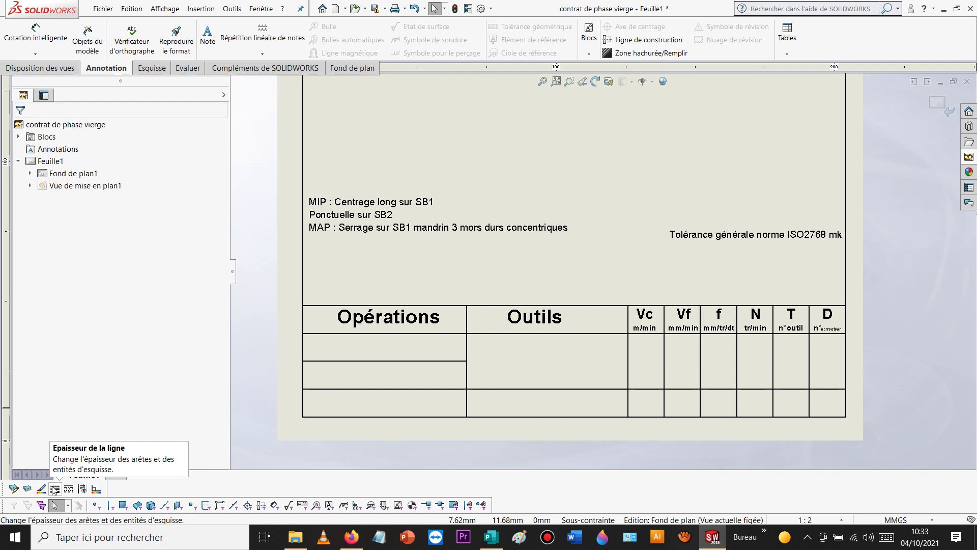
Step: Keep the line colour black and sketch a horizontal line extending the first operation row's lower divider from the Opérations column to the table's outer edge
{"action": "left_click", "coordinate": [42, 489]}
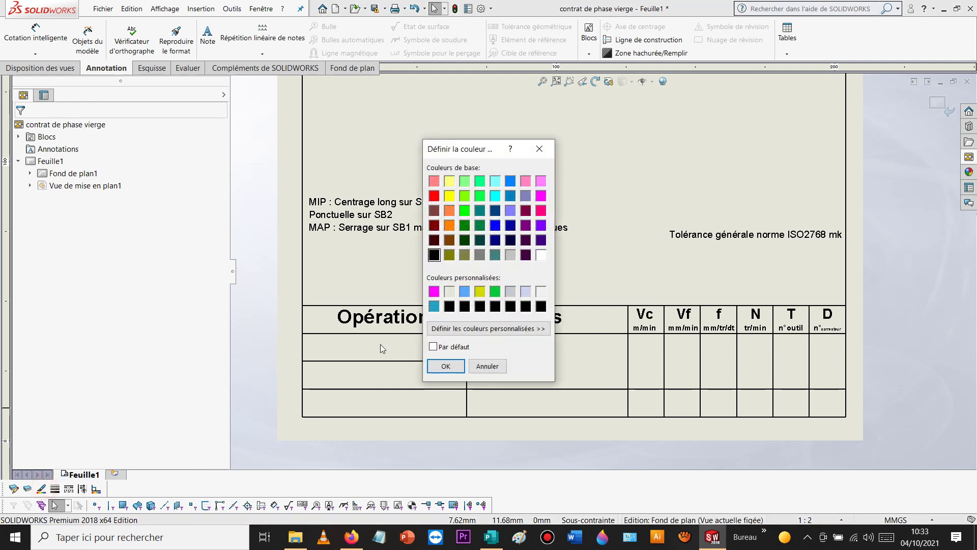
{"action": "left_click", "coordinate": [446, 366]}
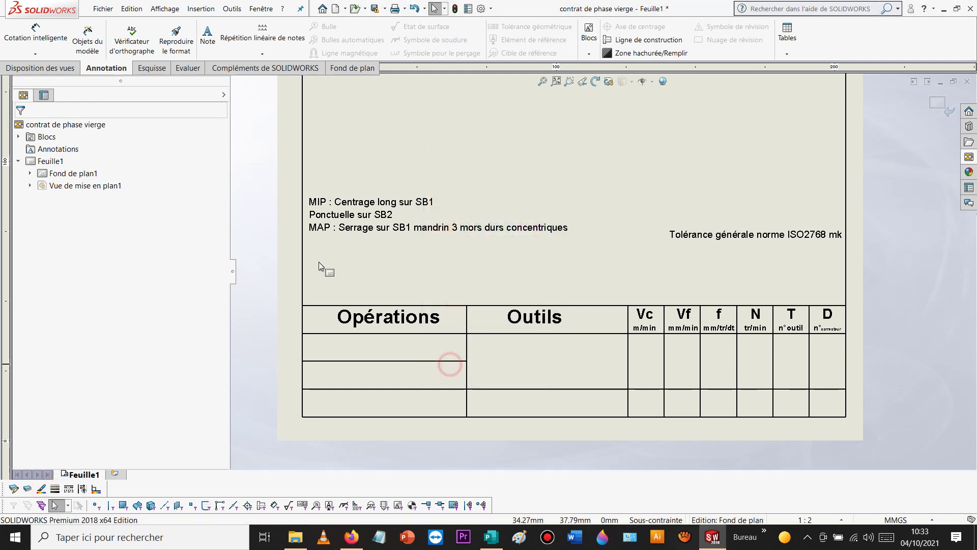
{"action": "left_click", "coordinate": [57, 68]}
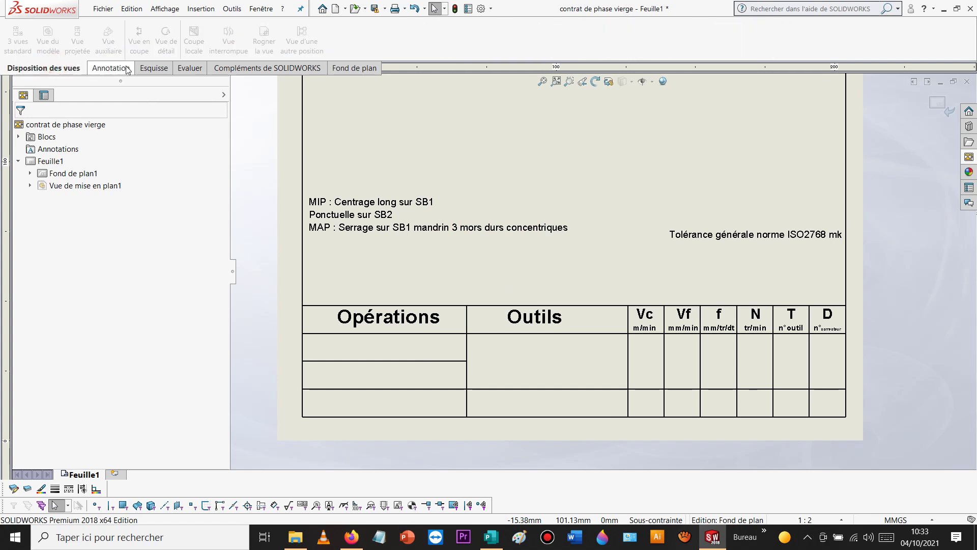
{"action": "left_click", "coordinate": [147, 68]}
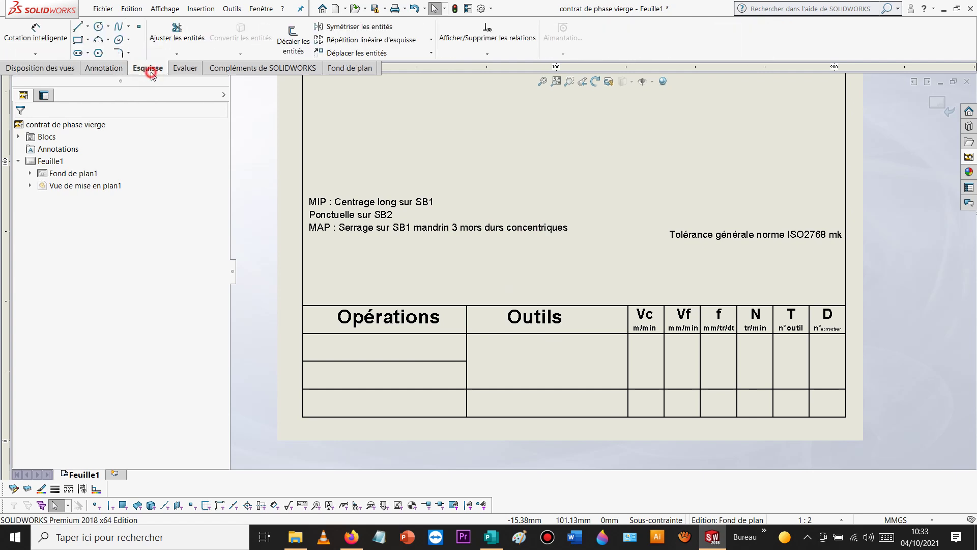
{"action": "left_click", "coordinate": [79, 27]}
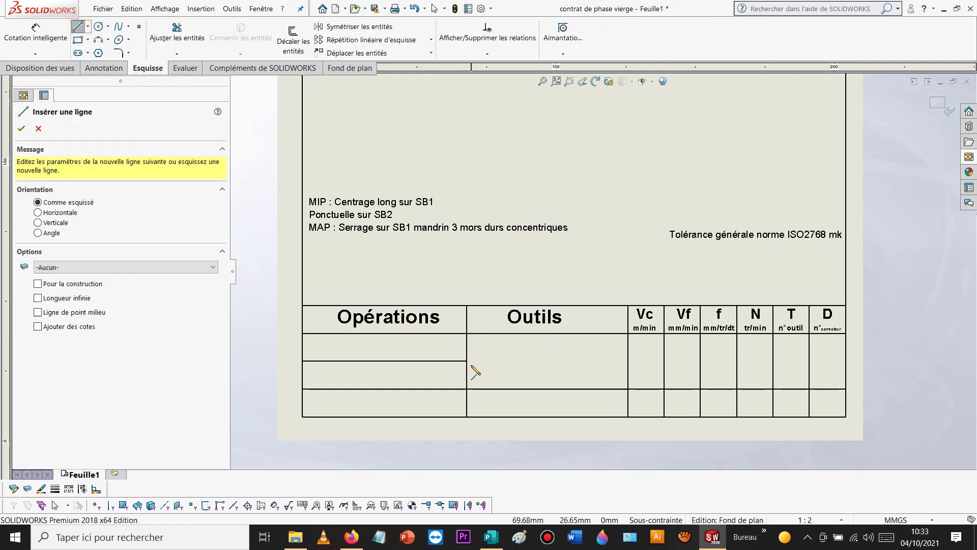
{"action": "left_click", "coordinate": [467, 361]}
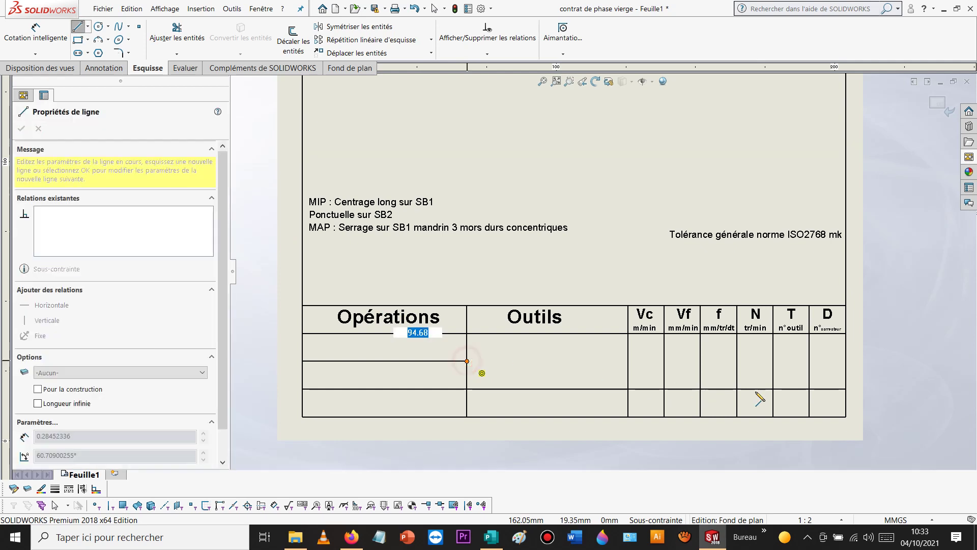
{"action": "left_click", "coordinate": [845, 360]}
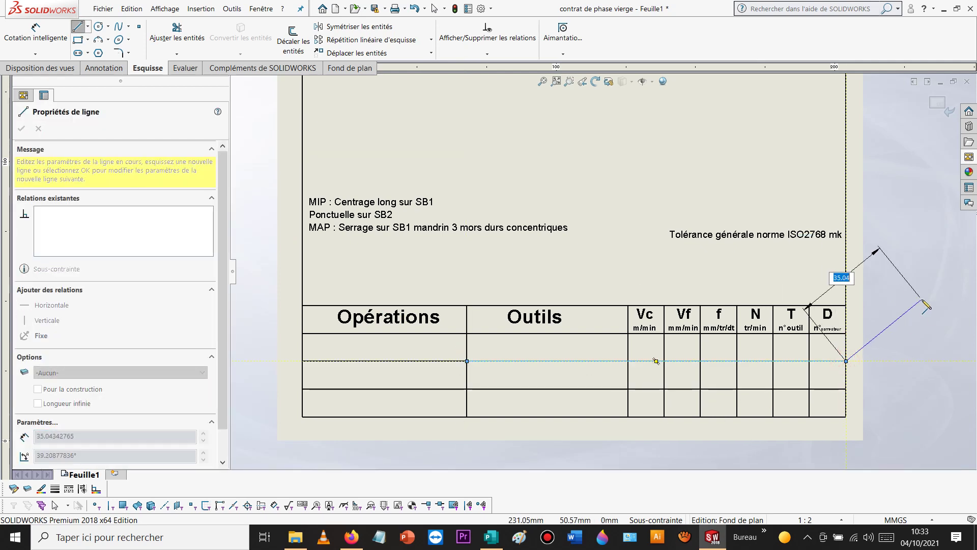
{"action": "key", "text": "Escape"}
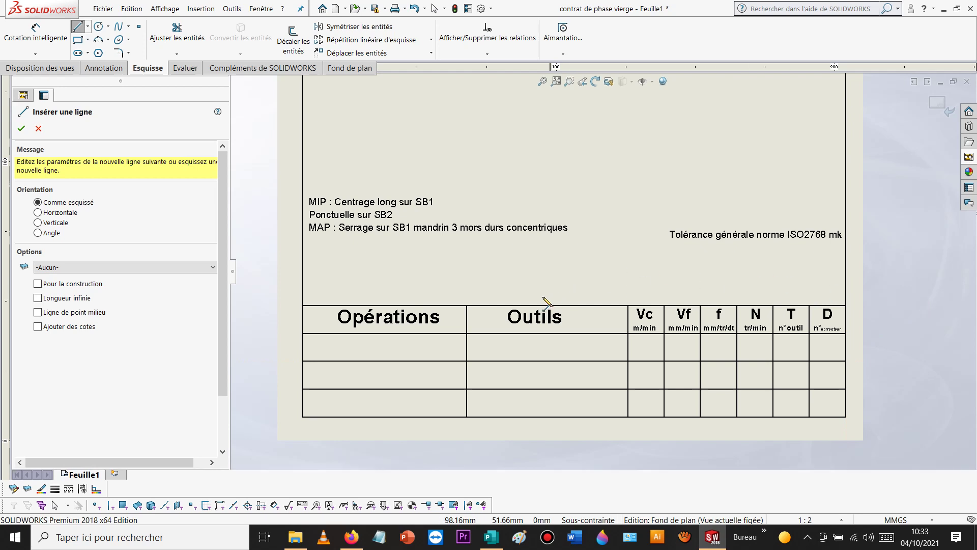
{"action": "key", "text": "Escape"}
Step: Move the MIP/MAP note and the general tolerance note together down to just above the operations table
{"action": "left_click_drag", "start_coordinate": [257, 172], "coordinate": [929, 268]}
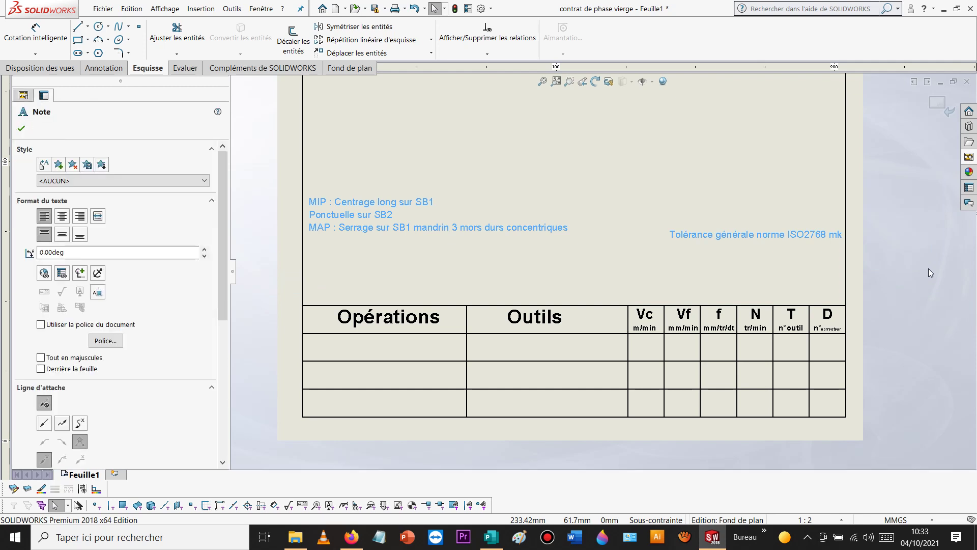
{"action": "key", "text": "Down"}
{"action": "key", "text": "Down"}
{"action": "left_click", "coordinate": [910, 227]}
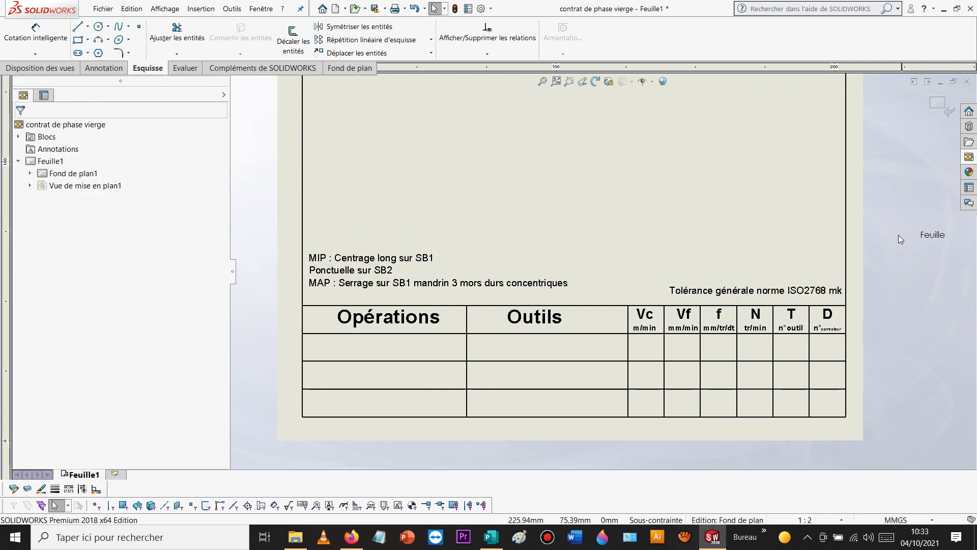
{"action": "left_click", "coordinate": [342, 266]}
{"action": "double_click", "coordinate": [344, 267]}
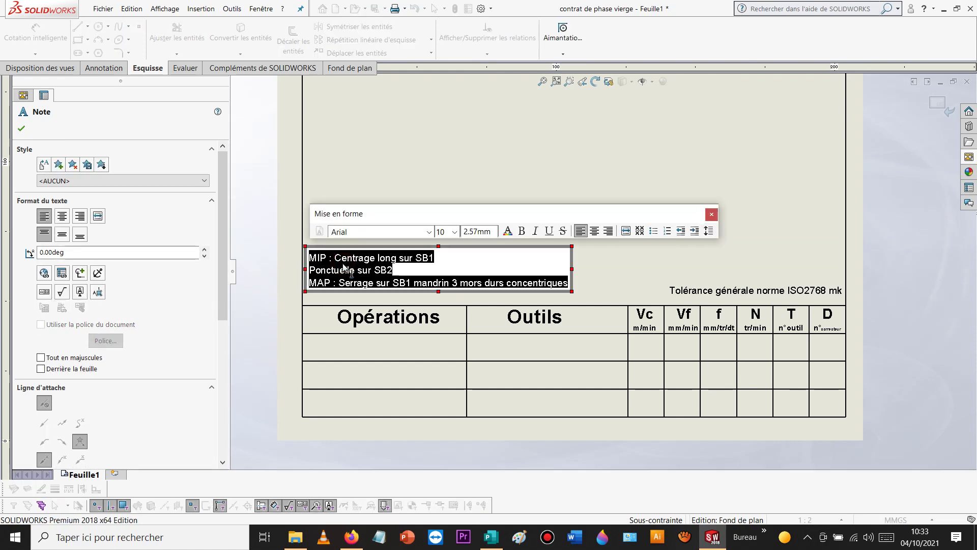
{"action": "left_click", "coordinate": [274, 207]}
Step: Duplicate the MIP/MAP note and place the copy in the first row under Opérations
{"action": "left_click", "coordinate": [355, 269]}
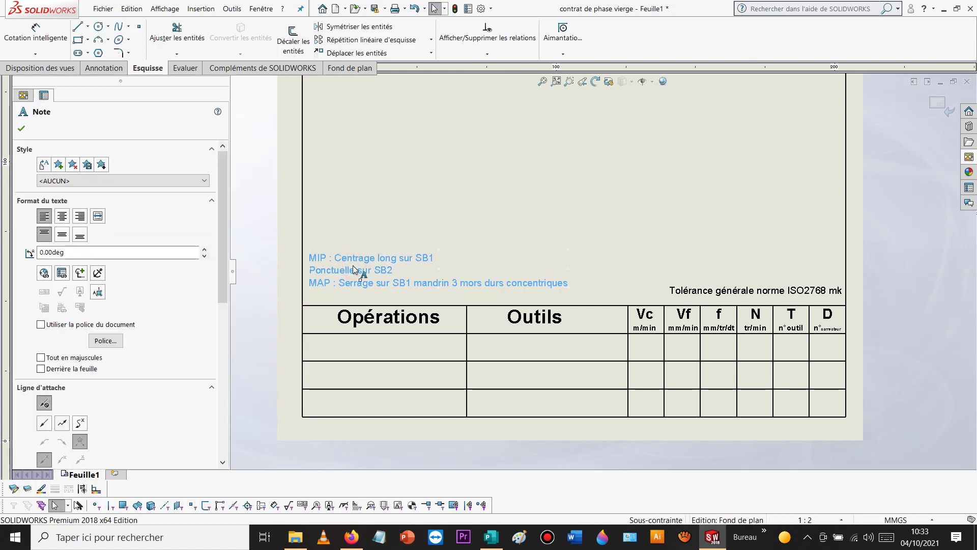
{"action": "left_click_drag", "start_coordinate": [354, 269], "coordinate": [398, 285], "text": "ctrl"}
{"action": "left_click", "coordinate": [408, 203]}
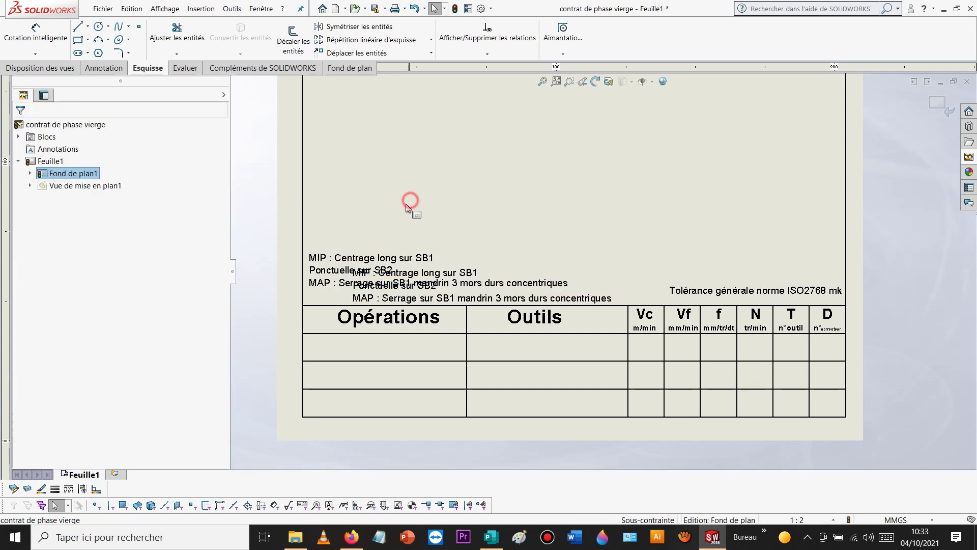
{"action": "left_click_drag", "start_coordinate": [585, 298], "coordinate": [542, 372]}
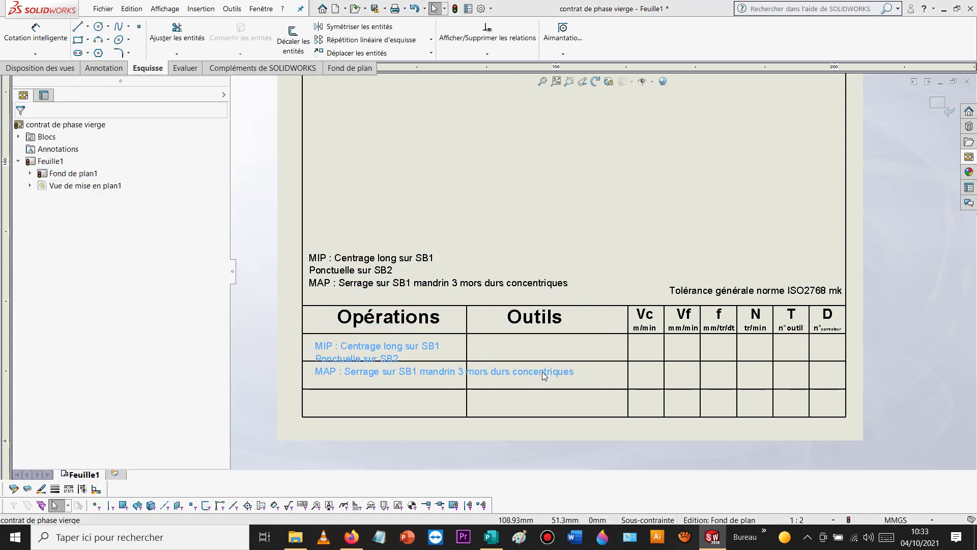
{"action": "left_click", "coordinate": [443, 366]}
Step: Set the copied note's font size to 12 and replace its text with "Contour EB"
{"action": "double_click", "coordinate": [382, 359]}
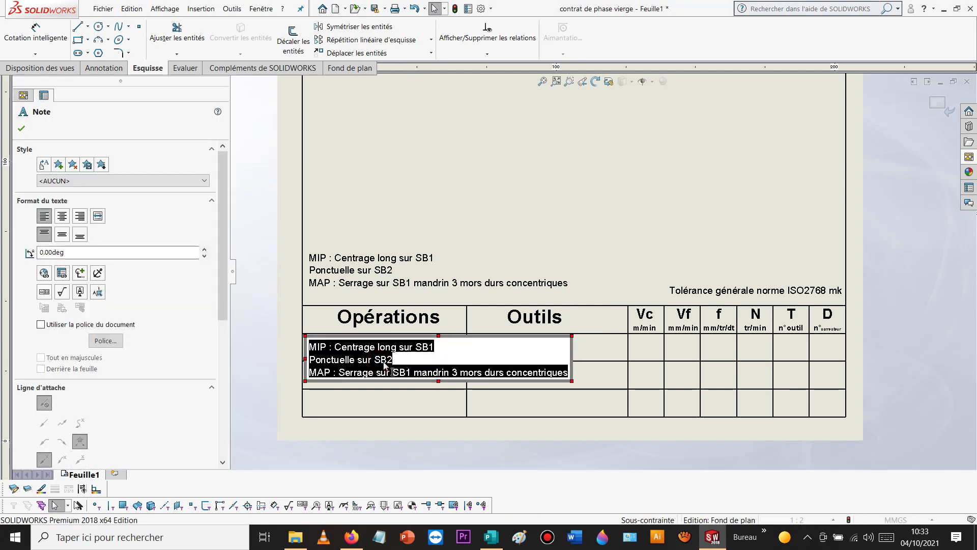
{"action": "left_click", "coordinate": [454, 323]}
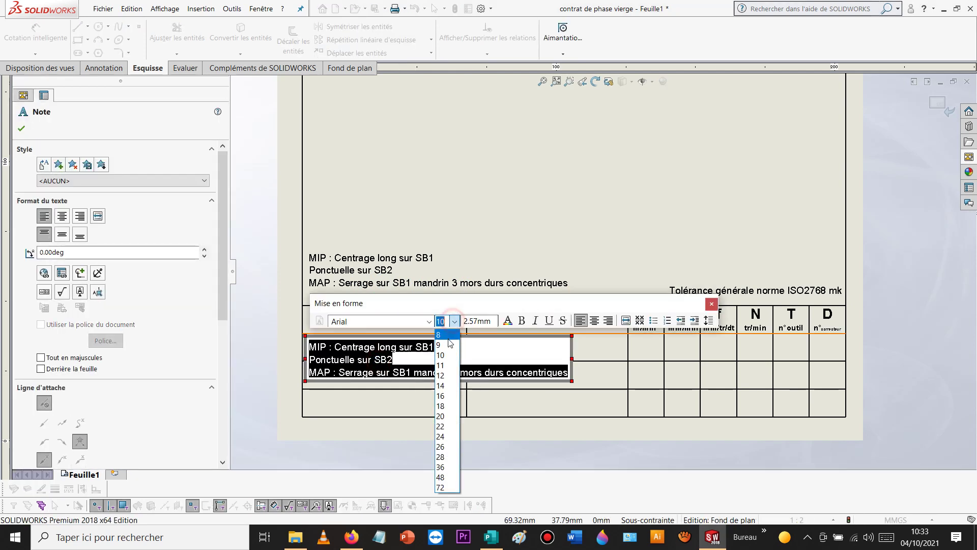
{"action": "left_click", "coordinate": [448, 373]}
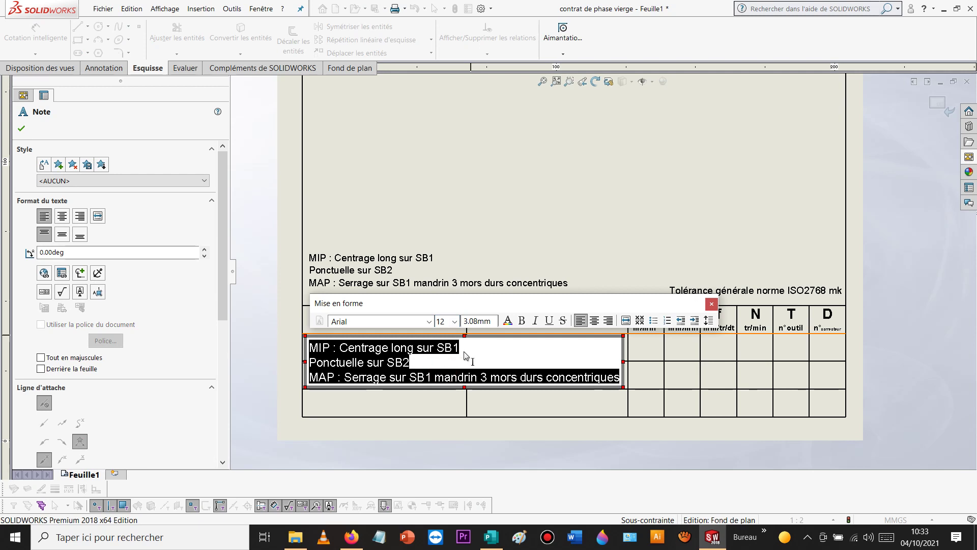
{"action": "type", "text": "C"}
{"action": "type", "text": "onto"}
{"action": "type", "text": "ure"}
{"action": "key", "text": "BackSpace"}
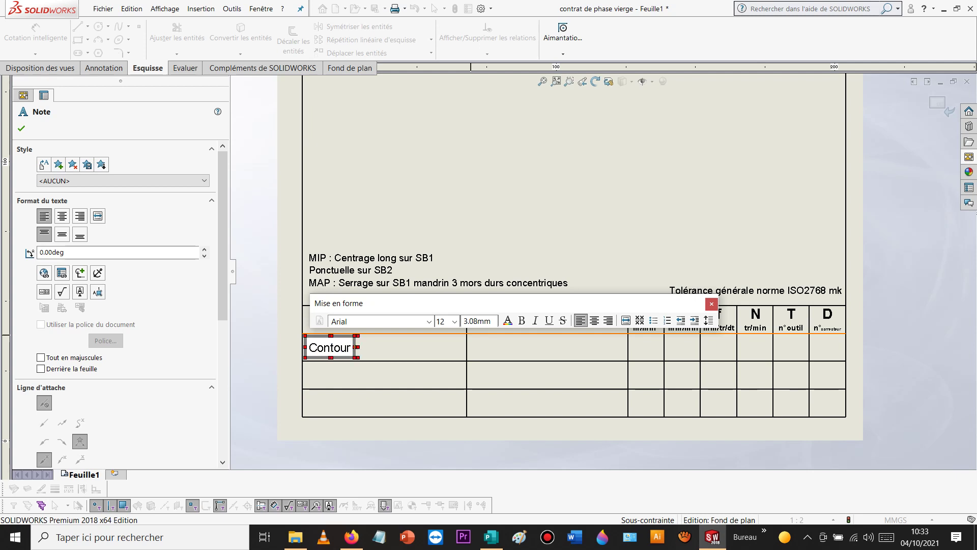
{"action": "type", "text": "EB"}
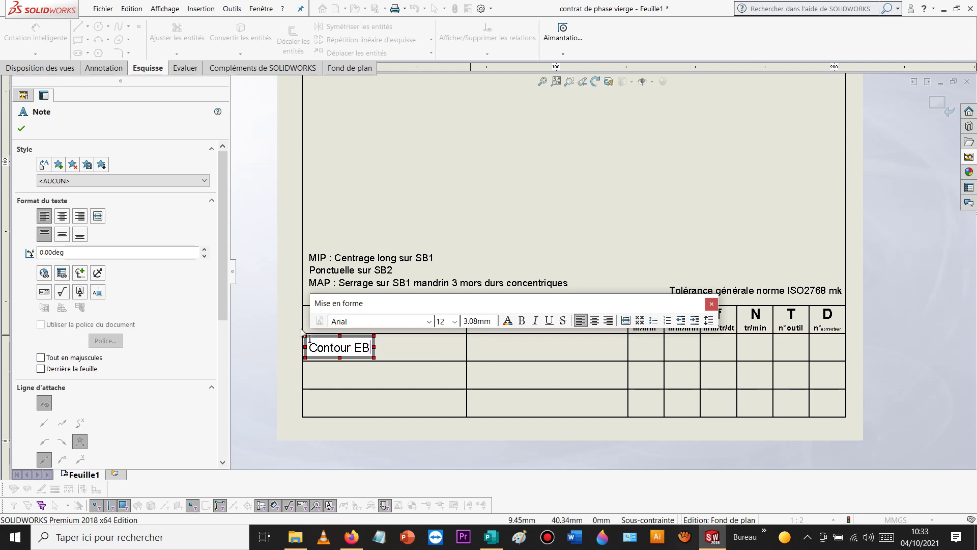
{"action": "left_click", "coordinate": [276, 325]}
Step: Copy the Contour EB note into the second row under Opérations and change its text to "Contour FIN"
{"action": "left_click", "coordinate": [346, 351]}
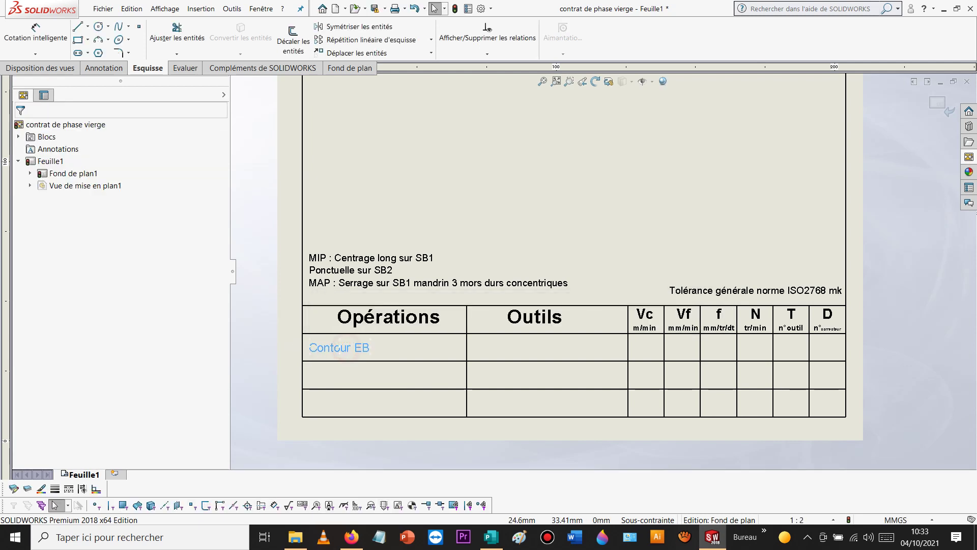
{"action": "left_click_drag", "start_coordinate": [347, 348], "coordinate": [355, 377]}
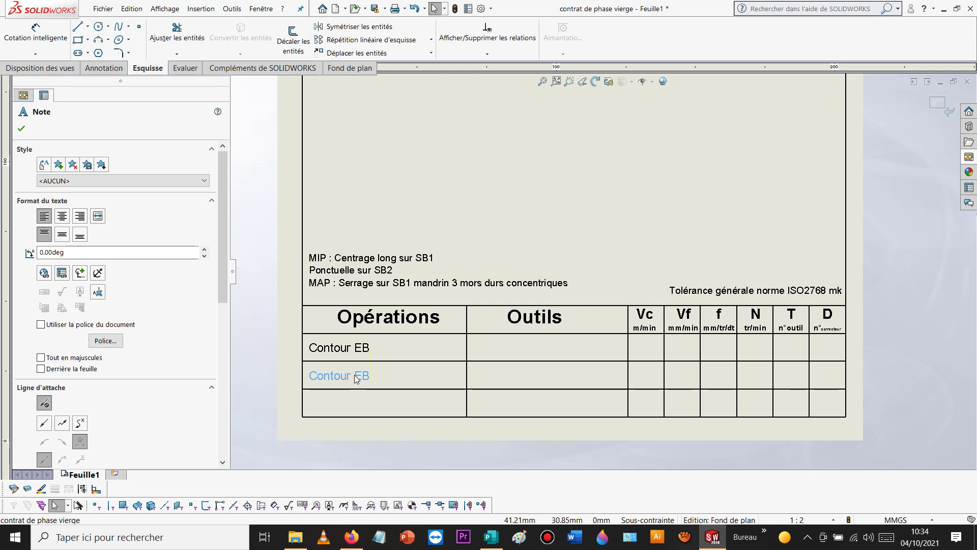
{"action": "double_click", "coordinate": [356, 375]}
{"action": "left_click", "coordinate": [367, 379]}
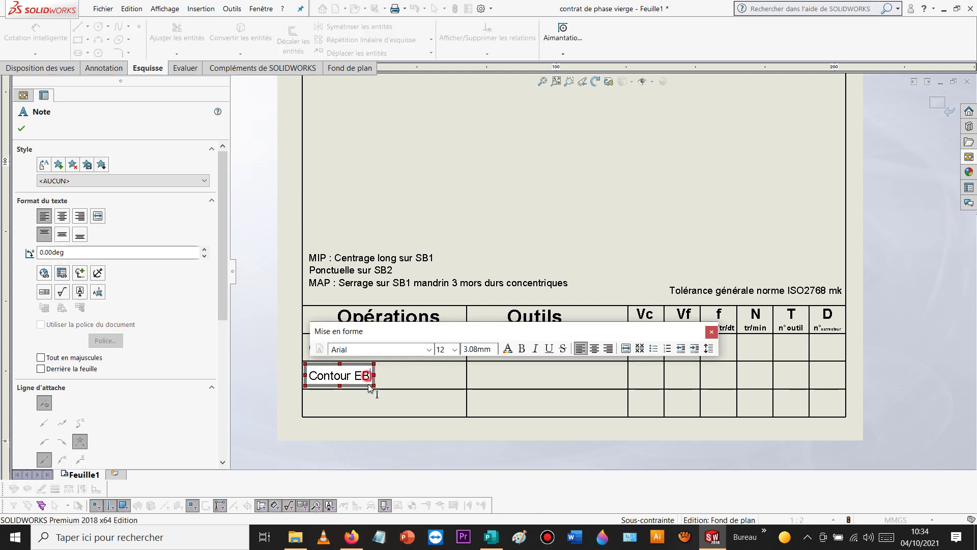
{"action": "key", "text": "BackSpace"}
{"action": "key", "text": "BackSpace"}
{"action": "type", "text": "FIN"}
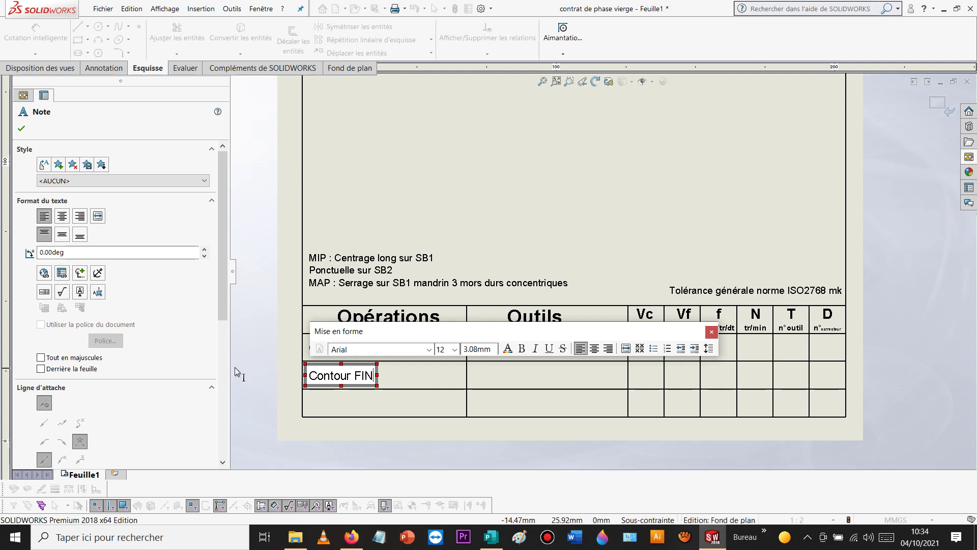
{"action": "left_click", "coordinate": [286, 396]}
Step: Copy the Contour FIN note and place the duplicate in the third row under Opérations
{"action": "left_click", "coordinate": [350, 374]}
{"action": "key", "text": "ctrl+c"}
{"action": "key", "text": "ctrl+v"}
{"action": "left_click_drag", "start_coordinate": [396, 387], "coordinate": [358, 404]}
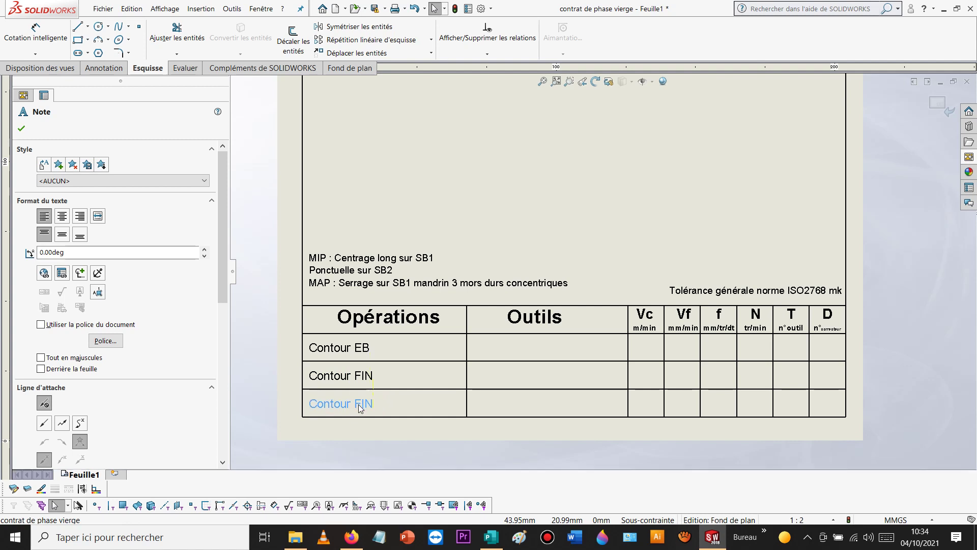
Step: Replace the text of the note in the third Opérations row with "Filetage"
{"action": "double_click", "coordinate": [359, 404]}
{"action": "type", "text": "F"}
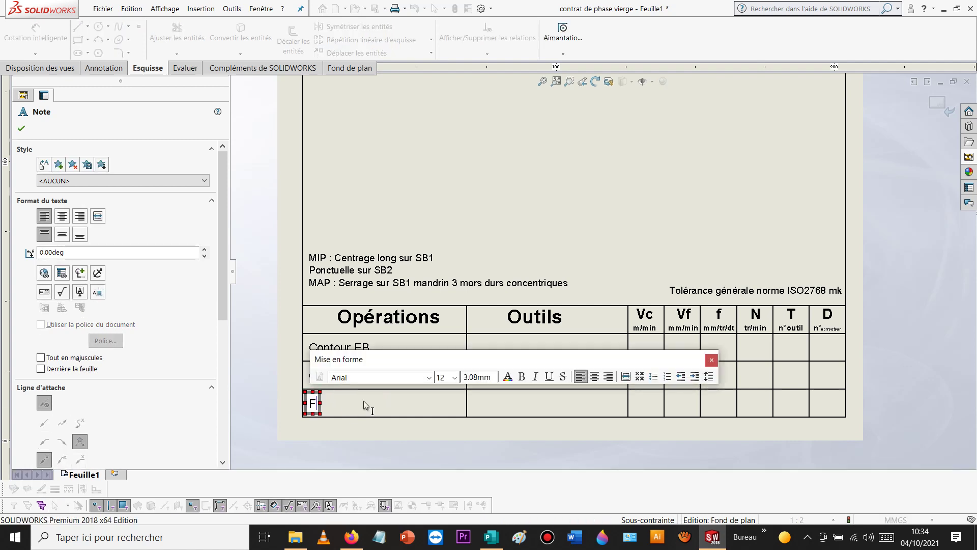
{"action": "type", "text": "iltage"}
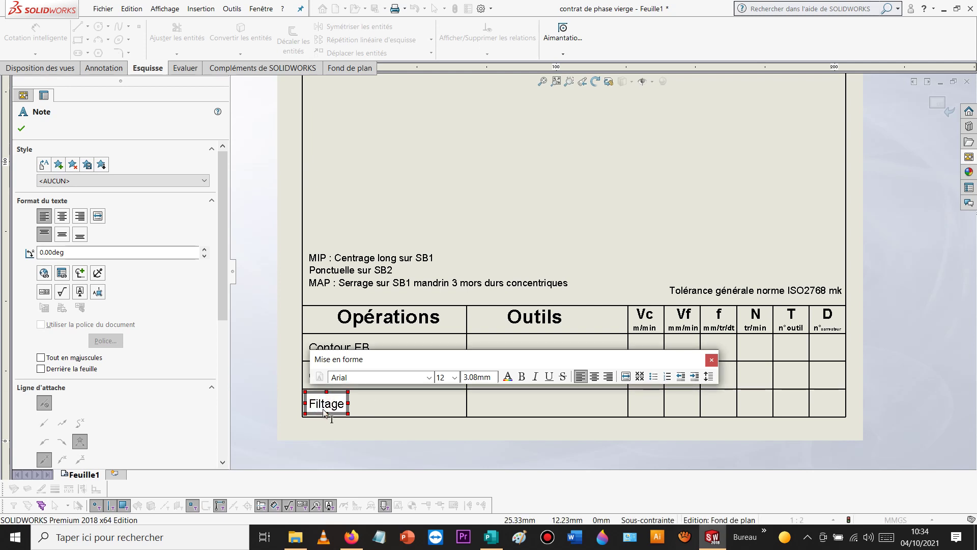
{"action": "key", "text": "BackSpace"}
{"action": "key", "text": "BackSpace"}
{"action": "key", "text": "BackSpace"}
{"action": "key", "text": "BackSpace"}
{"action": "type", "text": "etage"}
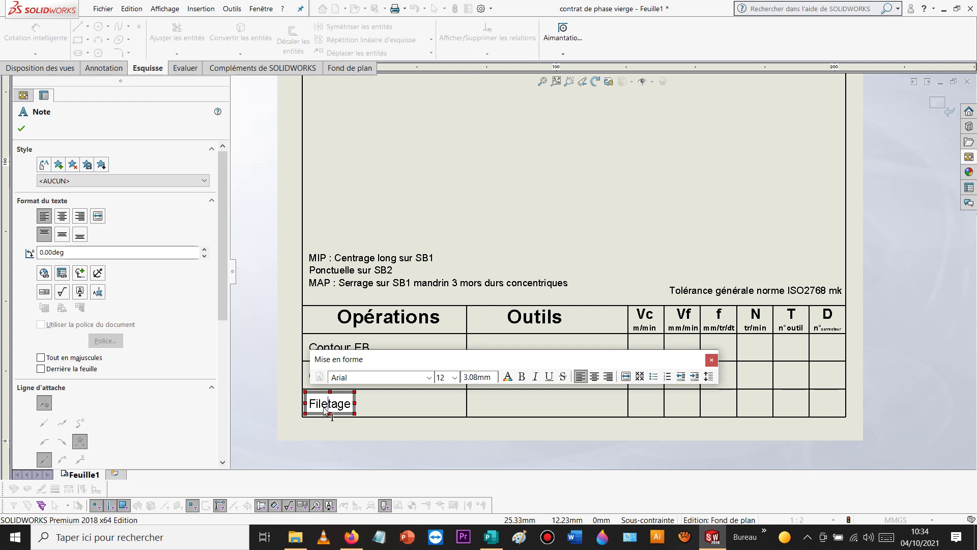
{"action": "key", "text": "BackSpace"}
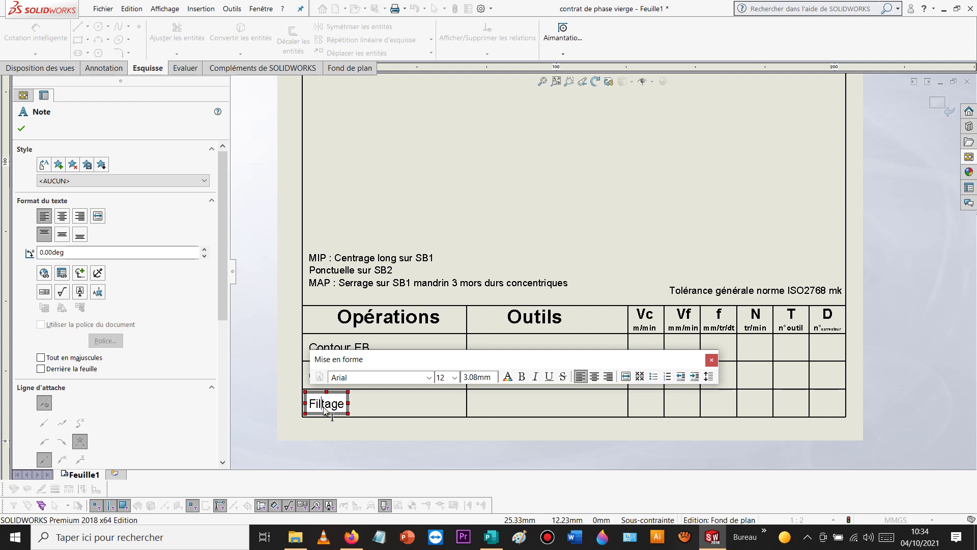
{"action": "left_click", "coordinate": [264, 313]}
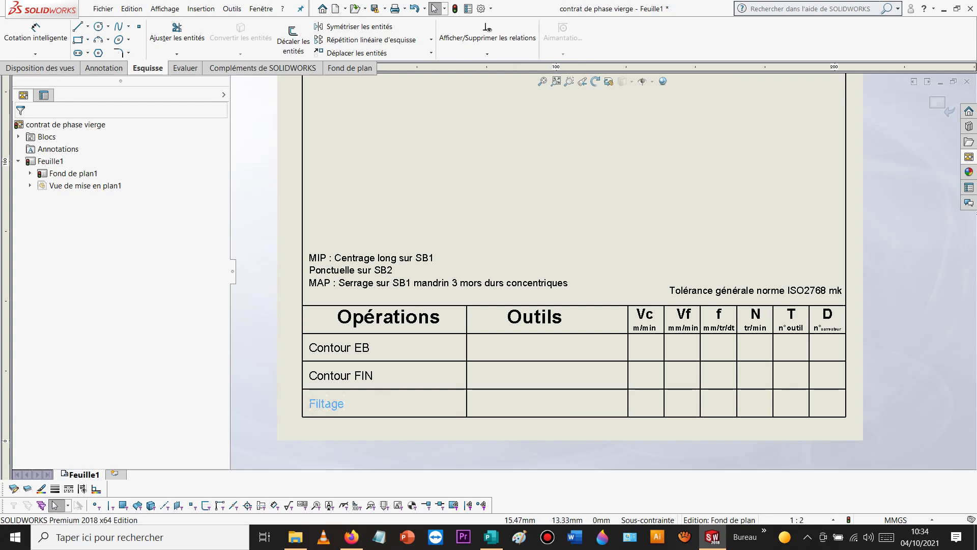
{"action": "double_click", "coordinate": [321, 404]}
{"action": "type", "text": "e"}
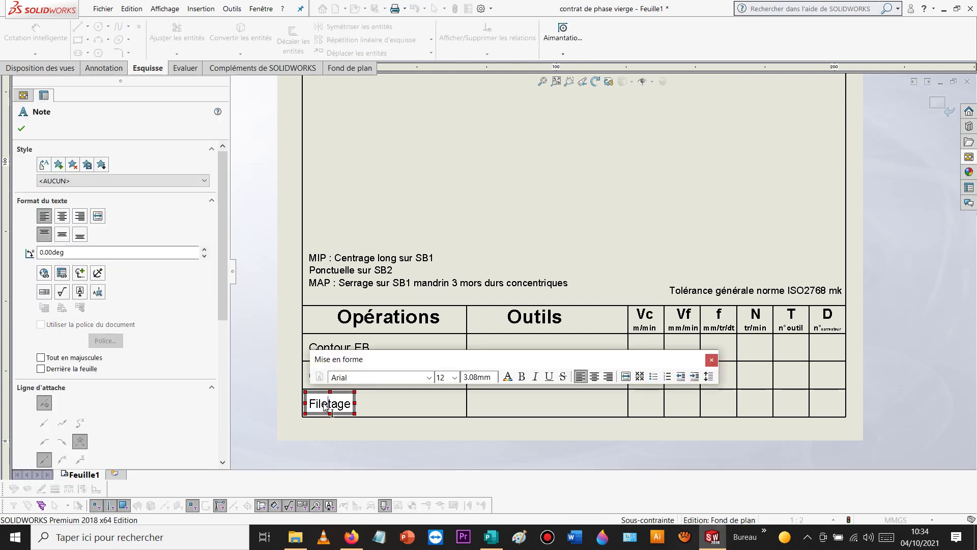
{"action": "left_click", "coordinate": [277, 389]}
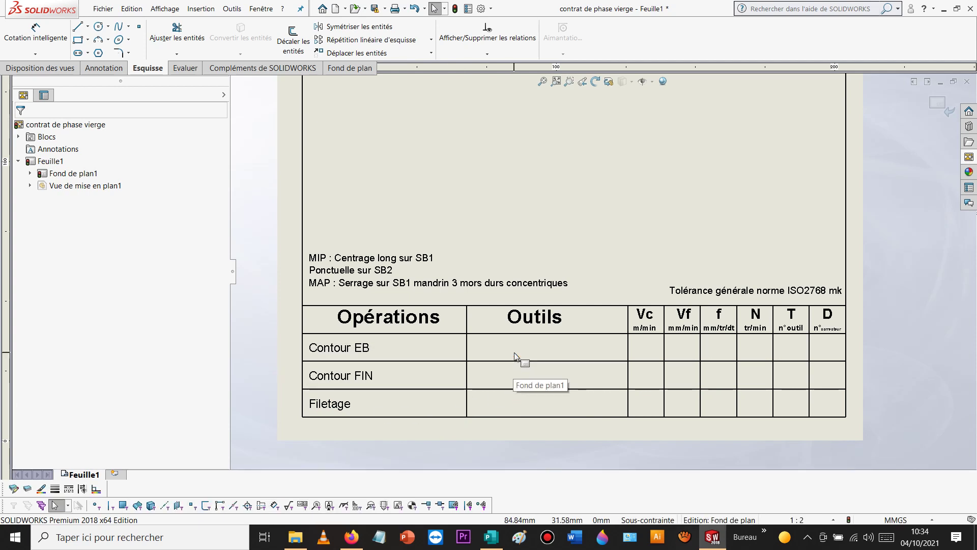
Step: Copy the Contour EB note into the first row under Outils and change its text to "PCLNR 1616 H12T"
{"action": "left_click", "coordinate": [364, 350]}
{"action": "left_click_drag", "start_coordinate": [361, 348], "coordinate": [526, 345], "text": "ctrl"}
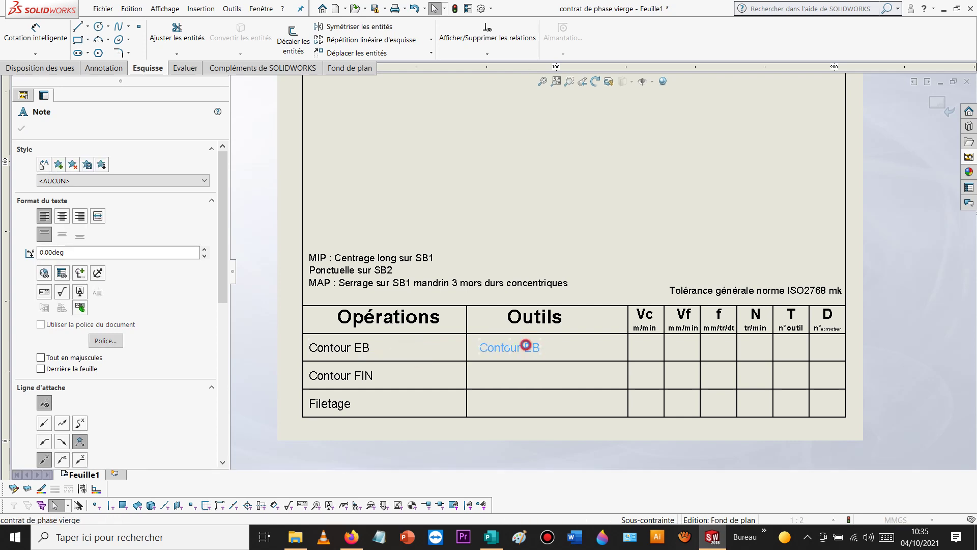
{"action": "double_click", "coordinate": [526, 346]}
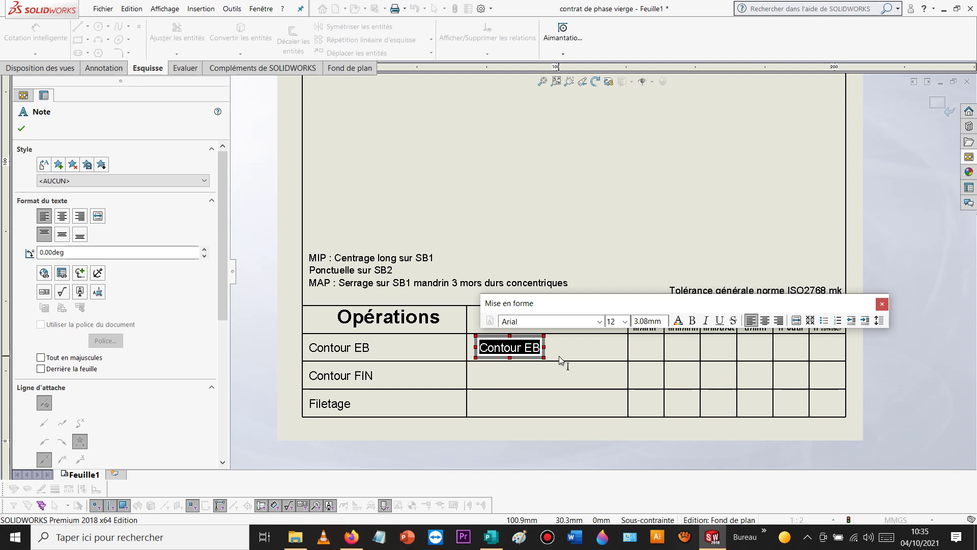
{"action": "type", "text": "PL"}
{"action": "key", "text": "BackSpace"}
{"action": "type", "text": "CLNR"}
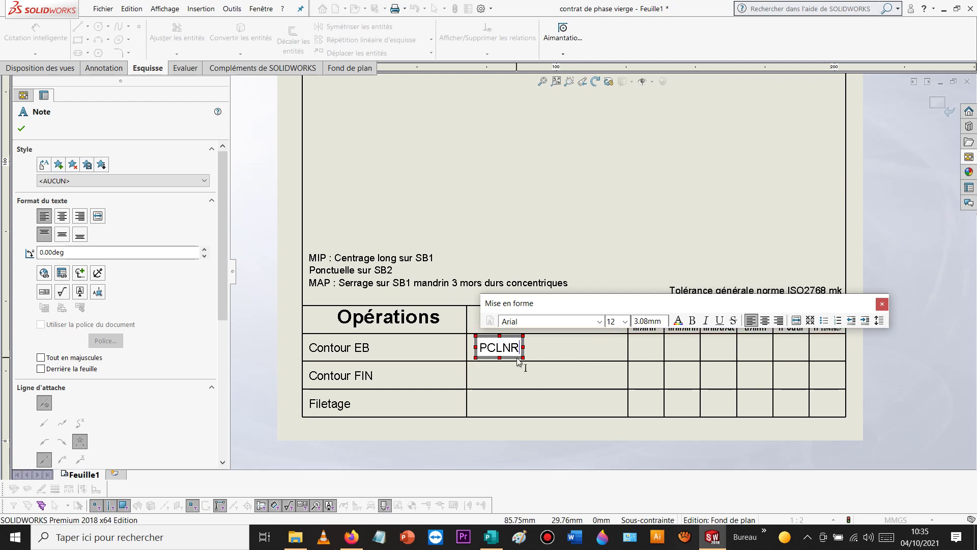
{"action": "type", "text": "&"}
{"action": "key", "text": "BackSpace"}
{"action": "type", "text": "1616 H12T"}
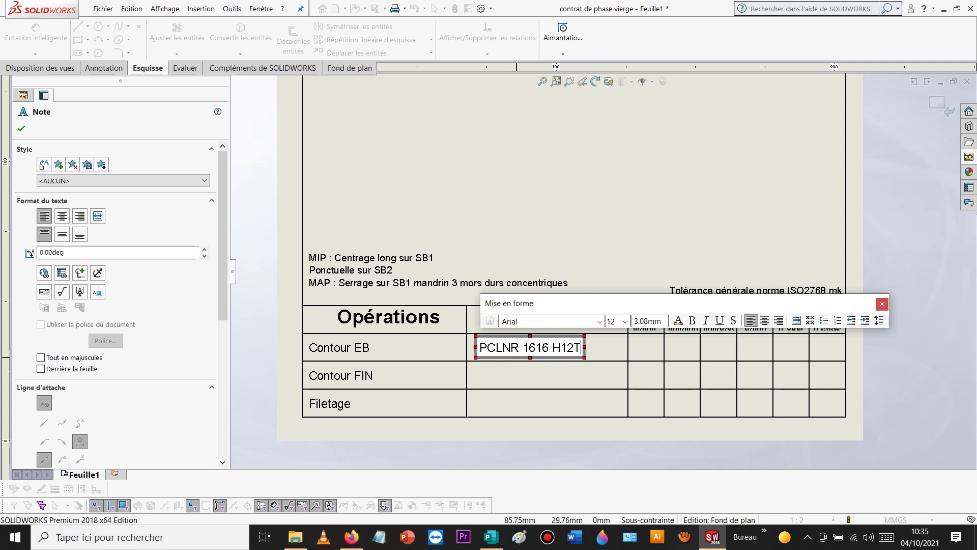
{"action": "left_click", "coordinate": [512, 375]}
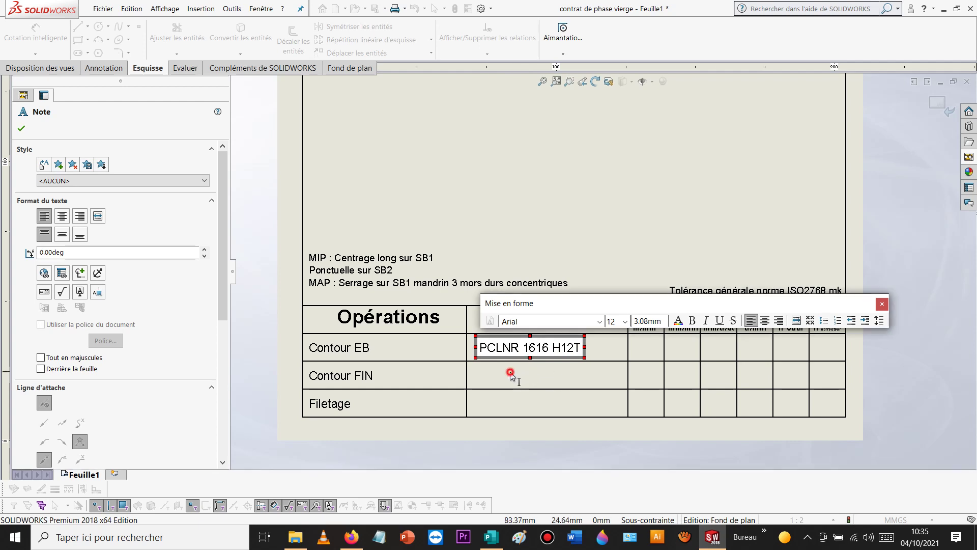
Step: Copy the PCLNR 1616 H12T note into the Contour FIN row under Outils
{"action": "left_click_drag", "start_coordinate": [524, 350], "coordinate": [530, 358]}
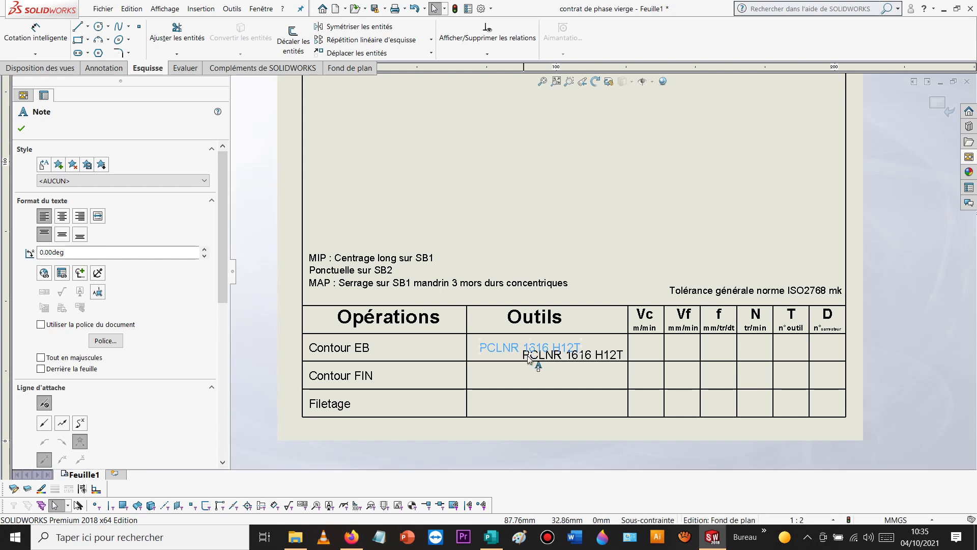
{"action": "left_click_drag", "start_coordinate": [601, 356], "coordinate": [556, 377]}
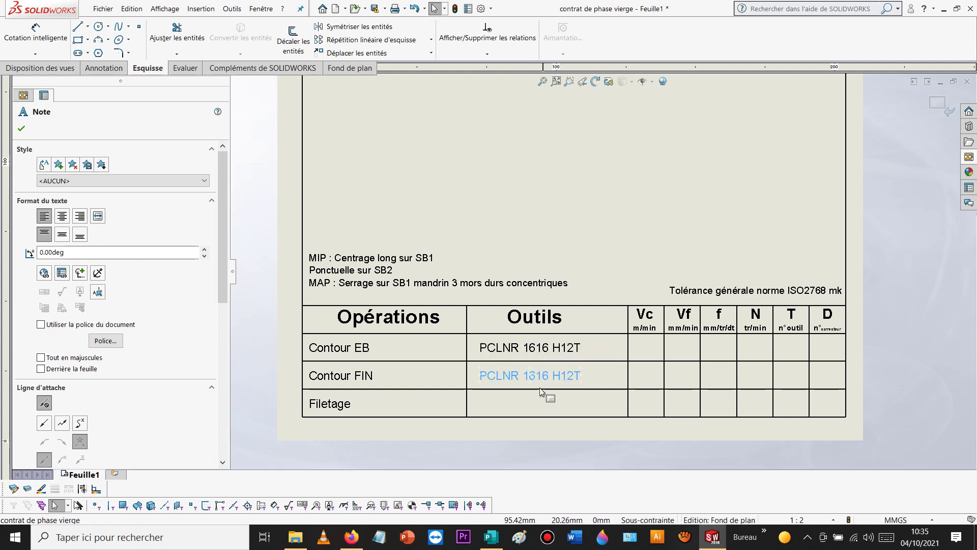
{"action": "left_click", "coordinate": [519, 402]}
Step: Copy the PCLNR 1616 H12T note into the Filetage row under Outils and change its text to "SER 1212F16"
{"action": "left_click", "coordinate": [543, 375]}
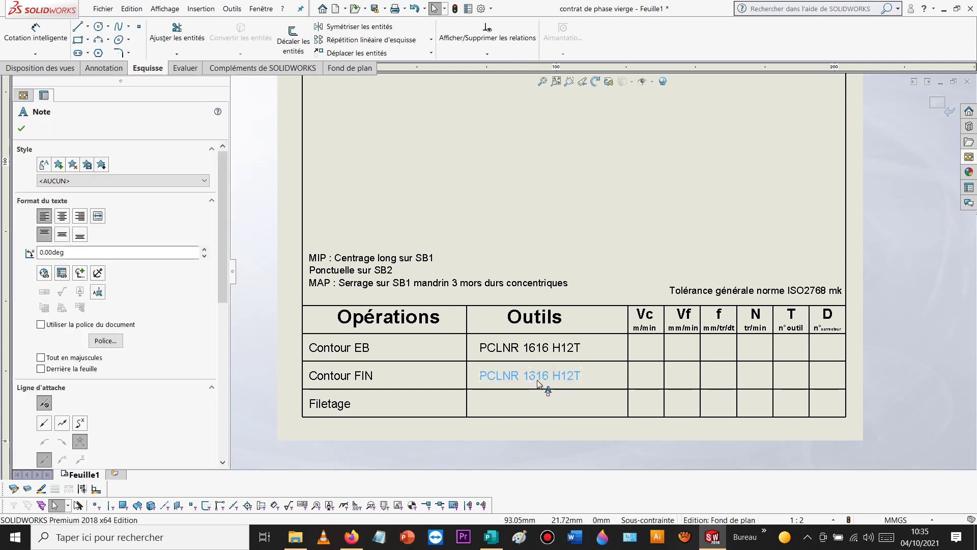
{"action": "left_click_drag", "start_coordinate": [540, 382], "coordinate": [530, 402], "text": "ctrl"}
{"action": "double_click", "coordinate": [543, 403]}
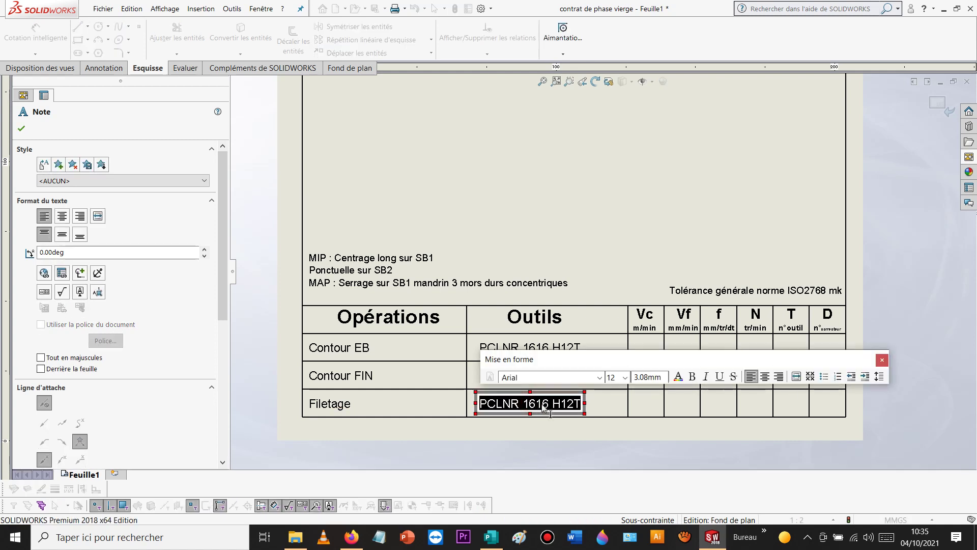
{"action": "type", "text": "S"}
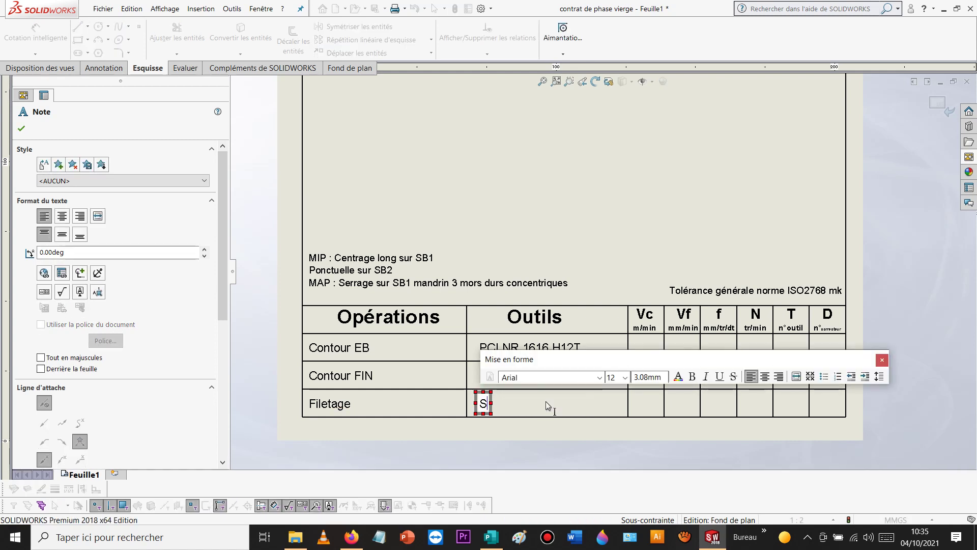
{"action": "type", "text": "ER 12"}
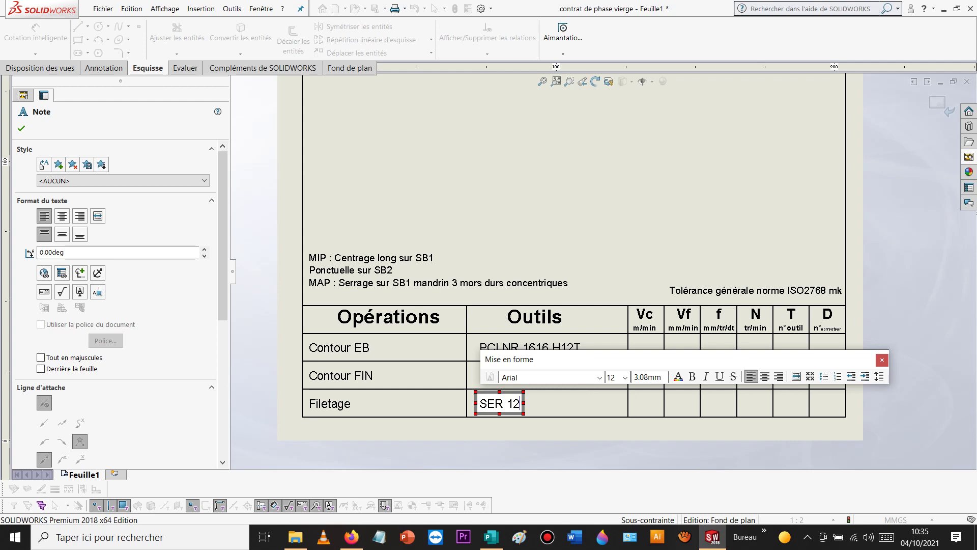
{"action": "type", "text": "12F16"}
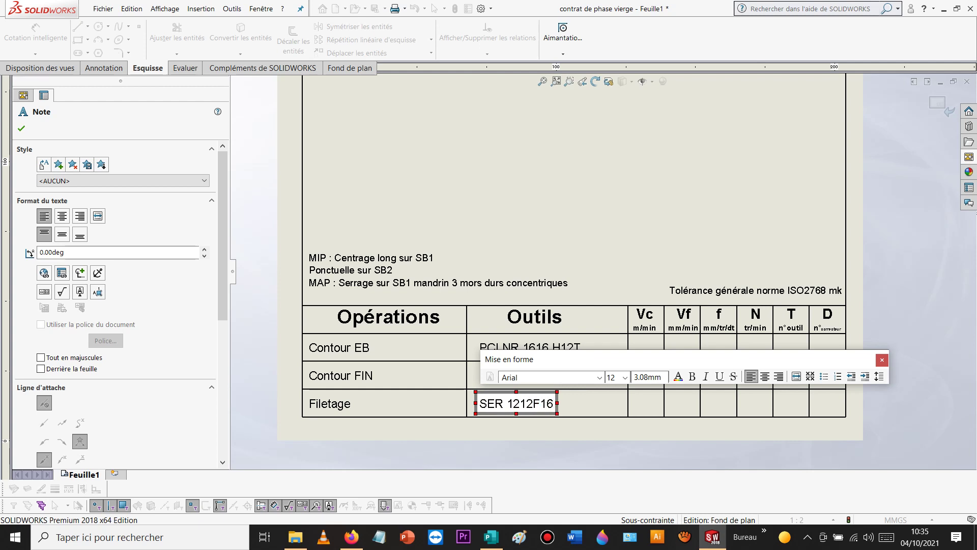
{"action": "left_click", "coordinate": [604, 436]}
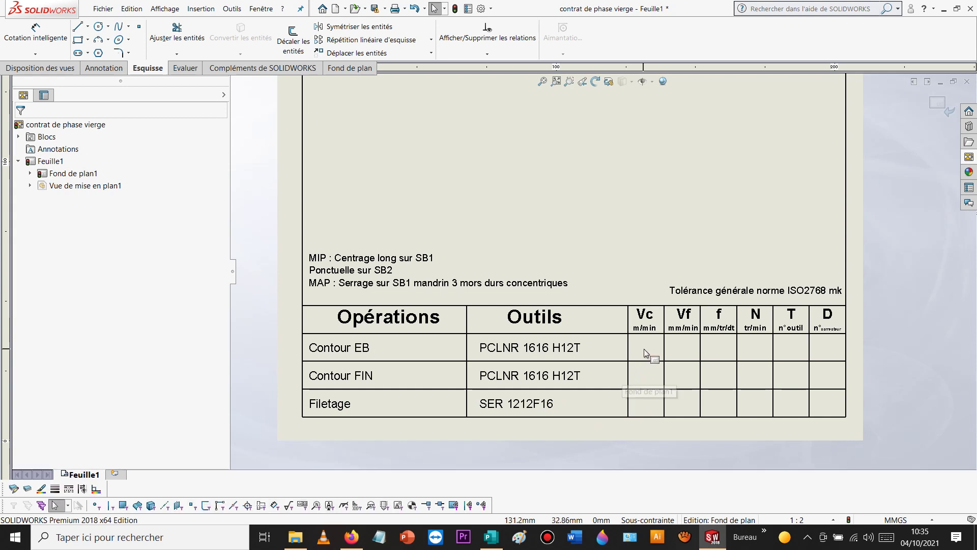
{"action": "left_click", "coordinate": [607, 228]}
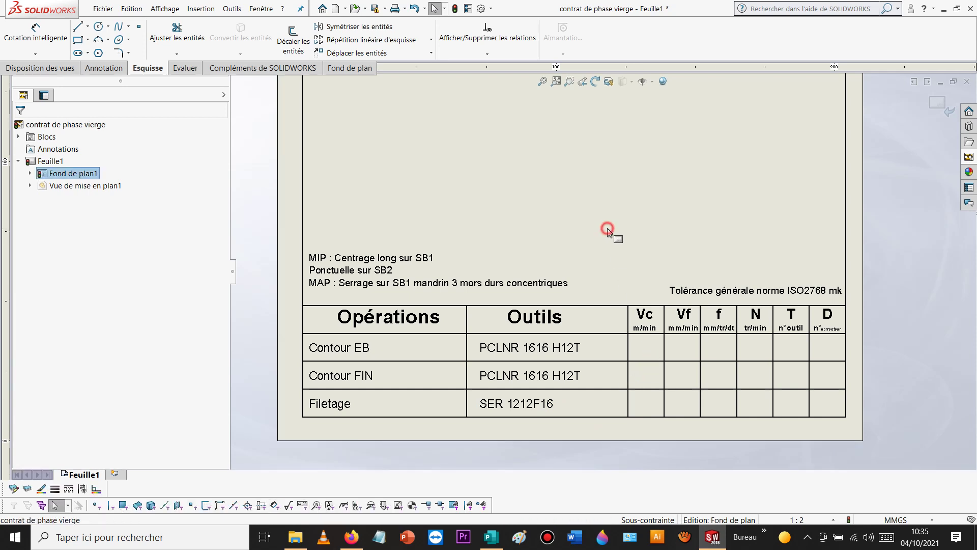
{"action": "key", "text": "ctrl+c"}
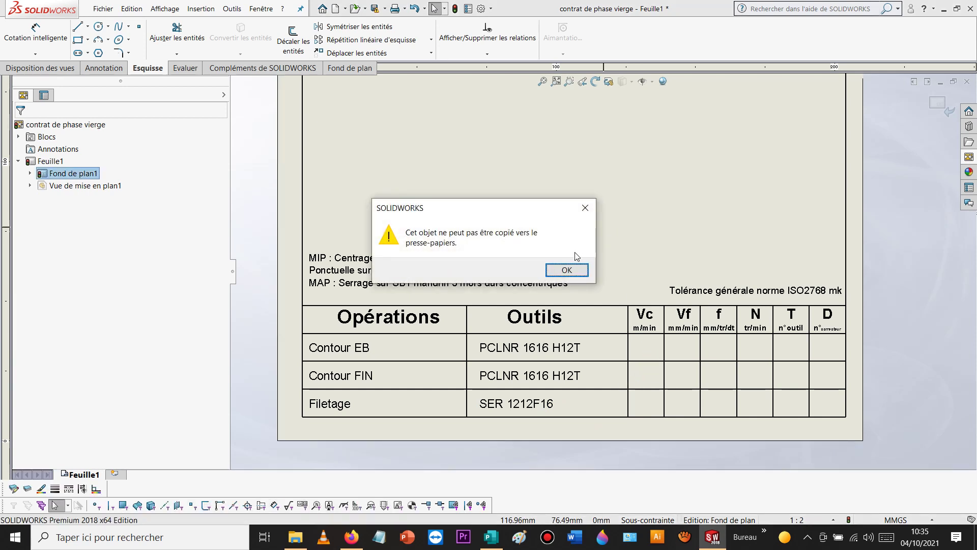
{"action": "left_click", "coordinate": [568, 270]}
Step: Paste a copy of the tool note above the table, set its font size to 10 and replace its text with "230"
{"action": "key", "text": "ctrl+v"}
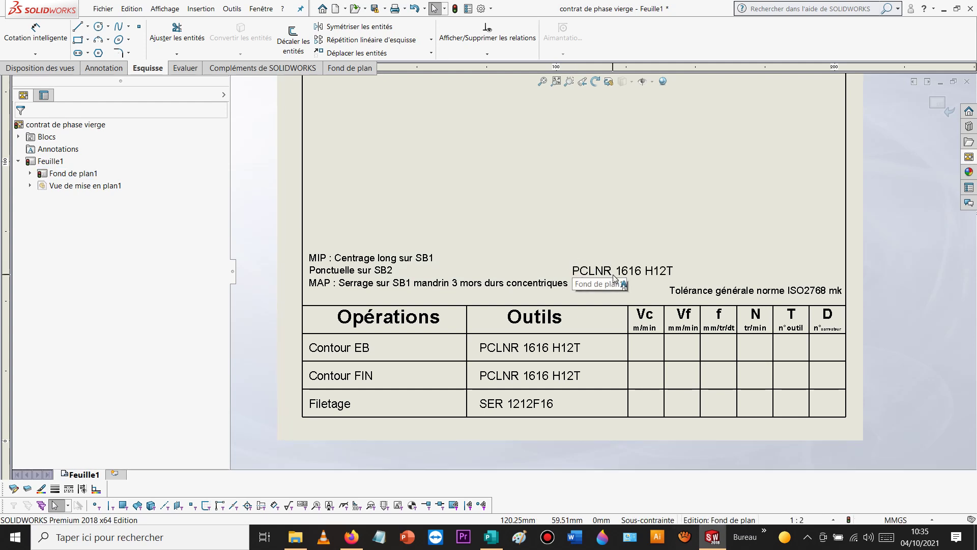
{"action": "left_click_drag", "start_coordinate": [617, 268], "coordinate": [630, 208]}
{"action": "double_click", "coordinate": [639, 215]}
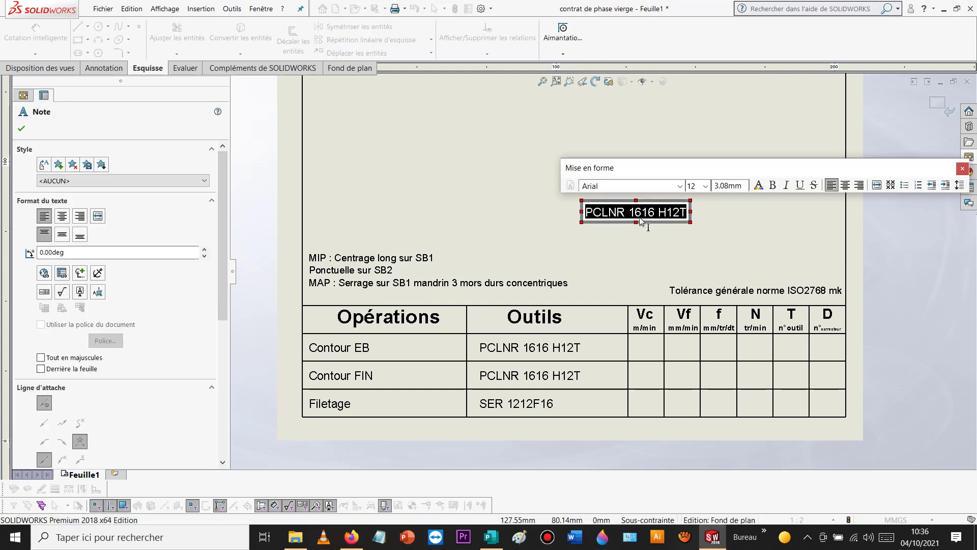
{"action": "left_click", "coordinate": [705, 186]}
{"action": "left_click", "coordinate": [698, 219]}
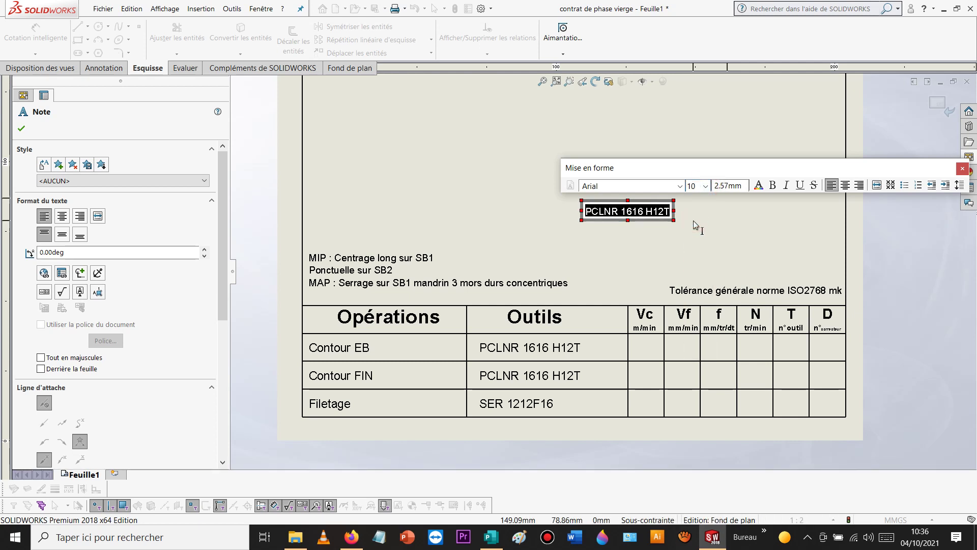
{"action": "type", "text": "230"}
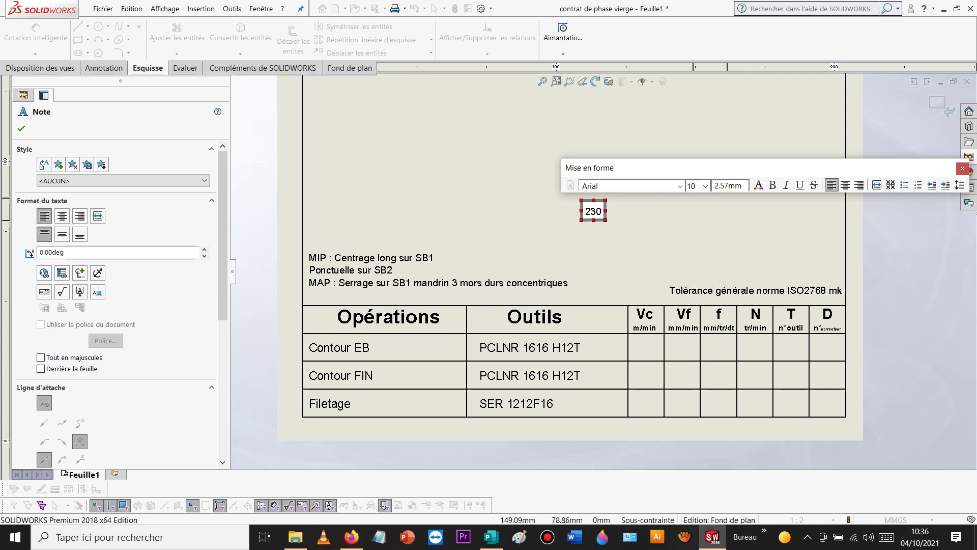
{"action": "key", "text": "Return"}
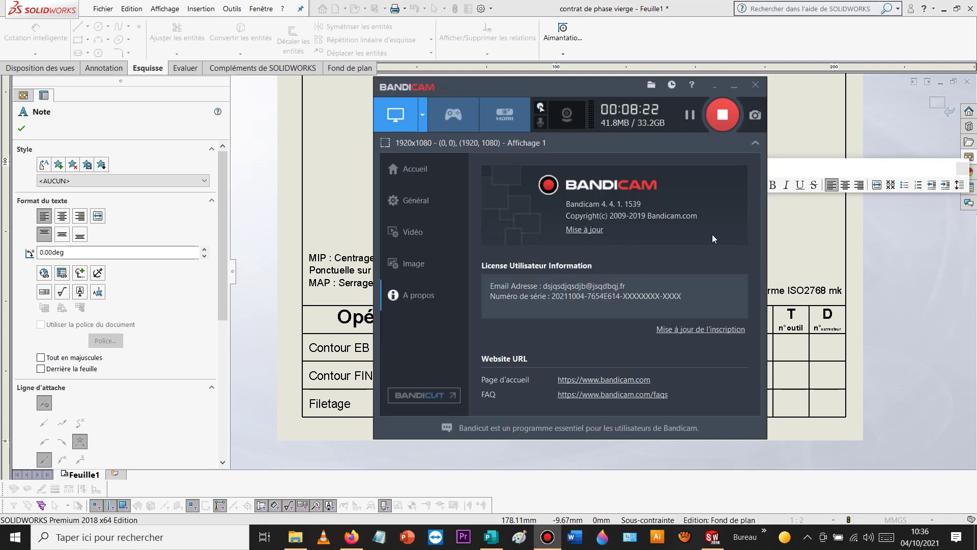
{"action": "left_click", "coordinate": [691, 115]}
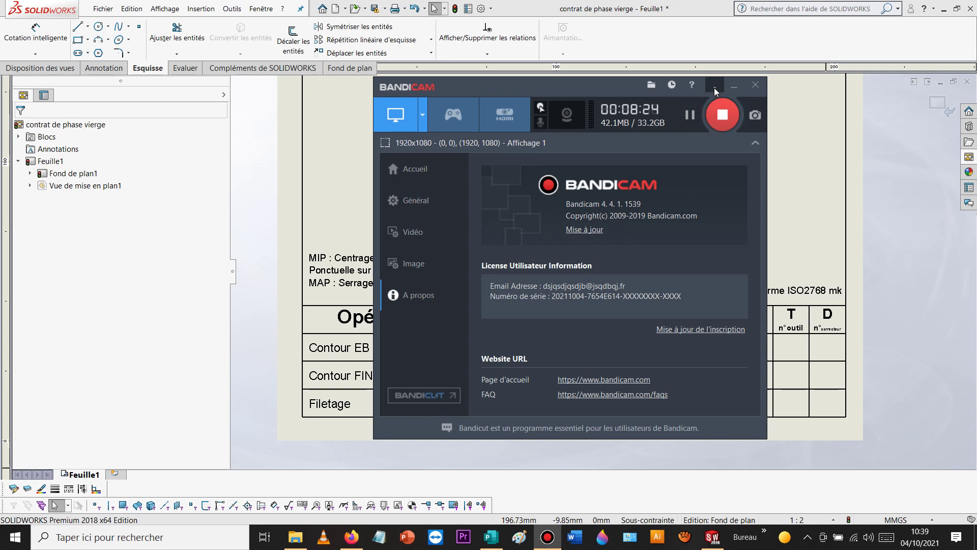
{"action": "left_click", "coordinate": [714, 89]}
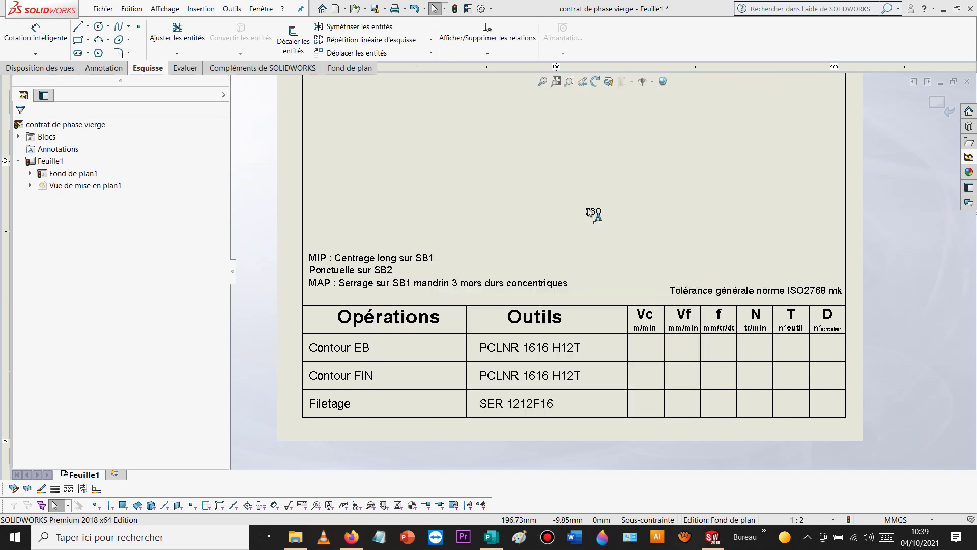
Step: Move the 230 note into the Vc cell of the Contour EB row and paste a duplicate beside it
{"action": "left_click_drag", "start_coordinate": [597, 213], "coordinate": [650, 348]}
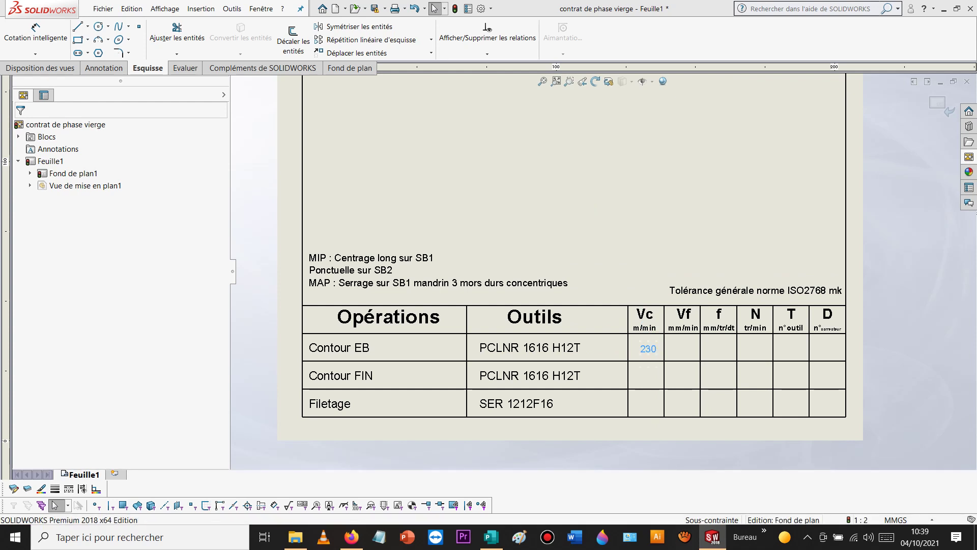
{"action": "scroll", "coordinate": [647, 348], "scroll_direction": "down", "scroll_amount": 3}
{"action": "left_click_drag", "start_coordinate": [641, 337], "coordinate": [641, 338]}
{"action": "key", "text": "ctrl+v"}
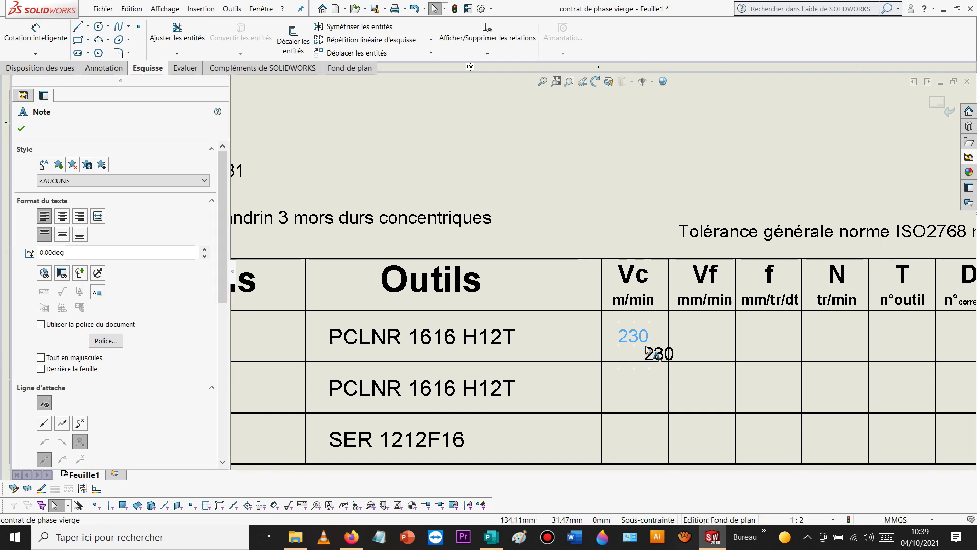
{"action": "left_click", "coordinate": [646, 349]}
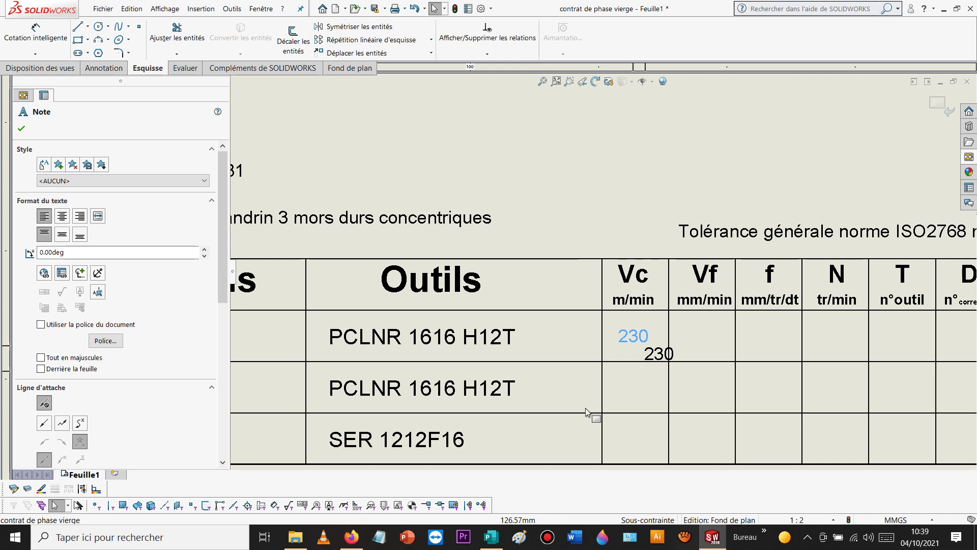
{"action": "left_click", "coordinate": [545, 547]}
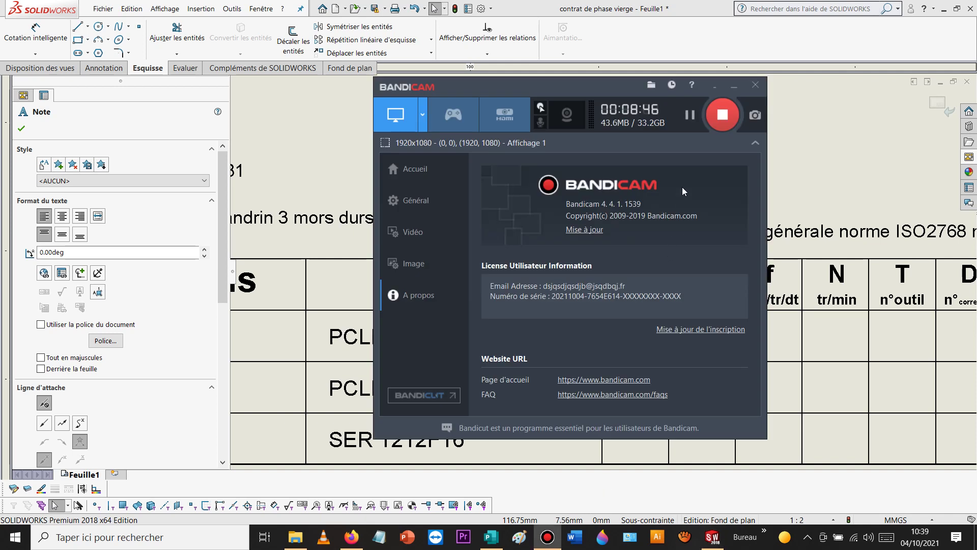
{"action": "left_click", "coordinate": [715, 85]}
Step: Place copies of the 230 note in the Vf, f, N, T and D cells of the Contour EB row
{"action": "left_click_drag", "start_coordinate": [664, 357], "coordinate": [699, 340]}
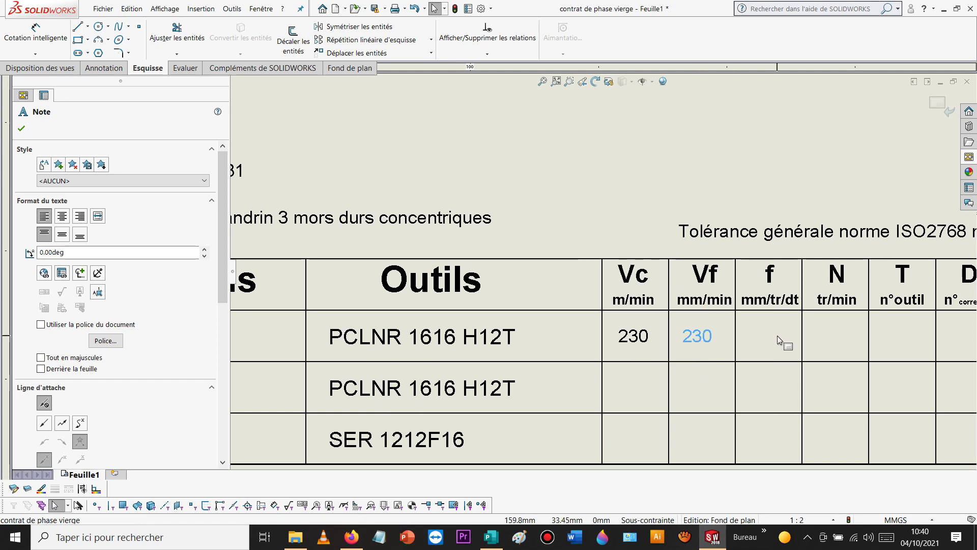
{"action": "scroll", "coordinate": [778, 335], "scroll_direction": "up", "scroll_amount": 3}
{"action": "scroll", "coordinate": [753, 321], "scroll_direction": "down", "scroll_amount": 2}
{"action": "scroll", "coordinate": [692, 311], "scroll_direction": "down", "scroll_amount": 1}
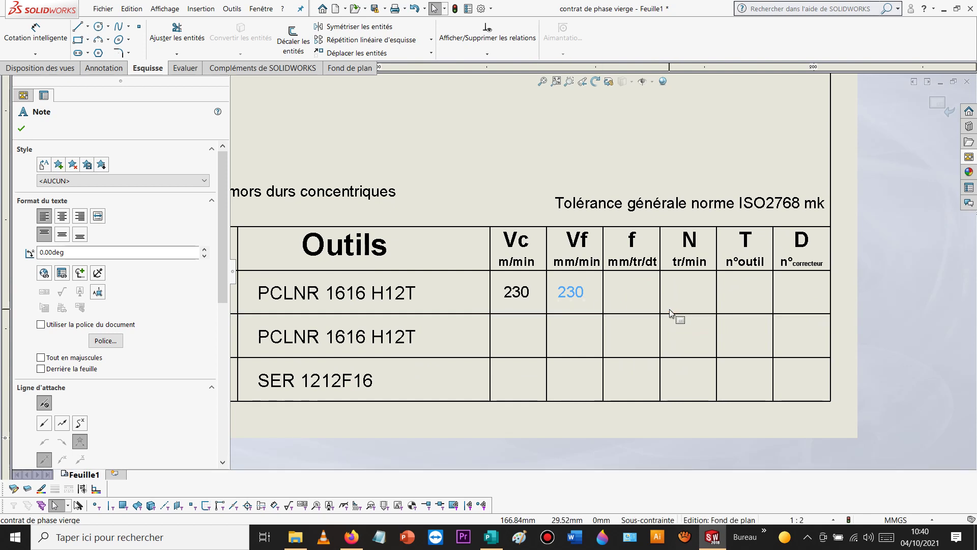
{"action": "key", "text": "ctrl+v"}
{"action": "left_click_drag", "start_coordinate": [551, 324], "coordinate": [632, 298]}
{"action": "key", "text": "ctrl+v"}
{"action": "left_click_drag", "start_coordinate": [566, 336], "coordinate": [688, 295]}
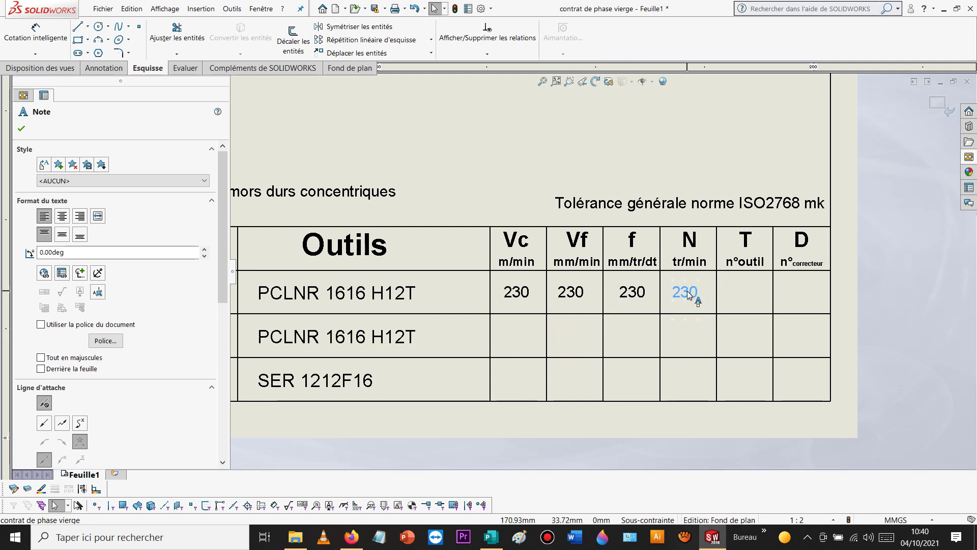
{"action": "key", "text": "ctrl+v"}
{"action": "left_click_drag", "start_coordinate": [580, 351], "coordinate": [744, 294]}
{"action": "key", "text": "ctrl+v"}
{"action": "left_click_drag", "start_coordinate": [589, 369], "coordinate": [804, 301]}
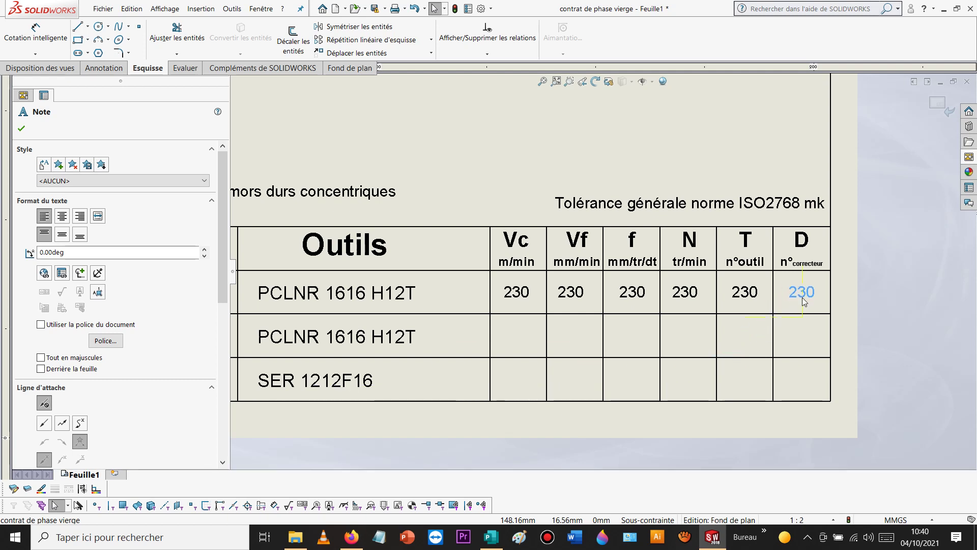
Step: In the Contour EB row, change the Vf note to "375" and the f note to "0.15"
{"action": "double_click", "coordinate": [574, 297]}
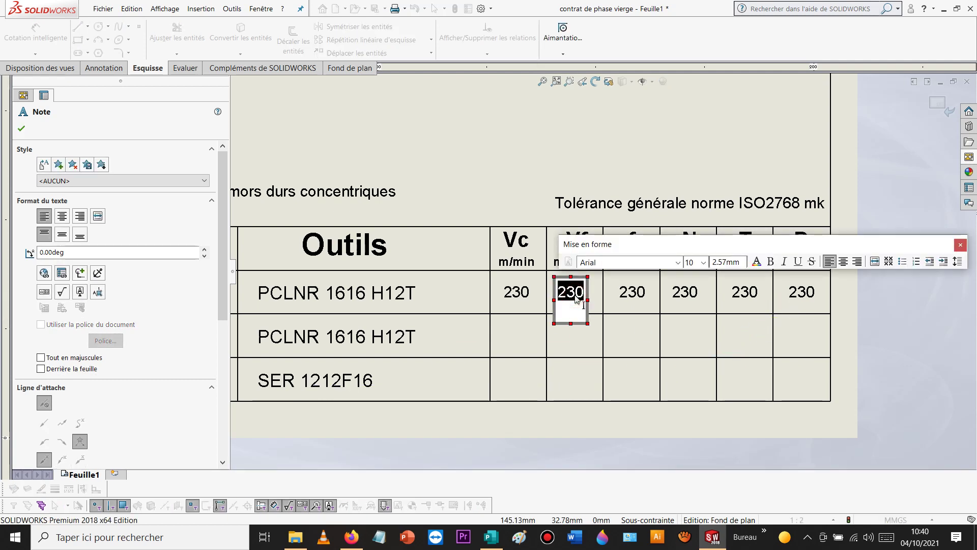
{"action": "type", "text": "375"}
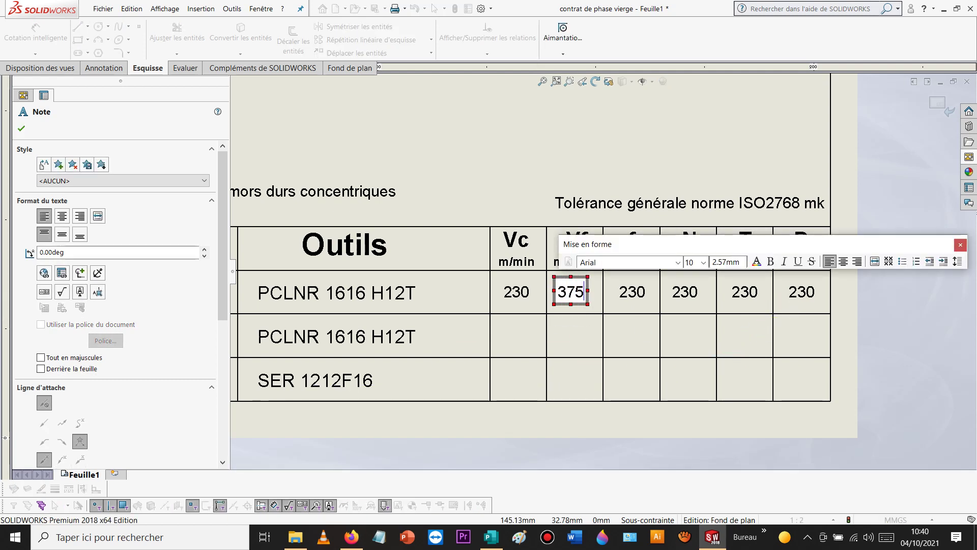
{"action": "left_click", "coordinate": [640, 327]}
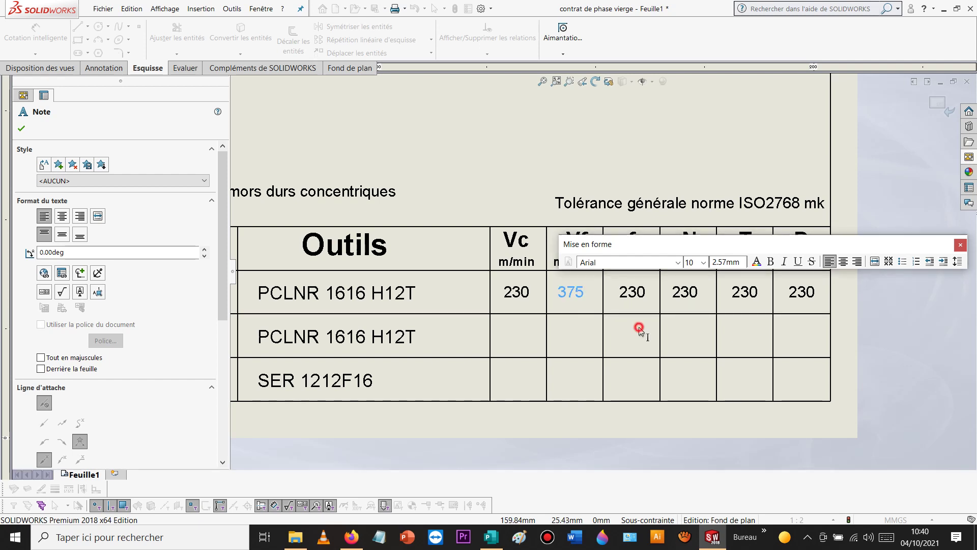
{"action": "double_click", "coordinate": [639, 293]}
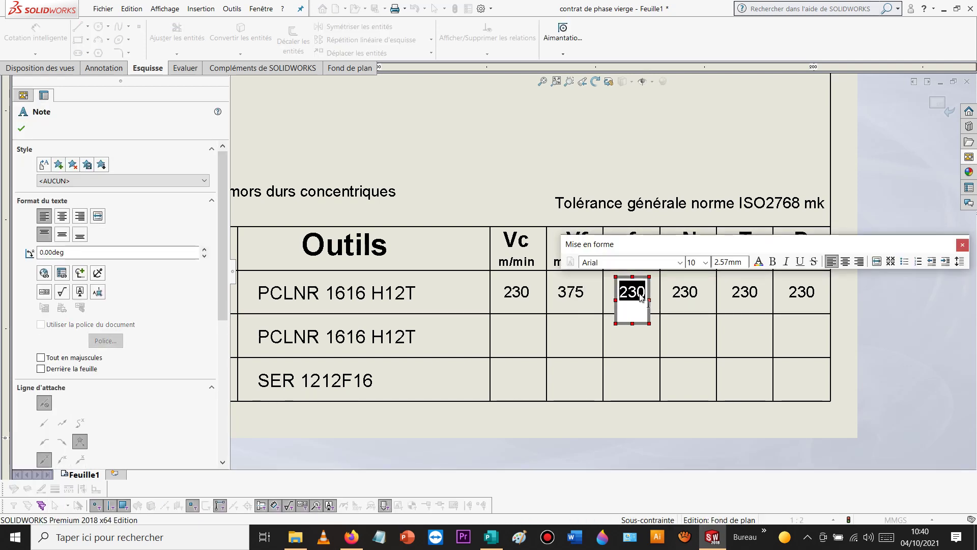
{"action": "type", "text": "0.15"}
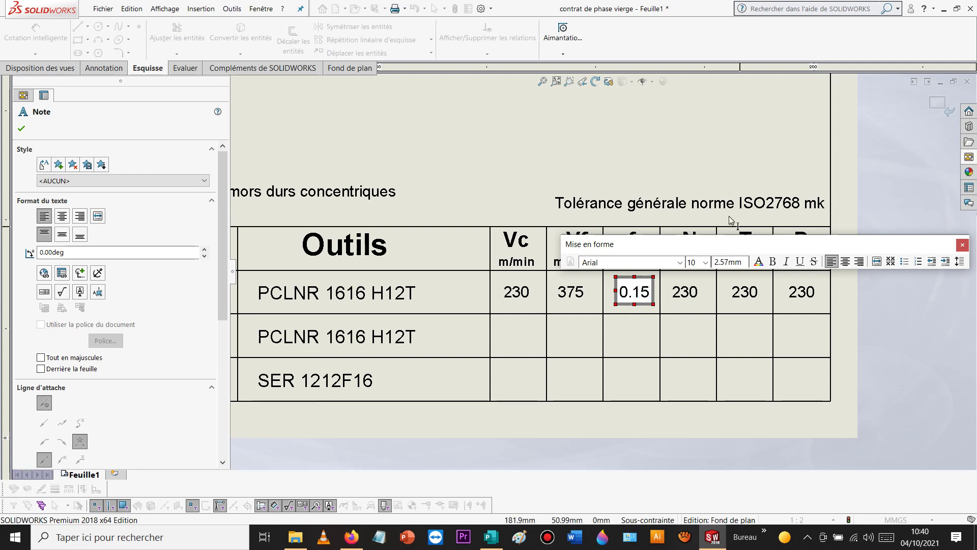
Step: In the Contour EB row, change the N note to "2500" and the T and D notes to "1"
{"action": "left_click", "coordinate": [681, 293]}
{"action": "double_click", "coordinate": [681, 292]}
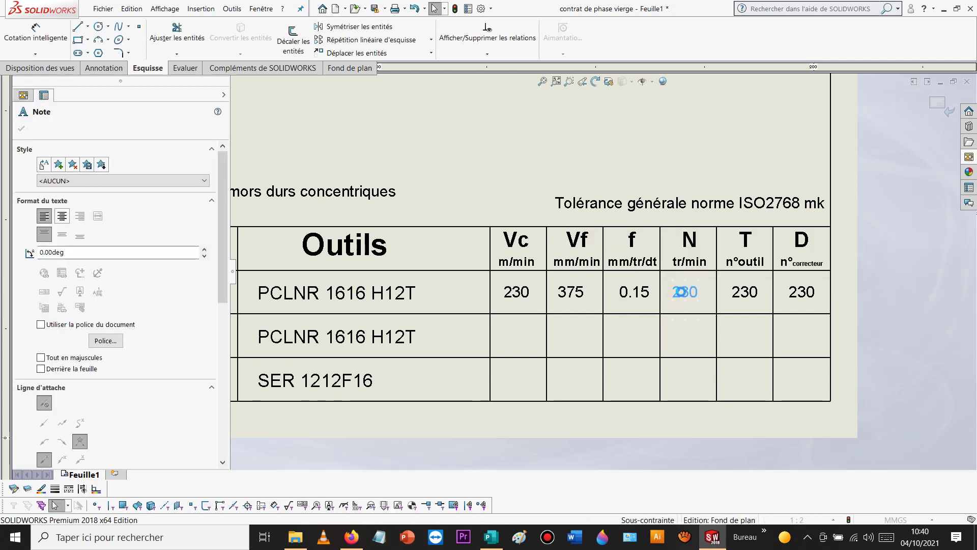
{"action": "type", "text": "2500"}
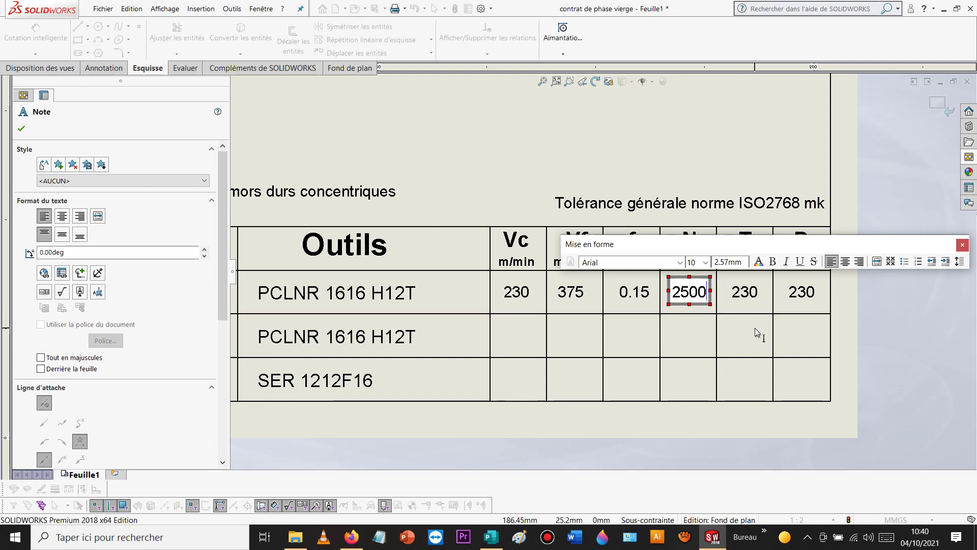
{"action": "left_click", "coordinate": [745, 295]}
{"action": "double_click", "coordinate": [745, 295]}
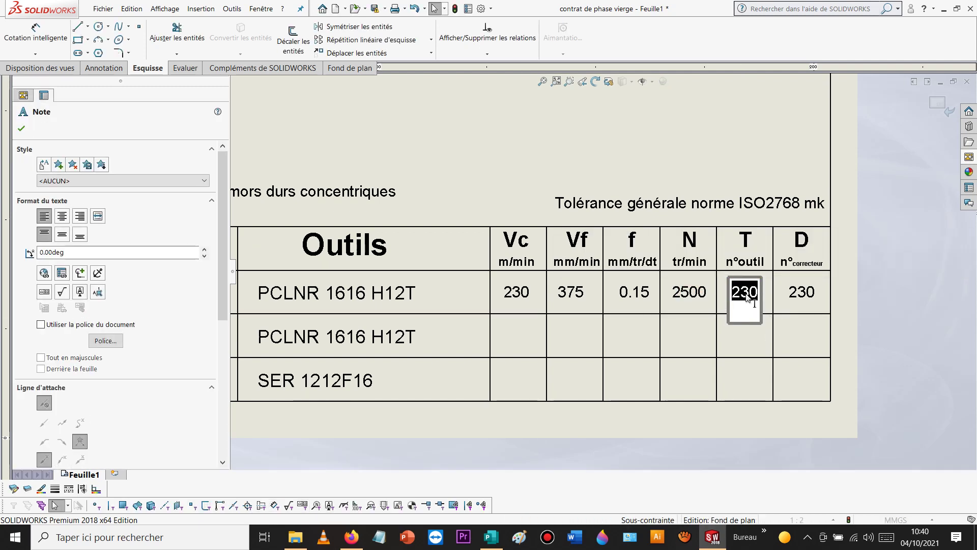
{"action": "type", "text": "1"}
{"action": "left_click", "coordinate": [802, 293]}
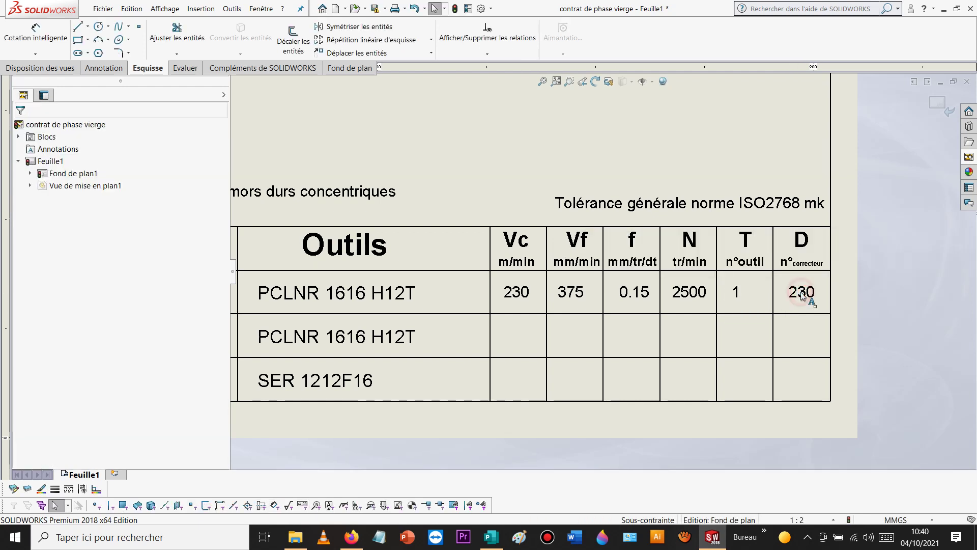
{"action": "double_click", "coordinate": [802, 293]}
{"action": "type", "text": "1"}
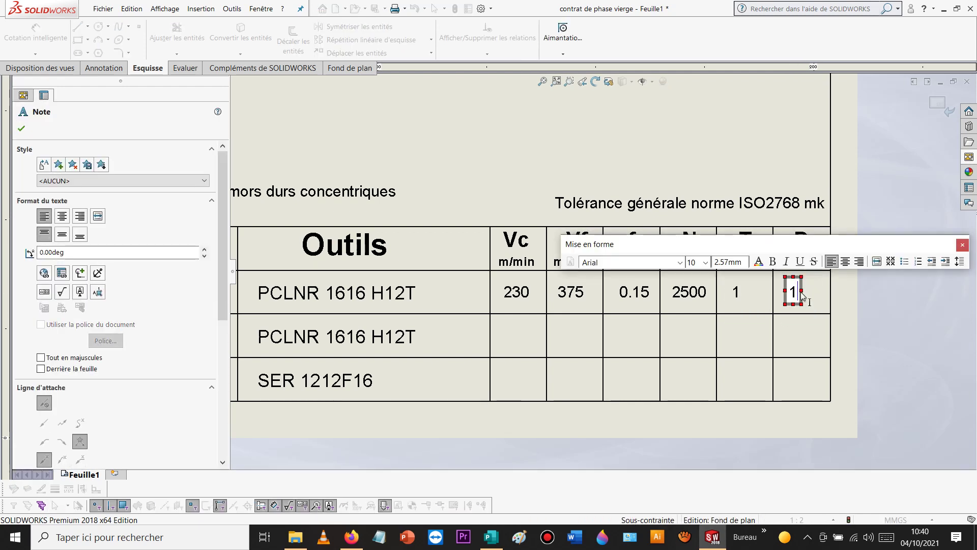
{"action": "left_click", "coordinate": [736, 326]}
Step: Centre the f, Vf, T and D notes within their cells in the Contour EB row
{"action": "scroll", "coordinate": [679, 300], "scroll_direction": "down", "scroll_amount": 3}
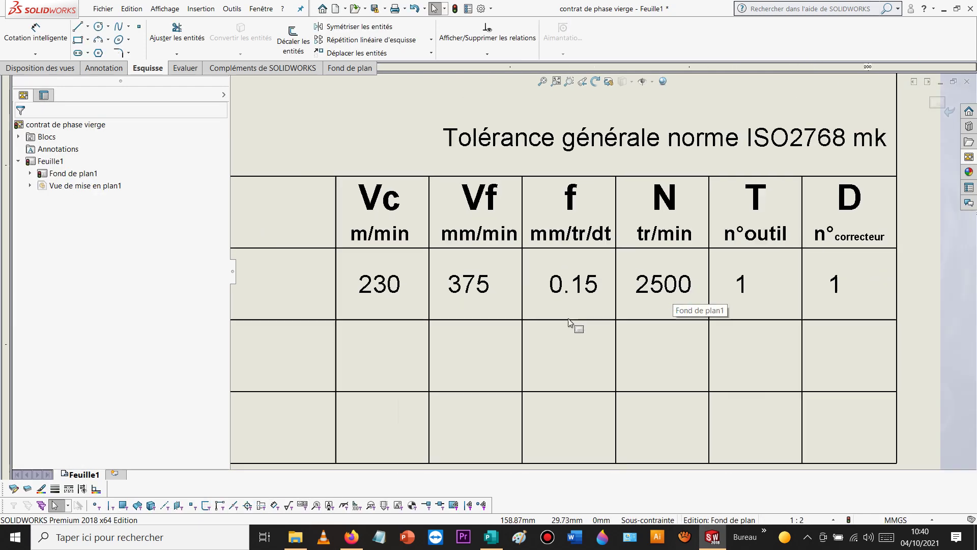
{"action": "left_click", "coordinate": [580, 287]}
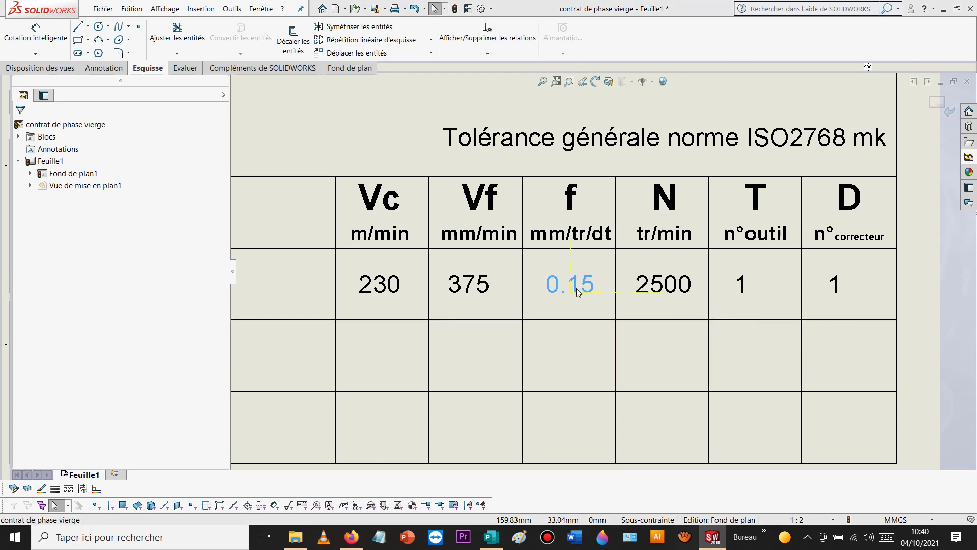
{"action": "left_click", "coordinate": [488, 288]}
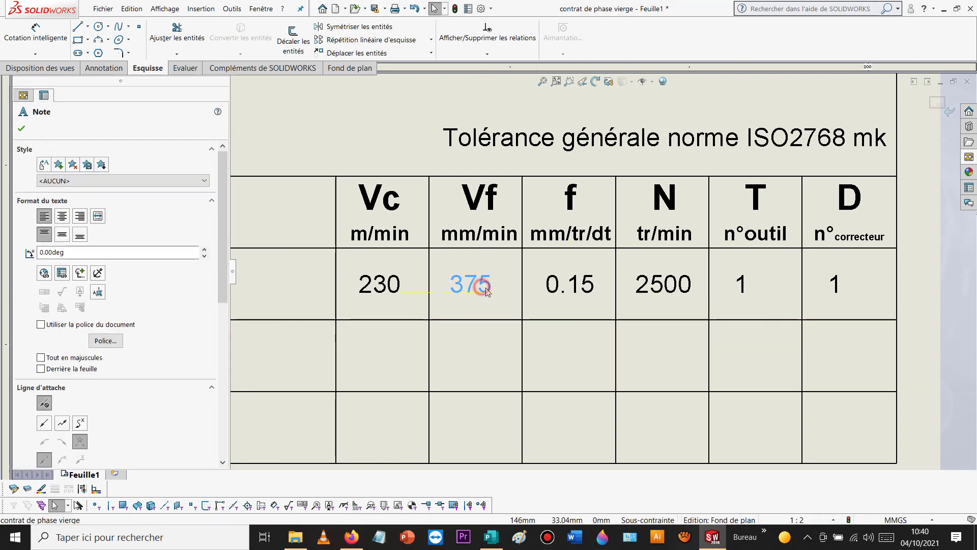
{"action": "left_click", "coordinate": [742, 284]}
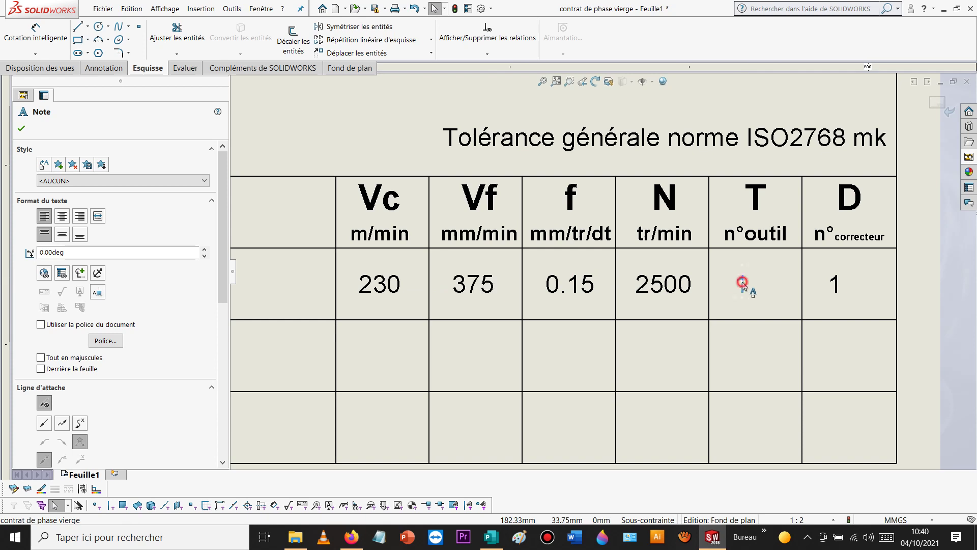
{"action": "left_click", "coordinate": [843, 289]}
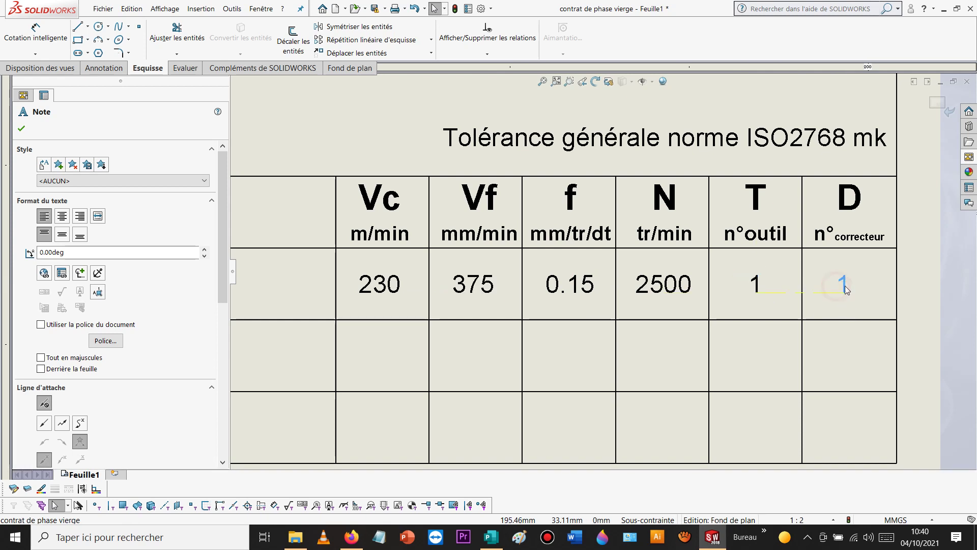
{"action": "left_click", "coordinate": [844, 348]}
Step: Copy the six cutting-parameter notes of the Contour EB row and paste them into the row below
{"action": "scroll", "coordinate": [710, 326], "scroll_direction": "up", "scroll_amount": 2}
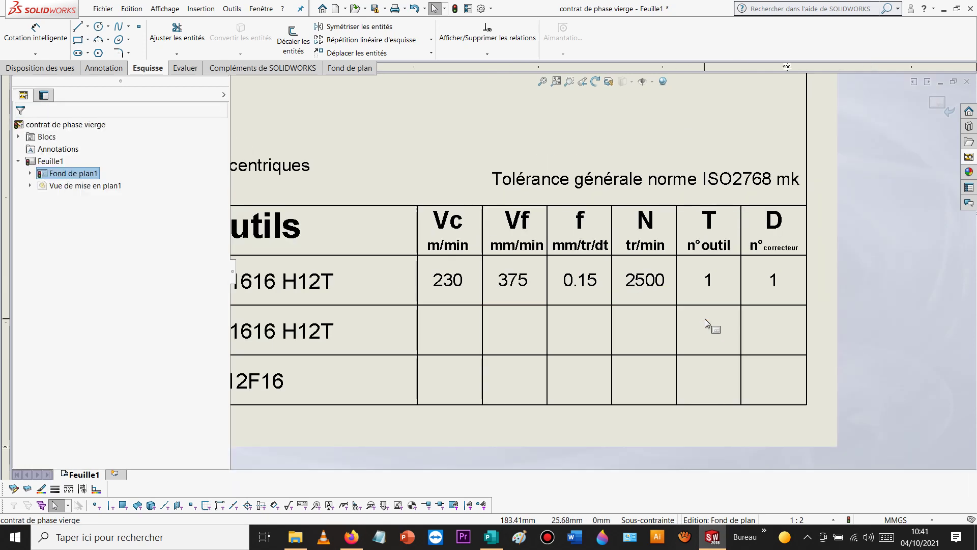
{"action": "left_click", "coordinate": [399, 265]}
{"action": "left_click_drag", "start_coordinate": [399, 266], "coordinate": [820, 315]}
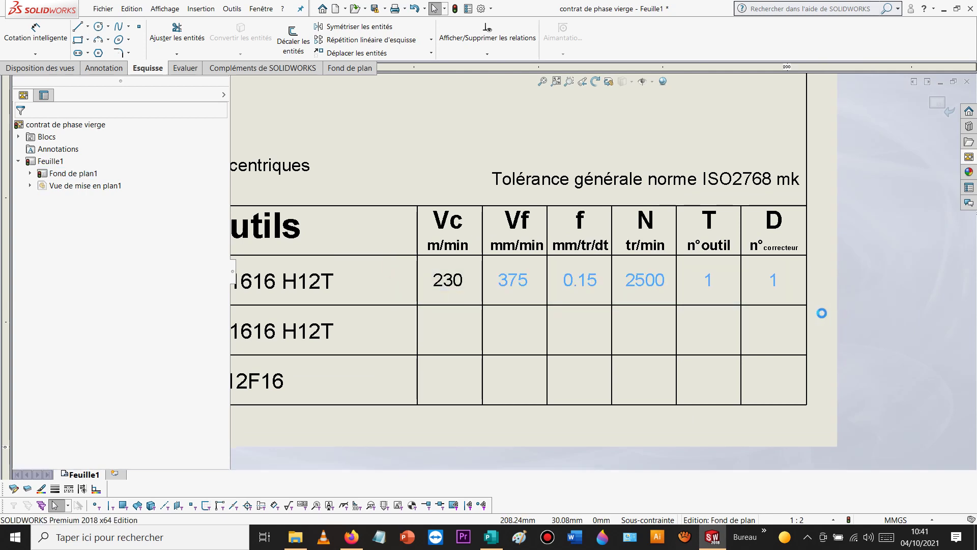
{"action": "left_click", "coordinate": [454, 284], "text": "ctrl"}
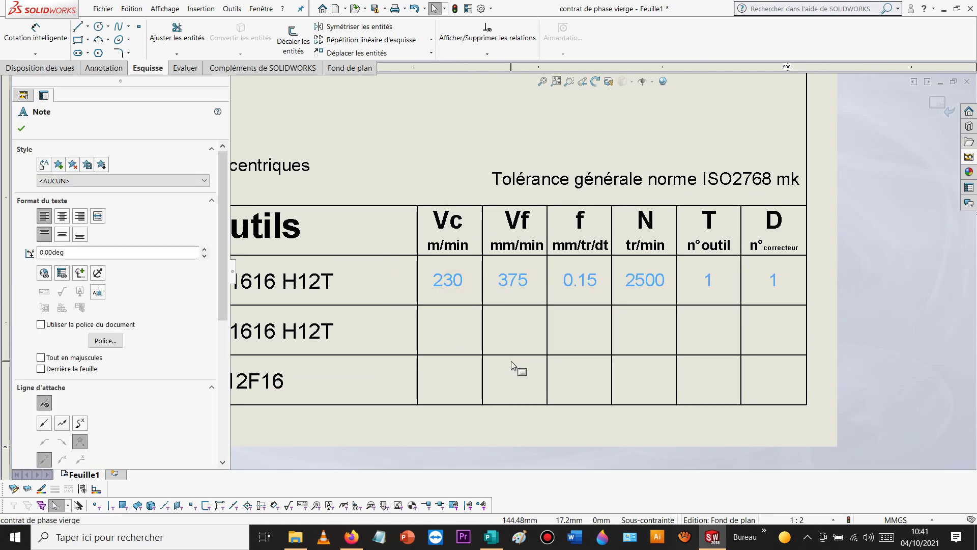
{"action": "left_click", "coordinate": [609, 331]}
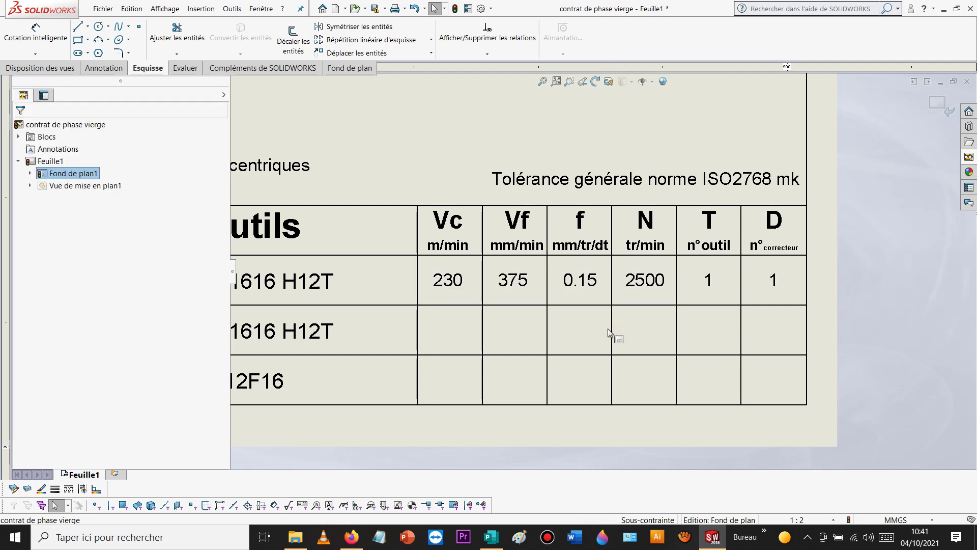
{"action": "key", "text": "ctrl+v"}
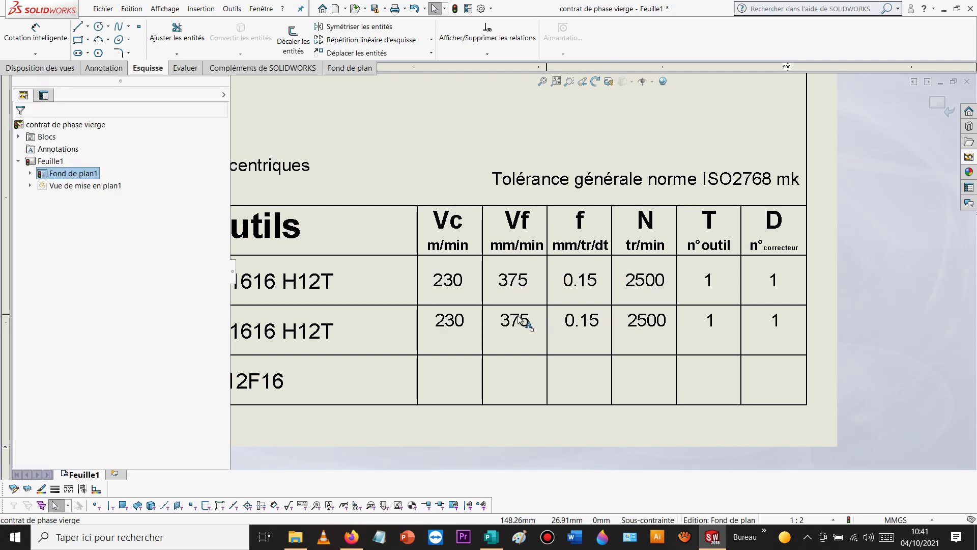
{"action": "left_click", "coordinate": [447, 323]}
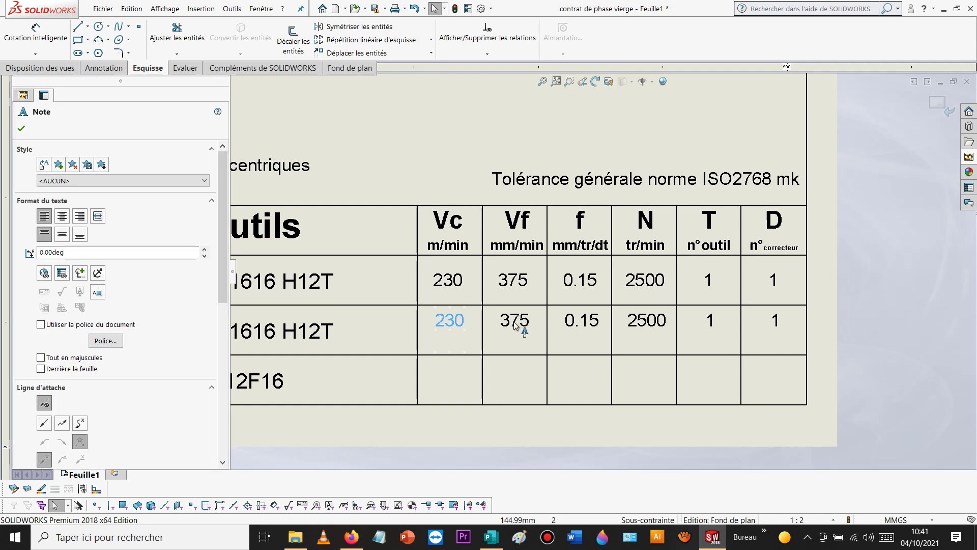
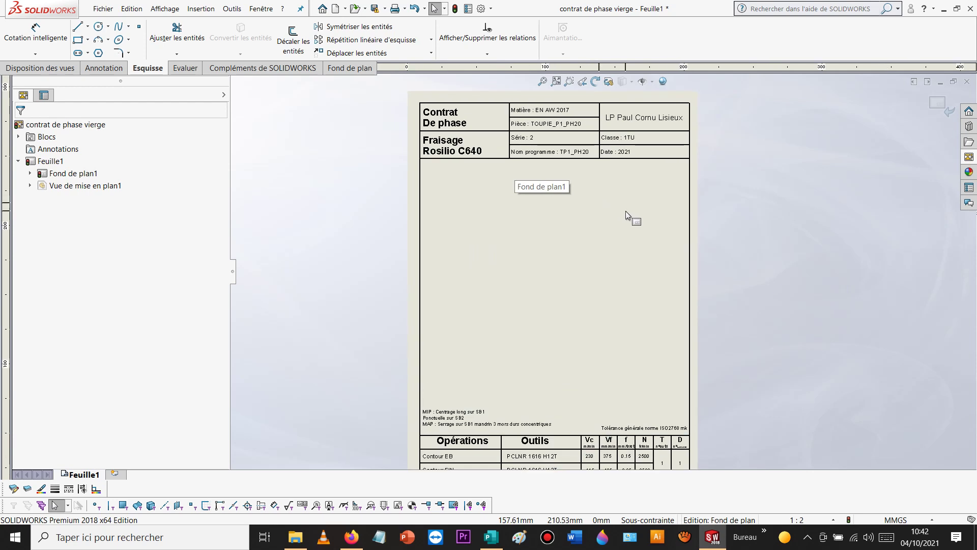
Step: Change the machining heading note in the title block to "TOURNAGE Rosilio TBI280"
{"action": "double_click", "coordinate": [464, 146]}
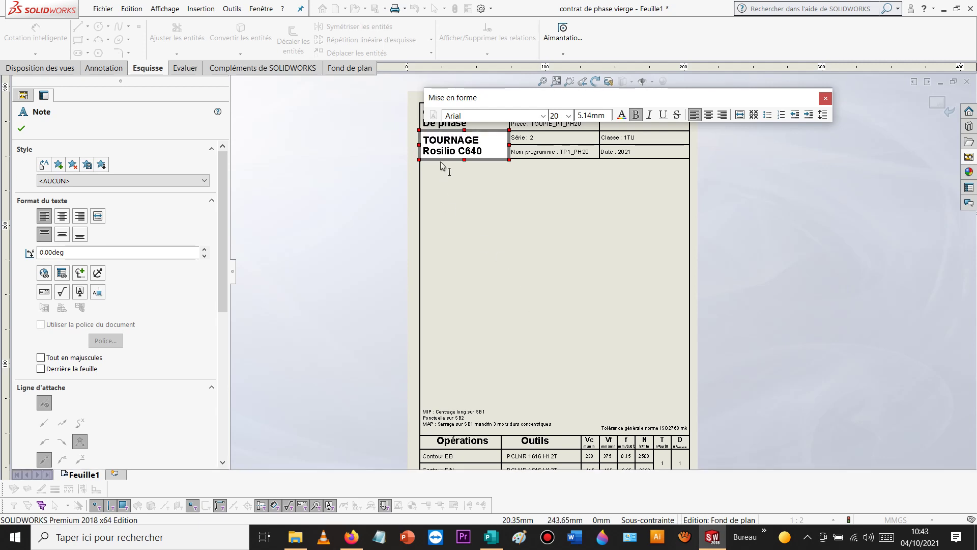
{"action": "left_click", "coordinate": [486, 151]}
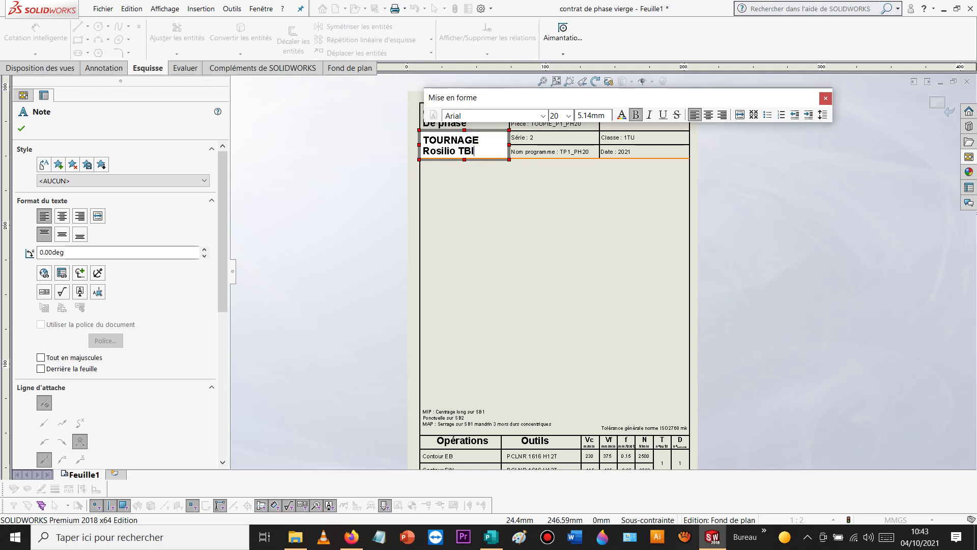
{"action": "left_click", "coordinate": [771, 218]}
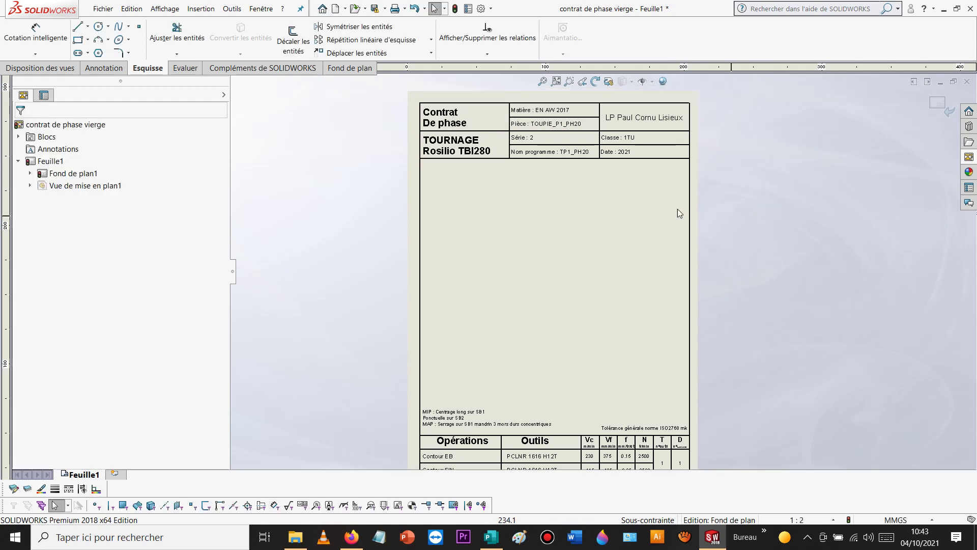
Step: Leave sheet background editing and move the part view slightly higher on the sheet
{"action": "left_click", "coordinate": [938, 100]}
{"action": "scroll", "coordinate": [668, 286], "scroll_direction": "up", "scroll_amount": 2}
{"action": "scroll", "coordinate": [631, 294], "scroll_direction": "down", "scroll_amount": 3}
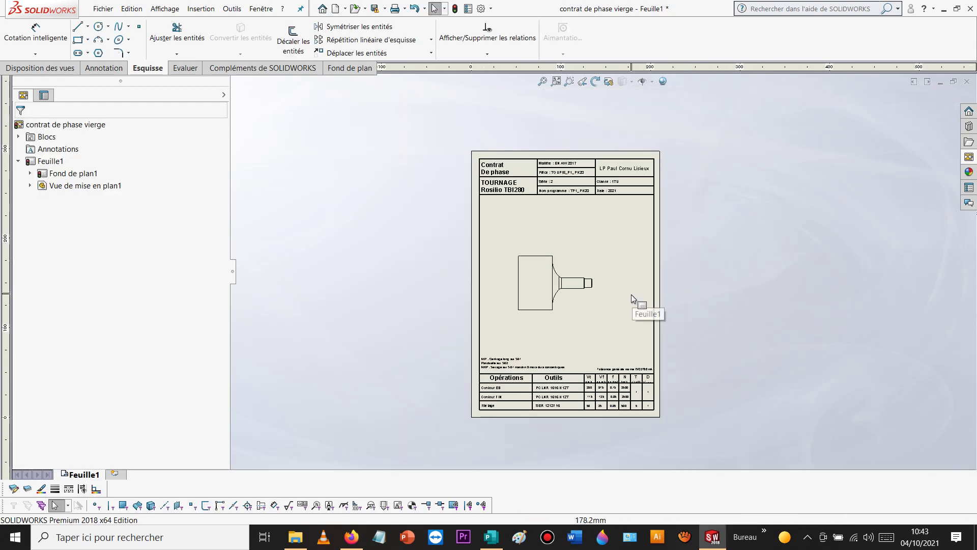
{"action": "left_click_drag", "start_coordinate": [540, 244], "coordinate": [541, 228]}
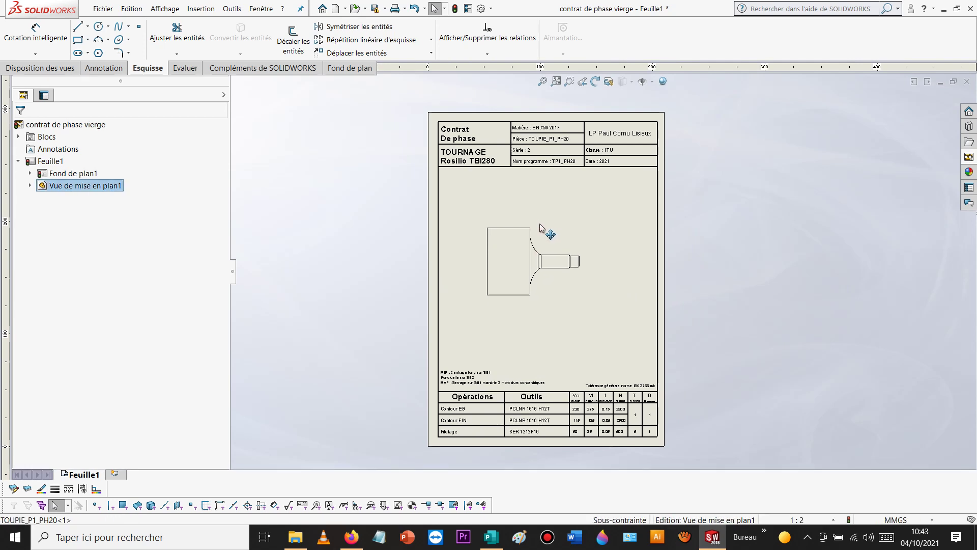
Step: In the part view, select the large cylinder's shoulder edge, both concave flare arcs and the two vertical neck edges
{"action": "left_click", "coordinate": [538, 228]}
{"action": "scroll", "coordinate": [540, 239], "scroll_direction": "down", "scroll_amount": 5}
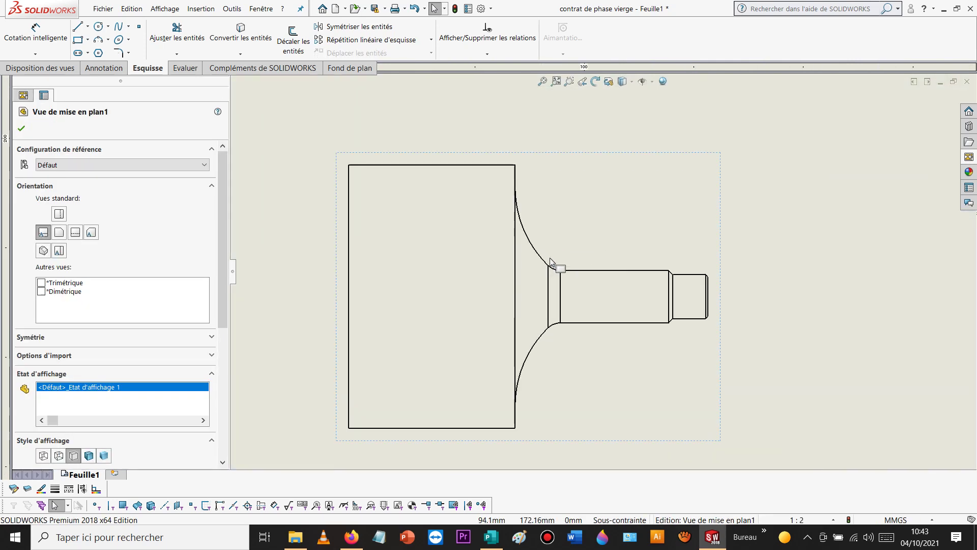
{"action": "left_click", "coordinate": [543, 259]}
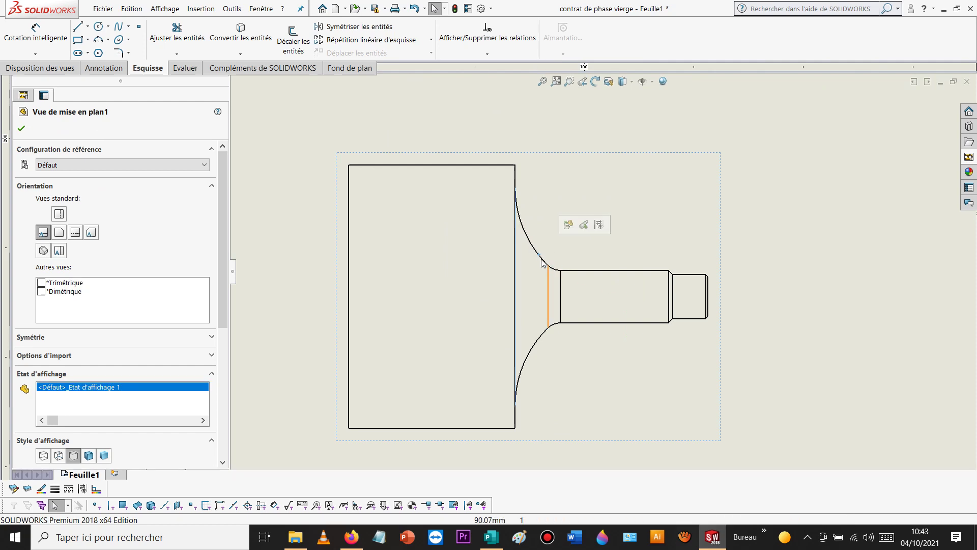
{"action": "left_click", "coordinate": [582, 133]}
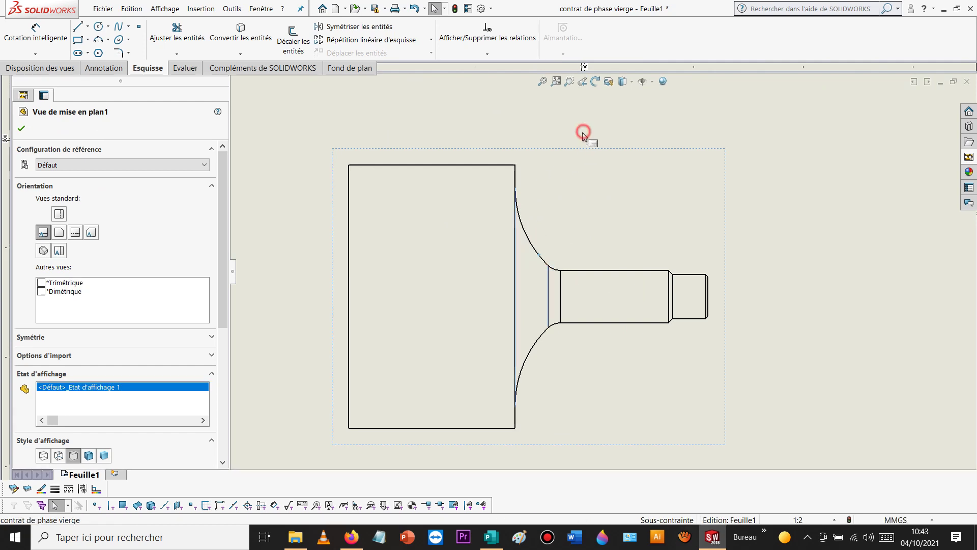
{"action": "left_click", "coordinate": [516, 175]}
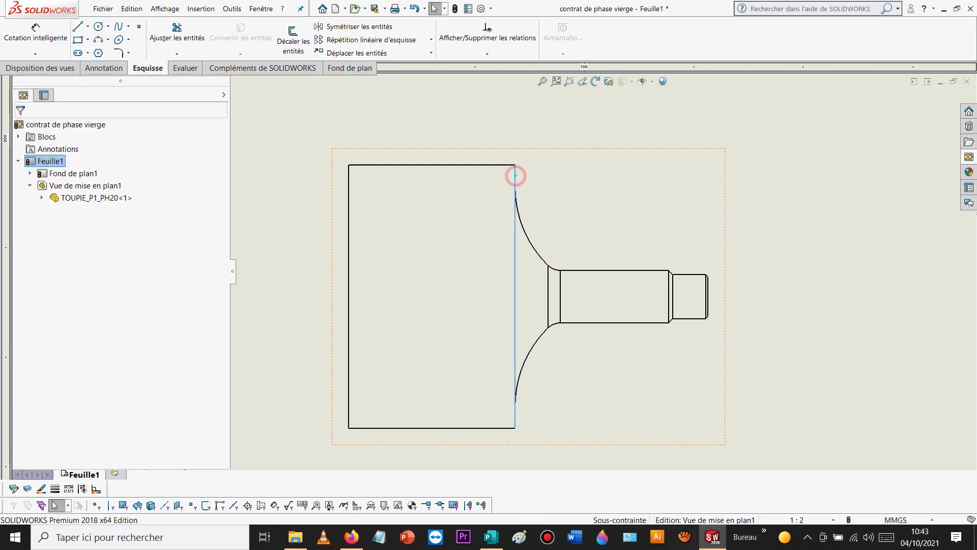
{"action": "left_click", "coordinate": [534, 248], "text": "ctrl"}
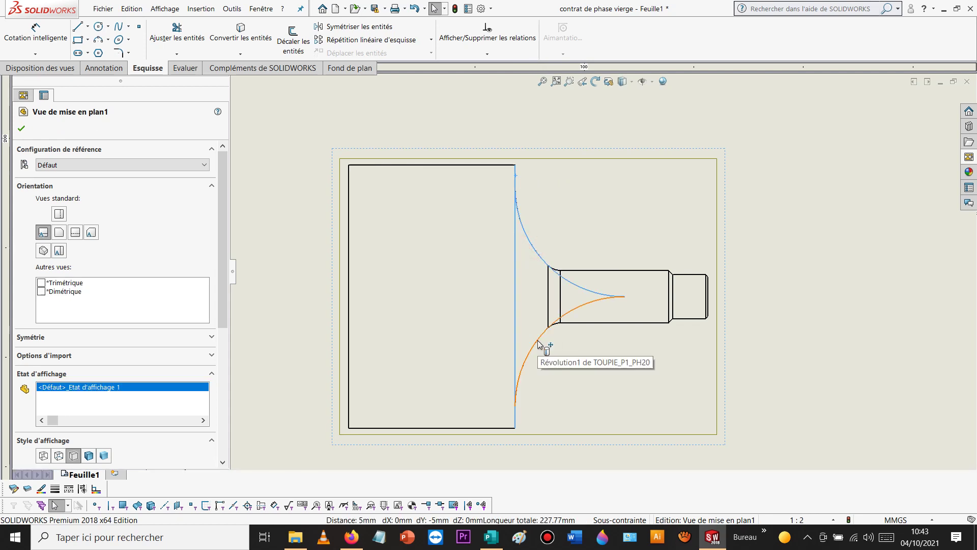
{"action": "left_click", "coordinate": [538, 343], "text": "ctrl"}
{"action": "left_click", "coordinate": [548, 296], "text": "ctrl"}
Step: Add the shank's upper and lower edges and the two small fillet arcs at the neck to the selection
{"action": "scroll", "coordinate": [574, 272], "scroll_direction": "up", "scroll_amount": 3}
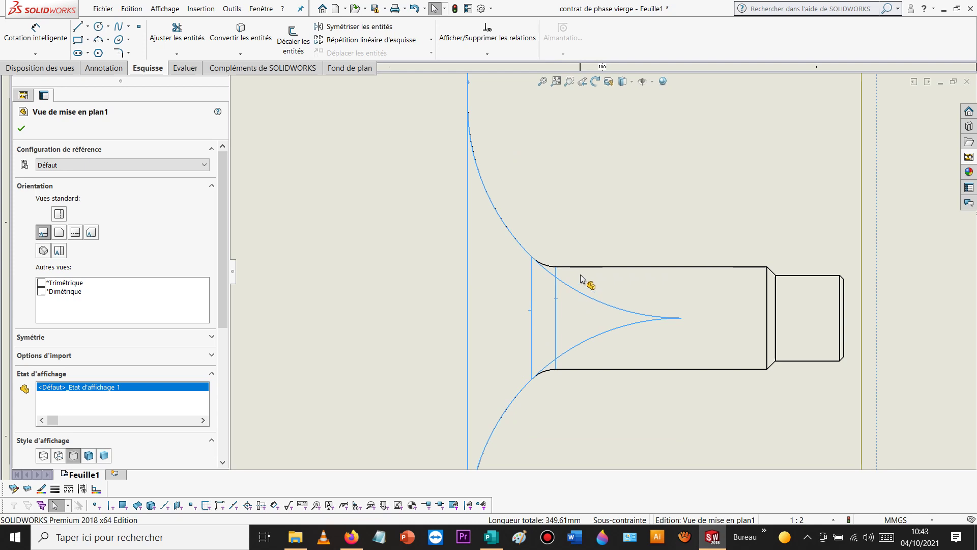
{"action": "left_click", "coordinate": [580, 266], "text": "ctrl"}
{"action": "left_click", "coordinate": [549, 266], "text": "ctrl"}
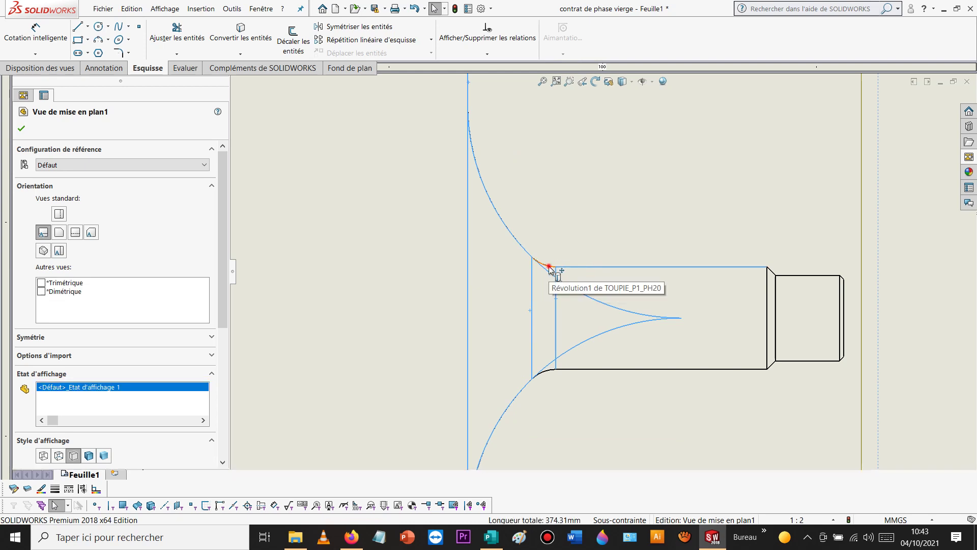
{"action": "left_click", "coordinate": [549, 370], "text": "ctrl"}
{"action": "left_click", "coordinate": [583, 369], "text": "ctrl"}
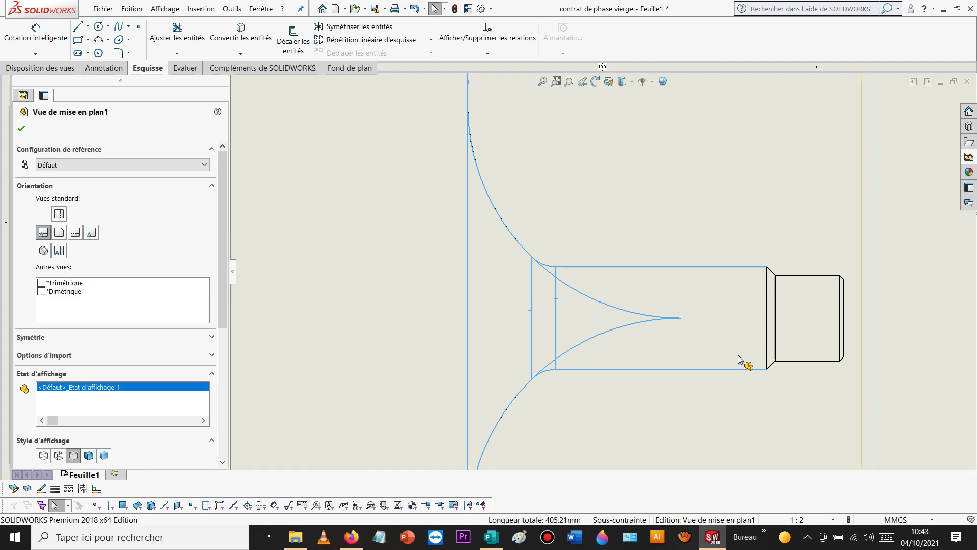
Step: Add the two vertical edges and both chamfer edges between the shank and the smaller end section to the selection
{"action": "left_click", "coordinate": [766, 354], "text": "ctrl"}
{"action": "left_click", "coordinate": [775, 331], "text": "ctrl"}
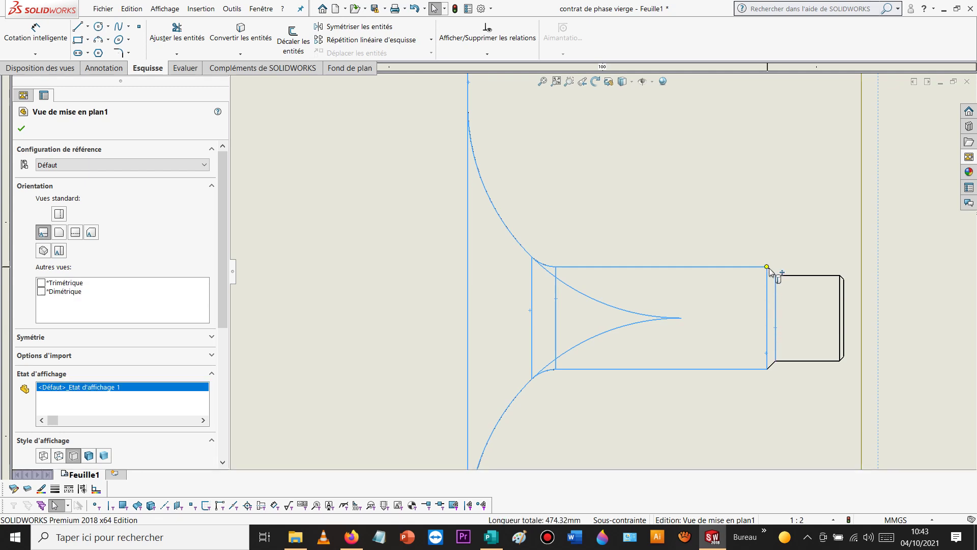
{"action": "left_click", "coordinate": [771, 271], "text": "ctrl"}
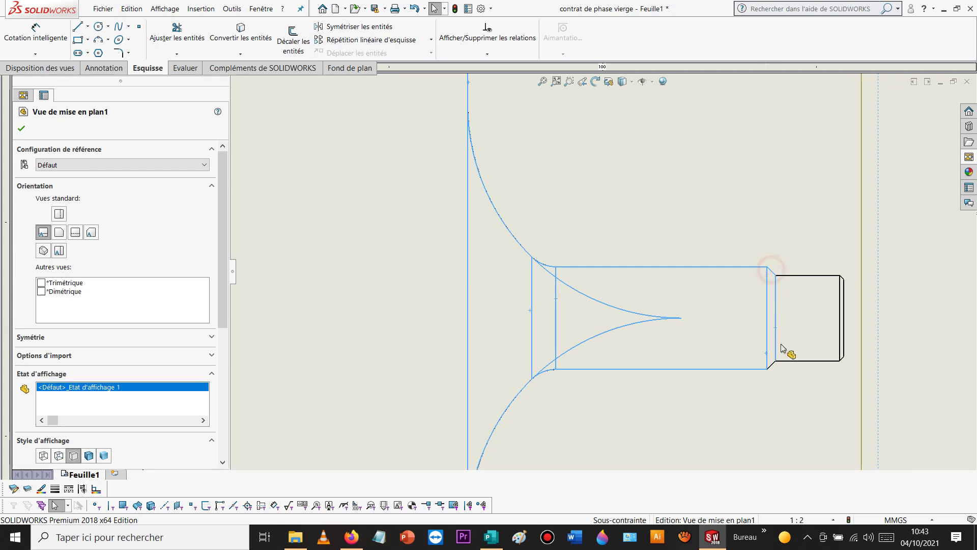
{"action": "left_click", "coordinate": [772, 365], "text": "ctrl"}
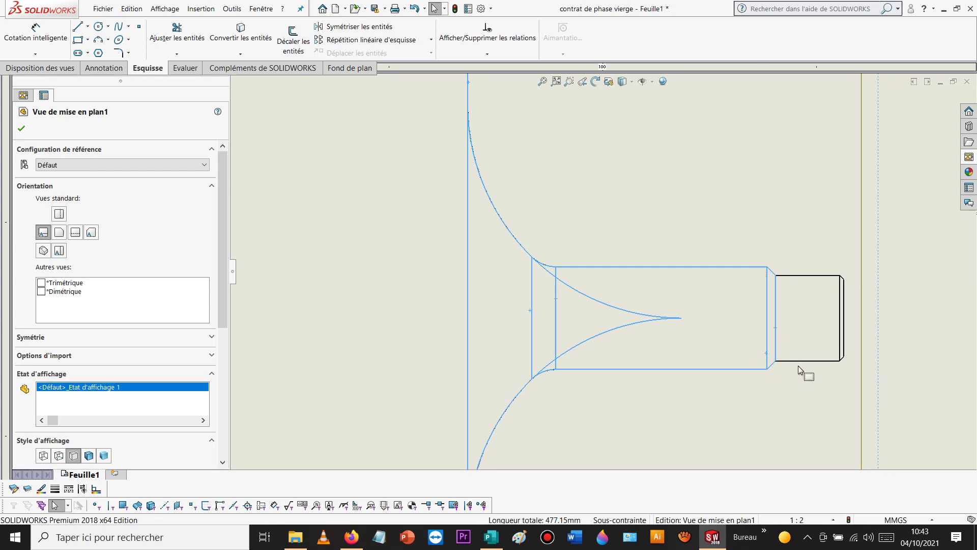
Step: Add the end section's upper and lower edges, its two vertical end edges and both small end chamfers to the selection
{"action": "left_click", "coordinate": [800, 361], "text": "ctrl"}
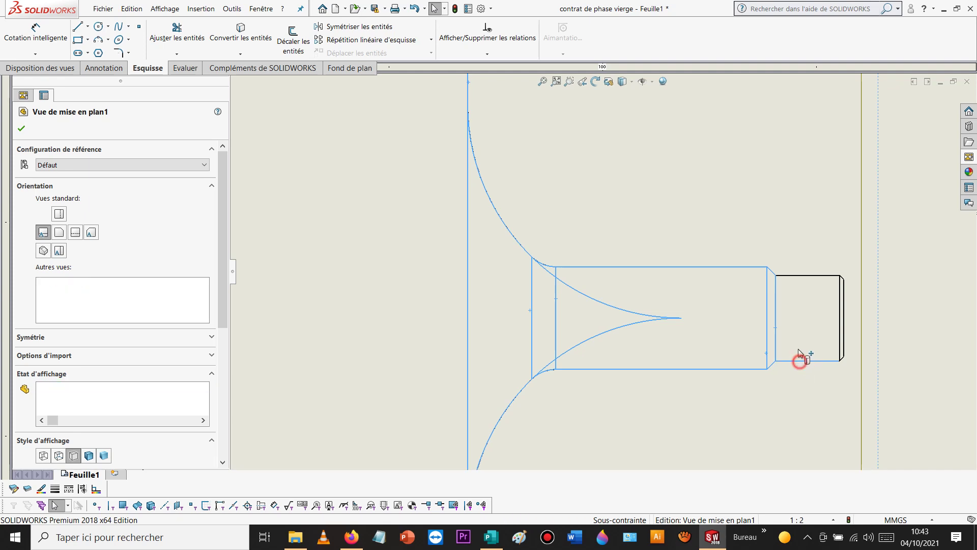
{"action": "left_click", "coordinate": [802, 277], "text": "ctrl"}
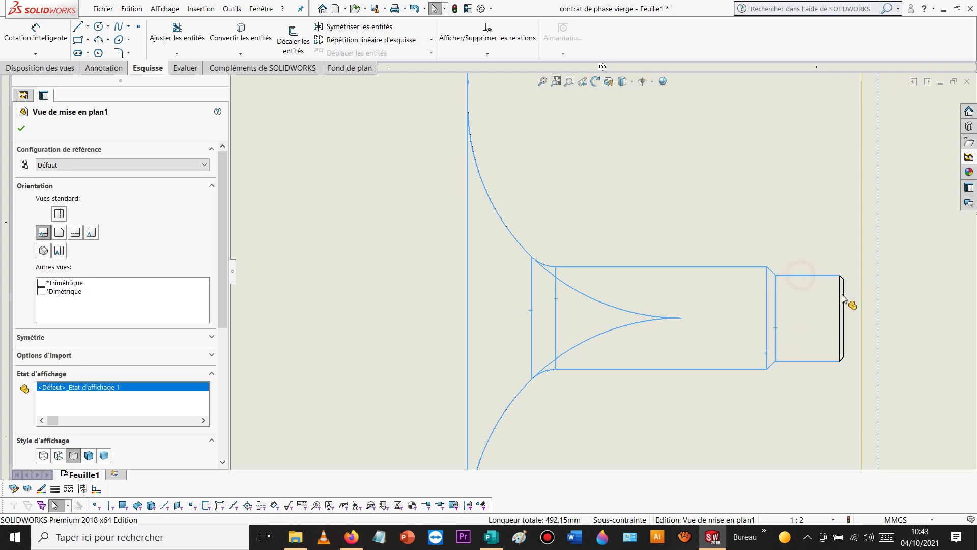
{"action": "left_click", "coordinate": [840, 297], "text": "ctrl"}
{"action": "left_click", "coordinate": [844, 304], "text": "ctrl"}
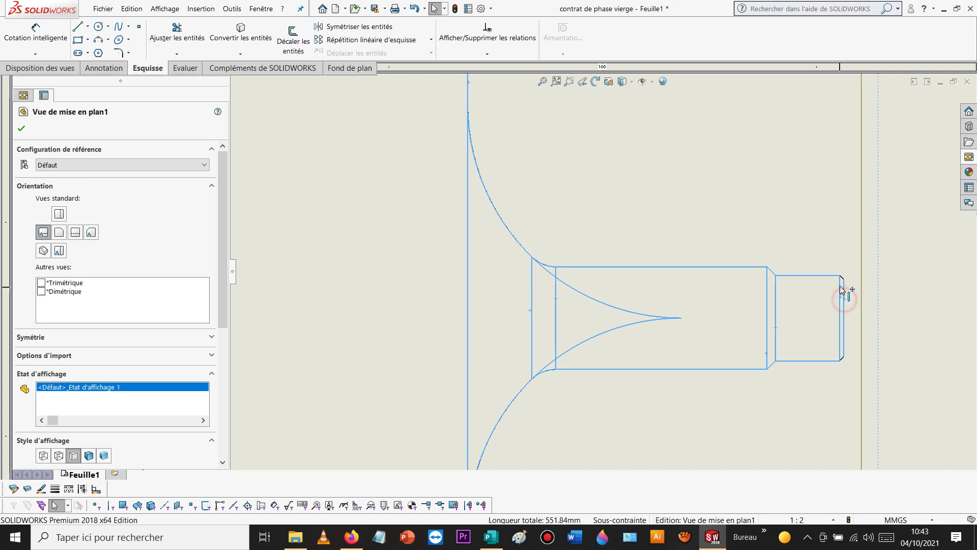
{"action": "left_click", "coordinate": [842, 278], "text": "ctrl"}
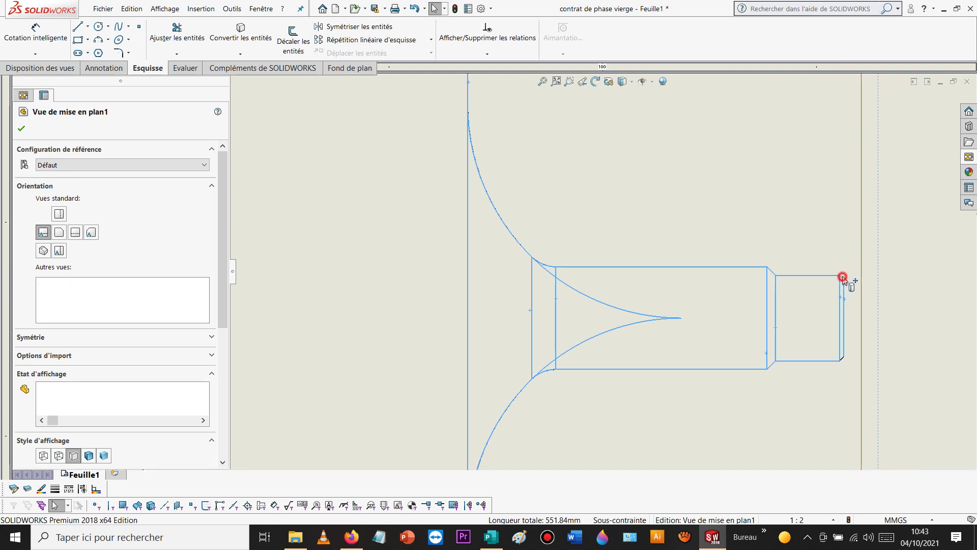
{"action": "left_click", "coordinate": [842, 360], "text": "ctrl"}
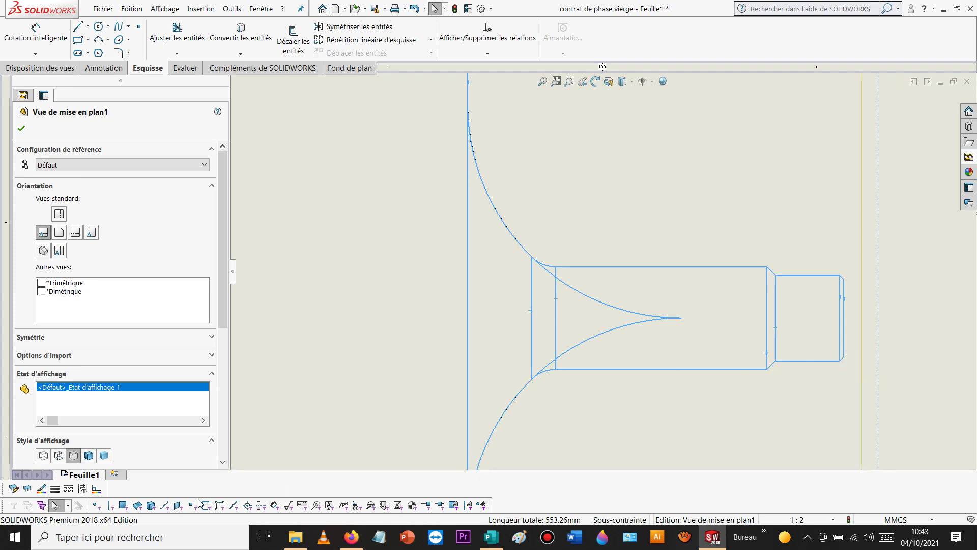
Step: Colour the selected machined profile edges red and clear the selection
{"action": "left_click", "coordinate": [42, 490]}
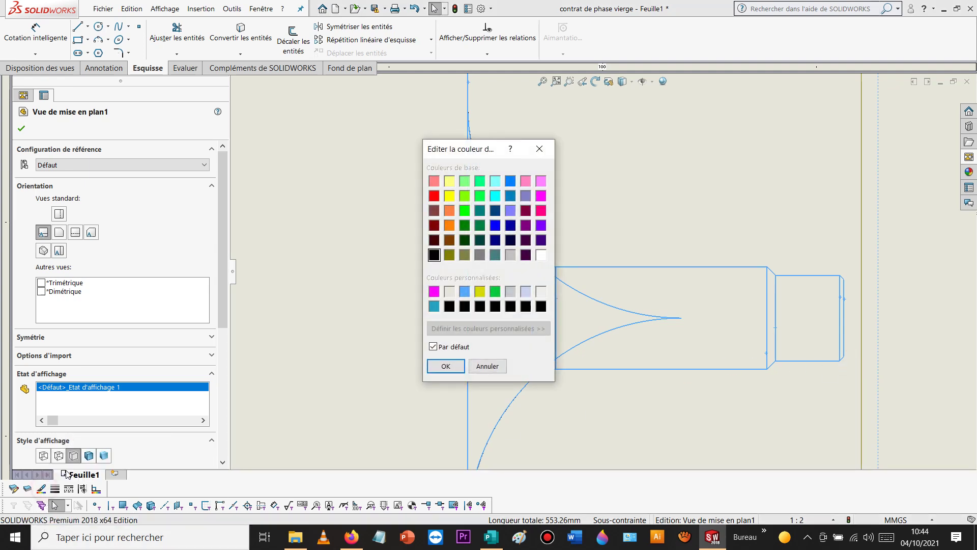
{"action": "left_click", "coordinate": [439, 366]}
{"action": "scroll", "coordinate": [550, 336], "scroll_direction": "down", "scroll_amount": 3}
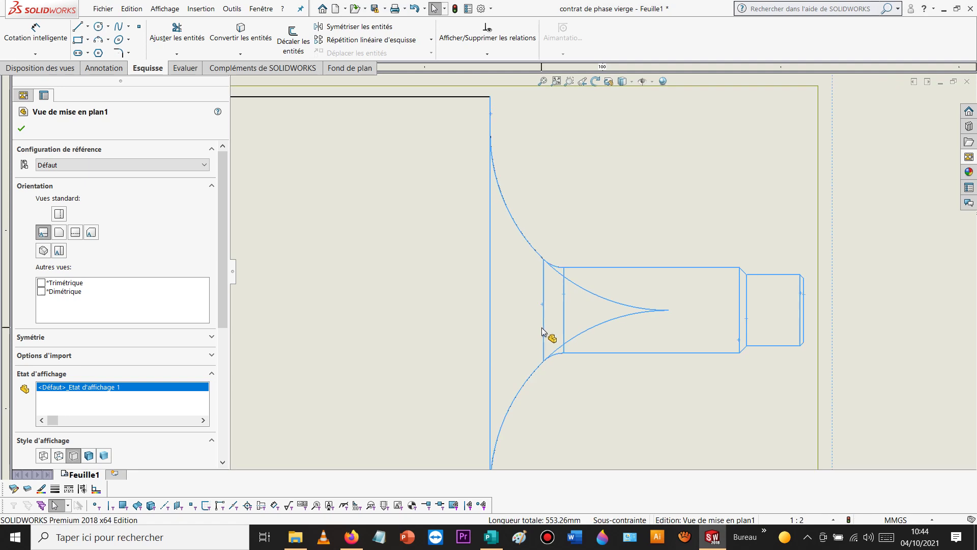
{"action": "left_click", "coordinate": [836, 221]}
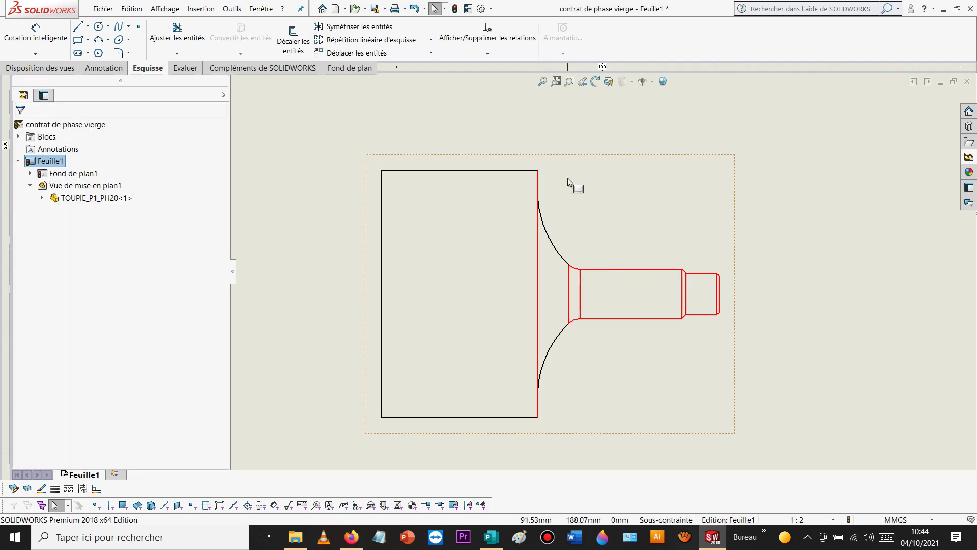
Step: Draw a horizontal construction centreline about 102 mm long on the part's axis, extending beyond both ends of the part view
{"action": "left_click", "coordinate": [88, 26]}
{"action": "left_click", "coordinate": [102, 52]}
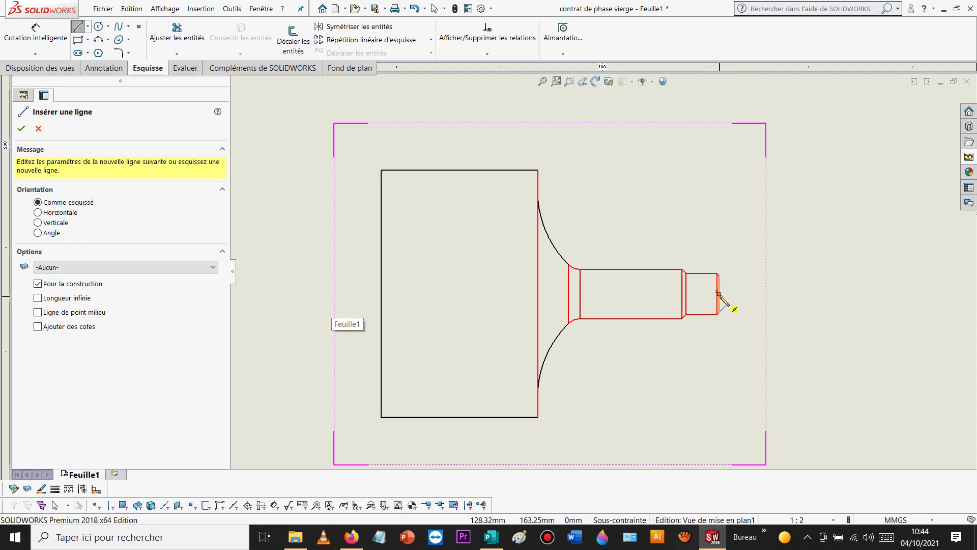
{"action": "left_click", "coordinate": [756, 295]}
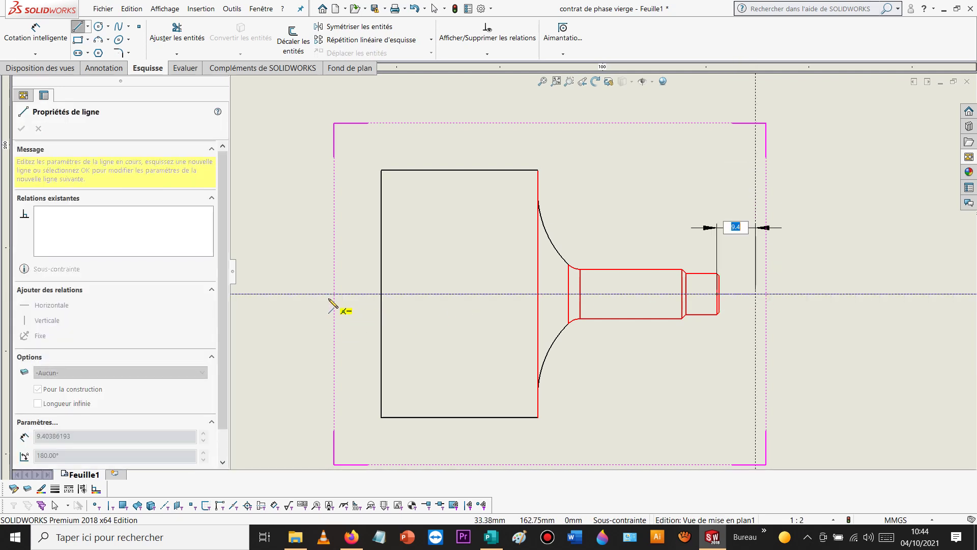
{"action": "left_click", "coordinate": [312, 299]}
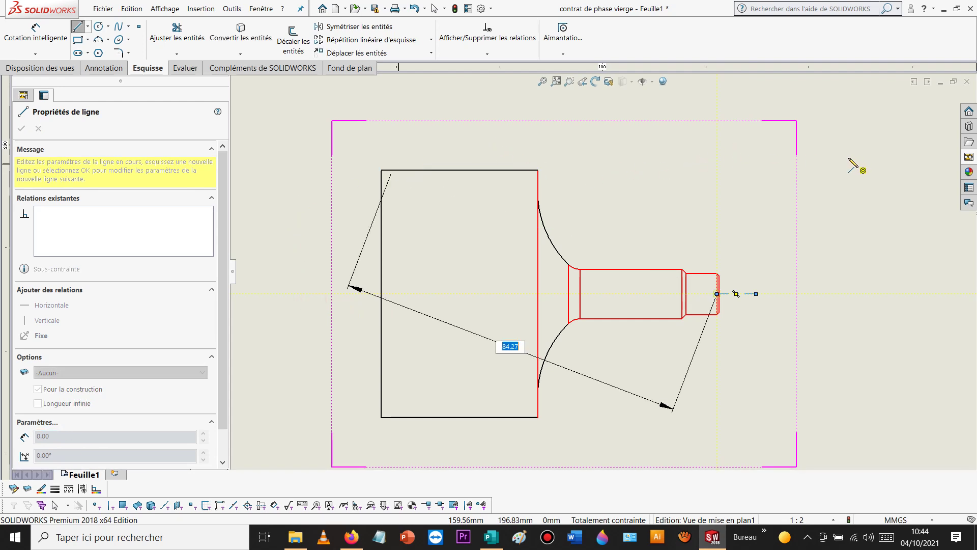
{"action": "key", "text": "Escape"}
{"action": "left_click_drag", "start_coordinate": [718, 295], "coordinate": [536, 308]}
{"action": "left_click_drag", "start_coordinate": [402, 293], "coordinate": [335, 296]}
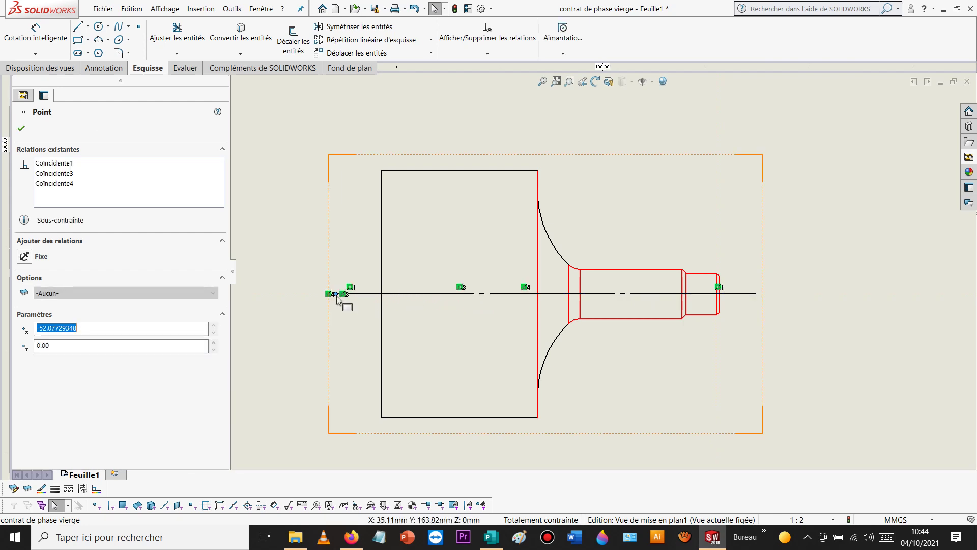
{"action": "left_click", "coordinate": [274, 100]}
Step: Set the centreline's line thickness to 0.18 mm
{"action": "left_click", "coordinate": [505, 294]}
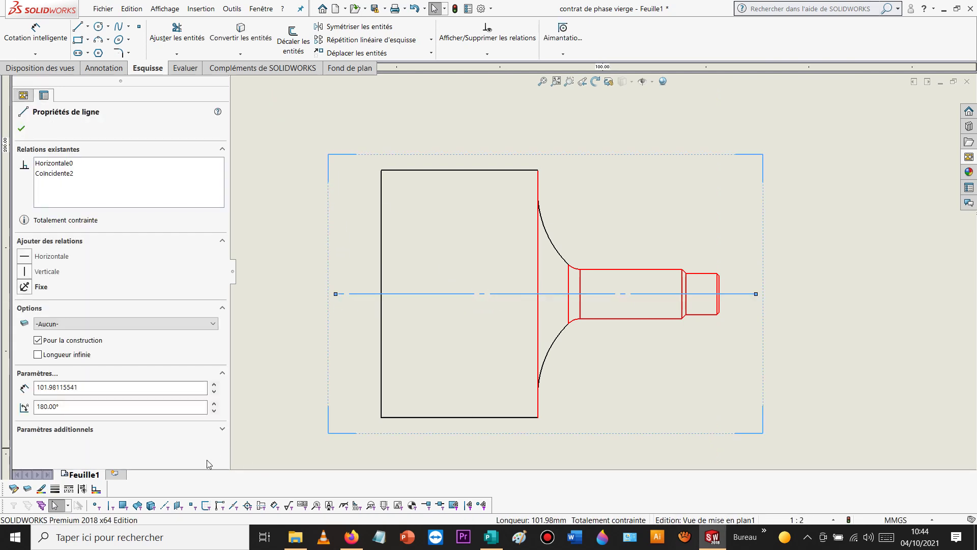
{"action": "left_click", "coordinate": [54, 489]}
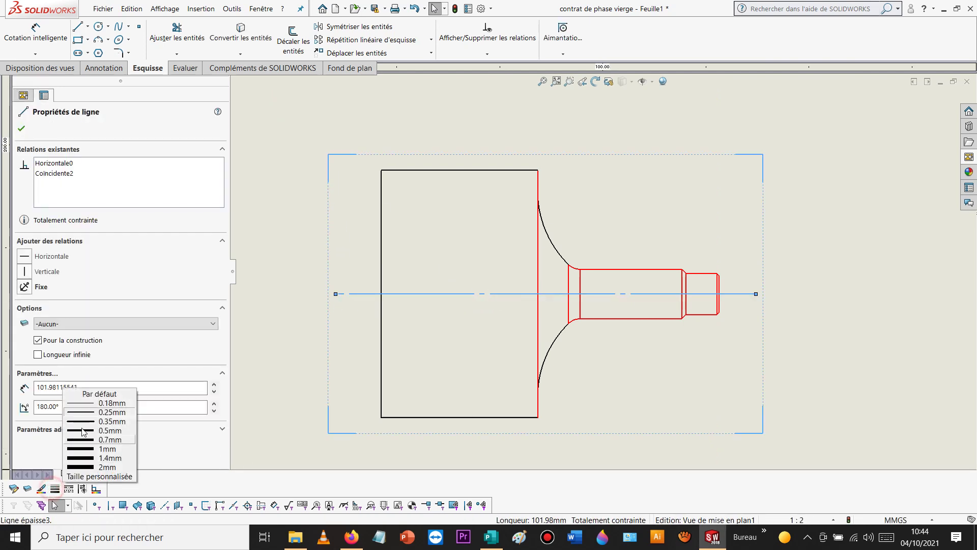
{"action": "left_click", "coordinate": [84, 399]}
{"action": "left_click", "coordinate": [835, 255]}
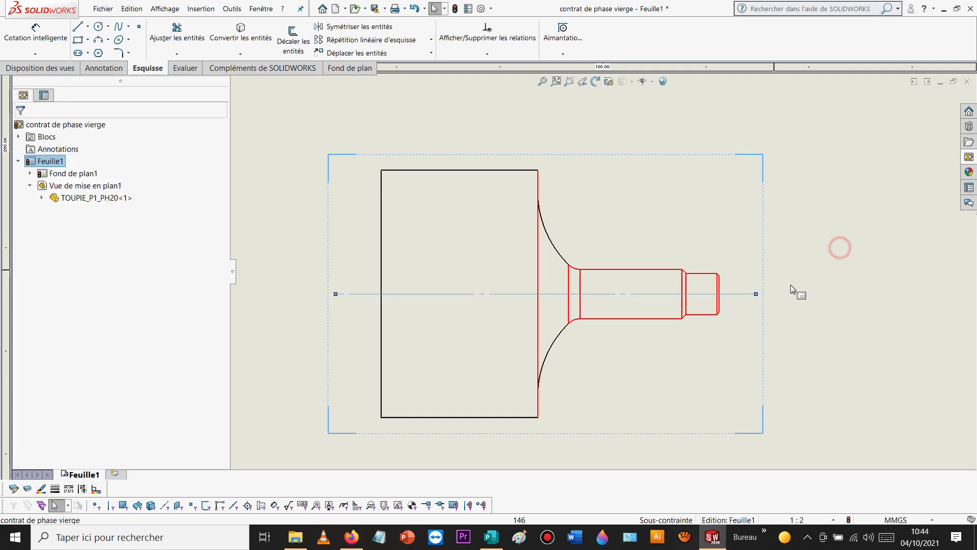
Step: Change the centreline's colour to red
{"action": "left_click", "coordinate": [736, 296]}
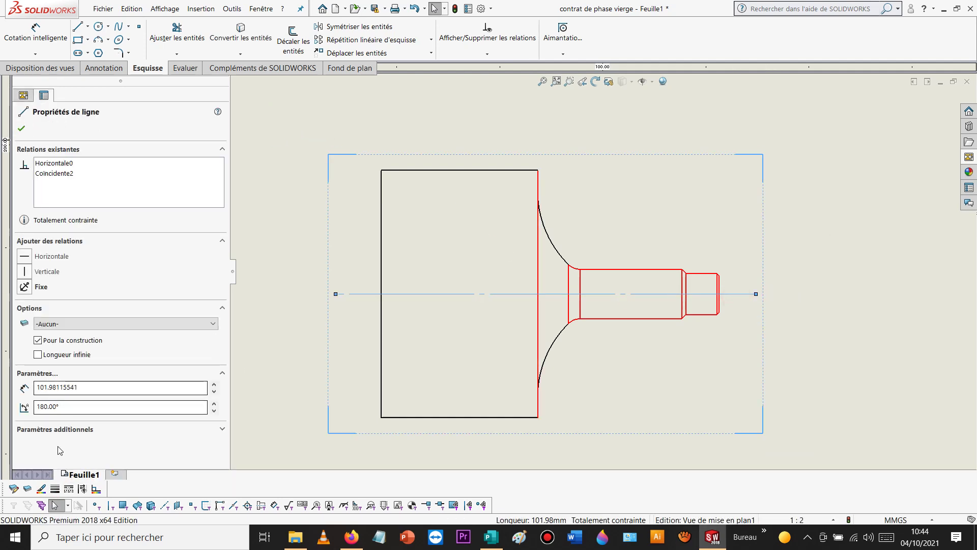
{"action": "left_click", "coordinate": [43, 489]}
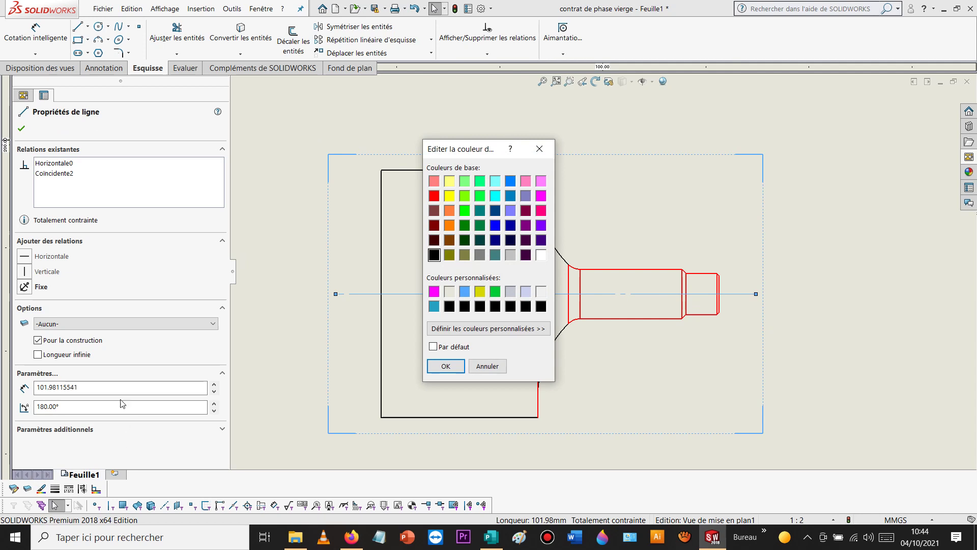
{"action": "left_click", "coordinate": [448, 366]}
{"action": "left_click", "coordinate": [848, 195]}
{"action": "key", "text": "f"}
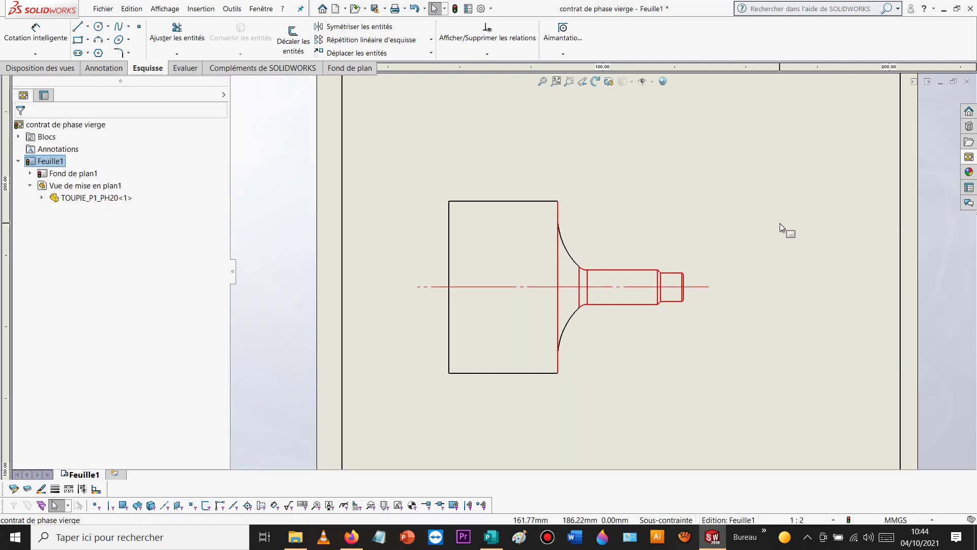
Step: Create an isometric projected view from the part view and place it diagonally above and to its right
{"action": "scroll", "coordinate": [777, 226], "scroll_direction": "up", "scroll_amount": 4}
{"action": "scroll", "coordinate": [693, 281], "scroll_direction": "down", "scroll_amount": 2}
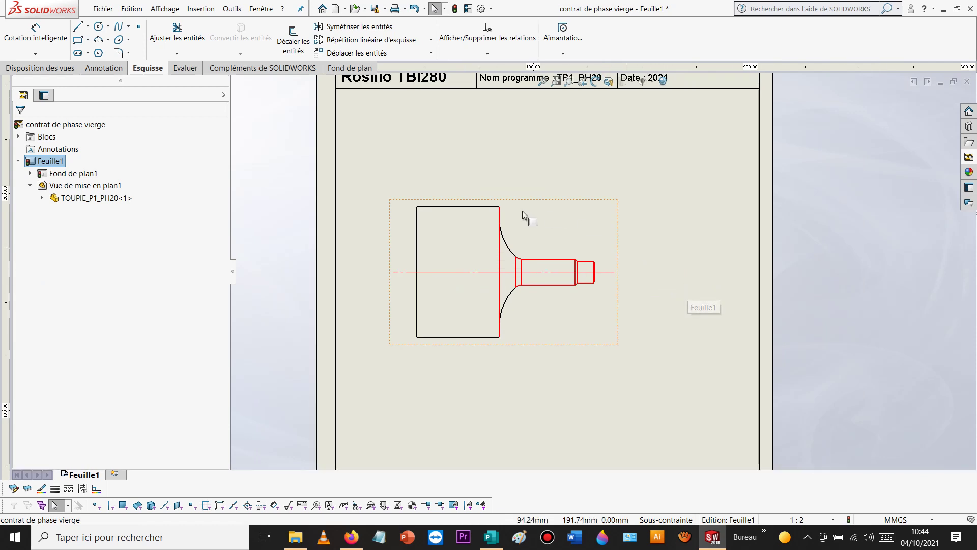
{"action": "scroll", "coordinate": [667, 188], "scroll_direction": "up", "scroll_amount": 3}
{"action": "scroll", "coordinate": [583, 276], "scroll_direction": "down", "scroll_amount": 2}
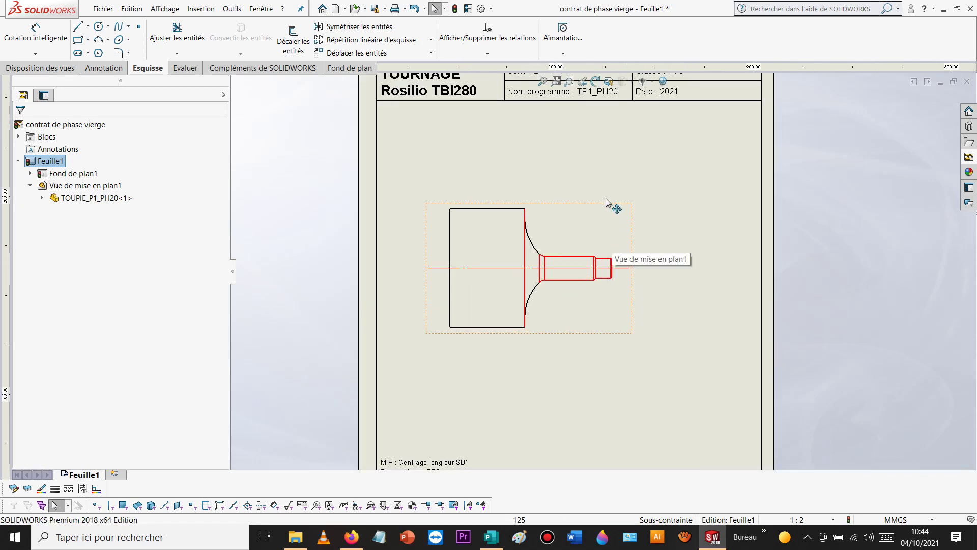
{"action": "left_click", "coordinate": [527, 206]}
{"action": "left_click", "coordinate": [582, 171]}
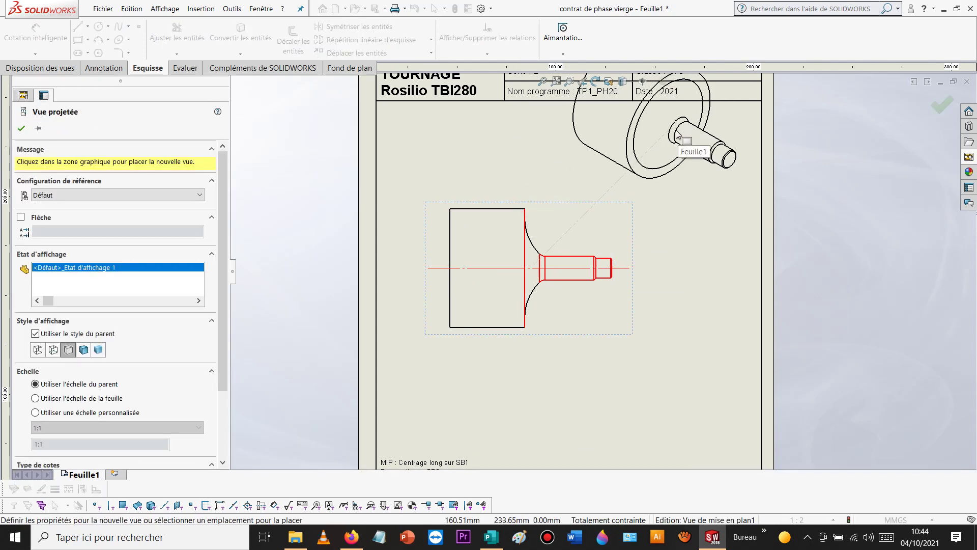
{"action": "left_click", "coordinate": [677, 135]}
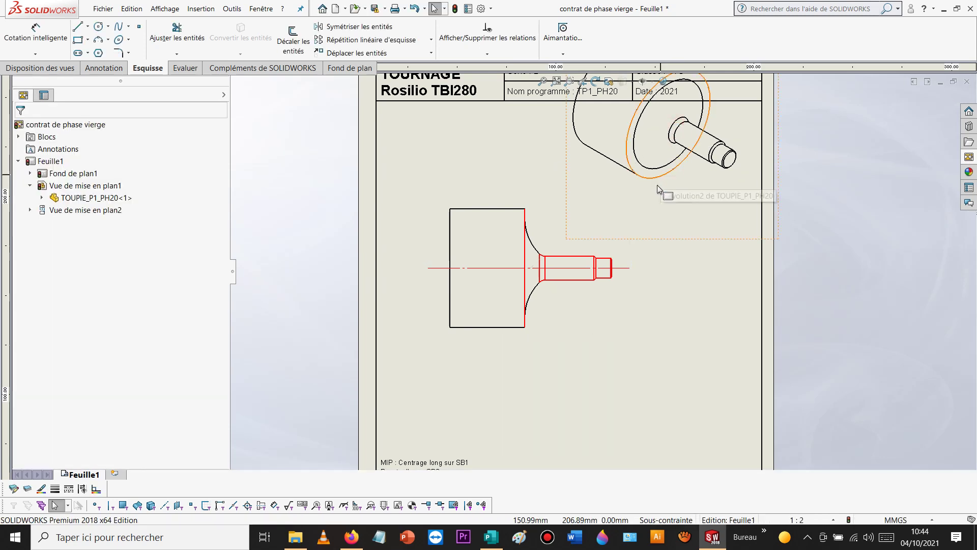
Step: Give the isometric view a custom scale of 1:2
{"action": "left_click", "coordinate": [673, 239]}
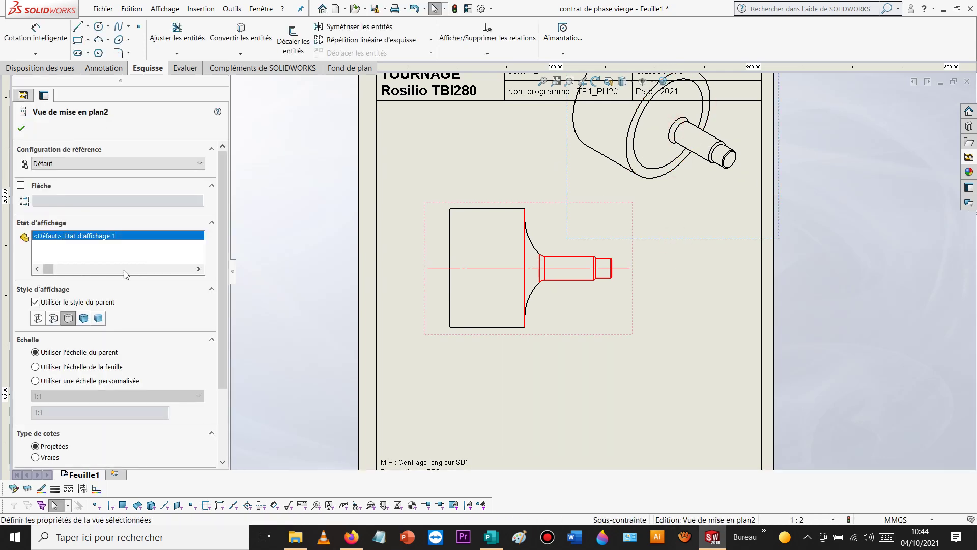
{"action": "left_click", "coordinate": [35, 381]}
{"action": "left_click", "coordinate": [68, 396]}
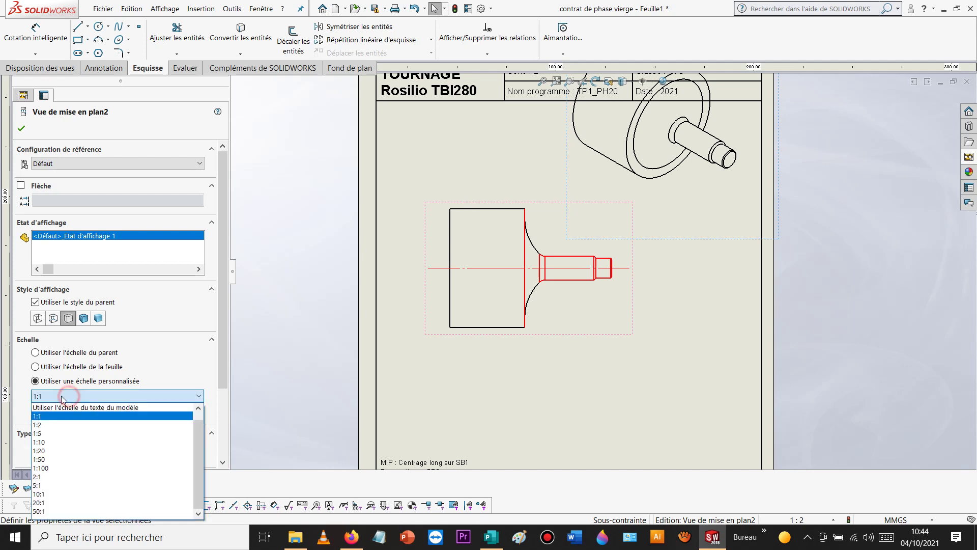
{"action": "left_click", "coordinate": [55, 424]}
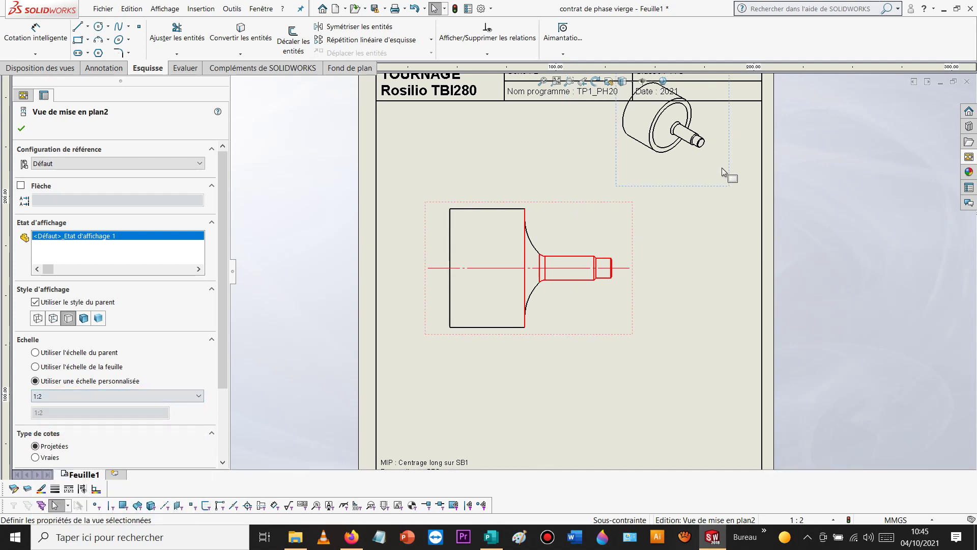
Step: Move the isometric view to the sheet's lower-right area, just above the general tolerance note
{"action": "left_click_drag", "start_coordinate": [712, 188], "coordinate": [738, 433]}
{"action": "scroll", "coordinate": [662, 344], "scroll_direction": "up", "scroll_amount": 5}
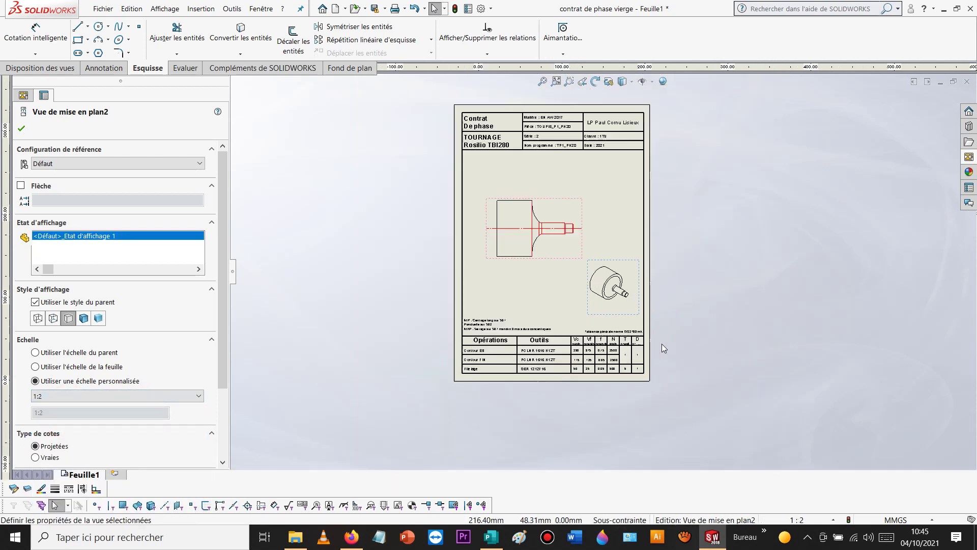
{"action": "scroll", "coordinate": [565, 275], "scroll_direction": "down", "scroll_amount": 4}
{"action": "left_click_drag", "start_coordinate": [565, 274], "coordinate": [583, 315]}
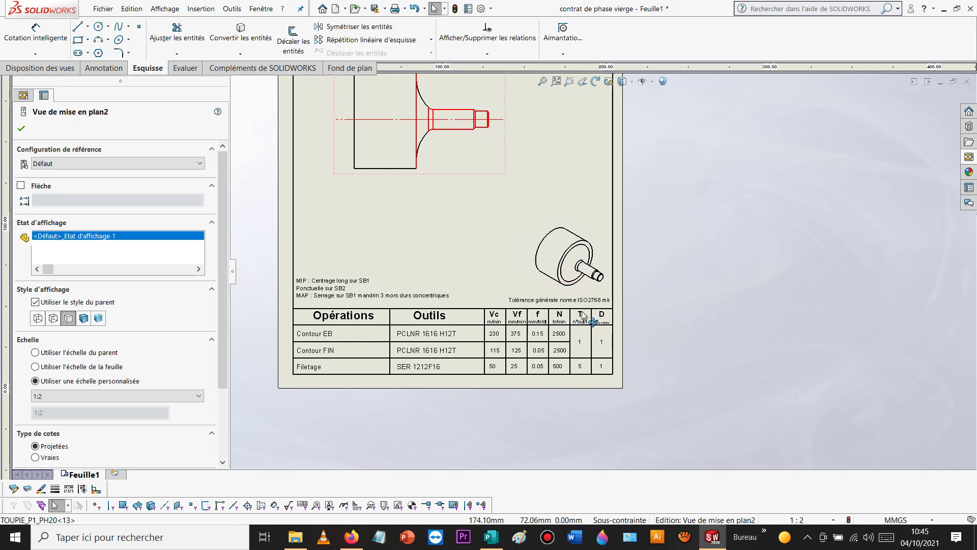
Step: Set the isometric view's display style to shaded with edges
{"action": "left_click", "coordinate": [84, 318]}
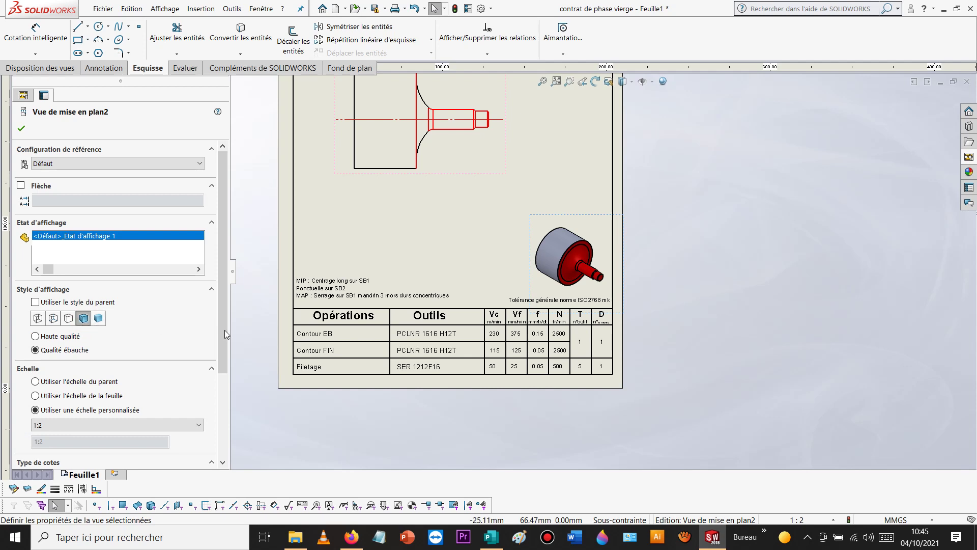
{"action": "left_click", "coordinate": [770, 212]}
{"action": "scroll", "coordinate": [561, 212], "scroll_direction": "up", "scroll_amount": 4}
{"action": "scroll", "coordinate": [547, 218], "scroll_direction": "down", "scroll_amount": 3}
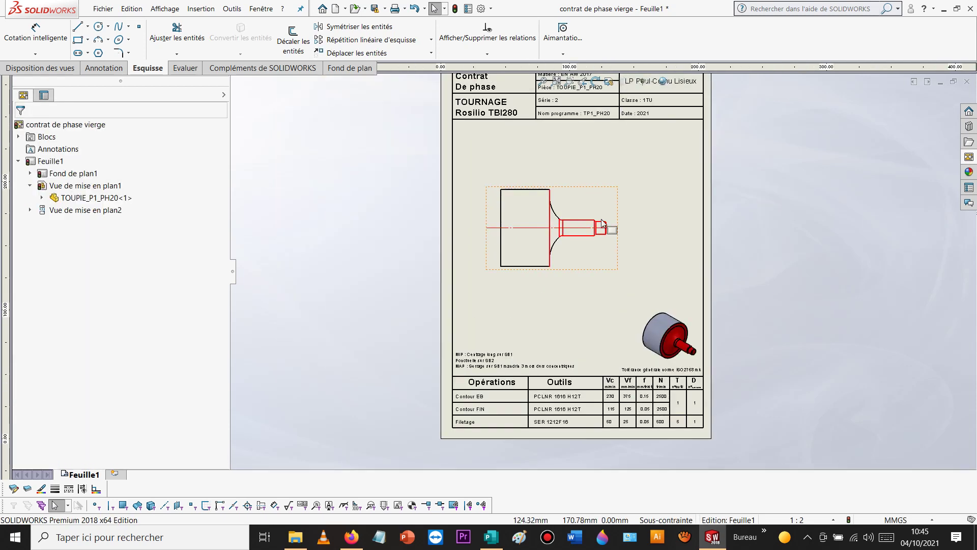
Step: Insert the OPAXE_ZX_TOURNAGE.png picture from the Symbole origine folder onto the sheet
{"action": "left_click", "coordinate": [201, 8]}
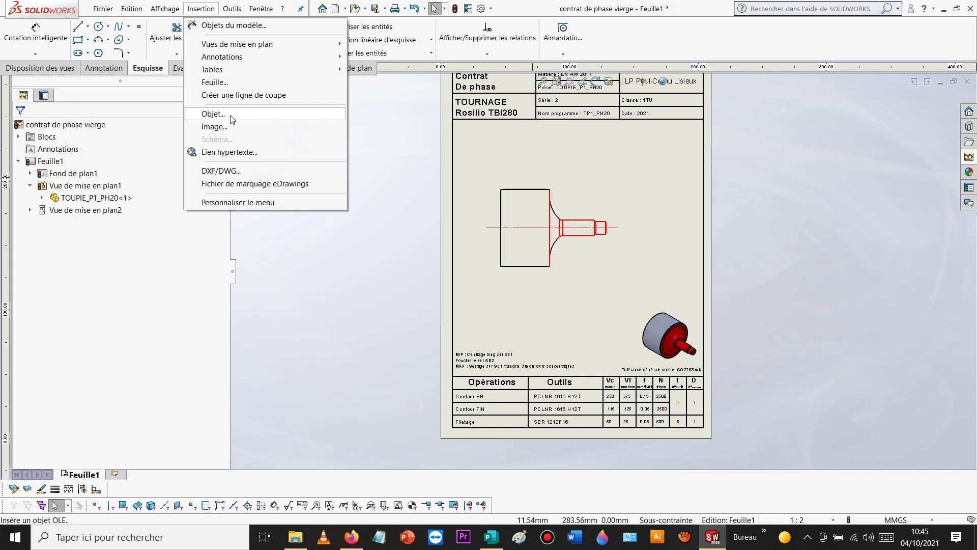
{"action": "left_click", "coordinate": [209, 125]}
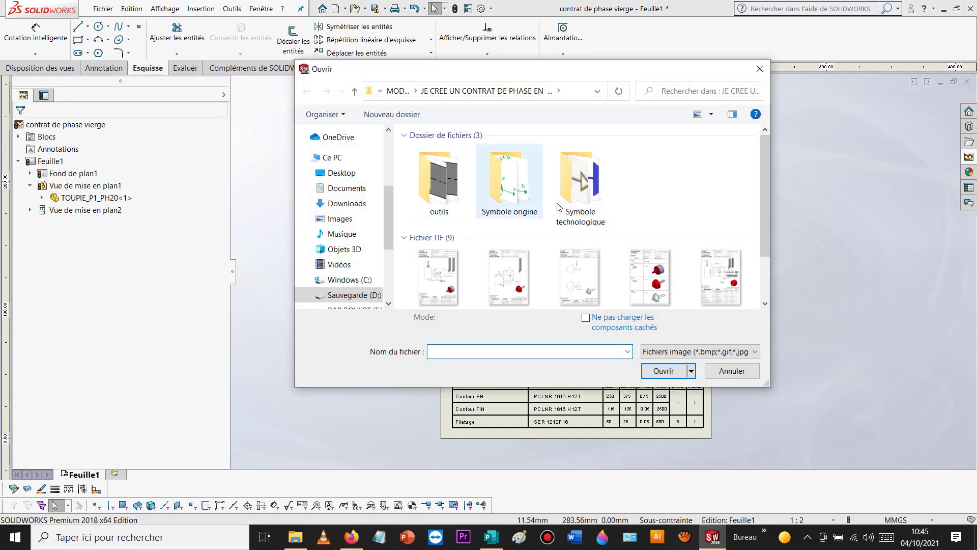
{"action": "left_click", "coordinate": [508, 190]}
{"action": "double_click", "coordinate": [508, 191]}
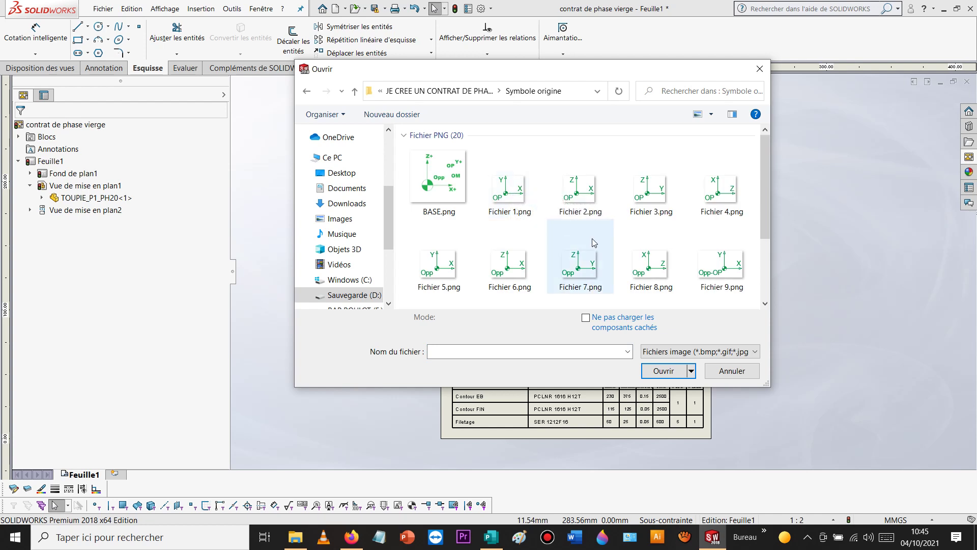
{"action": "scroll", "coordinate": [591, 239], "scroll_direction": "down", "scroll_amount": 3}
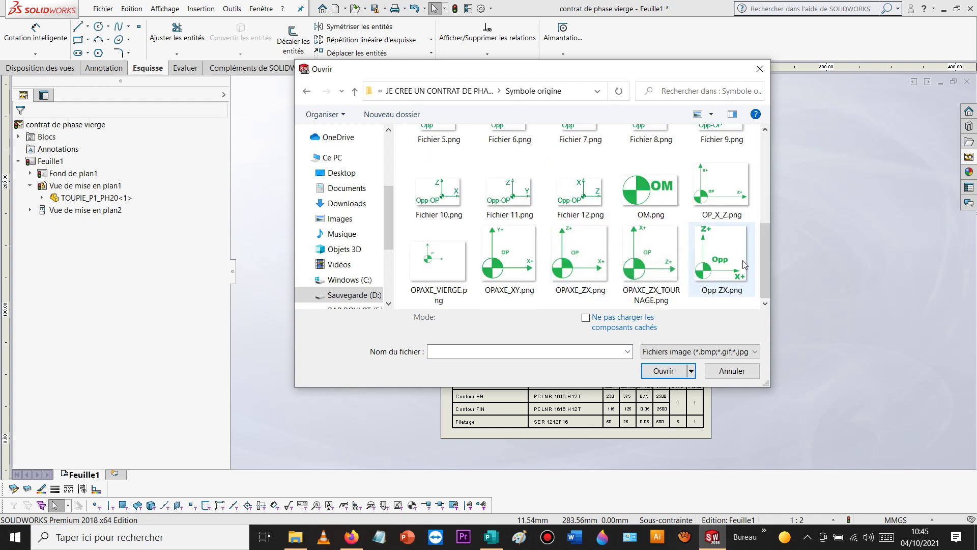
{"action": "double_click", "coordinate": [644, 250]}
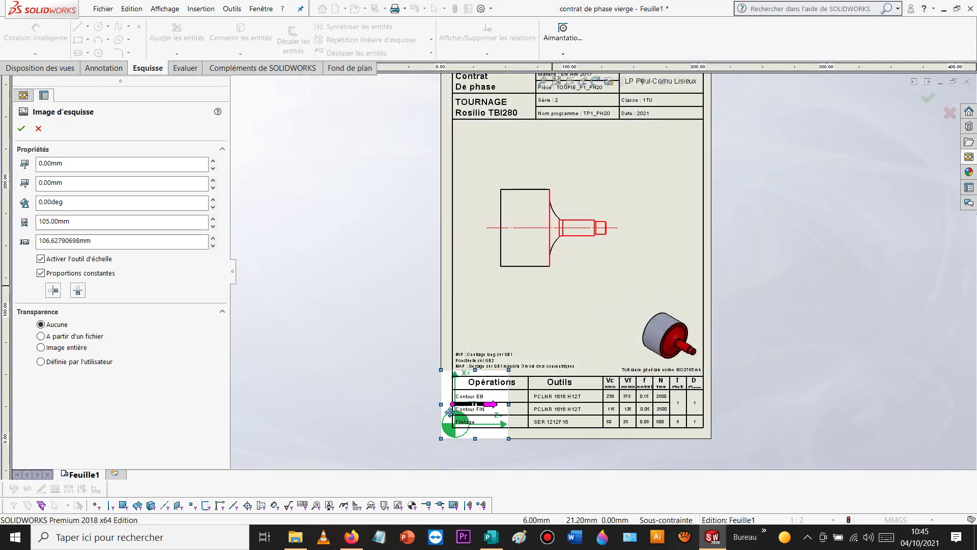
Step: Move the origin symbol image onto the shaft's free end and shrink it proportionally to about 45 mm wide
{"action": "mouse_move", "coordinate": [474, 390]}
{"action": "left_mouse_down"}
{"action": "mouse_move", "coordinate": [633, 185]}
{"action": "mouse_move", "coordinate": [622, 196]}
{"action": "left_mouse_up"}
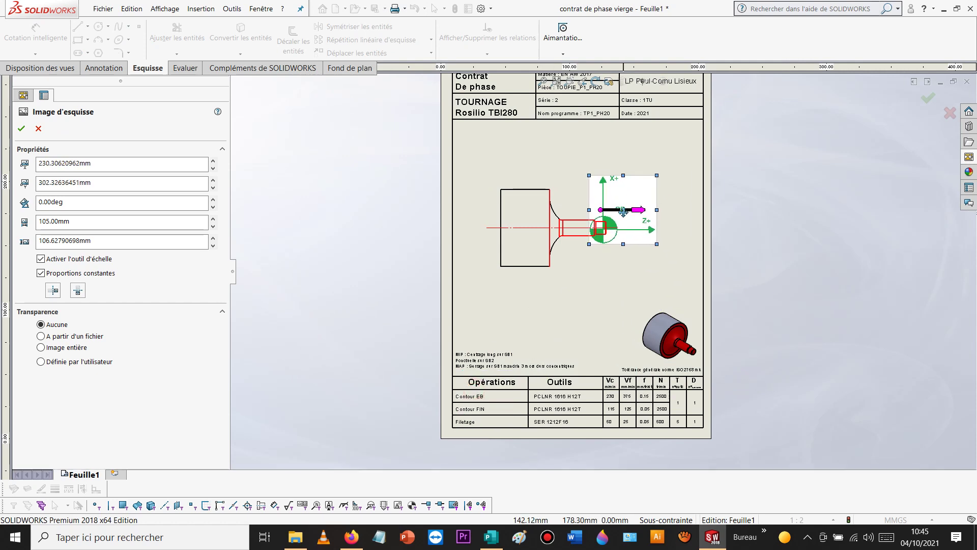
{"action": "scroll", "coordinate": [629, 199], "scroll_direction": "down", "scroll_amount": 5}
{"action": "scroll", "coordinate": [723, 132], "scroll_direction": "up", "scroll_amount": 1}
{"action": "mouse_move", "coordinate": [722, 132]}
{"action": "left_mouse_down"}
{"action": "mouse_move", "coordinate": [648, 251]}
{"action": "mouse_move", "coordinate": [558, 269]}
{"action": "left_mouse_up"}
{"action": "scroll", "coordinate": [610, 261], "scroll_direction": "down", "scroll_amount": 4}
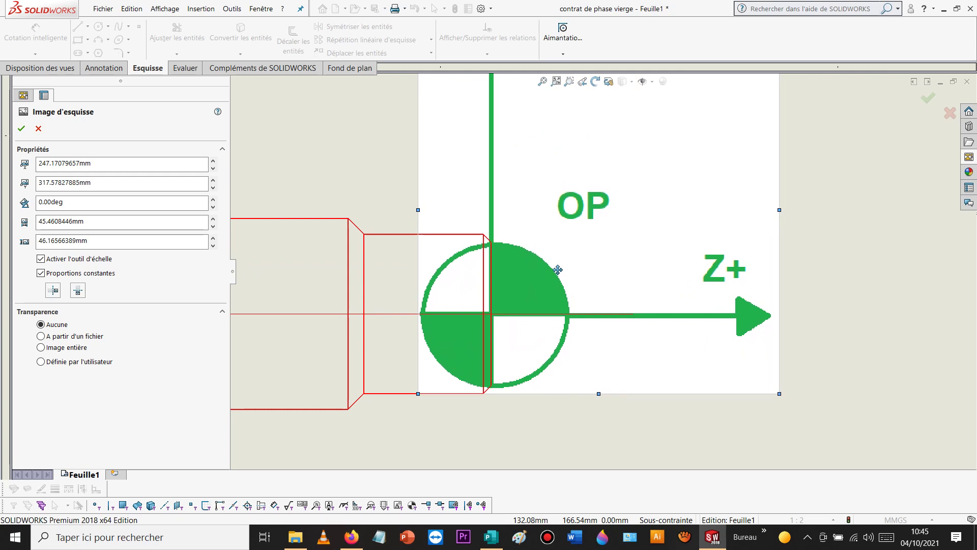
{"action": "scroll", "coordinate": [565, 269], "scroll_direction": "up", "scroll_amount": 4}
{"action": "scroll", "coordinate": [658, 211], "scroll_direction": "down", "scroll_amount": 2}
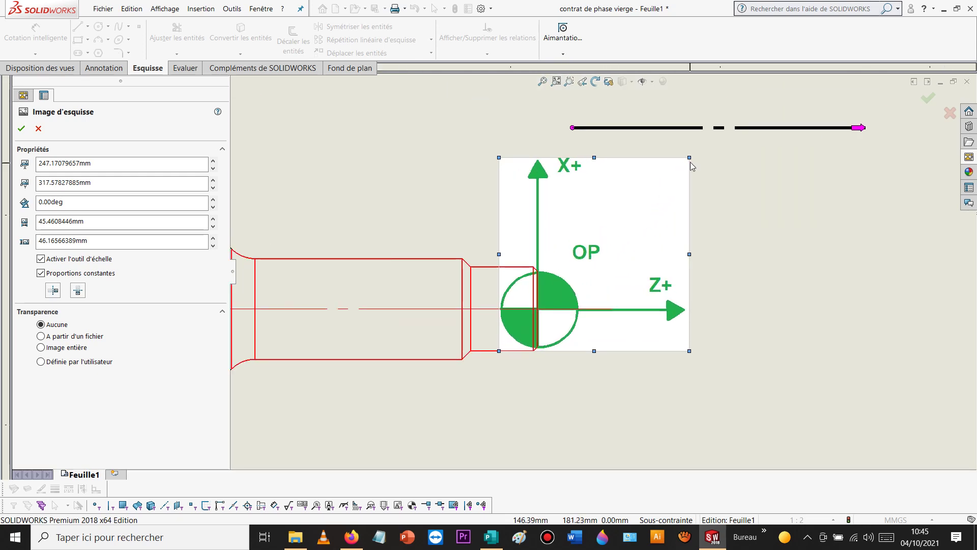
Step: Shrink the origin symbol image to about 33 mm wide and align its origin with the shaft's end face and axis
{"action": "left_click_drag", "start_coordinate": [690, 157], "coordinate": [637, 205]}
{"action": "mouse_move", "coordinate": [582, 275]}
{"action": "left_mouse_down"}
{"action": "mouse_move", "coordinate": [600, 262]}
{"action": "mouse_move", "coordinate": [587, 258]}
{"action": "left_mouse_up"}
{"action": "scroll", "coordinate": [587, 258], "scroll_direction": "down", "scroll_amount": 10}
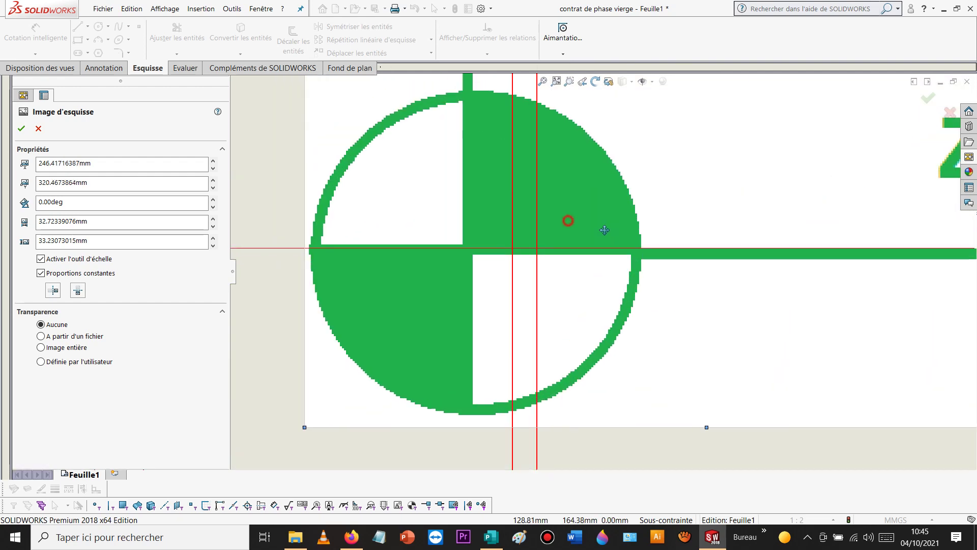
{"action": "left_click_drag", "start_coordinate": [679, 231], "coordinate": [666, 229]}
{"action": "scroll", "coordinate": [671, 239], "scroll_direction": "up", "scroll_amount": 11}
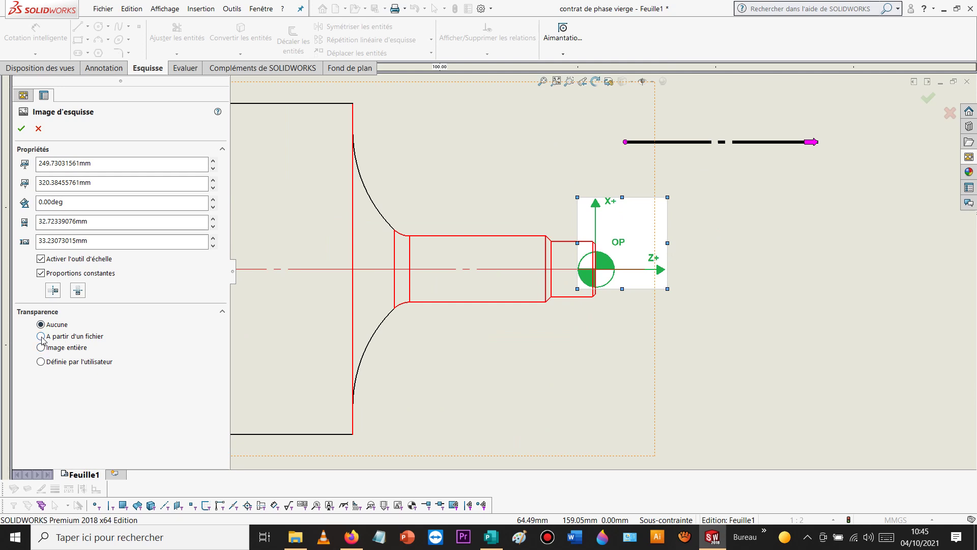
{"action": "left_click", "coordinate": [21, 129]}
{"action": "scroll", "coordinate": [556, 244], "scroll_direction": "up", "scroll_amount": 6}
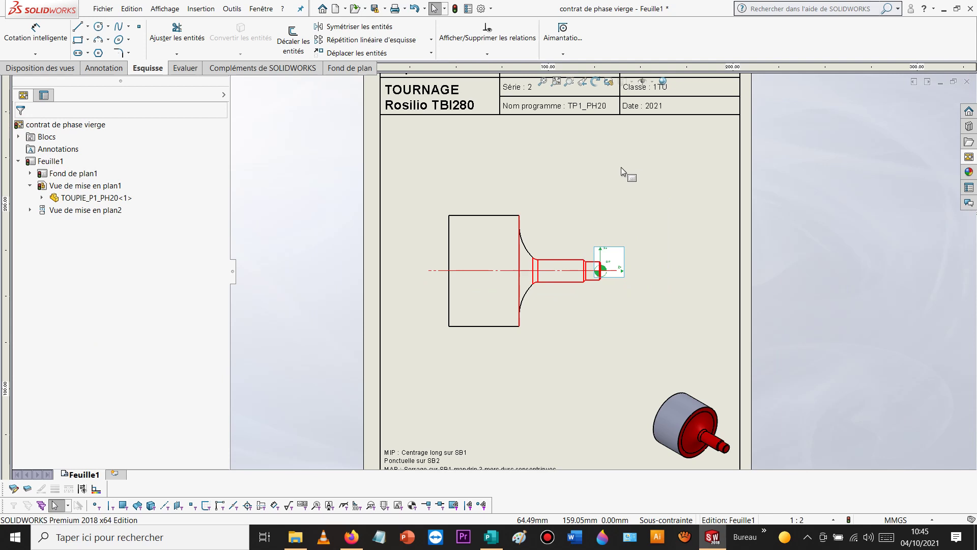
Step: Insert the Fichier 14.png picture from the Symbole technologique folder onto the sheet
{"action": "left_click", "coordinate": [213, 8]}
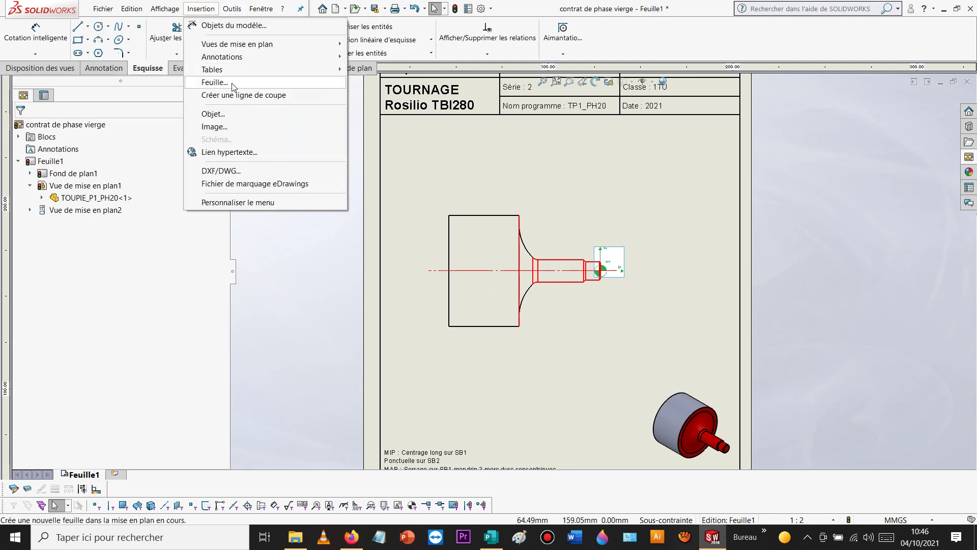
{"action": "left_click", "coordinate": [229, 127]}
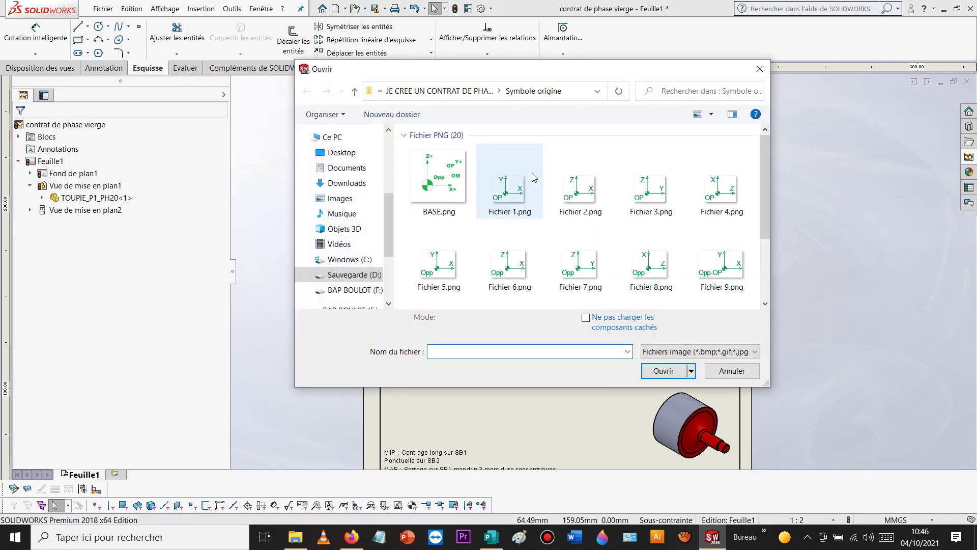
{"action": "left_click", "coordinate": [435, 92]}
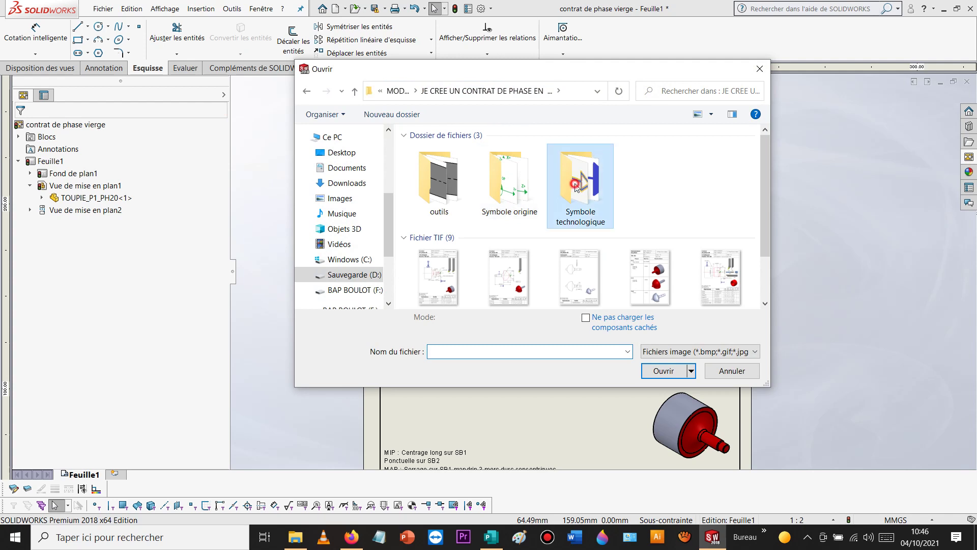
{"action": "double_click", "coordinate": [556, 211]}
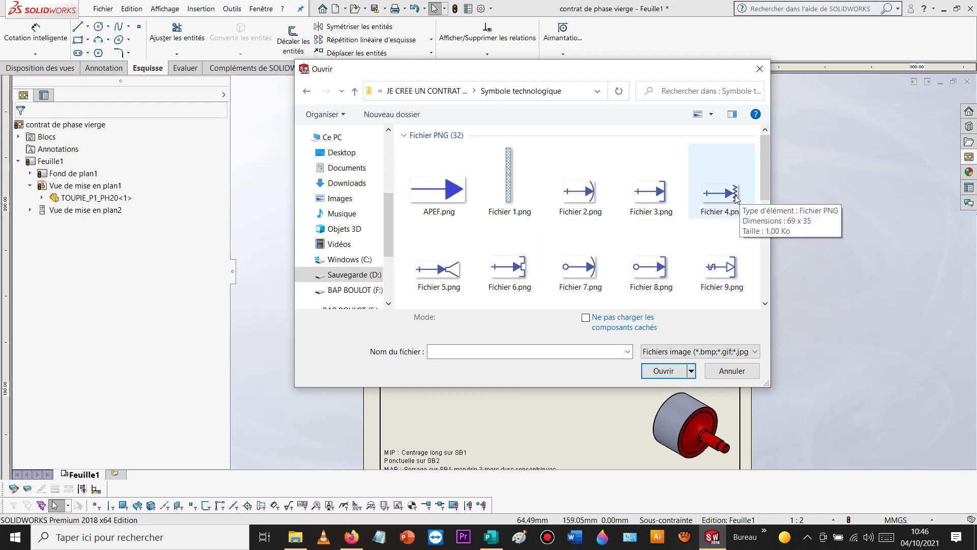
{"action": "scroll", "coordinate": [729, 206], "scroll_direction": "down", "scroll_amount": 2}
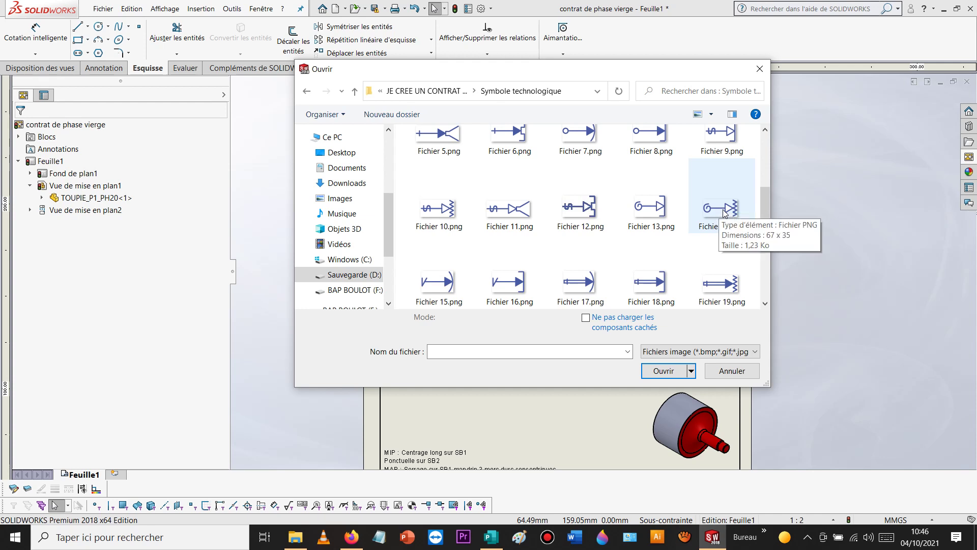
{"action": "double_click", "coordinate": [724, 210]}
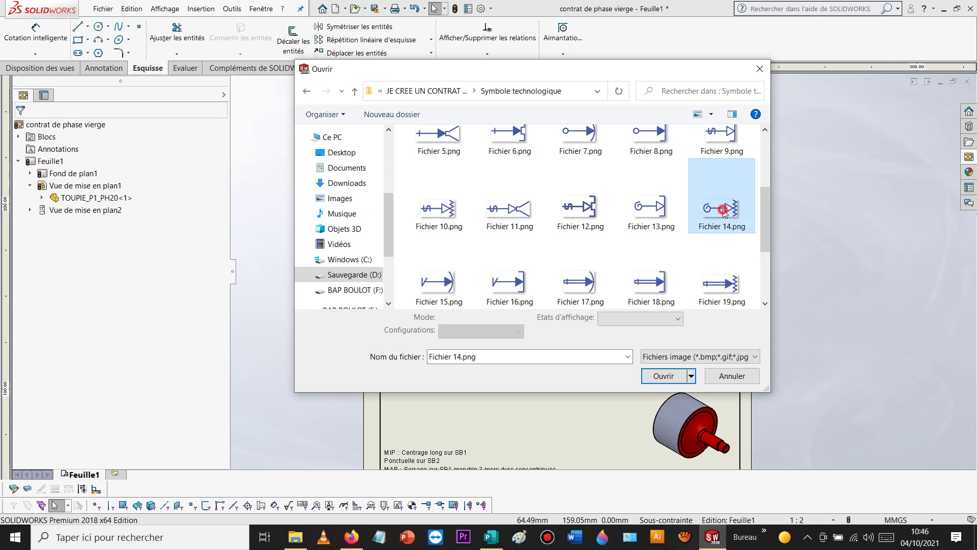
{"action": "scroll", "coordinate": [509, 408], "scroll_direction": "down", "scroll_amount": 3}
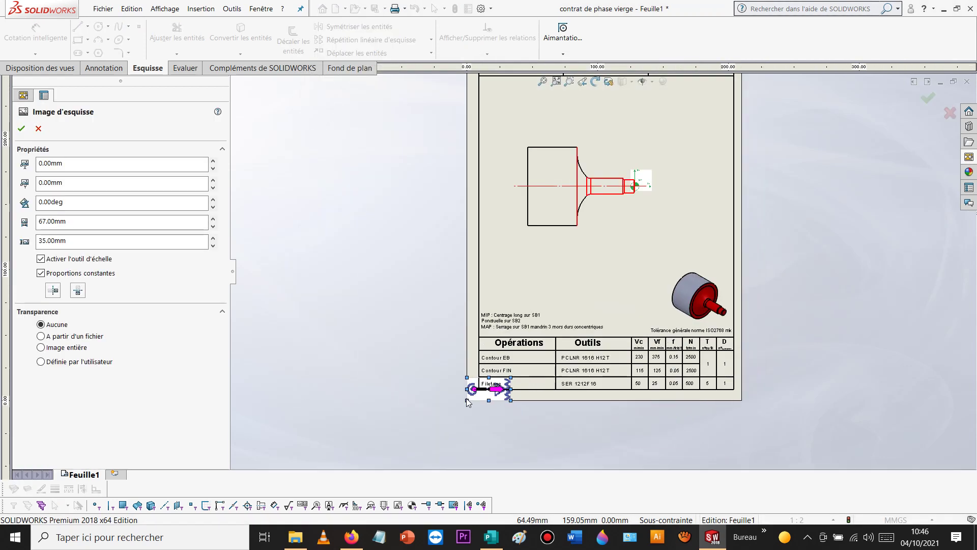
Step: Move the clamping symbol image above the part's large cylinder and try a rotation of 90 degrees
{"action": "left_click_drag", "start_coordinate": [509, 382], "coordinate": [561, 117]}
{"action": "scroll", "coordinate": [585, 148], "scroll_direction": "down", "scroll_amount": 5}
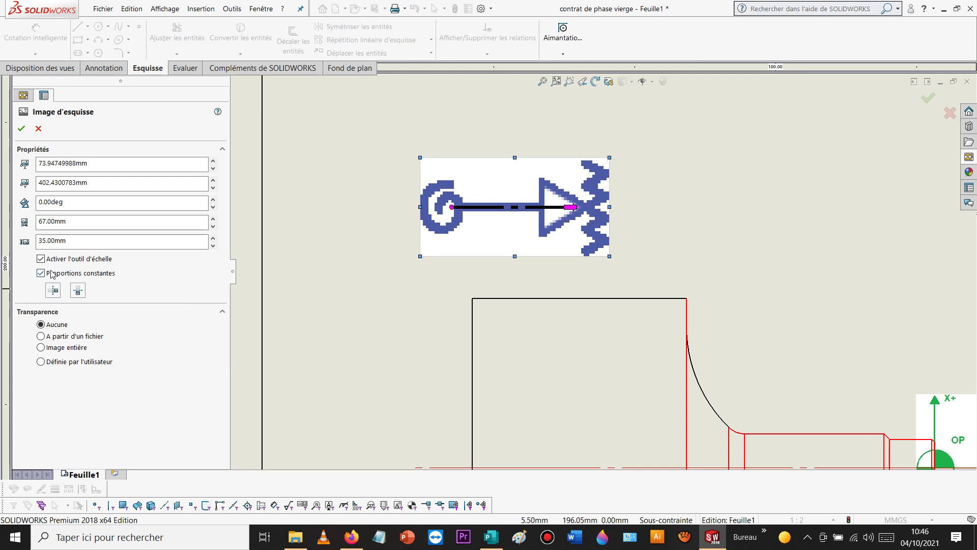
{"action": "left_click", "coordinate": [74, 204]}
{"action": "type", "text": "90"}
{"action": "key", "text": "Return"}
Step: Rotate the clamping symbol image to 270 degrees and rest its serrated end on the large cylinder's upper edge
{"action": "left_click_drag", "start_coordinate": [34, 204], "coordinate": [2, 202]}
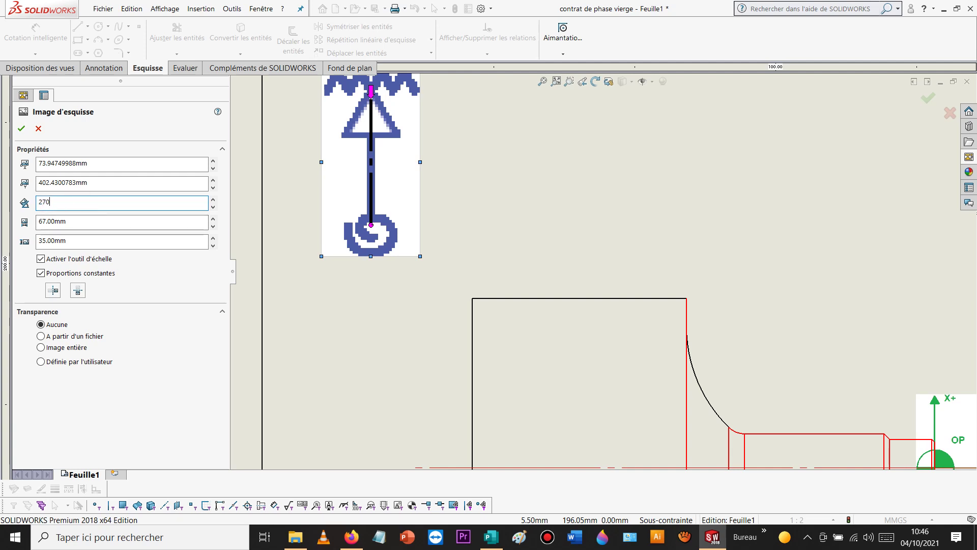
{"action": "key", "text": "Return"}
{"action": "mouse_move", "coordinate": [449, 366]}
{"action": "left_mouse_down"}
{"action": "mouse_move", "coordinate": [553, 253]}
{"action": "mouse_move", "coordinate": [552, 219]}
{"action": "left_mouse_up"}
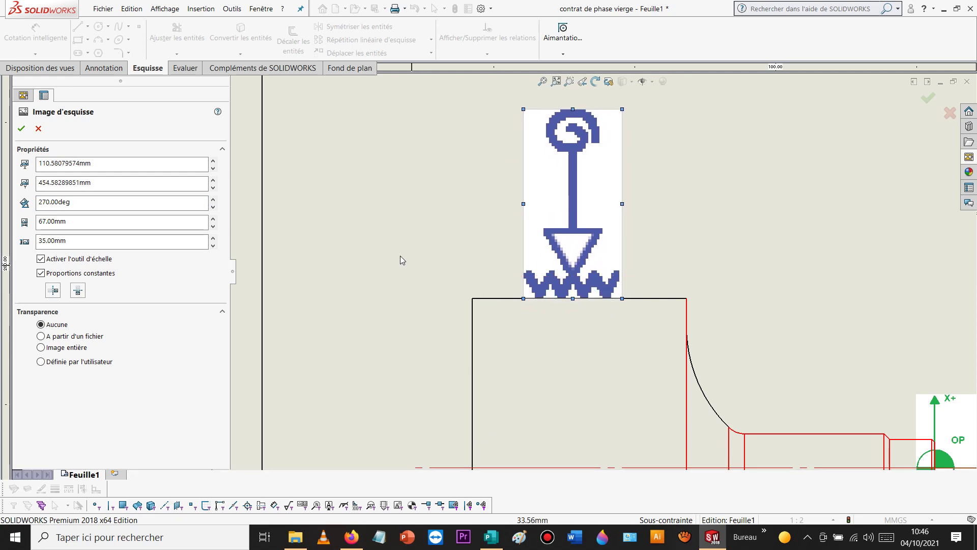
{"action": "left_click", "coordinate": [21, 128]}
Step: Sketch a vertical line about 29 mm long downwards from just below the origin symbol, slightly beyond the shaft's end face
{"action": "scroll", "coordinate": [627, 305], "scroll_direction": "up", "scroll_amount": 8}
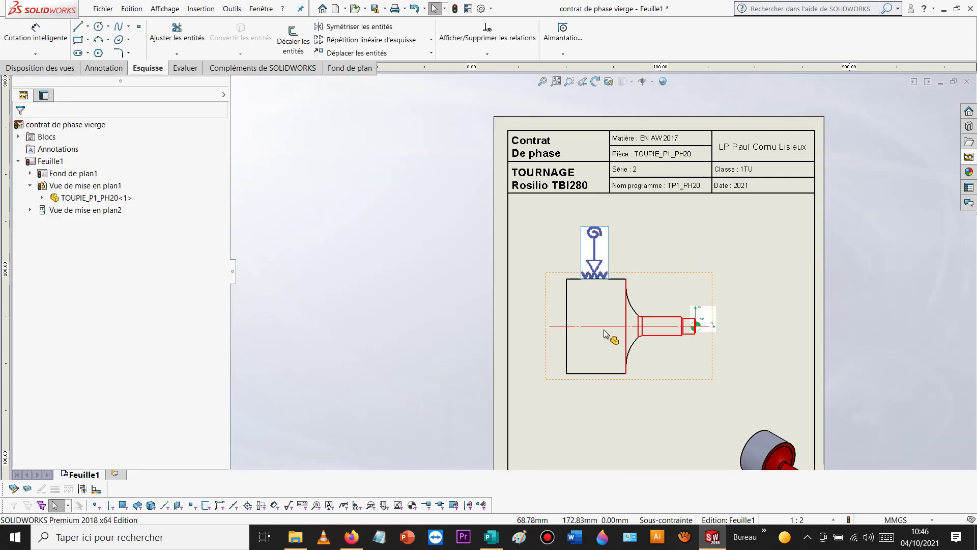
{"action": "scroll", "coordinate": [627, 306], "scroll_direction": "down", "scroll_amount": 3}
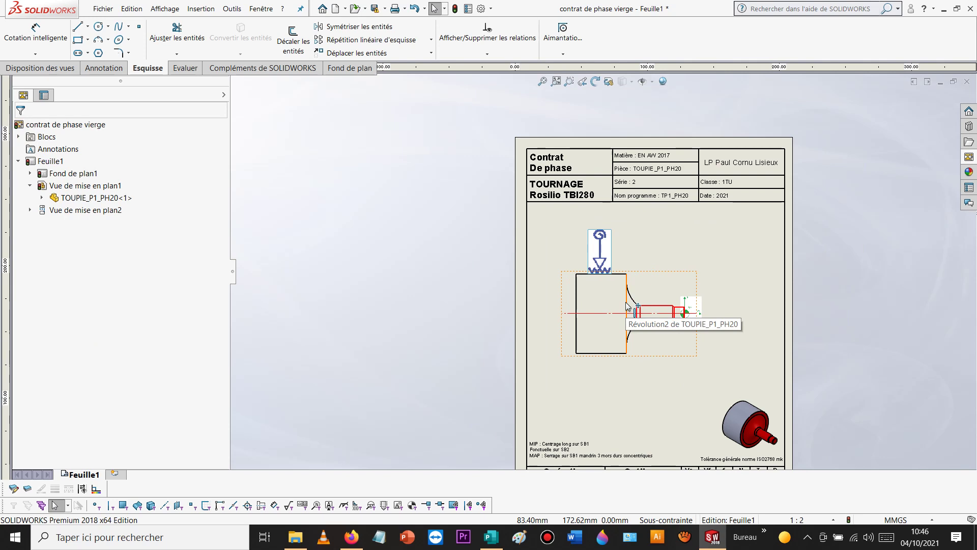
{"action": "scroll", "coordinate": [627, 305], "scroll_direction": "down", "scroll_amount": 3}
{"action": "scroll", "coordinate": [660, 292], "scroll_direction": "up", "scroll_amount": 4}
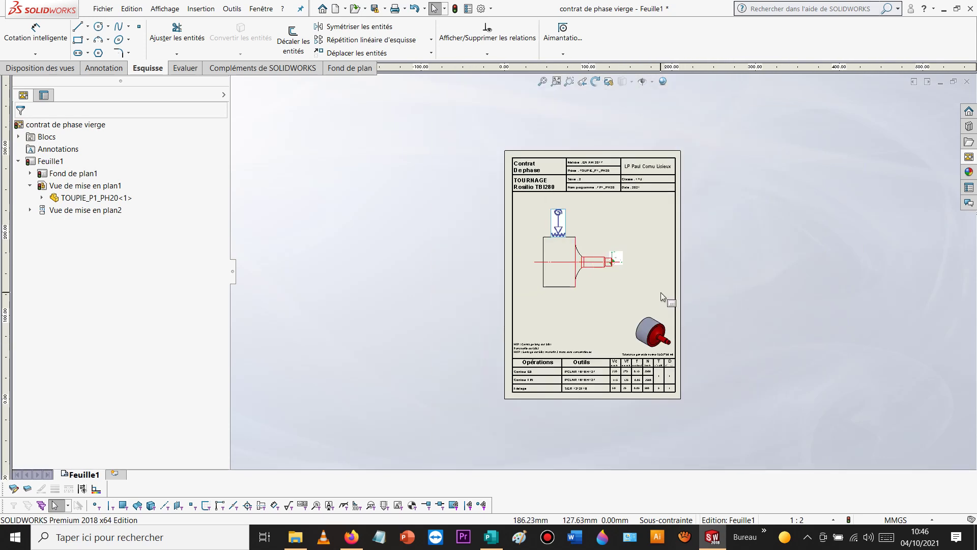
{"action": "scroll", "coordinate": [621, 276], "scroll_direction": "down", "scroll_amount": 6}
{"action": "scroll", "coordinate": [621, 276], "scroll_direction": "down", "scroll_amount": 3}
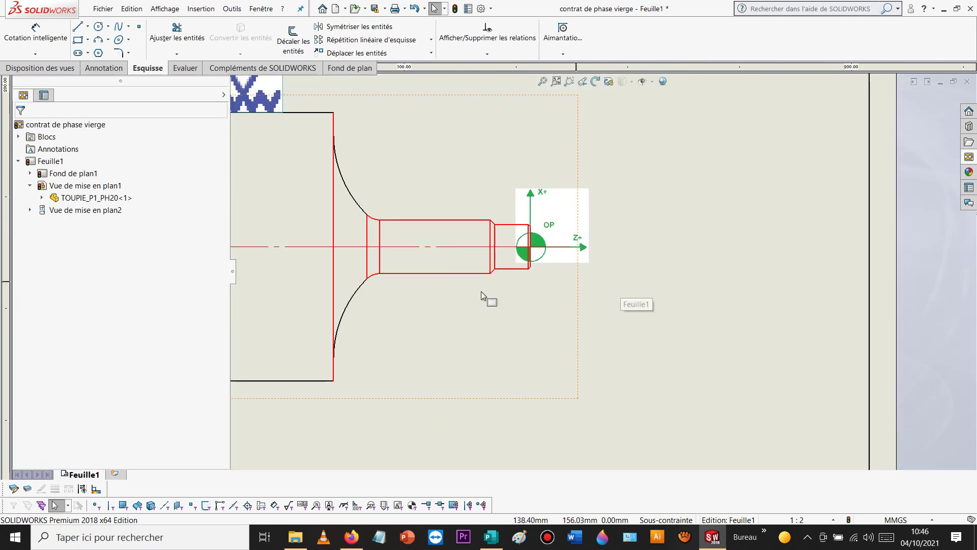
{"action": "left_click", "coordinate": [79, 27]}
{"action": "scroll", "coordinate": [552, 288], "scroll_direction": "down", "scroll_amount": 3}
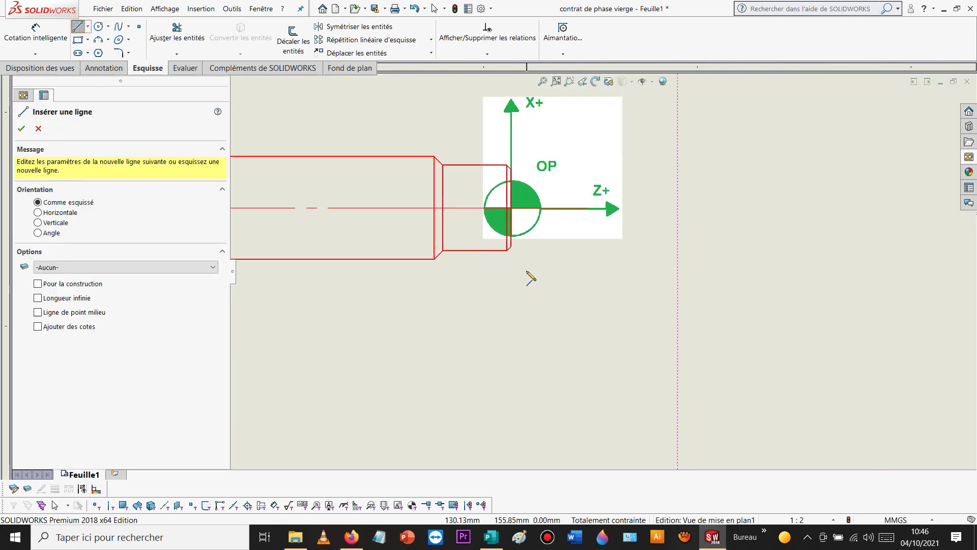
{"action": "left_click", "coordinate": [529, 245]}
{"action": "scroll", "coordinate": [535, 433], "scroll_direction": "up", "scroll_amount": 2}
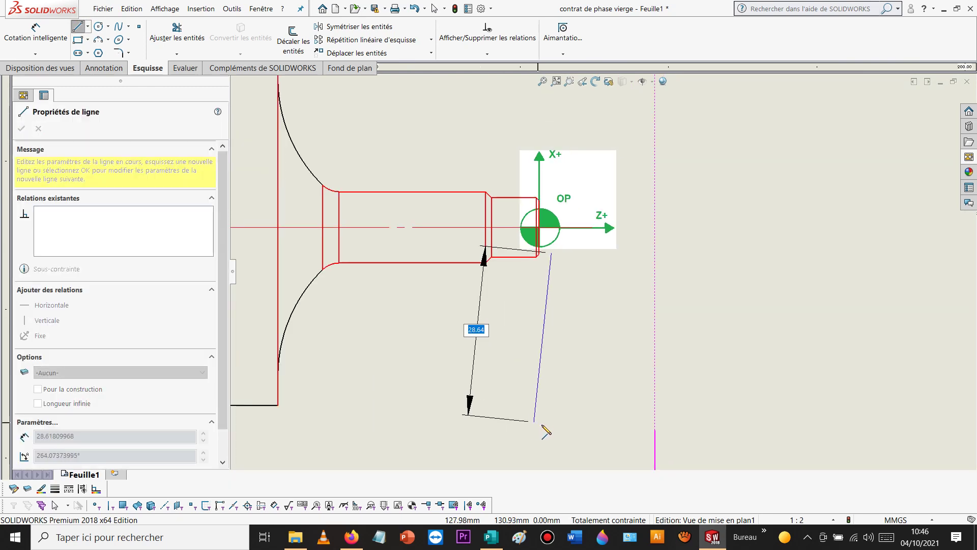
{"action": "left_click", "coordinate": [552, 426]}
{"action": "key", "text": "Escape"}
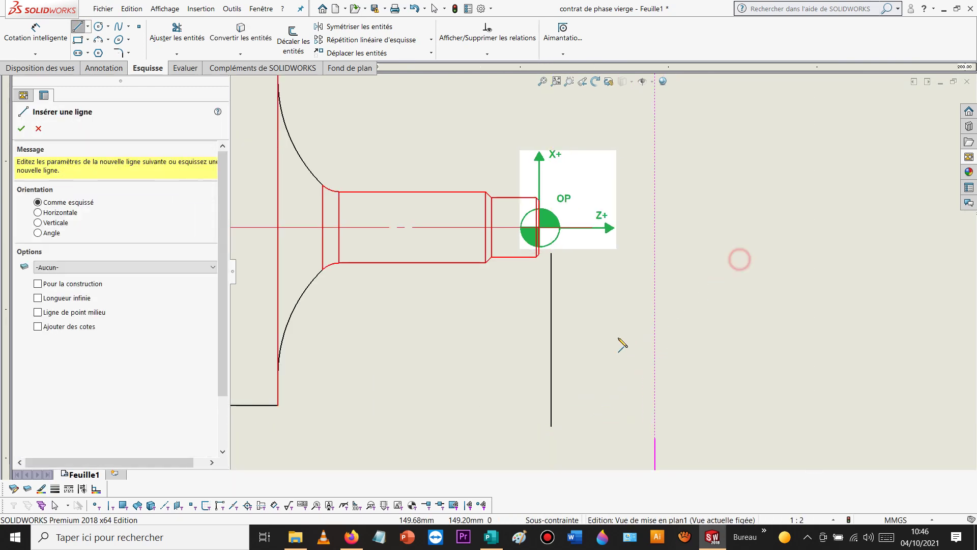
{"action": "key", "text": "Escape"}
Step: Give the vertical line beside the shaft's end a thinner line thickness
{"action": "left_click", "coordinate": [551, 309]}
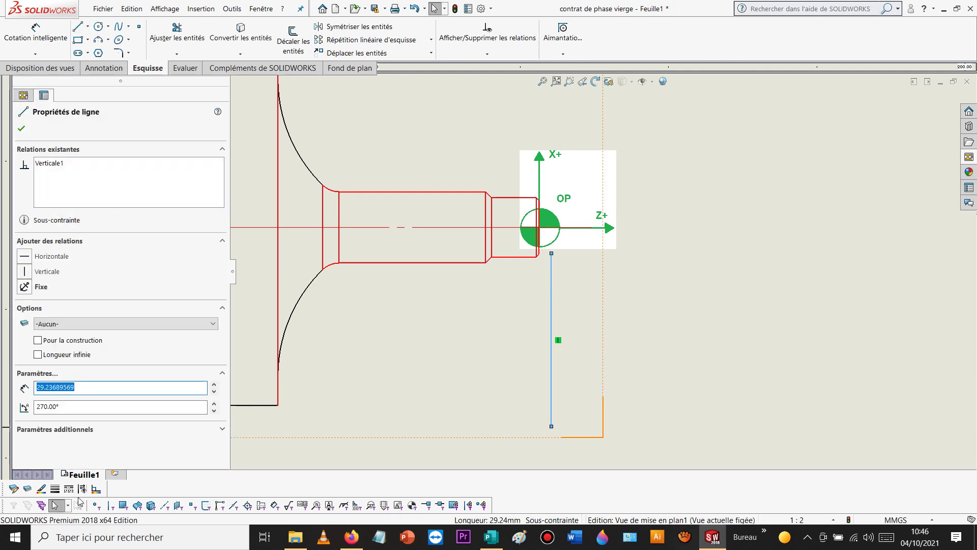
{"action": "left_click", "coordinate": [55, 489]}
{"action": "left_click", "coordinate": [62, 413]}
{"action": "left_click", "coordinate": [724, 331]}
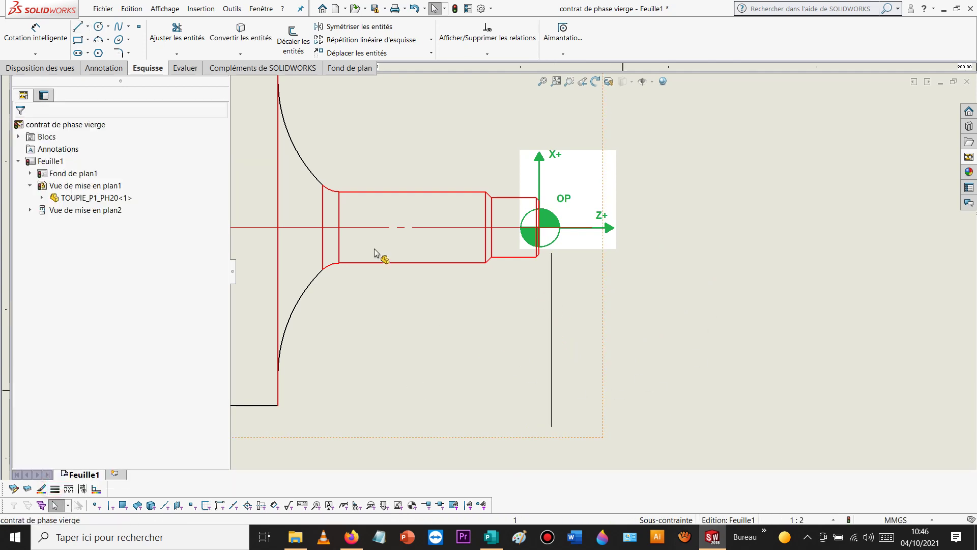
Step: Insert the Fichier 28.png picture from the Symbole technologique folder onto Feuille1
{"action": "left_click", "coordinate": [204, 11]}
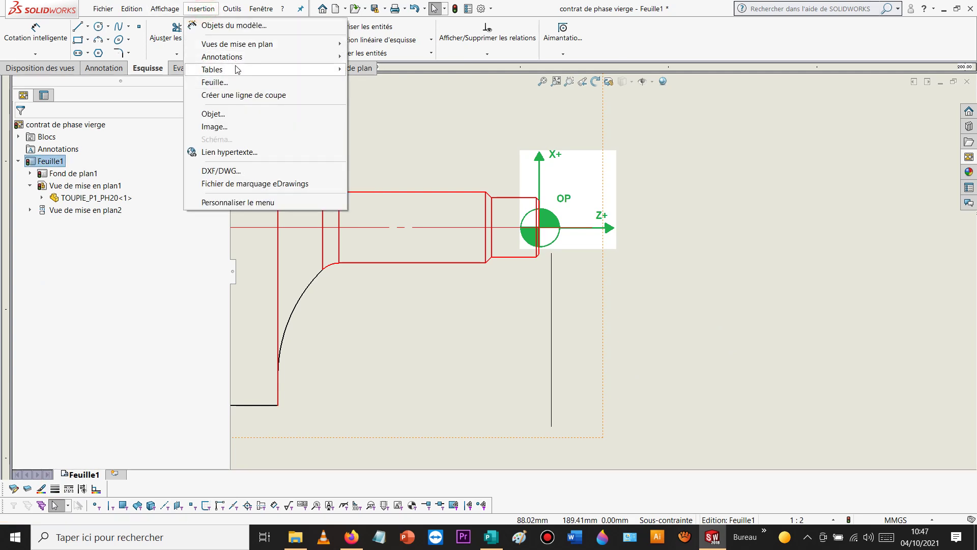
{"action": "left_click", "coordinate": [244, 132]}
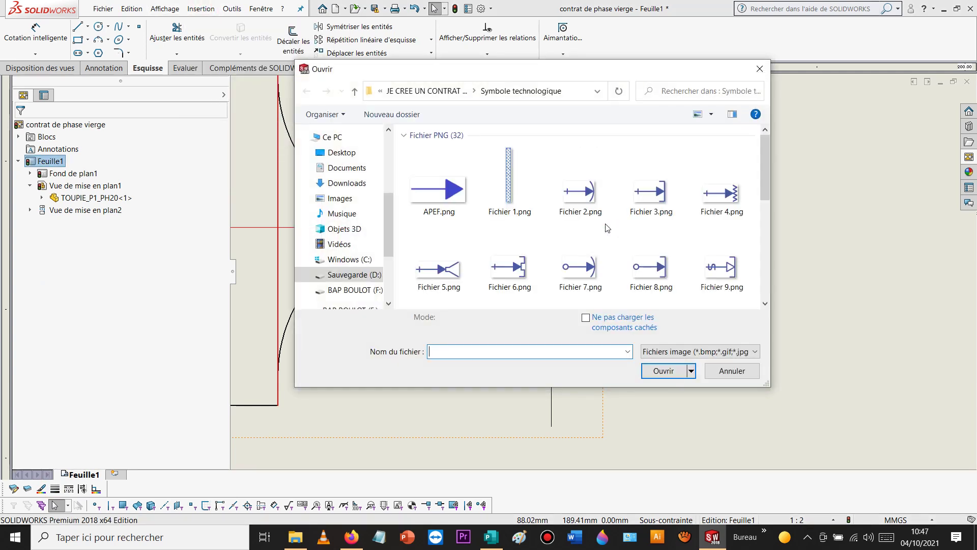
{"action": "scroll", "coordinate": [570, 239], "scroll_direction": "down", "scroll_amount": 1}
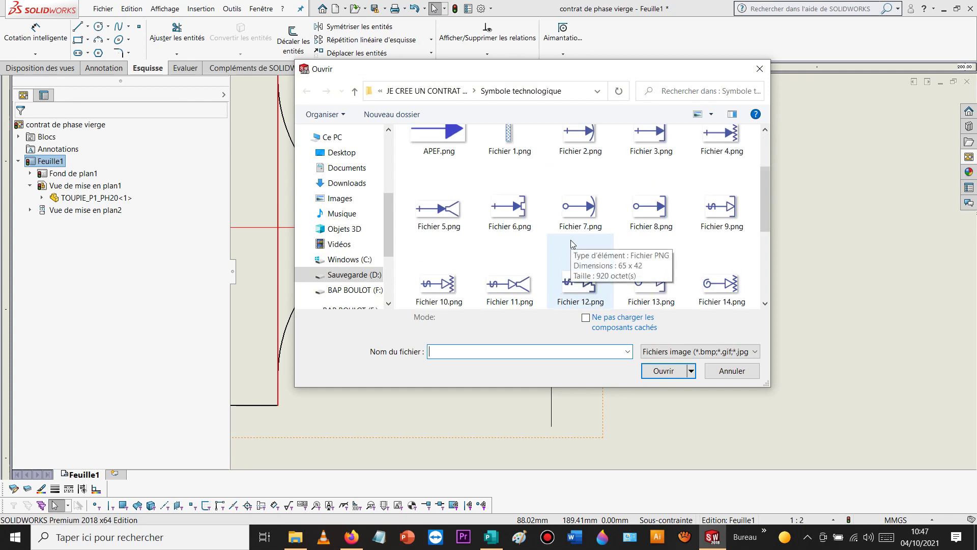
{"action": "scroll", "coordinate": [571, 239], "scroll_direction": "down", "scroll_amount": 1}
{"action": "scroll", "coordinate": [571, 240], "scroll_direction": "down", "scroll_amount": 3}
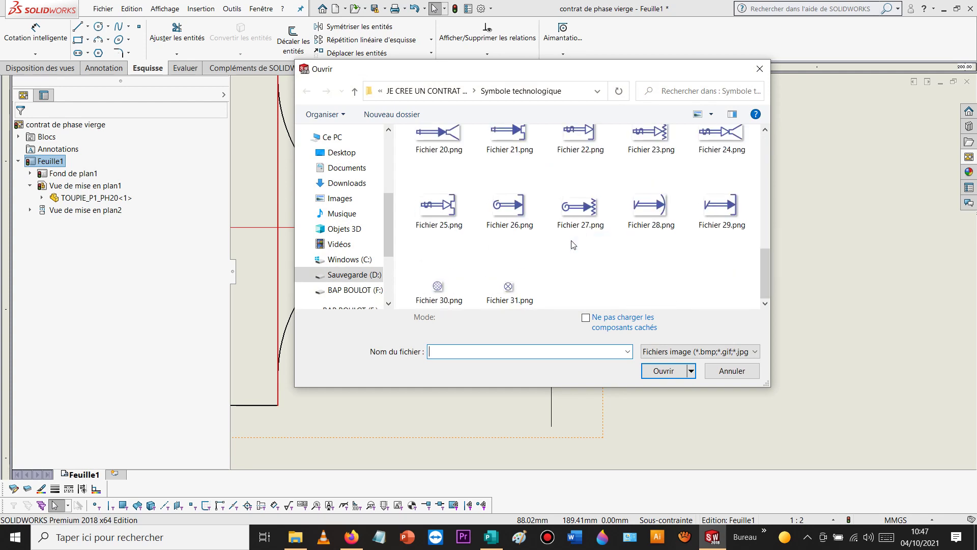
{"action": "double_click", "coordinate": [650, 206]}
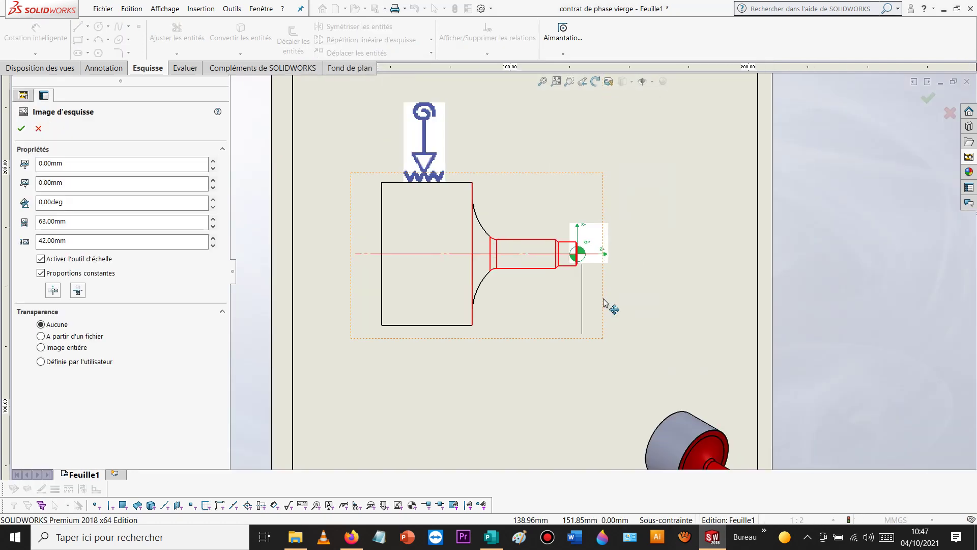
Step: Rotate the newly inserted Fichier 28.png symbol image to 180 degrees so its arrow points towards the part
{"action": "scroll", "coordinate": [597, 310], "scroll_direction": "up", "scroll_amount": 5}
{"action": "scroll", "coordinate": [542, 398], "scroll_direction": "down", "scroll_amount": 4}
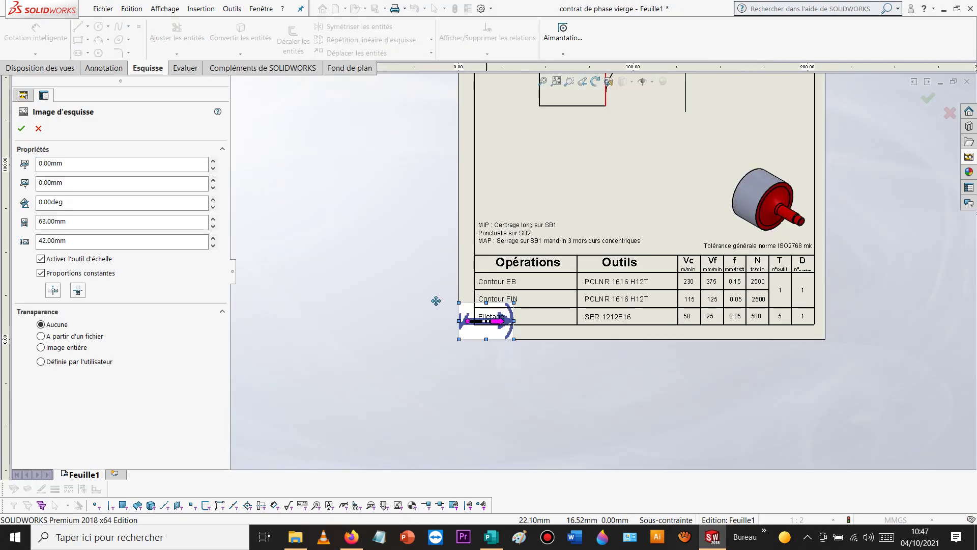
{"action": "left_click", "coordinate": [73, 202]}
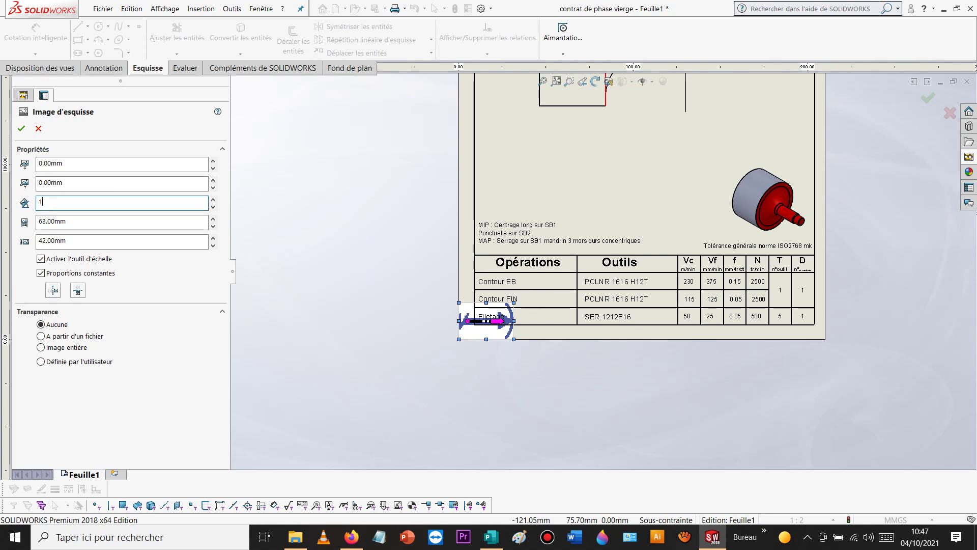
{"action": "key", "text": "Return"}
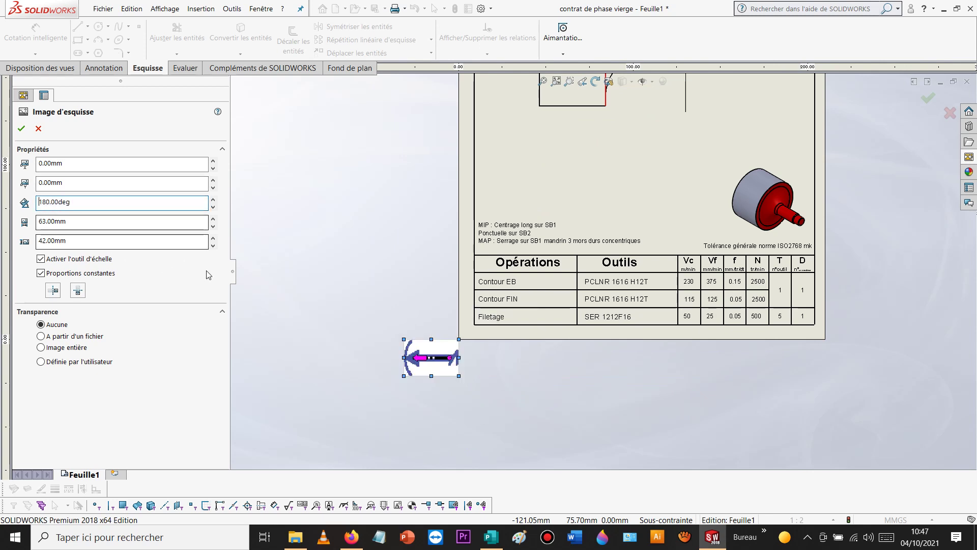
Step: Place the rotated symbol image below the origin symbol, with its curved end against the thin vertical line
{"action": "mouse_move", "coordinate": [432, 346]}
{"action": "left_mouse_down"}
{"action": "mouse_move", "coordinate": [694, 148]}
{"action": "mouse_move", "coordinate": [720, 76]}
{"action": "left_mouse_up"}
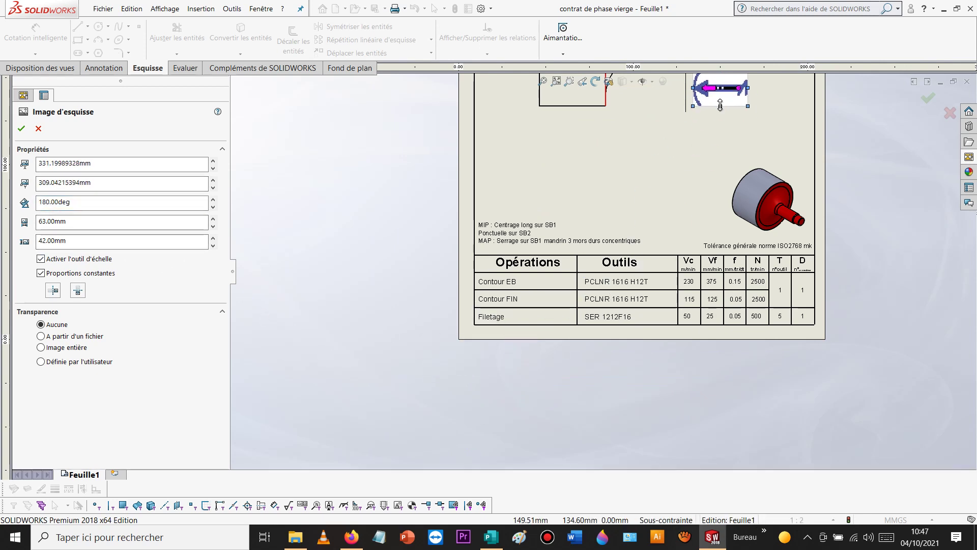
{"action": "scroll", "coordinate": [700, 136], "scroll_direction": "up", "scroll_amount": 5}
{"action": "scroll", "coordinate": [700, 135], "scroll_direction": "down", "scroll_amount": 4}
{"action": "scroll", "coordinate": [548, 272], "scroll_direction": "down", "scroll_amount": 3}
{"action": "left_click_drag", "start_coordinate": [552, 268], "coordinate": [559, 270]}
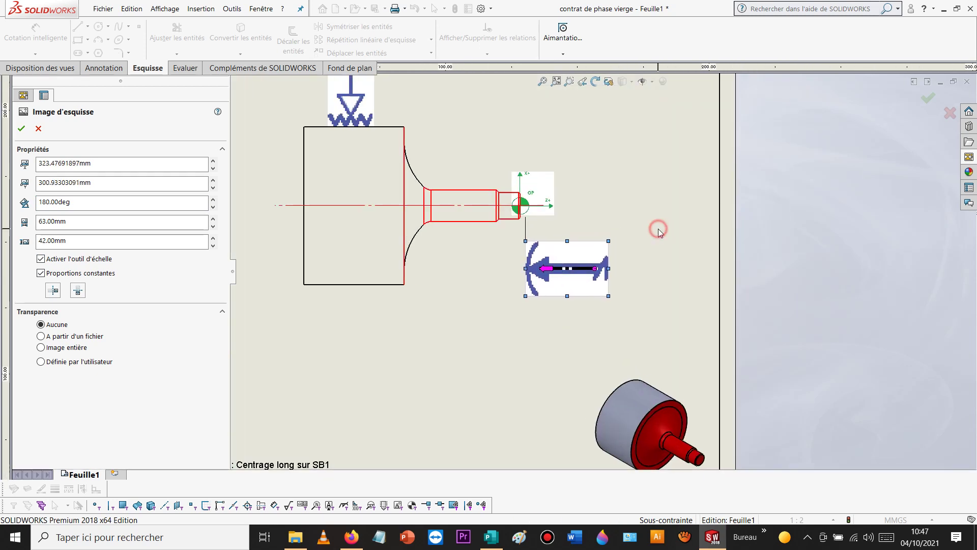
{"action": "left_click", "coordinate": [21, 128]}
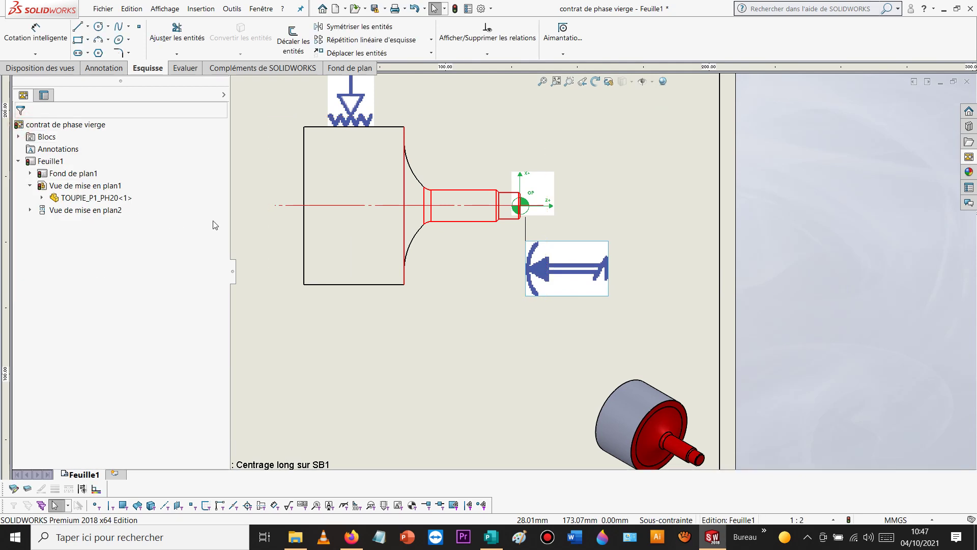
{"action": "key", "text": "f"}
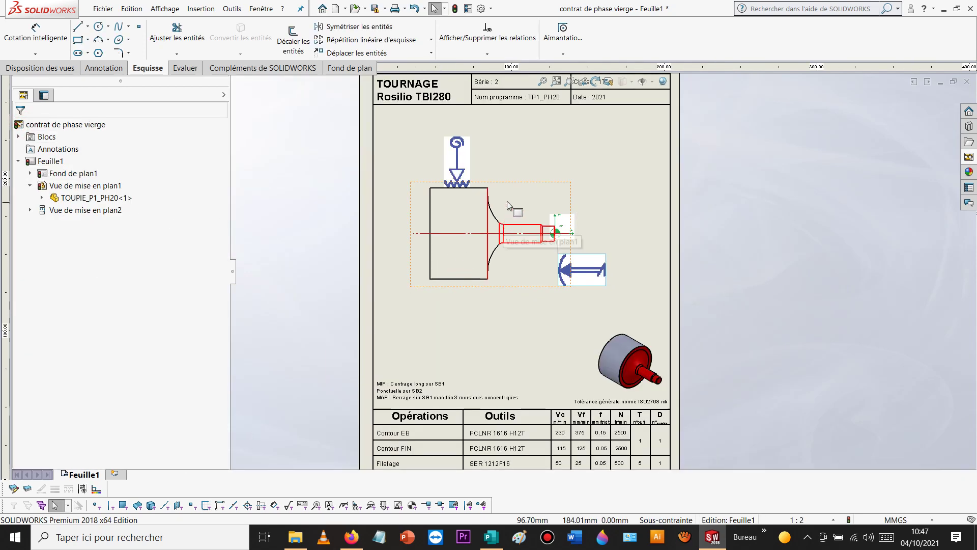
Step: Insert the PCLNL2020K12.png tool picture from the outils folder onto Feuille1
{"action": "scroll", "coordinate": [506, 201], "scroll_direction": "down", "scroll_amount": 3}
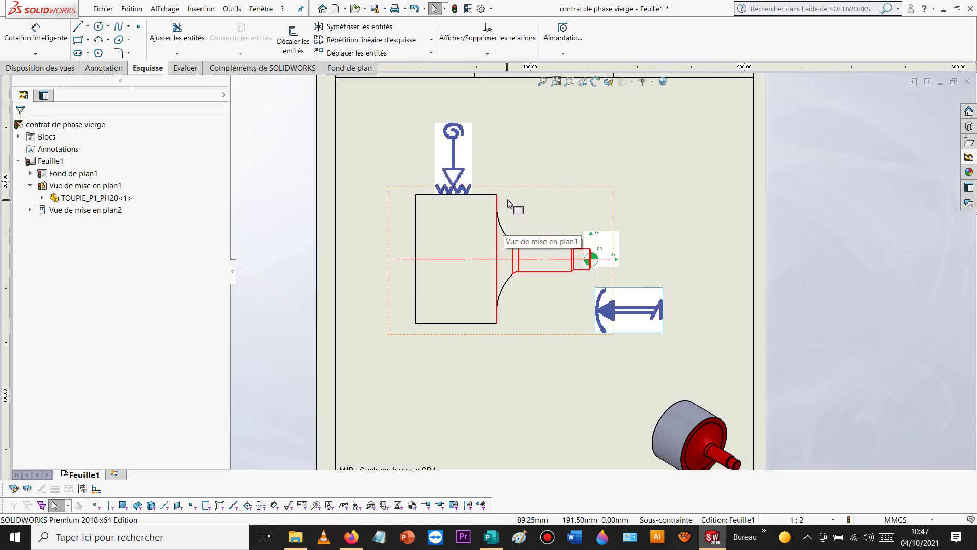
{"action": "left_click", "coordinate": [649, 138]}
{"action": "left_click", "coordinate": [227, 11]}
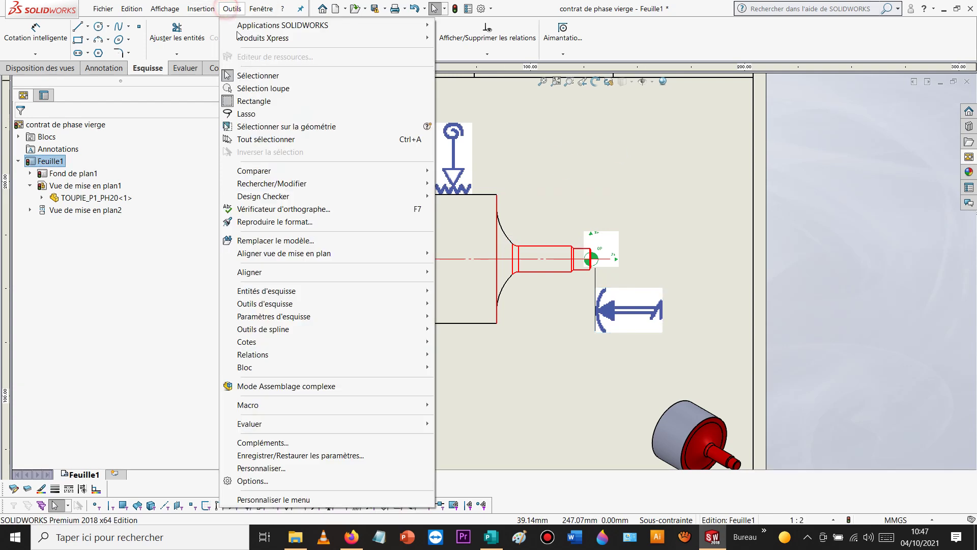
{"action": "mouse_move", "coordinate": [201, 9]}
{"action": "left_click", "coordinate": [243, 131]}
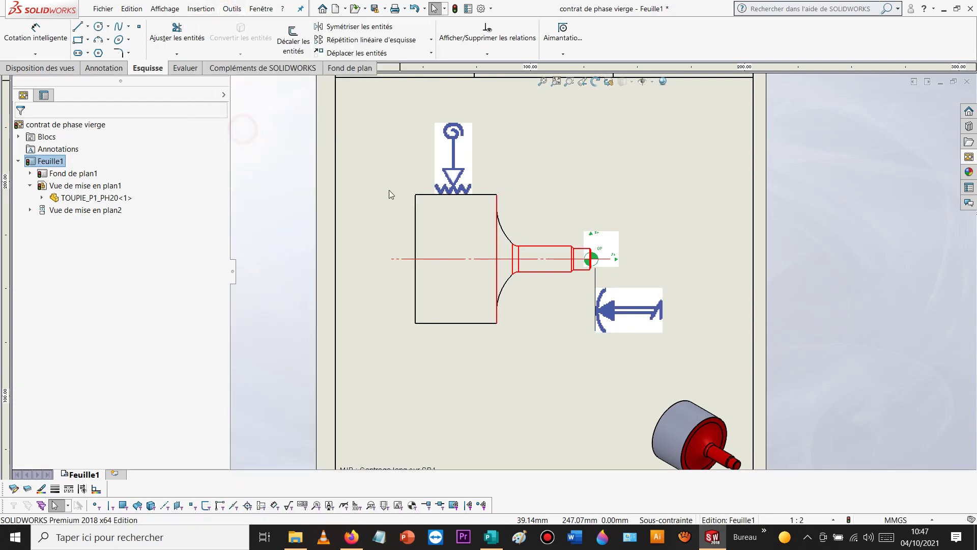
{"action": "left_click", "coordinate": [437, 91]}
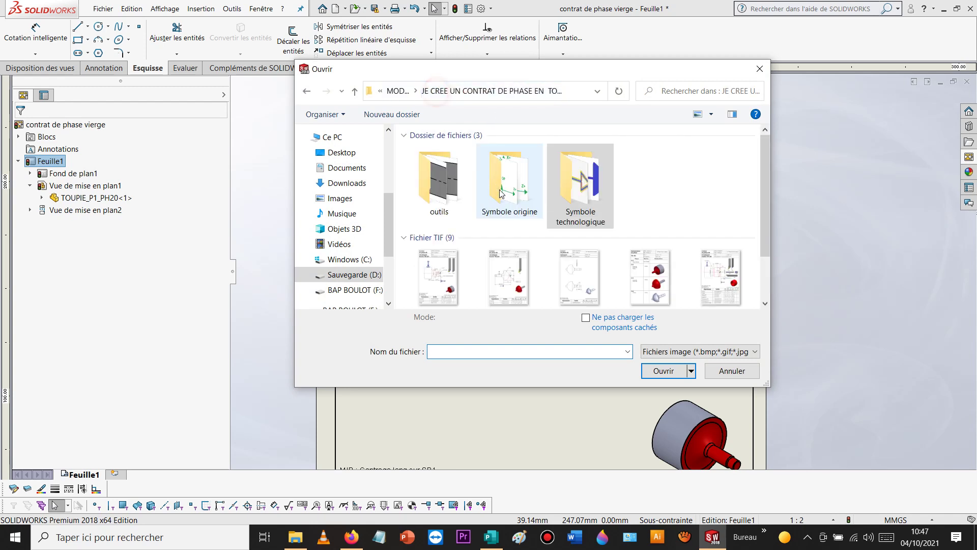
{"action": "double_click", "coordinate": [443, 178]}
{"action": "scroll", "coordinate": [503, 209], "scroll_direction": "down", "scroll_amount": 2}
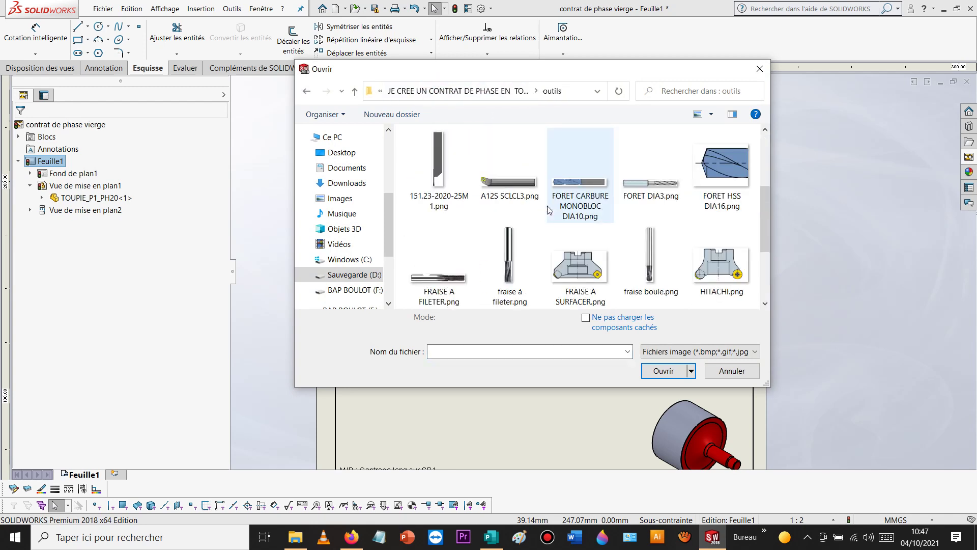
{"action": "scroll", "coordinate": [549, 211], "scroll_direction": "down", "scroll_amount": 4}
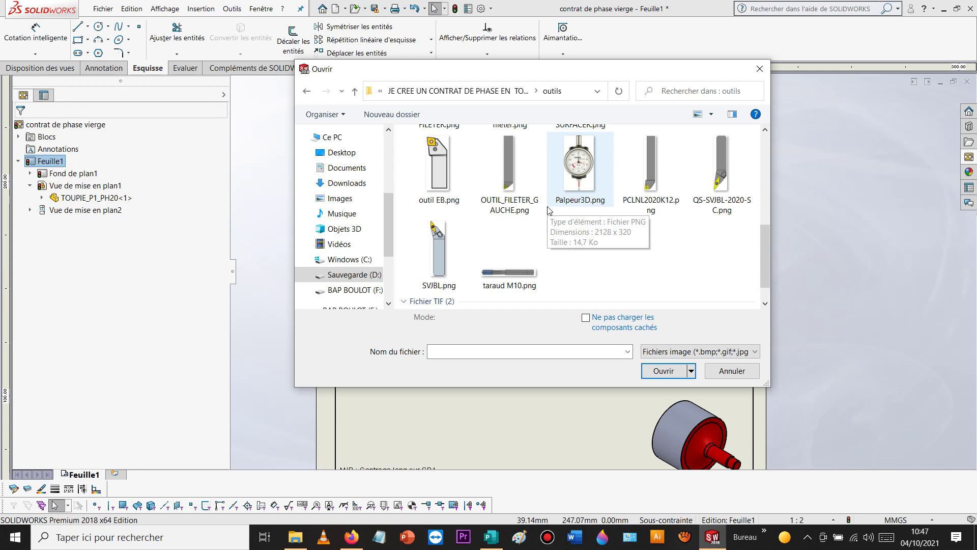
{"action": "double_click", "coordinate": [651, 168]}
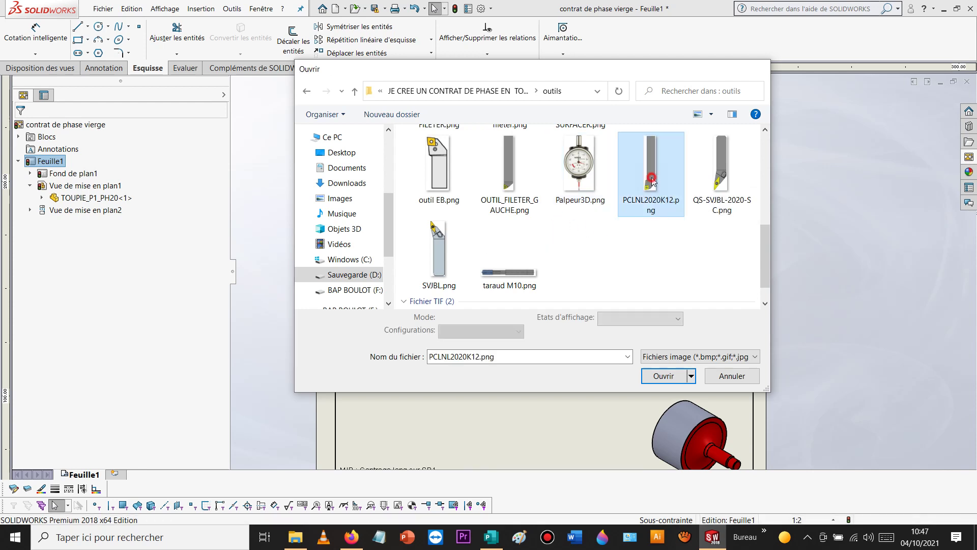
Step: Place the PCLNL2020K12 tool image upright above and beyond the shaft's end, just below the title block
{"action": "key", "text": "f"}
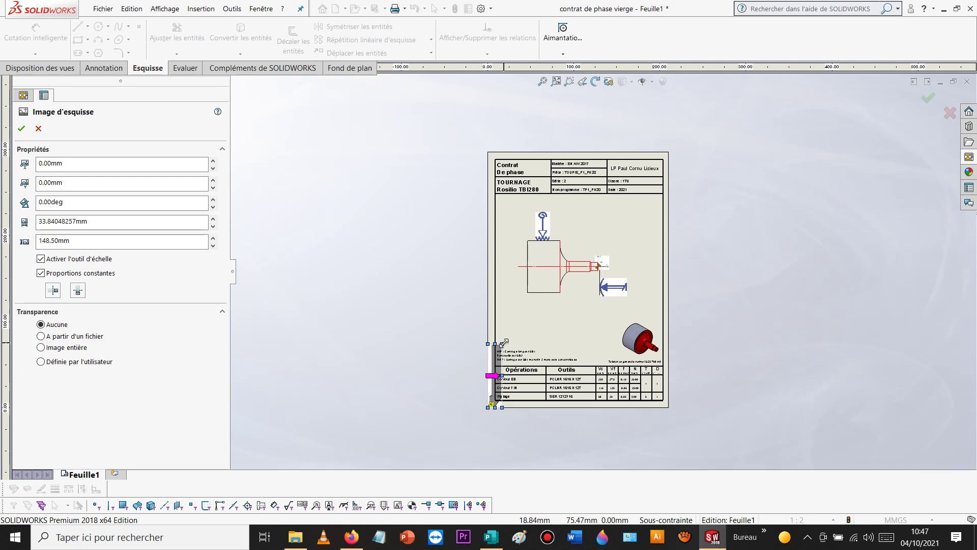
{"action": "left_click_drag", "start_coordinate": [502, 351], "coordinate": [625, 207]}
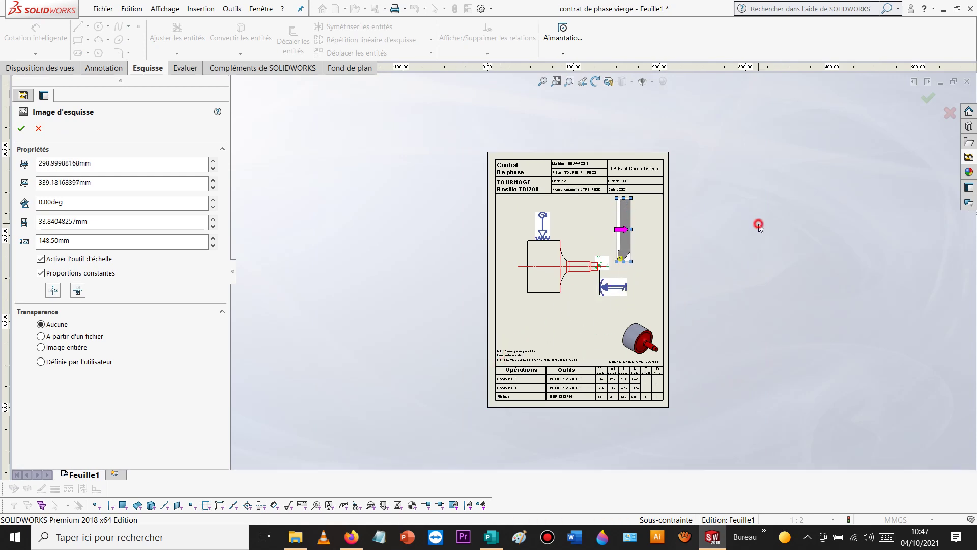
{"action": "left_click", "coordinate": [102, 9]}
{"action": "left_click", "coordinate": [349, 175]}
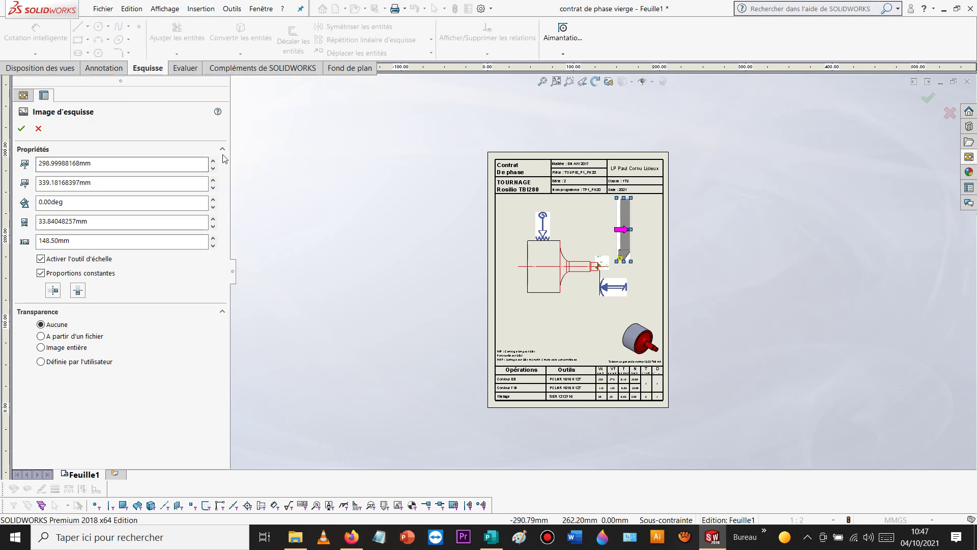
{"action": "key", "text": "Escape"}
Step: Insert the OUTIL_FILETER_GAUCHE.png threading tool picture from the outils folder onto Feuille1
{"action": "left_click", "coordinate": [232, 8]}
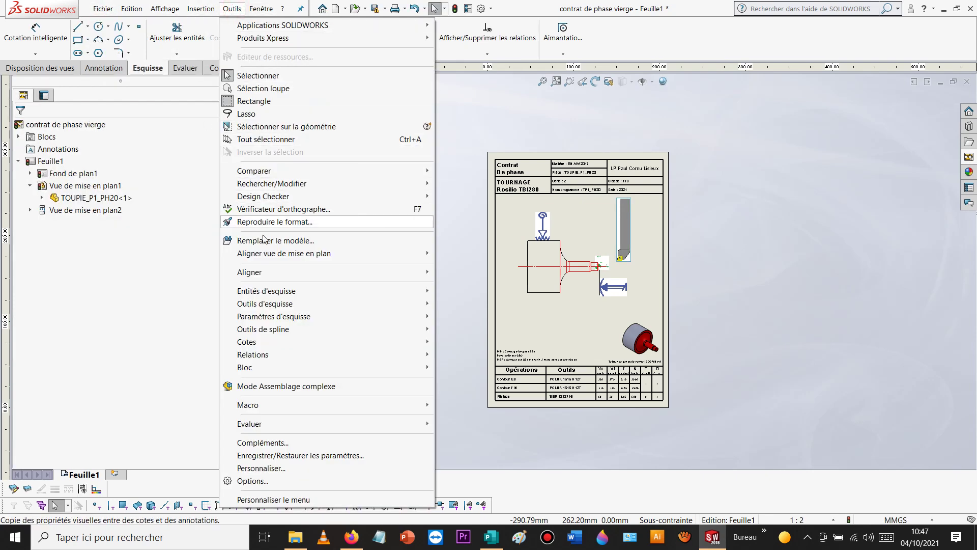
{"action": "mouse_move", "coordinate": [274, 302]}
{"action": "mouse_move", "coordinate": [201, 9]}
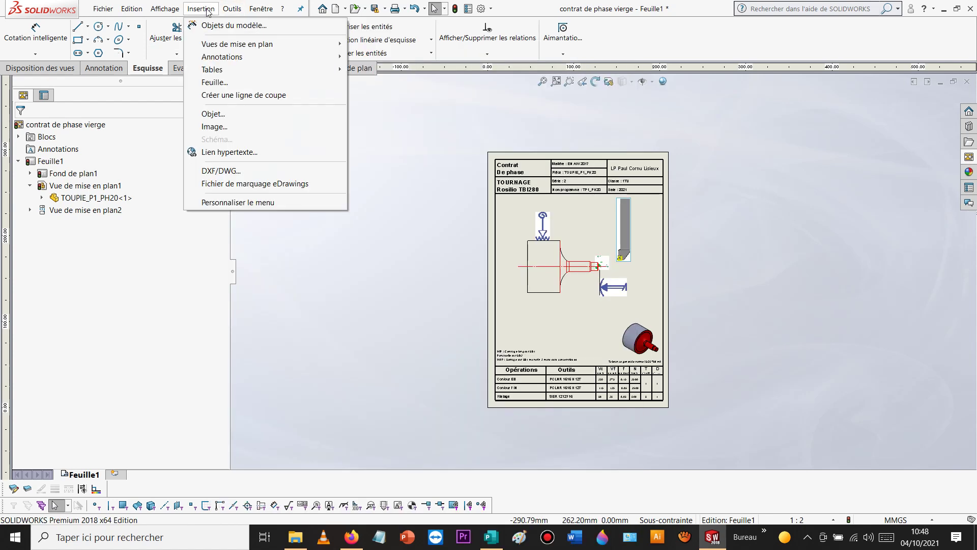
{"action": "left_click", "coordinate": [234, 125]}
{"action": "scroll", "coordinate": [533, 265], "scroll_direction": "down", "scroll_amount": 5}
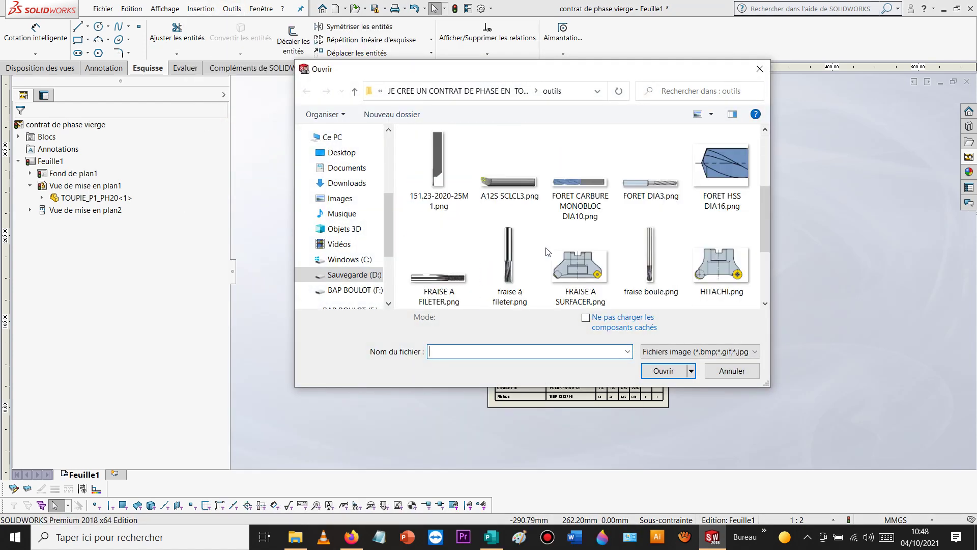
{"action": "double_click", "coordinate": [509, 166]}
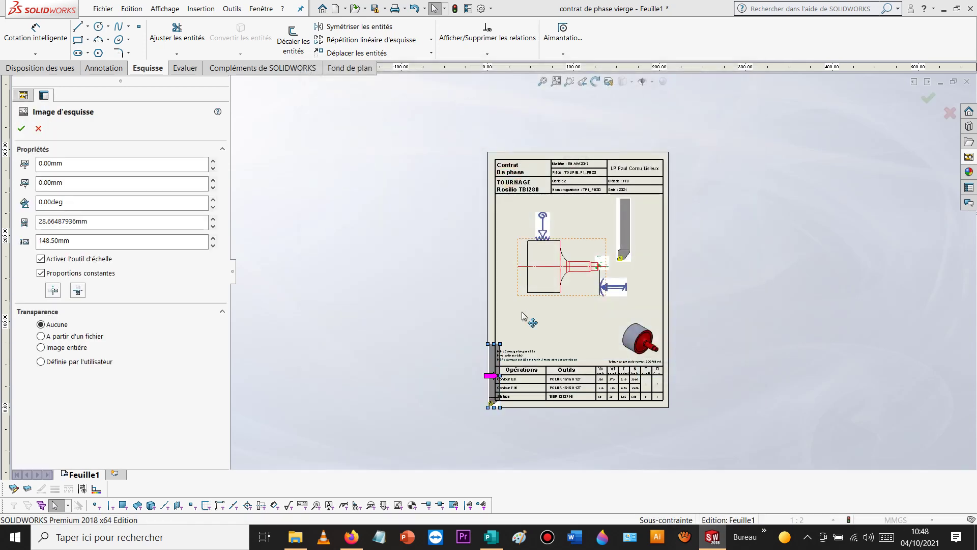
Step: Place the threading tool image to the right of the first tool image, with their tips at about the same height
{"action": "mouse_move", "coordinate": [495, 354]}
{"action": "left_mouse_down"}
{"action": "mouse_move", "coordinate": [565, 331]}
{"action": "mouse_move", "coordinate": [647, 214]}
{"action": "left_mouse_up"}
{"action": "scroll", "coordinate": [654, 257], "scroll_direction": "down", "scroll_amount": 5}
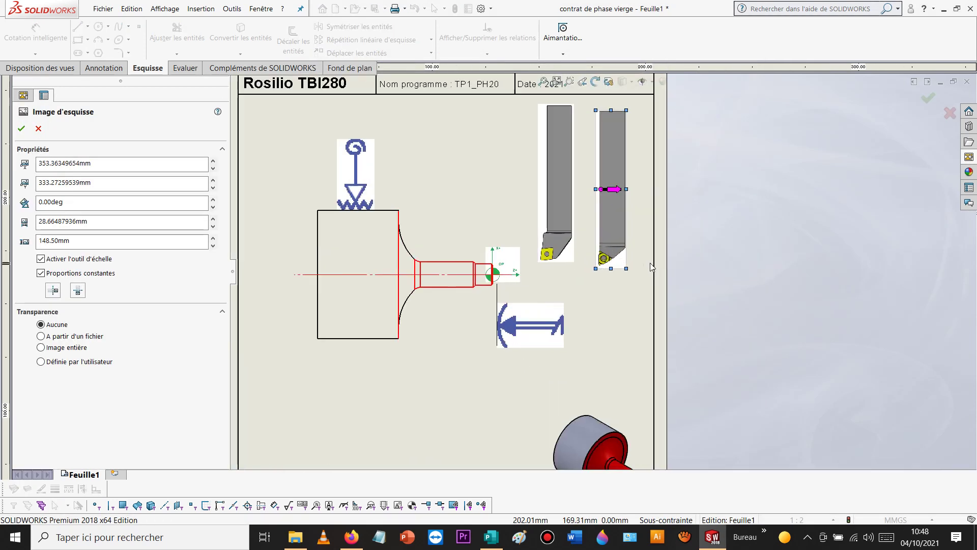
{"action": "left_click_drag", "start_coordinate": [594, 232], "coordinate": [597, 228]}
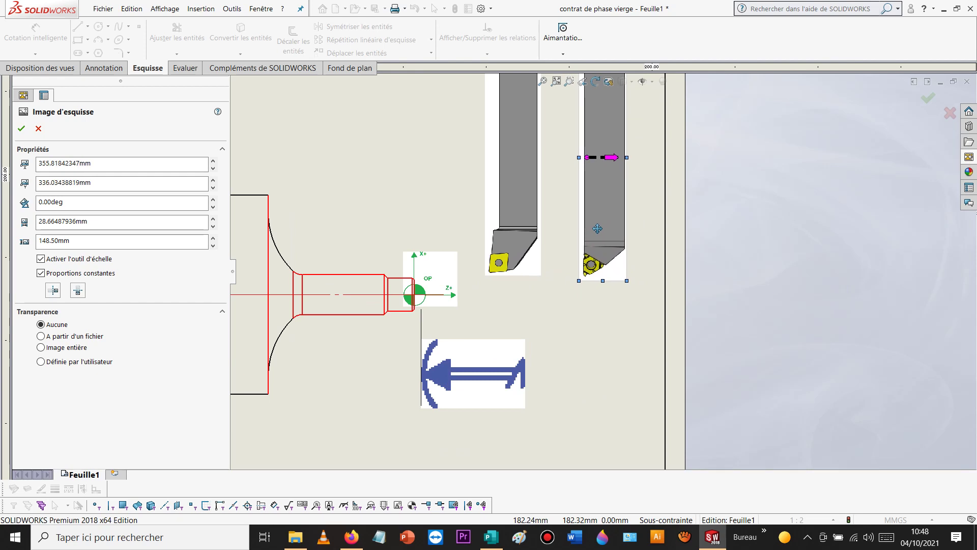
{"action": "left_click", "coordinate": [704, 241]}
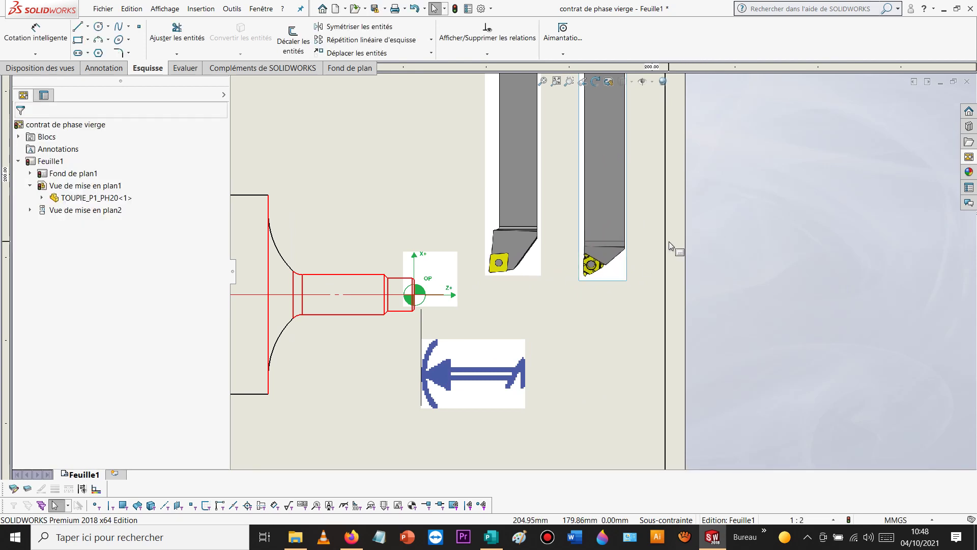
Step: Copy the Contour EB note from the sheet's background format and return to editing the sheet
{"action": "scroll", "coordinate": [575, 202], "scroll_direction": "up", "scroll_amount": 4}
{"action": "scroll", "coordinate": [555, 209], "scroll_direction": "down", "scroll_amount": 3}
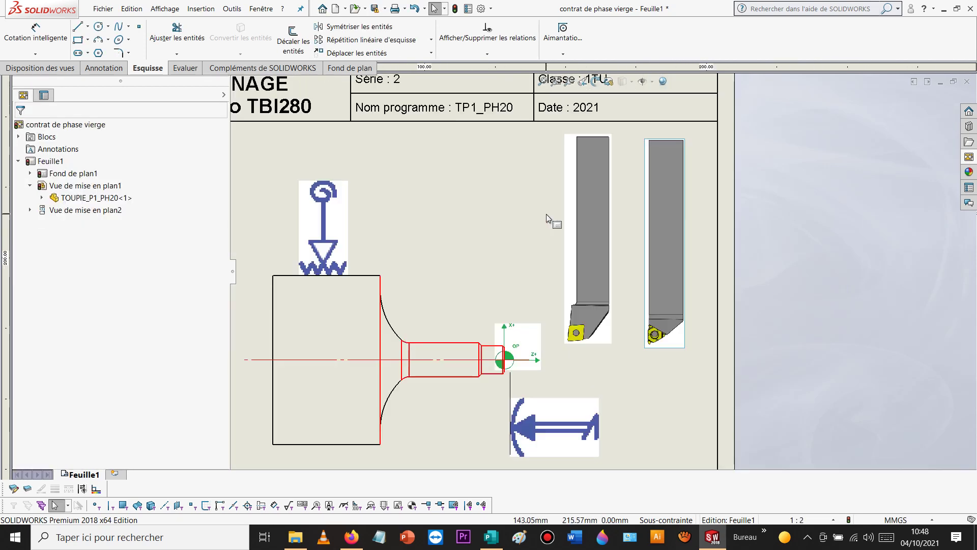
{"action": "left_click", "coordinate": [104, 68]}
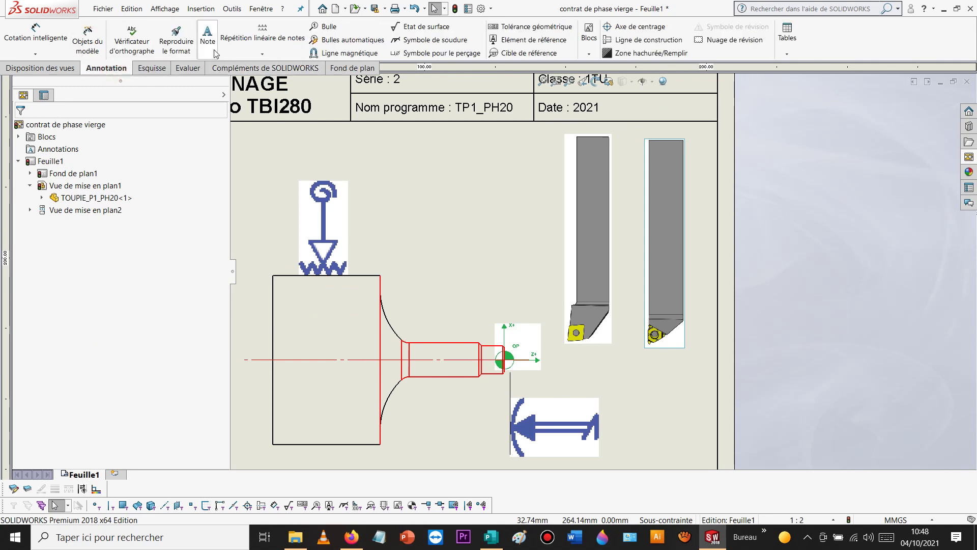
{"action": "key", "text": "z"}
{"action": "scroll", "coordinate": [539, 404], "scroll_direction": "down", "scroll_amount": 3}
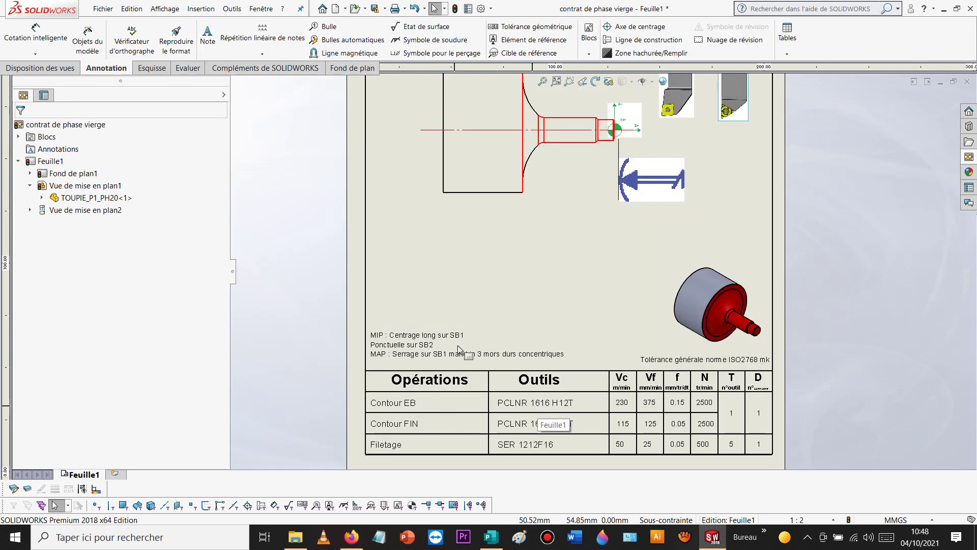
{"action": "right_click", "coordinate": [455, 271]}
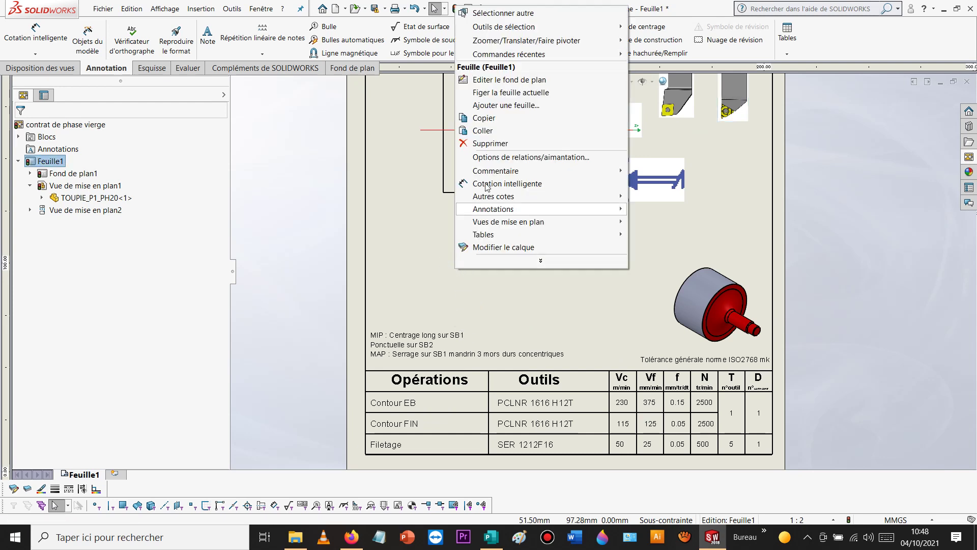
{"action": "left_click", "coordinate": [506, 80]}
{"action": "left_click", "coordinate": [402, 402]}
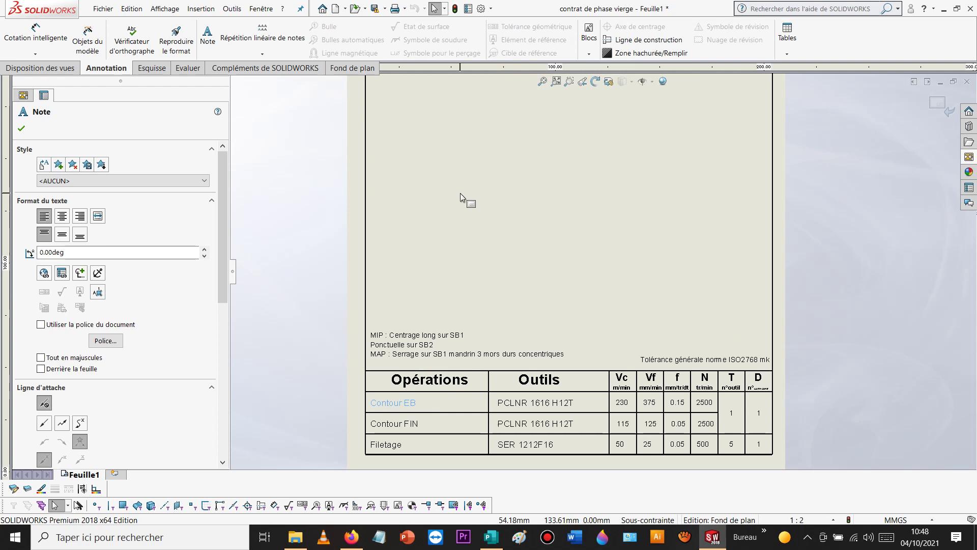
{"action": "right_click", "coordinate": [465, 174]}
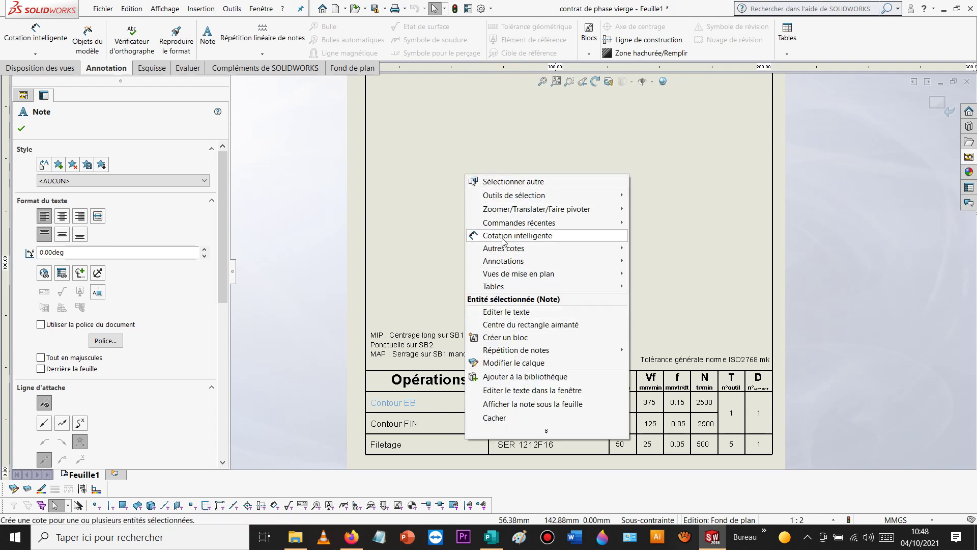
{"action": "left_click", "coordinate": [933, 108]}
Step: Paste the copied note onto Feuille1 beneath the two tool images and change its text to T1D1
{"action": "scroll", "coordinate": [763, 193], "scroll_direction": "up", "scroll_amount": 5}
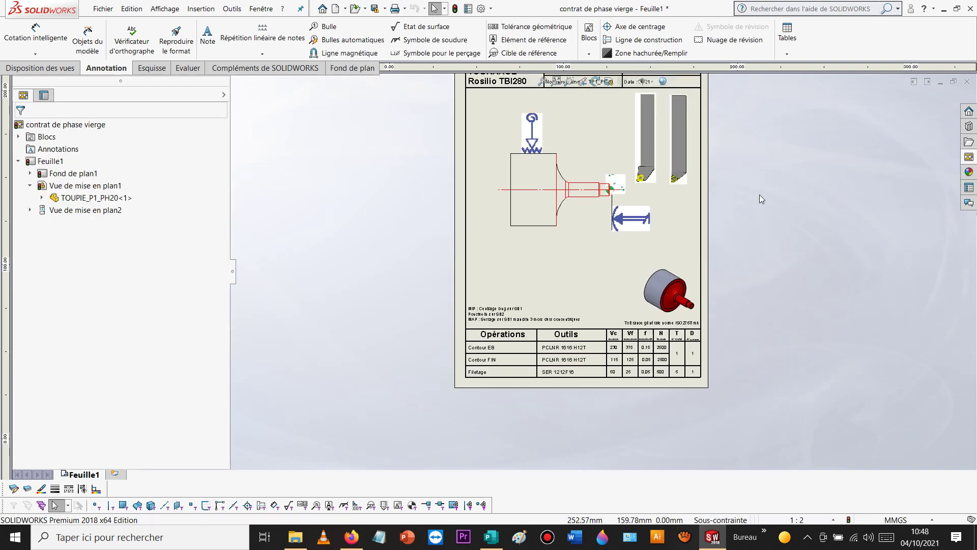
{"action": "scroll", "coordinate": [713, 219], "scroll_direction": "down", "scroll_amount": 5}
{"action": "left_click", "coordinate": [651, 232]}
{"action": "type", "text": "Contour EB"}
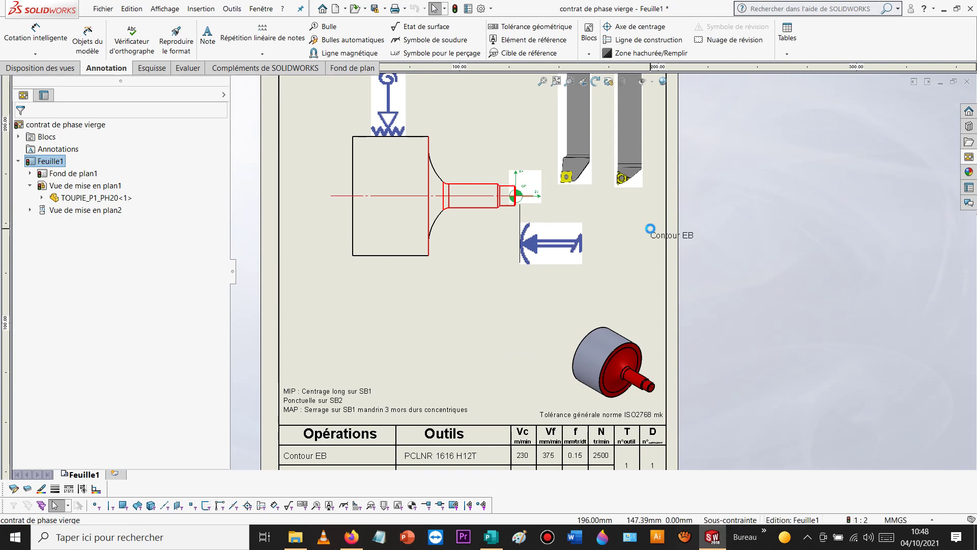
{"action": "left_click_drag", "start_coordinate": [691, 235], "coordinate": [640, 217]}
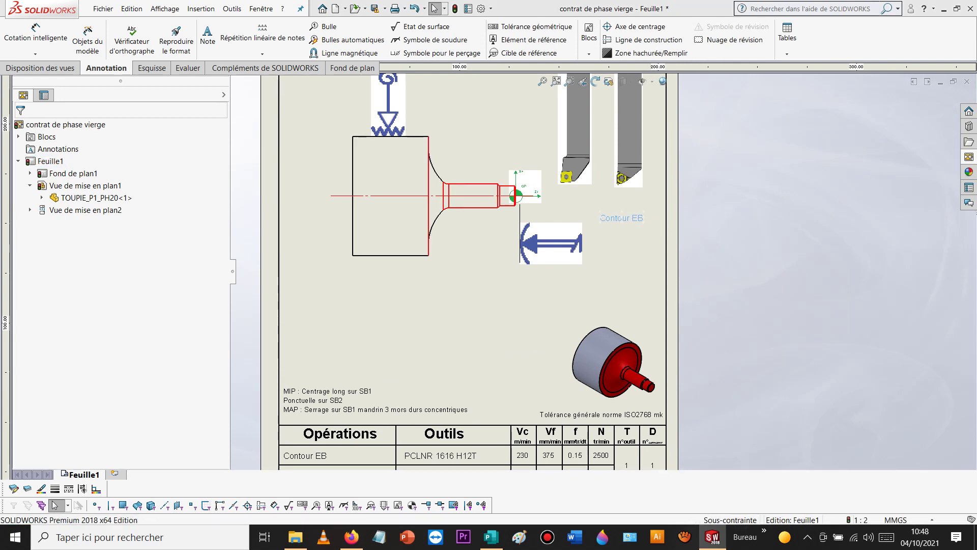
{"action": "double_click", "coordinate": [630, 218]}
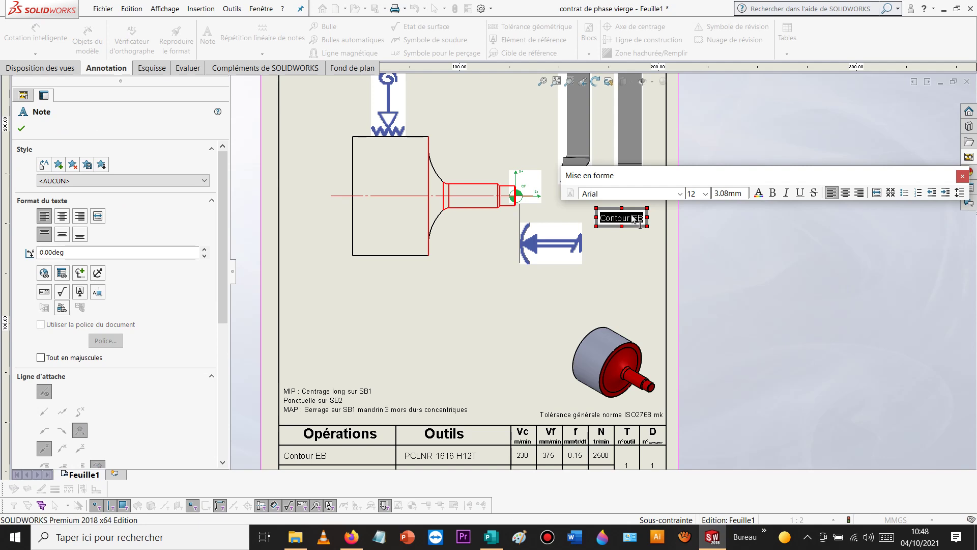
{"action": "type", "text": "T1D1"}
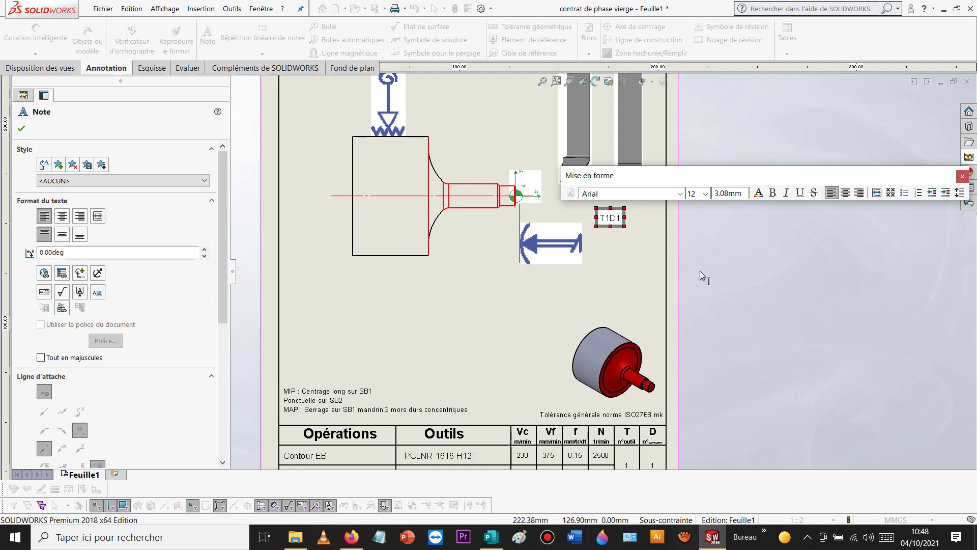
Step: Duplicate the T1D1 note on the sheet and place the original beneath the first tool image
{"action": "left_click", "coordinate": [636, 252]}
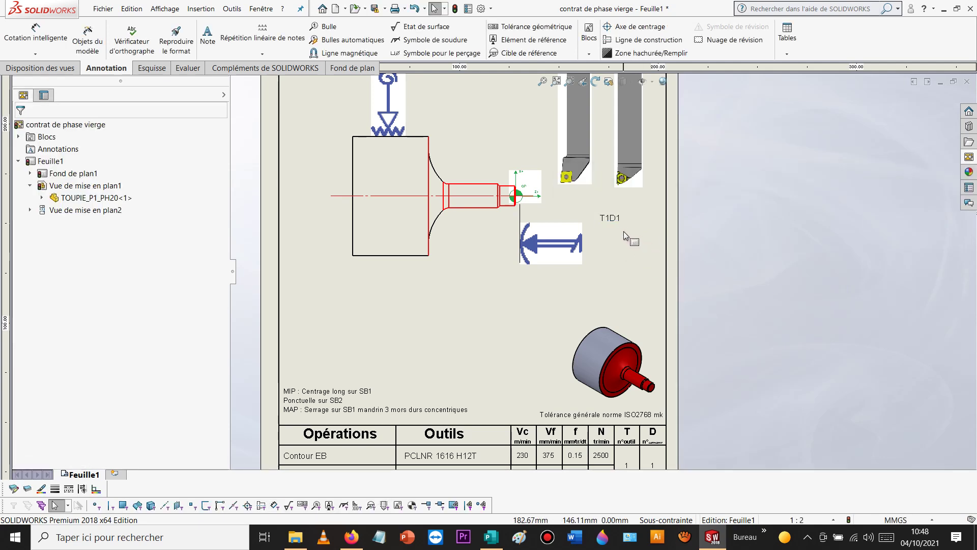
{"action": "left_click_drag", "start_coordinate": [609, 219], "coordinate": [617, 228]}
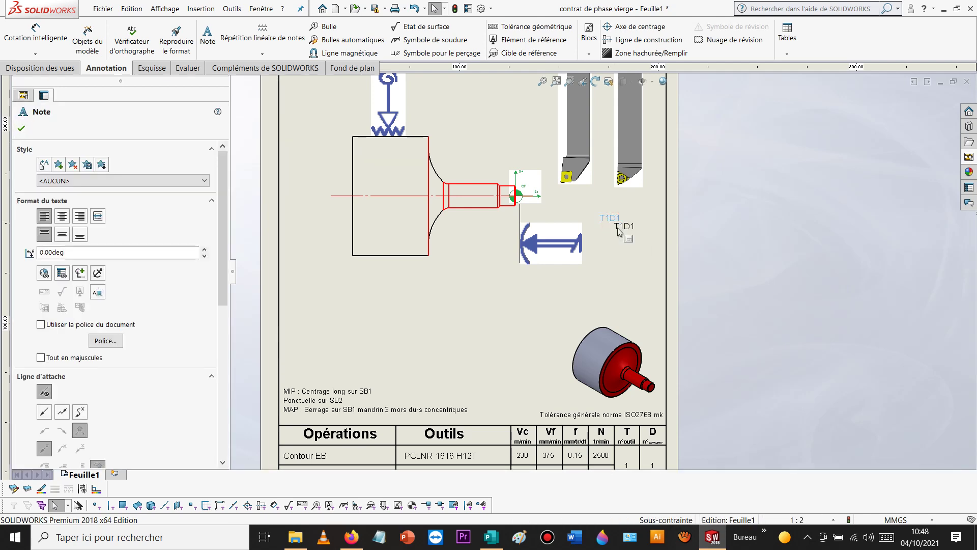
{"action": "double_click", "coordinate": [619, 221]}
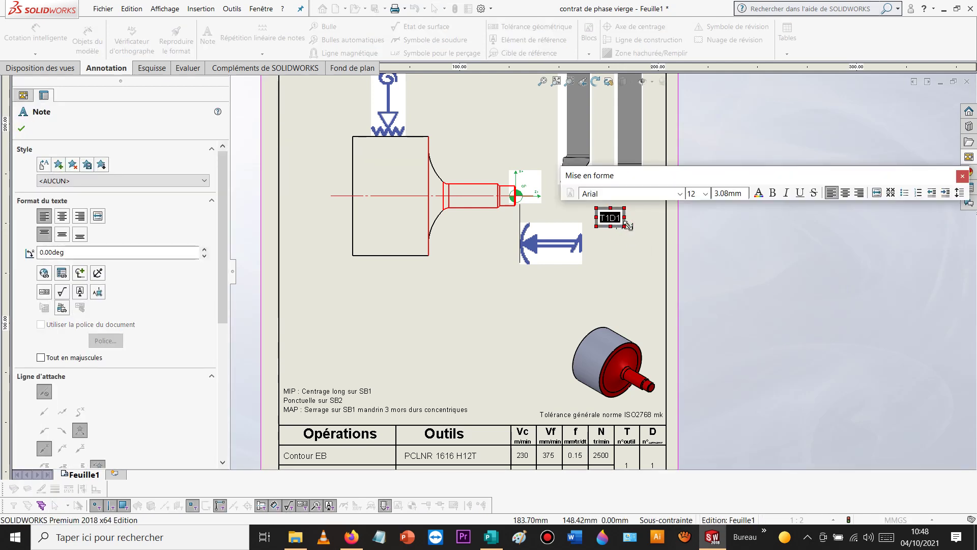
{"action": "left_click", "coordinate": [636, 254]}
{"action": "left_click_drag", "start_coordinate": [613, 219], "coordinate": [572, 202]}
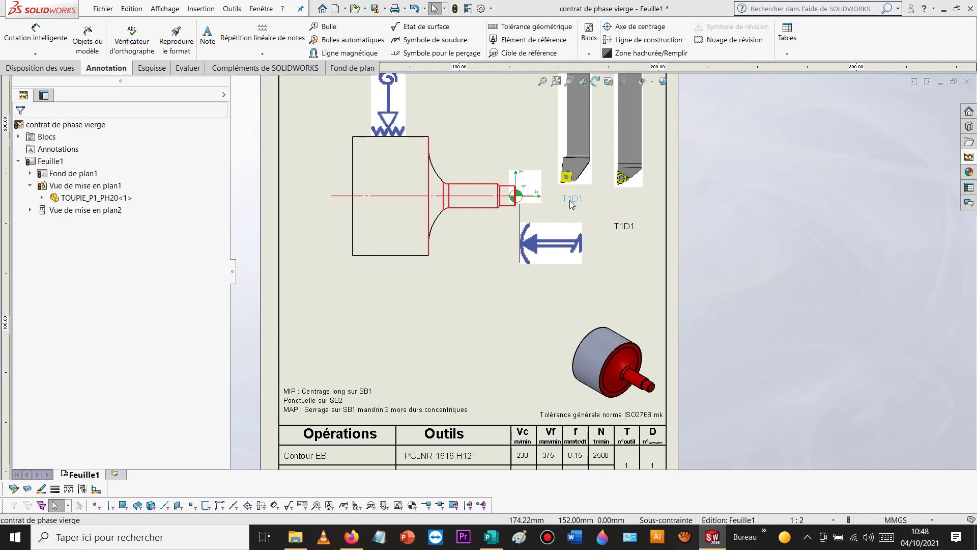
{"action": "left_click", "coordinate": [574, 203]}
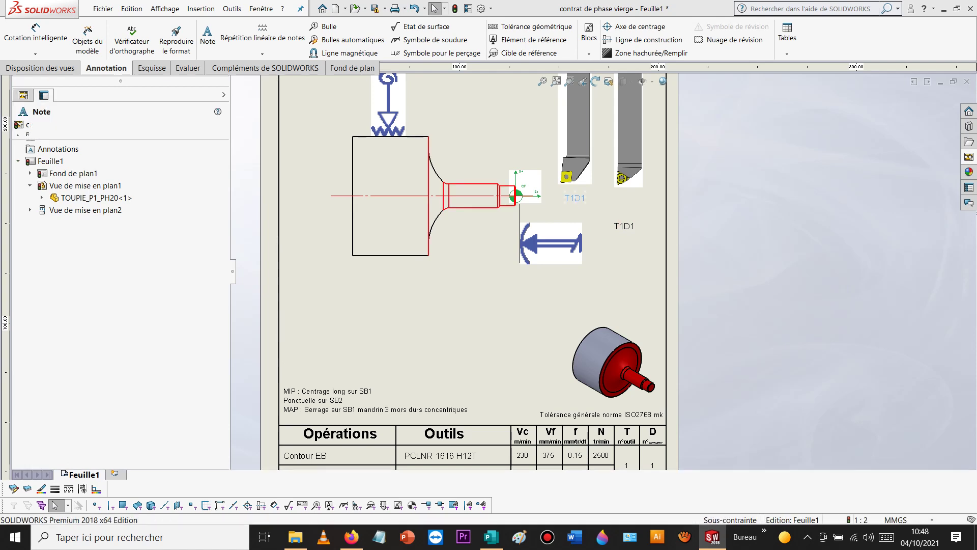
{"action": "left_click", "coordinate": [616, 246]}
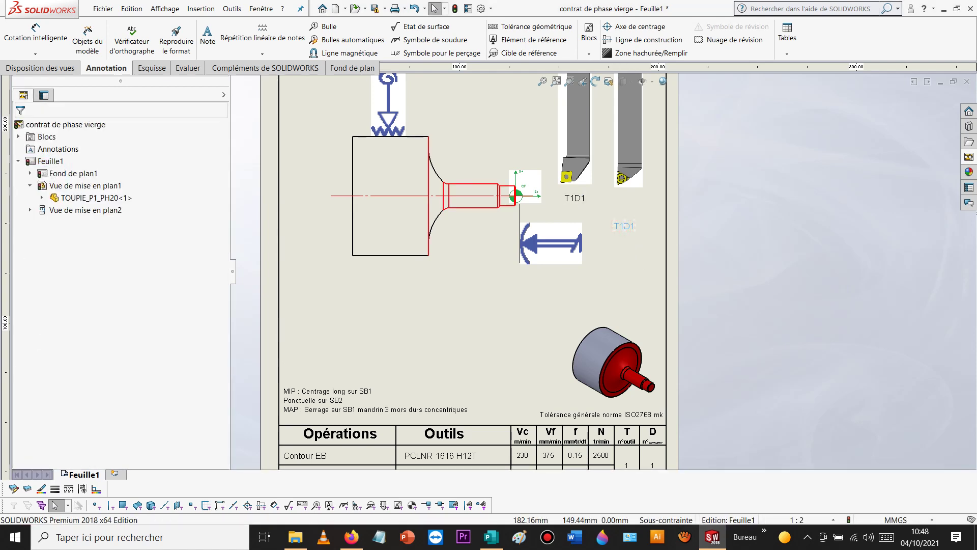
Step: Change the duplicated note's text to T5D1 and place it beneath the threading tool image
{"action": "left_click", "coordinate": [624, 225]}
{"action": "left_click", "coordinate": [623, 225]}
{"action": "key", "text": "BackSpace"}
{"action": "type", "text": "5"}
{"action": "left_click", "coordinate": [637, 275]}
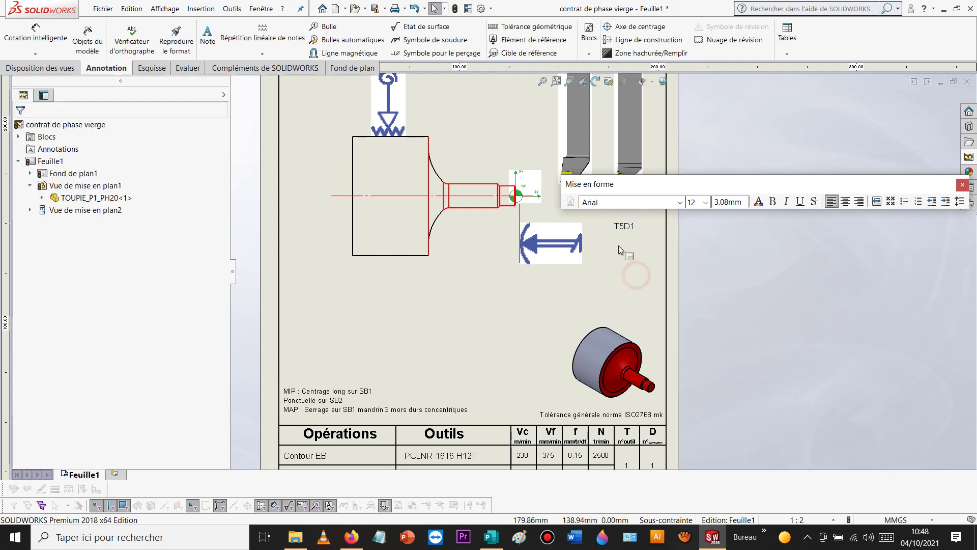
{"action": "scroll", "coordinate": [618, 247], "scroll_direction": "up", "scroll_amount": 2}
{"action": "left_click_drag", "start_coordinate": [609, 252], "coordinate": [618, 216]}
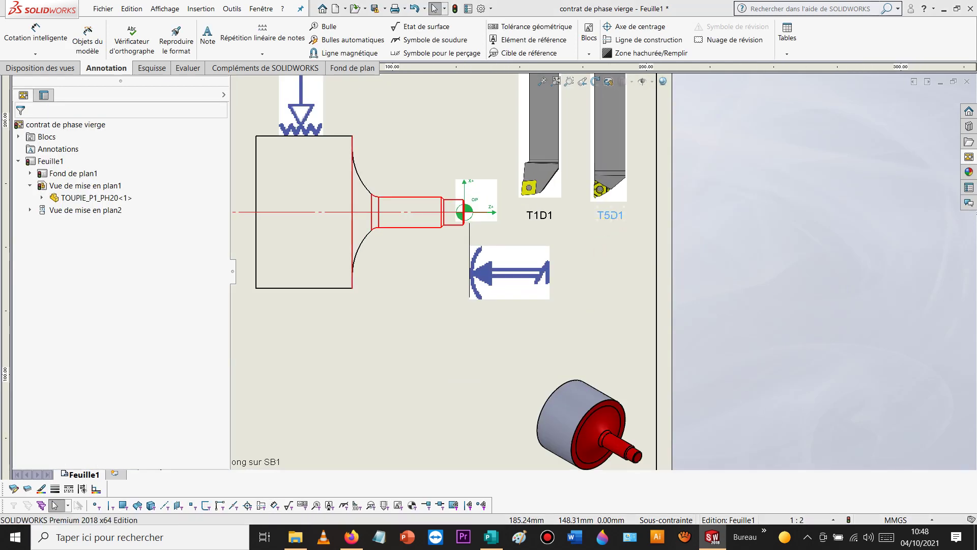
Step: Duplicate the T1D1 note into the free space below T5D1 and align the first tool's label with T5D1
{"action": "key", "text": "f"}
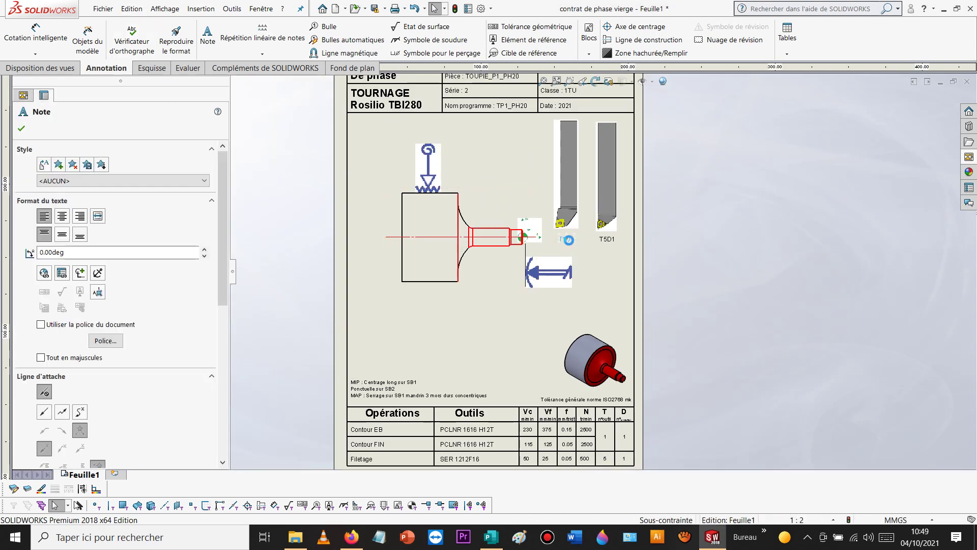
{"action": "mouse_move", "coordinate": [569, 240]}
{"action": "left_mouse_down"}
{"action": "mouse_move", "coordinate": [576, 254]}
{"action": "mouse_move", "coordinate": [579, 240]}
{"action": "left_mouse_up"}
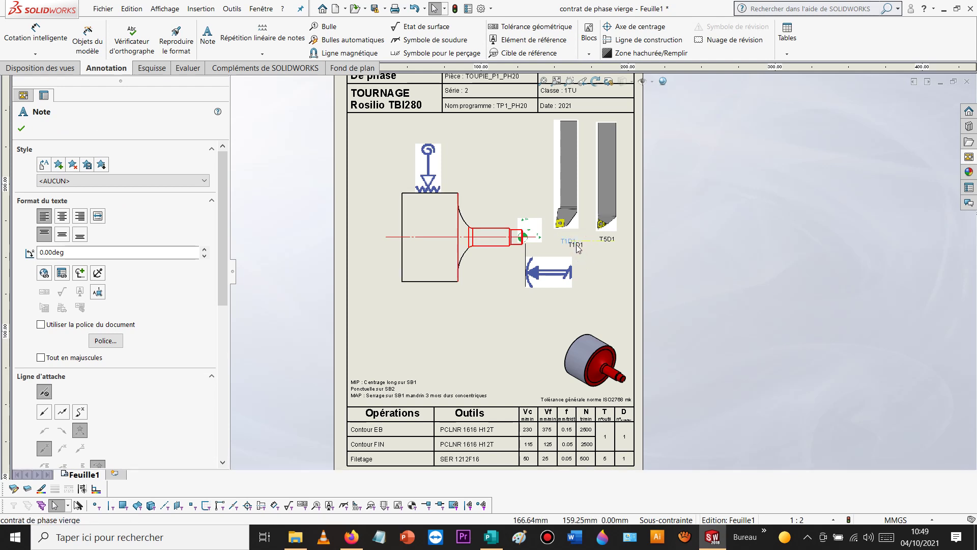
{"action": "scroll", "coordinate": [576, 243], "scroll_direction": "down", "scroll_amount": 3}
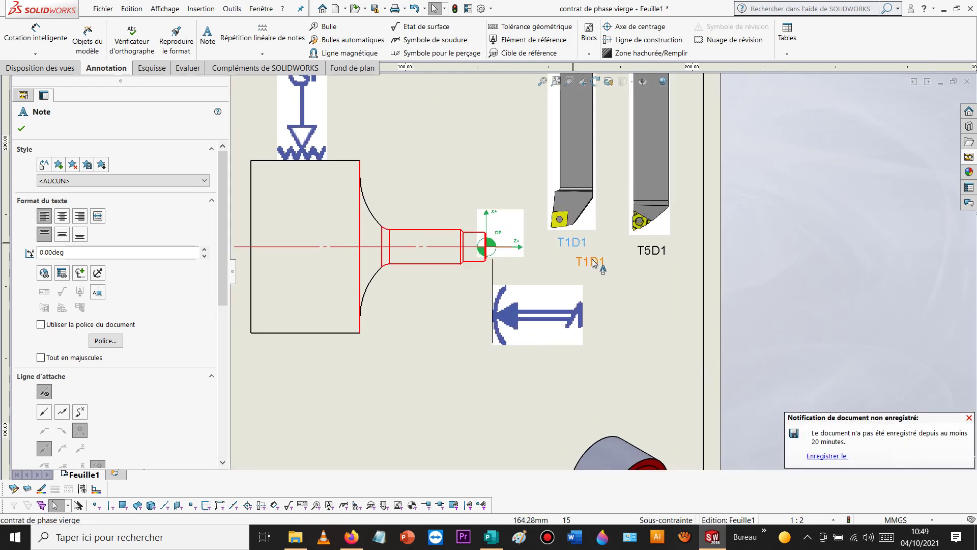
{"action": "left_click_drag", "start_coordinate": [573, 239], "coordinate": [572, 248]}
{"action": "left_click_drag", "start_coordinate": [689, 379], "coordinate": [656, 380]}
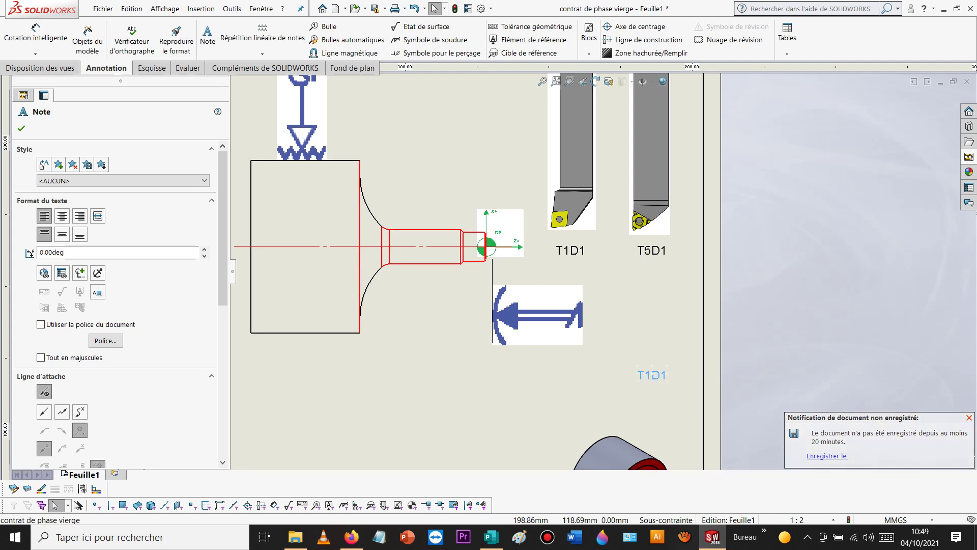
Step: Give the lower T1D1 note a straight leader attached to the vertical line beside the stop symbol, moving the first tool's label aside
{"action": "left_click", "coordinate": [44, 412]}
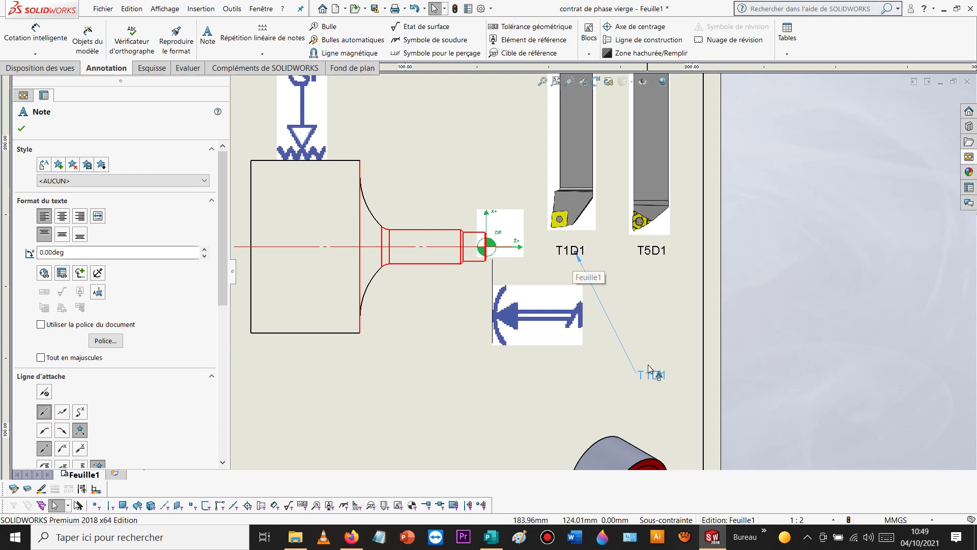
{"action": "left_click", "coordinate": [643, 323]}
{"action": "left_click", "coordinate": [574, 257]}
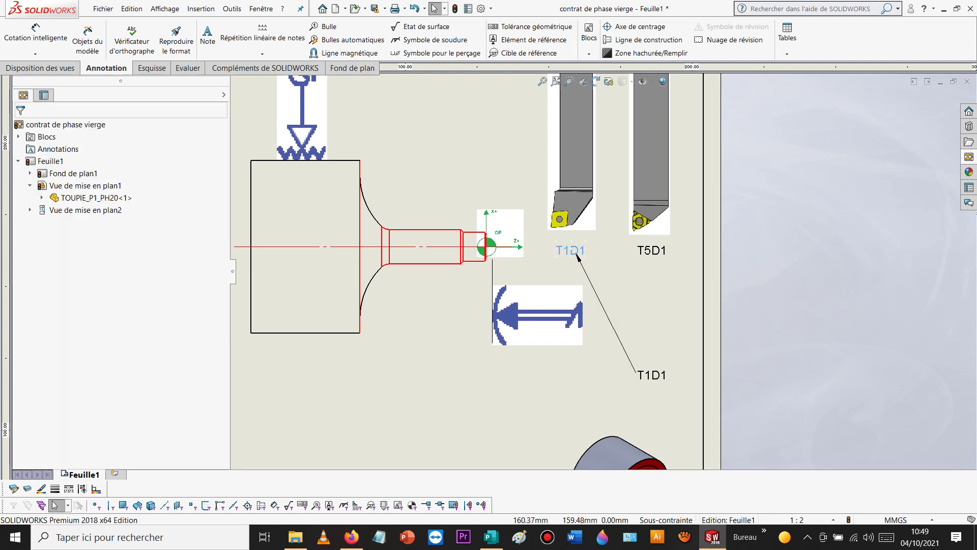
{"action": "left_click", "coordinate": [600, 302]}
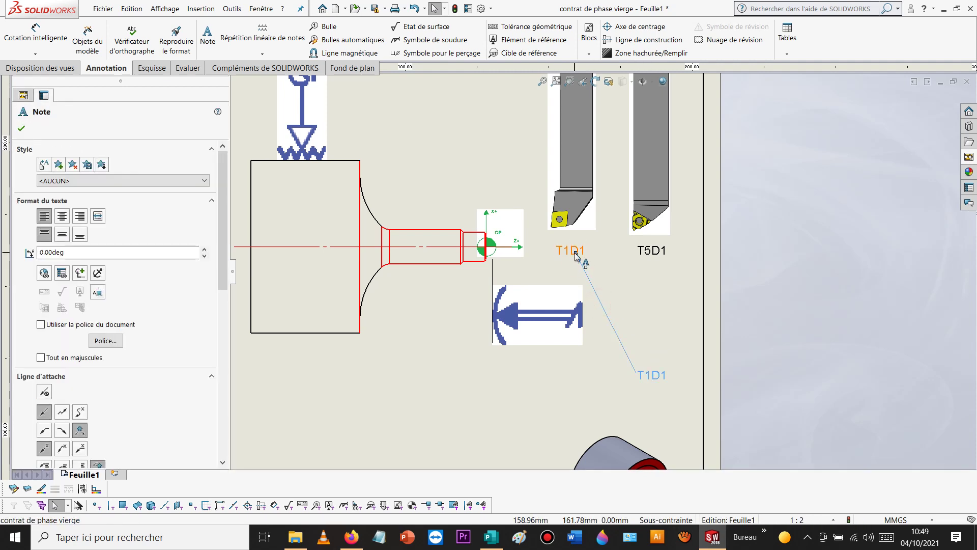
{"action": "left_click_drag", "start_coordinate": [576, 256], "coordinate": [533, 255]}
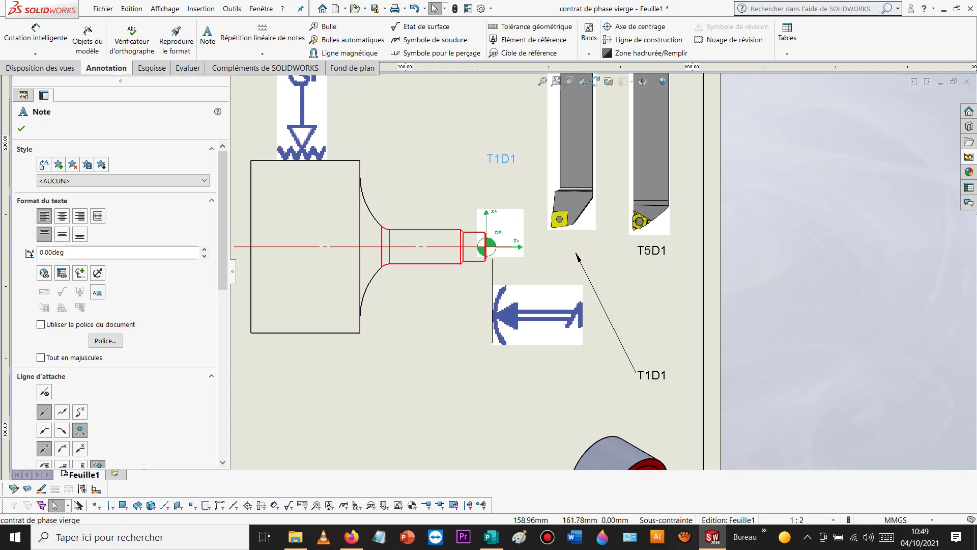
{"action": "left_click", "coordinate": [576, 253]}
{"action": "left_click_drag", "start_coordinate": [576, 253], "coordinate": [499, 340]}
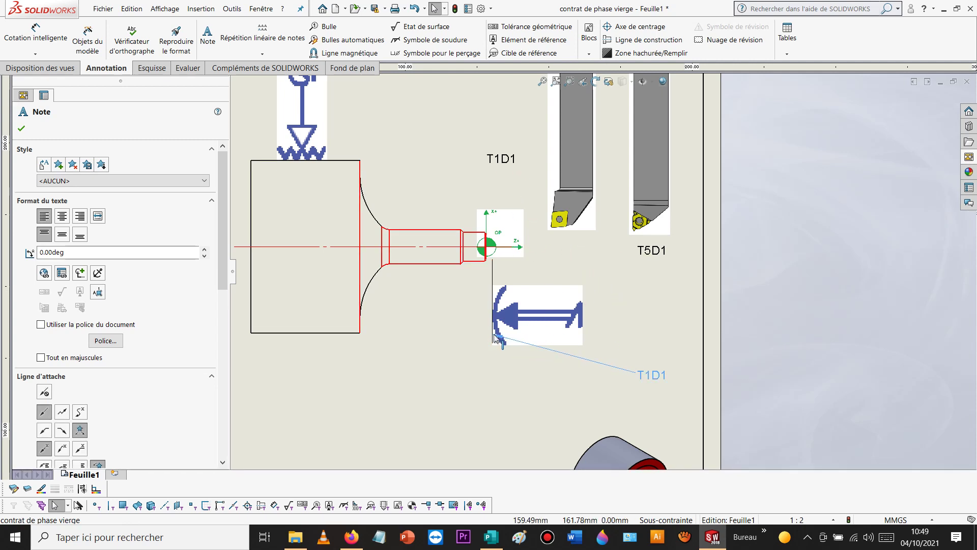
Step: Move the leader note beneath the stop symbol and change its text to SB1 with Face avant pièce brut on a second line
{"action": "left_click_drag", "start_coordinate": [649, 375], "coordinate": [551, 377]}
{"action": "double_click", "coordinate": [553, 378]}
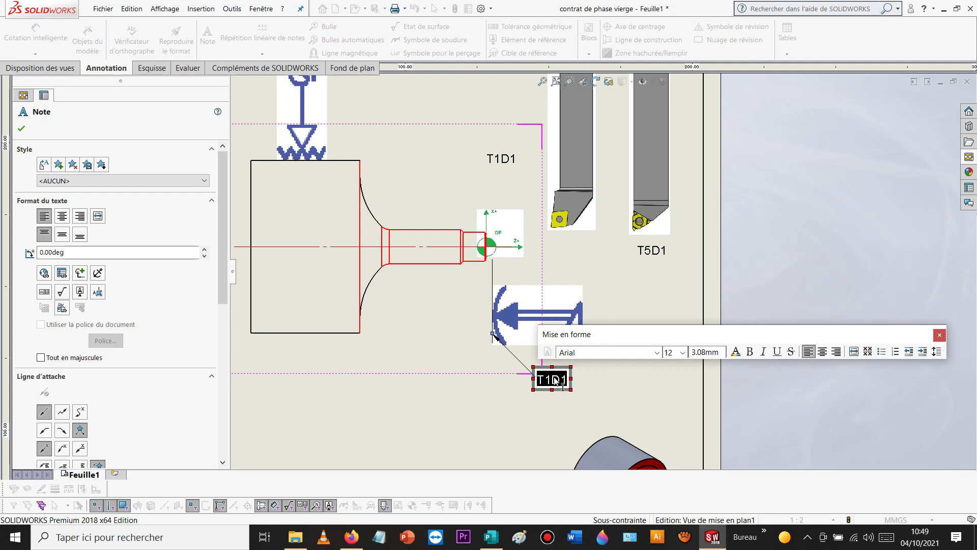
{"action": "type", "text": "S"}
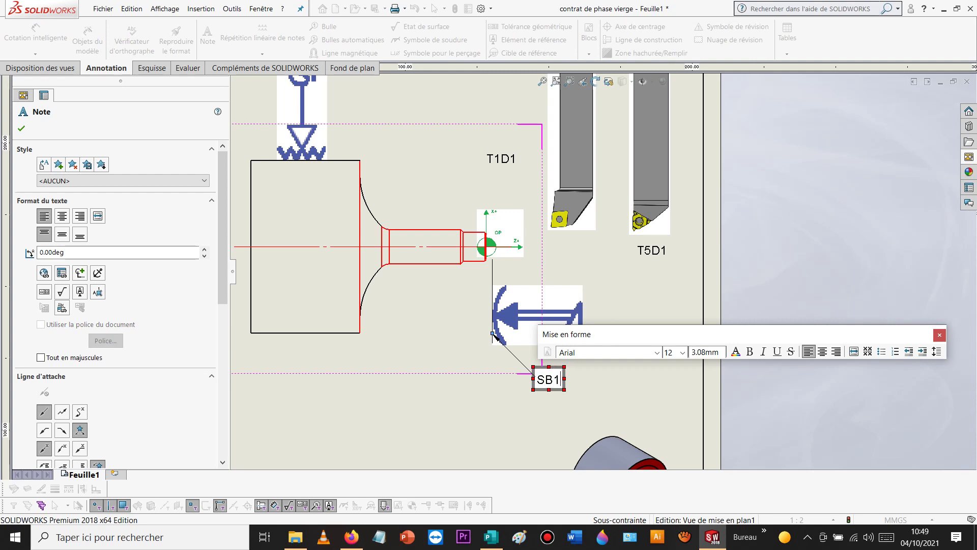
{"action": "type", "text": "B1"}
{"action": "key", "text": "Return"}
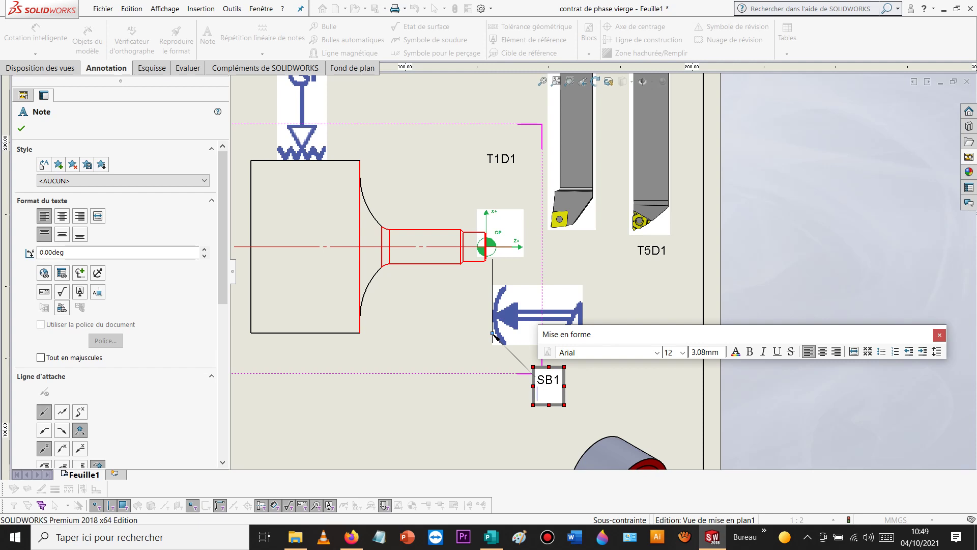
{"action": "type", "text": "Face ava"}
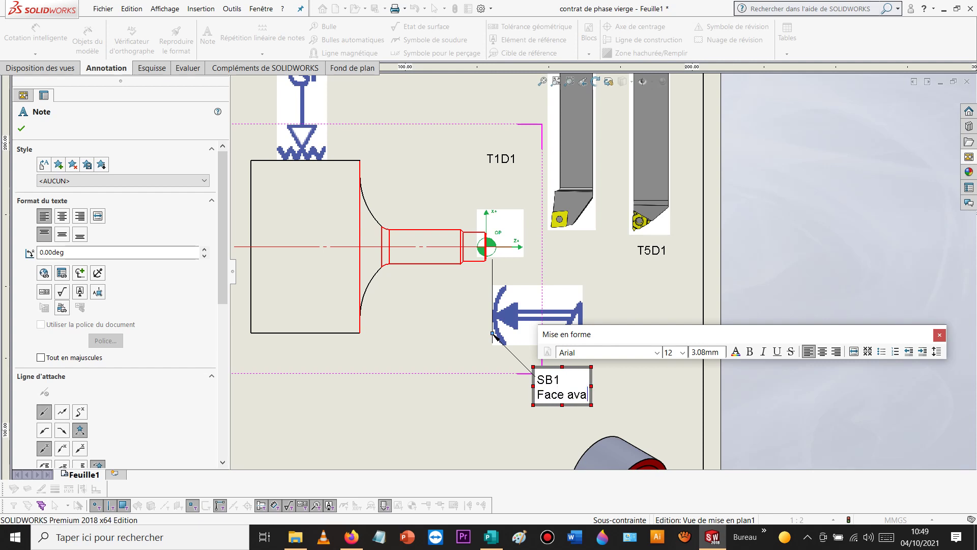
{"action": "type", "text": "nt pièc"}
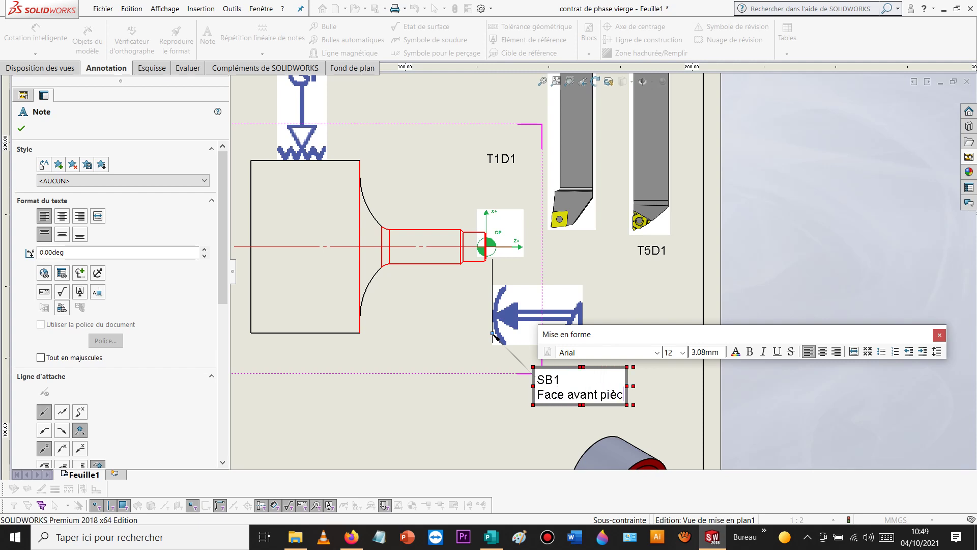
{"action": "type", "text": "e brut"}
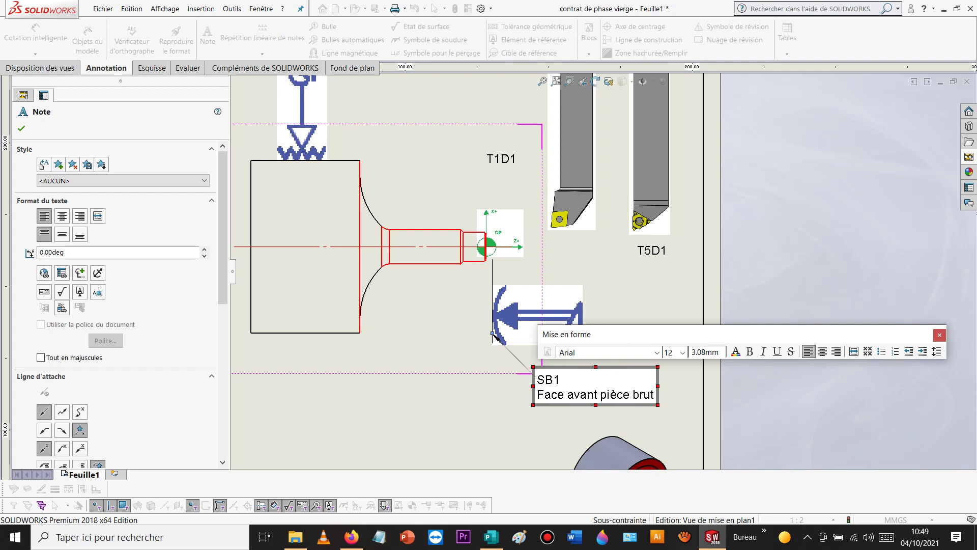
{"action": "left_click", "coordinate": [633, 280]}
Step: Copy the SB1 leader note to the left of the clamping symbol and attach its leader to the part's upper edge
{"action": "left_click", "coordinate": [553, 394]}
{"action": "key", "text": "ctrl+c"}
{"action": "key", "text": "ctrl+v"}
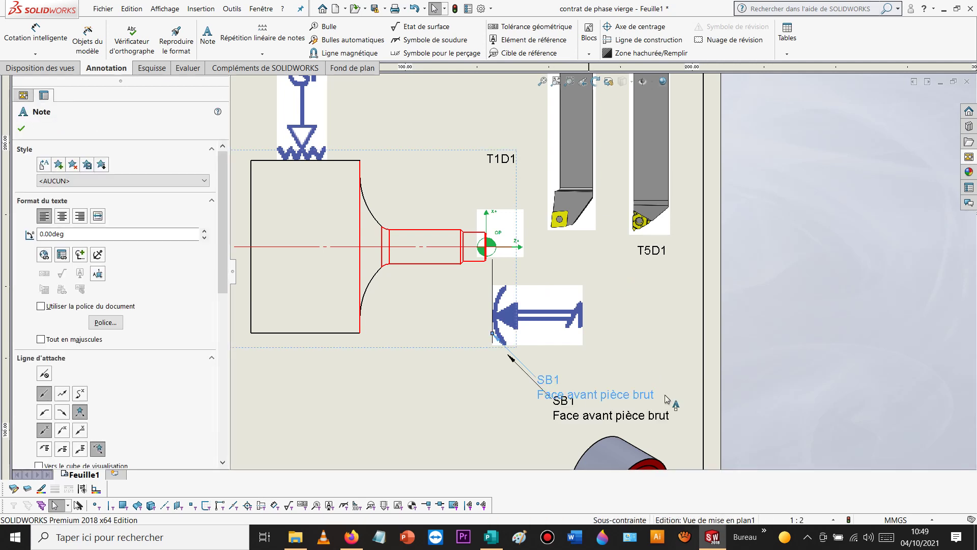
{"action": "mouse_move", "coordinate": [597, 423]}
{"action": "left_mouse_down"}
{"action": "mouse_move", "coordinate": [448, 401]}
{"action": "mouse_move", "coordinate": [233, 112]}
{"action": "mouse_move", "coordinate": [204, 115]}
{"action": "left_mouse_up"}
{"action": "scroll", "coordinate": [356, 168], "scroll_direction": "up", "scroll_amount": 6}
{"action": "scroll", "coordinate": [550, 265], "scroll_direction": "down", "scroll_amount": 4}
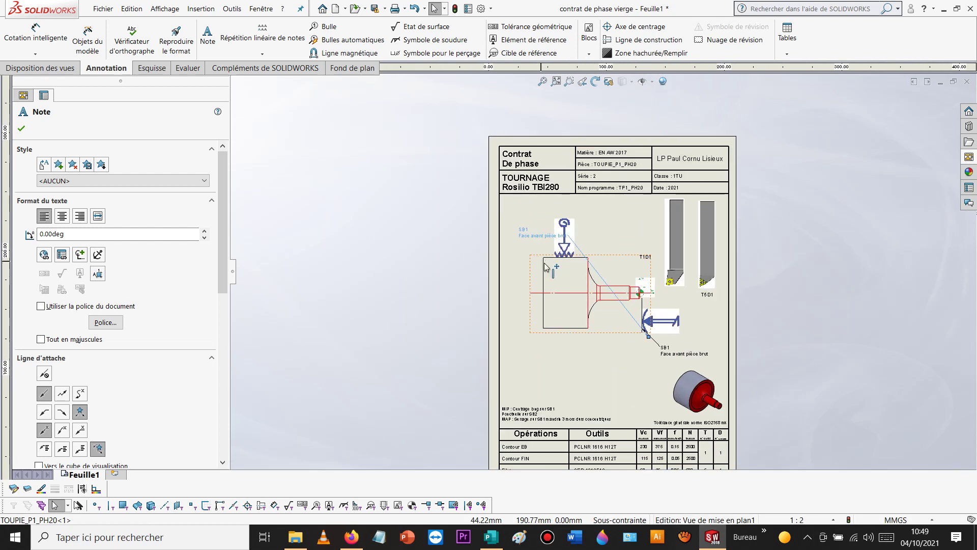
{"action": "left_click_drag", "start_coordinate": [529, 226], "coordinate": [507, 207]}
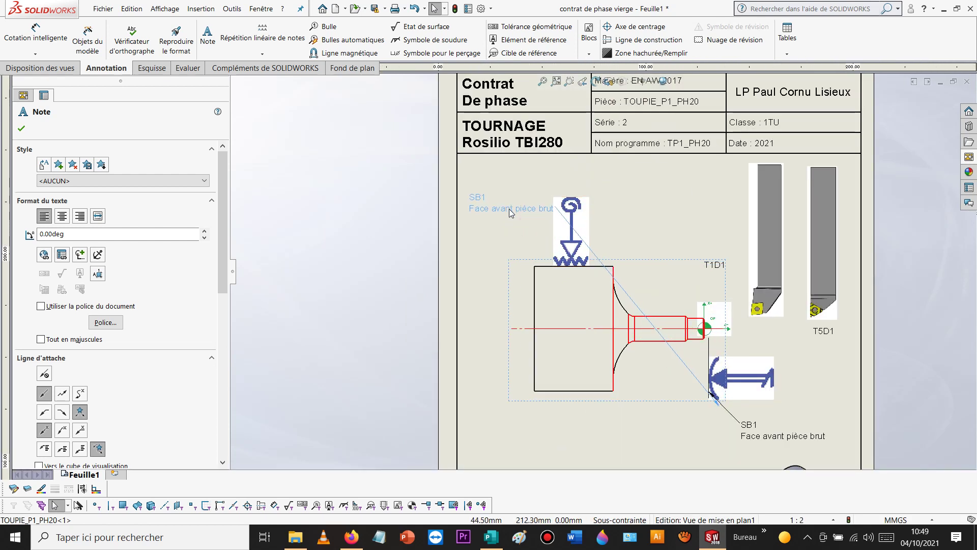
{"action": "left_click_drag", "start_coordinate": [719, 406], "coordinate": [545, 265]}
{"action": "left_click", "coordinate": [541, 267]}
Step: Remove the Face avant pièce brut line from the copied note, leaving SB1, and move the note closer to the part's upper edge
{"action": "double_click", "coordinate": [512, 212]}
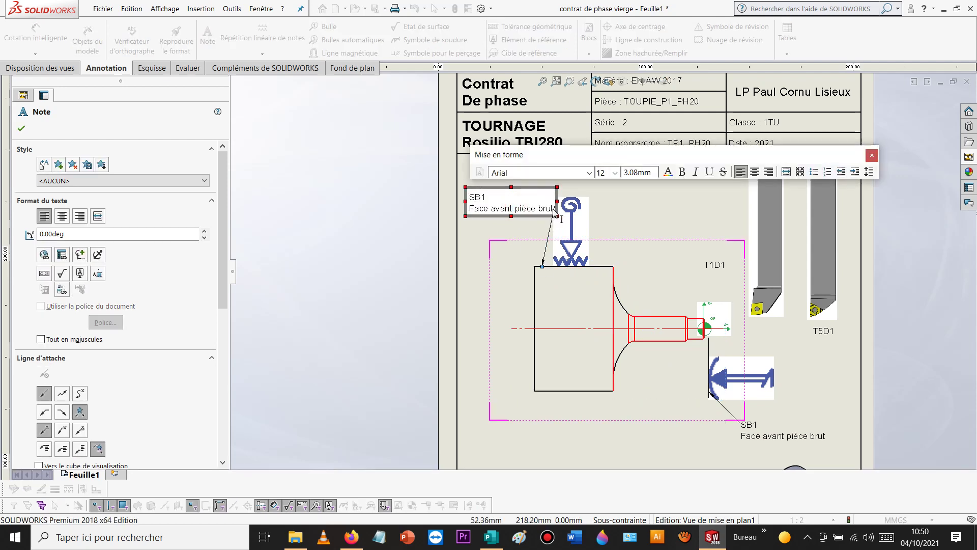
{"action": "left_click_drag", "start_coordinate": [554, 209], "coordinate": [464, 209]}
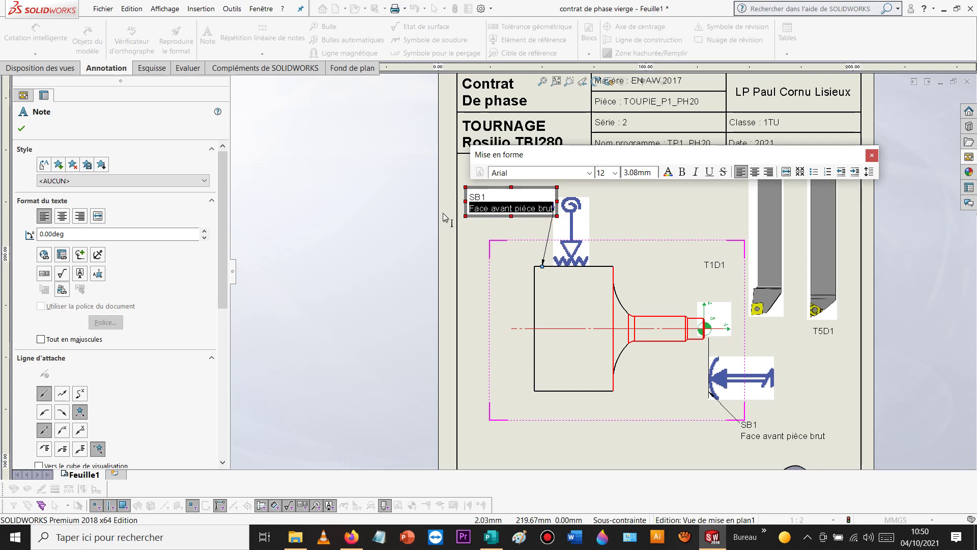
{"action": "key", "text": "BackSpace"}
{"action": "key", "text": "BackSpace"}
{"action": "key", "text": "BackSpace"}
{"action": "key", "text": "BackSpace"}
{"action": "key", "text": "BackSpace"}
{"action": "key", "text": "BackSpace"}
{"action": "key", "text": "BackSpace"}
{"action": "key", "text": "BackSpace"}
{"action": "key", "text": "BackSpace"}
{"action": "key", "text": "BackSpace"}
{"action": "key", "text": "BackSpace"}
{"action": "key", "text": "BackSpace"}
{"action": "key", "text": "BackSpace"}
{"action": "key", "text": "BackSpace"}
{"action": "key", "text": "BackSpace"}
{"action": "key", "text": "BackSpace"}
{"action": "key", "text": "BackSpace"}
{"action": "key", "text": "BackSpace"}
{"action": "key", "text": "BackSpace"}
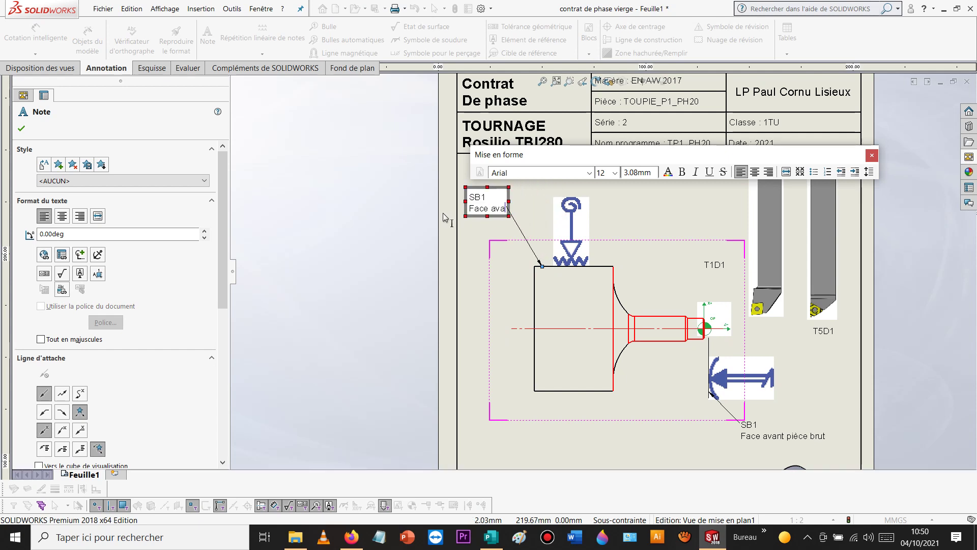
{"action": "key", "text": "BackSpace"}
{"action": "key", "text": "BackSpace"}
{"action": "key", "text": "BackSpace"}
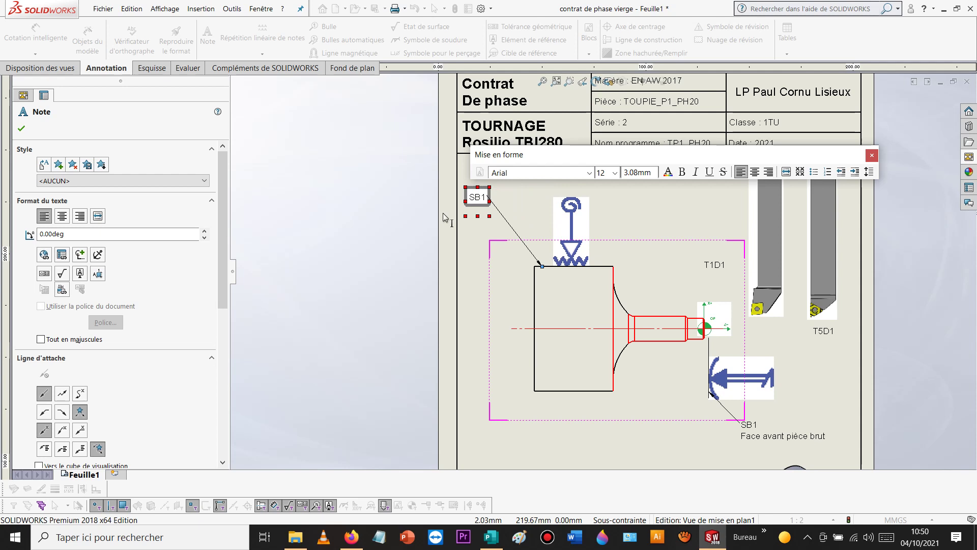
{"action": "left_click", "coordinate": [495, 264]}
{"action": "left_click_drag", "start_coordinate": [477, 196], "coordinate": [511, 244]}
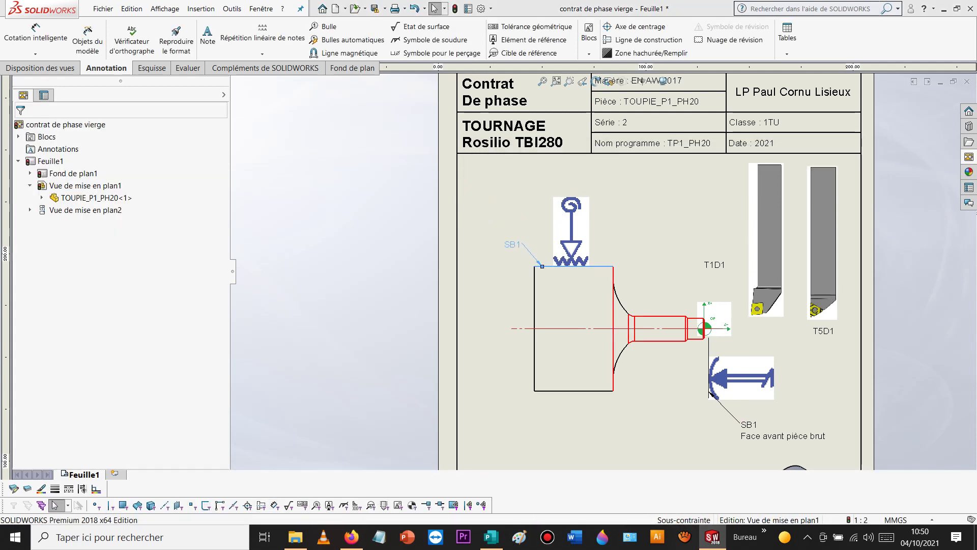
Step: Change the first line of the note beneath the stop symbol to SB2
{"action": "scroll", "coordinate": [757, 421], "scroll_direction": "up", "scroll_amount": 1}
{"action": "scroll", "coordinate": [708, 390], "scroll_direction": "down", "scroll_amount": 6}
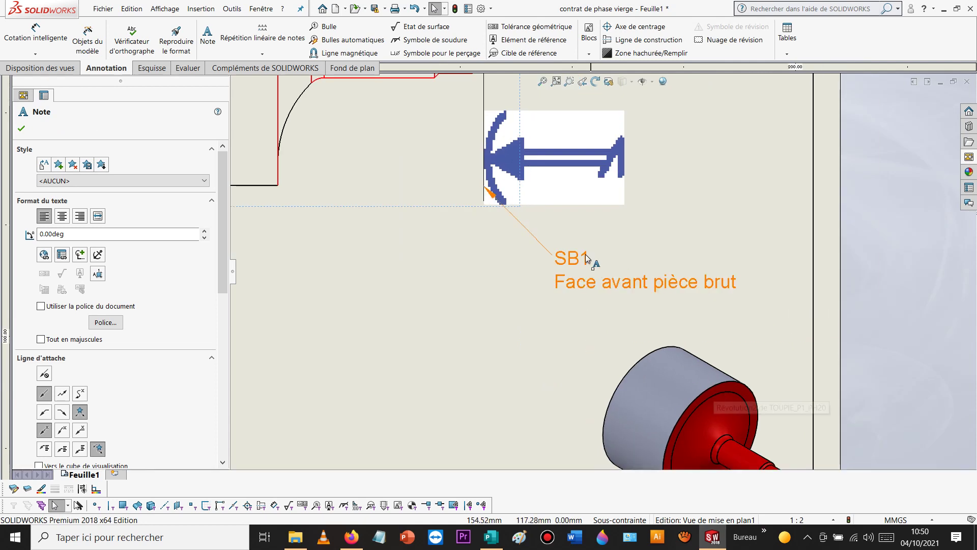
{"action": "double_click", "coordinate": [573, 263]}
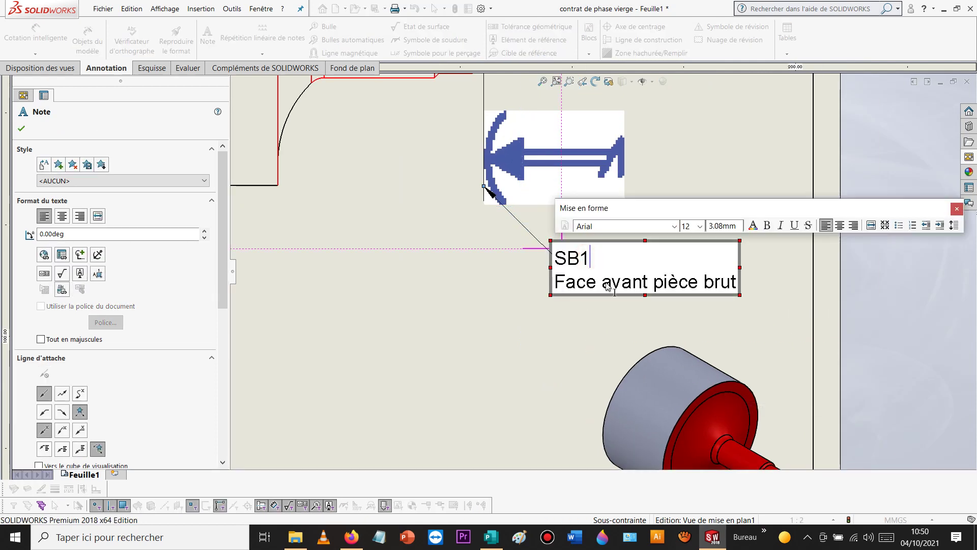
{"action": "left_click", "coordinate": [708, 133]}
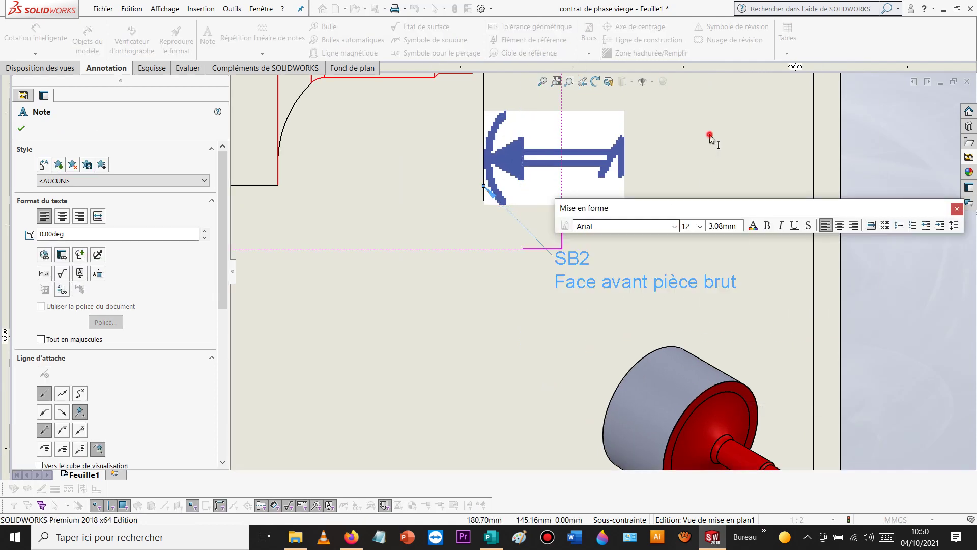
{"action": "scroll", "coordinate": [685, 191], "scroll_direction": "up", "scroll_amount": 7}
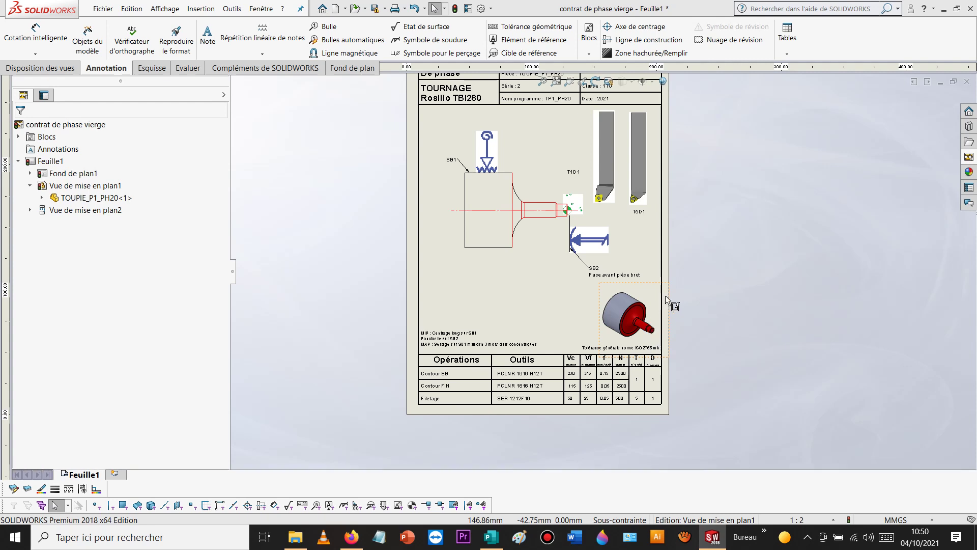
{"action": "key", "text": "alt+Tab"}
{"action": "left_click", "coordinate": [686, 116]}
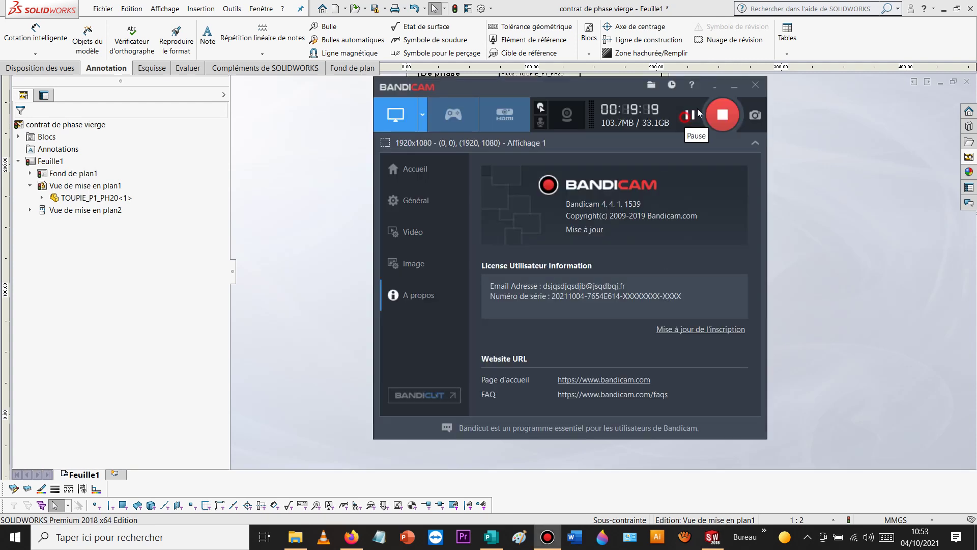
{"action": "left_click", "coordinate": [713, 88]}
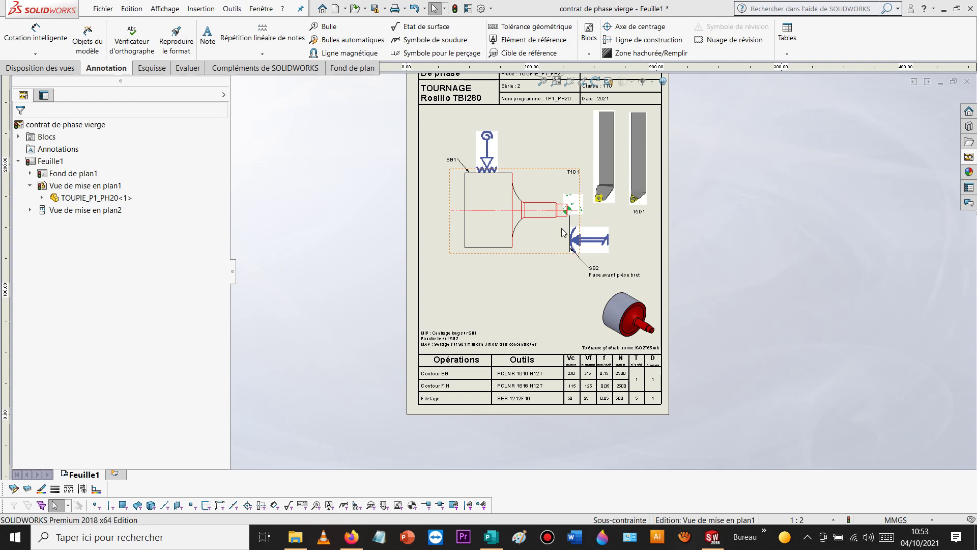
Step: Dimension the horizontal length from the part's front face to the larger shaft diameter, placing it below the shaft
{"action": "scroll", "coordinate": [541, 245], "scroll_direction": "down", "scroll_amount": 4}
{"action": "scroll", "coordinate": [582, 209], "scroll_direction": "up", "scroll_amount": 2}
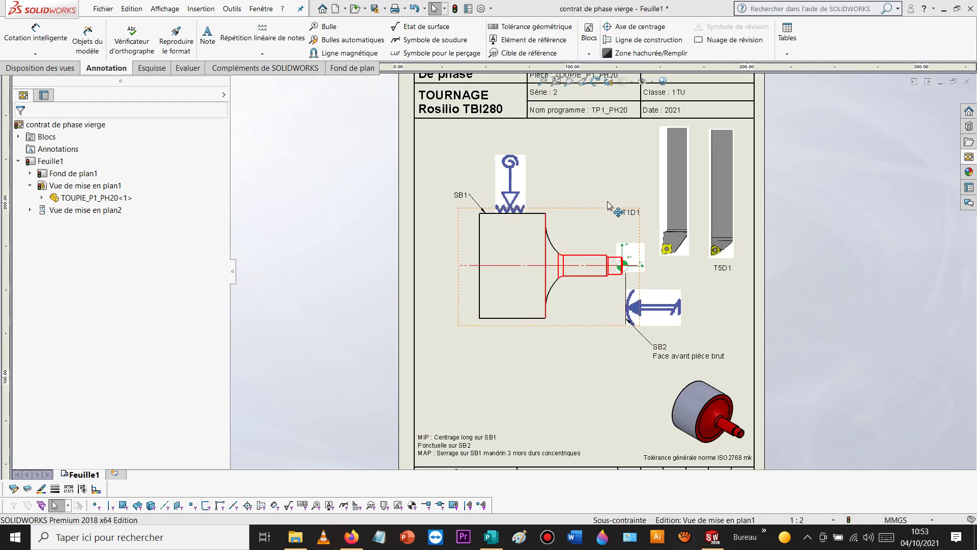
{"action": "left_click", "coordinate": [36, 31]}
{"action": "scroll", "coordinate": [519, 286], "scroll_direction": "down", "scroll_amount": 3}
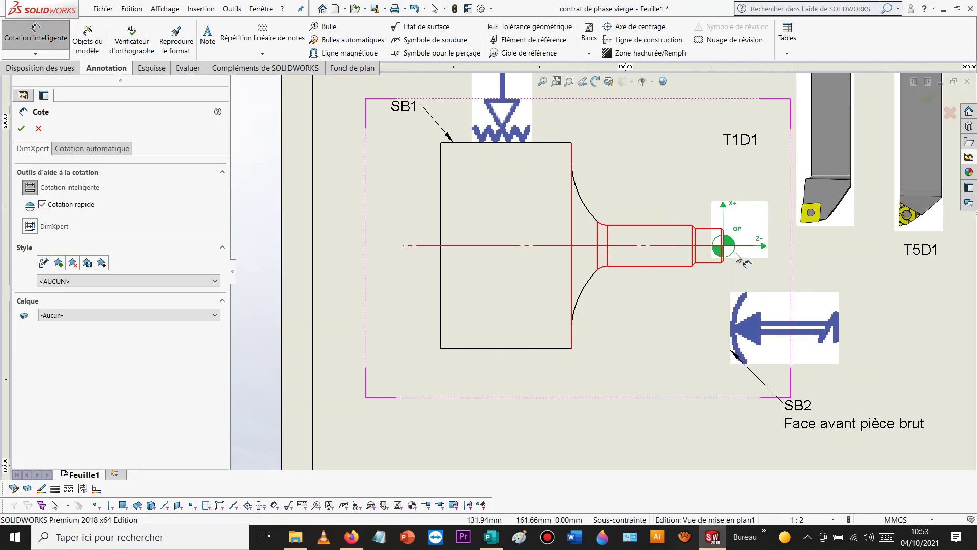
{"action": "scroll", "coordinate": [791, 245], "scroll_direction": "down", "scroll_amount": 2}
{"action": "scroll", "coordinate": [675, 289], "scroll_direction": "down", "scroll_amount": 1}
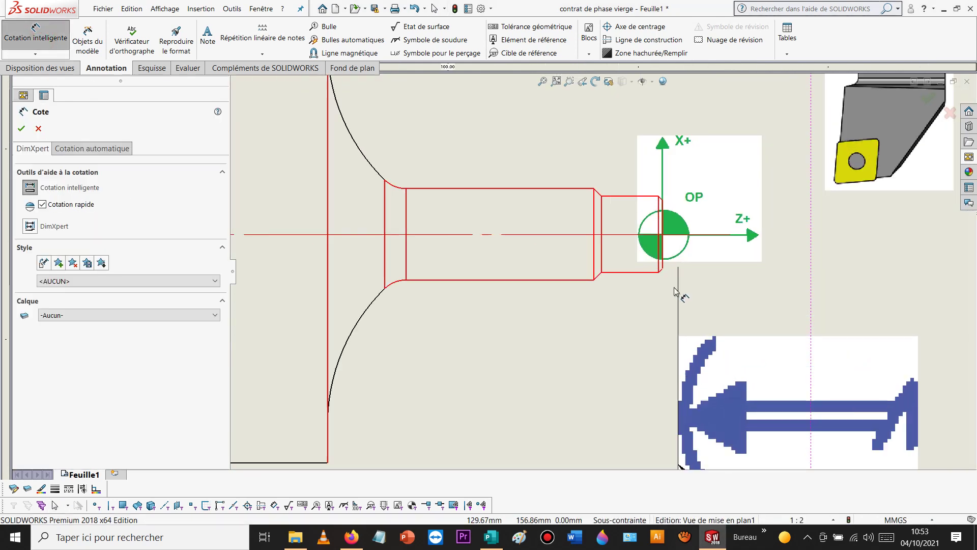
{"action": "scroll", "coordinate": [670, 279], "scroll_direction": "down", "scroll_amount": 2}
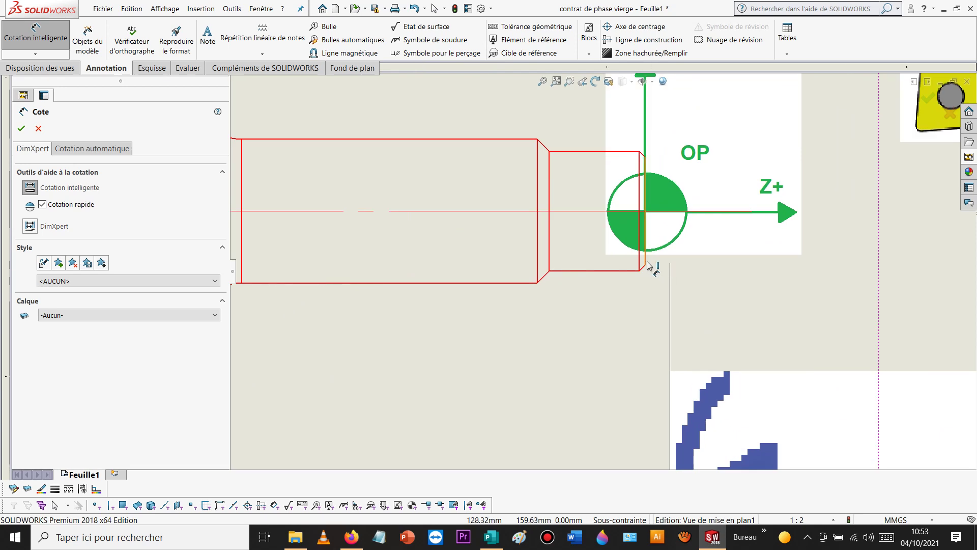
{"action": "left_click", "coordinate": [646, 264]}
{"action": "left_click", "coordinate": [538, 264]}
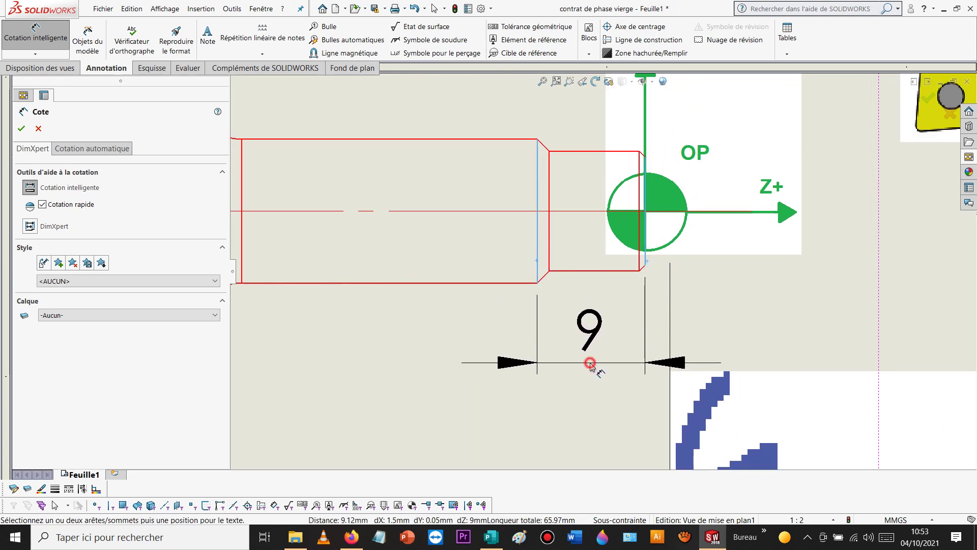
{"action": "left_click", "coordinate": [587, 371]}
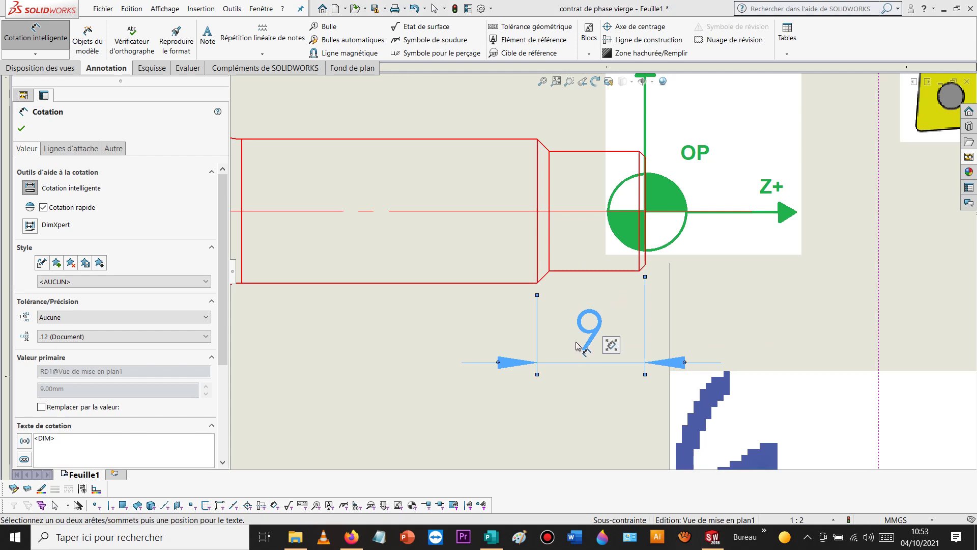
Step: Dimension the length of the larger cylindrical shaft section up to the fillet, placing it below the front-end length dimension
{"action": "scroll", "coordinate": [538, 234], "scroll_direction": "up", "scroll_amount": 2}
{"action": "left_click", "coordinate": [537, 236]}
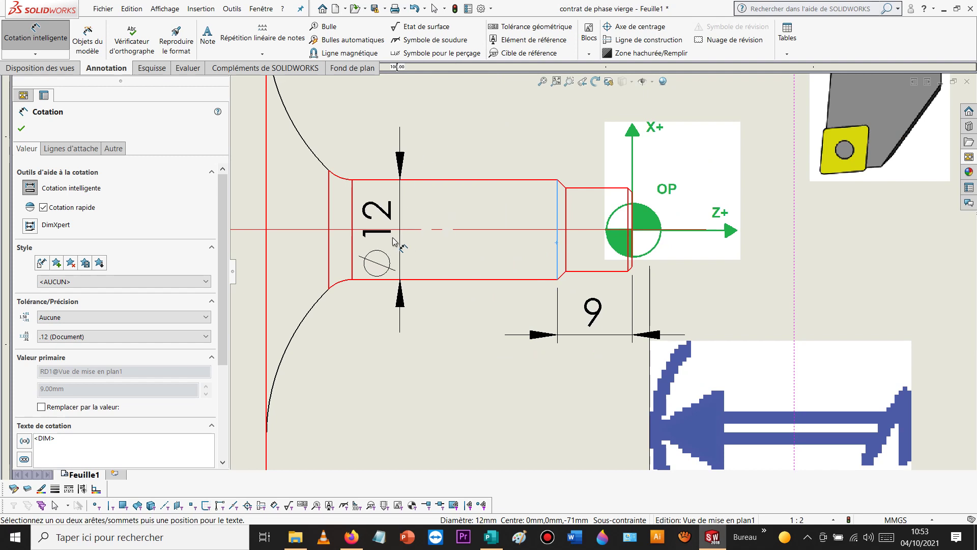
{"action": "left_click", "coordinate": [352, 248]}
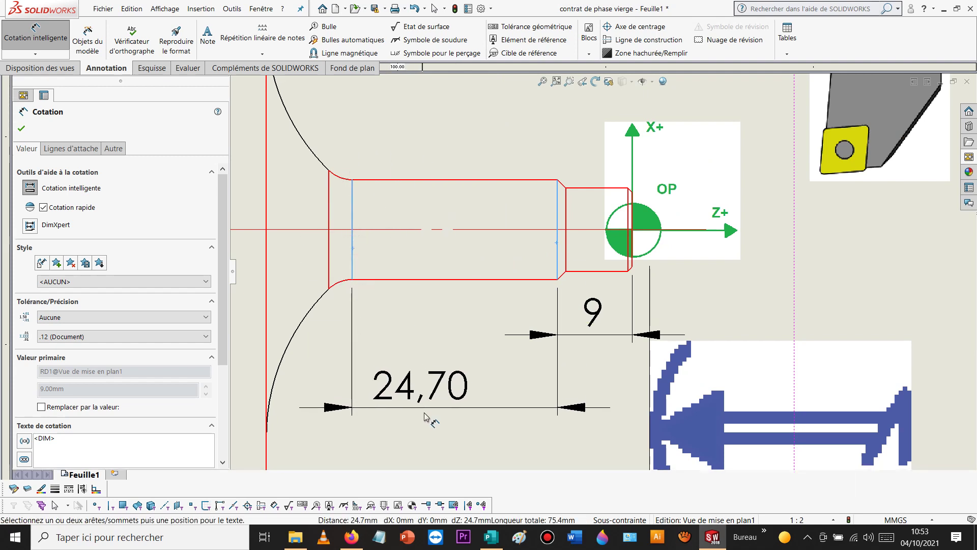
{"action": "left_click", "coordinate": [452, 428]}
{"action": "scroll", "coordinate": [452, 419], "scroll_direction": "up", "scroll_amount": 3}
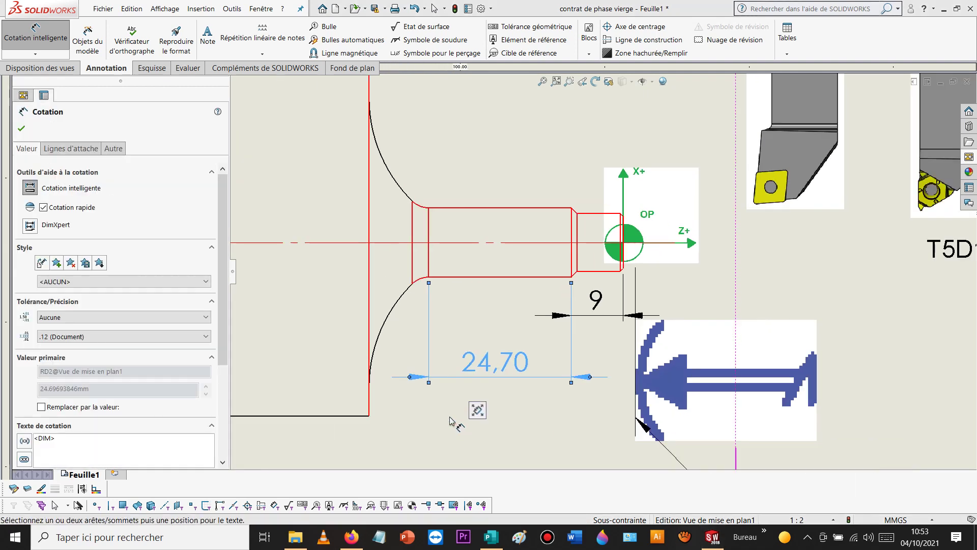
{"action": "scroll", "coordinate": [465, 391], "scroll_direction": "down", "scroll_amount": 2}
{"action": "left_click_drag", "start_coordinate": [601, 294], "coordinate": [607, 385]}
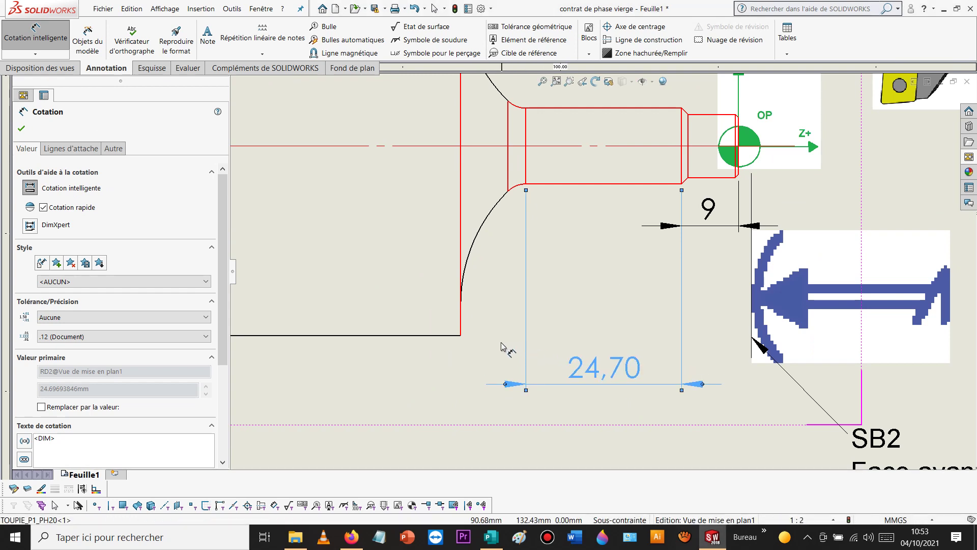
Step: Dimension the distance from the large shoulder face to the start of the cylindrical shaft section, aligned with the shaft length dimension
{"action": "left_click", "coordinate": [461, 308]}
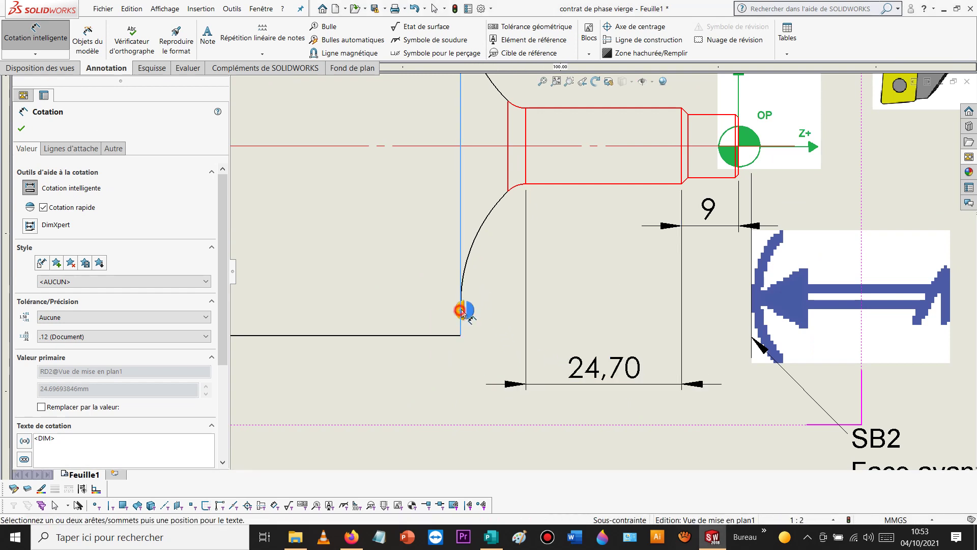
{"action": "left_click", "coordinate": [525, 172]}
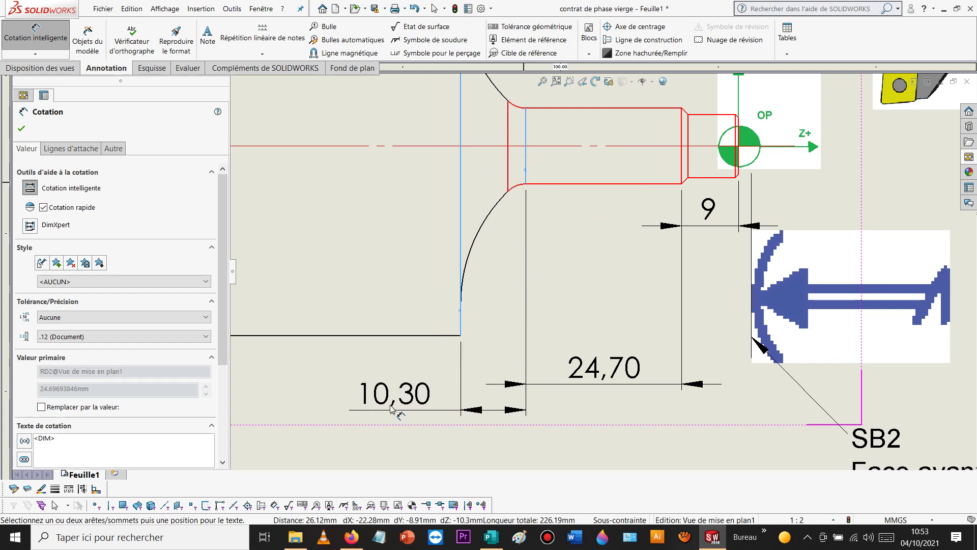
{"action": "left_click", "coordinate": [366, 391]}
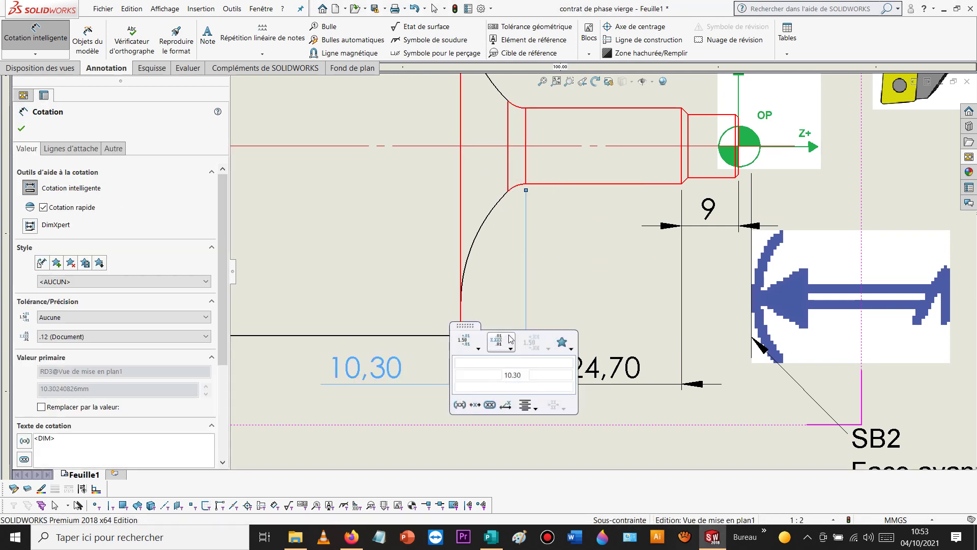
Step: Dimension the fillet radius at the shaft's base, with its text horizontal on a broken leader, and place it below the shaft
{"action": "left_click", "coordinate": [514, 191]}
{"action": "left_click", "coordinate": [589, 276]}
{"action": "left_click", "coordinate": [77, 149]}
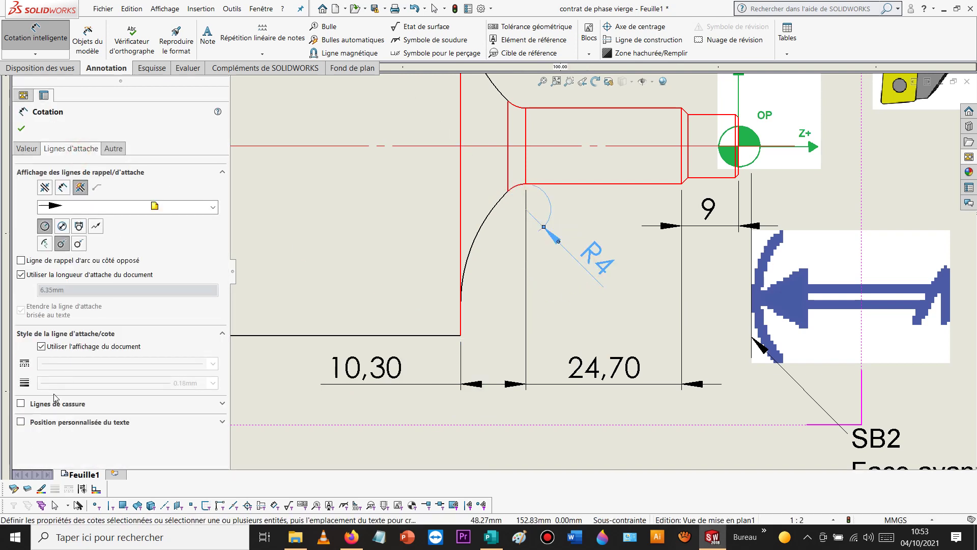
{"action": "left_click", "coordinate": [55, 422]}
{"action": "left_click", "coordinate": [56, 438]}
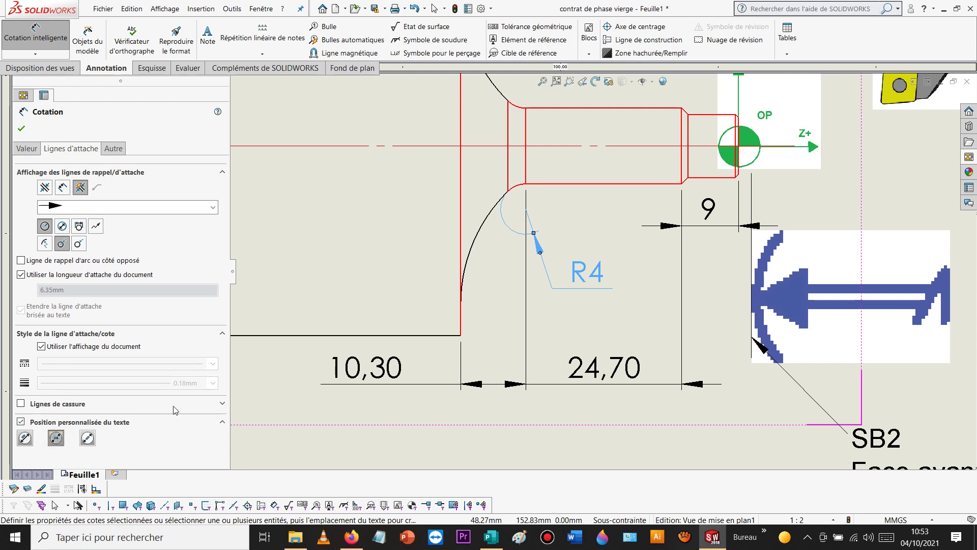
{"action": "mouse_move", "coordinate": [582, 278]}
{"action": "left_mouse_down"}
{"action": "mouse_move", "coordinate": [600, 272]}
{"action": "mouse_move", "coordinate": [608, 255]}
{"action": "mouse_move", "coordinate": [583, 258]}
{"action": "left_mouse_up"}
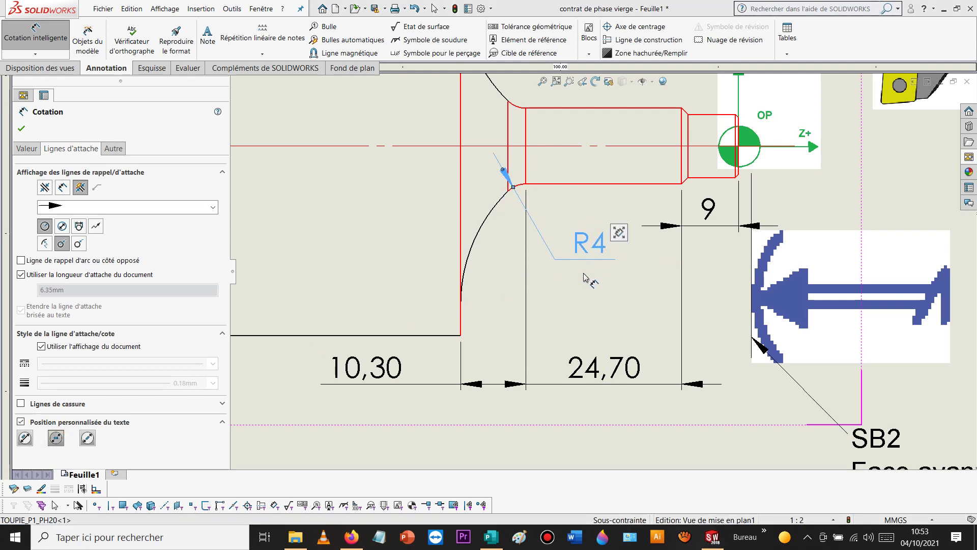
{"action": "left_click", "coordinate": [494, 428]}
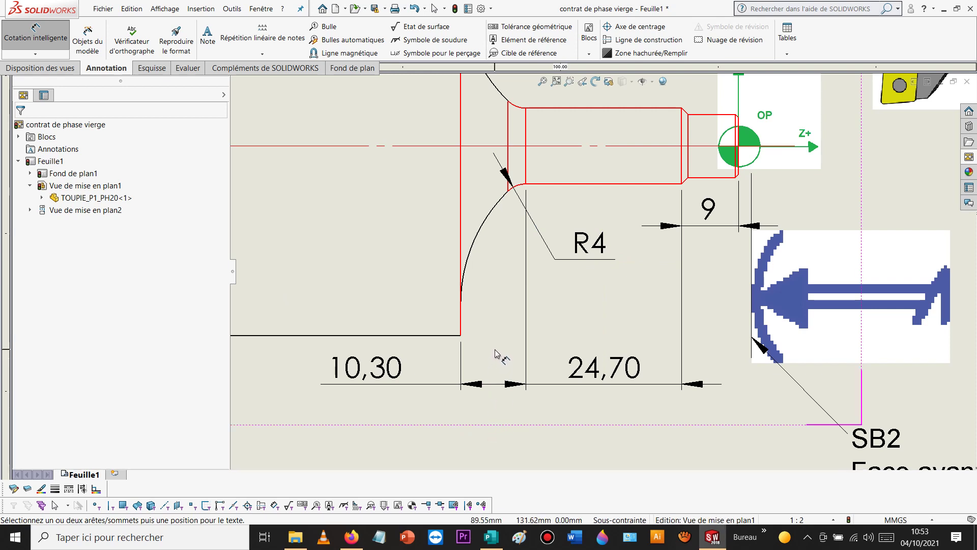
Step: Dimension the diameter of the shaft's small front end, placing it above the shaft with horizontal text on a broken leader
{"action": "scroll", "coordinate": [616, 347], "scroll_direction": "down", "scroll_amount": 2}
{"action": "scroll", "coordinate": [610, 255], "scroll_direction": "up", "scroll_amount": 5}
{"action": "scroll", "coordinate": [608, 167], "scroll_direction": "down", "scroll_amount": 4}
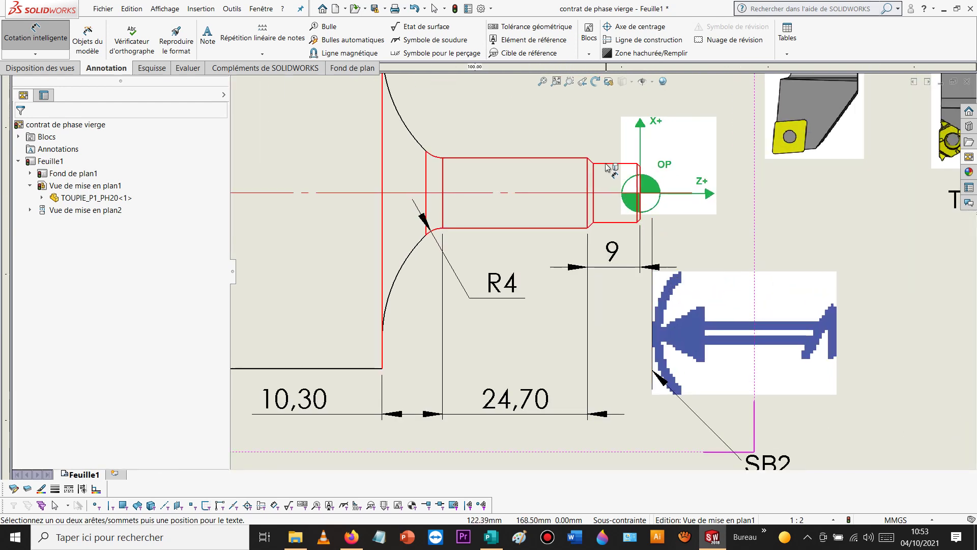
{"action": "left_click", "coordinate": [607, 167]}
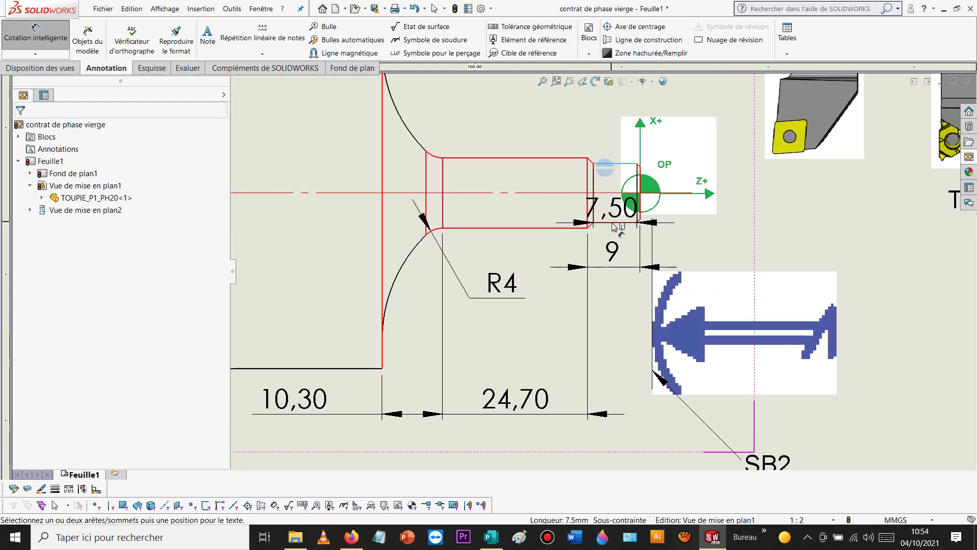
{"action": "left_click", "coordinate": [612, 223]}
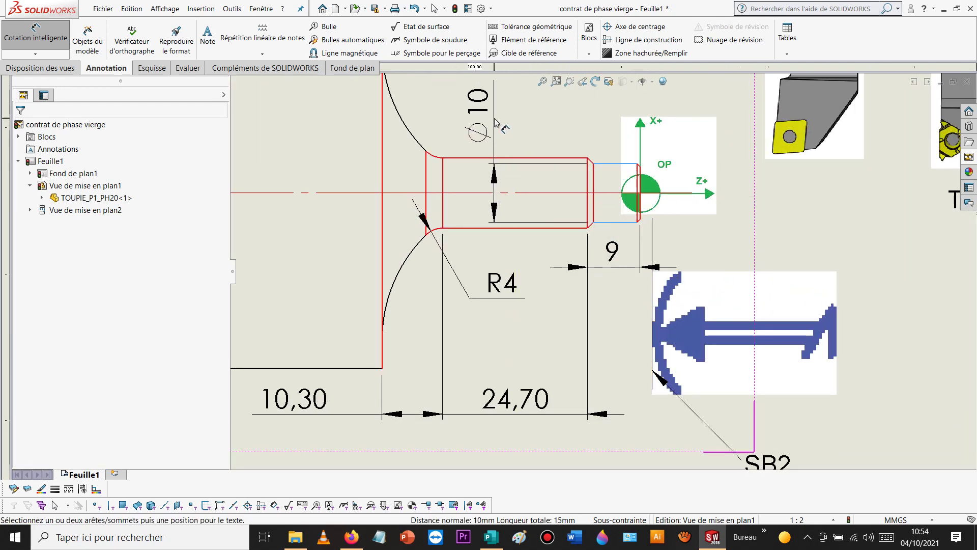
{"action": "left_click", "coordinate": [494, 118]}
{"action": "left_click", "coordinate": [70, 148]}
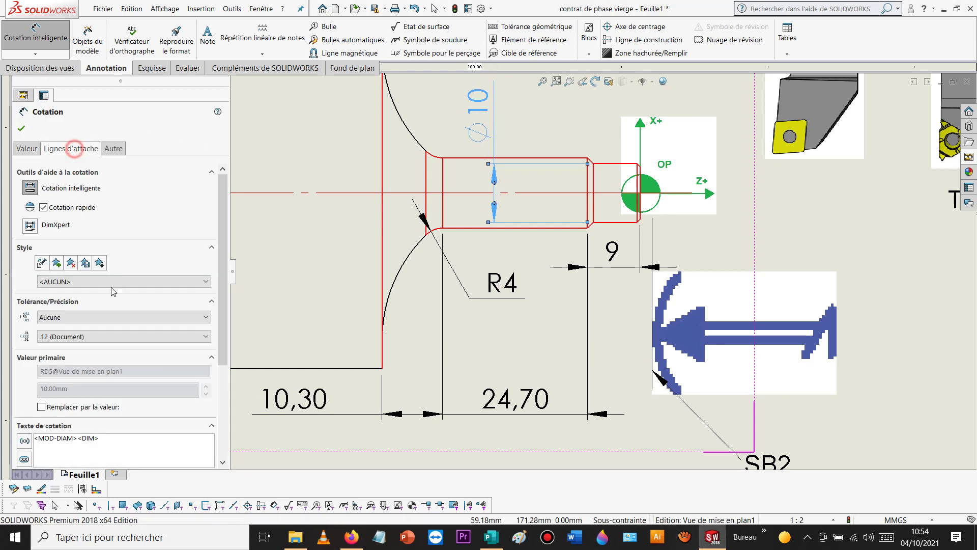
{"action": "left_click", "coordinate": [21, 455]}
{"action": "left_click", "coordinate": [56, 441]}
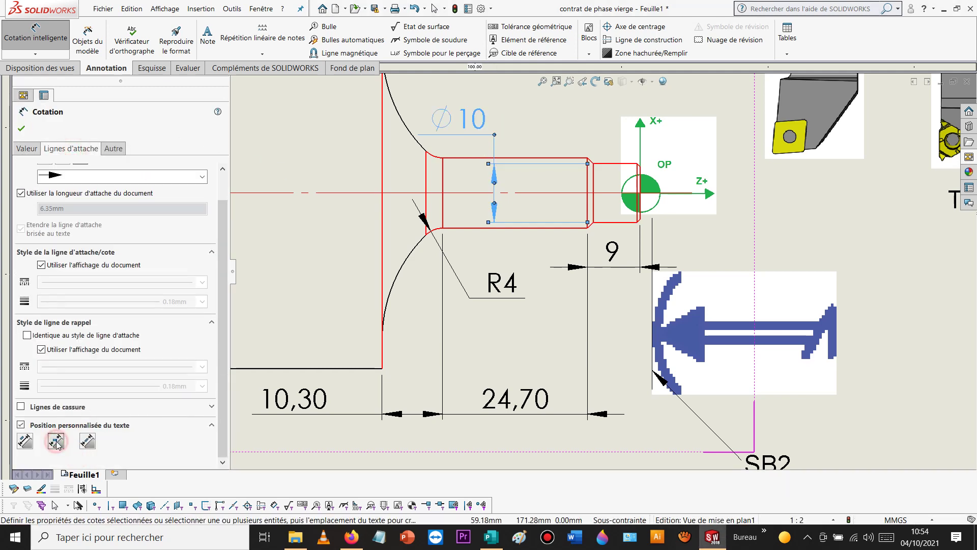
Step: Enable the value override on the front-end diameter dimension and replace its dimension text with M10
{"action": "left_click", "coordinate": [27, 149]}
{"action": "left_click", "coordinate": [41, 377]}
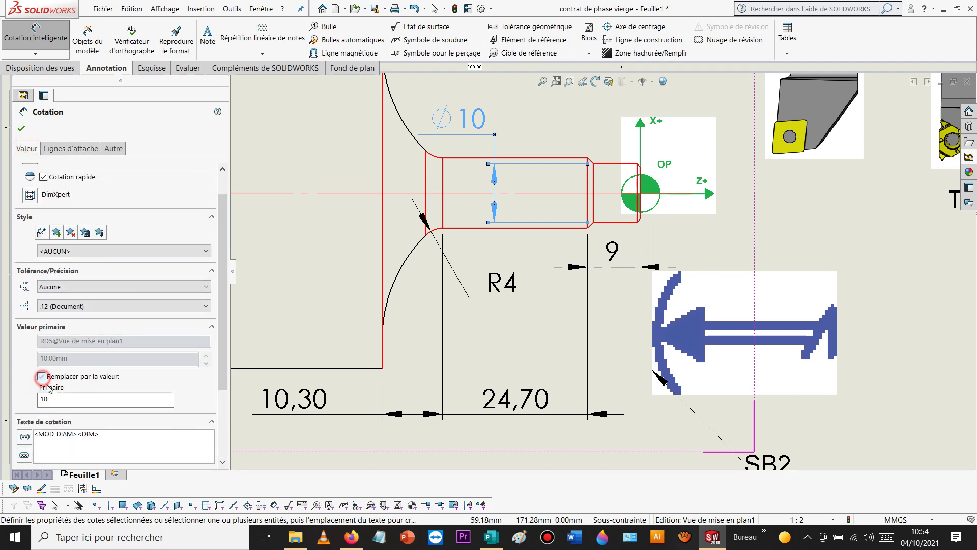
{"action": "double_click", "coordinate": [77, 403]}
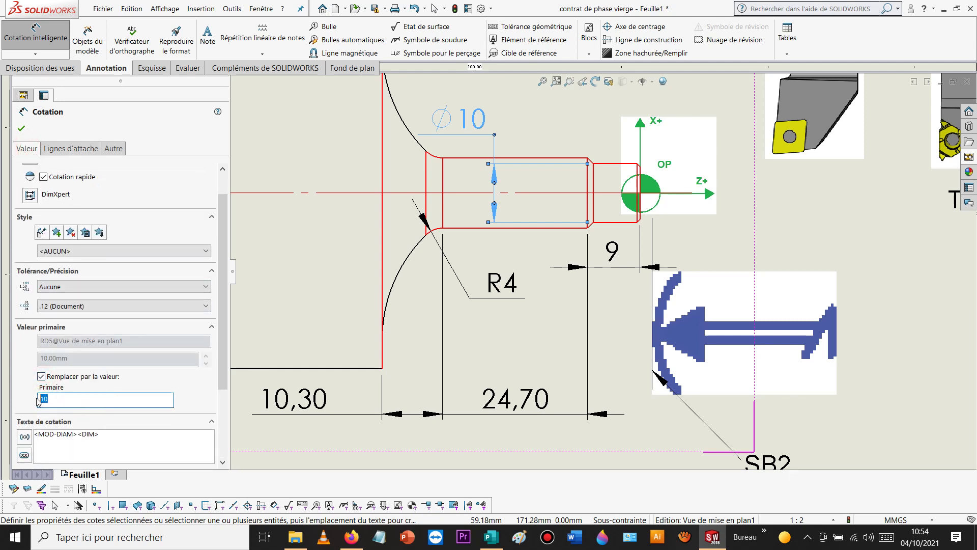
{"action": "left_click_drag", "start_coordinate": [122, 437], "coordinate": [35, 441]}
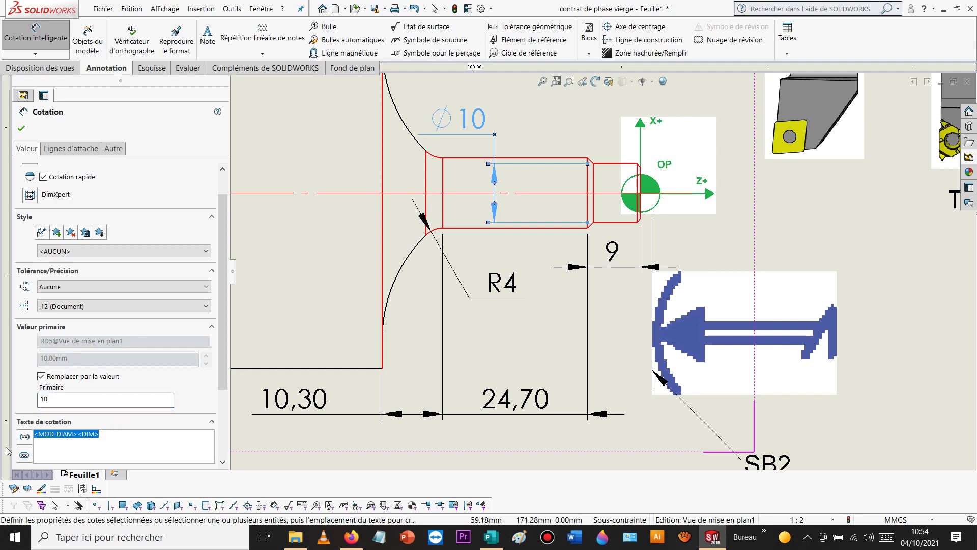
{"action": "type", "text": "M10"}
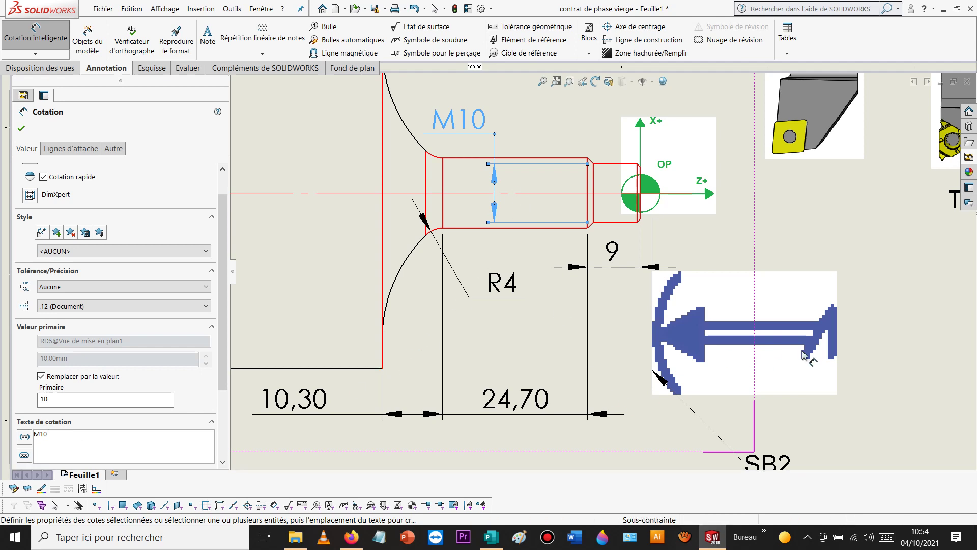
{"action": "left_click", "coordinate": [908, 286]}
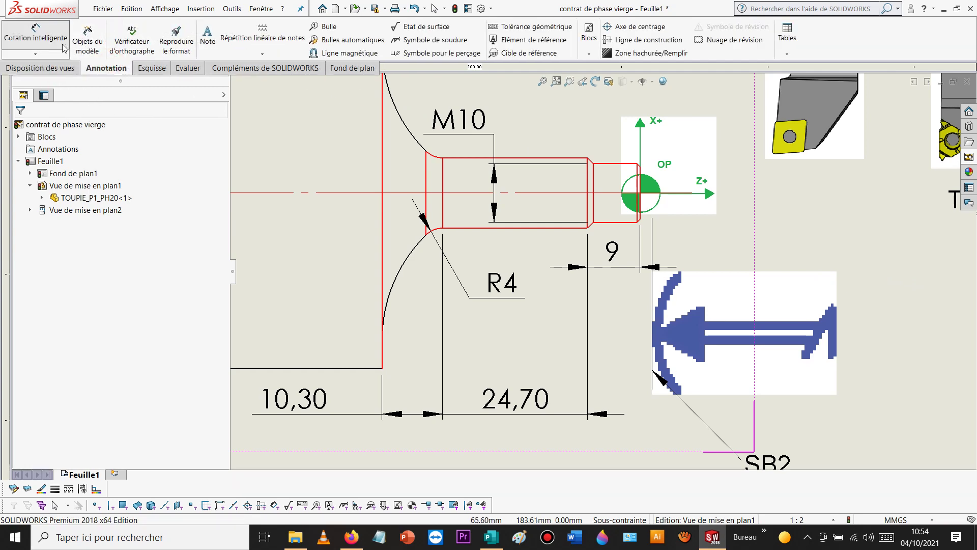
Step: Dimension the diameter of the larger cylindrical shaft section, placing the text above the shaft beside the M10 dimension
{"action": "left_click", "coordinate": [65, 48]}
{"action": "left_click", "coordinate": [512, 159]}
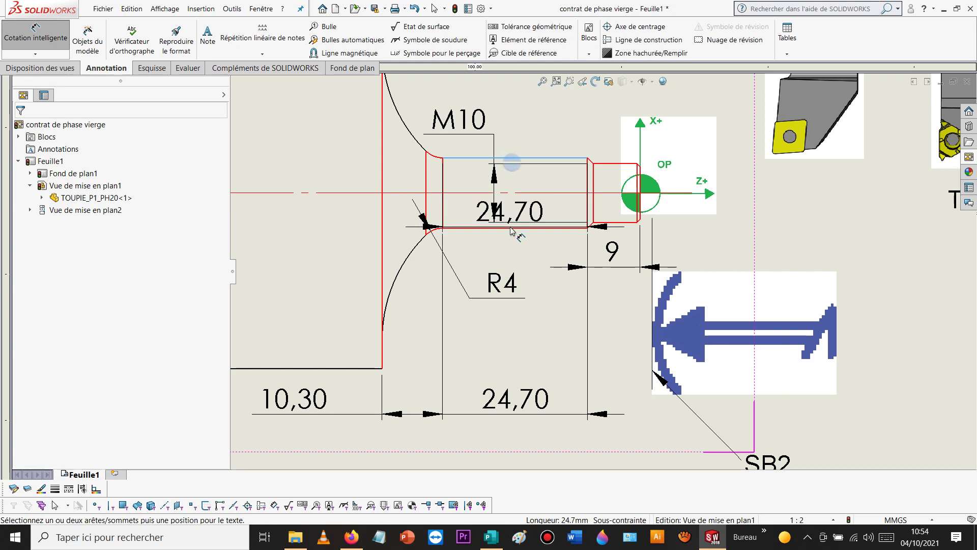
{"action": "left_click", "coordinate": [512, 228]}
{"action": "scroll", "coordinate": [560, 204], "scroll_direction": "up", "scroll_amount": 3}
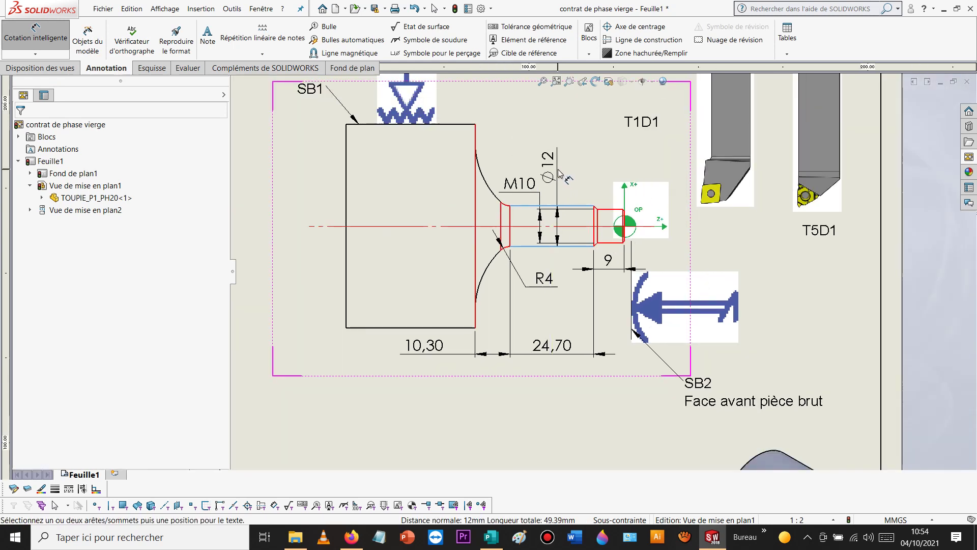
{"action": "left_click", "coordinate": [560, 170]}
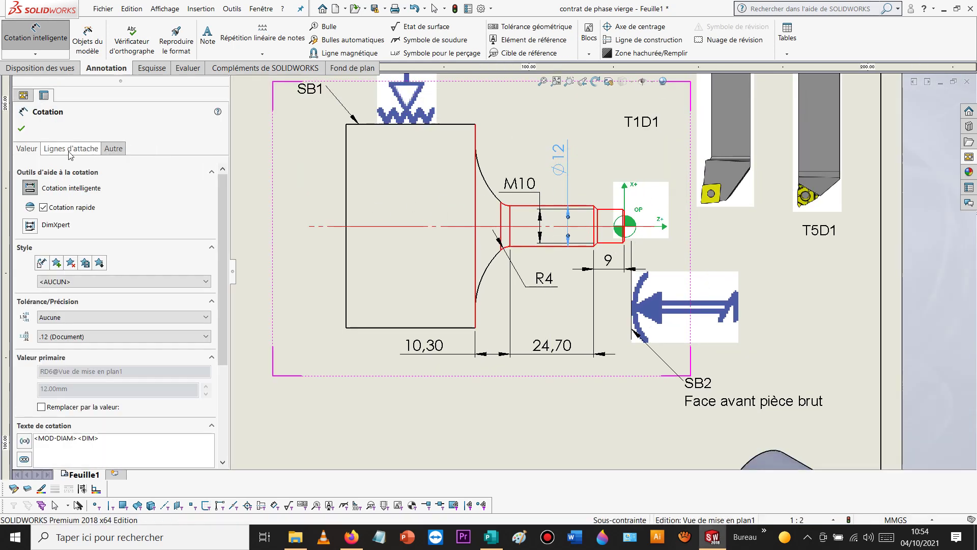
Step: Set the tolerance type of the larger shaft section's diameter dimension to Ajustement and try to define its shaft fit
{"action": "left_click", "coordinate": [99, 317]}
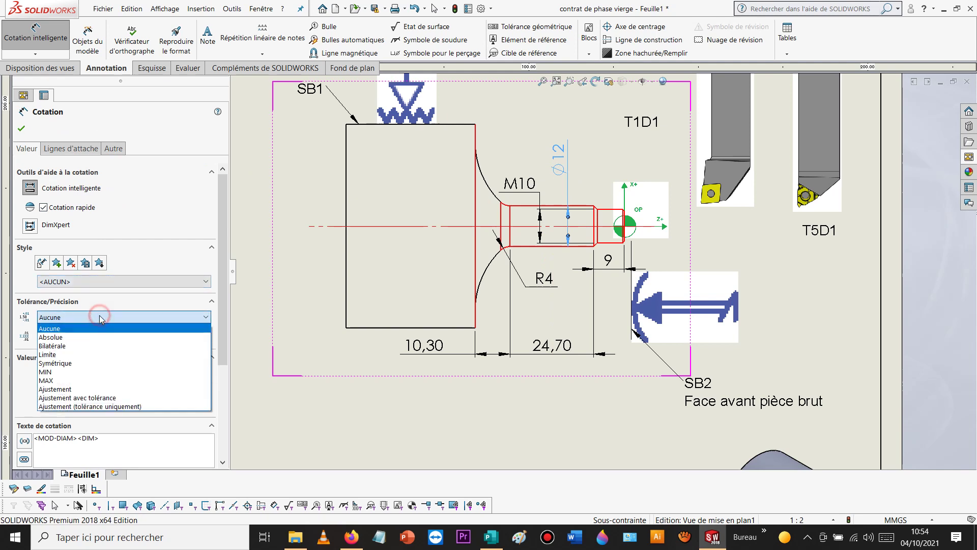
{"action": "left_click", "coordinate": [81, 389]}
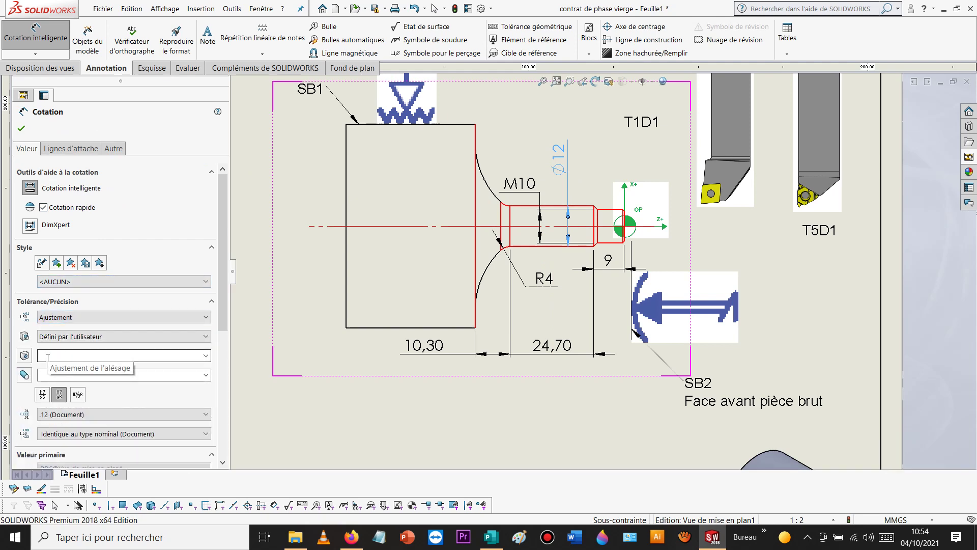
{"action": "left_click", "coordinate": [53, 374]}
{"action": "left_click", "coordinate": [24, 376]}
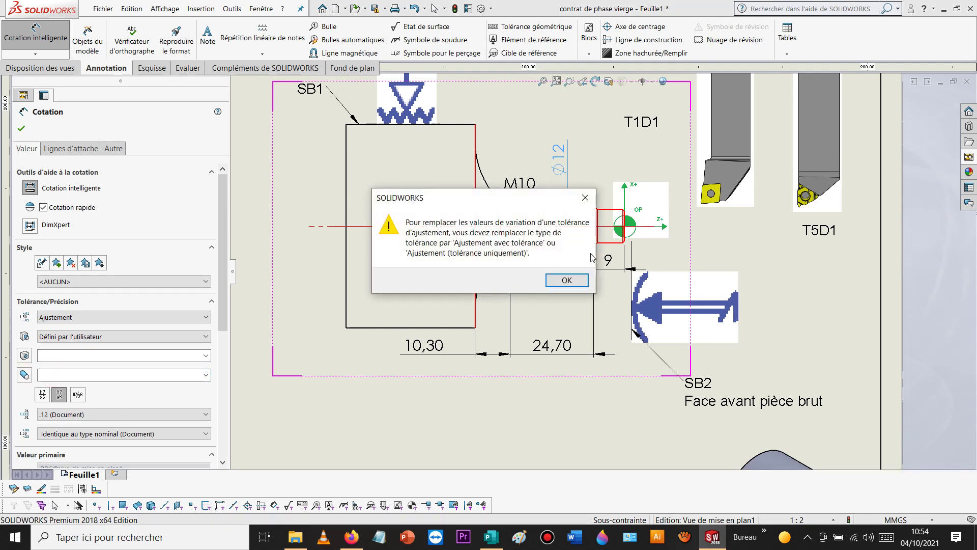
{"action": "left_click", "coordinate": [578, 288]}
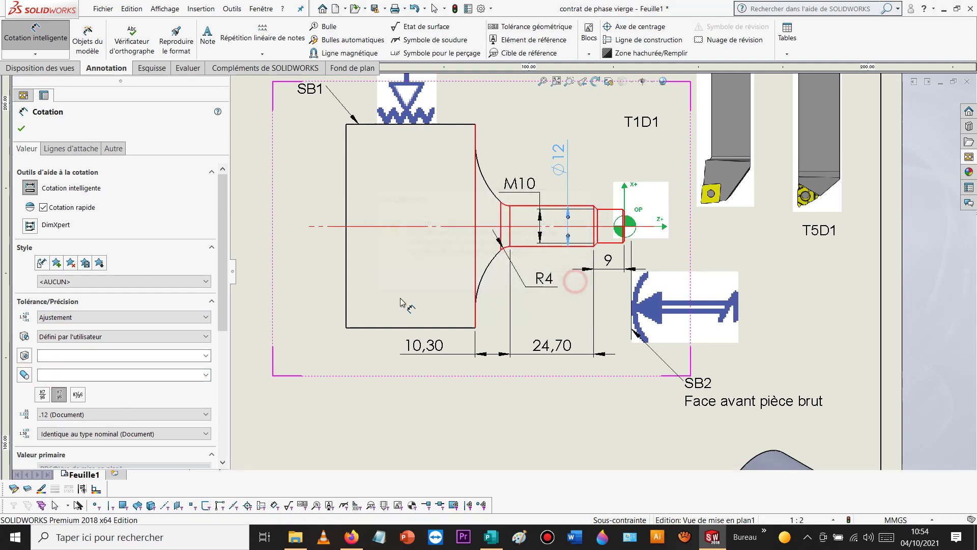
{"action": "left_click", "coordinate": [25, 376]}
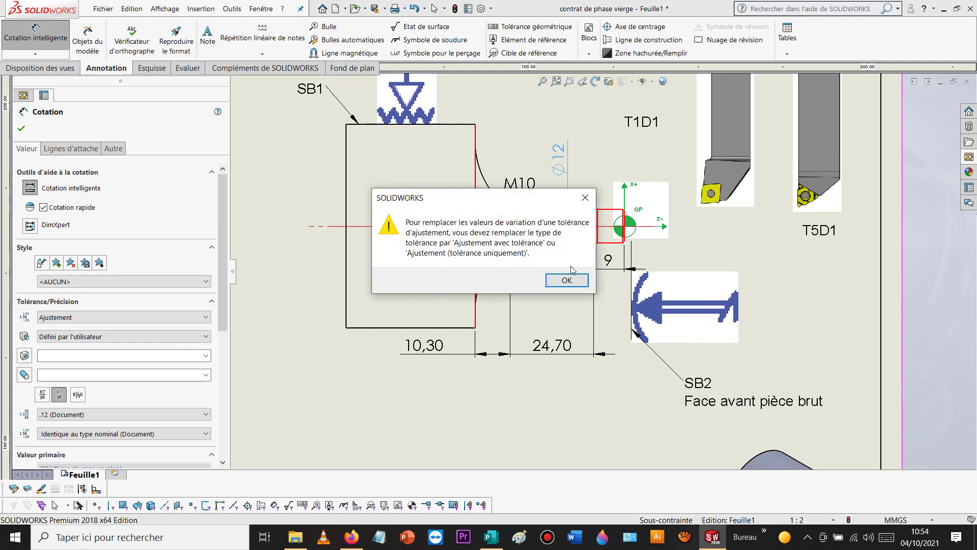
{"action": "left_click", "coordinate": [566, 280]}
{"action": "left_click", "coordinate": [157, 339]}
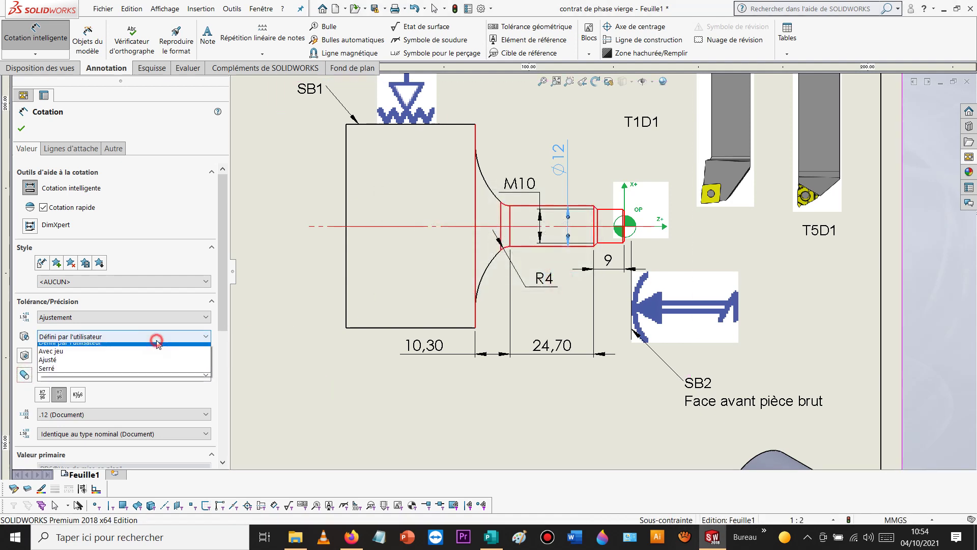
{"action": "left_click", "coordinate": [147, 364]}
{"action": "left_click", "coordinate": [152, 338]}
{"action": "left_click", "coordinate": [143, 357]}
{"action": "left_click", "coordinate": [56, 375]}
Step: Enable the value override on the larger shaft section's diameter dimension and append f7 to its dimension text
{"action": "scroll", "coordinate": [114, 370], "scroll_direction": "down", "scroll_amount": 5}
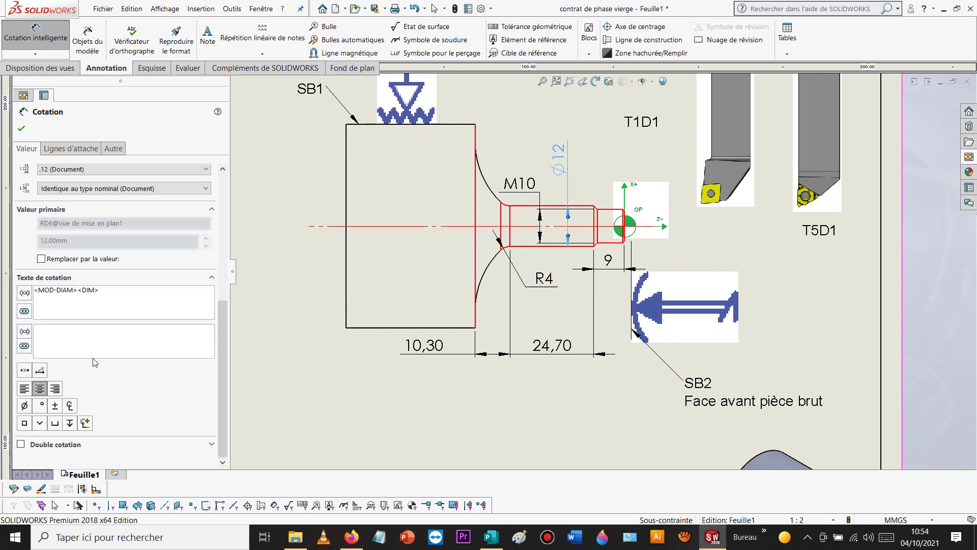
{"action": "left_click", "coordinate": [42, 260]}
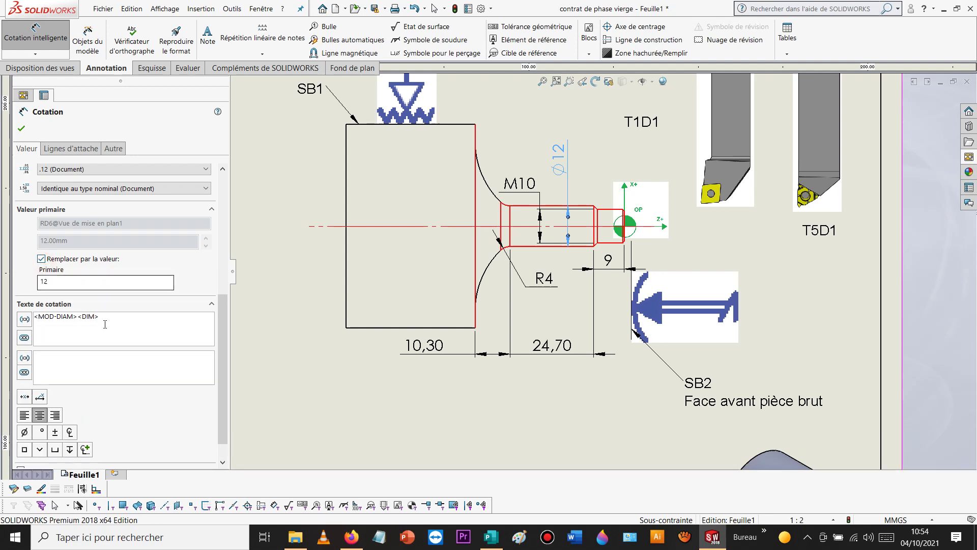
{"action": "left_click_drag", "start_coordinate": [111, 321], "coordinate": [10, 320]}
{"action": "left_click_drag", "start_coordinate": [114, 317], "coordinate": [96, 320]}
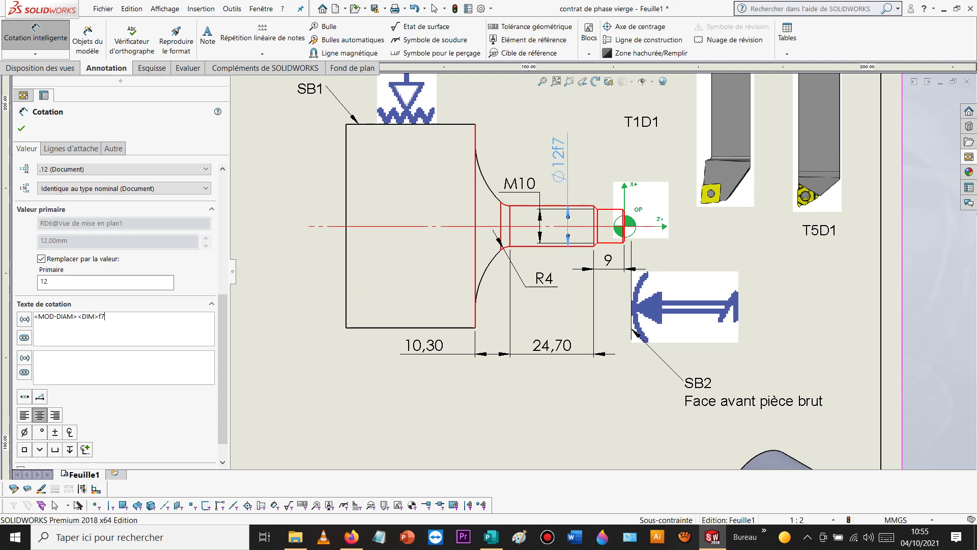
Step: Set the 12f7 diameter dimension to horizontal text on a broken leader and accept the dimension
{"action": "left_click", "coordinate": [80, 151]}
{"action": "left_click", "coordinate": [72, 444]}
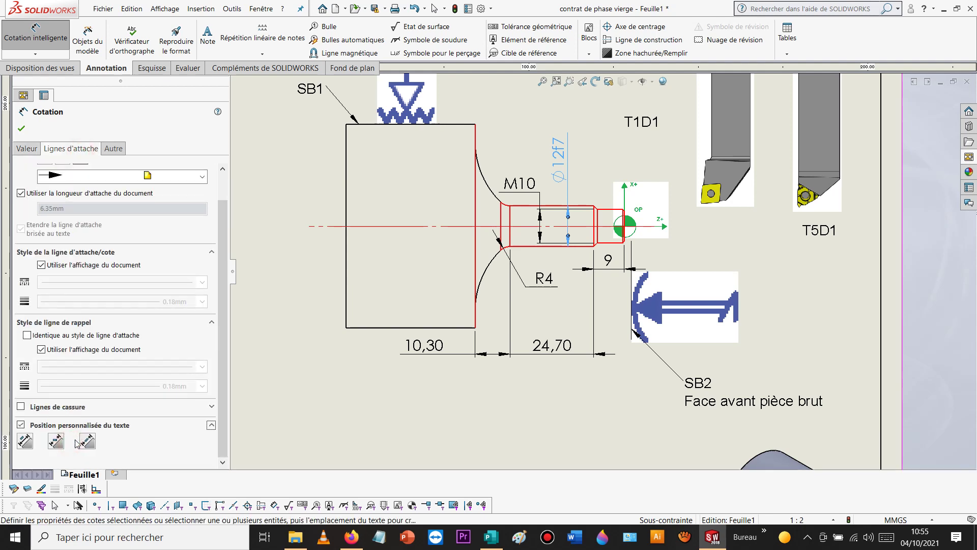
{"action": "left_click", "coordinate": [57, 441]}
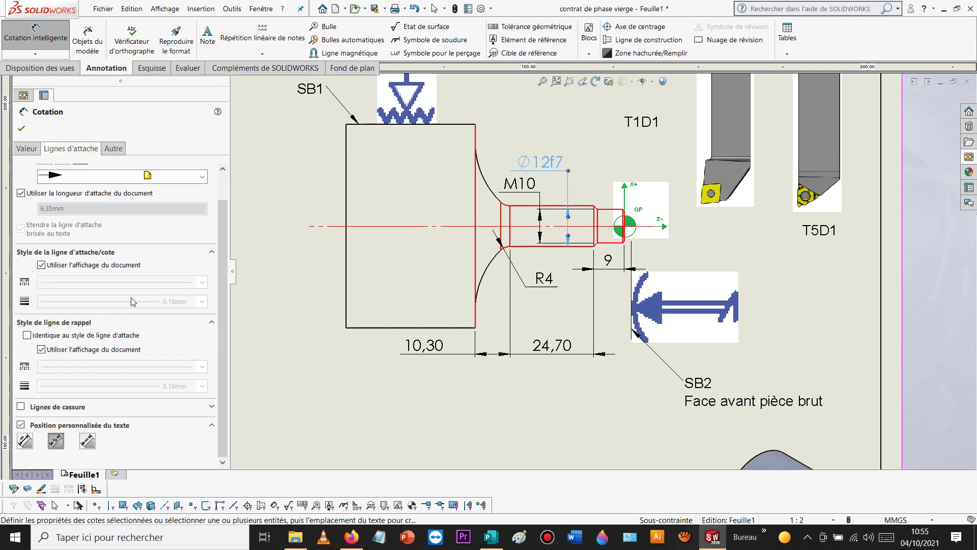
{"action": "left_click", "coordinate": [26, 129]}
{"action": "scroll", "coordinate": [612, 265], "scroll_direction": "up", "scroll_amount": 3}
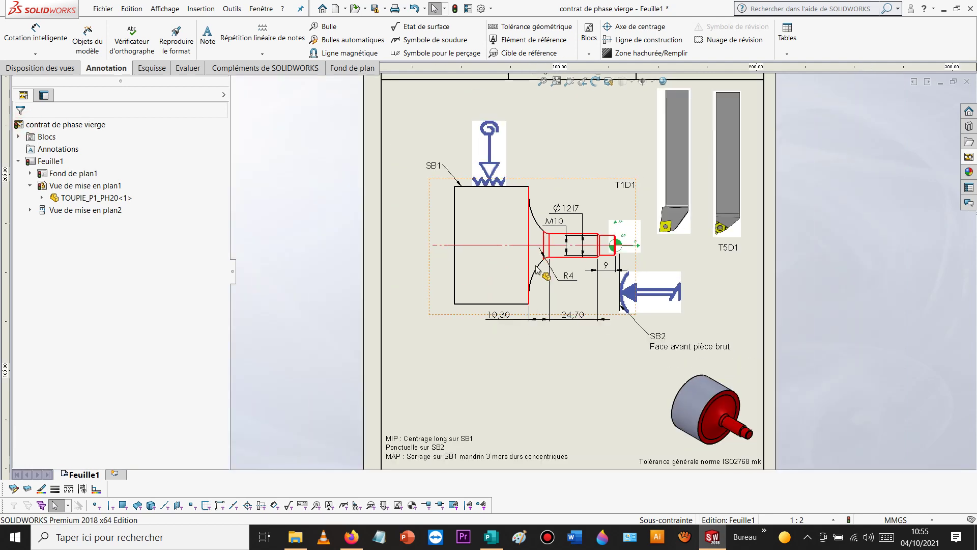
{"action": "scroll", "coordinate": [612, 230], "scroll_direction": "down", "scroll_amount": 2}
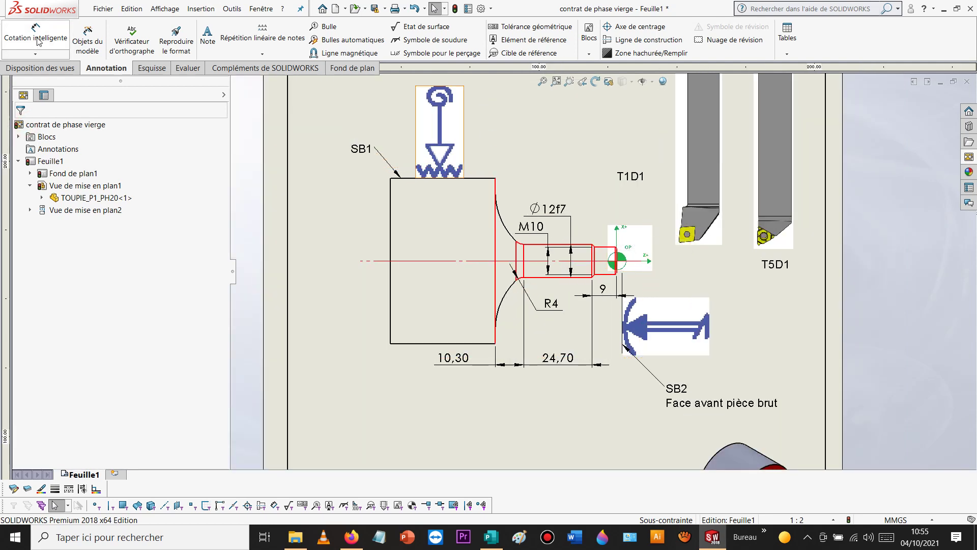
{"action": "scroll", "coordinate": [620, 297], "scroll_direction": "down", "scroll_amount": 3}
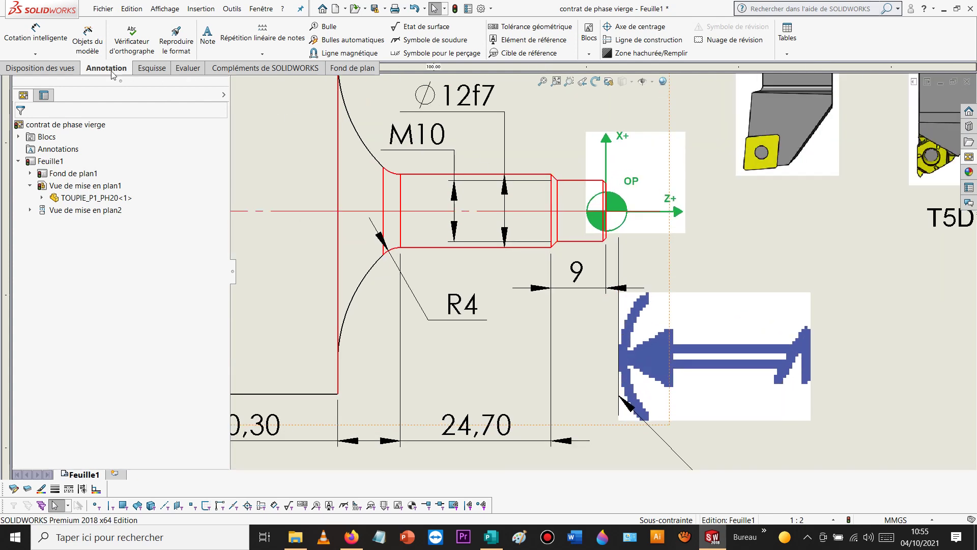
{"action": "left_click", "coordinate": [23, 25]}
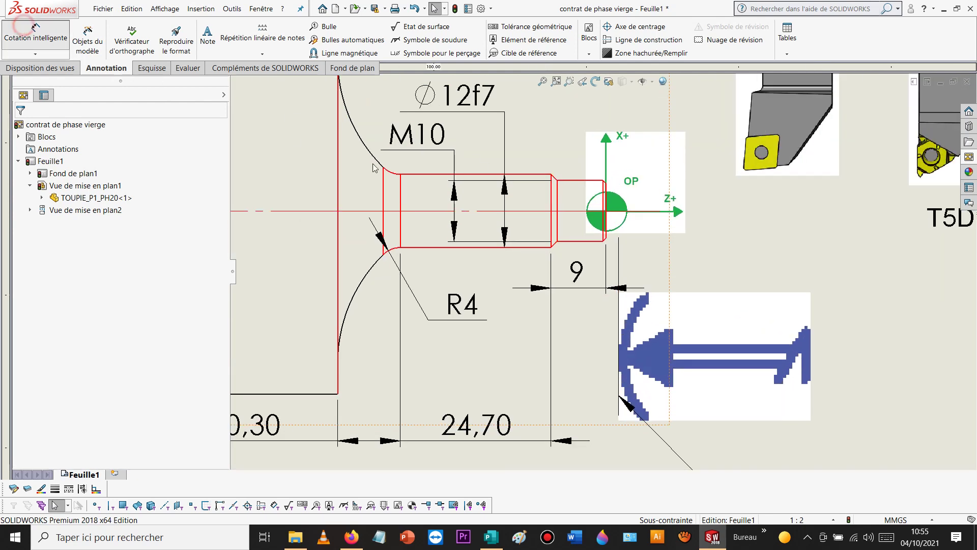
{"action": "left_click", "coordinate": [555, 178]}
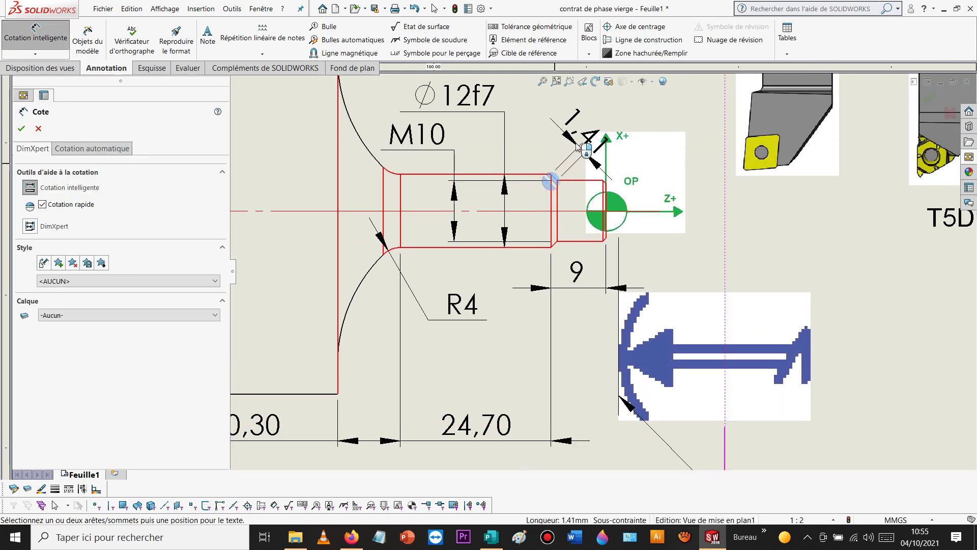
{"action": "scroll", "coordinate": [583, 144], "scroll_direction": "up", "scroll_amount": 2}
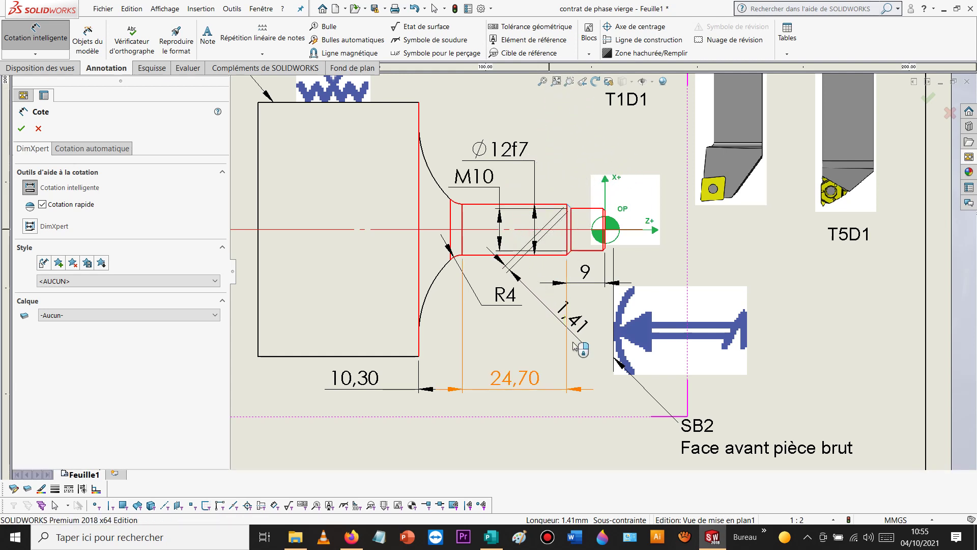
{"action": "scroll", "coordinate": [563, 448], "scroll_direction": "up", "scroll_amount": 3}
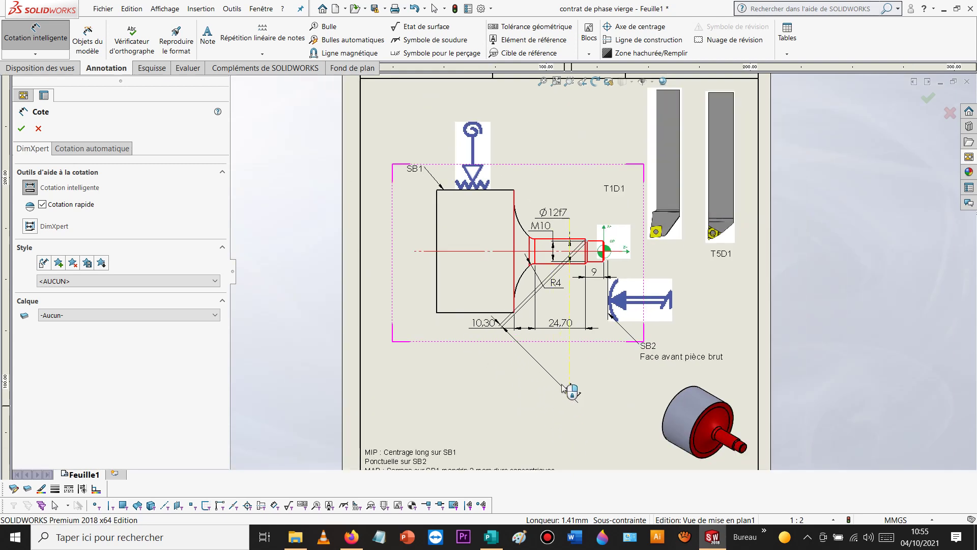
{"action": "key", "text": "Escape"}
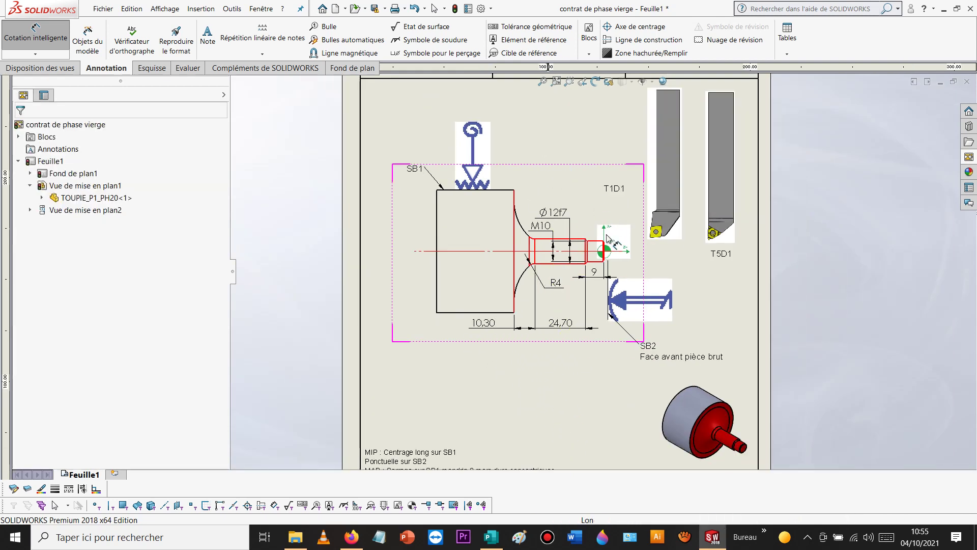
Step: Dimension the axial length of the chamfer between the 12f7 section and the front end, placing it above the 12f7 dimension
{"action": "scroll", "coordinate": [584, 247], "scroll_direction": "down", "scroll_amount": 5}
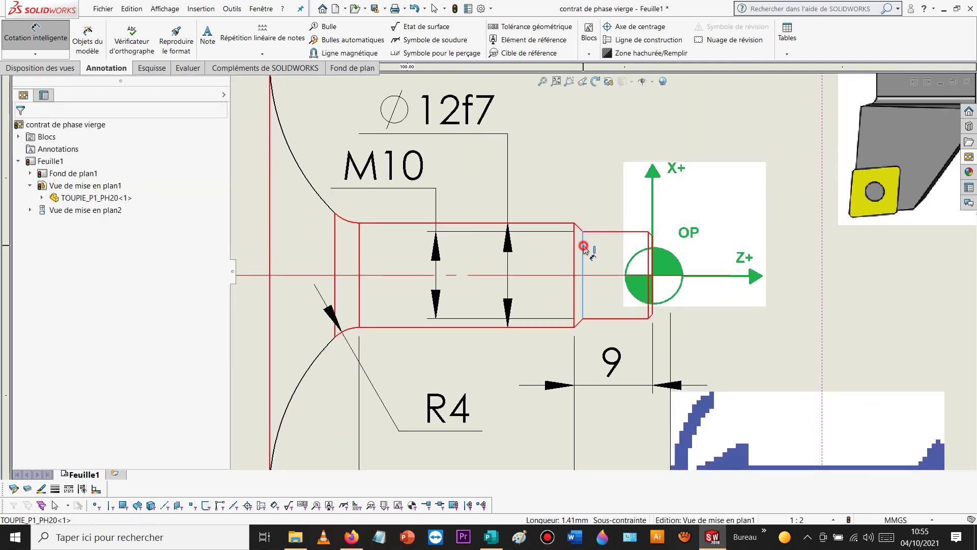
{"action": "left_click", "coordinate": [576, 246]}
{"action": "left_click", "coordinate": [583, 276]}
{"action": "scroll", "coordinate": [642, 351], "scroll_direction": "up", "scroll_amount": 2}
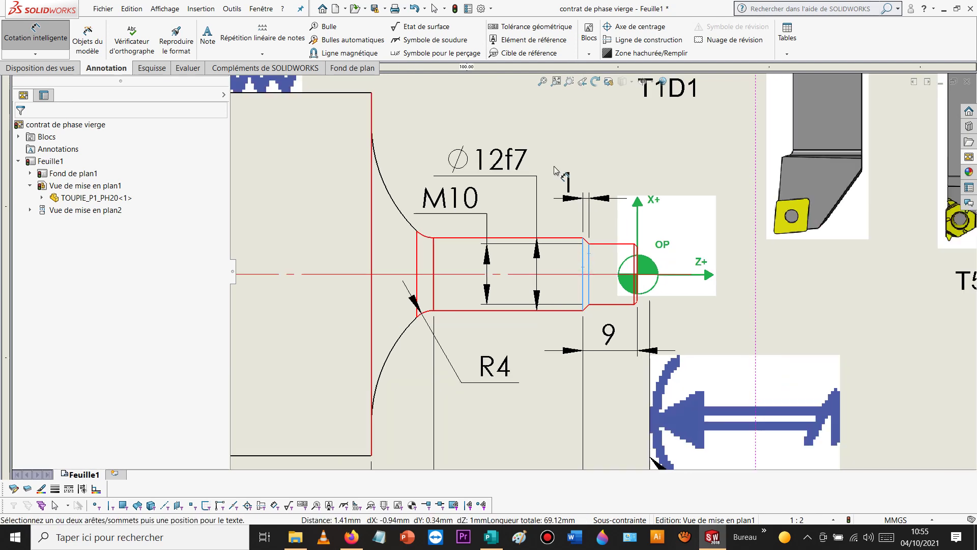
{"action": "left_click", "coordinate": [459, 163]}
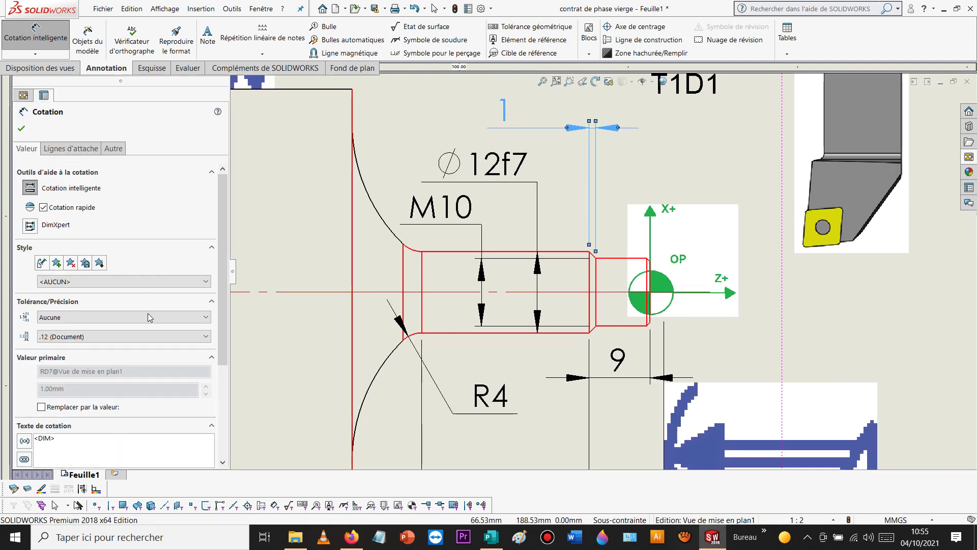
Step: Append "à 45" and a degree symbol to the chamfer dimension's text and accept the dimension
{"action": "left_click", "coordinate": [94, 437]}
{"action": "type", "text": "à "}
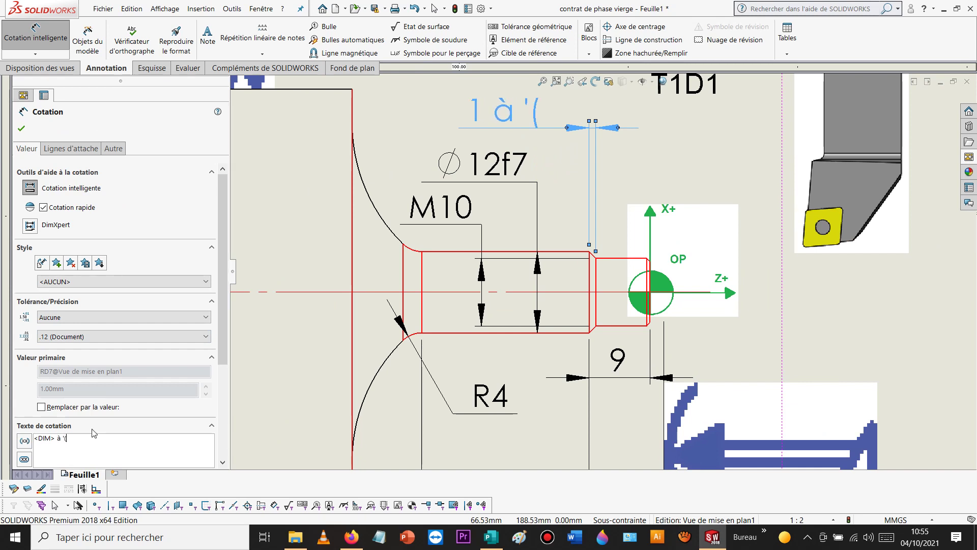
{"action": "type", "text": "45"}
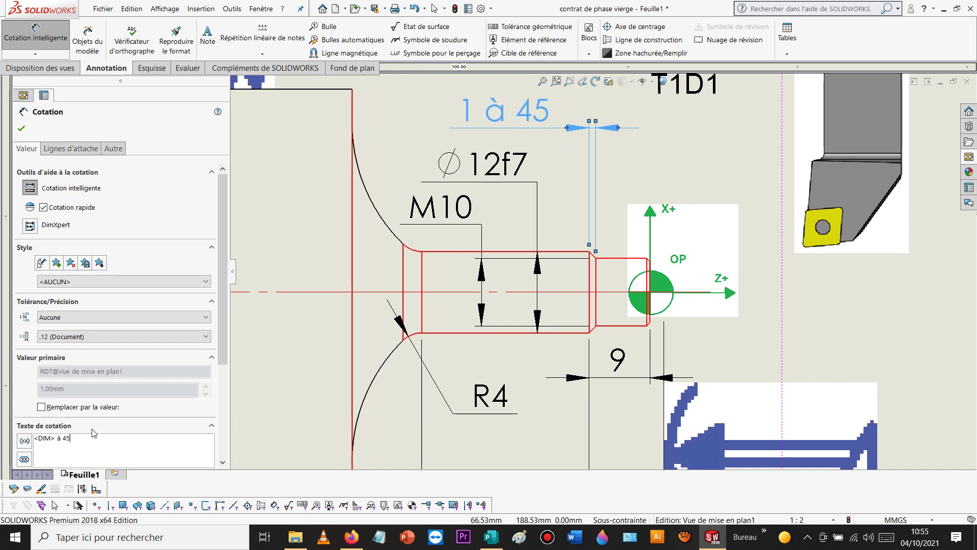
{"action": "scroll", "coordinate": [226, 269], "scroll_direction": "down", "scroll_amount": 5}
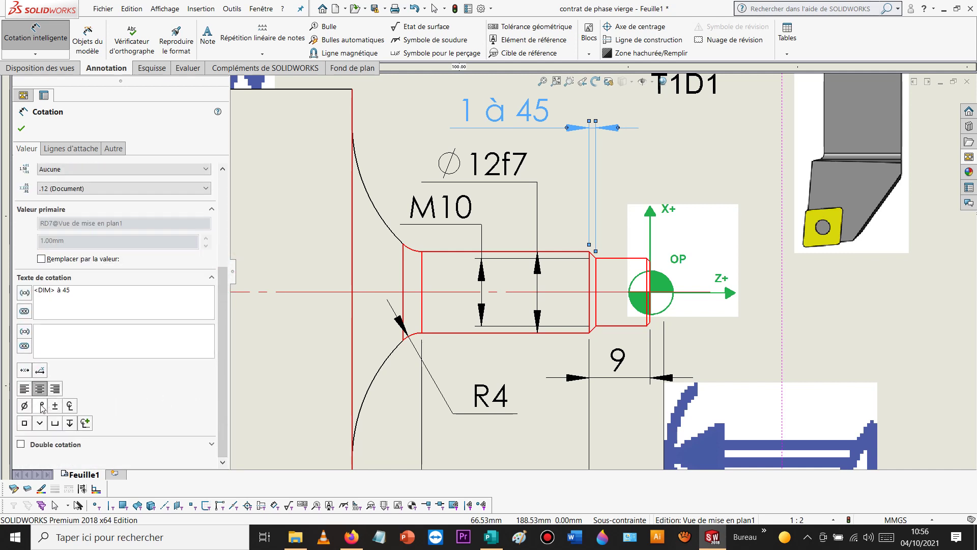
{"action": "left_click", "coordinate": [42, 406]}
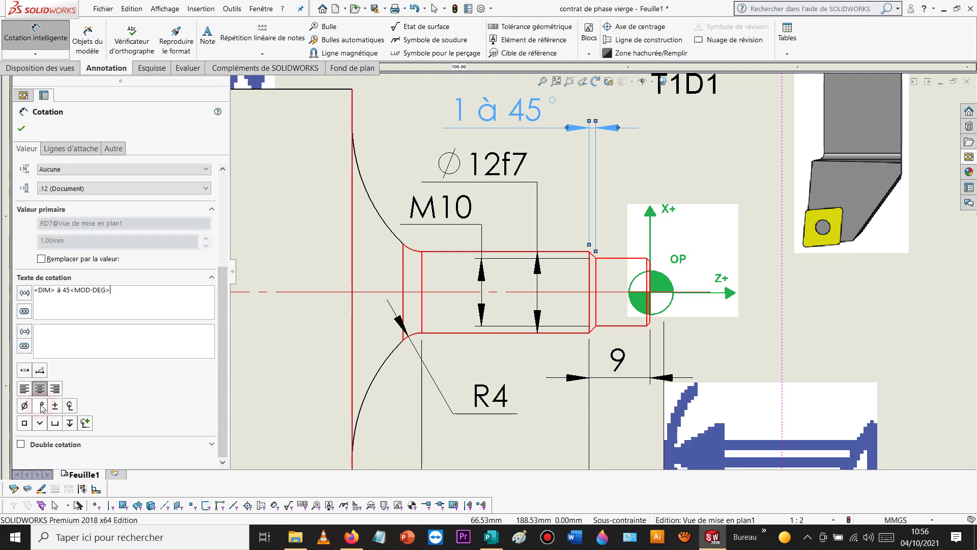
{"action": "left_click", "coordinate": [21, 128]}
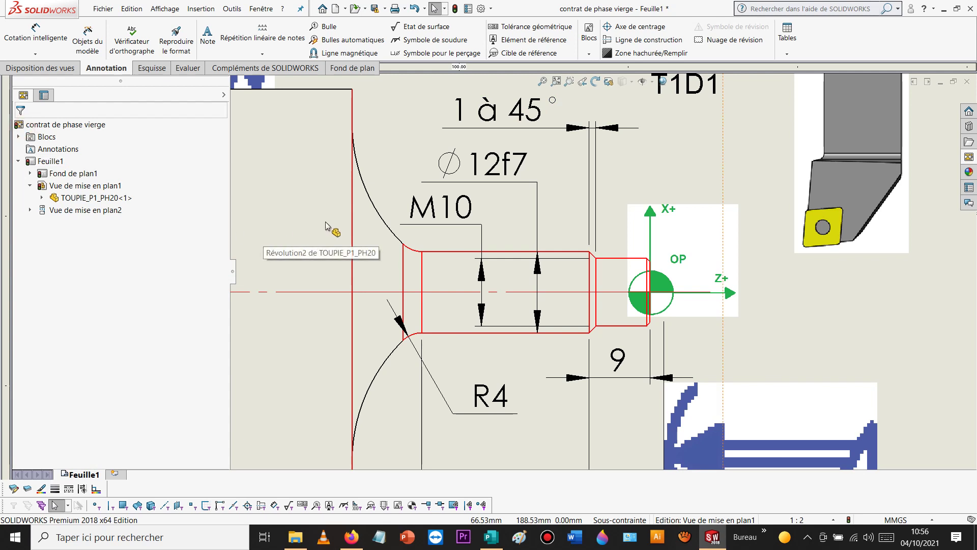
Step: Dimension the axial length of the small chamfer at the shaft's front tip, placing the text above the OP origin symbol
{"action": "scroll", "coordinate": [611, 240], "scroll_direction": "down", "scroll_amount": 3}
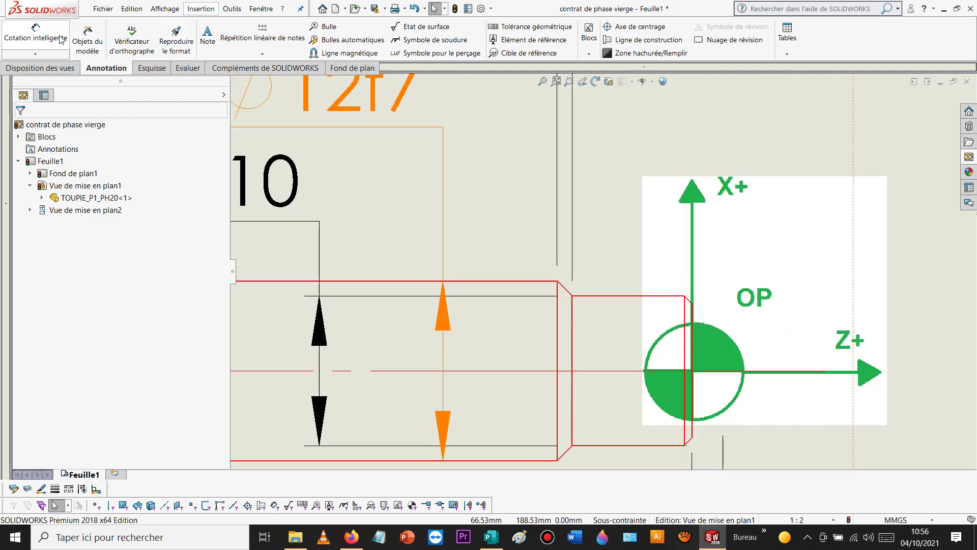
{"action": "left_click", "coordinate": [35, 34]}
{"action": "left_click", "coordinate": [684, 319]}
{"action": "scroll", "coordinate": [693, 320], "scroll_direction": "up", "scroll_amount": 3}
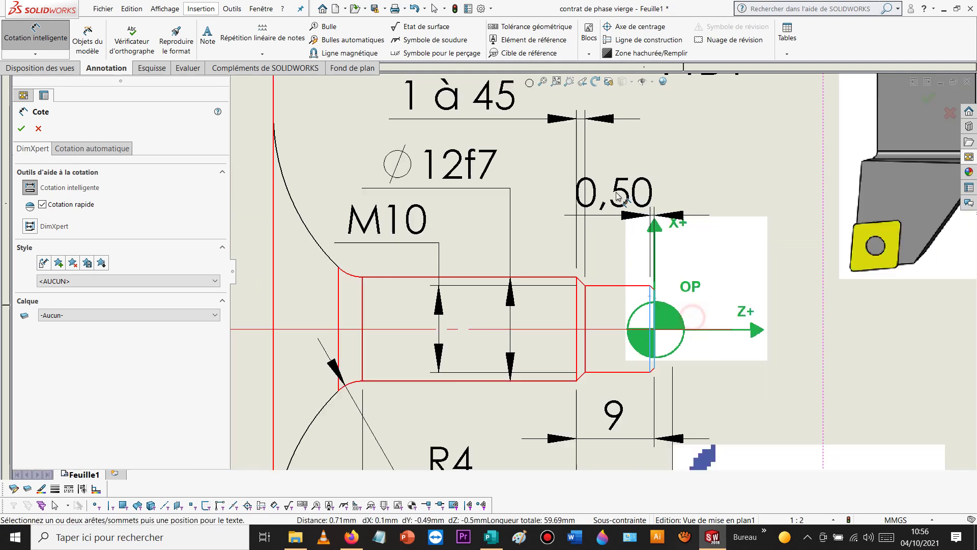
{"action": "left_click", "coordinate": [705, 173]}
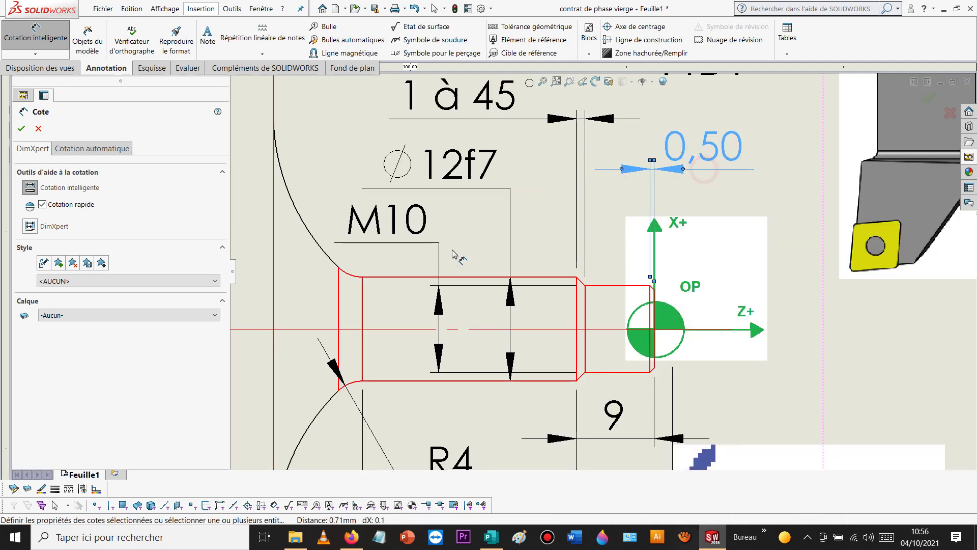
Step: Append "à 45°" to the front-tip chamfer dimension's text
{"action": "type", "text": "à 45"}
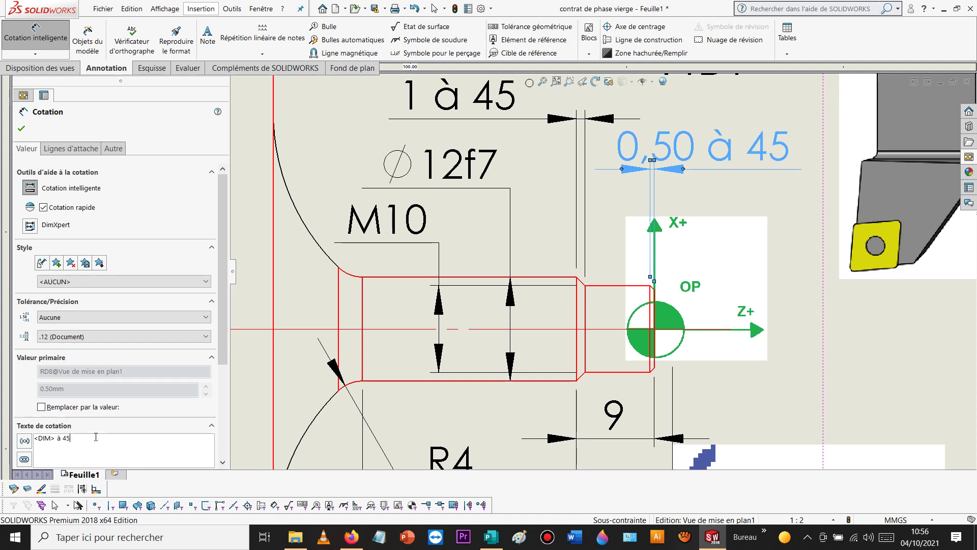
{"action": "type", "text": "°"}
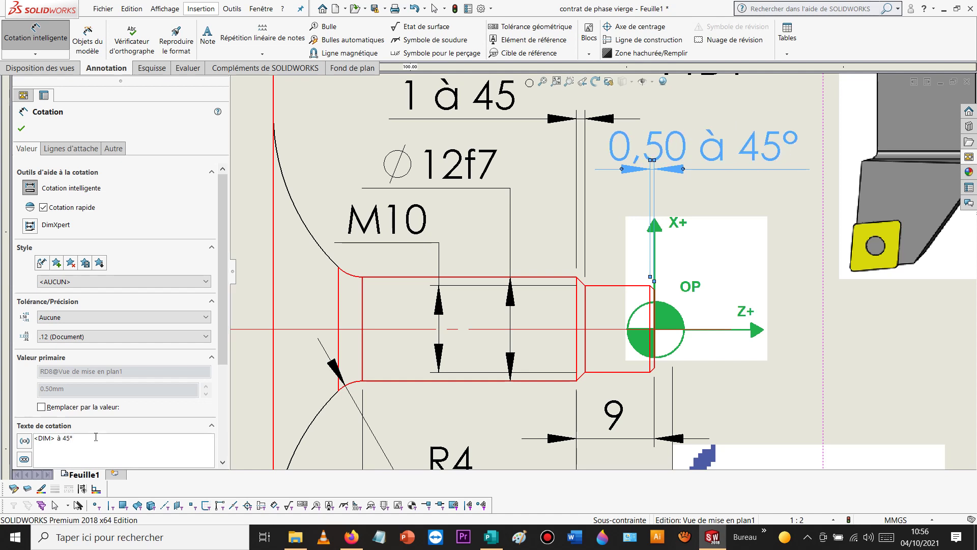
{"action": "left_click", "coordinate": [536, 197]}
Step: Move the front-tip chamfer dimension's text further right, just below the T1D1 label
{"action": "scroll", "coordinate": [598, 272], "scroll_direction": "down", "scroll_amount": 5}
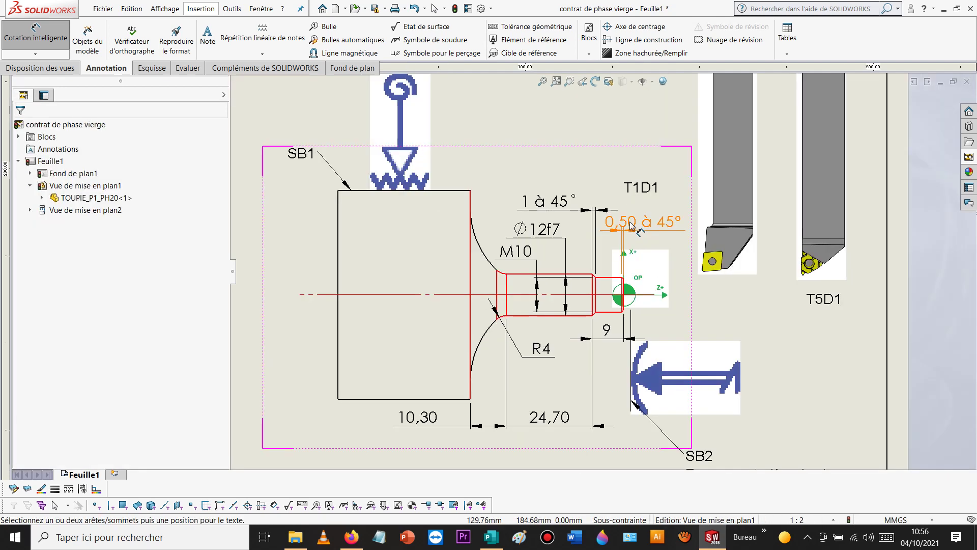
{"action": "scroll", "coordinate": [723, 216], "scroll_direction": "up", "scroll_amount": 3}
{"action": "left_click", "coordinate": [669, 222]}
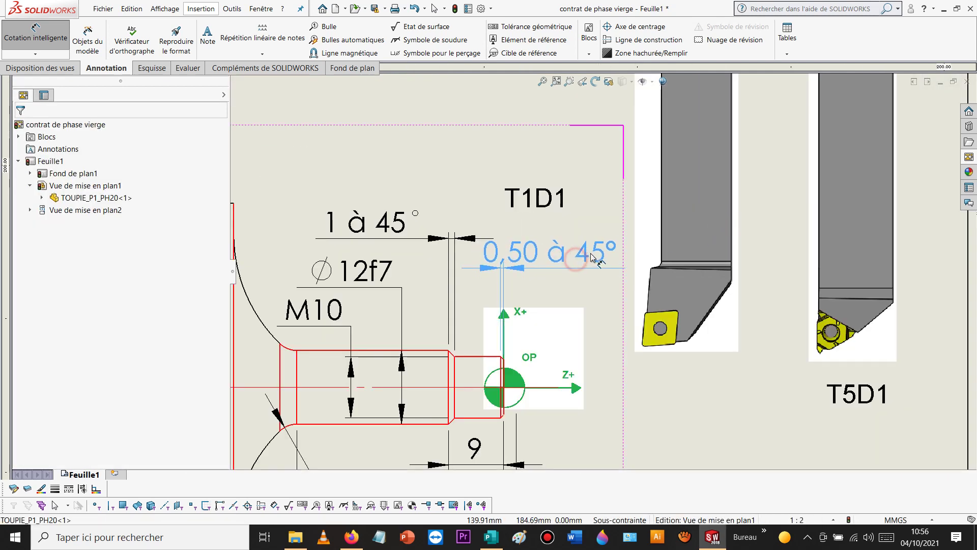
{"action": "left_click_drag", "start_coordinate": [618, 252], "coordinate": [620, 249]}
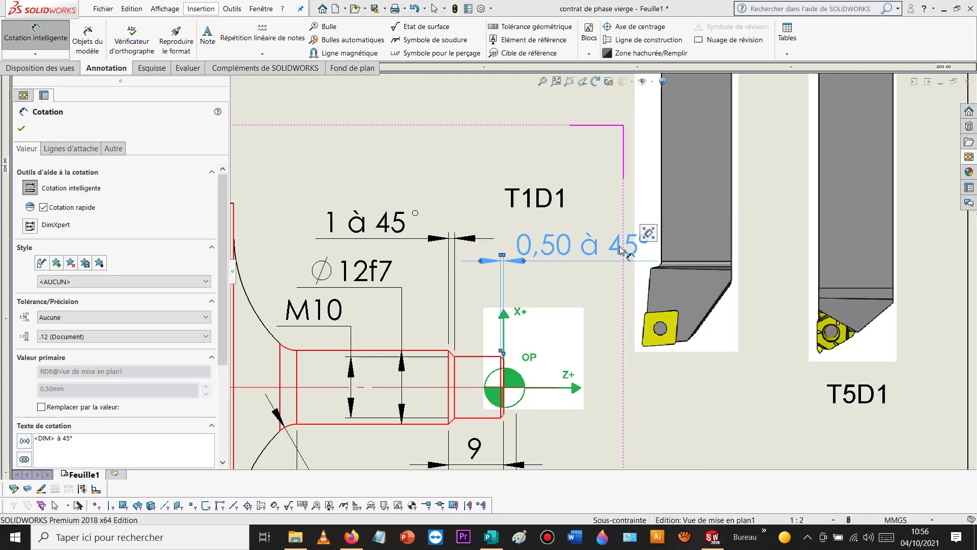
Step: Replace the typed degree sign in the front-tip chamfer dimension's text with the degree symbol and accept the dimension
{"action": "left_click", "coordinate": [108, 441]}
{"action": "key", "text": "BackSpace"}
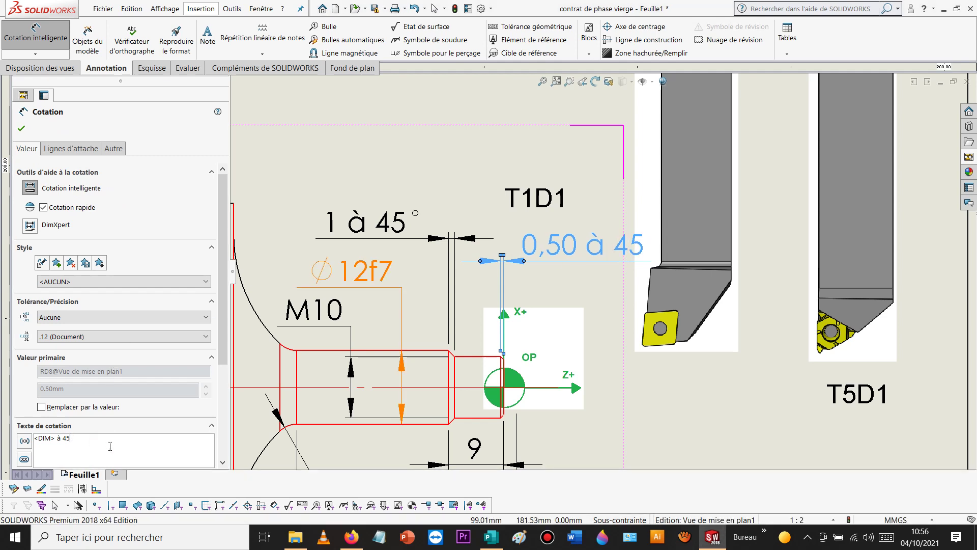
{"action": "scroll", "coordinate": [127, 356], "scroll_direction": "down", "scroll_amount": 5}
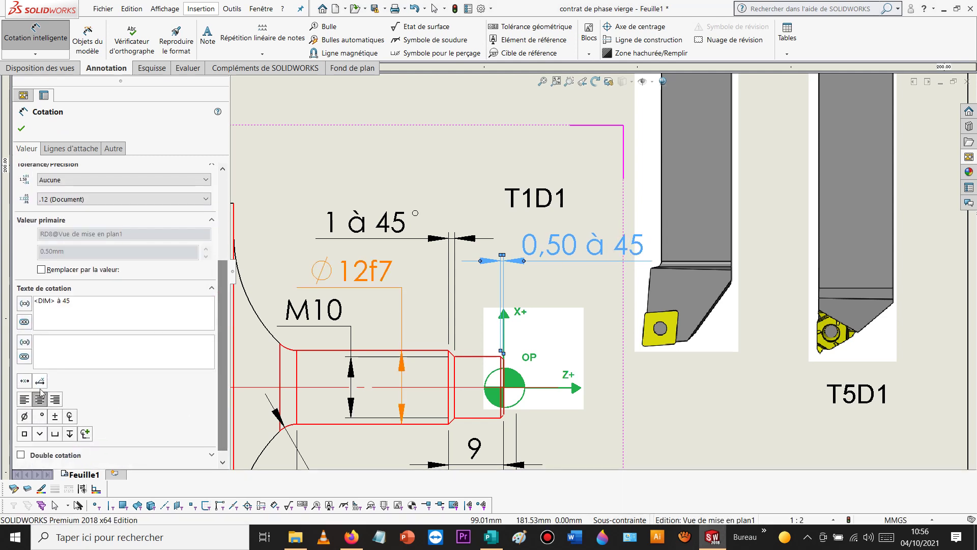
{"action": "left_click", "coordinate": [42, 420]}
{"action": "left_click", "coordinate": [21, 128]}
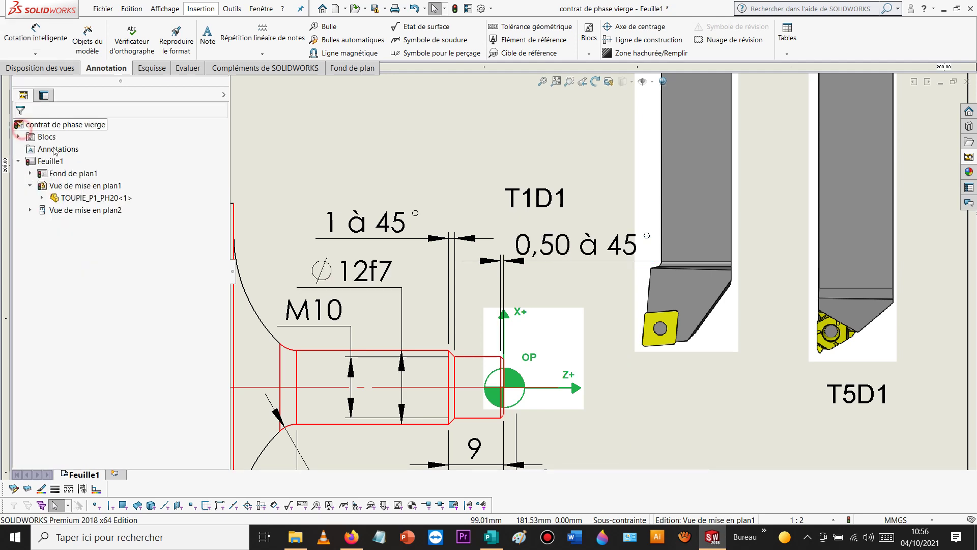
Step: Move both tool holder images further right on the sheet, away from the 0,50 à 45° chamfer dimension
{"action": "scroll", "coordinate": [436, 181], "scroll_direction": "up", "scroll_amount": 5}
{"action": "scroll", "coordinate": [688, 272], "scroll_direction": "down", "scroll_amount": 5}
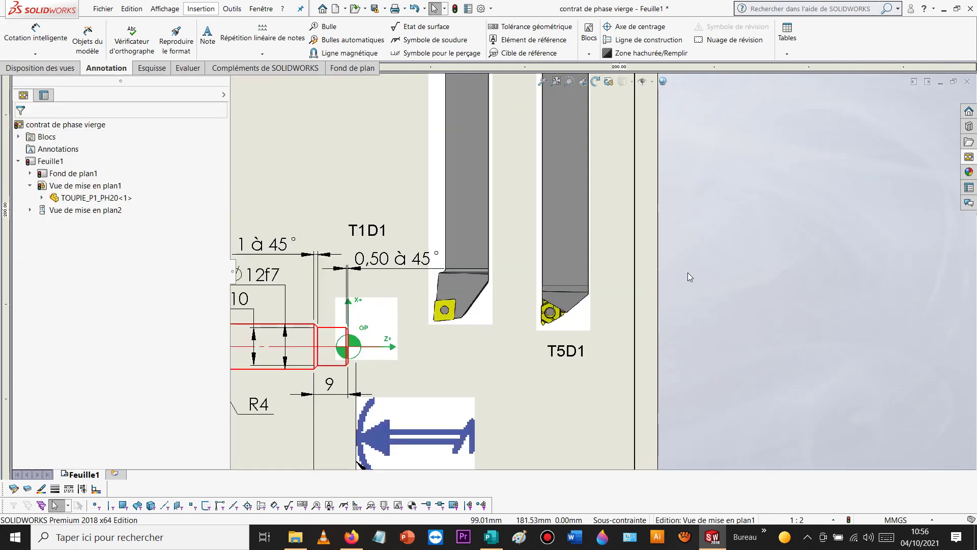
{"action": "left_click", "coordinate": [582, 233]}
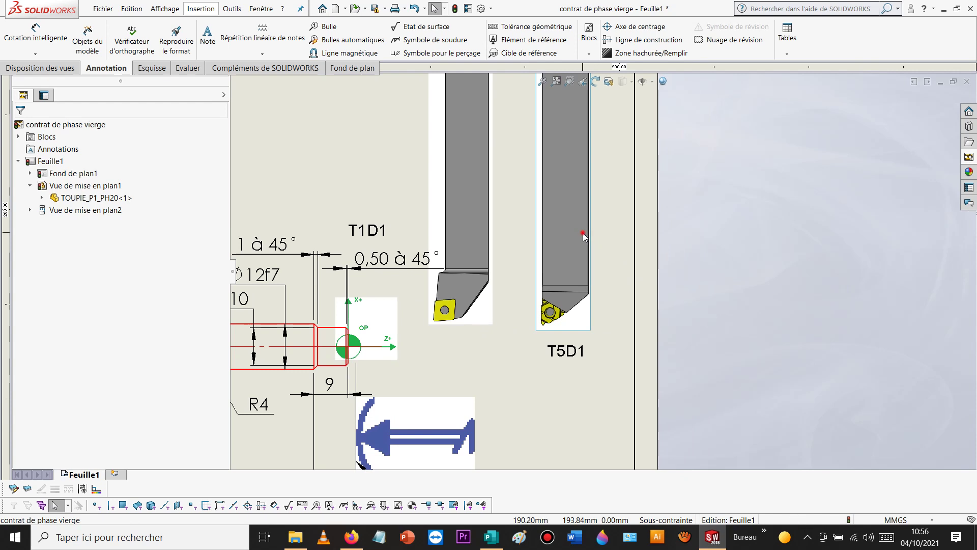
{"action": "left_click_drag", "start_coordinate": [582, 232], "coordinate": [606, 233]}
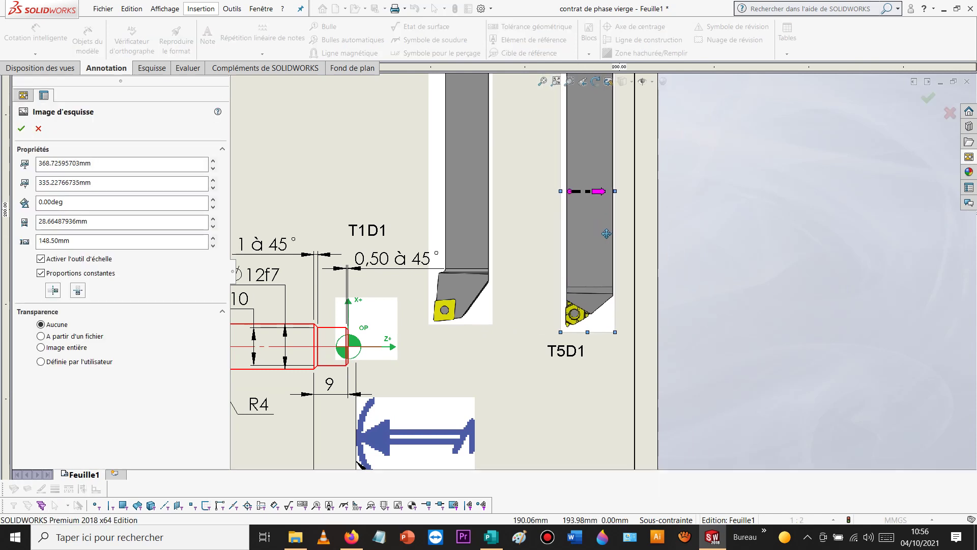
{"action": "key", "text": "Escape"}
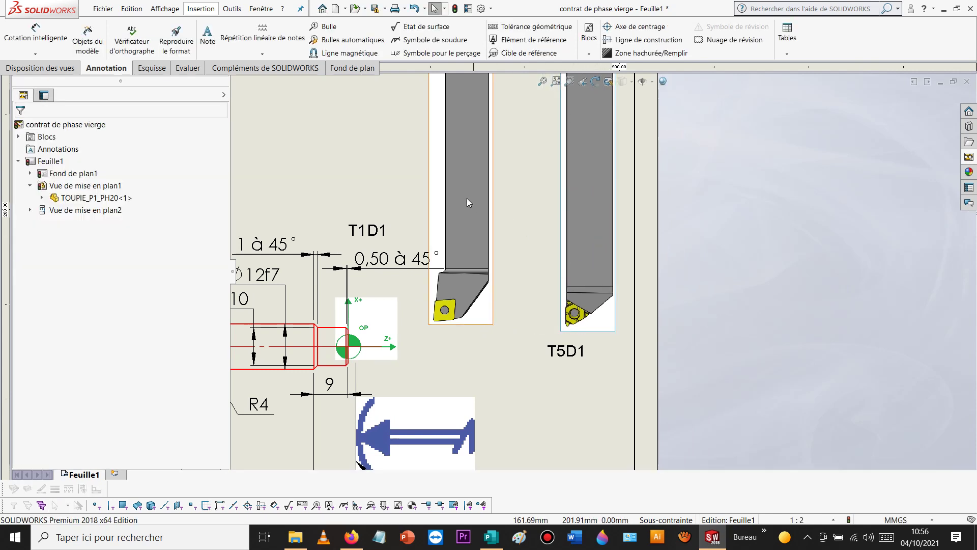
{"action": "double_click", "coordinate": [464, 196]}
{"action": "left_click_drag", "start_coordinate": [464, 197], "coordinate": [508, 201]}
{"action": "key", "text": "Escape"}
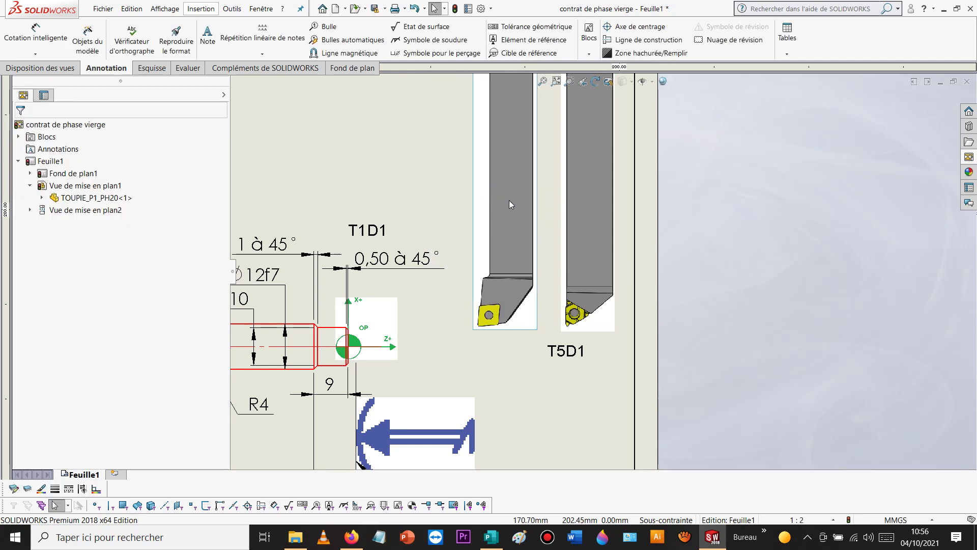
Step: Move the T1D1 label beneath its tool holder image and center the T5D1 label beneath the other one
{"action": "left_click_drag", "start_coordinate": [378, 231], "coordinate": [512, 351]}
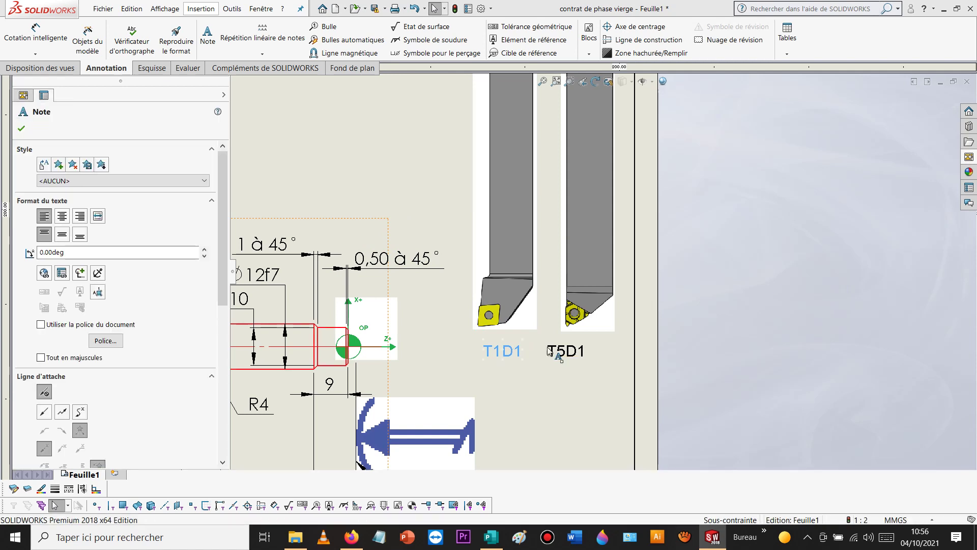
{"action": "left_click", "coordinate": [573, 350]}
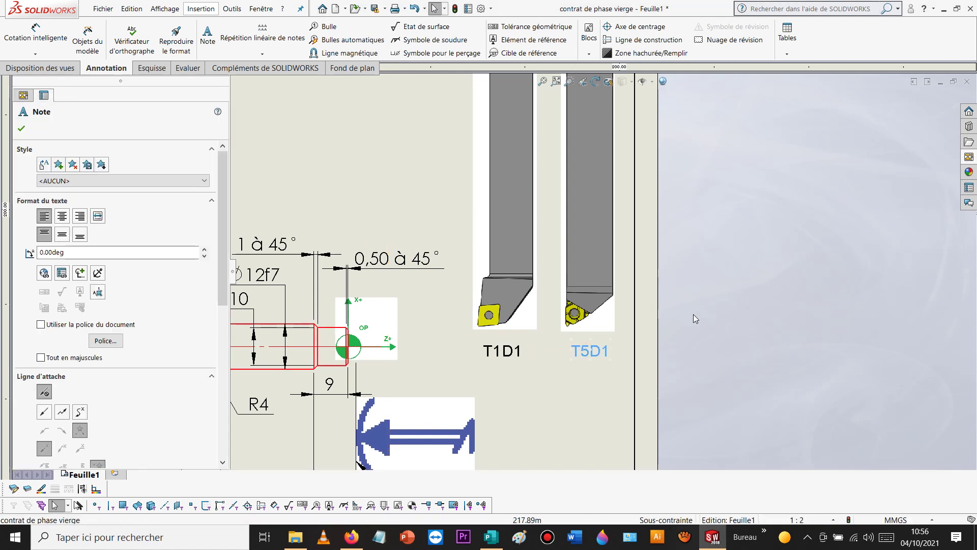
{"action": "left_click", "coordinate": [710, 289]}
Step: Start saving the drawing under a new name as a copy that is opened, with the Desktop as destination folder
{"action": "key", "text": "f"}
{"action": "scroll", "coordinate": [631, 340], "scroll_direction": "up", "scroll_amount": 2}
{"action": "scroll", "coordinate": [548, 285], "scroll_direction": "down", "scroll_amount": 2}
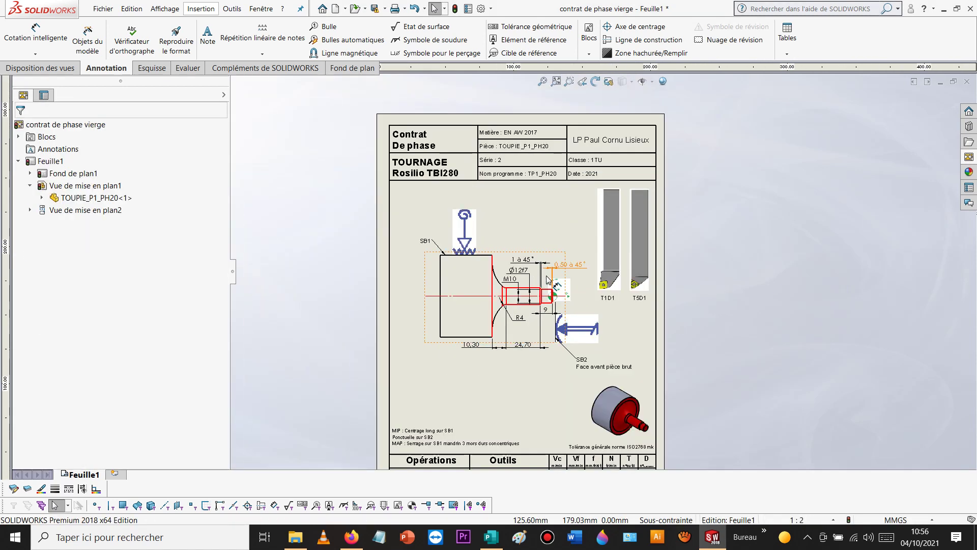
{"action": "scroll", "coordinate": [629, 303], "scroll_direction": "up", "scroll_amount": 2}
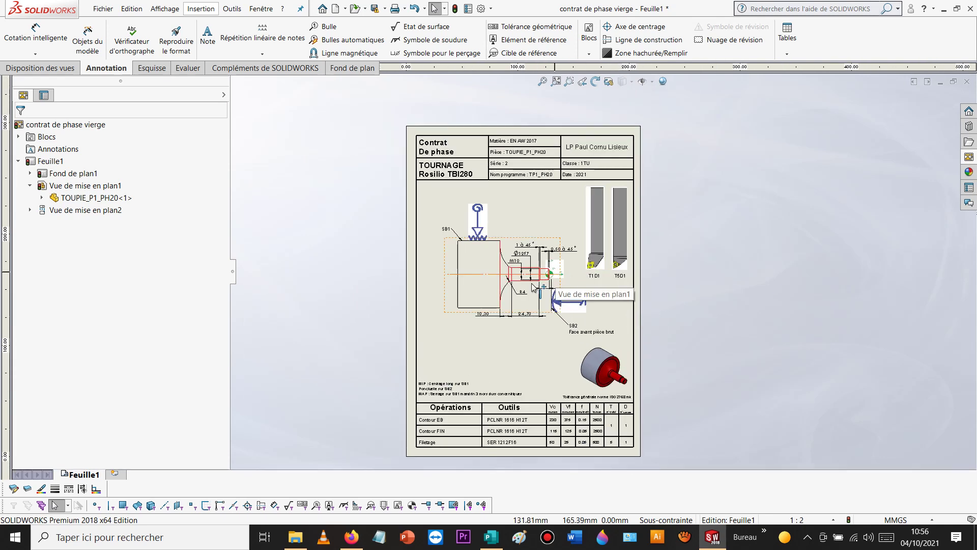
{"action": "left_click", "coordinate": [103, 10]}
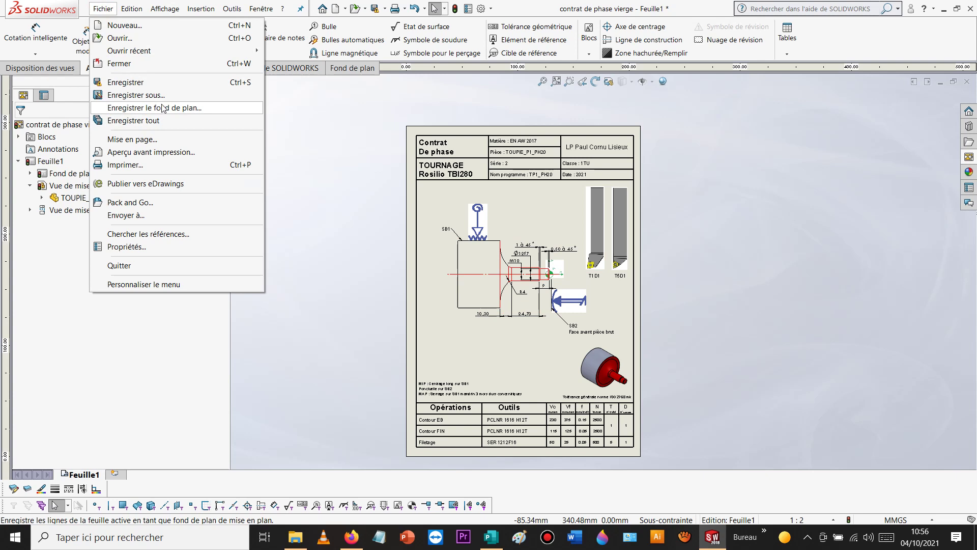
{"action": "left_click", "coordinate": [155, 94]}
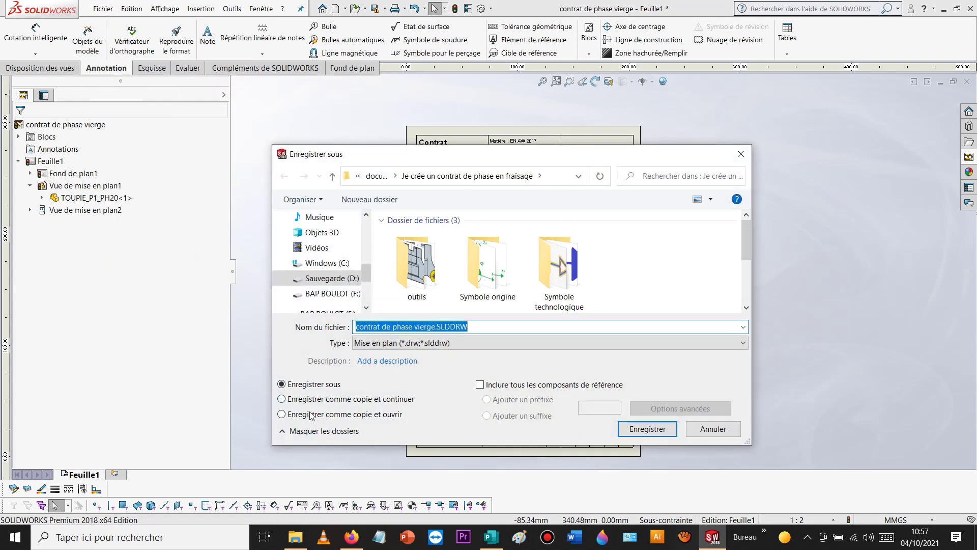
{"action": "left_click", "coordinate": [312, 416]}
{"action": "left_click", "coordinate": [435, 326]}
{"action": "scroll", "coordinate": [336, 239], "scroll_direction": "up", "scroll_amount": 8}
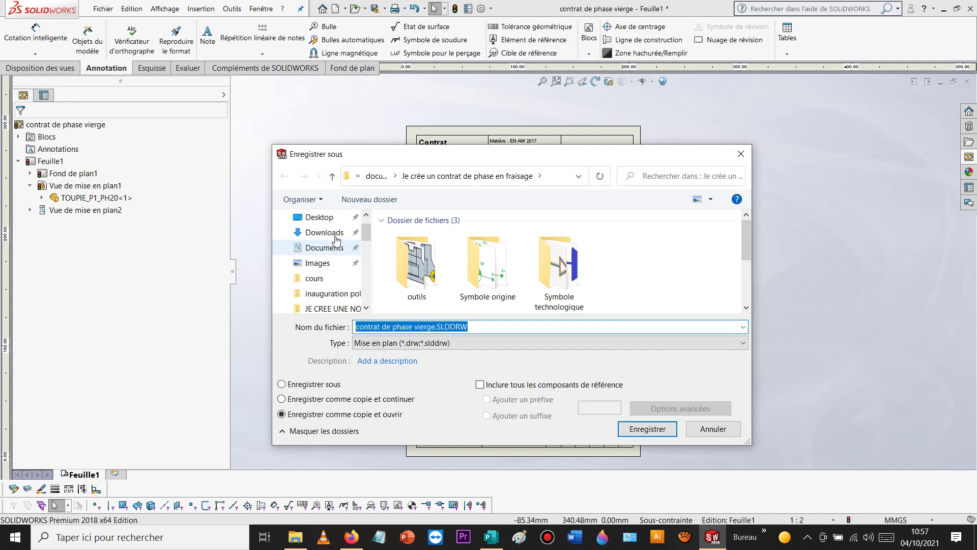
{"action": "left_click", "coordinate": [336, 241]}
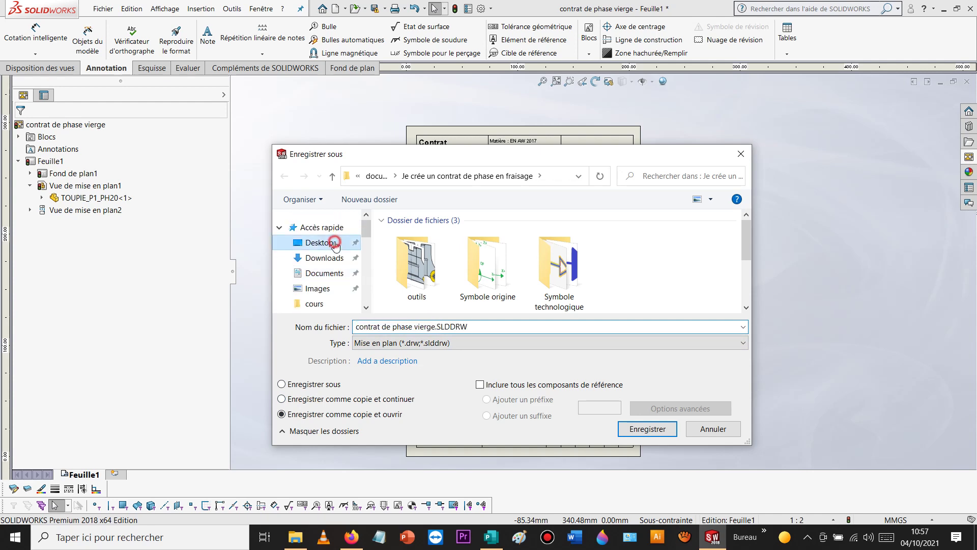
Step: Name the copy CP_TOUPIE_P1_PH20.SLDDRW, save it and acknowledge the educational version notice
{"action": "left_click", "coordinate": [434, 328]}
{"action": "double_click", "coordinate": [436, 328]}
{"action": "left_click_drag", "start_coordinate": [435, 328], "coordinate": [353, 327]}
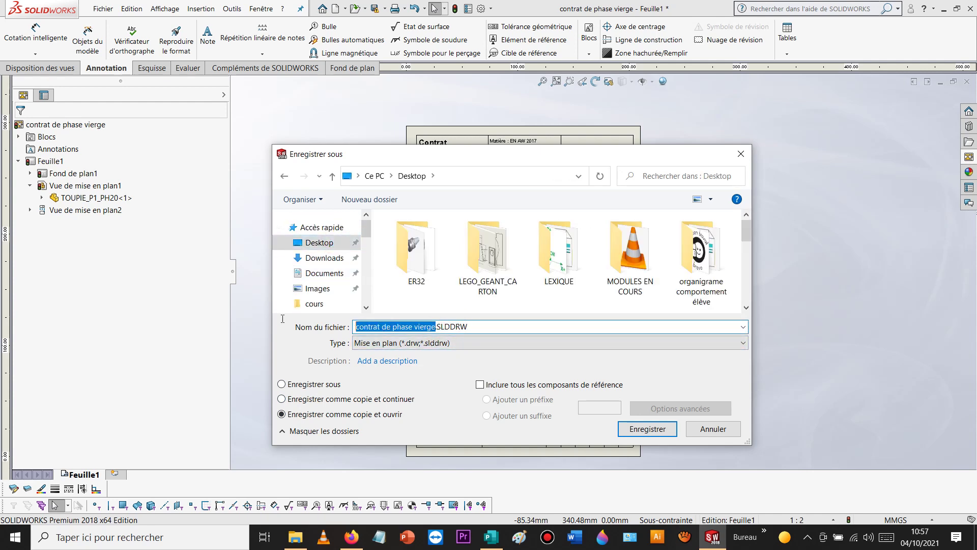
{"action": "type", "text": "cp"}
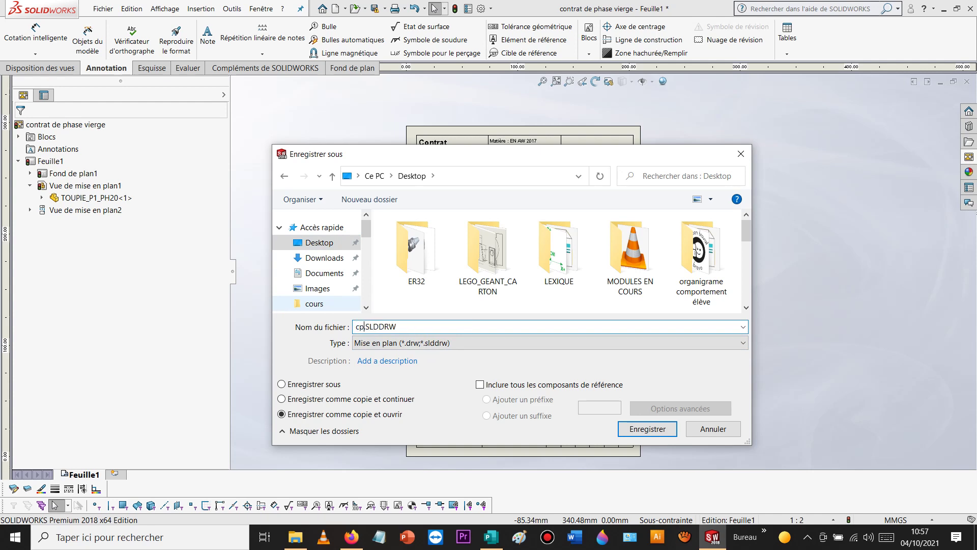
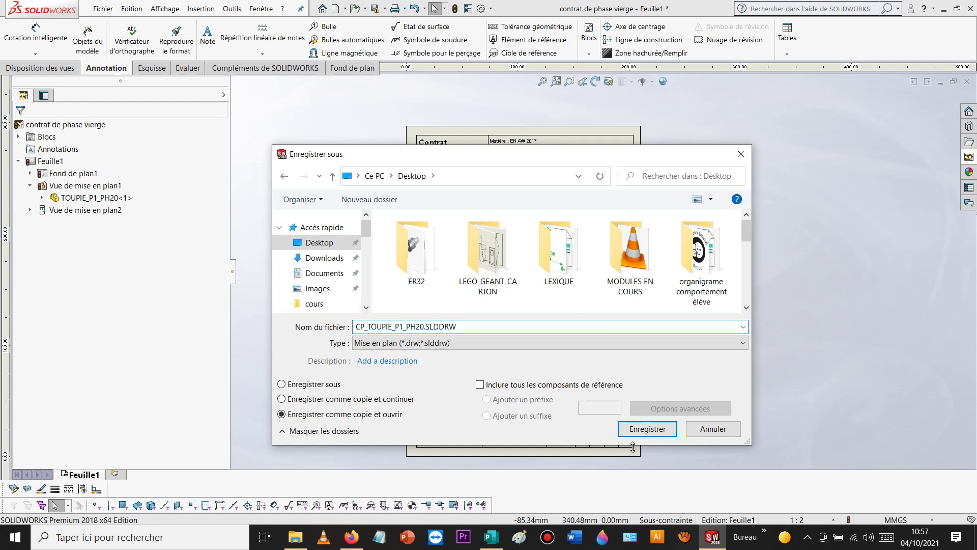
{"action": "left_click", "coordinate": [639, 431]}
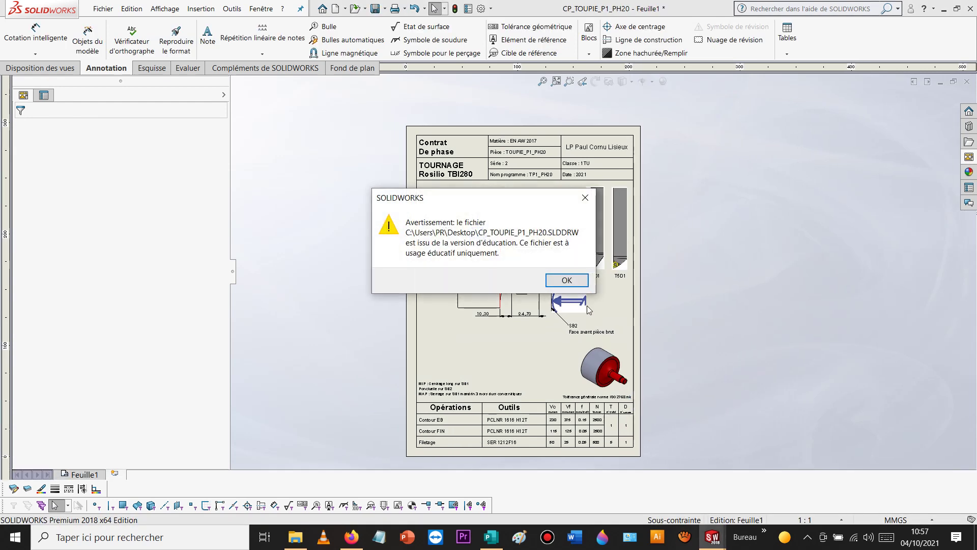
{"action": "left_click", "coordinate": [568, 281]}
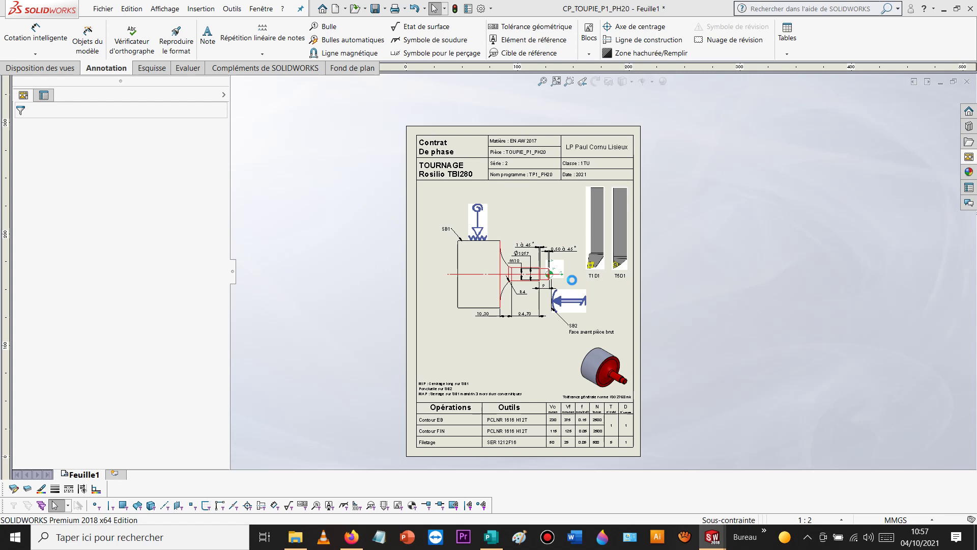
Step: Export the phase contract drawing to the Desktop as the TIF image CP_TOUPIE_P1_PH20.TIF
{"action": "left_click", "coordinate": [95, 11]}
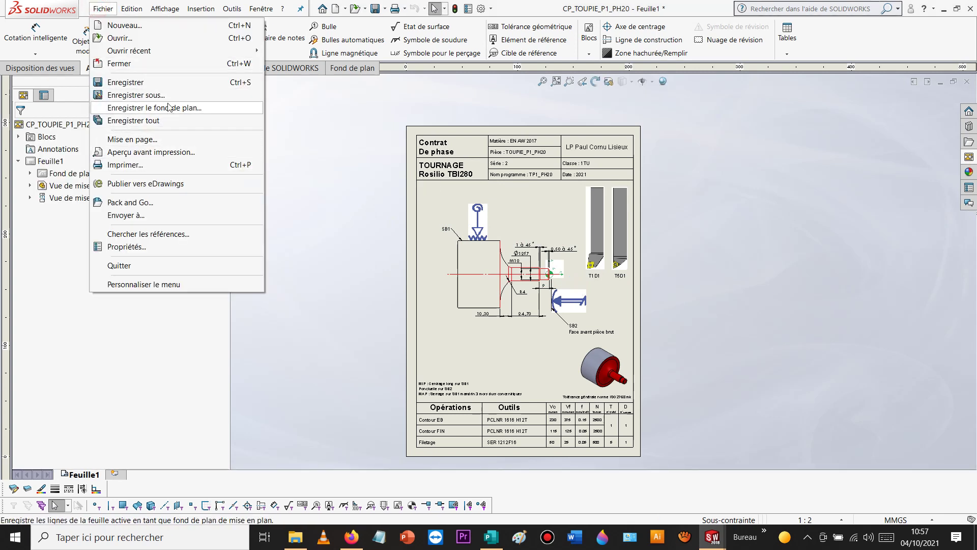
{"action": "left_click", "coordinate": [153, 95]}
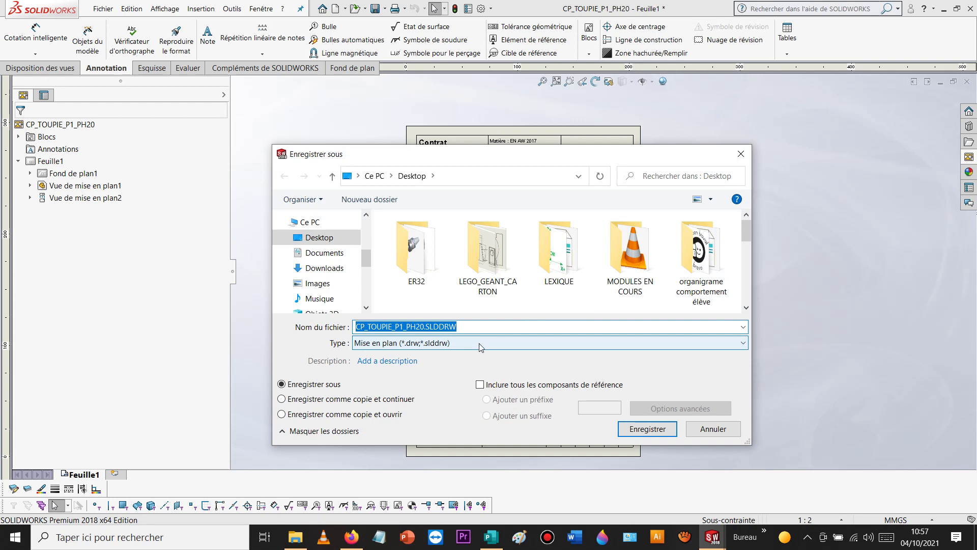
{"action": "left_click", "coordinate": [481, 344]}
{"action": "left_click", "coordinate": [397, 465]}
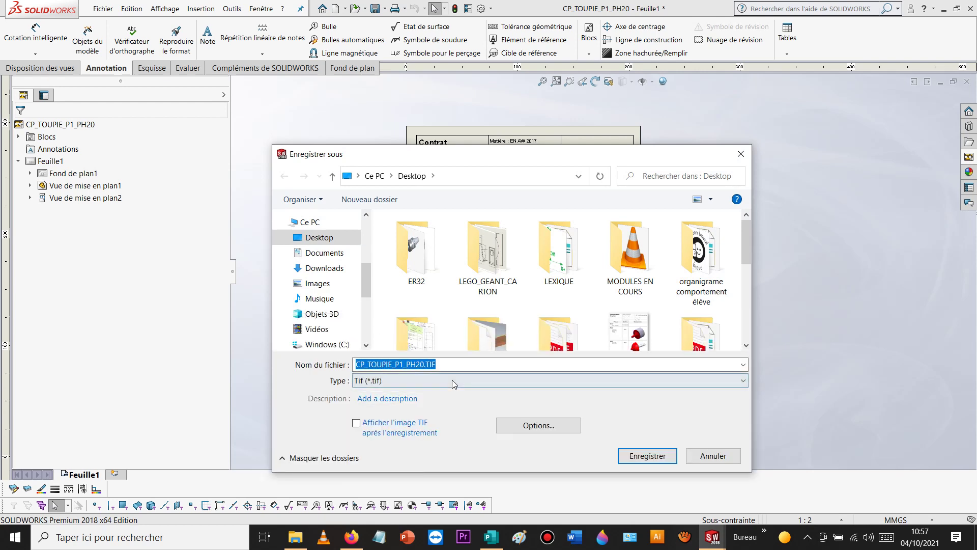
{"action": "left_click", "coordinate": [647, 456]}
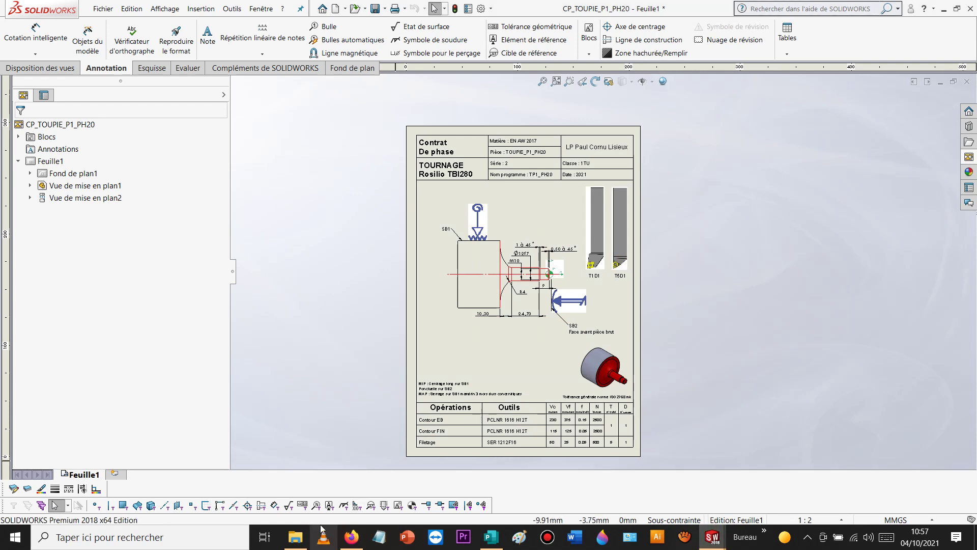
Step: Switch to File Explorer and open CP_TOUPIE_P1_PH20.TIF from the Desktop folder in Paint
{"action": "left_click", "coordinate": [297, 543]}
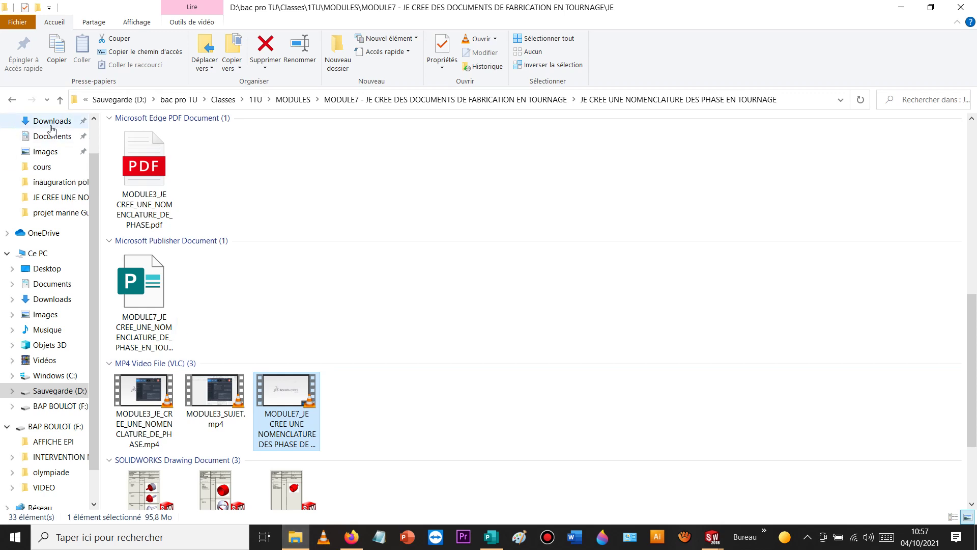
{"action": "scroll", "coordinate": [51, 124], "scroll_direction": "up", "scroll_amount": 1}
{"action": "left_click", "coordinate": [46, 146]}
{"action": "scroll", "coordinate": [349, 317], "scroll_direction": "down", "scroll_amount": 5}
{"action": "scroll", "coordinate": [288, 342], "scroll_direction": "down", "scroll_amount": 5}
{"action": "scroll", "coordinate": [290, 340], "scroll_direction": "up", "scroll_amount": 8}
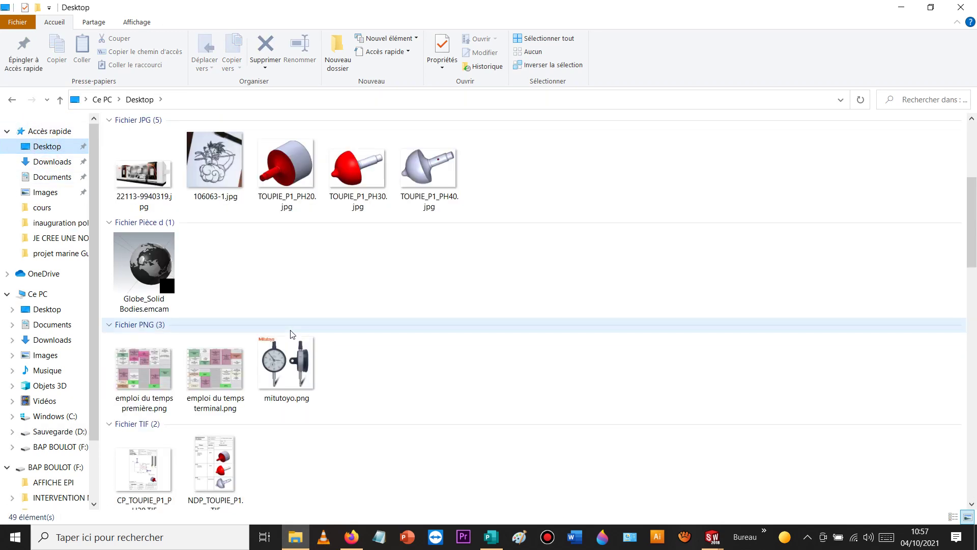
{"action": "scroll", "coordinate": [292, 334], "scroll_direction": "down", "scroll_amount": 3}
{"action": "left_click", "coordinate": [130, 241]}
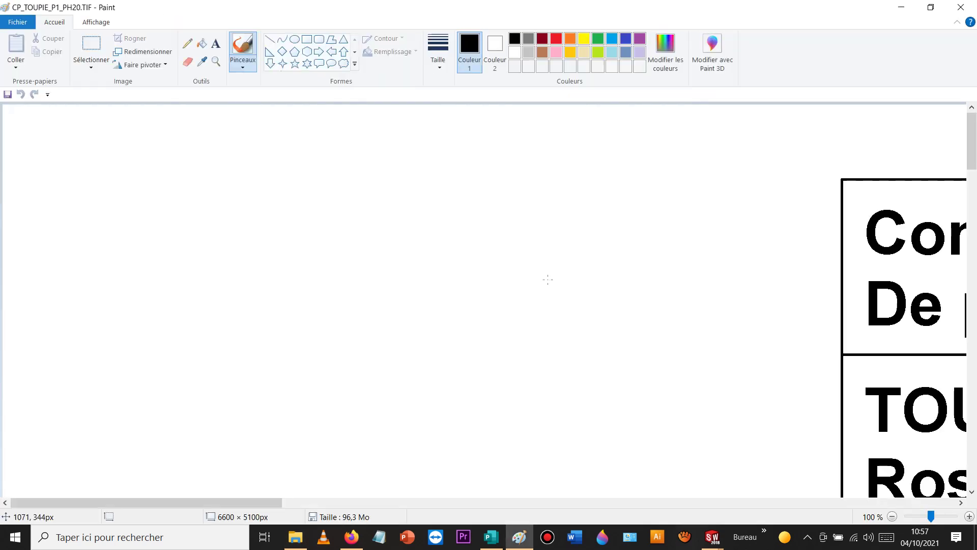
Step: Select the whole phase contract frame in the image and move it to the canvas's upper-left corner
{"action": "scroll", "coordinate": [548, 280], "scroll_direction": "down", "scroll_amount": 3, "text": "ctrl"}
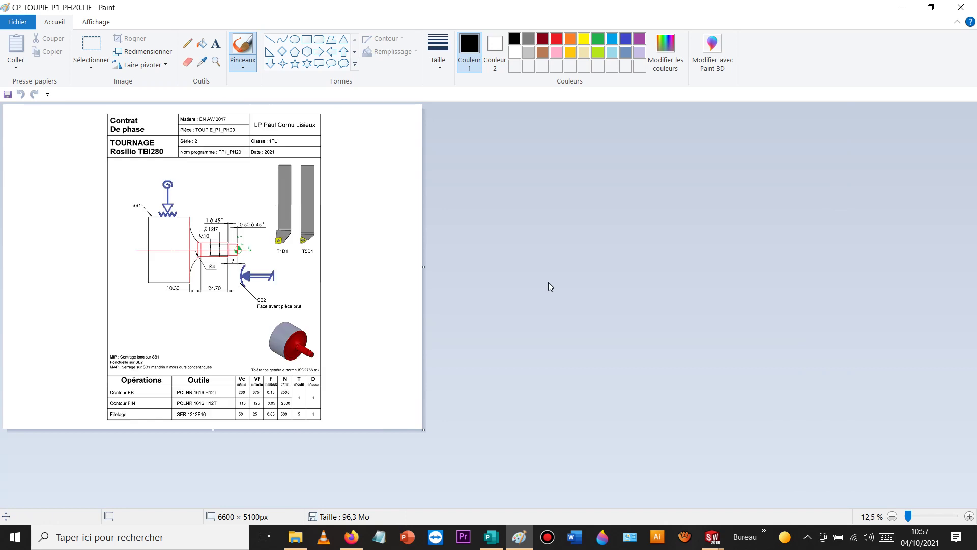
{"action": "left_click", "coordinate": [81, 53]}
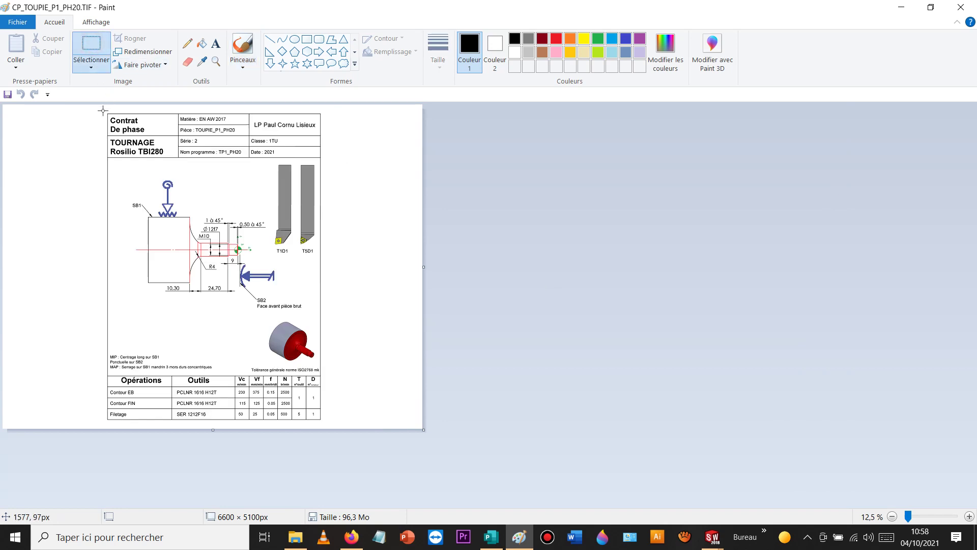
{"action": "left_click_drag", "start_coordinate": [331, 428], "coordinate": [332, 428]}
{"action": "left_click_drag", "start_coordinate": [206, 328], "coordinate": [159, 332]}
{"action": "left_click", "coordinate": [300, 370]}
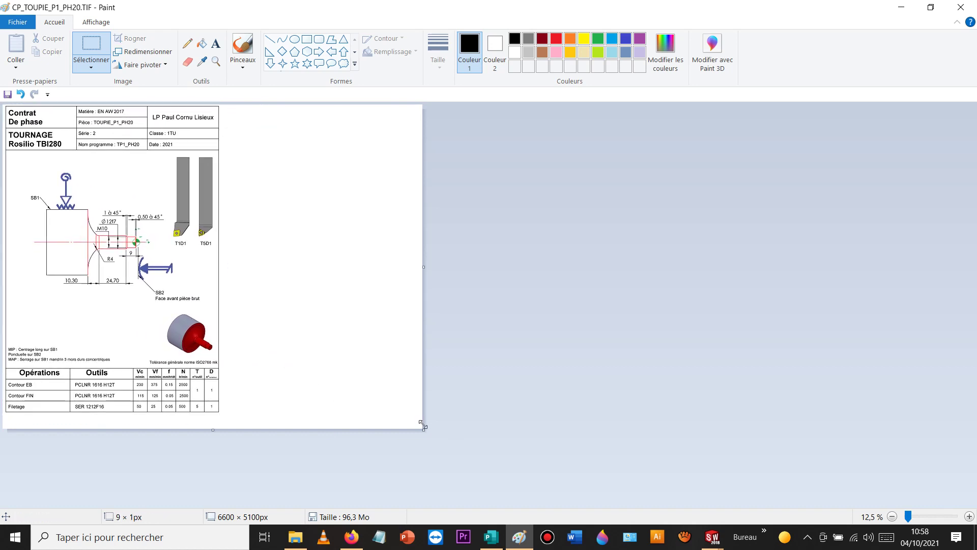
Step: Reduce the canvas to the contract frame, about 3448 × 4880 px, then save the image and close Paint
{"action": "left_click_drag", "start_coordinate": [422, 427], "coordinate": [221, 414]}
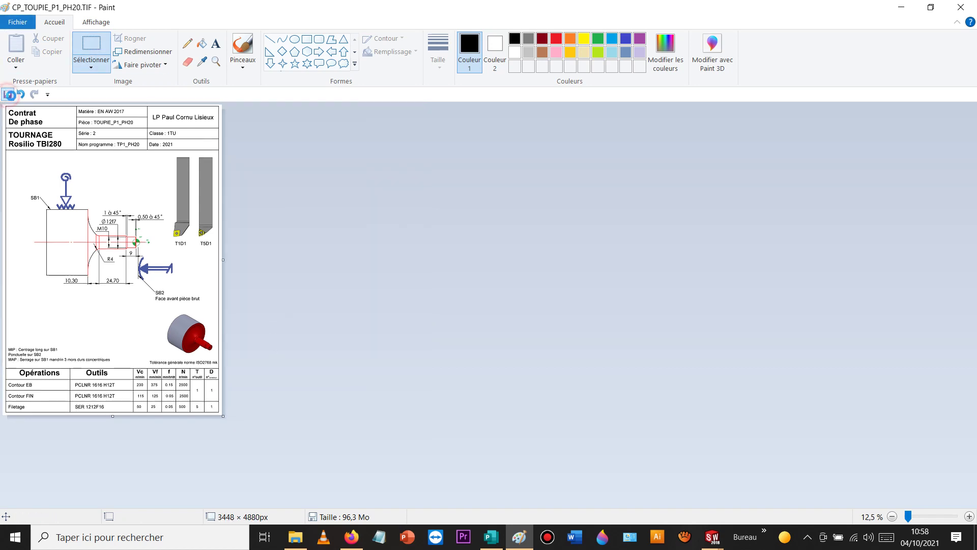
{"action": "left_click", "coordinate": [965, 8]}
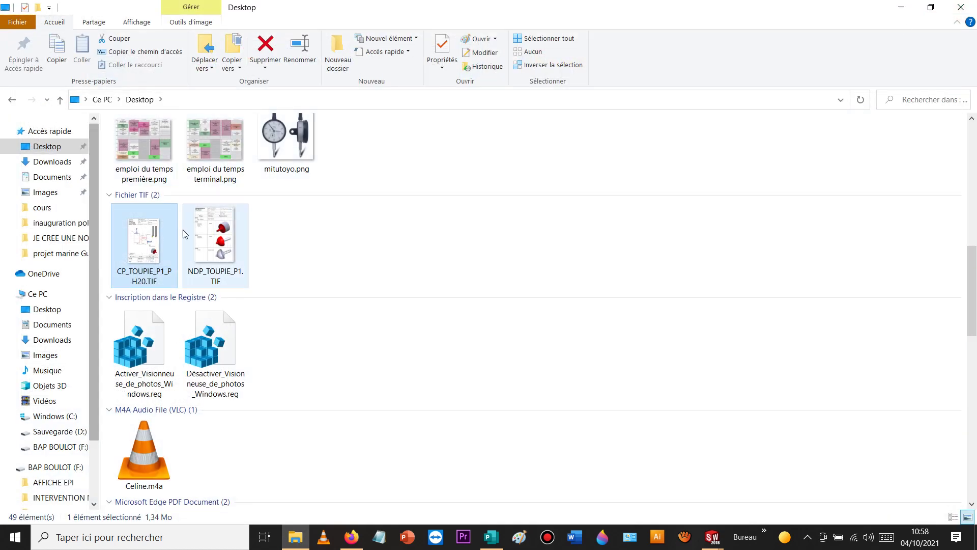
Step: Switch to the TOUPIE_P1 technical dossier in Publisher and insert one blank page after page 1
{"action": "left_click", "coordinate": [502, 540]}
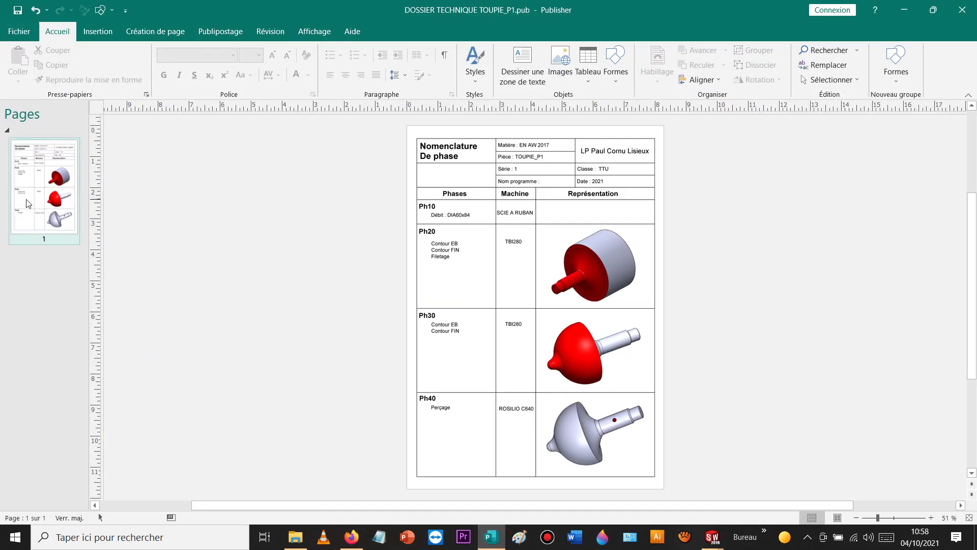
{"action": "right_click", "coordinate": [39, 198]}
{"action": "left_click", "coordinate": [65, 200]}
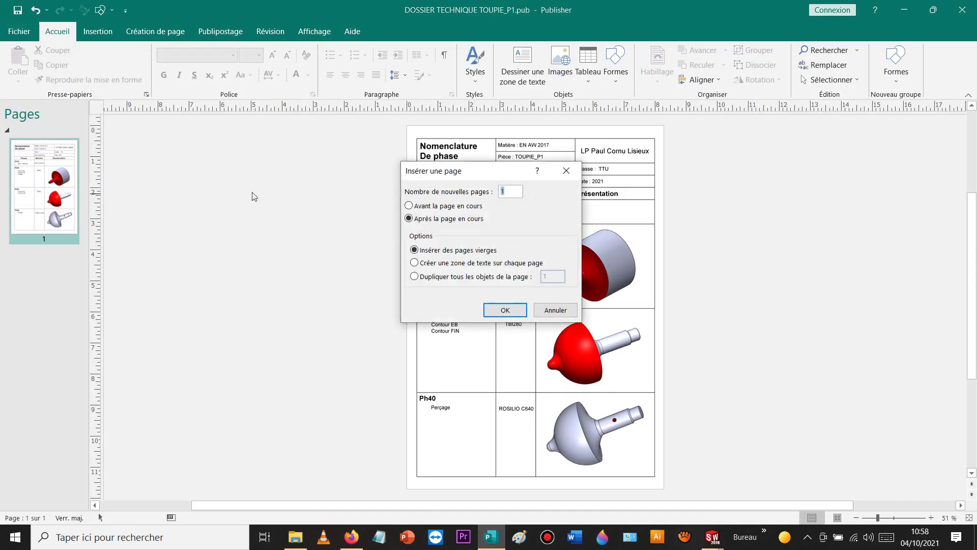
{"action": "left_click", "coordinate": [498, 310]}
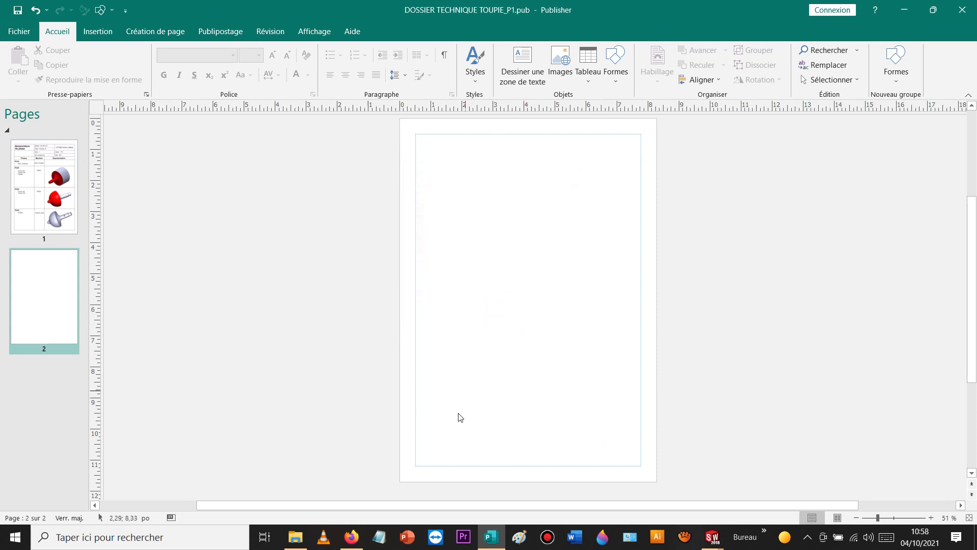
Step: Place CP_TOUPIE_P1_PH20.TIF from the Desktop folder on page 2 and enlarge it to about 8,03 × 11,37 po, filling the page
{"action": "left_click", "coordinate": [295, 537]}
{"action": "left_click_drag", "start_coordinate": [148, 244], "coordinate": [526, 295]}
{"action": "left_click_drag", "start_coordinate": [473, 214], "coordinate": [441, 168]}
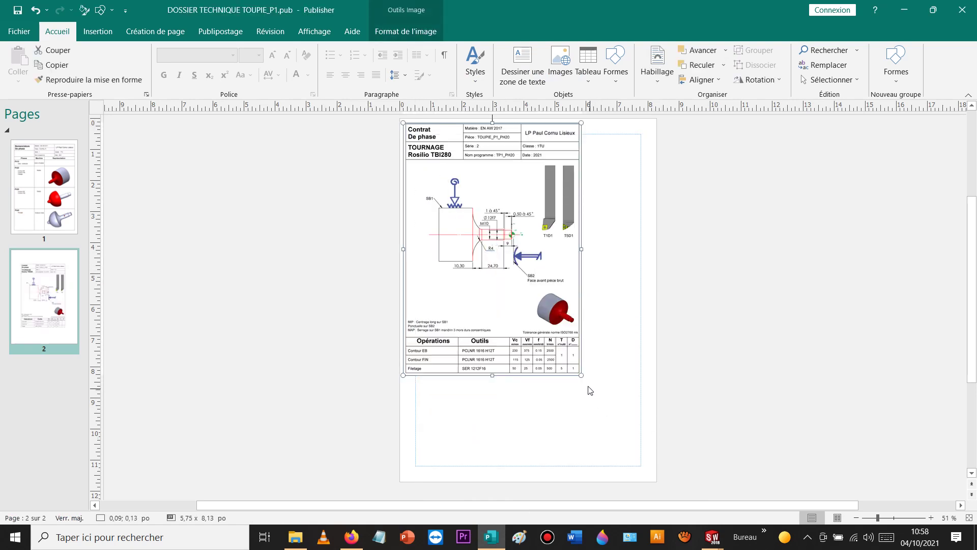
{"action": "left_click_drag", "start_coordinate": [581, 375], "coordinate": [654, 448]}
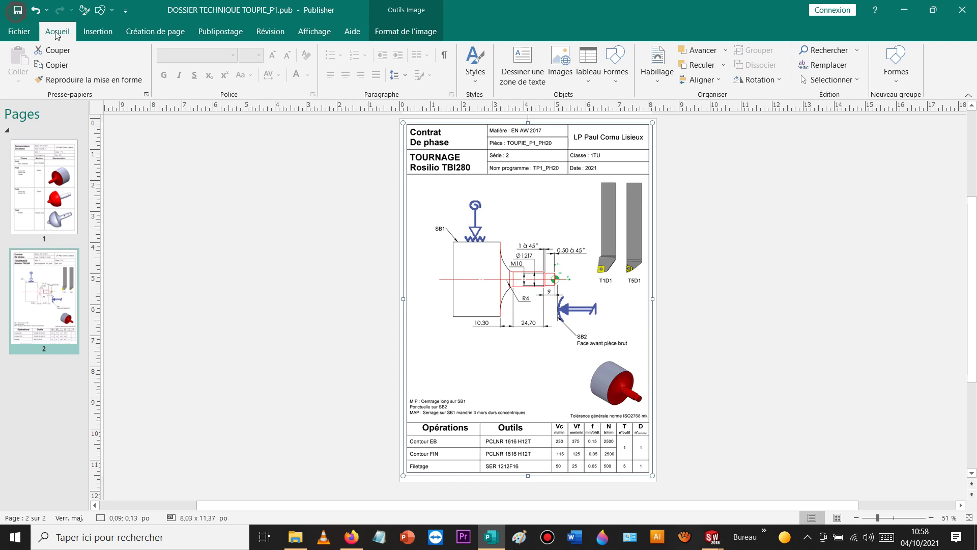
Step: Switch to the "contrat de phase vierge" drawing in SOLIDWORKS and delete the clamping symbol picture above the part at SB1
{"action": "left_click", "coordinate": [905, 9]}
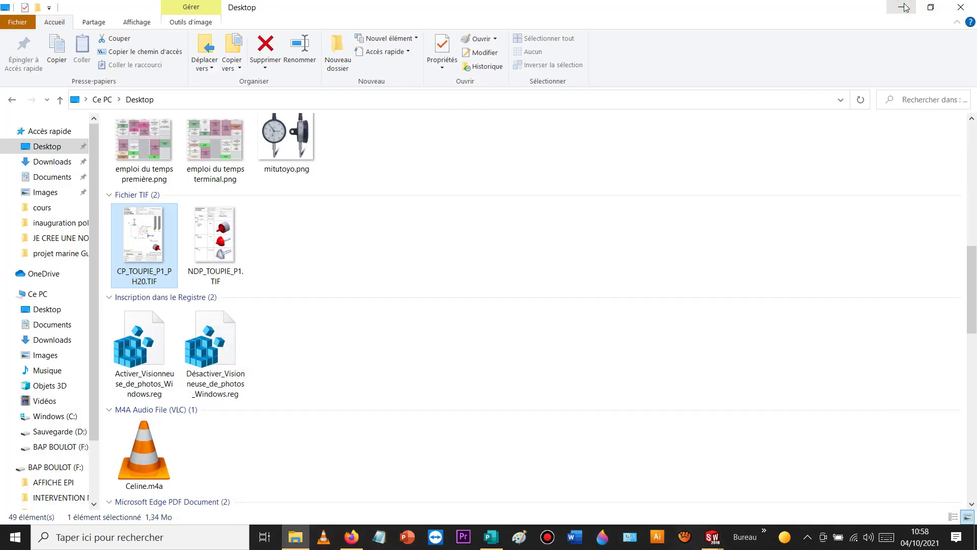
{"action": "mouse_move", "coordinate": [713, 539]}
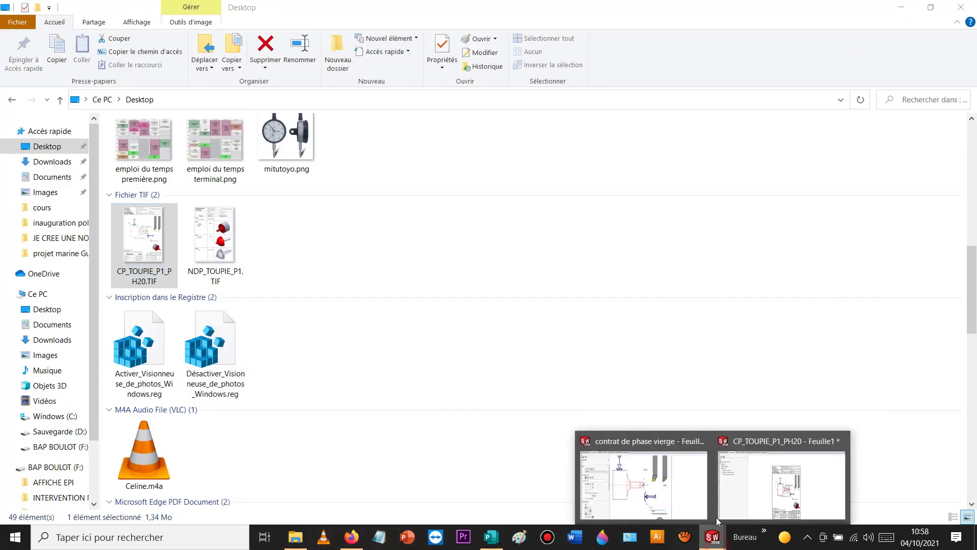
{"action": "left_click", "coordinate": [702, 504]}
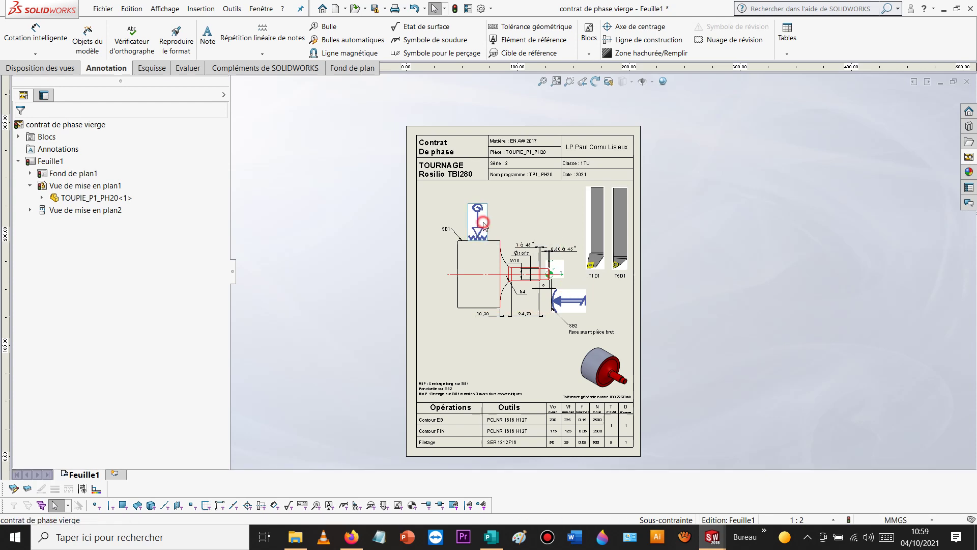
{"action": "scroll", "coordinate": [484, 227], "scroll_direction": "down", "scroll_amount": 3}
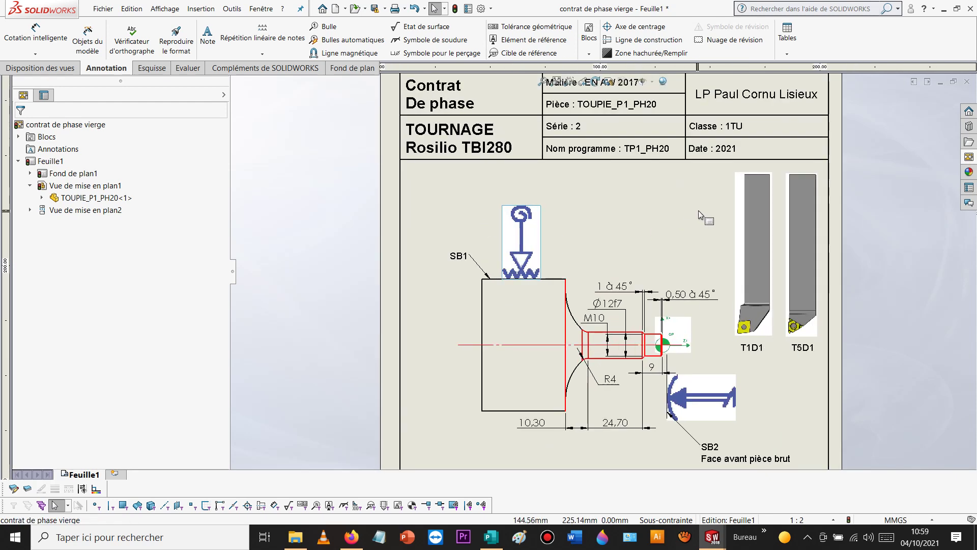
{"action": "key", "text": "Delete"}
{"action": "left_click", "coordinate": [551, 202]}
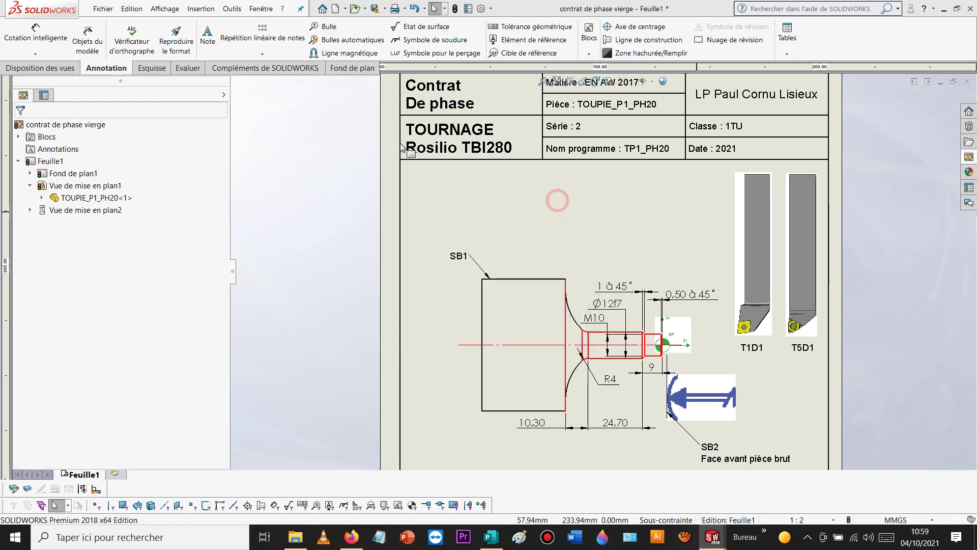
Step: Start inserting a picture into the drawing and select Fichier 27.png in the Symbole technologique folder
{"action": "left_click", "coordinate": [201, 9]}
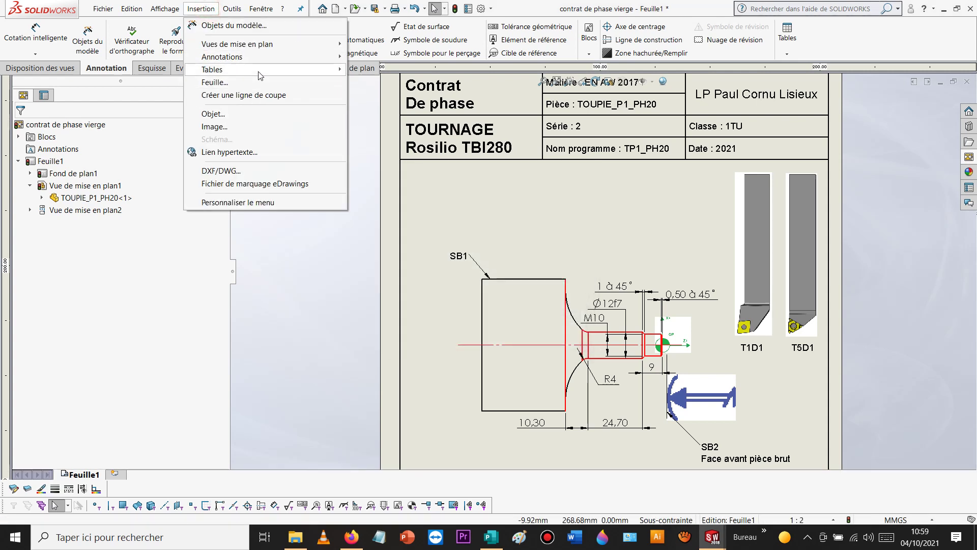
{"action": "left_click", "coordinate": [275, 130]}
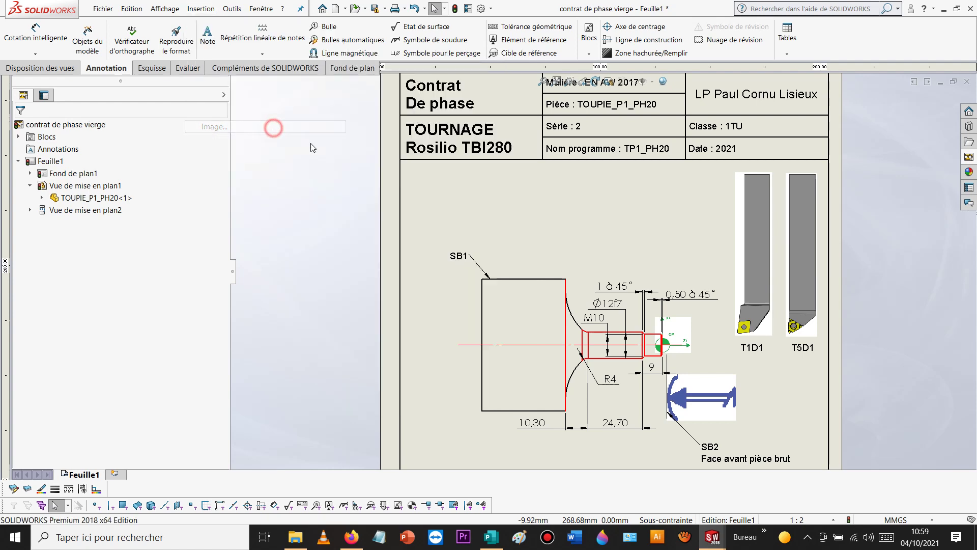
{"action": "left_click", "coordinate": [484, 97]}
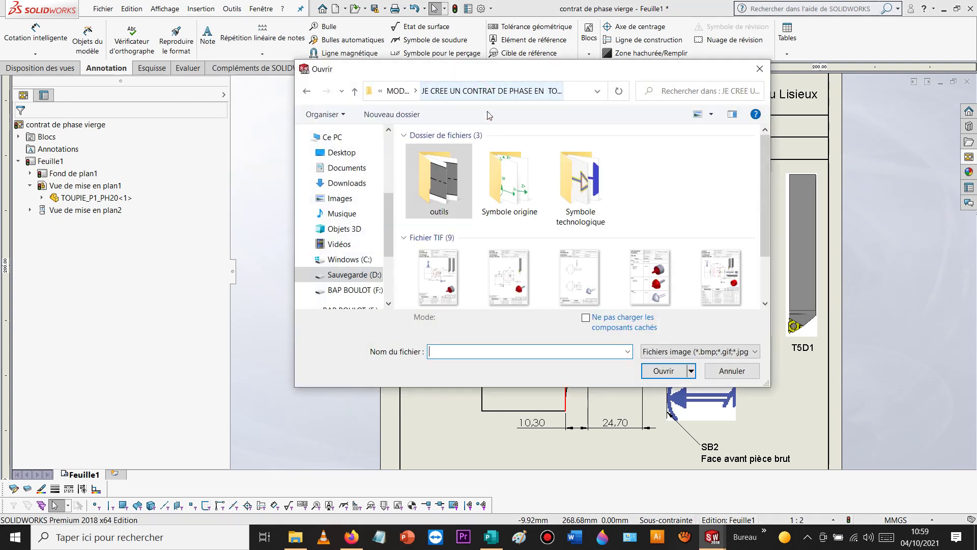
{"action": "double_click", "coordinate": [572, 188]}
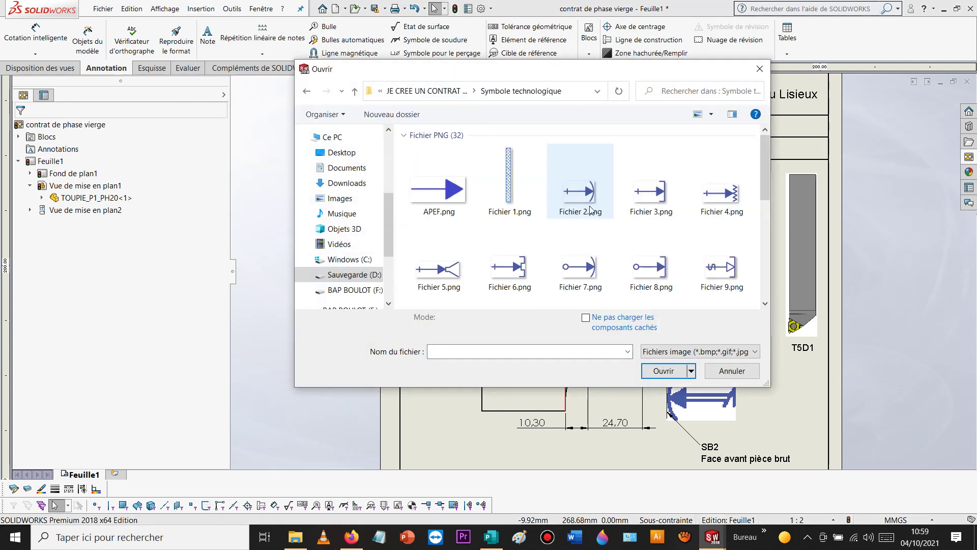
{"action": "scroll", "coordinate": [593, 212], "scroll_direction": "down", "scroll_amount": 3}
{"action": "scroll", "coordinate": [594, 218], "scroll_direction": "down", "scroll_amount": 1}
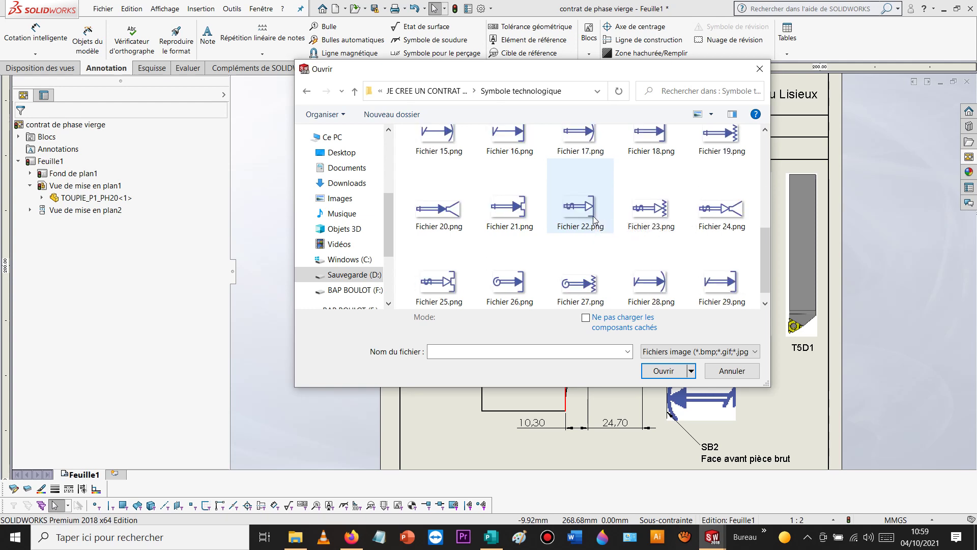
{"action": "scroll", "coordinate": [594, 217], "scroll_direction": "down", "scroll_amount": 1}
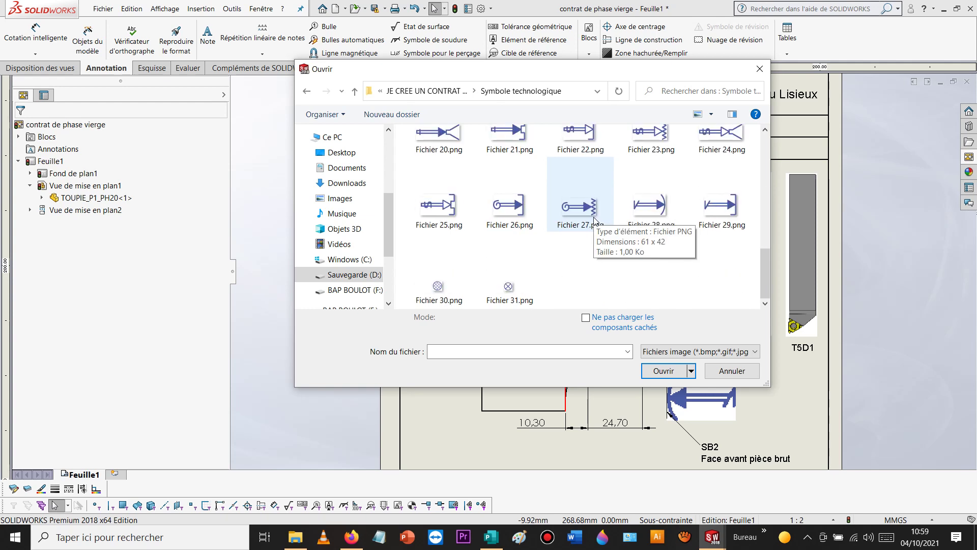
{"action": "scroll", "coordinate": [594, 218], "scroll_direction": "up", "scroll_amount": 1}
{"action": "scroll", "coordinate": [594, 218], "scroll_direction": "up", "scroll_amount": 1}
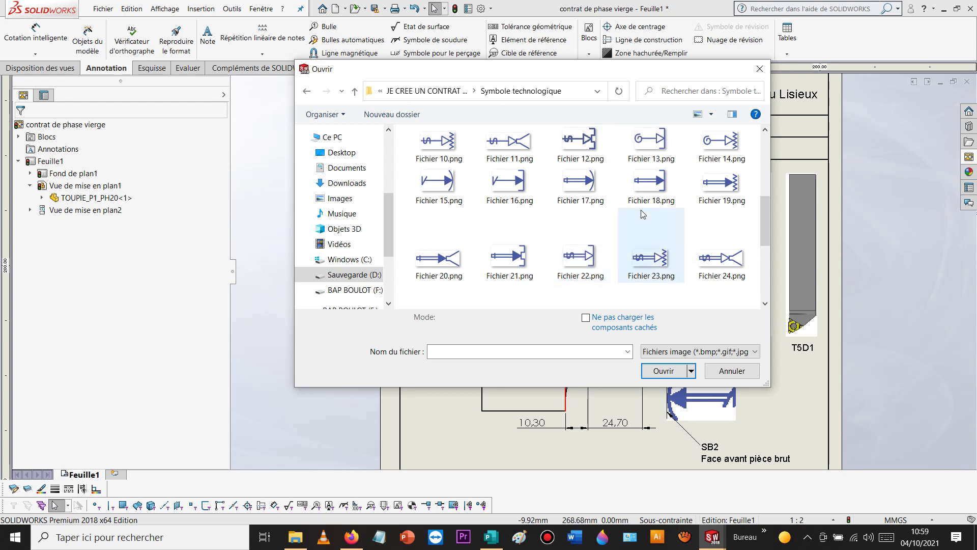
{"action": "scroll", "coordinate": [641, 210], "scroll_direction": "up", "scroll_amount": 3}
{"action": "scroll", "coordinate": [642, 214], "scroll_direction": "down", "scroll_amount": 3}
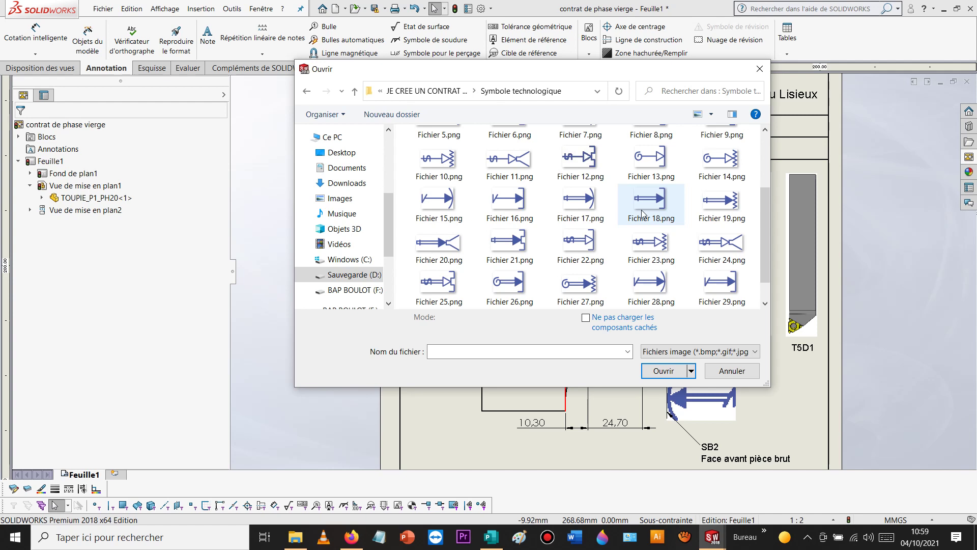
{"action": "scroll", "coordinate": [643, 214], "scroll_direction": "down", "scroll_amount": 1}
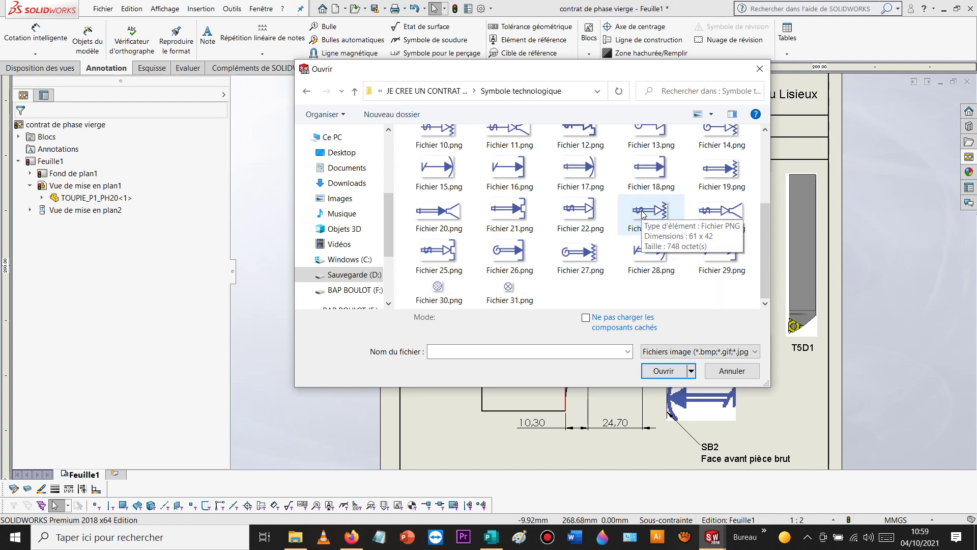
{"action": "left_click", "coordinate": [586, 253]}
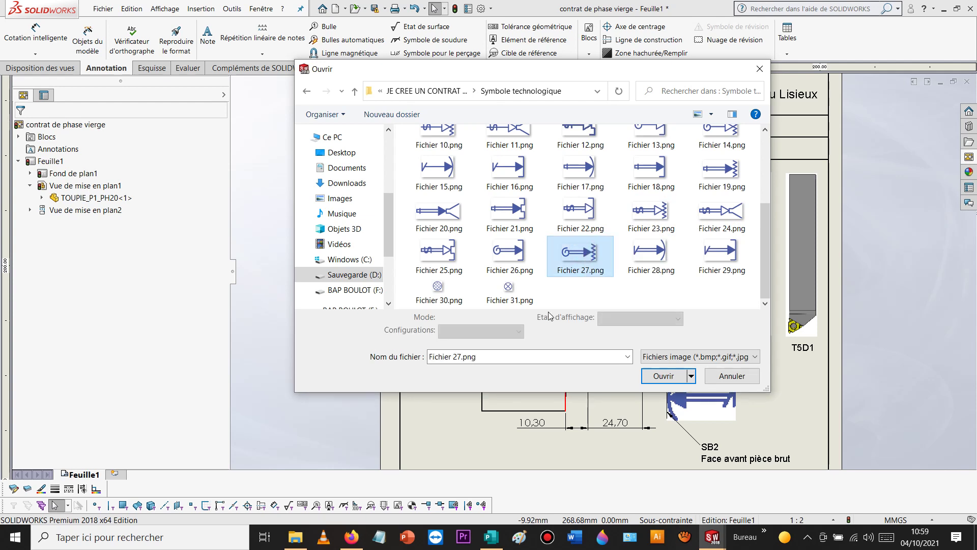
Step: Switch to File Explorer and open the Symbole technologique folder inside MODULE7's JE CREE UN CONTRAT DE PHASE EN TOURNAGE folder on drive D
{"action": "left_click", "coordinate": [304, 538]}
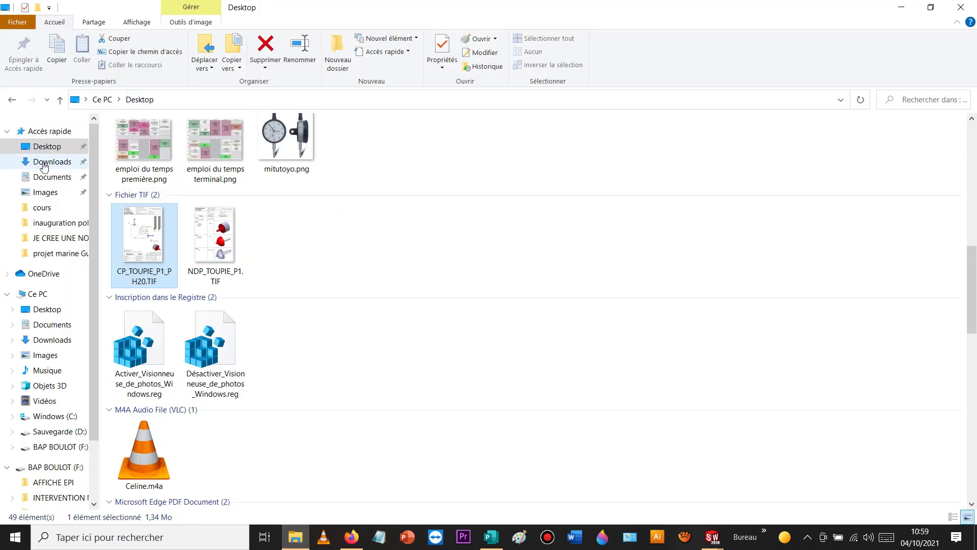
{"action": "left_click", "coordinate": [48, 147]}
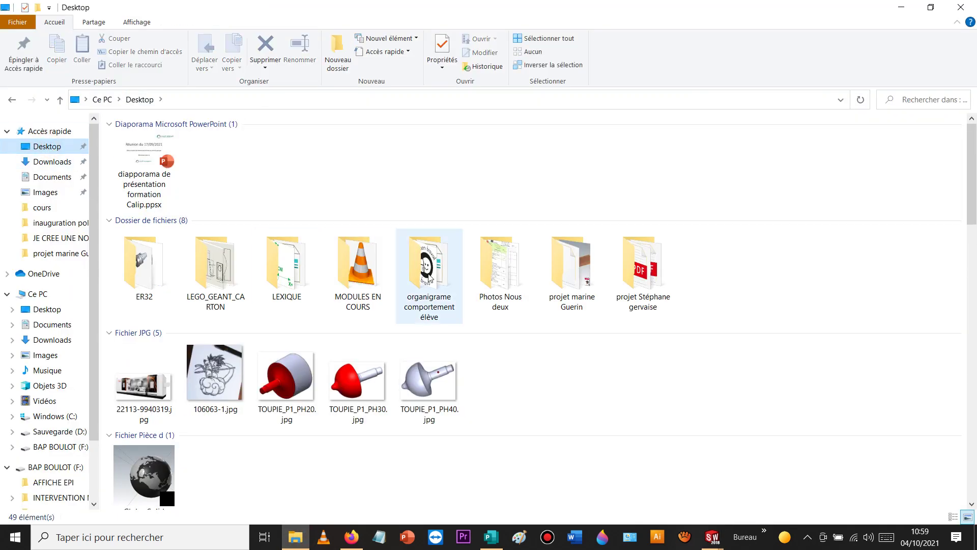
{"action": "left_click", "coordinate": [77, 431]}
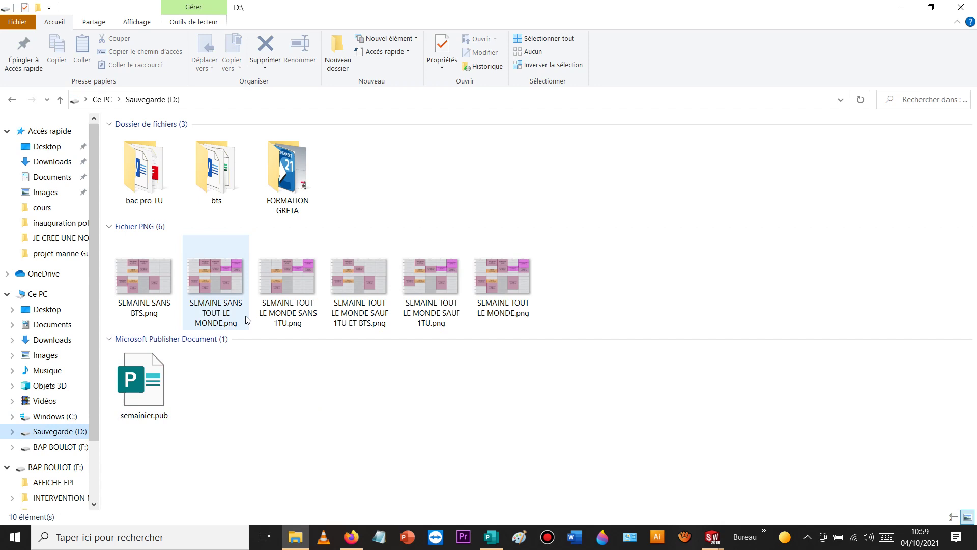
{"action": "left_click", "coordinate": [151, 182]}
{"action": "double_click", "coordinate": [151, 182]}
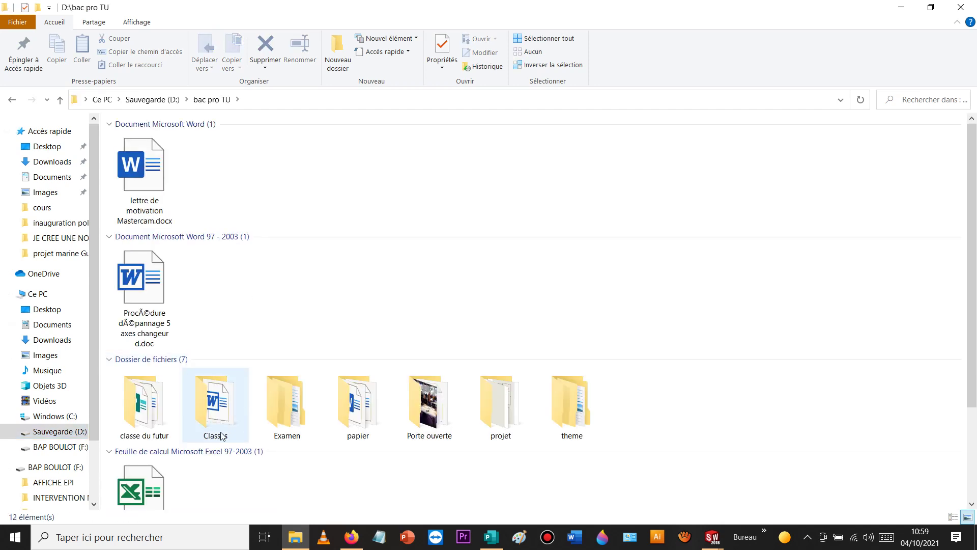
{"action": "double_click", "coordinate": [195, 419]}
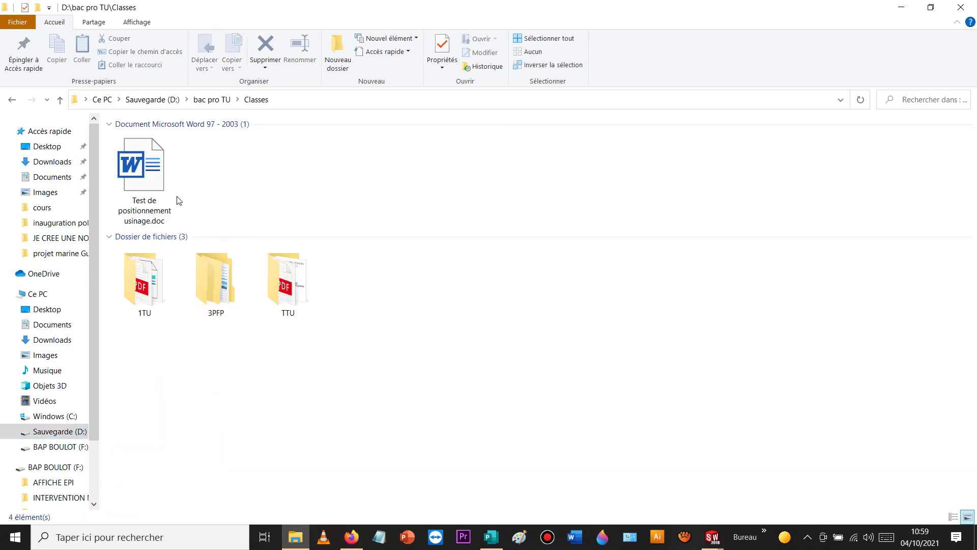
{"action": "double_click", "coordinate": [157, 280]}
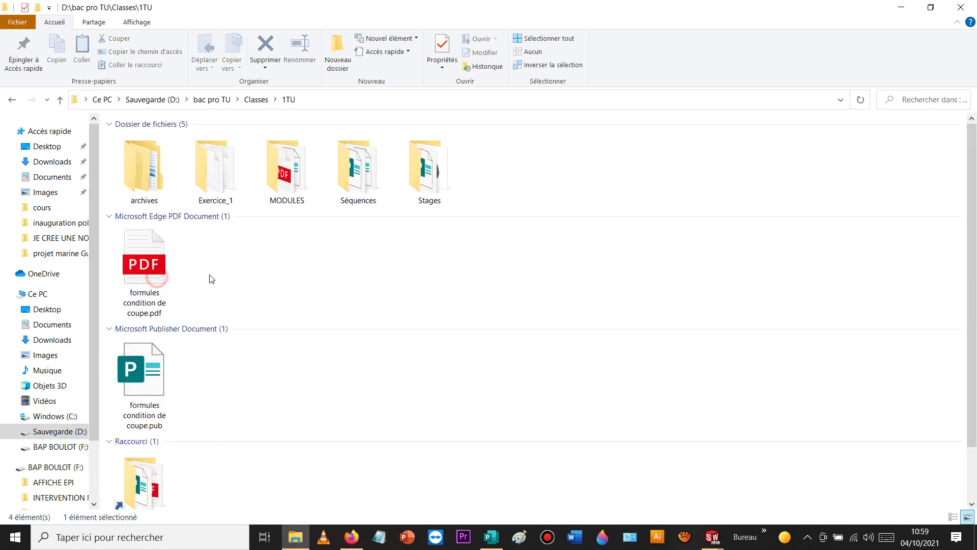
{"action": "double_click", "coordinate": [286, 172]}
{"action": "double_click", "coordinate": [574, 173]}
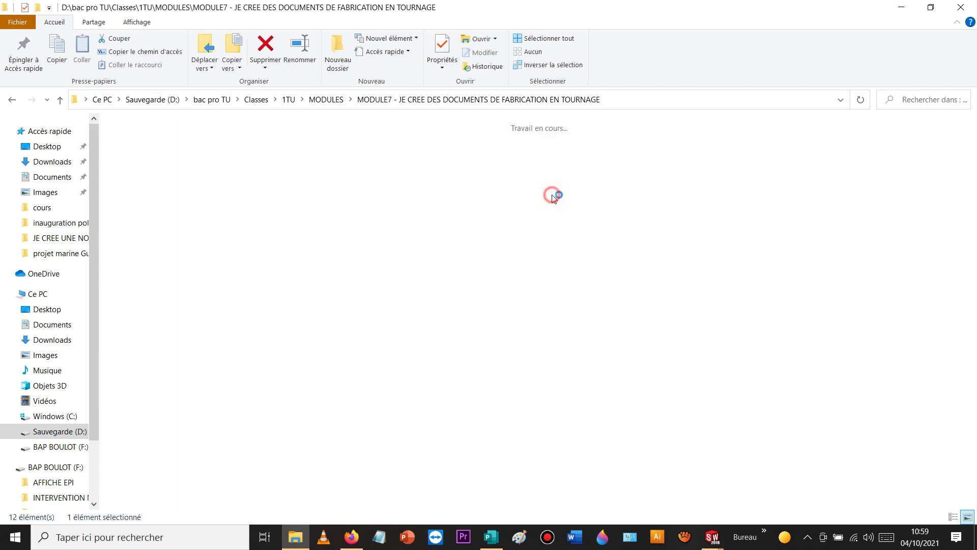
{"action": "double_click", "coordinate": [150, 188]}
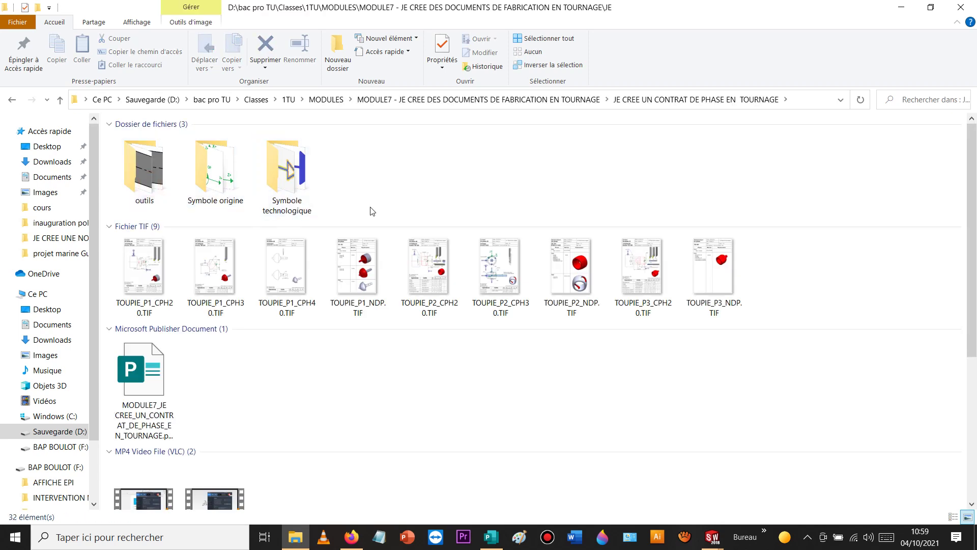
{"action": "double_click", "coordinate": [285, 166]}
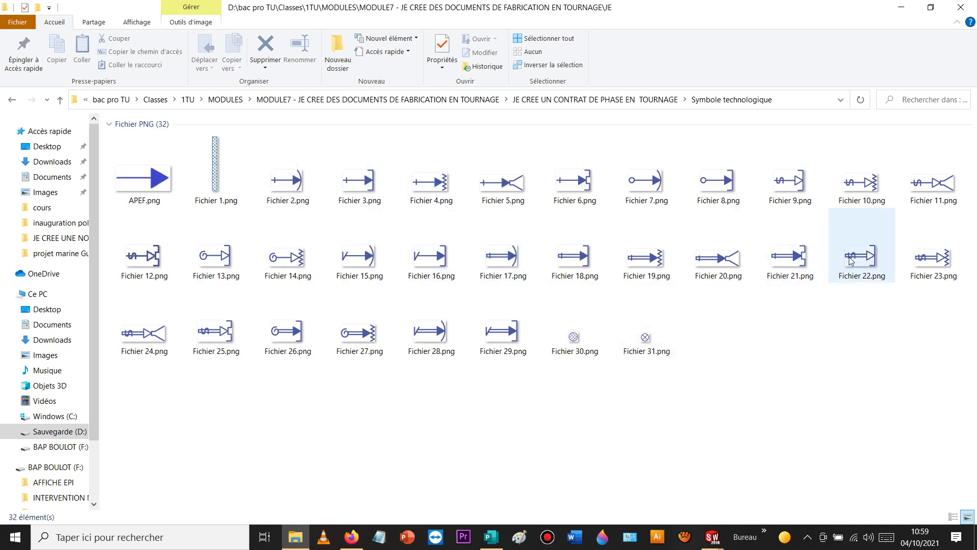
Step: Open Fichier 26.png in Paint and erase the filled arrowhead, keeping its rear edge, the shaft and the bracket
{"action": "double_click", "coordinate": [292, 337]}
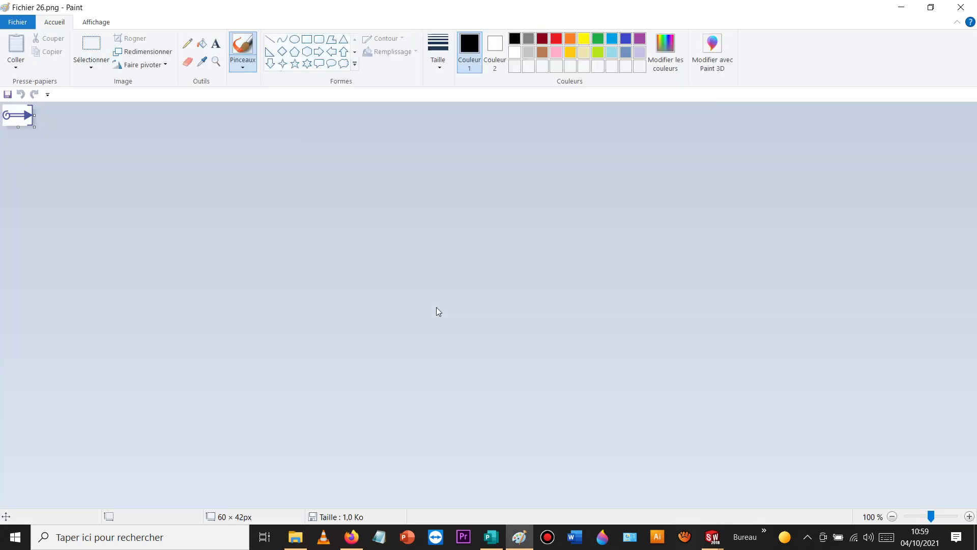
{"action": "scroll", "coordinate": [41, 131], "scroll_direction": "up", "scroll_amount": 7, "text": "ctrl"}
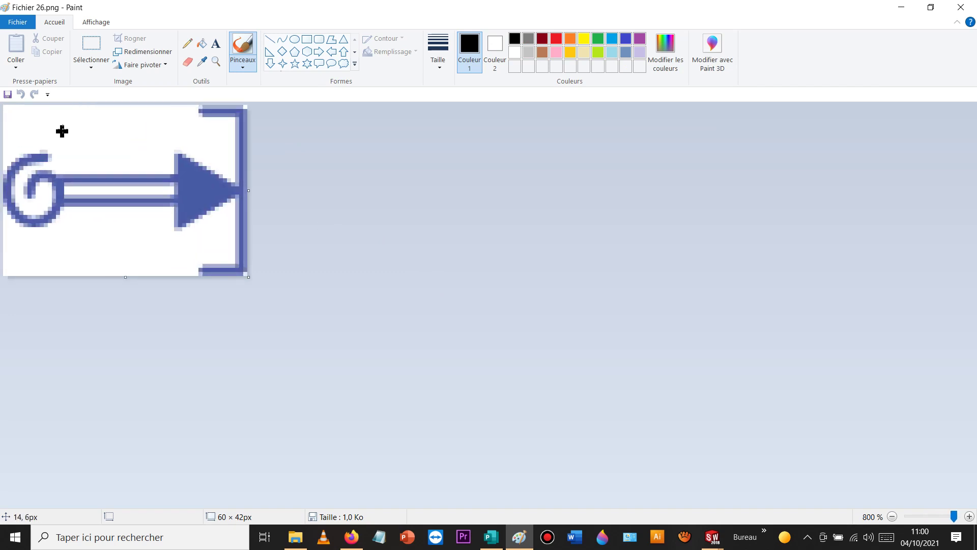
{"action": "left_click", "coordinate": [188, 62]}
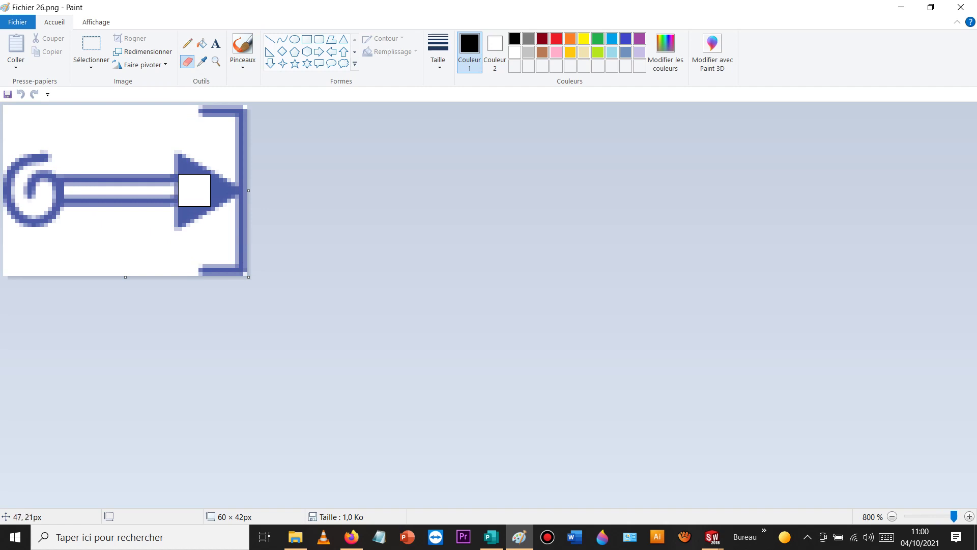
{"action": "left_click", "coordinate": [200, 192]}
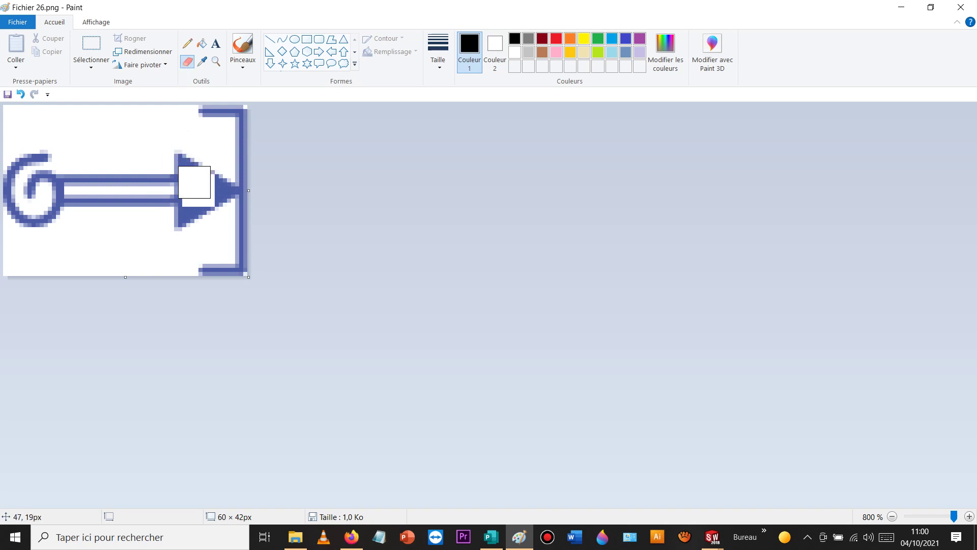
{"action": "mouse_move", "coordinate": [199, 179]}
{"action": "left_mouse_down"}
{"action": "mouse_move", "coordinate": [199, 203]}
{"action": "mouse_move", "coordinate": [215, 191]}
{"action": "left_mouse_up"}
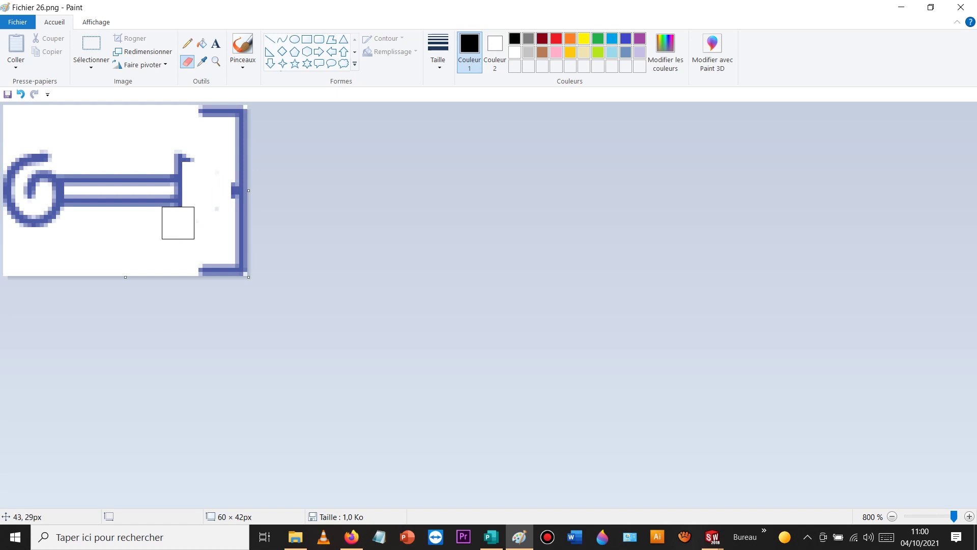
Step: Choose the Line tool and set the foreground colour to indigo for redrawing the arrowhead
{"action": "left_click", "coordinate": [270, 40]}
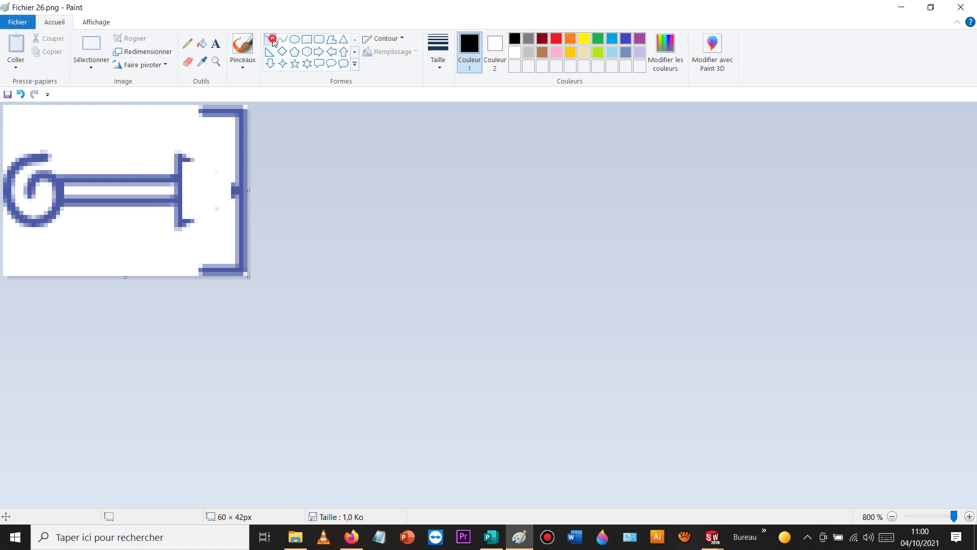
{"action": "left_click", "coordinate": [626, 39]}
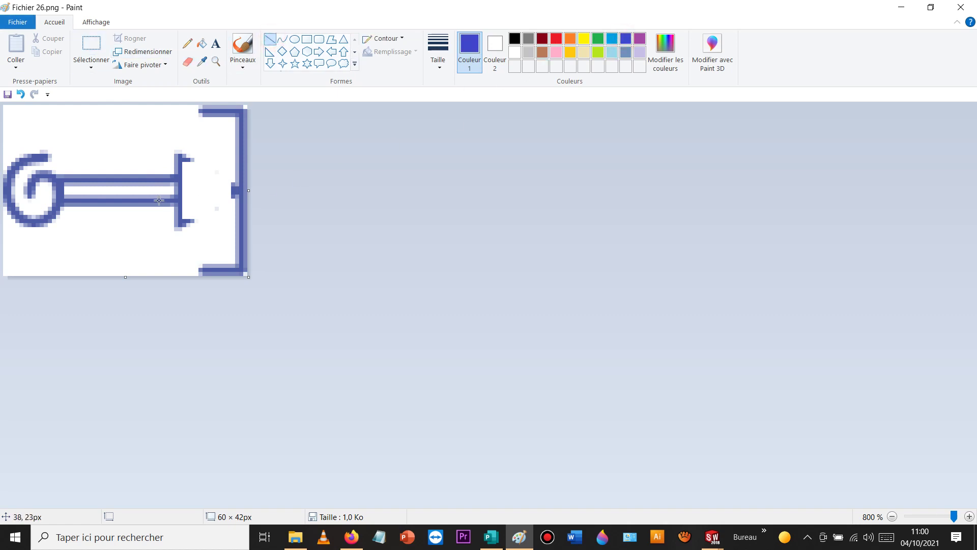
{"action": "left_click_drag", "start_coordinate": [185, 157], "coordinate": [228, 191]}
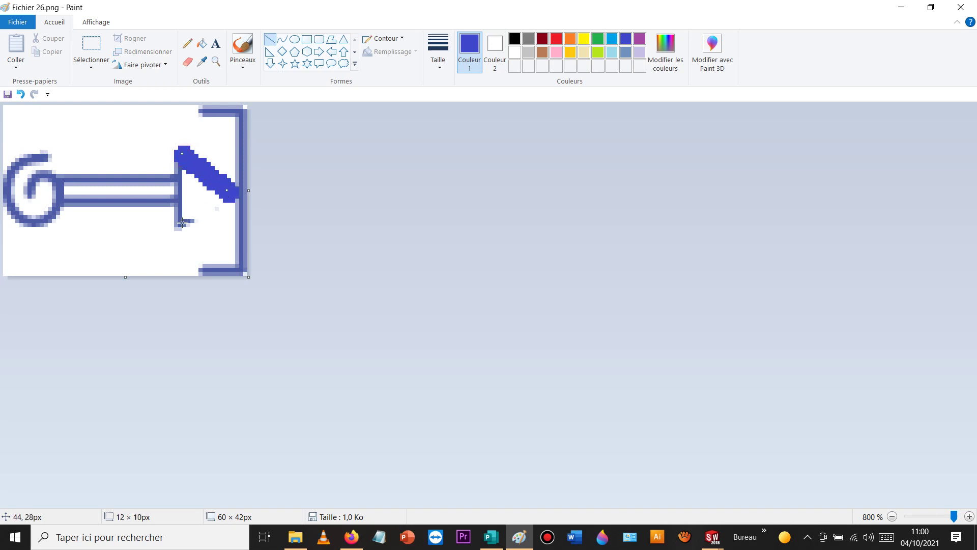
{"action": "left_click_drag", "start_coordinate": [181, 226], "coordinate": [227, 194]}
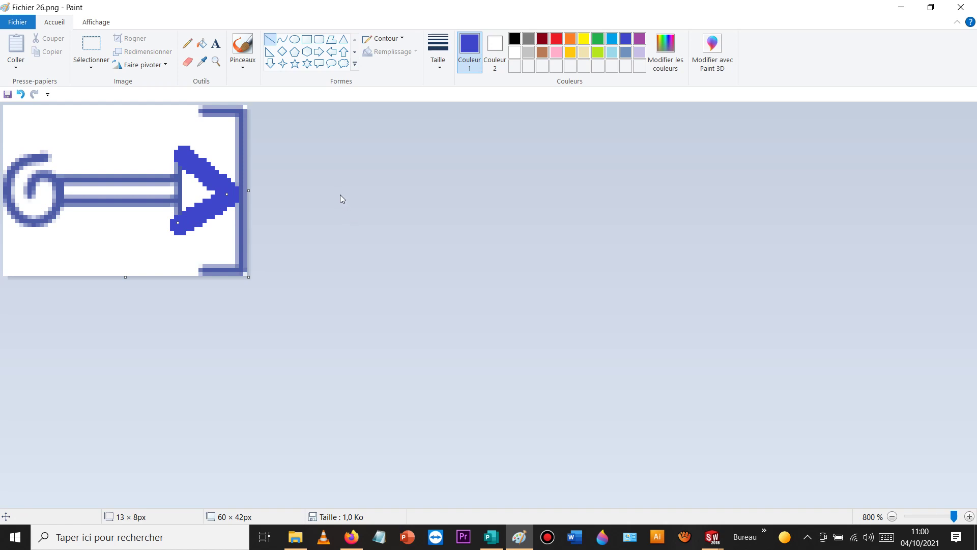
{"action": "key", "text": "ctrl+z"}
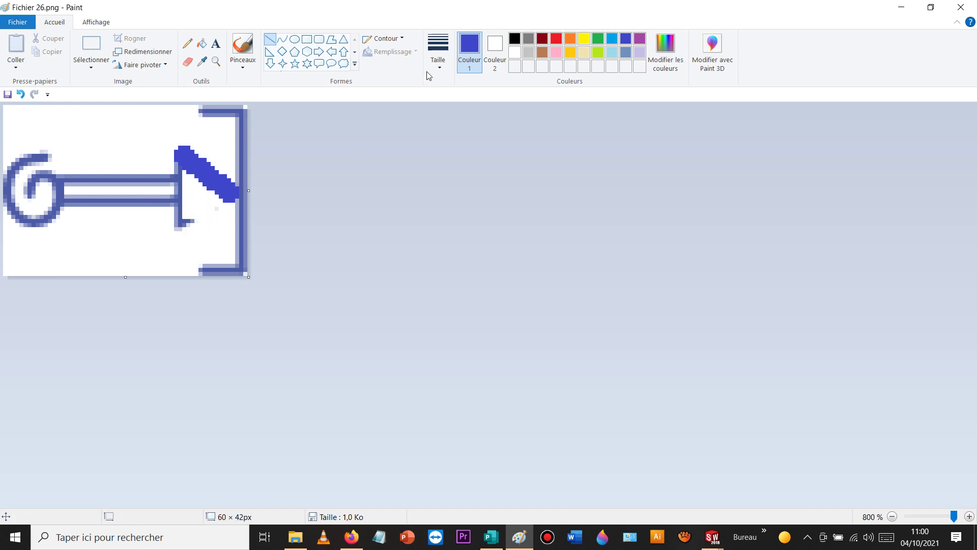
{"action": "key", "text": "ctrl+z"}
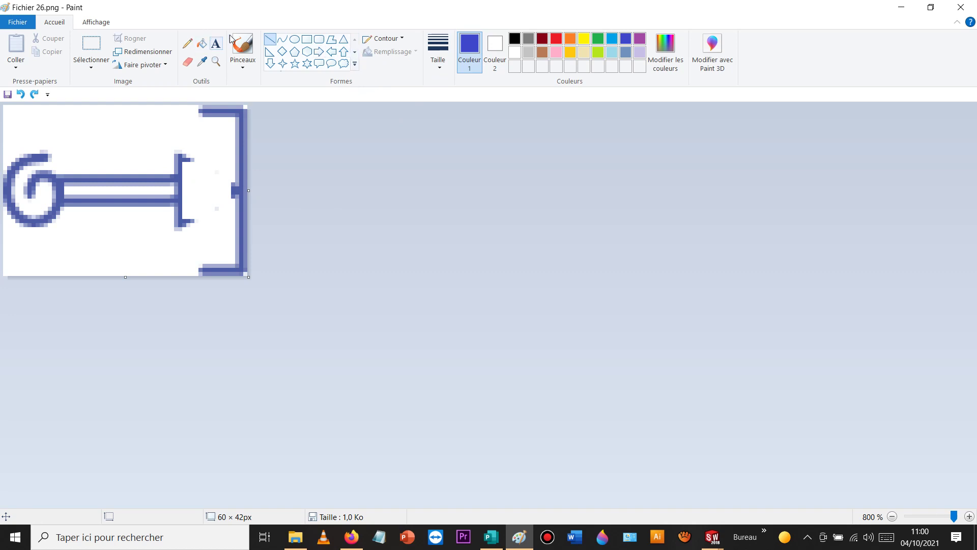
Step: Outline the arrowhead with two thinner indigo lines from the rear edge's ends to the bracket, then save and close Fichier 26.png
{"action": "left_click", "coordinate": [435, 47]}
{"action": "left_click", "coordinate": [444, 89]}
{"action": "left_click_drag", "start_coordinate": [183, 156], "coordinate": [235, 191]}
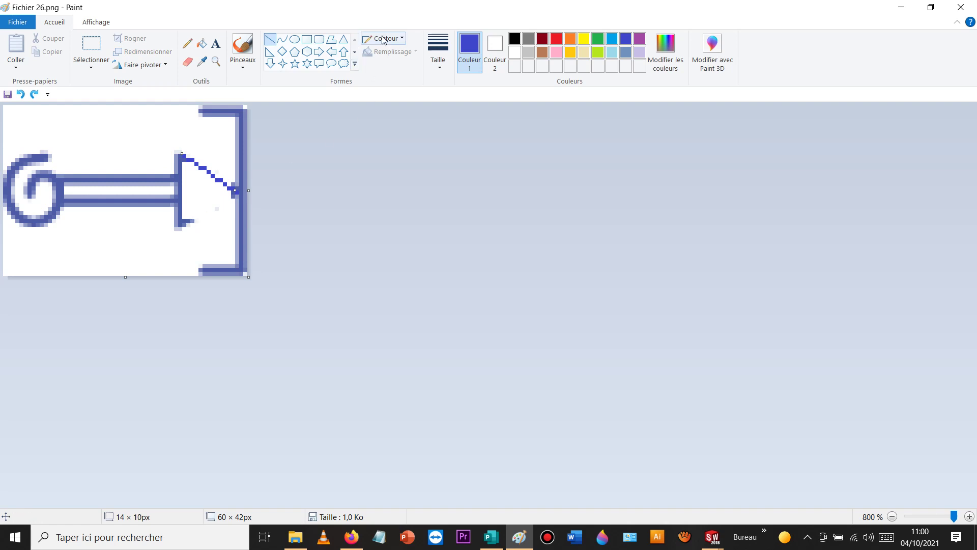
{"action": "left_click", "coordinate": [438, 49]}
{"action": "left_click", "coordinate": [453, 116]}
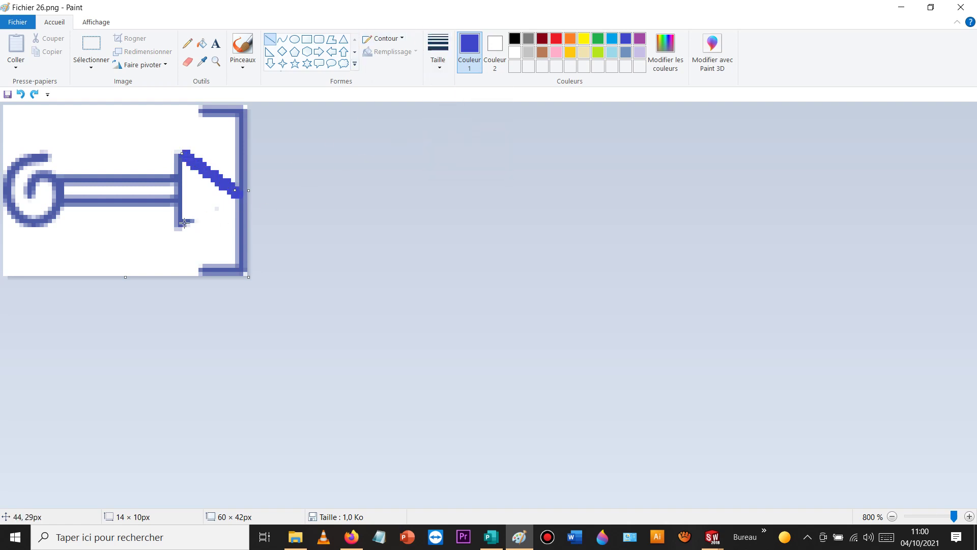
{"action": "left_click_drag", "start_coordinate": [184, 222], "coordinate": [235, 194]}
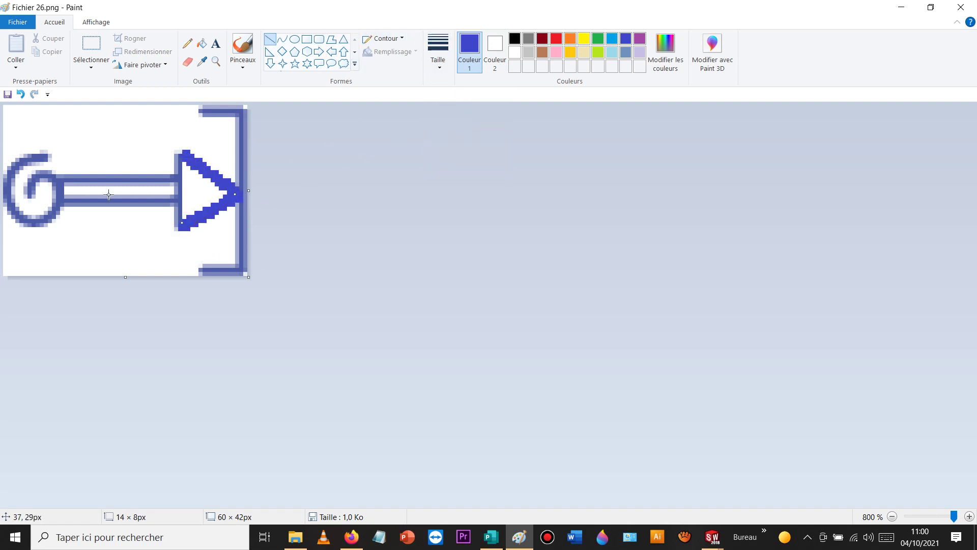
{"action": "left_click", "coordinate": [456, 214]}
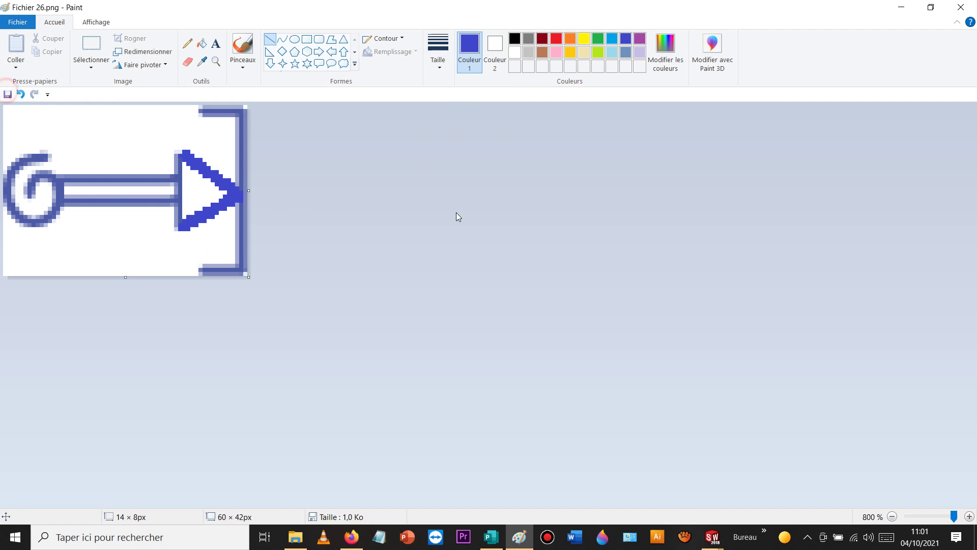
{"action": "left_click", "coordinate": [959, 8]}
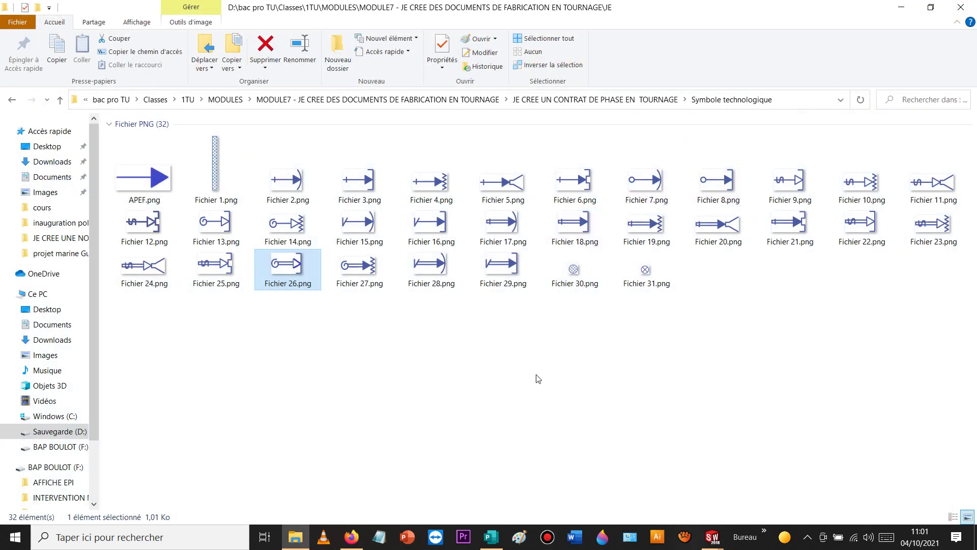
Step: Switch to the "contrat de phase vierge" drawing in SOLIDWORKS and reopen the Symbole technologique folder to check the symbol thumbnails
{"action": "mouse_move", "coordinate": [712, 537]}
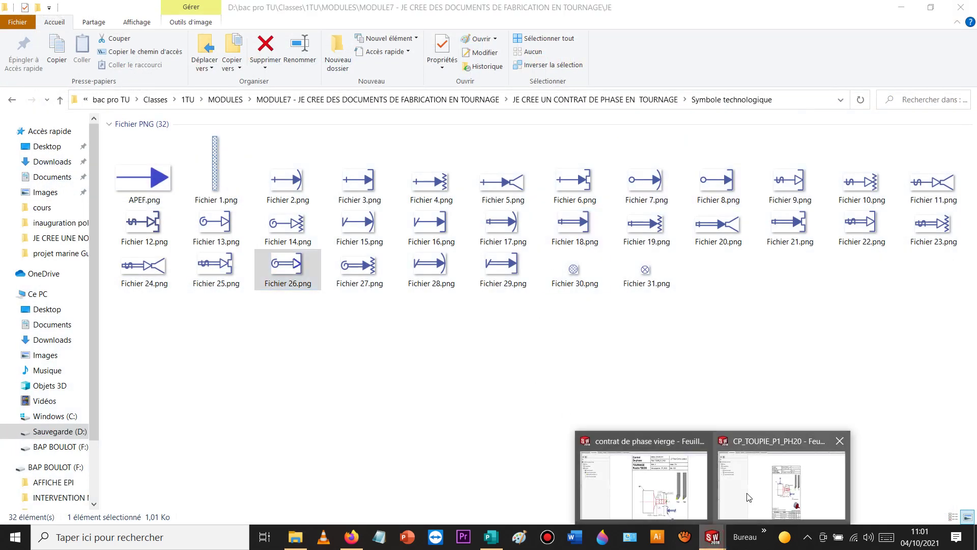
{"action": "left_click", "coordinate": [663, 490]}
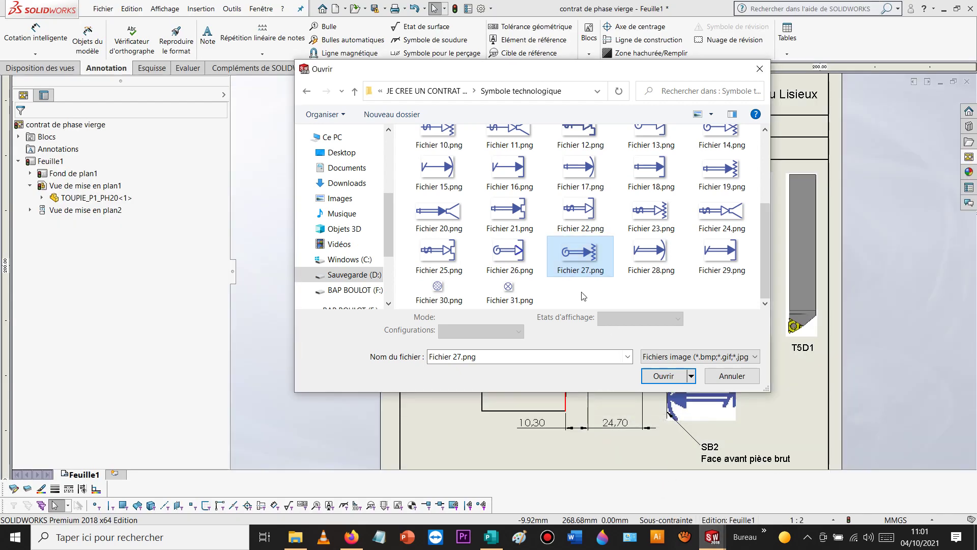
{"action": "left_click", "coordinate": [660, 289]}
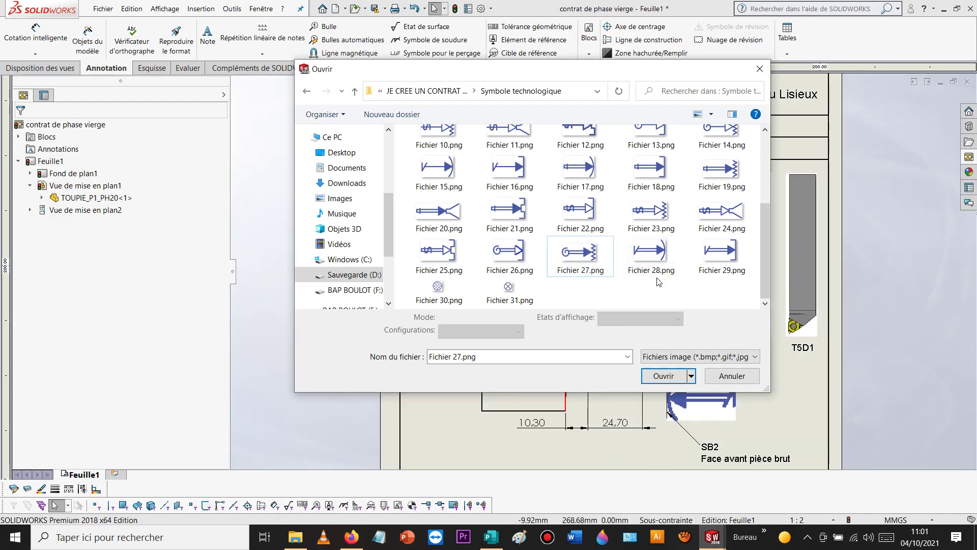
{"action": "scroll", "coordinate": [659, 282], "scroll_direction": "up", "scroll_amount": 3}
{"action": "left_click", "coordinate": [425, 91]}
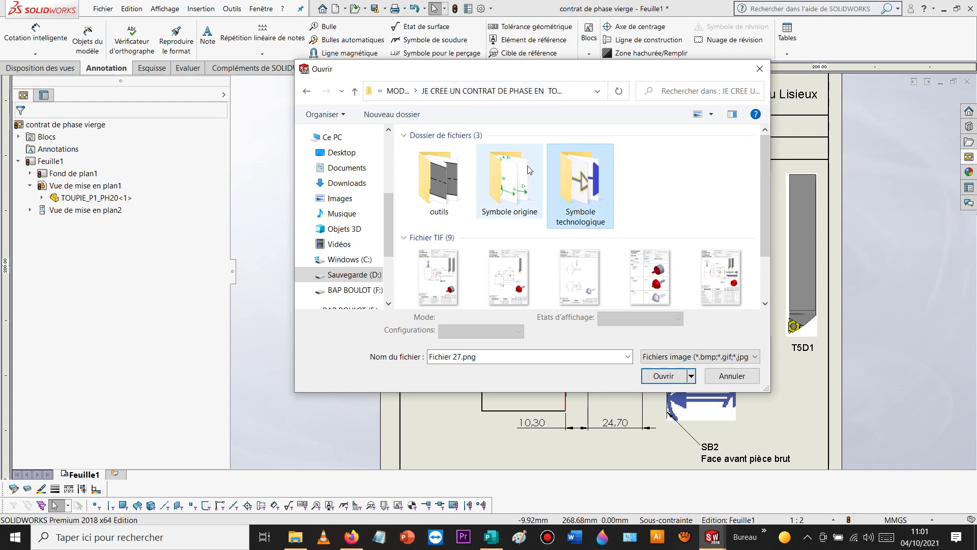
{"action": "double_click", "coordinate": [594, 197]}
{"action": "scroll", "coordinate": [601, 214], "scroll_direction": "down", "scroll_amount": 5}
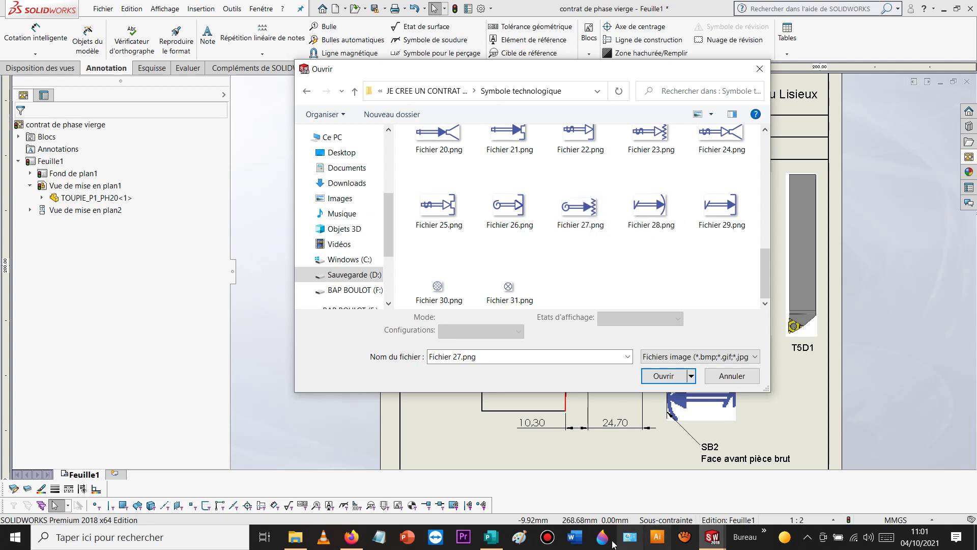
Step: Switch to File Explorer, open Fichier 27.png in Paint and erase the filled arrowhead, keeping its rear edge, the shaft and the zigzag
{"action": "left_click", "coordinate": [295, 538]}
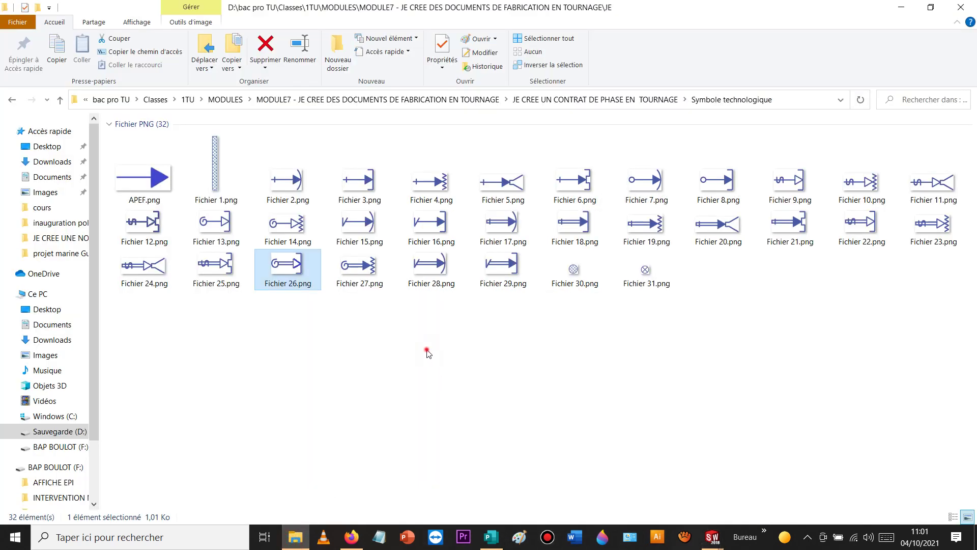
{"action": "double_click", "coordinate": [360, 265]}
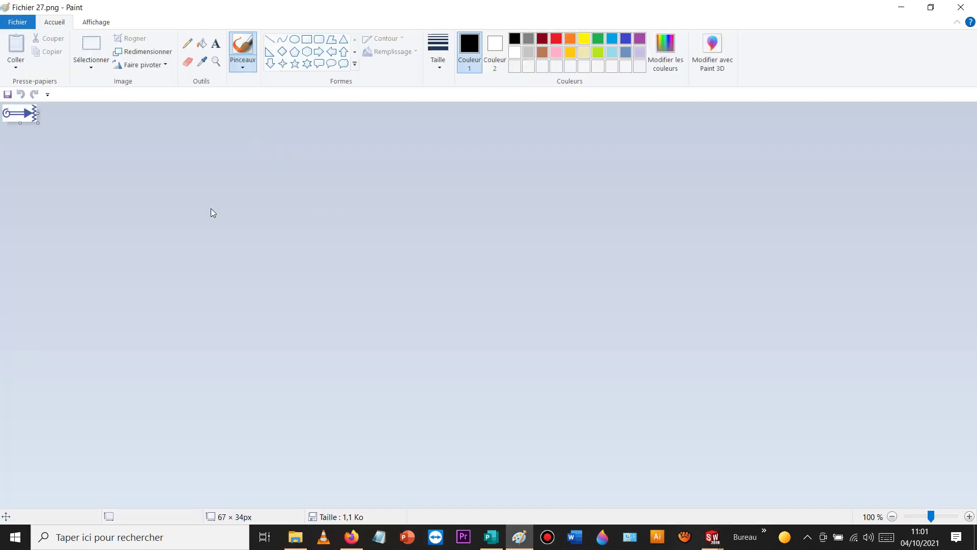
{"action": "scroll", "coordinate": [51, 115], "scroll_direction": "up", "scroll_amount": 7, "text": "ctrl"}
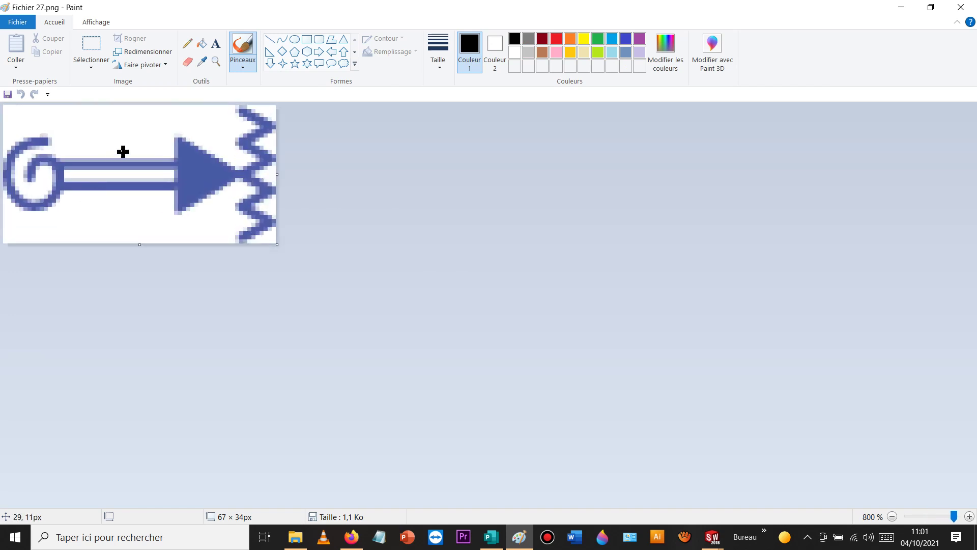
{"action": "left_click", "coordinate": [188, 61]}
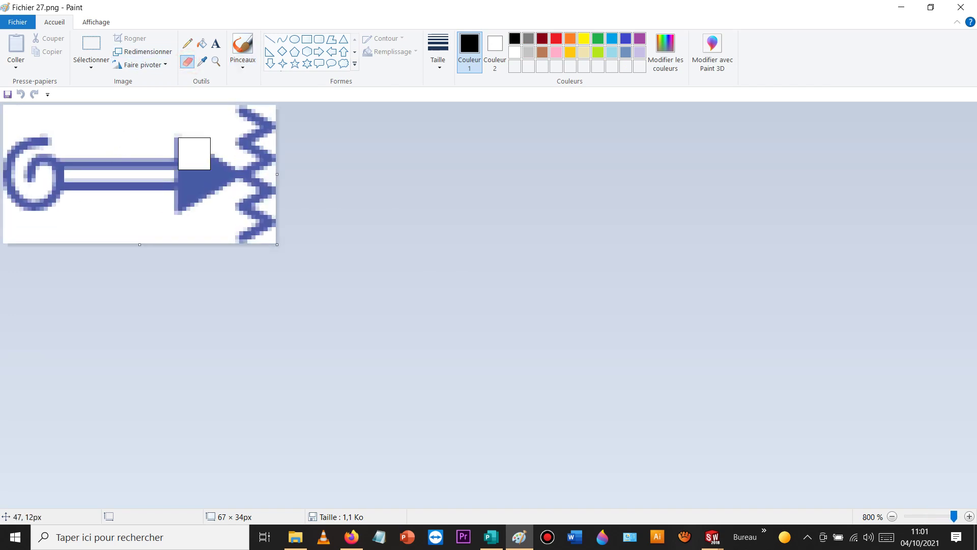
{"action": "mouse_move", "coordinate": [199, 154]}
{"action": "left_mouse_down"}
{"action": "mouse_move", "coordinate": [197, 198]}
{"action": "mouse_move", "coordinate": [215, 191]}
{"action": "mouse_move", "coordinate": [215, 175]}
{"action": "left_mouse_up"}
Step: Outline the arrowhead with two medium-thick indigo lines meeting at the zigzag, then save and close Fichier 27.png
{"action": "left_click", "coordinate": [270, 39]}
{"action": "left_click", "coordinate": [627, 39]}
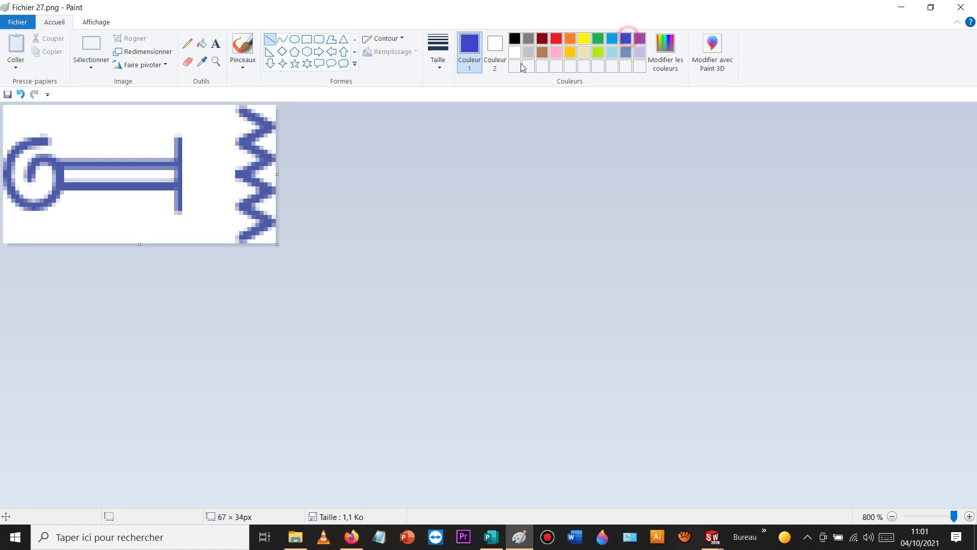
{"action": "left_click", "coordinate": [439, 51]}
{"action": "left_click", "coordinate": [444, 112]}
{"action": "left_click_drag", "start_coordinate": [181, 139], "coordinate": [235, 170]}
{"action": "left_click_drag", "start_coordinate": [178, 208], "coordinate": [236, 176]}
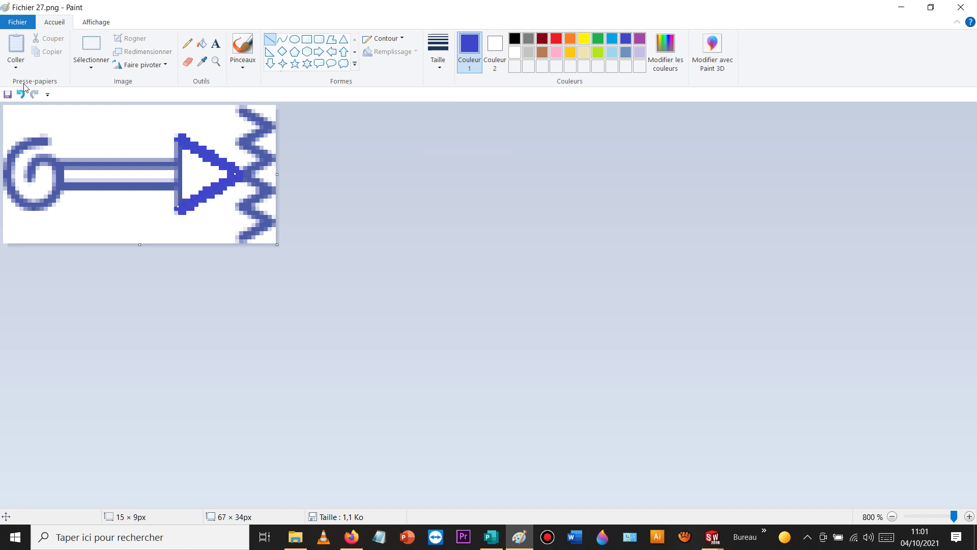
{"action": "left_click", "coordinate": [8, 94]}
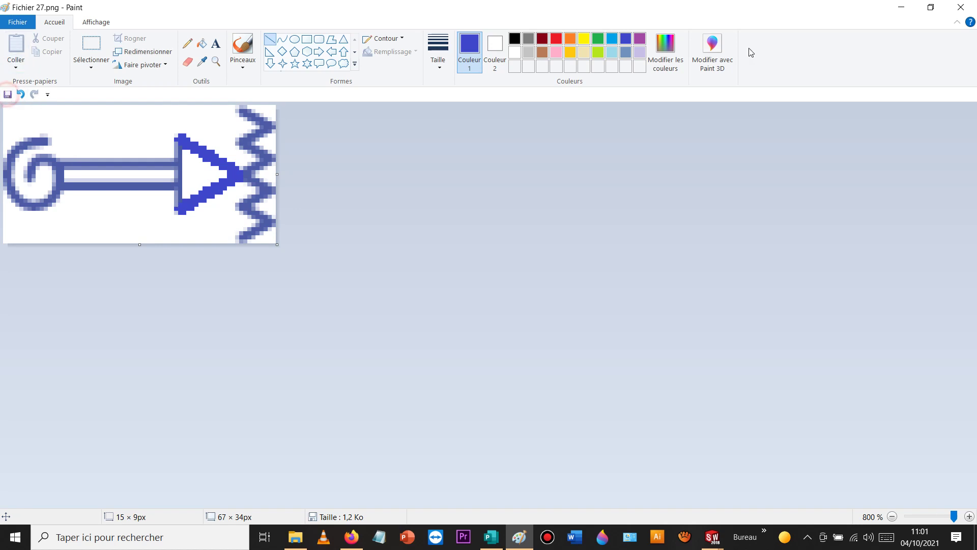
{"action": "left_click", "coordinate": [961, 7]}
{"action": "left_click", "coordinate": [472, 379]}
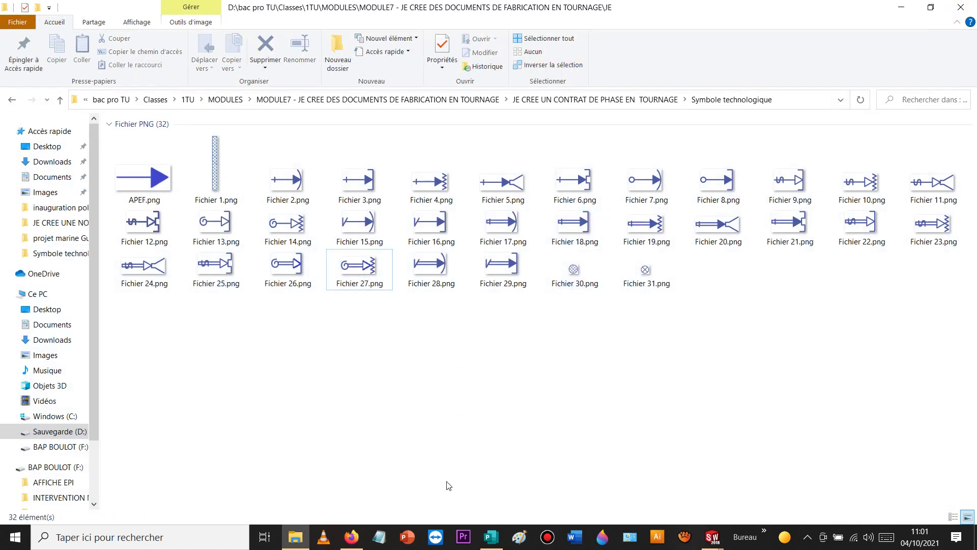
Step: Switch to the "contrat de phase vierge" drawing in SOLIDWORKS and insert the picture Fichier 27.png
{"action": "left_click", "coordinate": [712, 537]}
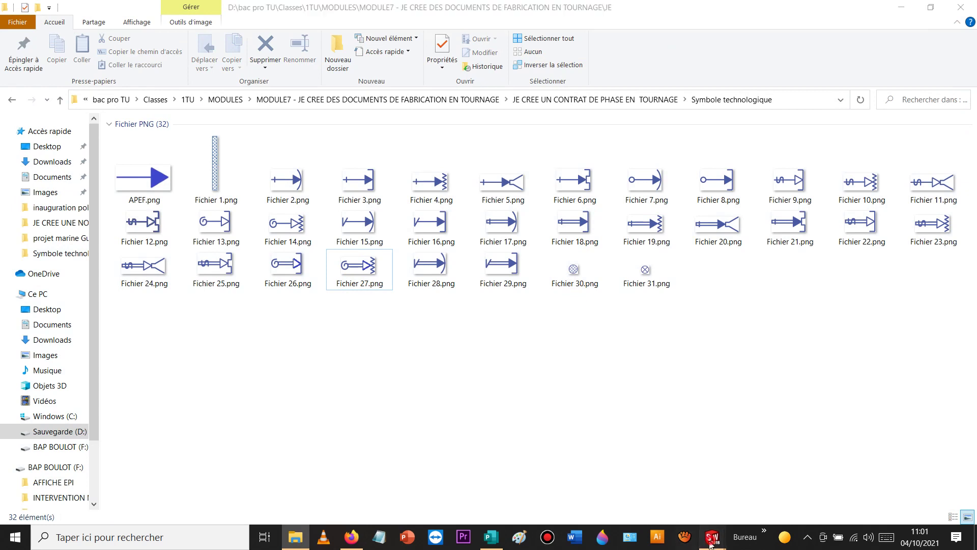
{"action": "left_click", "coordinate": [640, 499]}
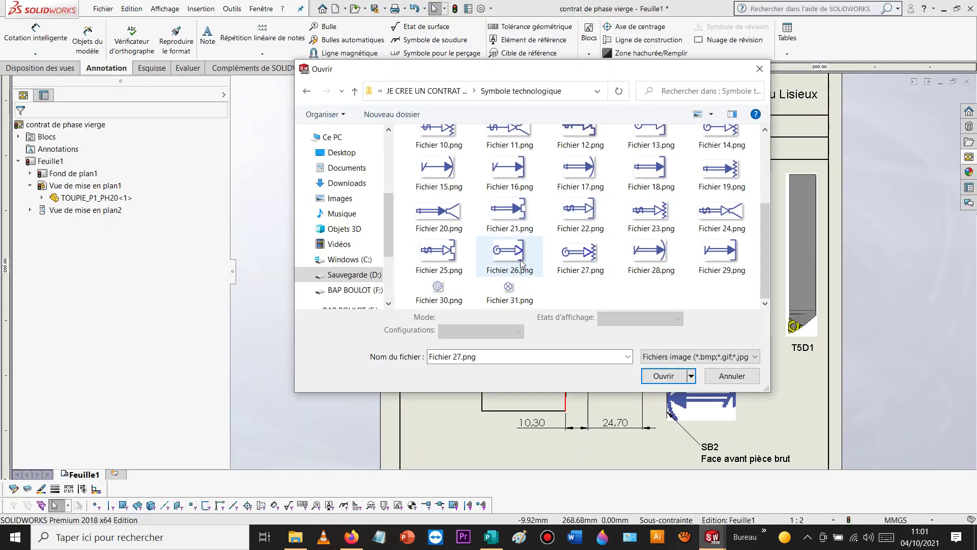
{"action": "double_click", "coordinate": [572, 259]}
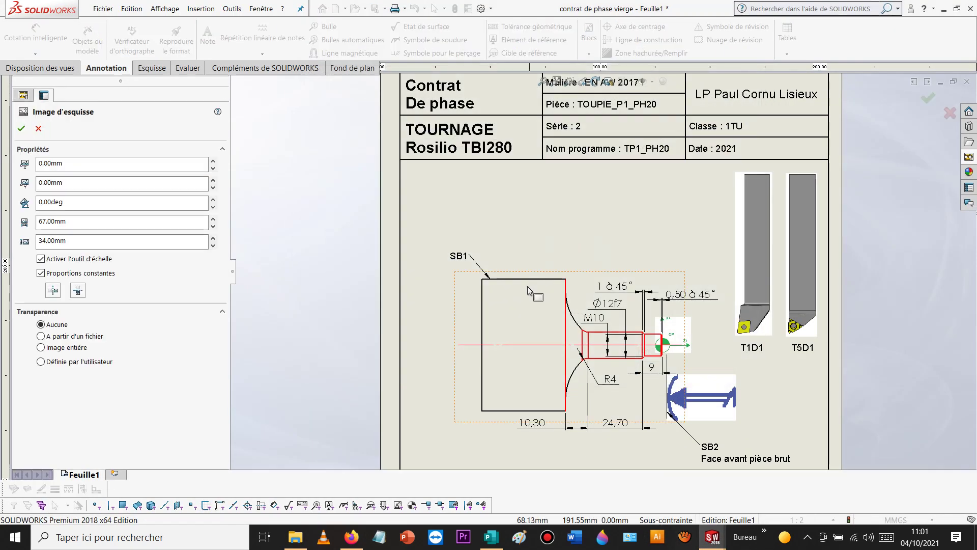
Step: Set the inserted symbol picture's angle to 270° so that its arrow points down
{"action": "scroll", "coordinate": [539, 341], "scroll_direction": "up", "scroll_amount": 7}
{"action": "scroll", "coordinate": [568, 379], "scroll_direction": "down", "scroll_amount": 4}
{"action": "double_click", "coordinate": [83, 201]}
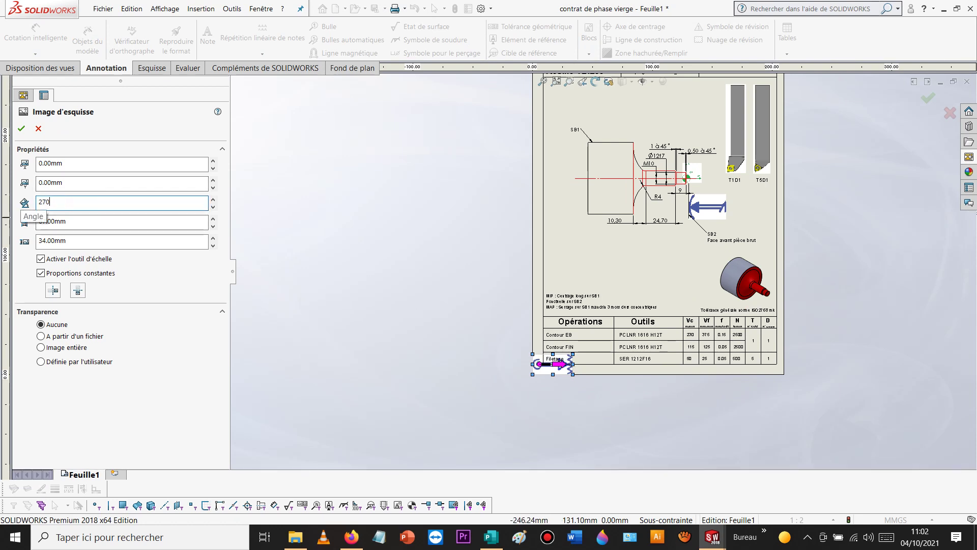
{"action": "type", "text": "0"}
{"action": "key", "text": "Return"}
Step: Move the symbol picture above the part beside SB1, with its zigzag resting on the part's upper edge, and accept the placement
{"action": "mouse_move", "coordinate": [543, 394]}
{"action": "left_mouse_down"}
{"action": "mouse_move", "coordinate": [590, 341]}
{"action": "mouse_move", "coordinate": [588, 105]}
{"action": "mouse_move", "coordinate": [611, 120]}
{"action": "left_mouse_up"}
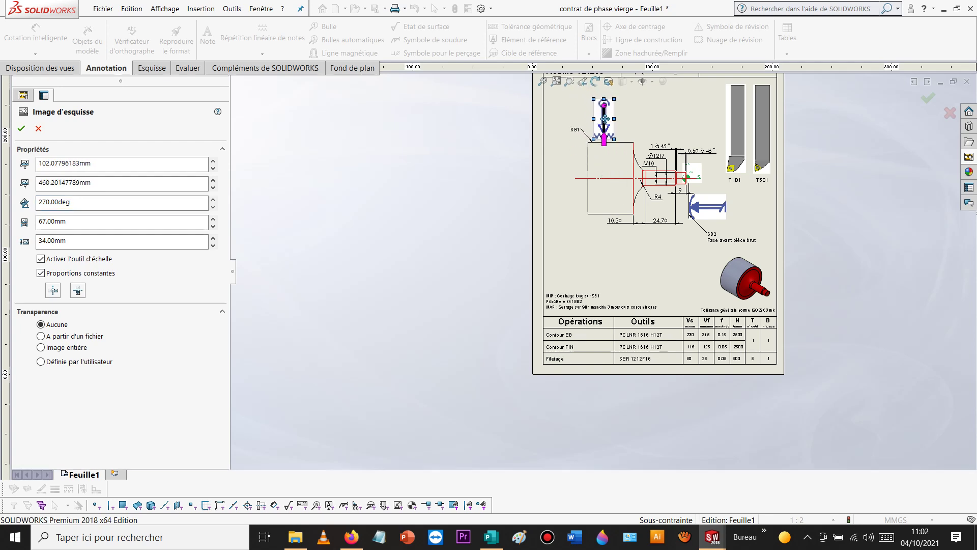
{"action": "scroll", "coordinate": [614, 114], "scroll_direction": "down", "scroll_amount": 7}
{"action": "left_click_drag", "start_coordinate": [591, 232], "coordinate": [601, 257]}
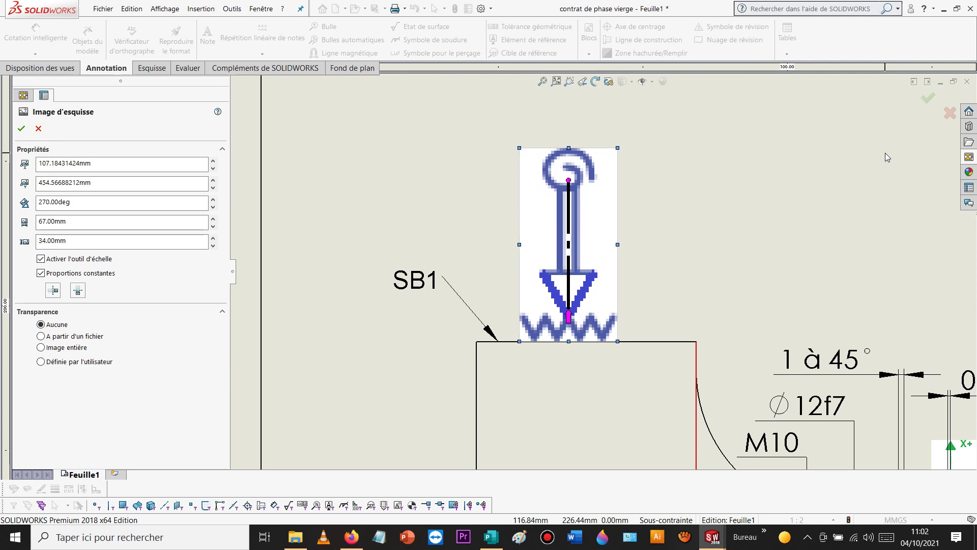
{"action": "left_click", "coordinate": [929, 100]}
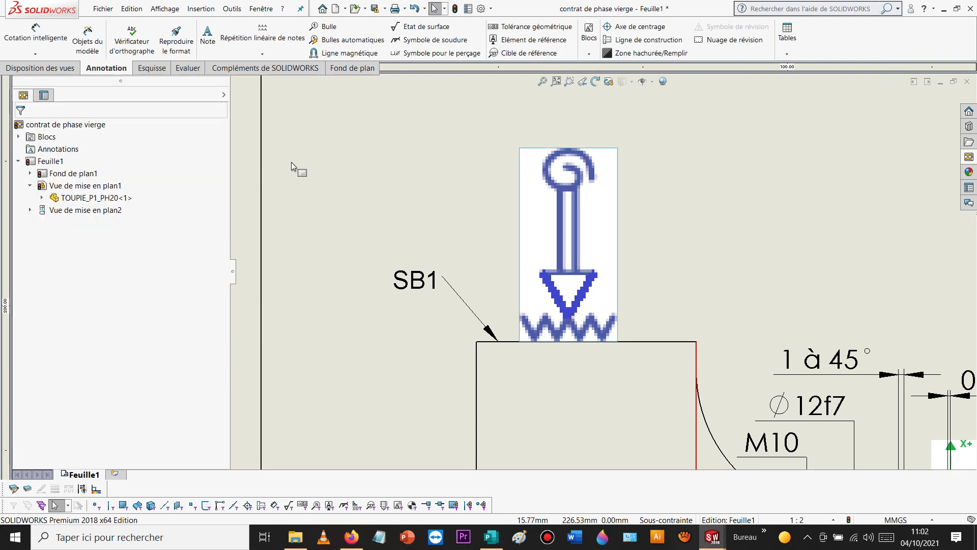
Step: Check the whole phase contract sheet and save the drawing
{"action": "scroll", "coordinate": [479, 254], "scroll_direction": "up", "scroll_amount": 7}
{"action": "scroll", "coordinate": [502, 259], "scroll_direction": "up", "scroll_amount": 3}
{"action": "scroll", "coordinate": [637, 317], "scroll_direction": "up", "scroll_amount": 2}
{"action": "scroll", "coordinate": [646, 323], "scroll_direction": "down", "scroll_amount": 3}
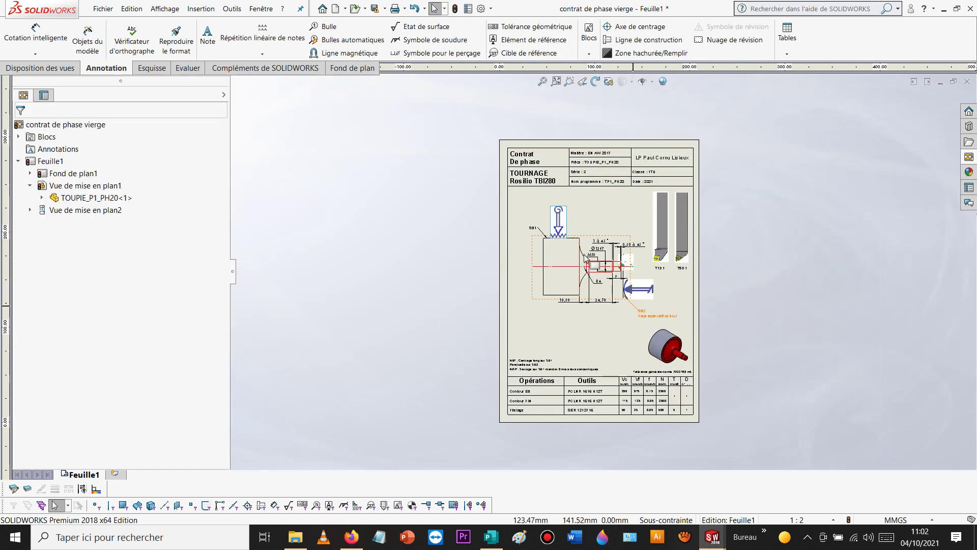
{"action": "left_click", "coordinate": [374, 9]}
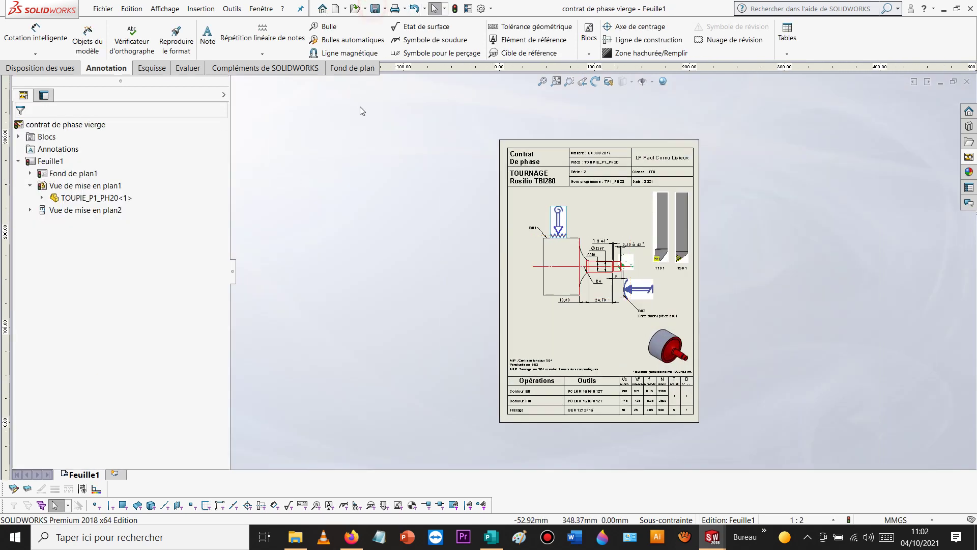
Step: Save the drawing in Tif format on the Desktop, overwriting CP_TOUPIE_P1_PH20.TIF
{"action": "left_click", "coordinate": [103, 9]}
{"action": "left_click", "coordinate": [166, 94]}
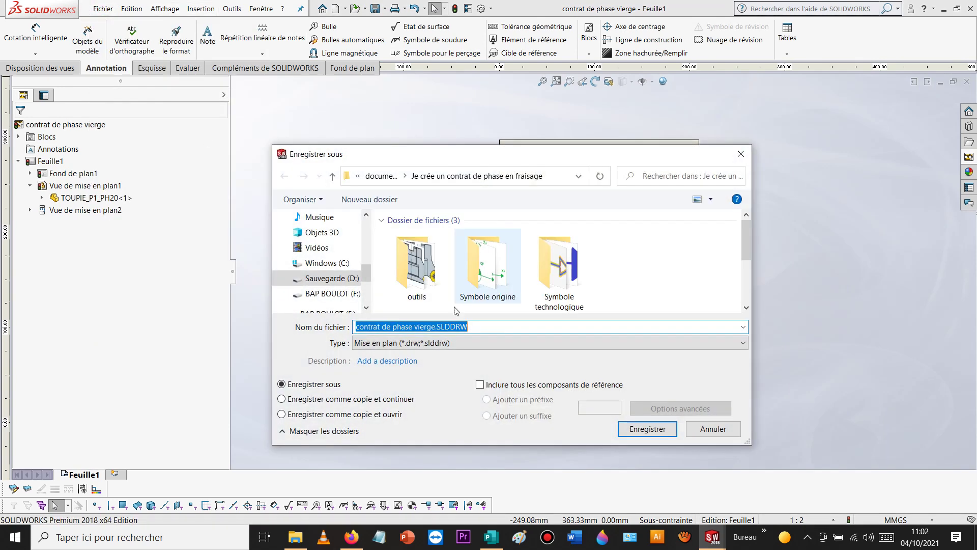
{"action": "left_click", "coordinate": [433, 346]}
{"action": "left_click", "coordinate": [448, 471]}
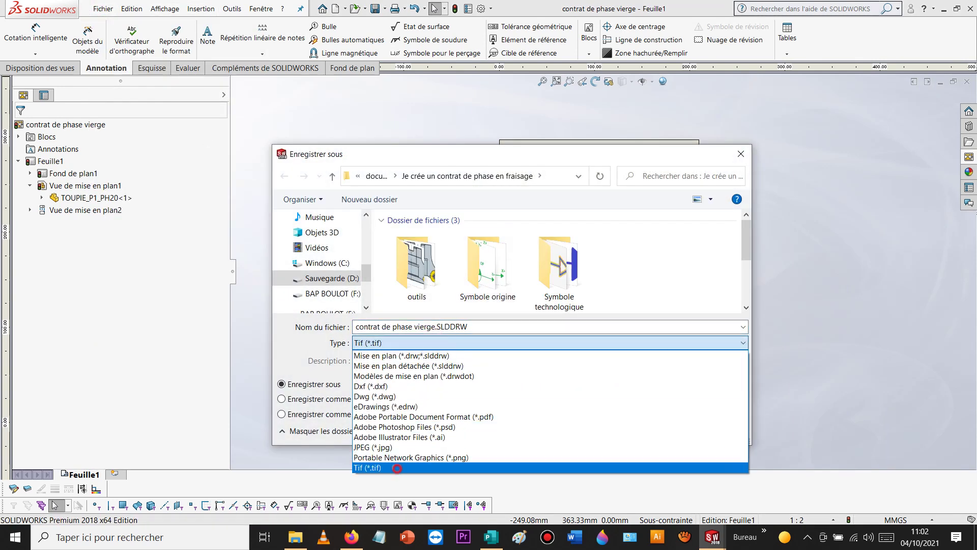
{"action": "scroll", "coordinate": [486, 326], "scroll_direction": "down", "scroll_amount": 5}
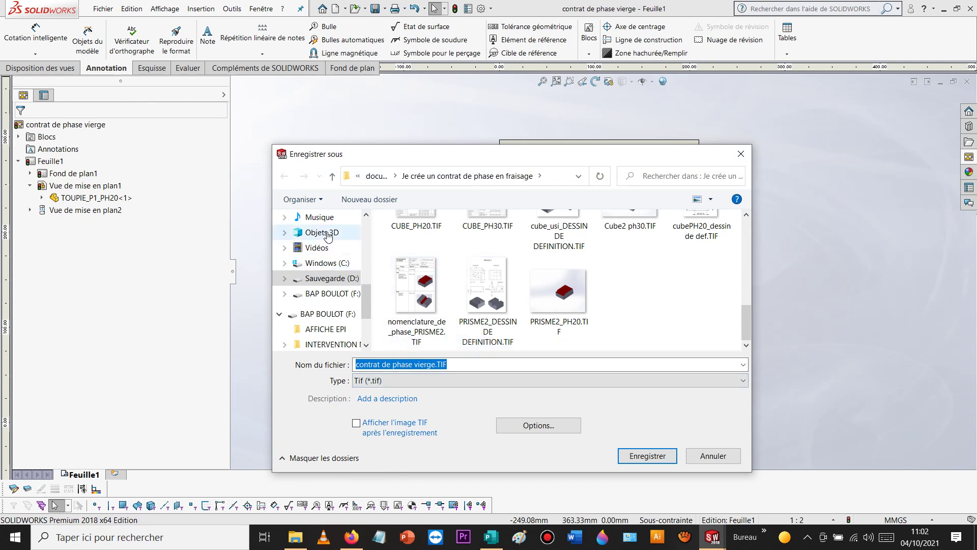
{"action": "scroll", "coordinate": [326, 248], "scroll_direction": "up", "scroll_amount": 10}
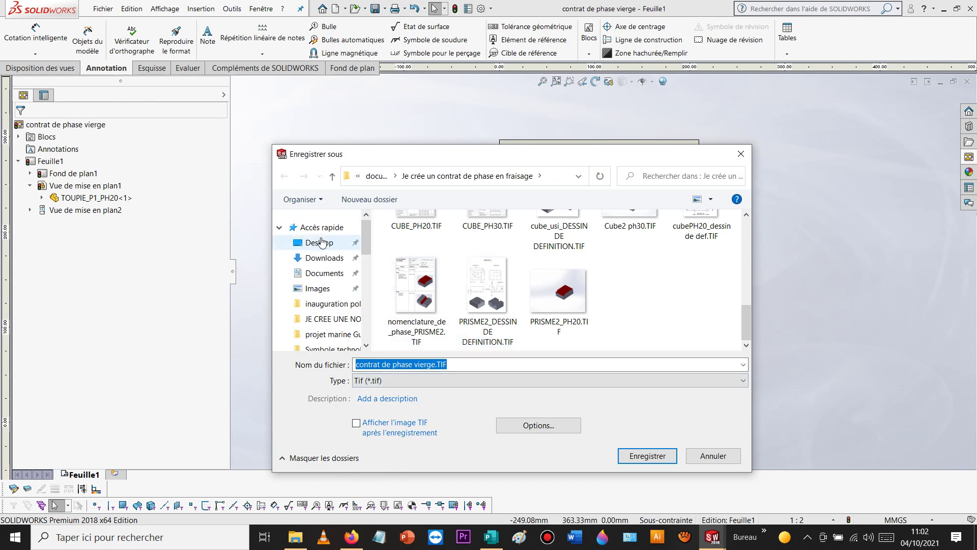
{"action": "left_click", "coordinate": [319, 241]}
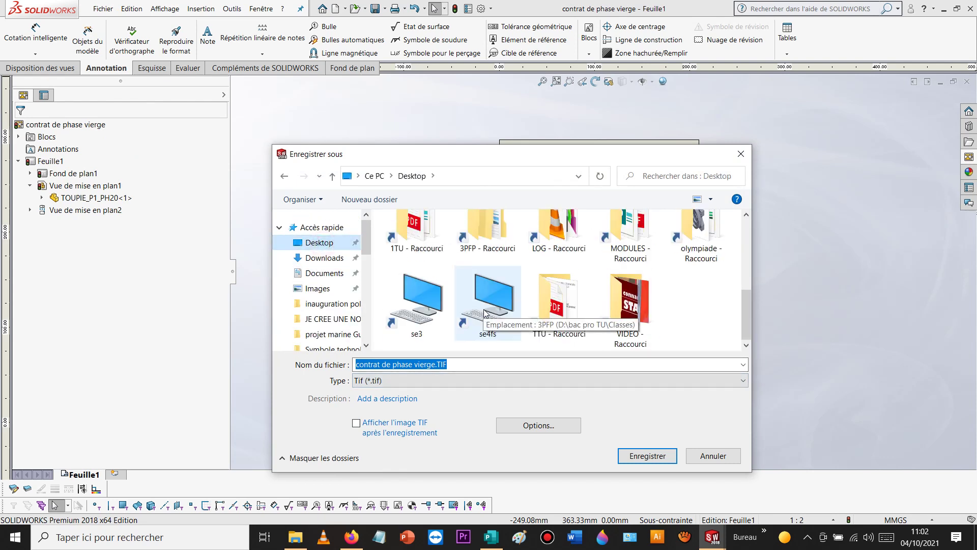
{"action": "scroll", "coordinate": [485, 312], "scroll_direction": "down", "scroll_amount": 5}
{"action": "scroll", "coordinate": [485, 312], "scroll_direction": "up", "scroll_amount": 2}
{"action": "left_click", "coordinate": [630, 326]}
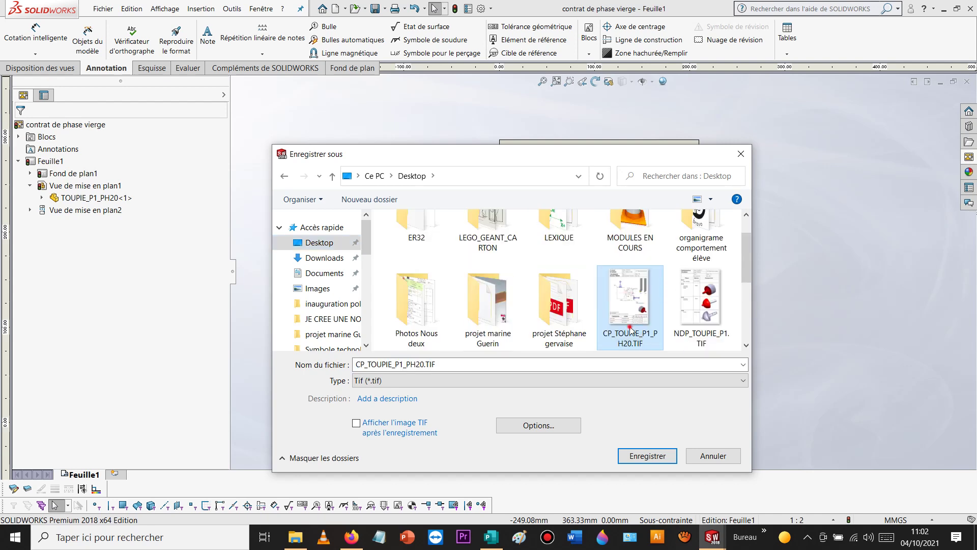
{"action": "double_click", "coordinate": [629, 326]}
{"action": "left_click", "coordinate": [519, 270]}
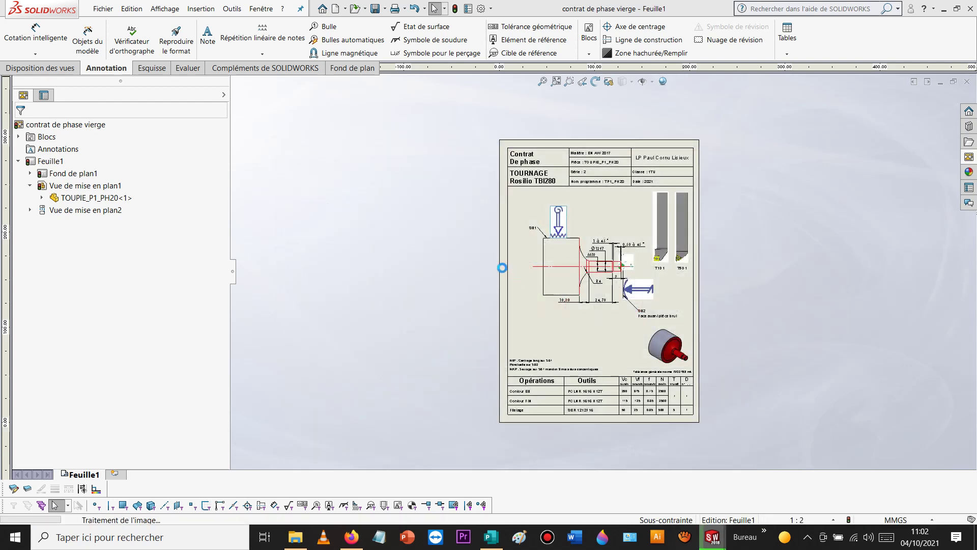
Step: Switch to File Explorer and open CP_TOUPIE_P1_PH20.TIF from the Desktop in Paint
{"action": "left_click", "coordinate": [296, 537]}
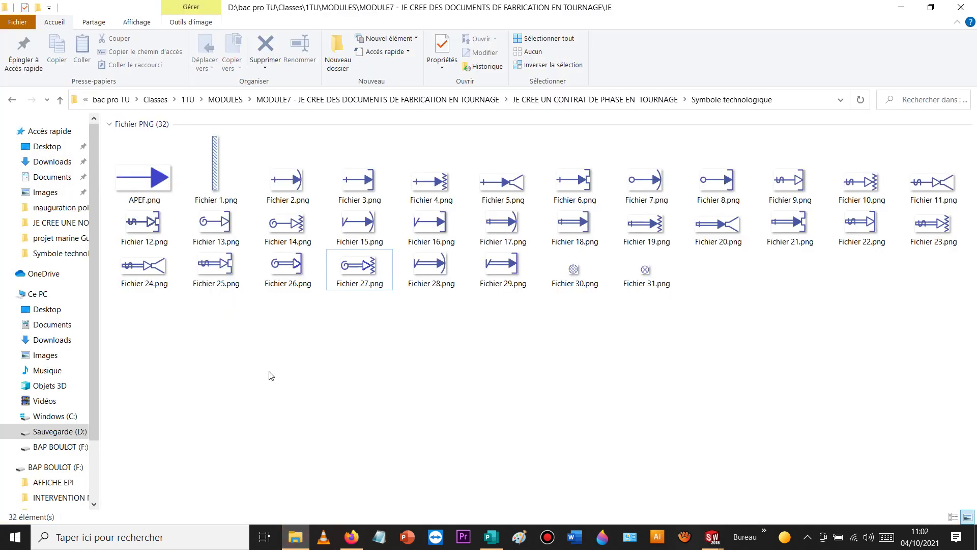
{"action": "left_click", "coordinate": [47, 146]}
{"action": "scroll", "coordinate": [272, 340], "scroll_direction": "down", "scroll_amount": 15}
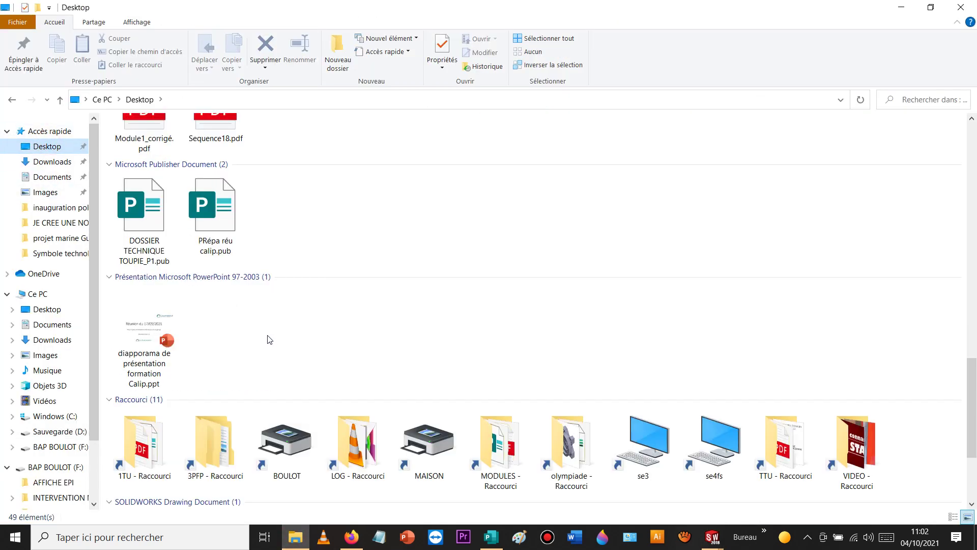
{"action": "scroll", "coordinate": [269, 340], "scroll_direction": "up", "scroll_amount": 8}
{"action": "left_click", "coordinate": [173, 257]}
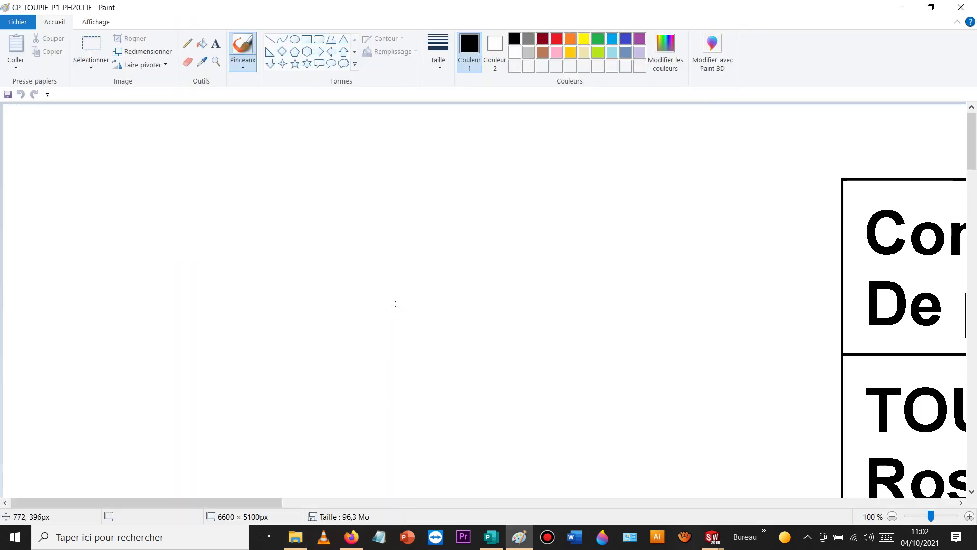
Step: Select the whole contract in the image and move it into the canvas's upper-left corner
{"action": "scroll", "coordinate": [399, 303], "scroll_direction": "down", "scroll_amount": 3, "text": "ctrl"}
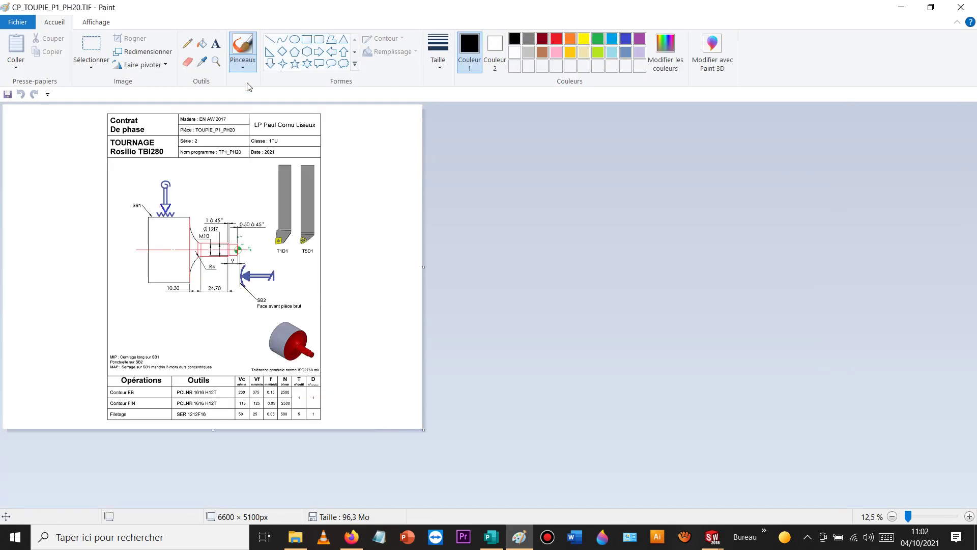
{"action": "left_click", "coordinate": [91, 40]}
{"action": "left_click_drag", "start_coordinate": [94, 108], "coordinate": [410, 452]}
{"action": "left_click_drag", "start_coordinate": [176, 323], "coordinate": [160, 341]}
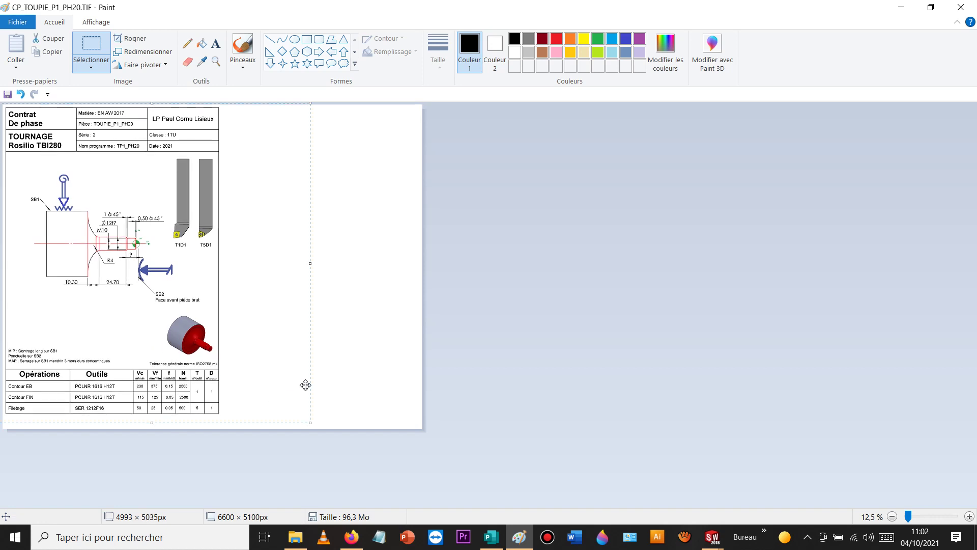
Step: Trim the canvas around the contract to about 3448 × 4928 px, then save and close the image
{"action": "left_click", "coordinate": [353, 364]}
{"action": "left_click_drag", "start_coordinate": [422, 430], "coordinate": [223, 419]}
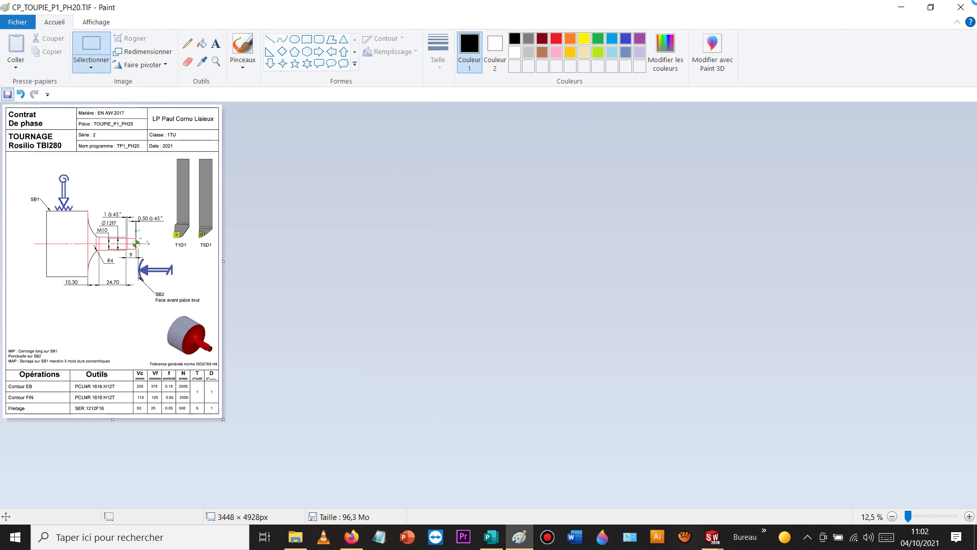
{"action": "left_click", "coordinate": [964, 8]}
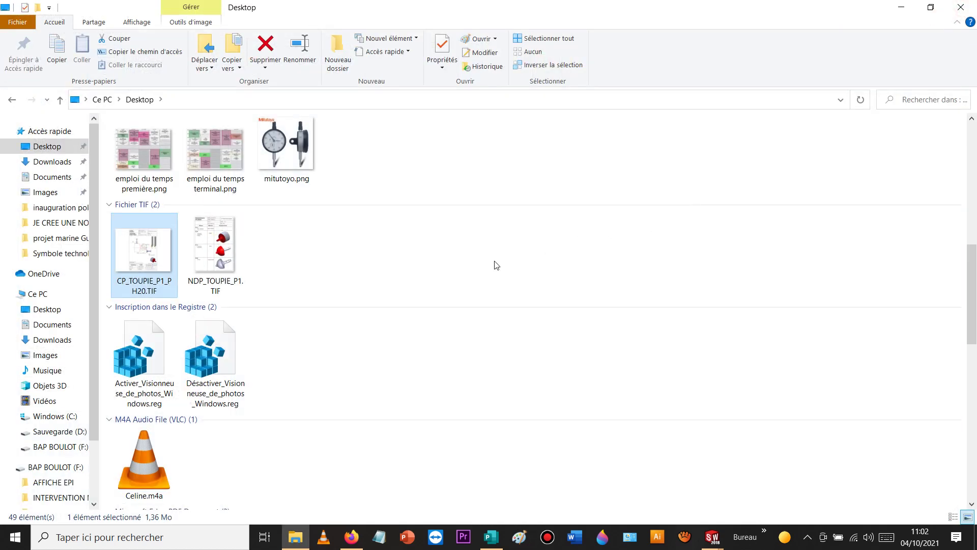
Step: Switch to DOSSIER TECHNIQUE TOUPIE_P1.pub in Publisher, paste the trimmed contract image and delete the old one on page 2
{"action": "left_click", "coordinate": [491, 537]}
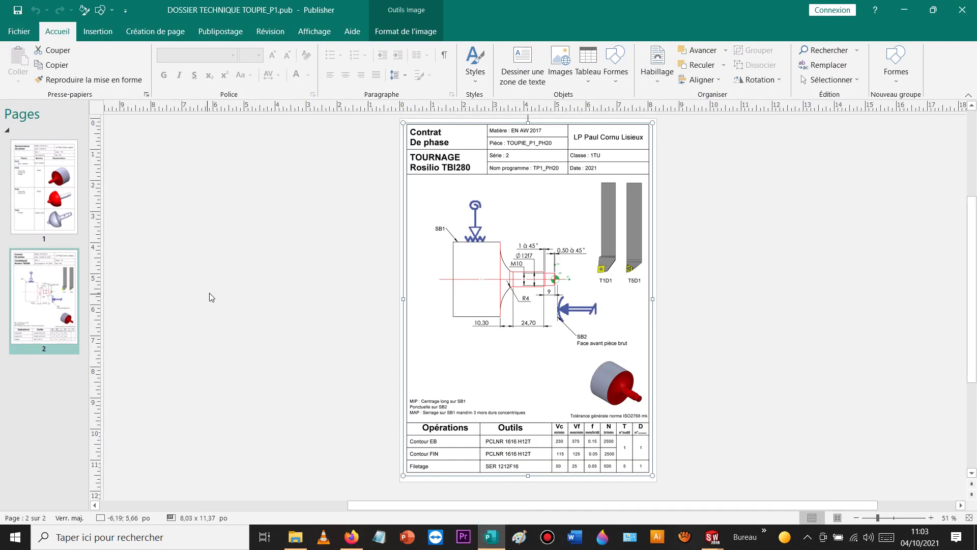
{"action": "key", "text": "ctrl+v"}
{"action": "left_click", "coordinate": [543, 243]}
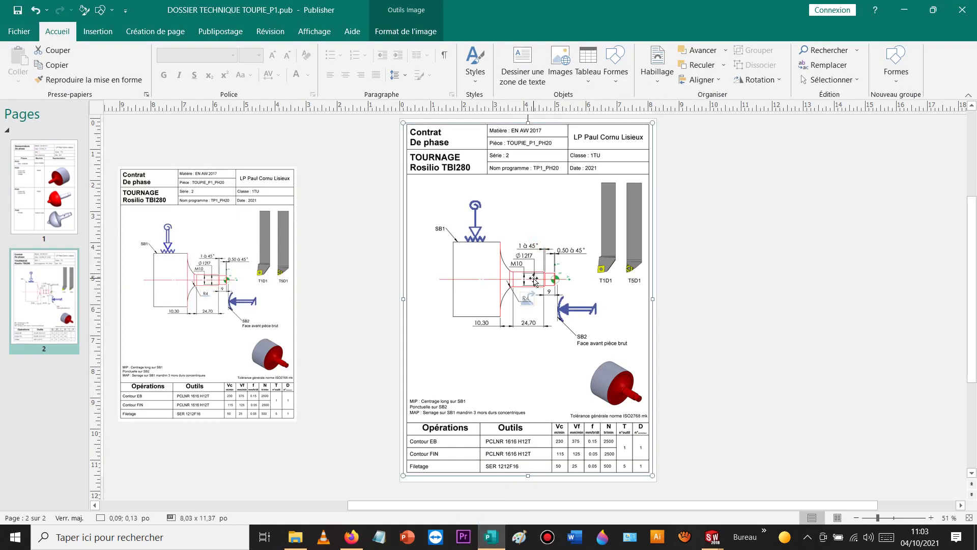
{"action": "key", "text": "Delete"}
Step: Place the pasted contract on page 2, enlarge it to about 7,98 × 11,41 po and nudge it down to fit the page
{"action": "left_click_drag", "start_coordinate": [241, 278], "coordinate": [529, 234]}
{"action": "left_click_drag", "start_coordinate": [584, 376], "coordinate": [621, 477]}
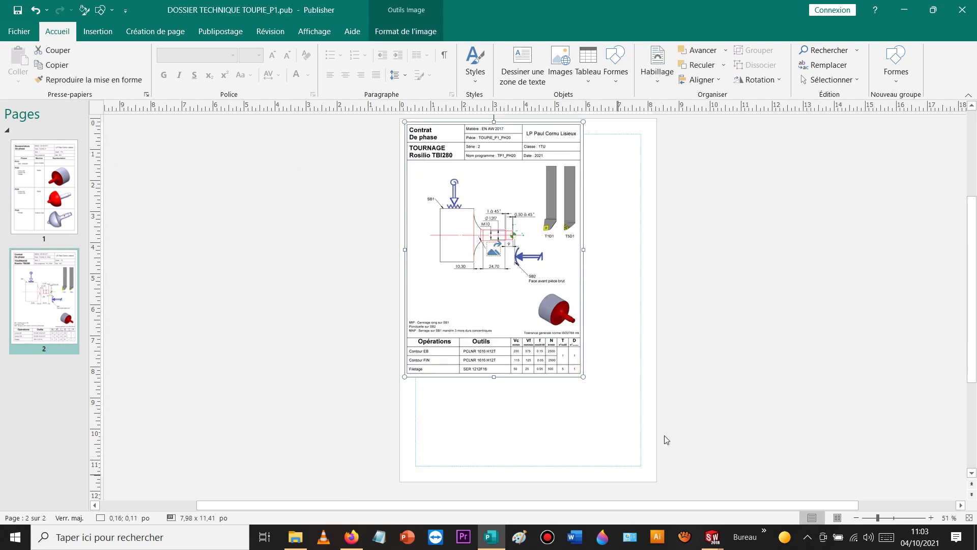
{"action": "key", "text": "Down"}
{"action": "key", "text": "Down"}
{"action": "key", "text": "Down"}
{"action": "key", "text": "Down"}
{"action": "left_click", "coordinate": [711, 388]}
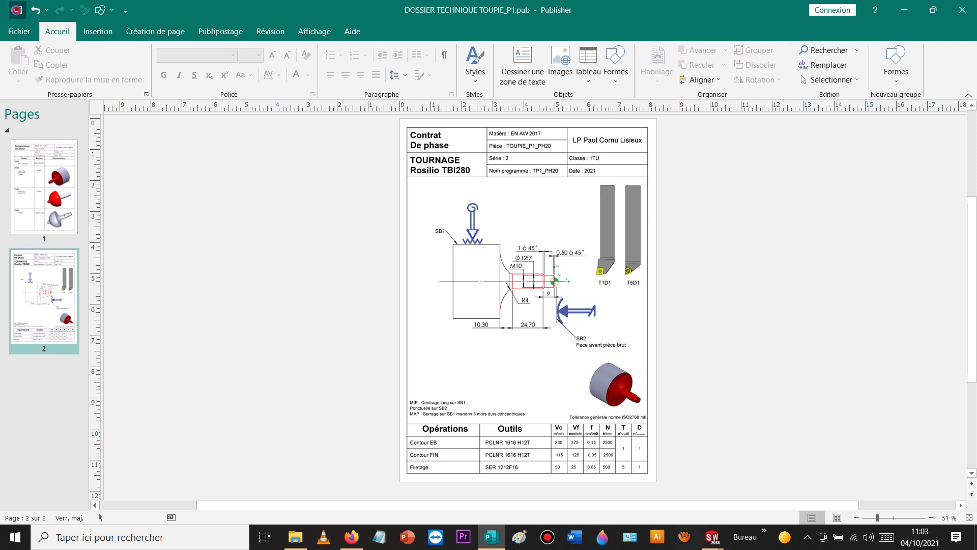
Step: Switch back to SOLIDWORKS and start saving the drawing with the option Enregistrer comme copie et ouvrir
{"action": "left_click", "coordinate": [908, 9]}
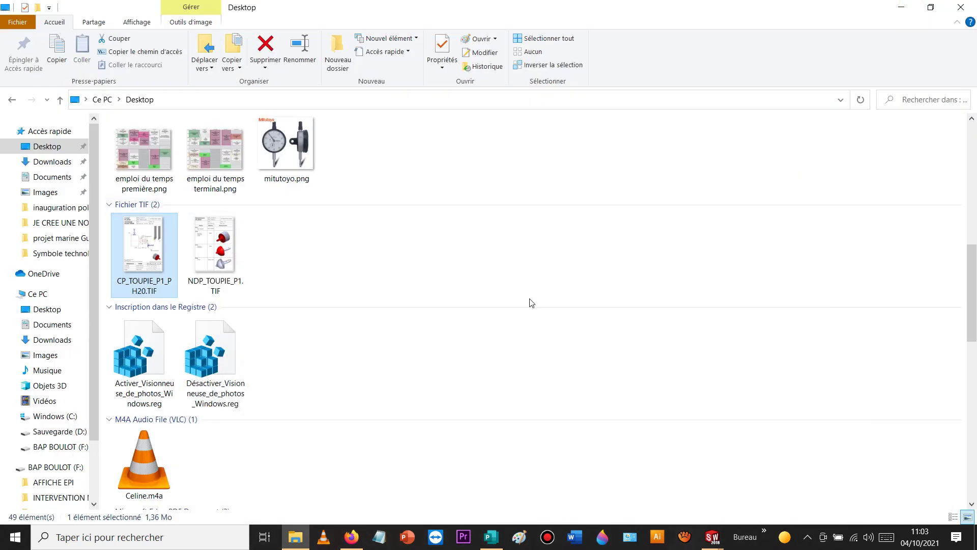
{"action": "left_click", "coordinate": [657, 484]}
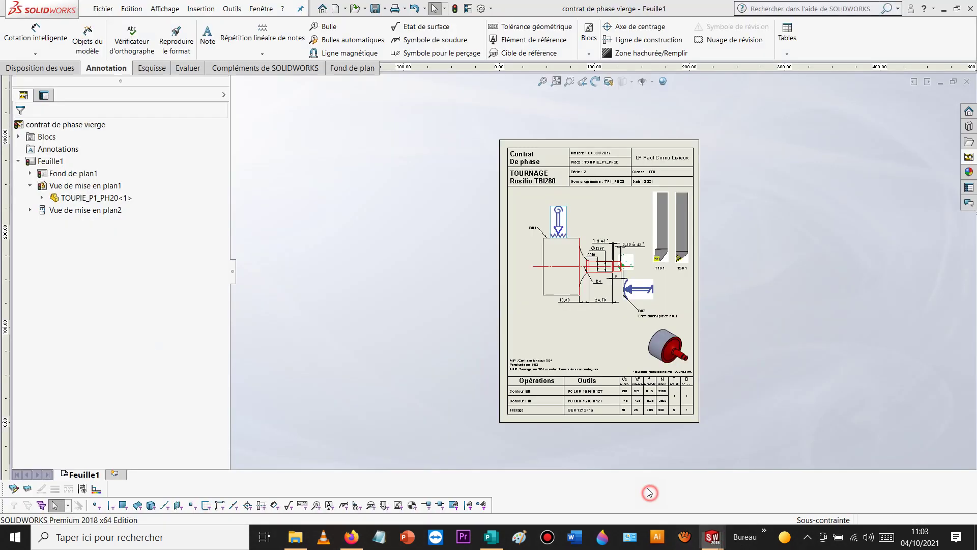
{"action": "left_click", "coordinate": [97, 13]}
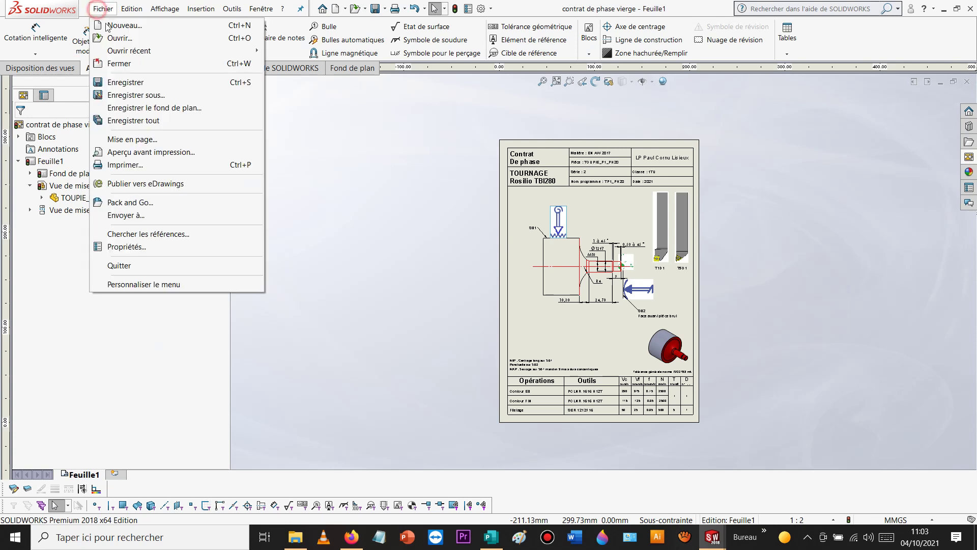
{"action": "left_click", "coordinate": [144, 93]}
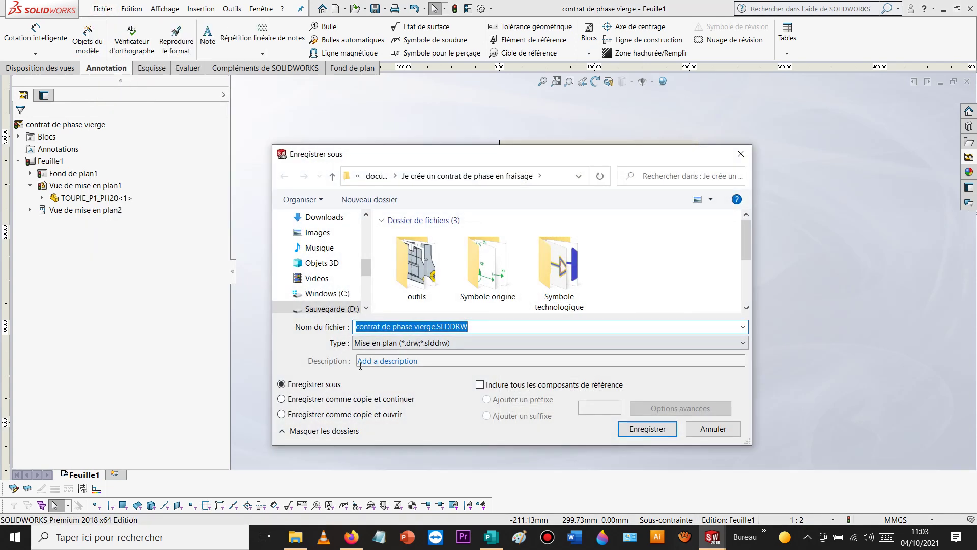
{"action": "left_click", "coordinate": [301, 414]}
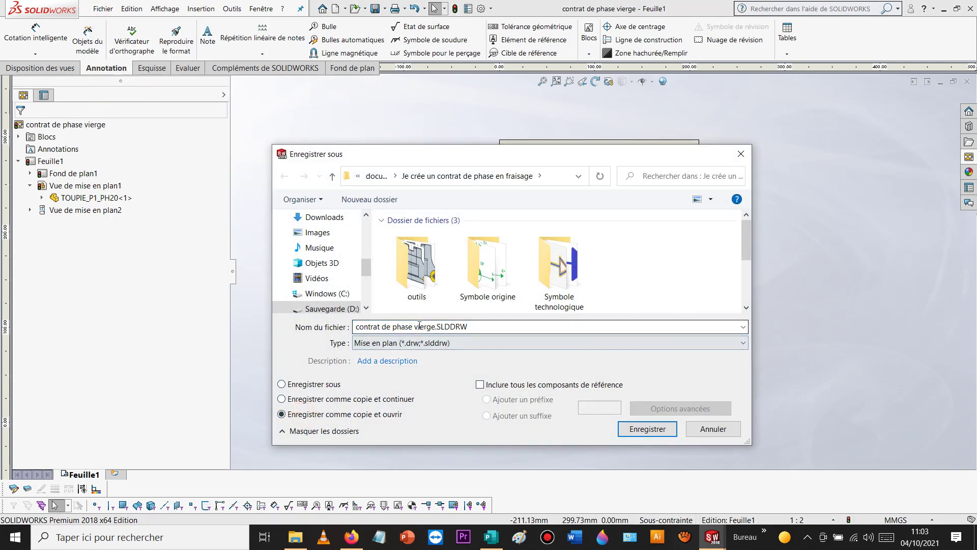
Step: Save the copy on the Desktop as CP_TOUPIE_P1_PH30.SLDDRW and open it
{"action": "scroll", "coordinate": [609, 273], "scroll_direction": "down", "scroll_amount": 3}
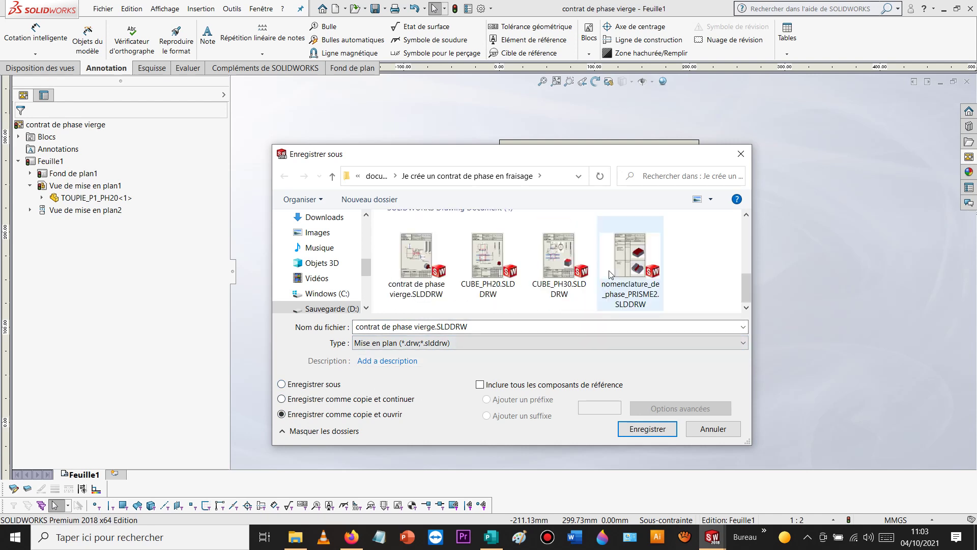
{"action": "scroll", "coordinate": [611, 274], "scroll_direction": "up", "scroll_amount": 3}
{"action": "scroll", "coordinate": [345, 243], "scroll_direction": "up", "scroll_amount": 5}
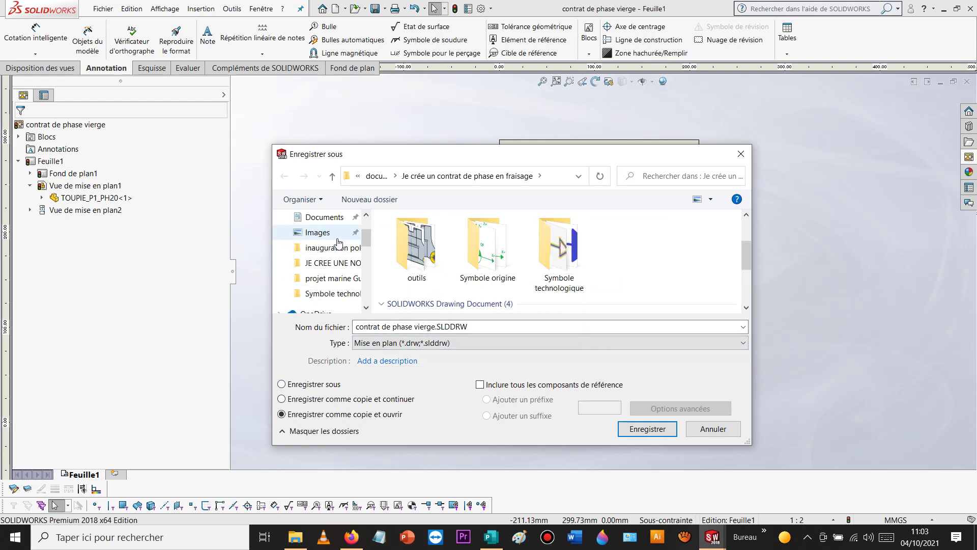
{"action": "left_click", "coordinate": [326, 243]}
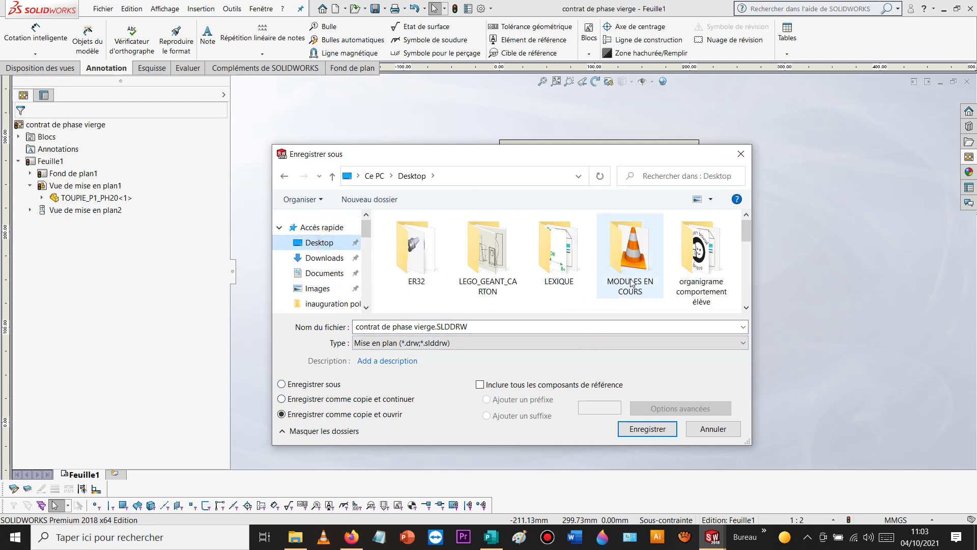
{"action": "scroll", "coordinate": [560, 265], "scroll_direction": "down", "scroll_amount": 3}
{"action": "left_click", "coordinate": [559, 269]}
{"action": "left_click", "coordinate": [417, 327]}
{"action": "left_click", "coordinate": [420, 326]}
{"action": "key", "text": "BackSpace"}
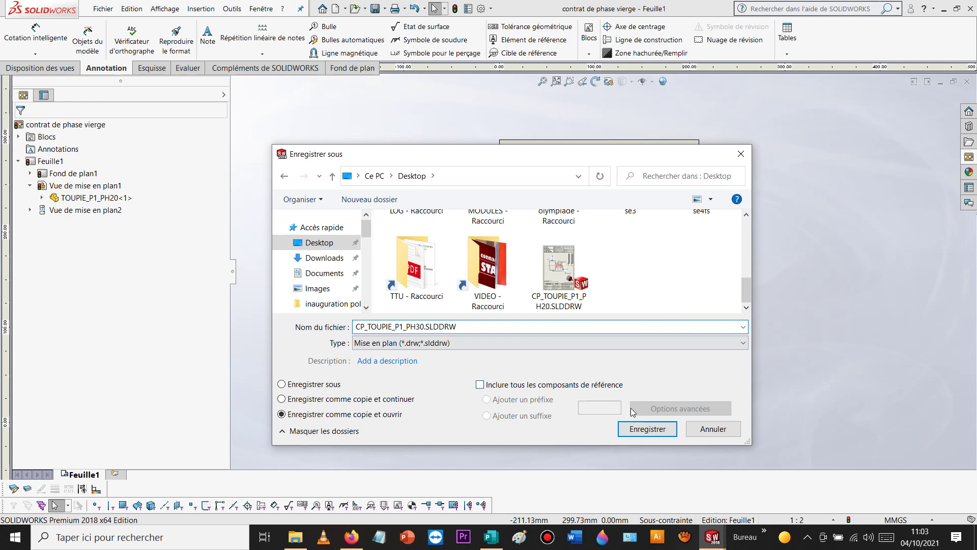
{"action": "left_click", "coordinate": [639, 428]}
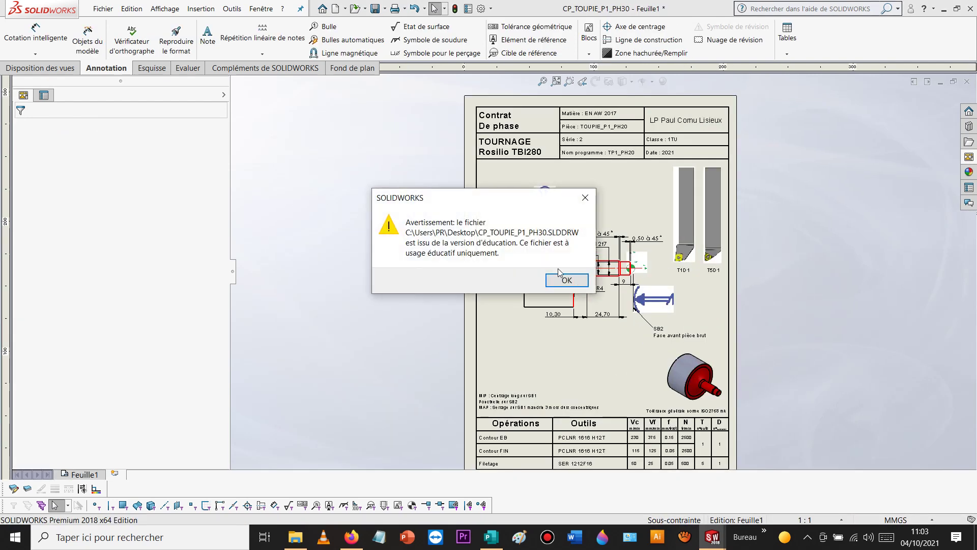
{"action": "left_click", "coordinate": [552, 281]}
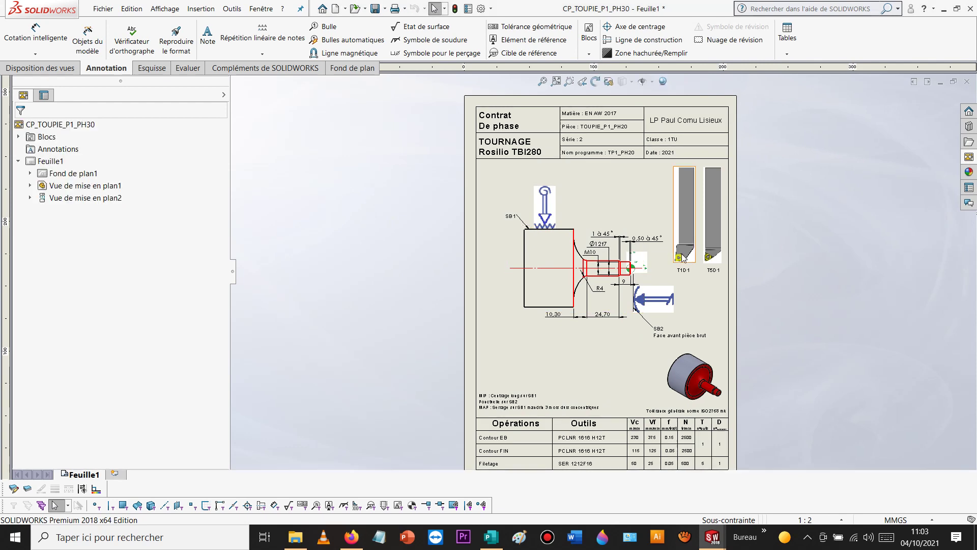
Step: Delete the threading tool picture and its T5D1 label from the PH30 sheet
{"action": "scroll", "coordinate": [687, 258], "scroll_direction": "down", "scroll_amount": 3}
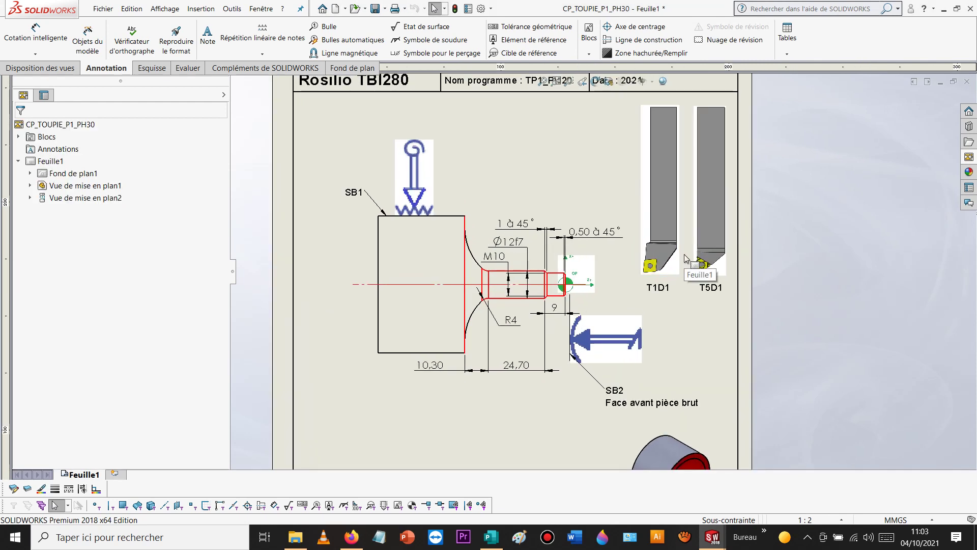
{"action": "left_click", "coordinate": [718, 213]}
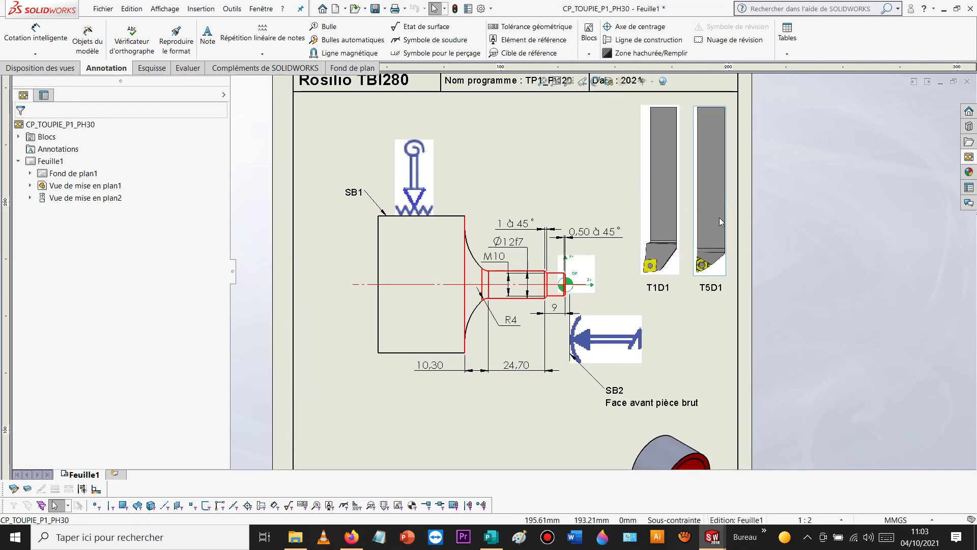
{"action": "key", "text": "Delete"}
{"action": "key", "text": "Return"}
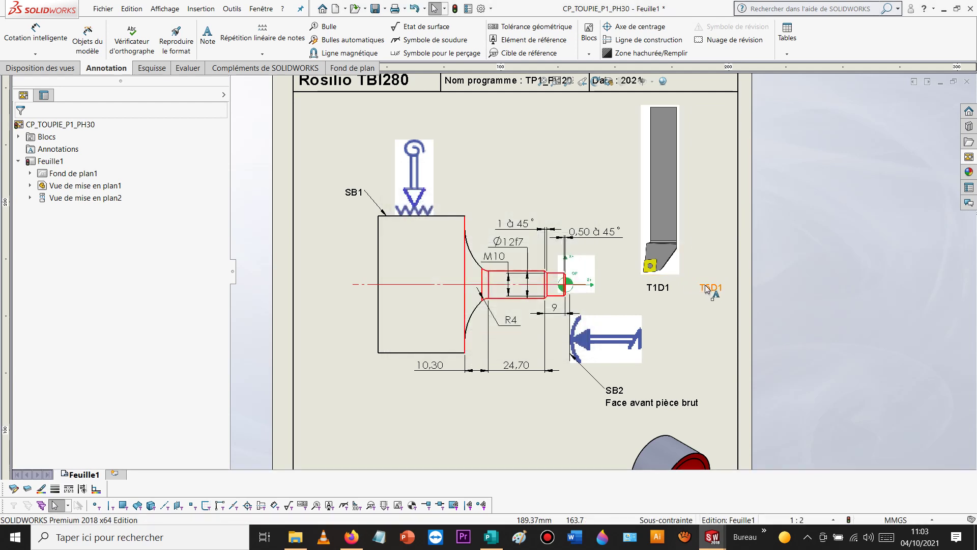
{"action": "key", "text": "Delete"}
{"action": "scroll", "coordinate": [692, 300], "scroll_direction": "up", "scroll_amount": 2}
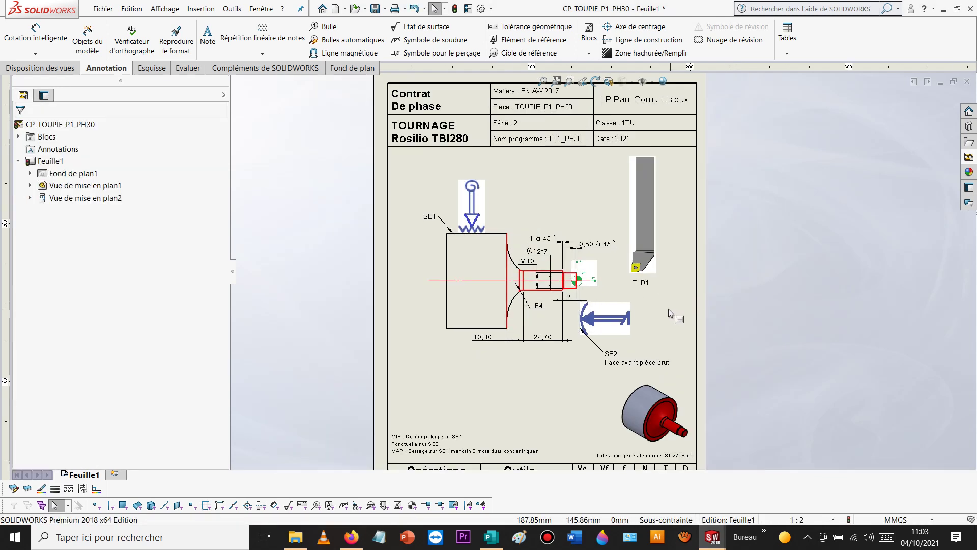
Step: Delete the SB2 note, the axial stop symbol and the clamping symbol above the part from the sheet
{"action": "left_click", "coordinate": [633, 362]}
{"action": "key", "text": "Delete"}
{"action": "scroll", "coordinate": [619, 334], "scroll_direction": "down", "scroll_amount": 3}
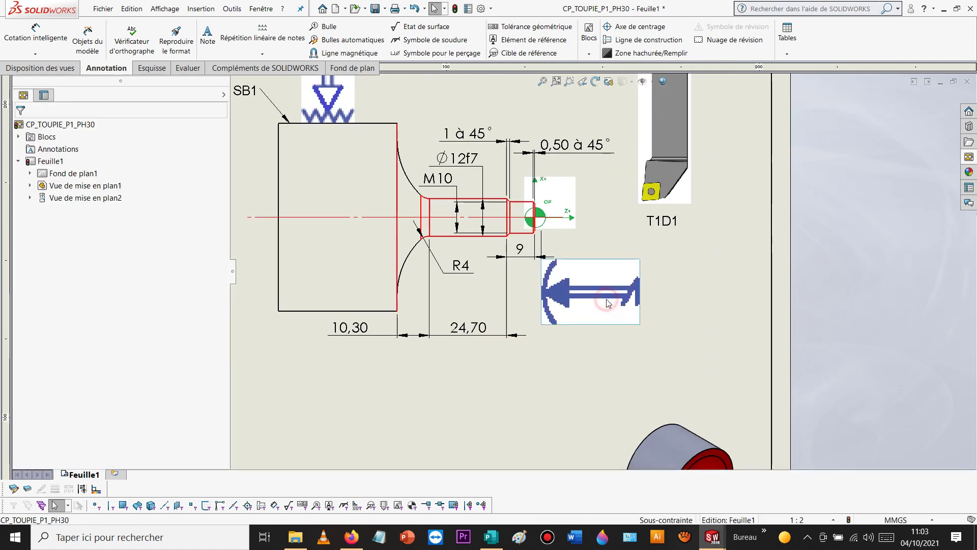
{"action": "key", "text": "Delete"}
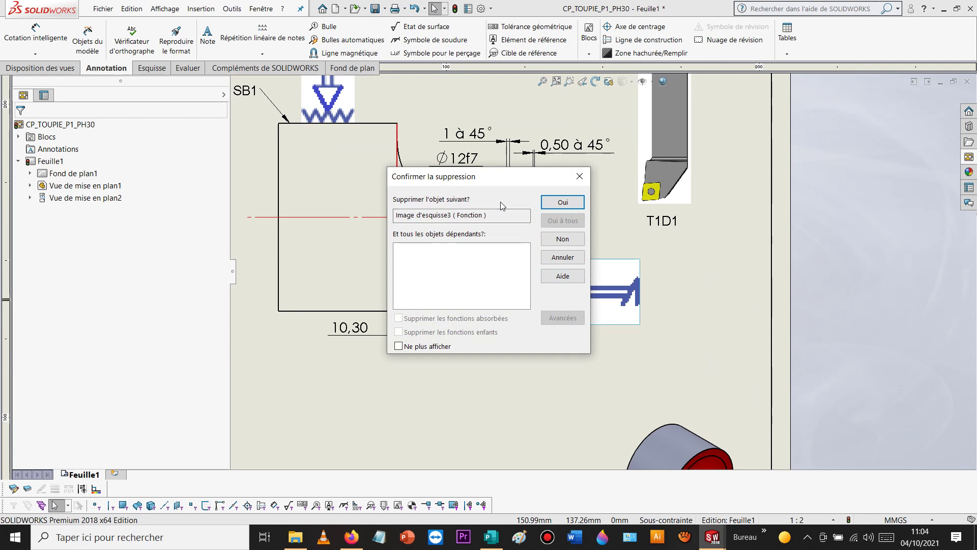
{"action": "key", "text": "Return"}
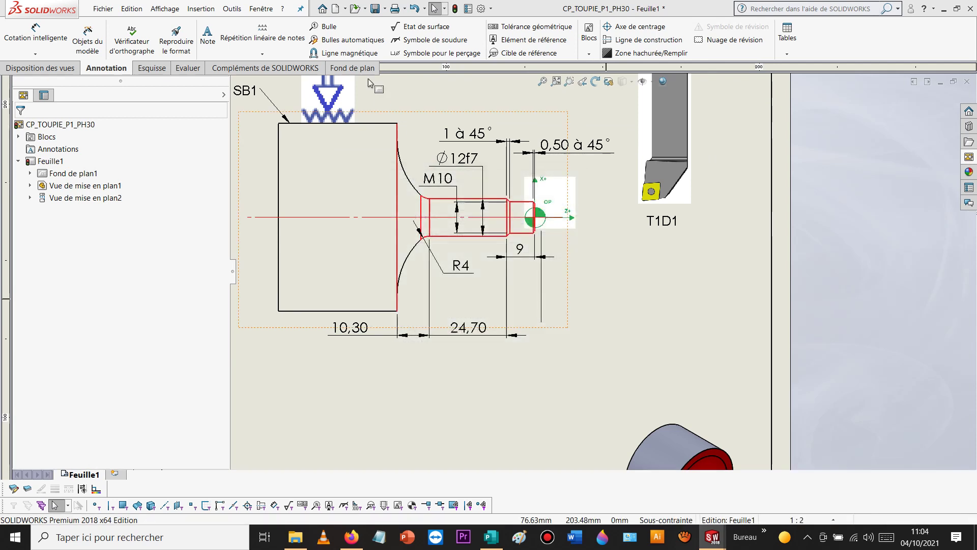
{"action": "left_click", "coordinate": [336, 103]}
{"action": "key", "text": "Delete"}
Step: Move the OP origin picture out beyond the T1D1 tool picture and delete the dimensioned side view of the part
{"action": "left_click", "coordinate": [564, 205]}
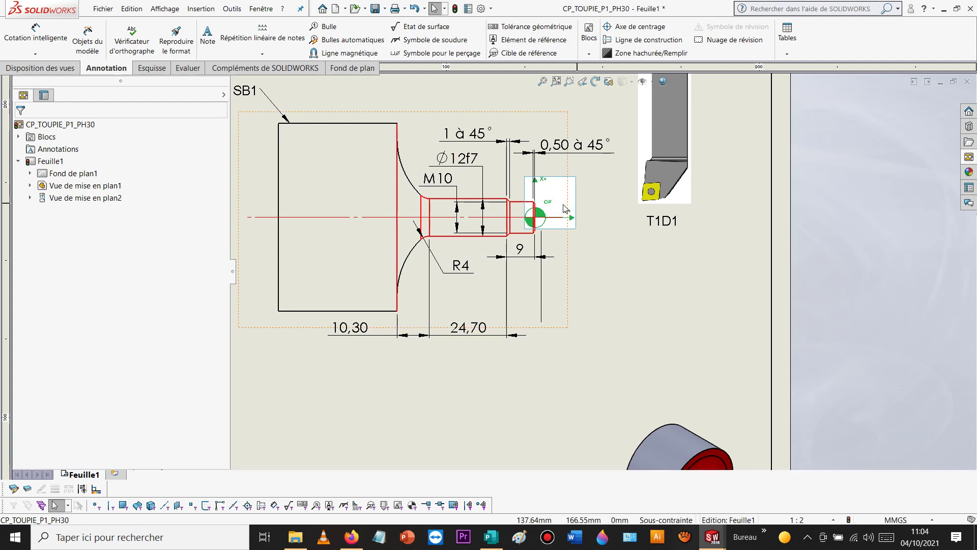
{"action": "mouse_move", "coordinate": [563, 200]}
{"action": "left_mouse_down"}
{"action": "mouse_move", "coordinate": [799, 162]}
{"action": "mouse_move", "coordinate": [772, 137]}
{"action": "left_mouse_up"}
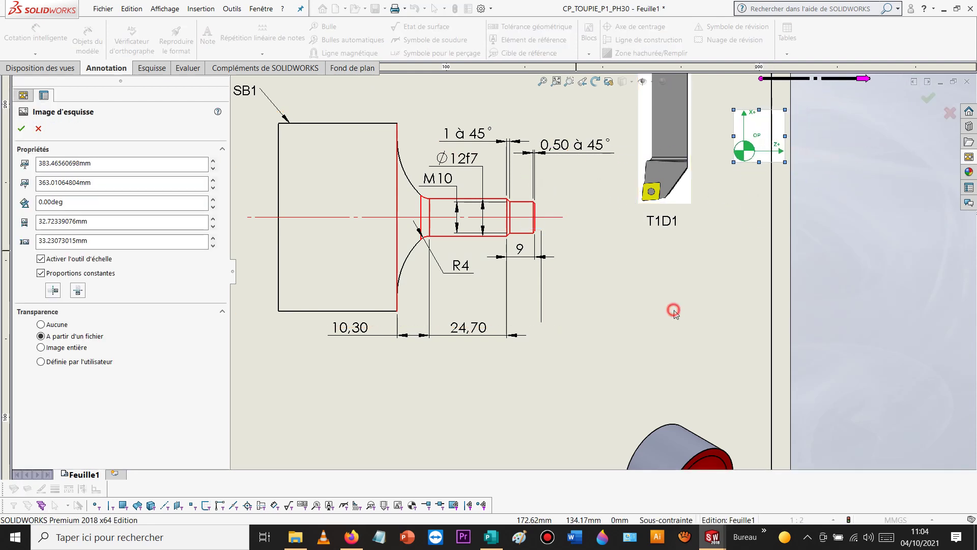
{"action": "scroll", "coordinate": [600, 285], "scroll_direction": "down", "scroll_amount": 3}
{"action": "left_click", "coordinate": [417, 304]}
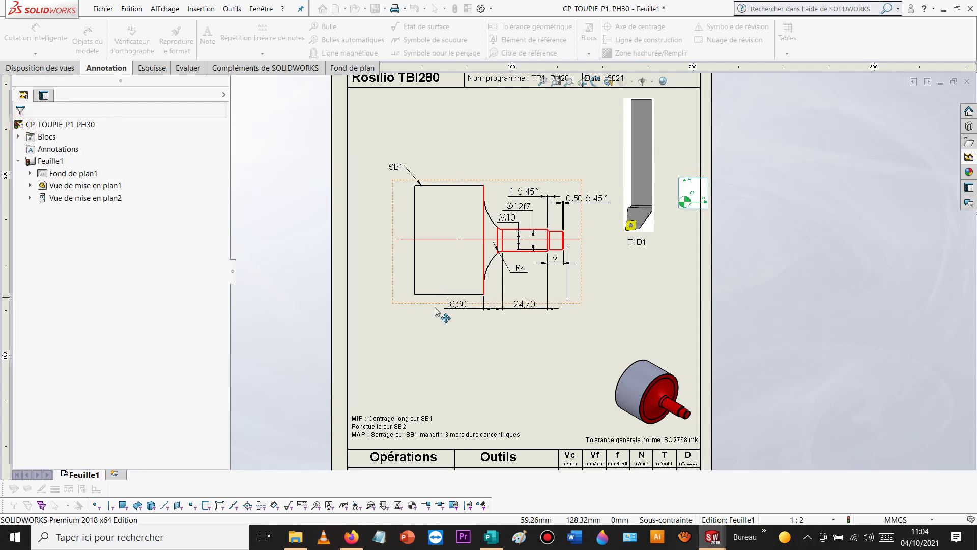
{"action": "left_click", "coordinate": [423, 299]}
{"action": "key", "text": "Delete"}
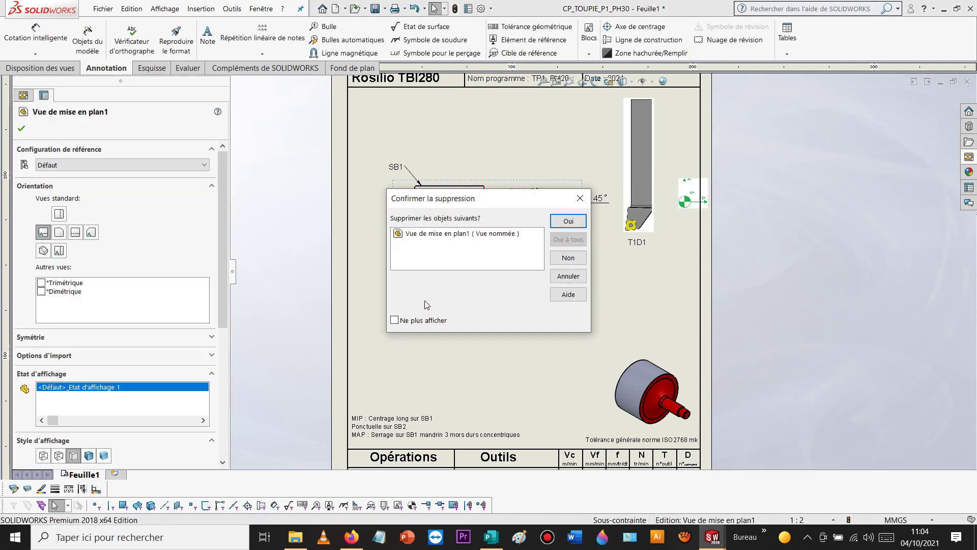
{"action": "key", "text": "Return"}
Step: Edit the sheet format and change the title block's part name to TOUPIE_P1_PH30
{"action": "right_click", "coordinate": [502, 308]}
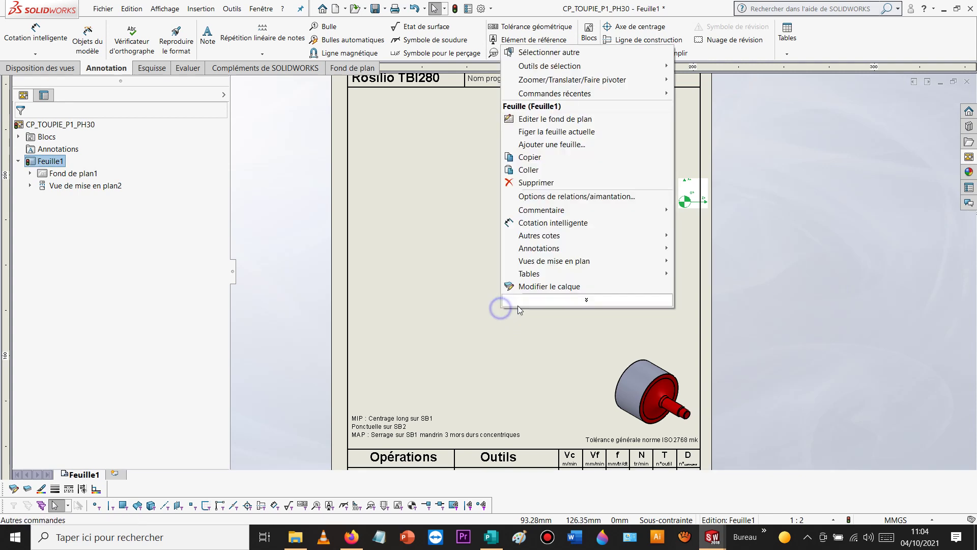
{"action": "left_click", "coordinate": [546, 119]}
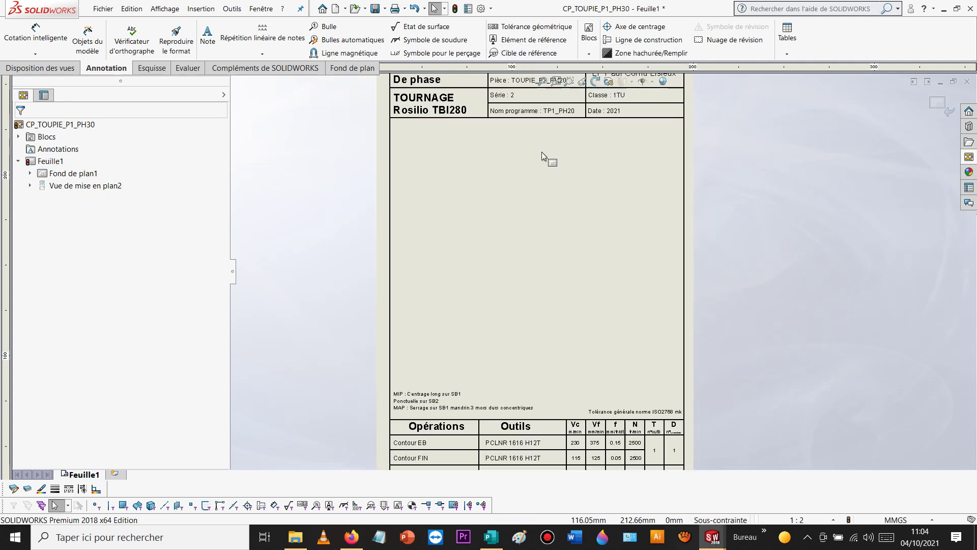
{"action": "scroll", "coordinate": [544, 154], "scroll_direction": "down", "scroll_amount": 5}
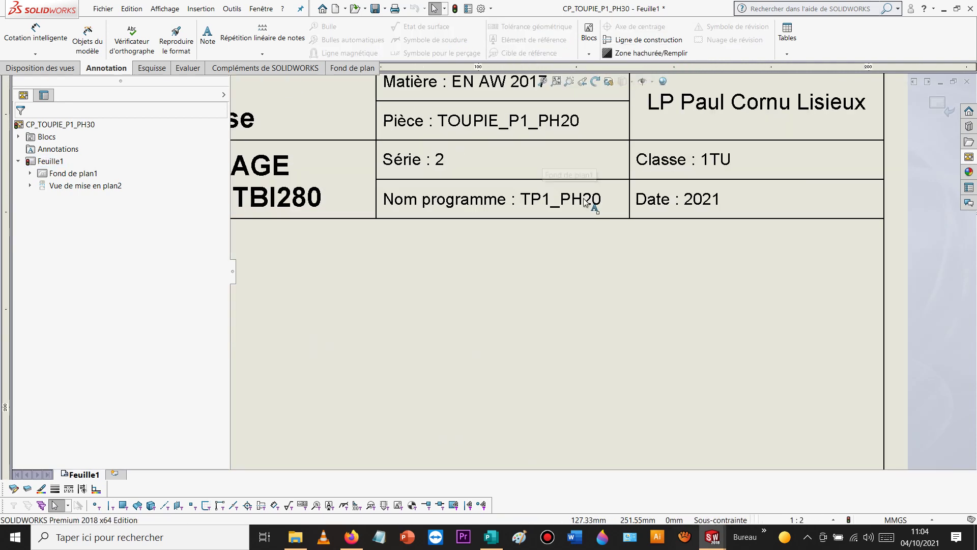
{"action": "left_click", "coordinate": [562, 118]}
{"action": "double_click", "coordinate": [571, 121]}
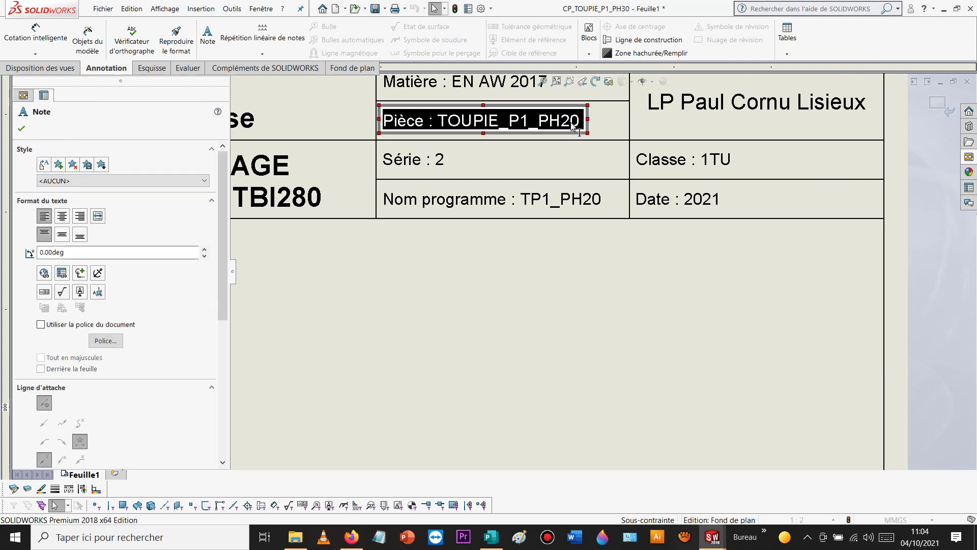
{"action": "key", "text": "BackSpace"}
{"action": "type", "text": "3"}
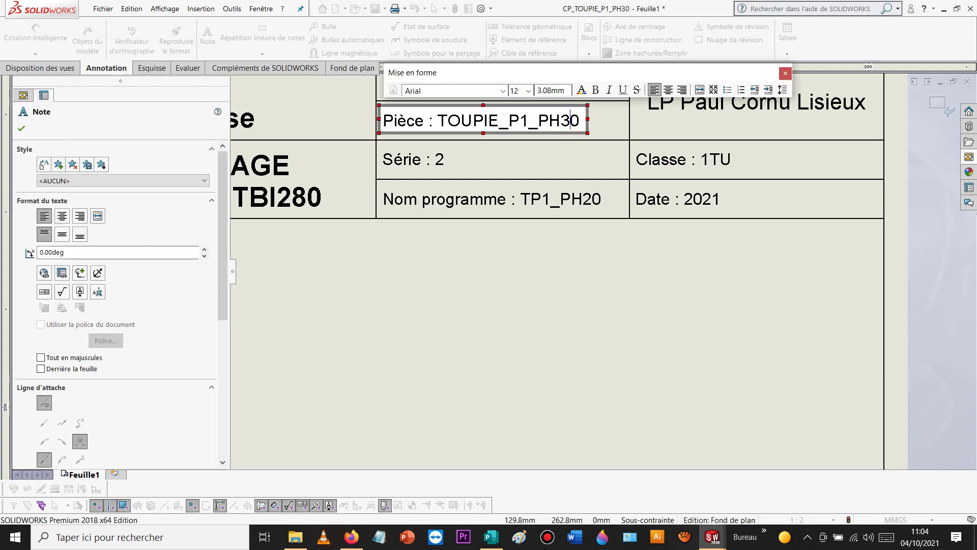
Step: Change the programme name in the title block to TP1_PH30
{"action": "left_click", "coordinate": [593, 200]}
{"action": "left_click", "coordinate": [593, 201]}
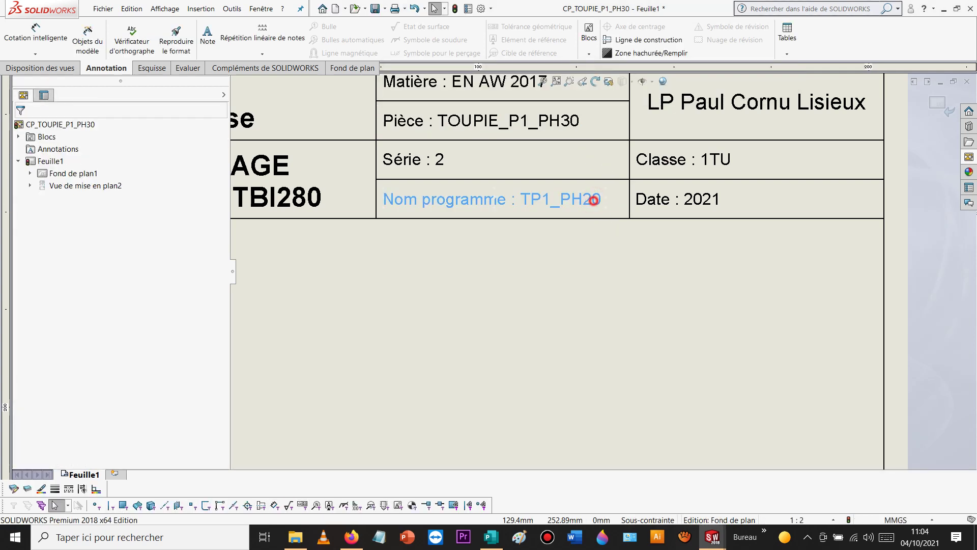
{"action": "double_click", "coordinate": [593, 200]}
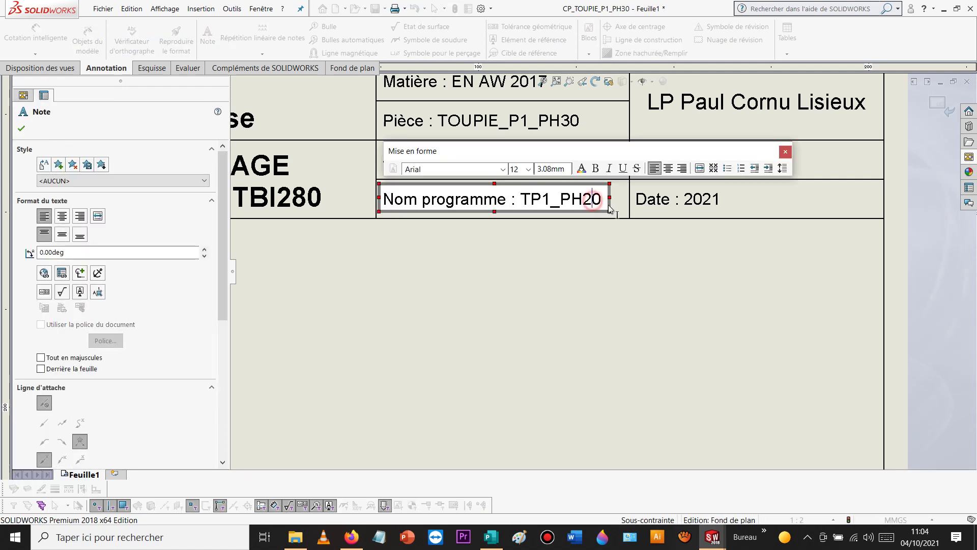
{"action": "key", "text": "BackSpace"}
{"action": "type", "text": "3"}
{"action": "left_click", "coordinate": [598, 255]}
{"action": "scroll", "coordinate": [592, 273], "scroll_direction": "up", "scroll_amount": 8}
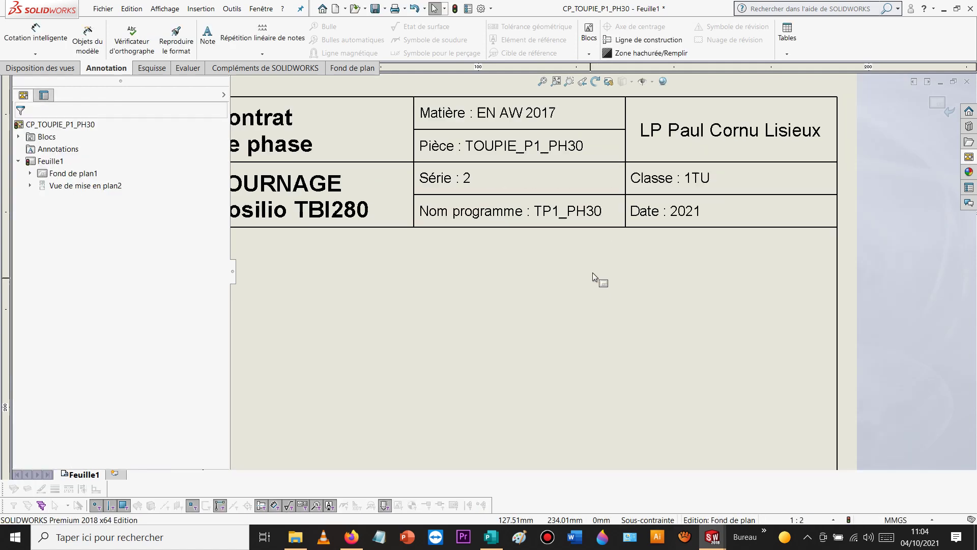
Step: Delete the Filetage row from the operations table and shift the remaining rows and notes down to close the gap
{"action": "scroll", "coordinate": [618, 354], "scroll_direction": "down", "scroll_amount": 8}
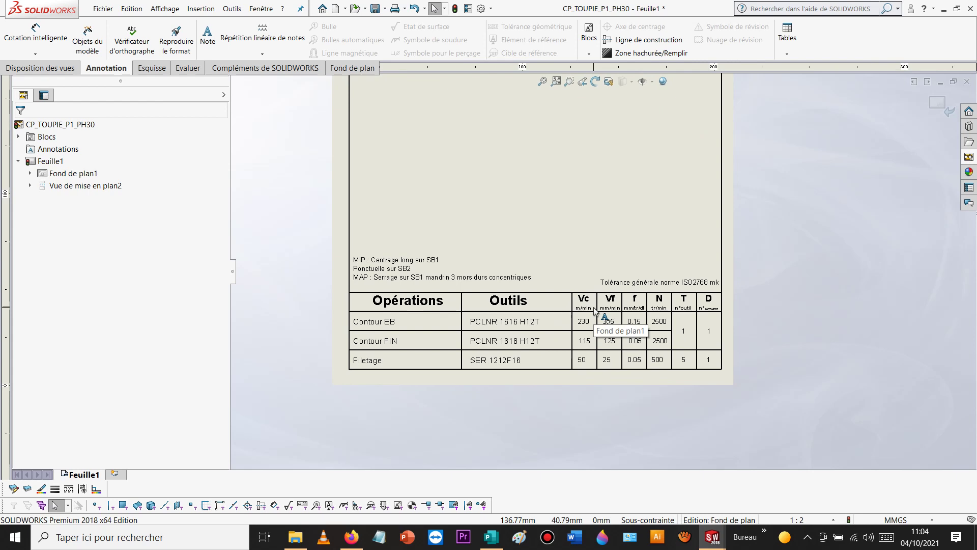
{"action": "scroll", "coordinate": [587, 309], "scroll_direction": "up", "scroll_amount": 3}
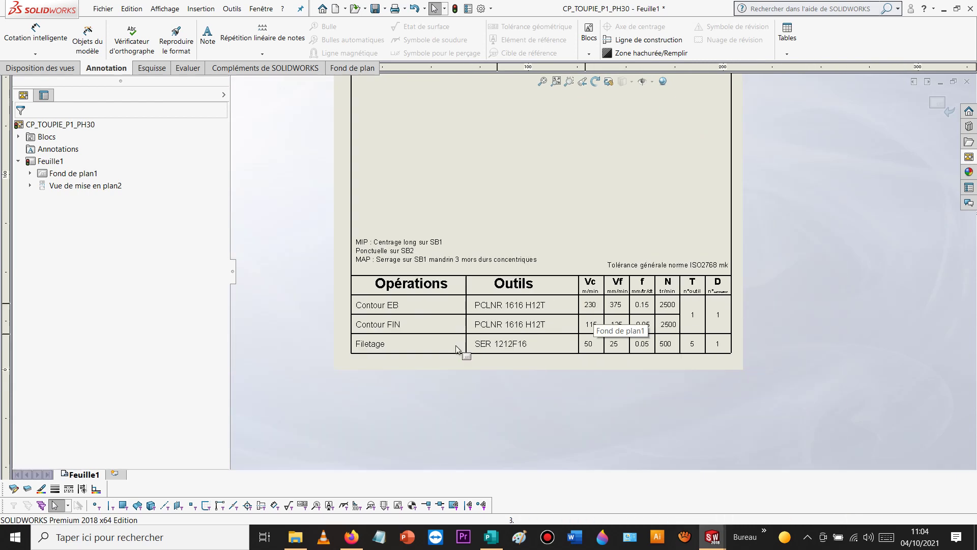
{"action": "left_click_drag", "start_coordinate": [326, 333], "coordinate": [745, 348]}
{"action": "key", "text": "Delete"}
{"action": "left_click_drag", "start_coordinate": [277, 192], "coordinate": [800, 336]}
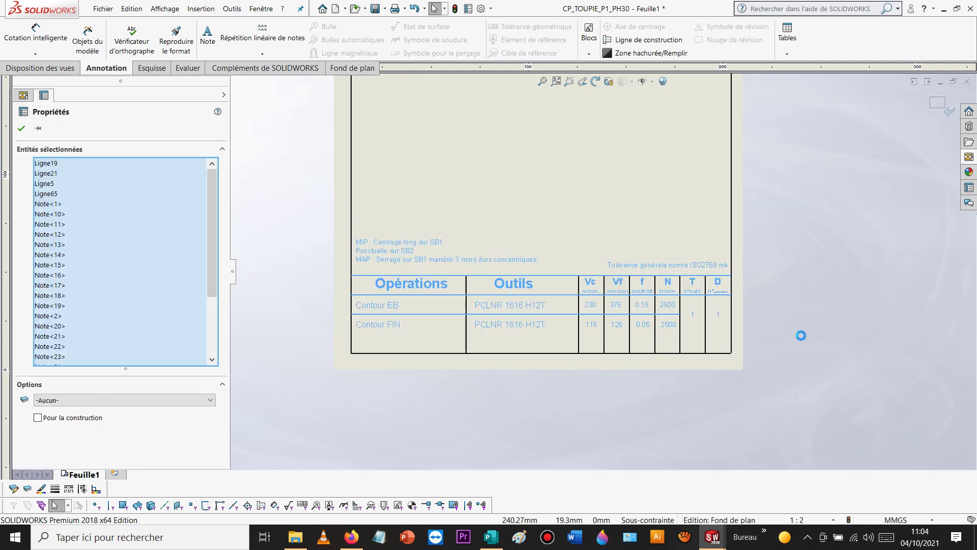
{"action": "left_click", "coordinate": [870, 224]}
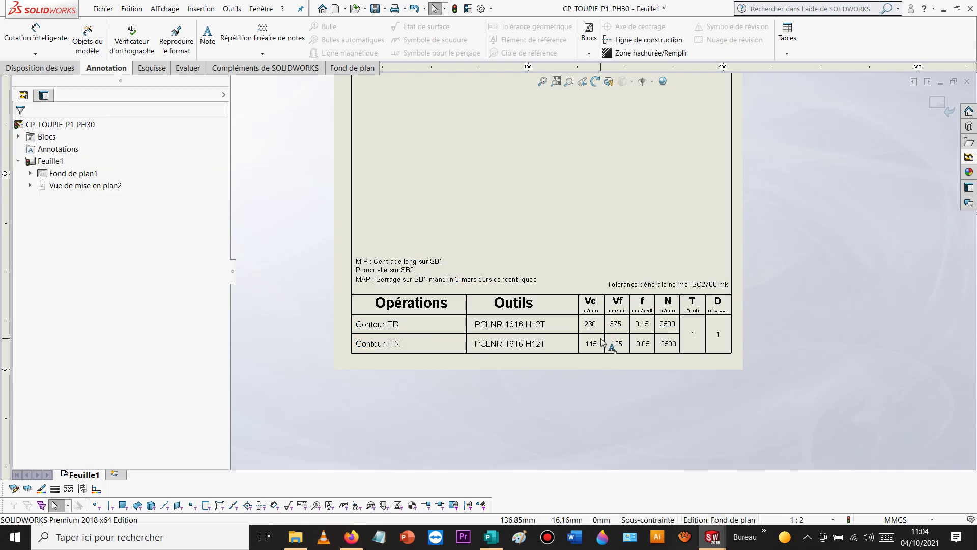
Step: Change the surface references in the MIP note to SR1 for the long centring and SR2 for the point support
{"action": "scroll", "coordinate": [601, 336], "scroll_direction": "down", "scroll_amount": 2}
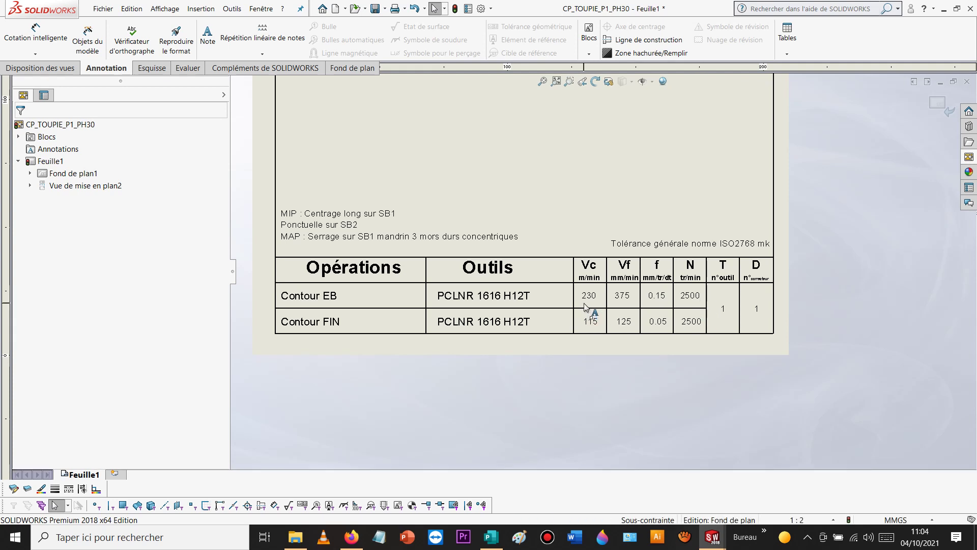
{"action": "scroll", "coordinate": [586, 301], "scroll_direction": "up", "scroll_amount": 3}
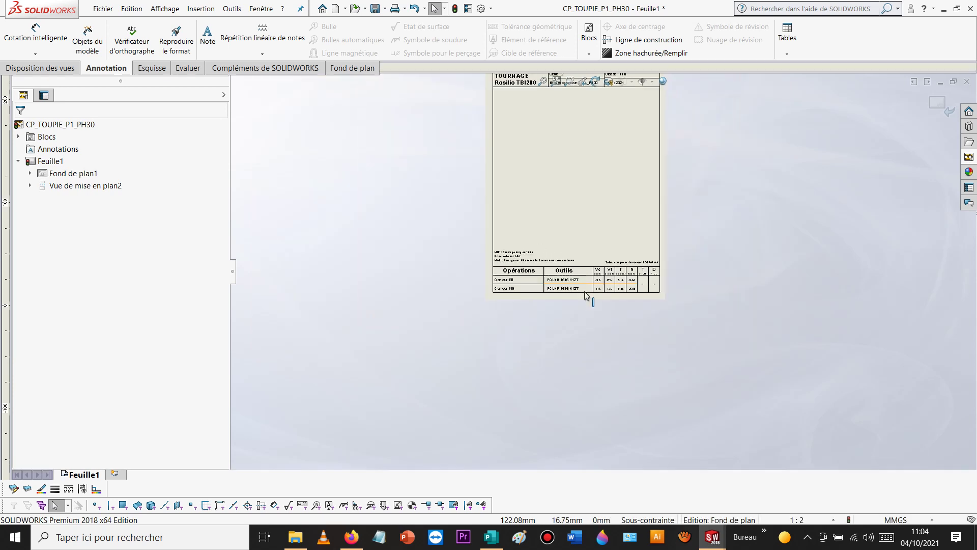
{"action": "scroll", "coordinate": [594, 216], "scroll_direction": "down", "scroll_amount": 3}
{"action": "scroll", "coordinate": [520, 304], "scroll_direction": "down", "scroll_amount": 3}
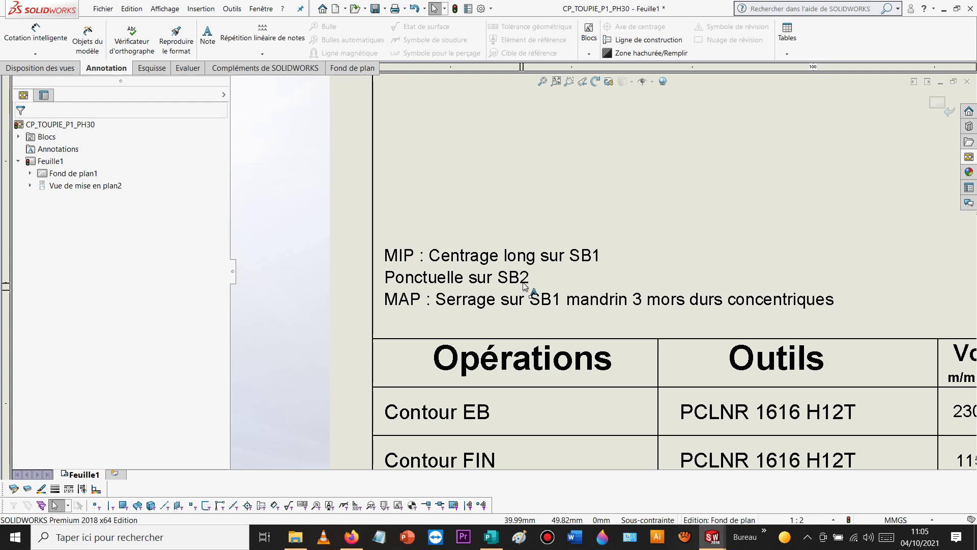
{"action": "left_click", "coordinate": [591, 257]}
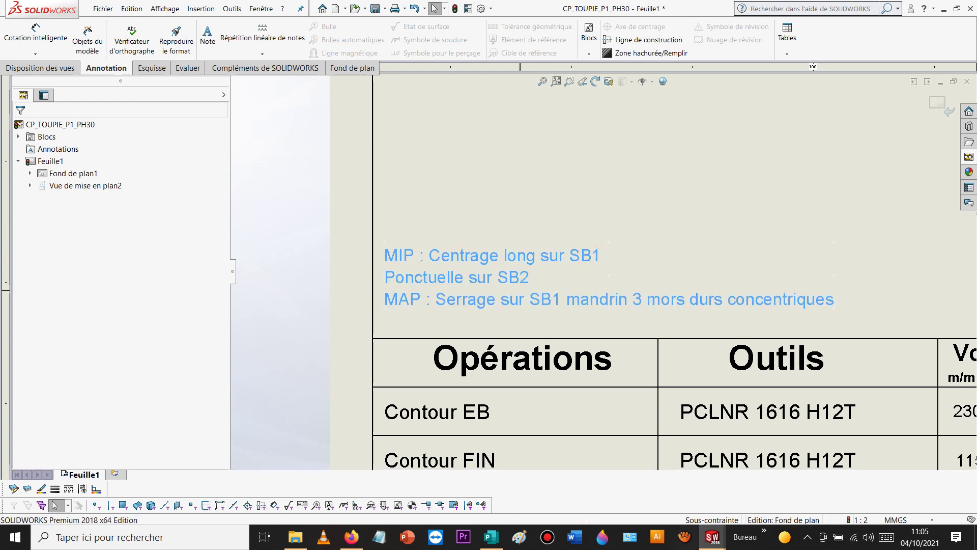
{"action": "double_click", "coordinate": [591, 257]}
{"action": "left_click", "coordinate": [593, 256]}
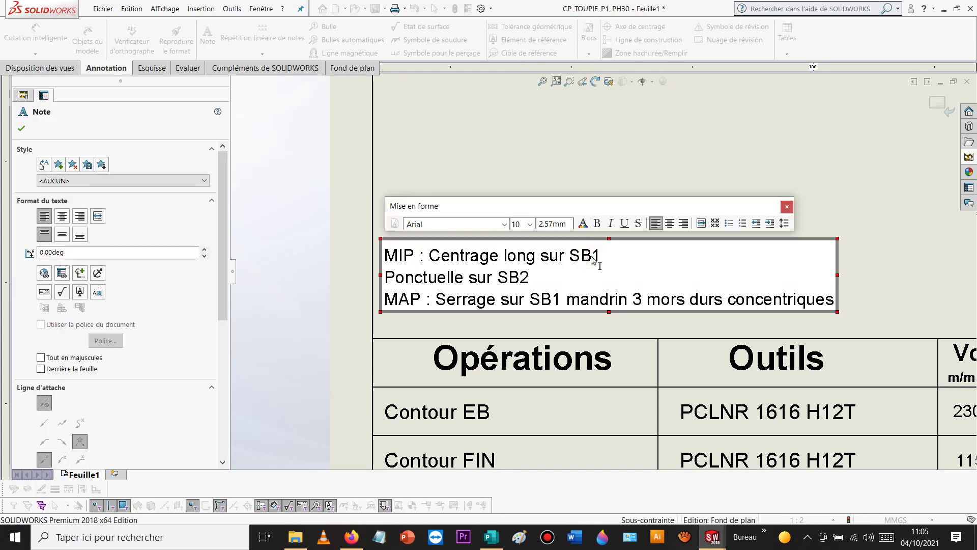
{"action": "left_click", "coordinate": [521, 275]}
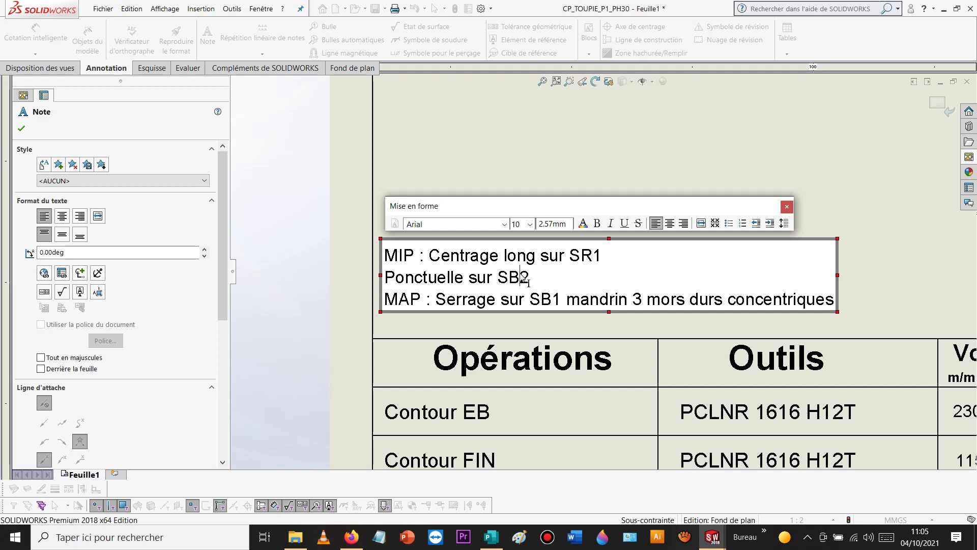
{"action": "key", "text": "BackSpace"}
{"action": "left_click", "coordinate": [577, 284]}
Step: Change the clamping surface in the MAP line of the note to SR1
{"action": "left_click", "coordinate": [559, 305]}
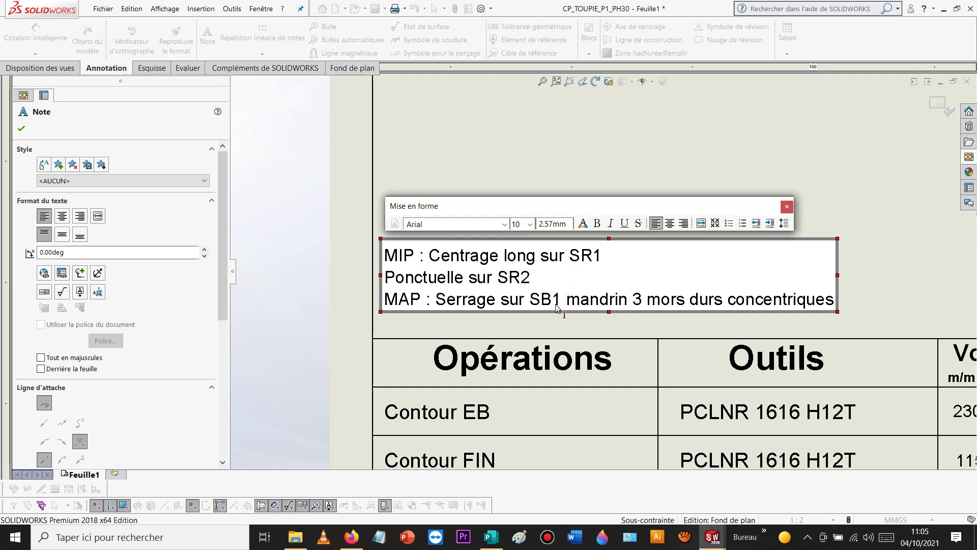
{"action": "key", "text": "BackSpace"}
{"action": "key", "text": "BackSpace"}
{"action": "type", "text": "R1"}
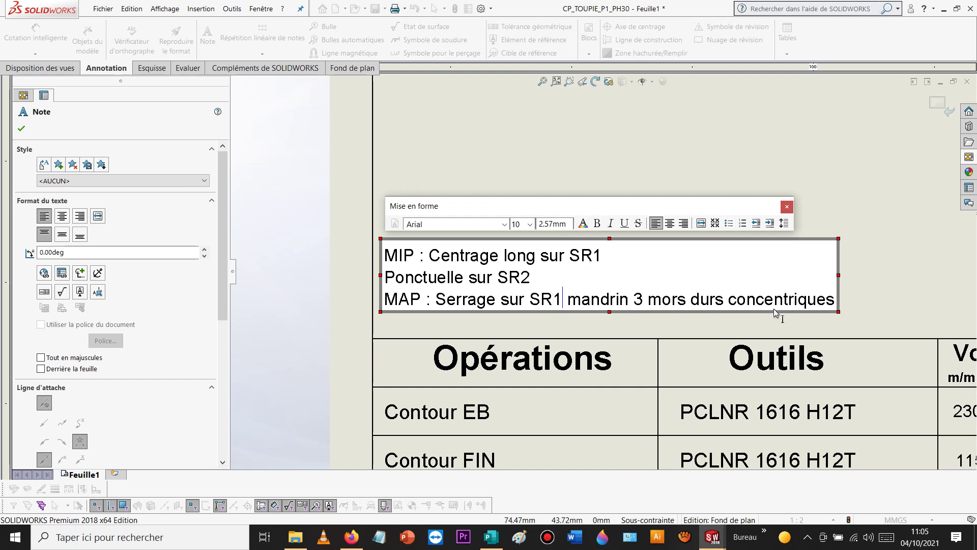
{"action": "left_click", "coordinate": [888, 190]}
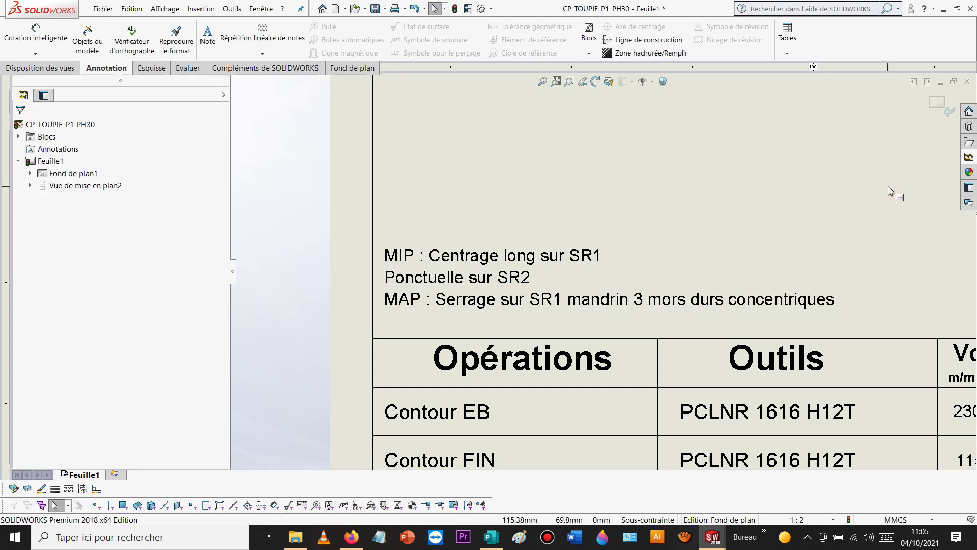
Step: Leave sheet format editing and load the available part views in the view palette
{"action": "scroll", "coordinate": [887, 189], "scroll_direction": "up", "scroll_amount": 8}
{"action": "scroll", "coordinate": [857, 190], "scroll_direction": "down", "scroll_amount": 2}
{"action": "left_click", "coordinate": [939, 105]}
{"action": "left_click", "coordinate": [967, 159]}
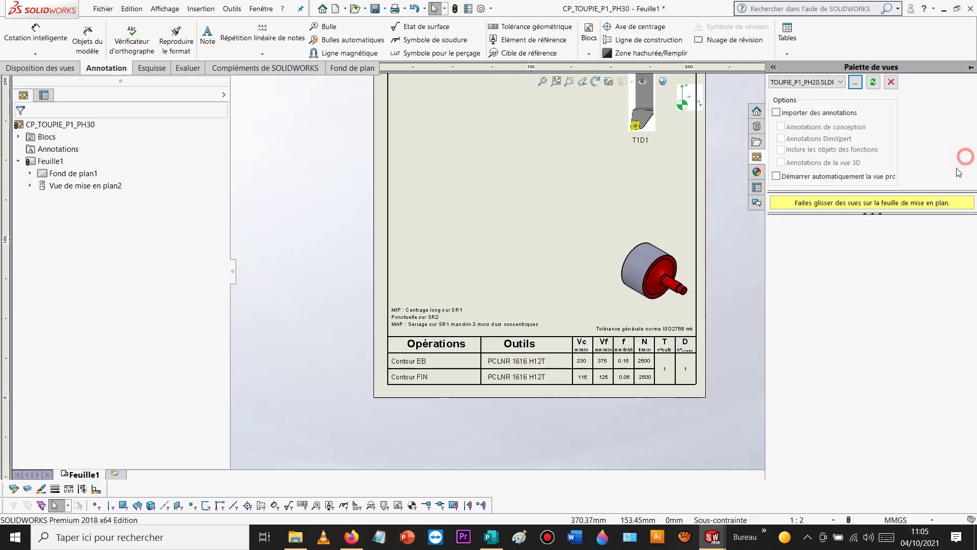
{"action": "left_click", "coordinate": [874, 87]}
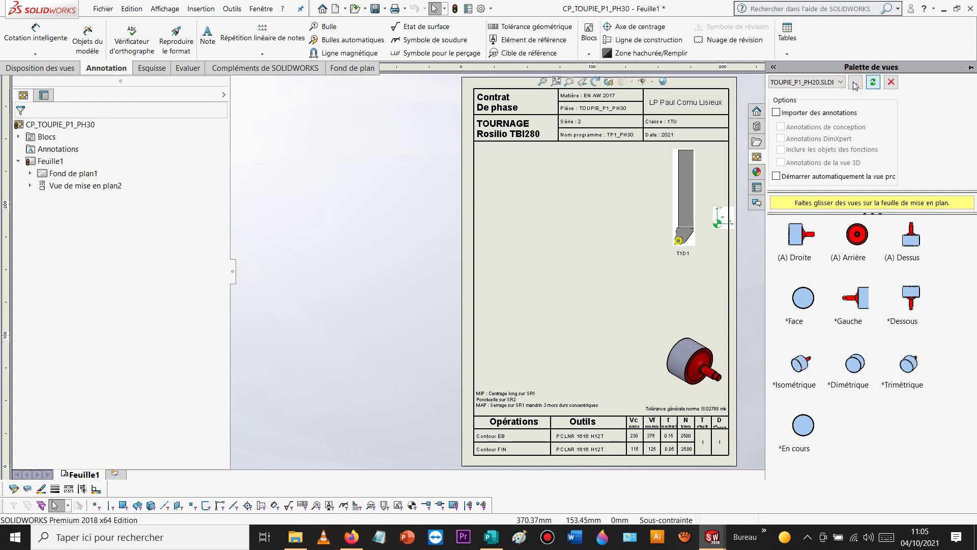
Step: Load the TOUPIE_P1_PH30 part from the turning phase contract folder in MODULE7 on drive D into the view palette
{"action": "left_click", "coordinate": [855, 83]}
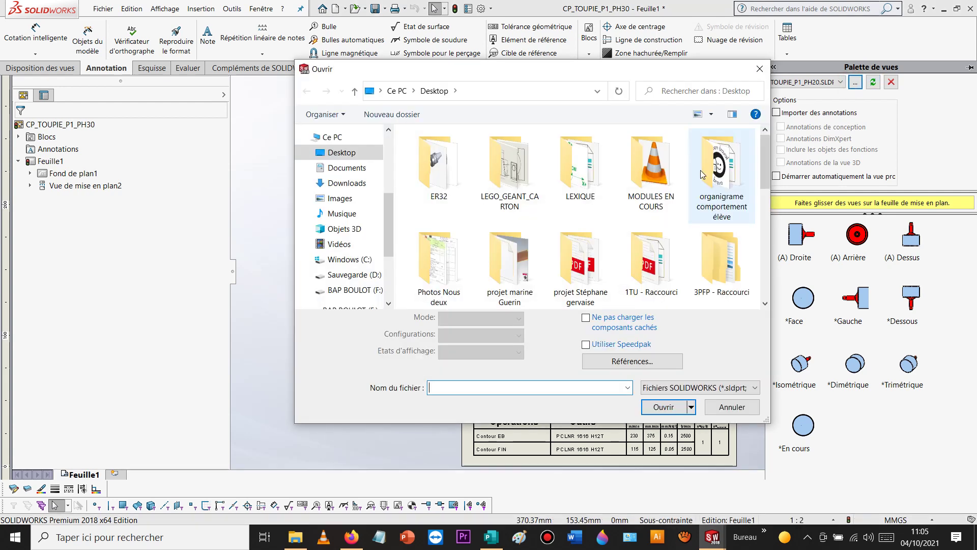
{"action": "scroll", "coordinate": [622, 261], "scroll_direction": "down", "scroll_amount": 10}
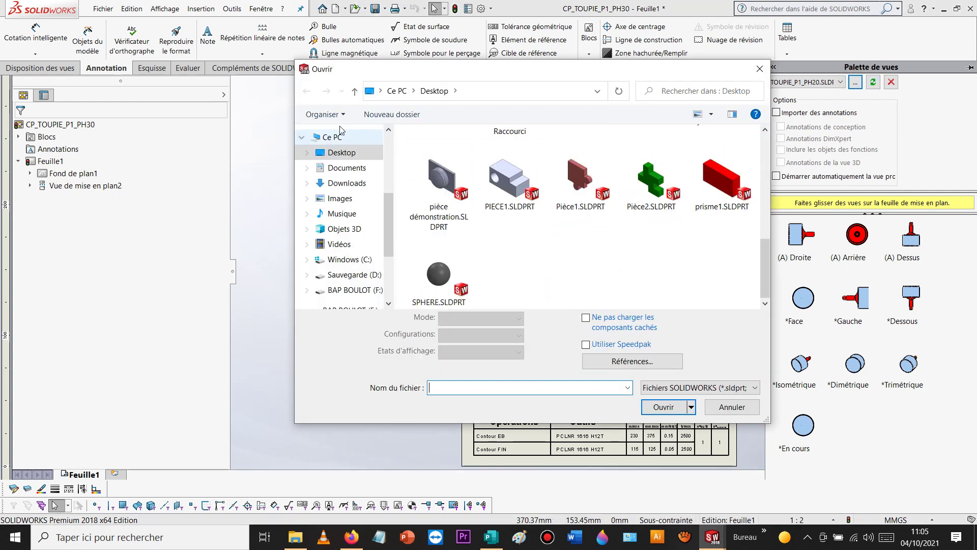
{"action": "left_click", "coordinate": [350, 289]}
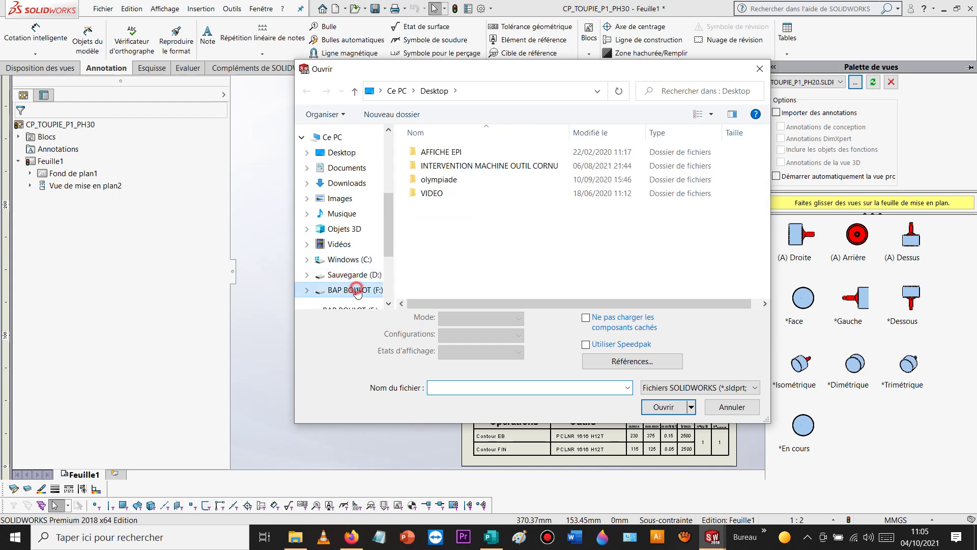
{"action": "left_click", "coordinate": [352, 273]}
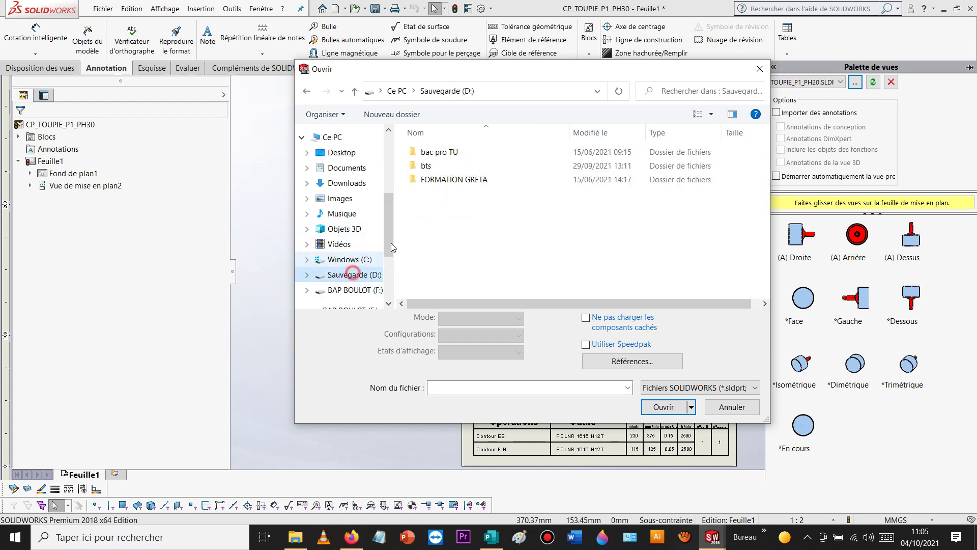
{"action": "double_click", "coordinate": [435, 153]}
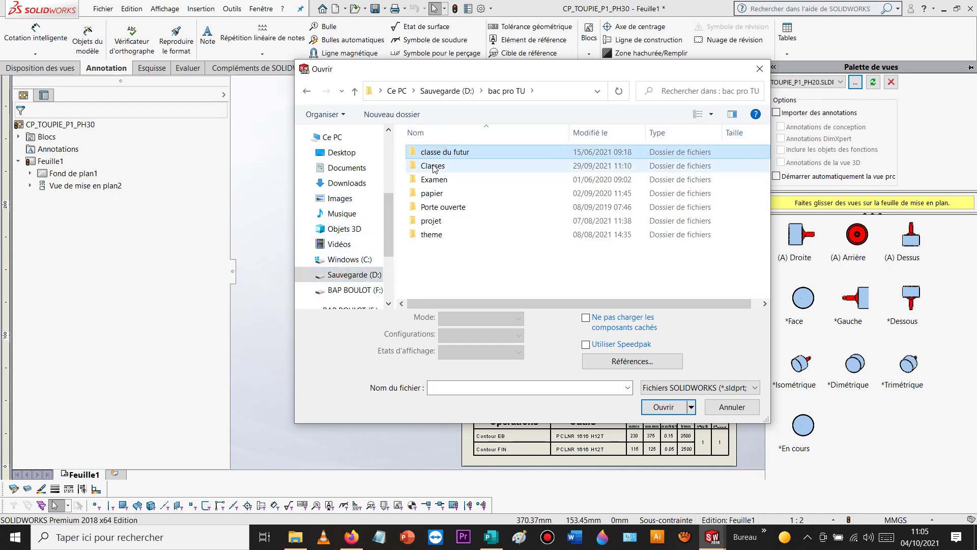
{"action": "double_click", "coordinate": [434, 164]}
{"action": "double_click", "coordinate": [427, 153]}
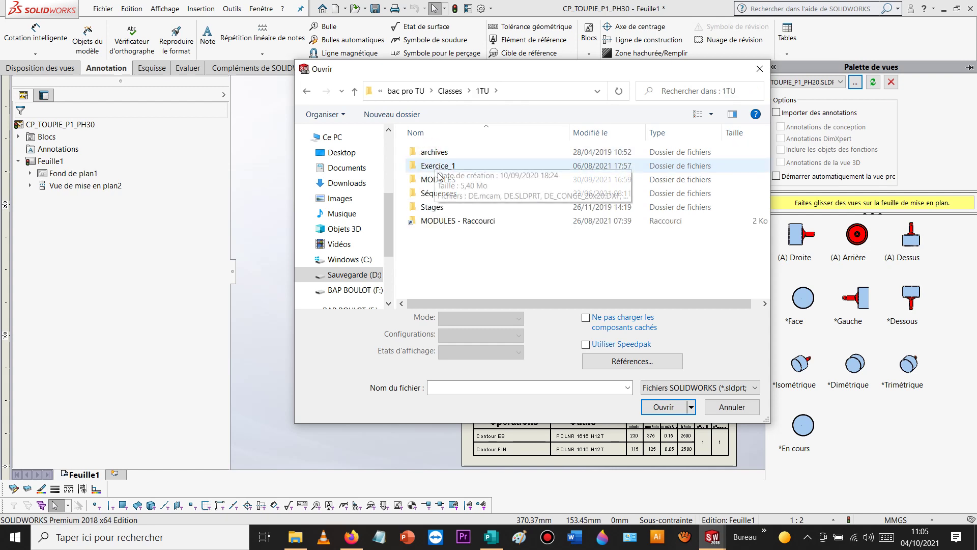
{"action": "double_click", "coordinate": [437, 178]}
{"action": "left_click", "coordinate": [525, 277]}
{"action": "double_click", "coordinate": [525, 278]}
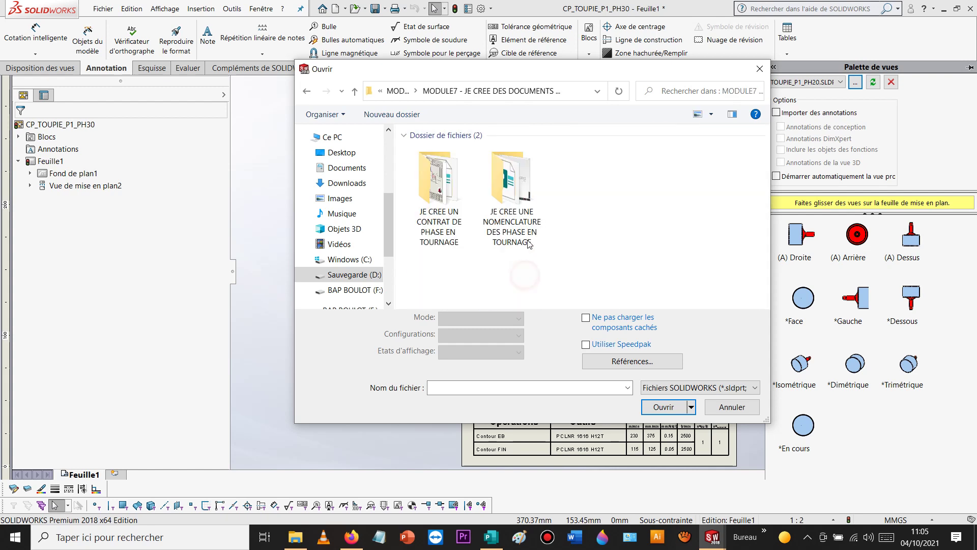
{"action": "double_click", "coordinate": [436, 197]}
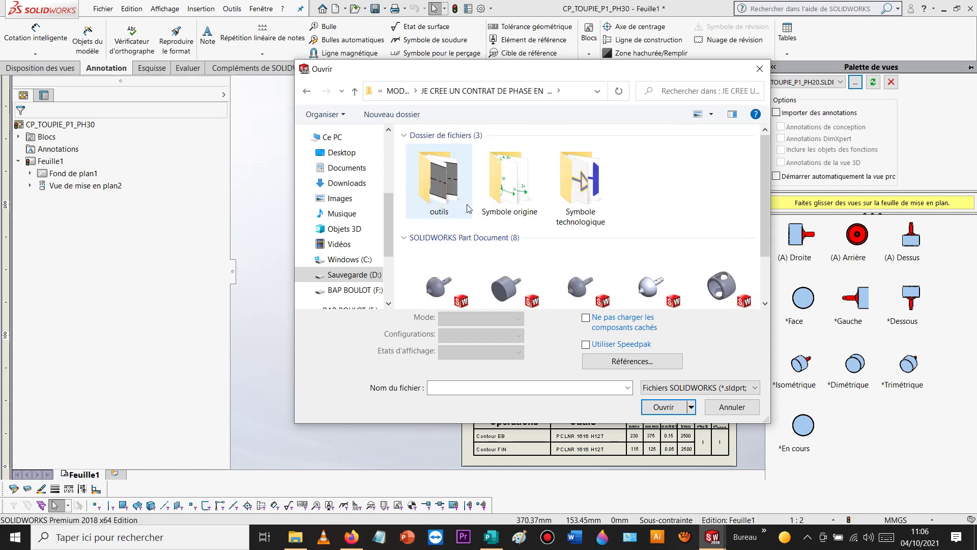
{"action": "scroll", "coordinate": [580, 204], "scroll_direction": "down", "scroll_amount": 3}
{"action": "double_click", "coordinate": [584, 193]}
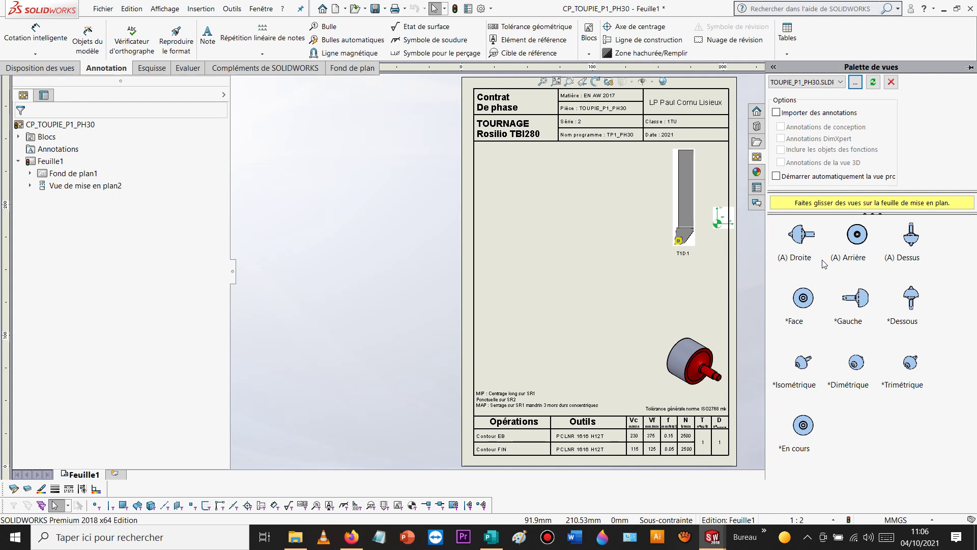
Step: Insert the part's *Gauche view at a custom scale of 1:1 and position it in the upper middle of the sheet
{"action": "left_click_drag", "start_coordinate": [859, 302], "coordinate": [601, 283]}
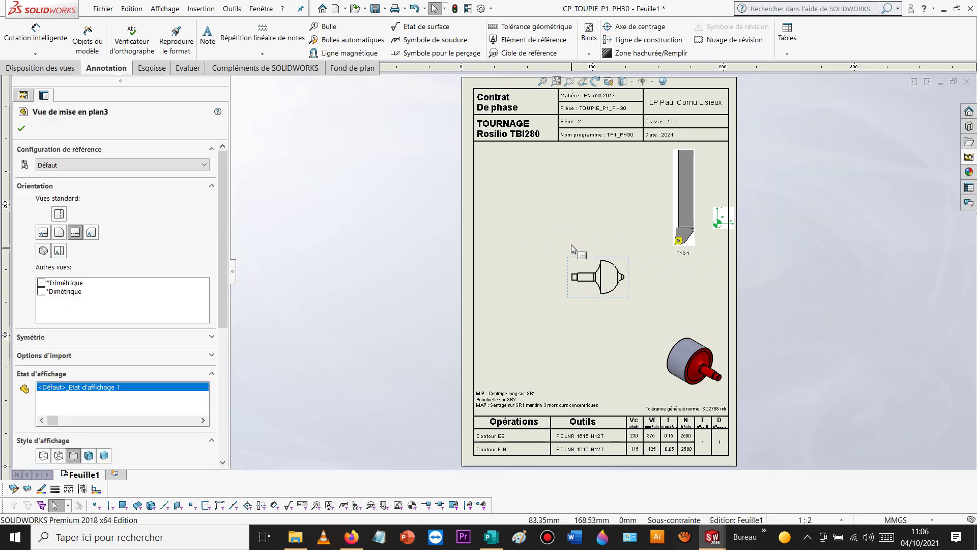
{"action": "left_click", "coordinate": [629, 297]}
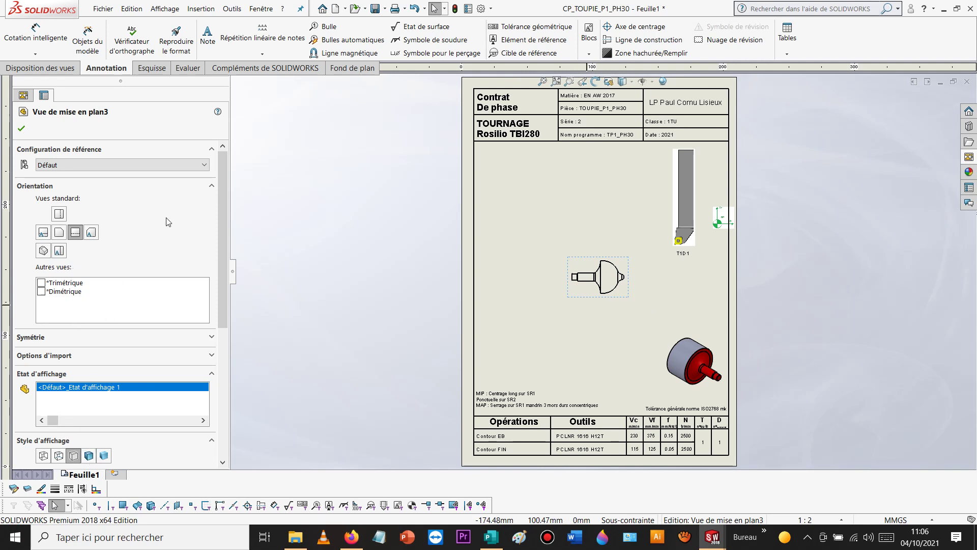
{"action": "left_click_drag", "start_coordinate": [218, 210], "coordinate": [223, 307]}
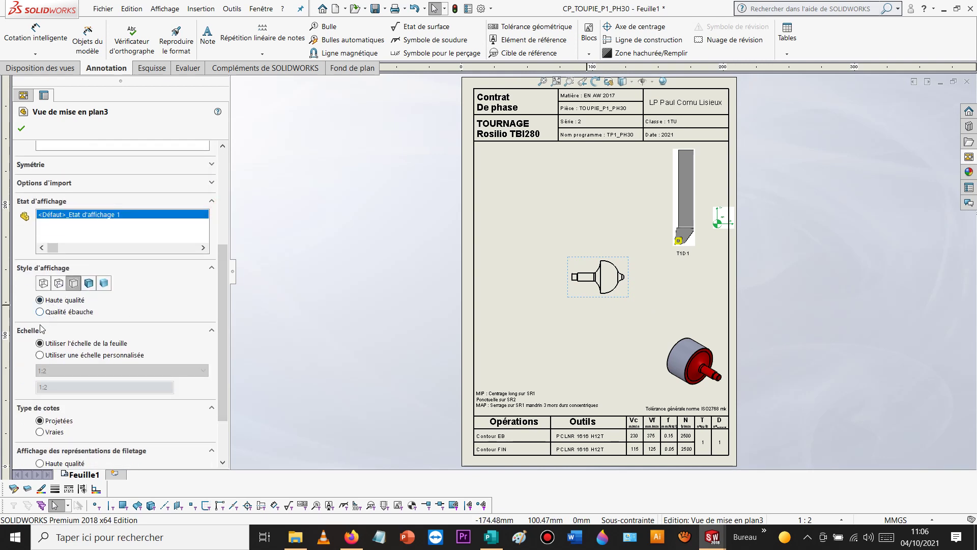
{"action": "left_click", "coordinate": [41, 356]}
{"action": "left_click", "coordinate": [82, 370]}
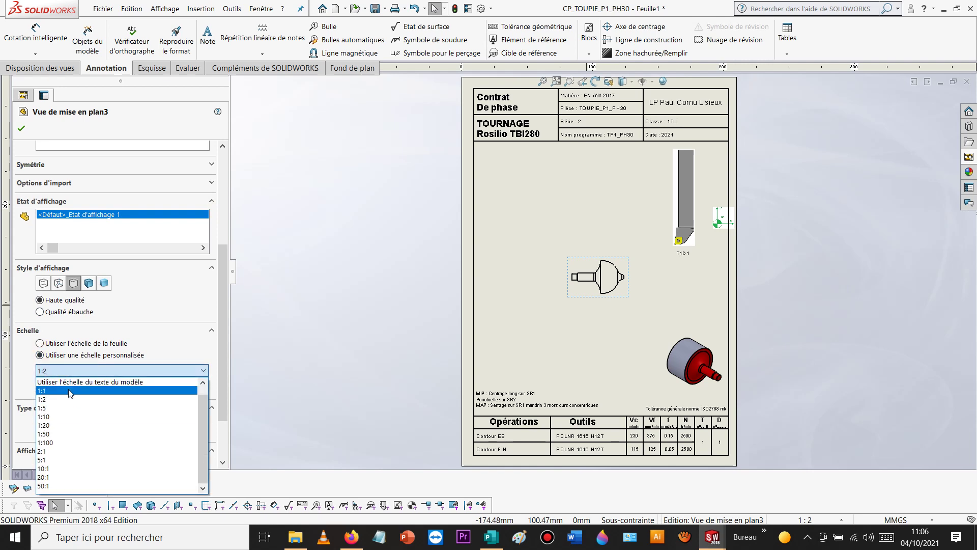
{"action": "left_click", "coordinate": [70, 390]}
{"action": "left_click", "coordinate": [21, 130]}
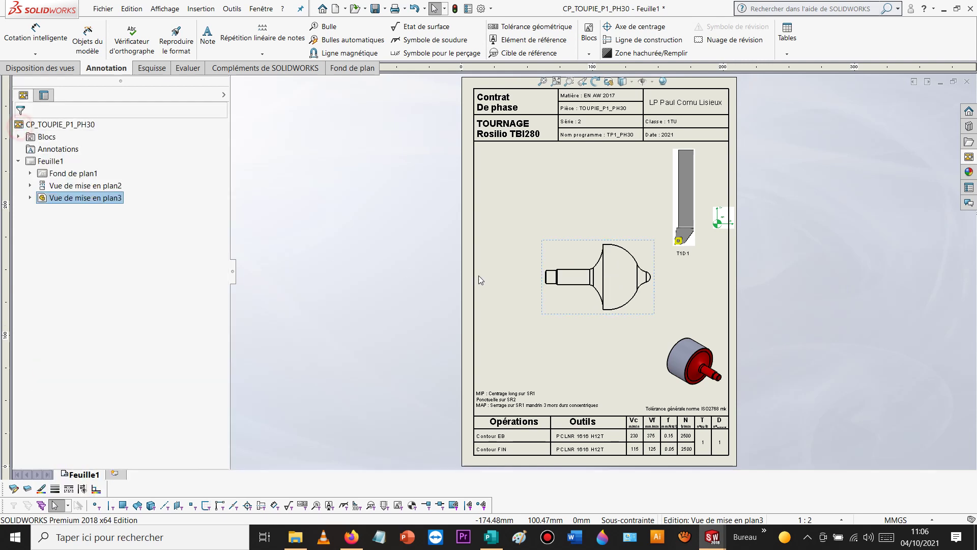
{"action": "left_click_drag", "start_coordinate": [624, 241], "coordinate": [595, 221]}
{"action": "left_click", "coordinate": [397, 225]}
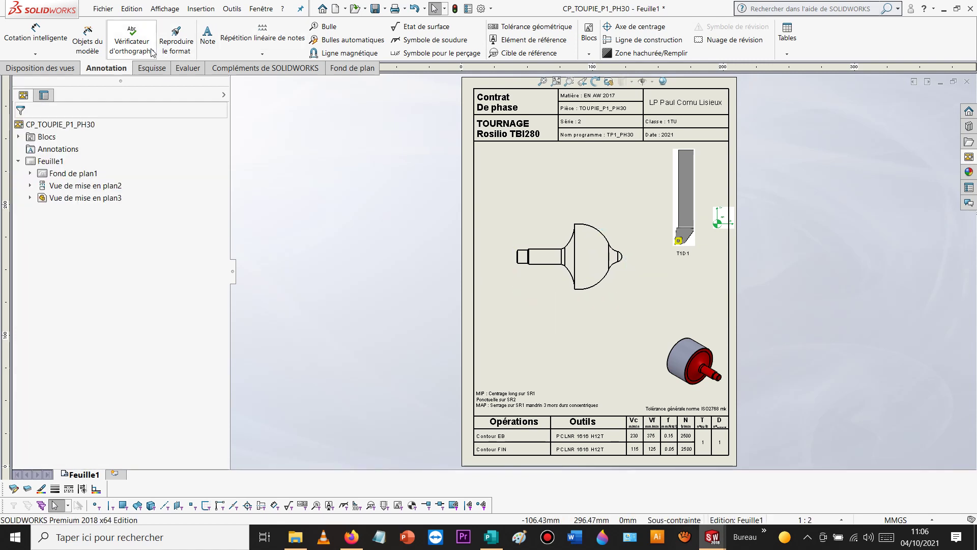
Step: Sketch a horizontal construction line about 217 mm long along the part's axis, extending past both ends of the new view
{"action": "left_click", "coordinate": [146, 67]}
{"action": "left_click", "coordinate": [87, 26]}
{"action": "left_click", "coordinate": [104, 51]}
{"action": "key", "text": "shift+z"}
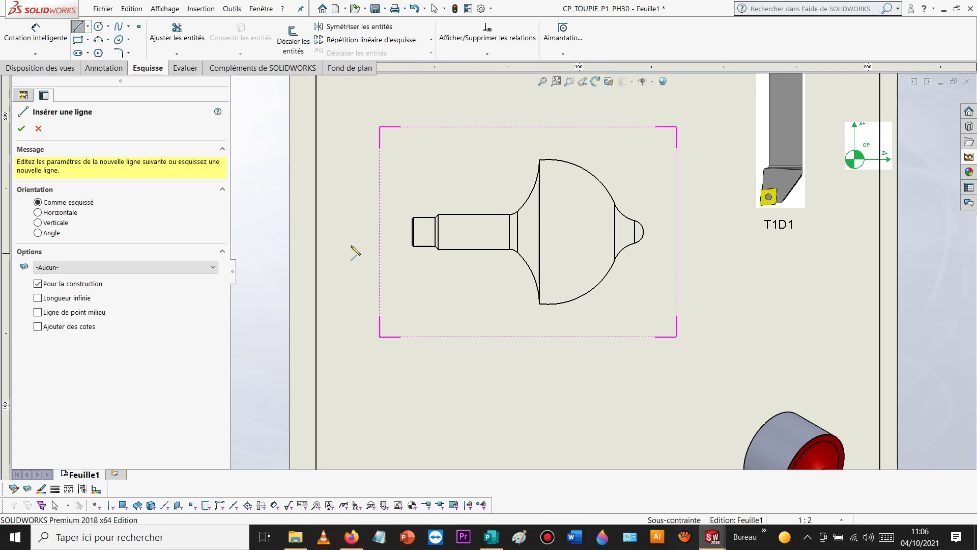
{"action": "left_click", "coordinate": [370, 232]}
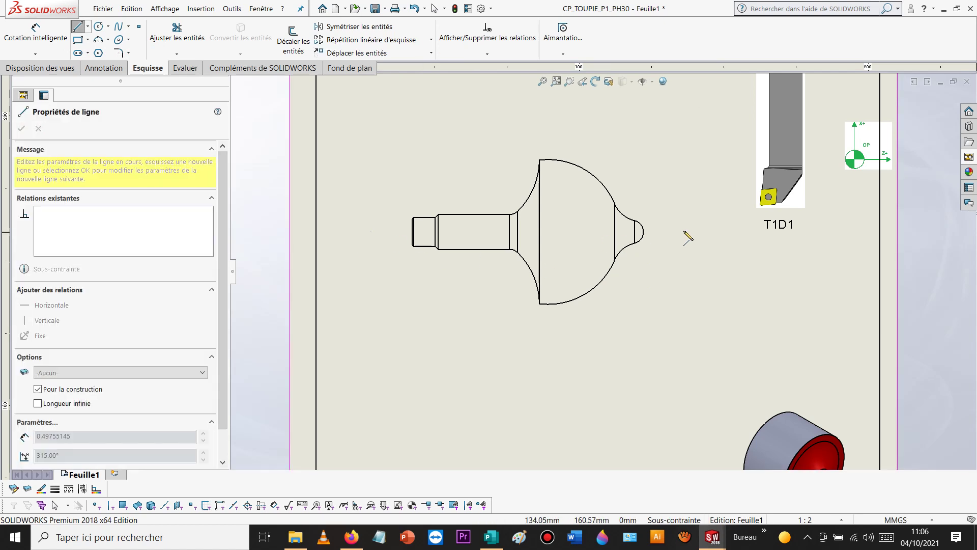
{"action": "left_click", "coordinate": [684, 231]}
{"action": "left_click", "coordinate": [698, 121]}
{"action": "key", "text": "Escape"}
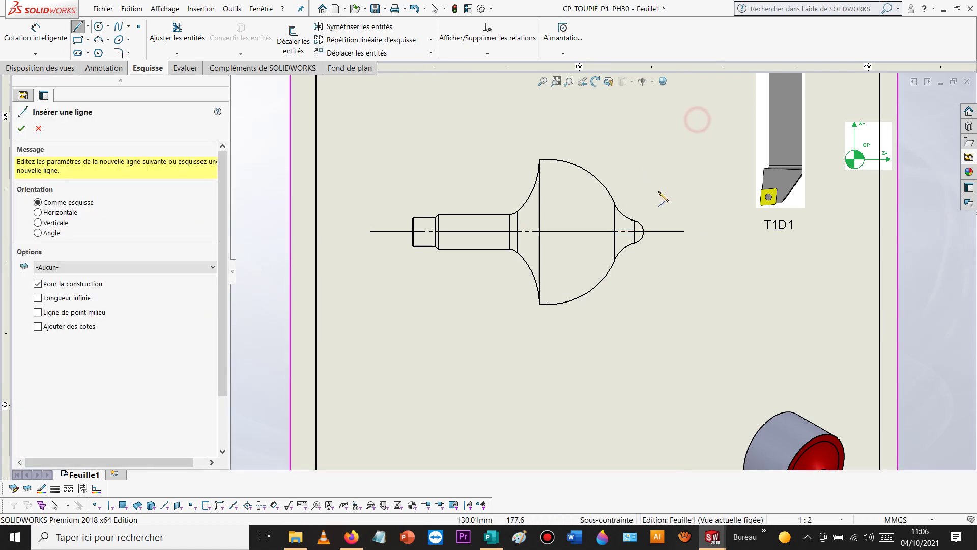
{"action": "key", "text": "Escape"}
Step: Set the axis line's colour to red and its thickness to 0.18 mm
{"action": "left_click", "coordinate": [657, 232]}
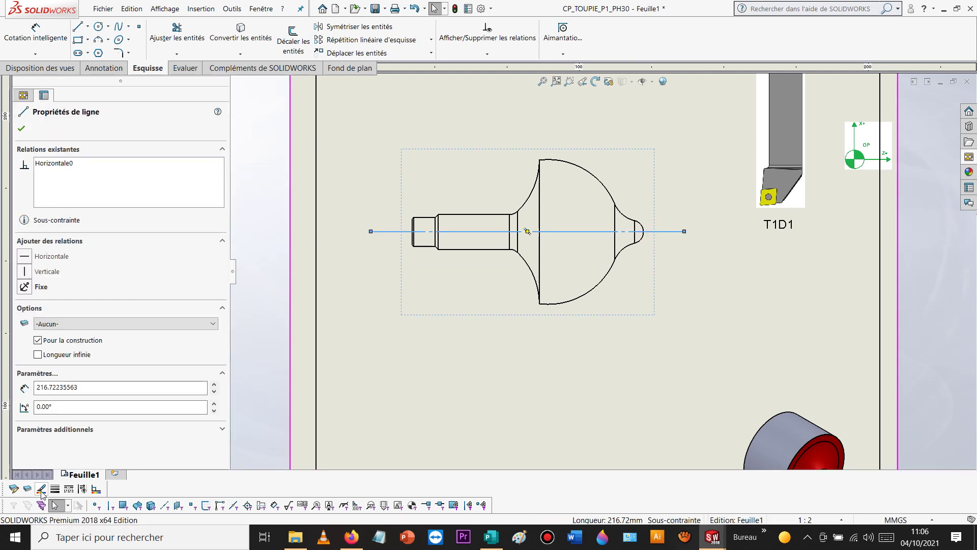
{"action": "left_click", "coordinate": [41, 489]}
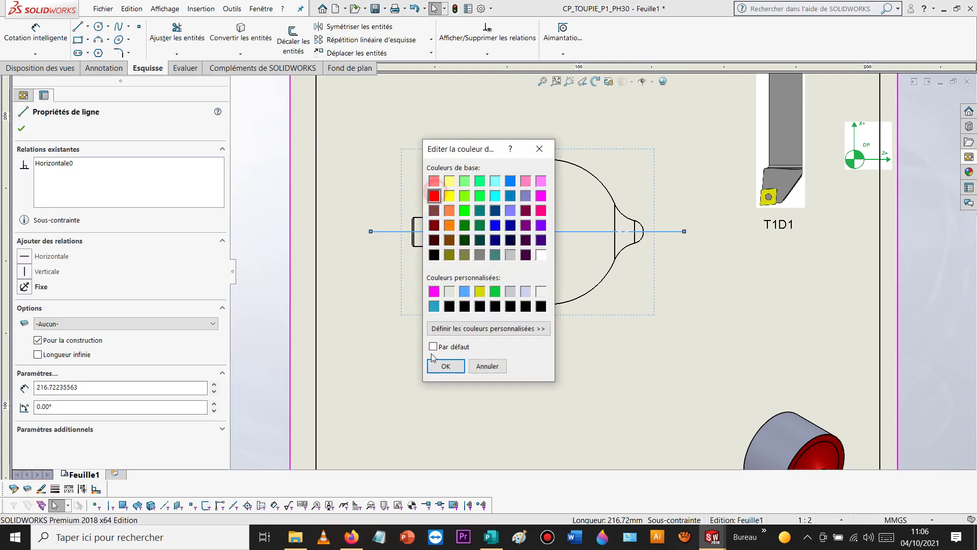
{"action": "left_click", "coordinate": [442, 366]}
{"action": "left_click", "coordinate": [55, 489]}
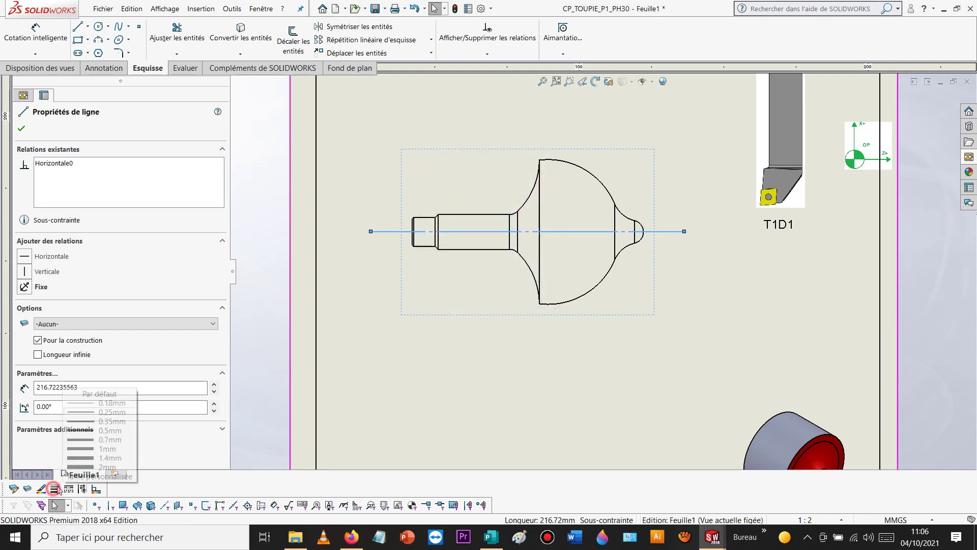
{"action": "left_click", "coordinate": [91, 403]}
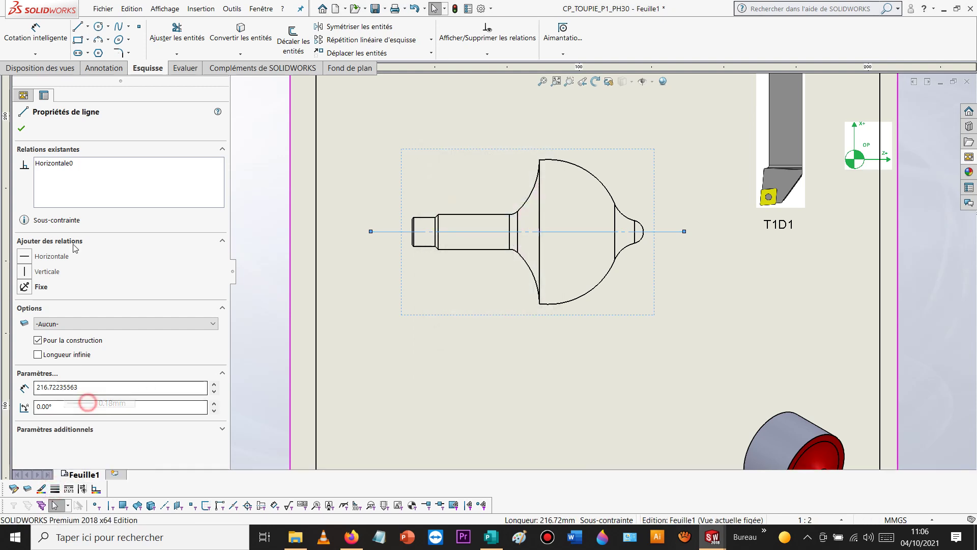
{"action": "left_click", "coordinate": [21, 128]}
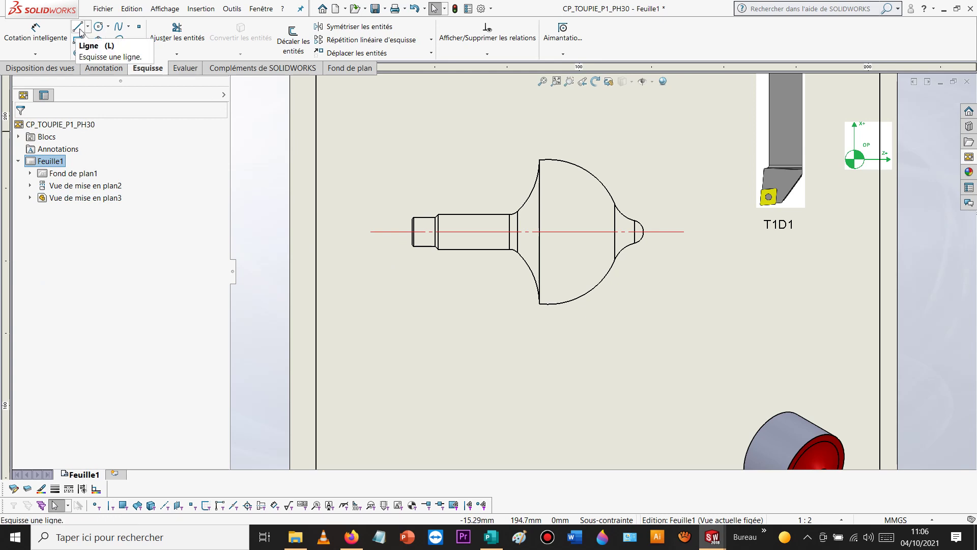
Step: Colour the edges of the turned contour red, from the rounded body to the small tip, on both sides of the axis
{"action": "left_click", "coordinate": [568, 164]}
{"action": "left_click", "coordinate": [545, 124]}
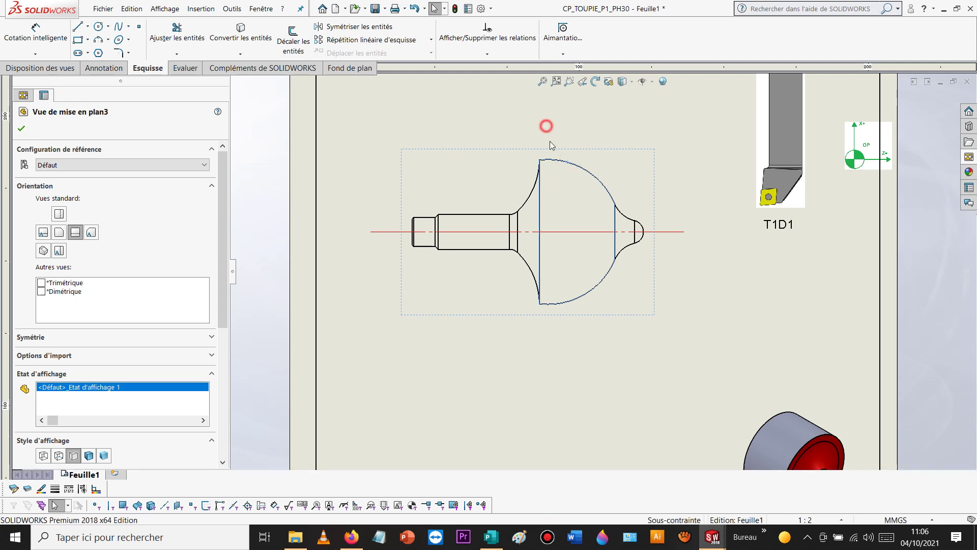
{"action": "left_click", "coordinate": [568, 165]}
{"action": "left_click", "coordinate": [616, 215], "text": "ctrl"}
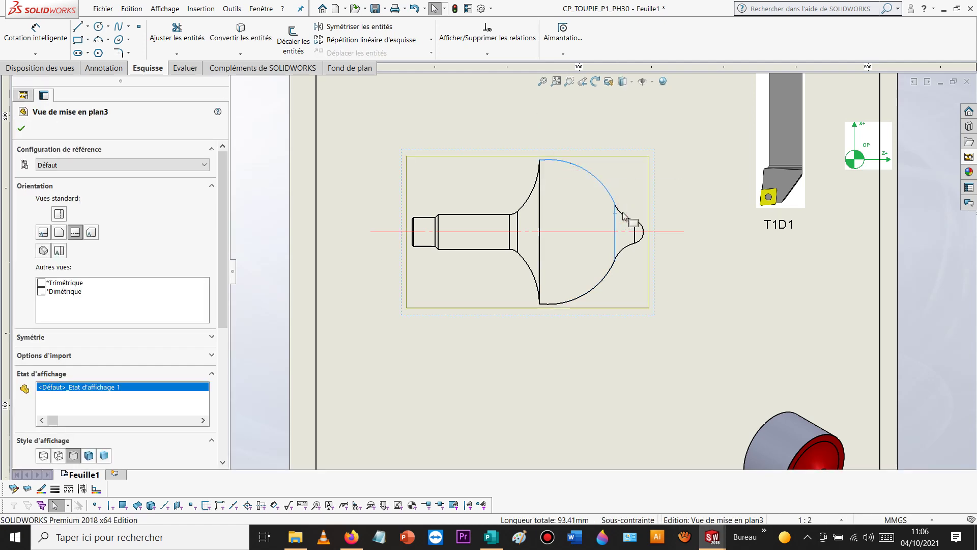
{"action": "left_click", "coordinate": [622, 213], "text": "ctrl"}
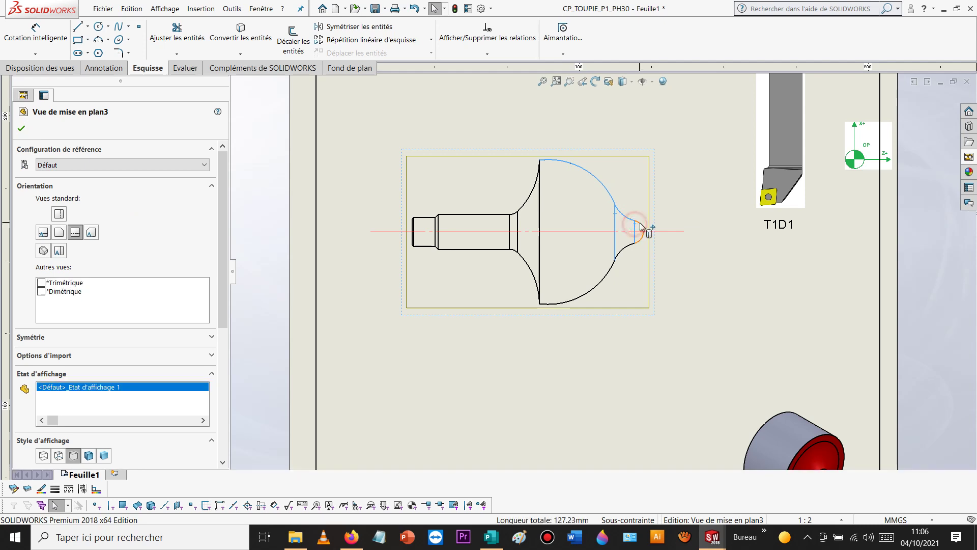
{"action": "left_click", "coordinate": [638, 225], "text": "ctrl"}
{"action": "left_click", "coordinate": [622, 251], "text": "ctrl"}
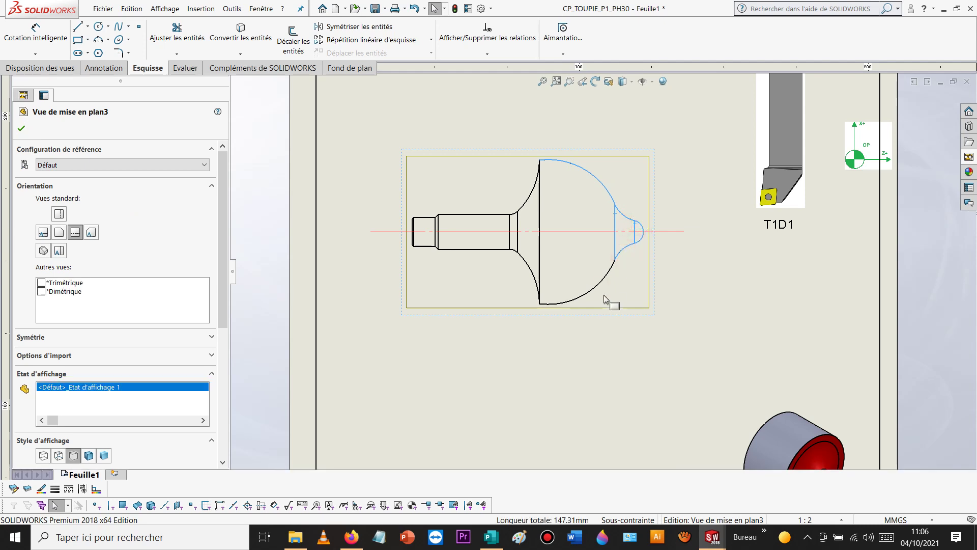
{"action": "left_click", "coordinate": [606, 283], "text": "ctrl"}
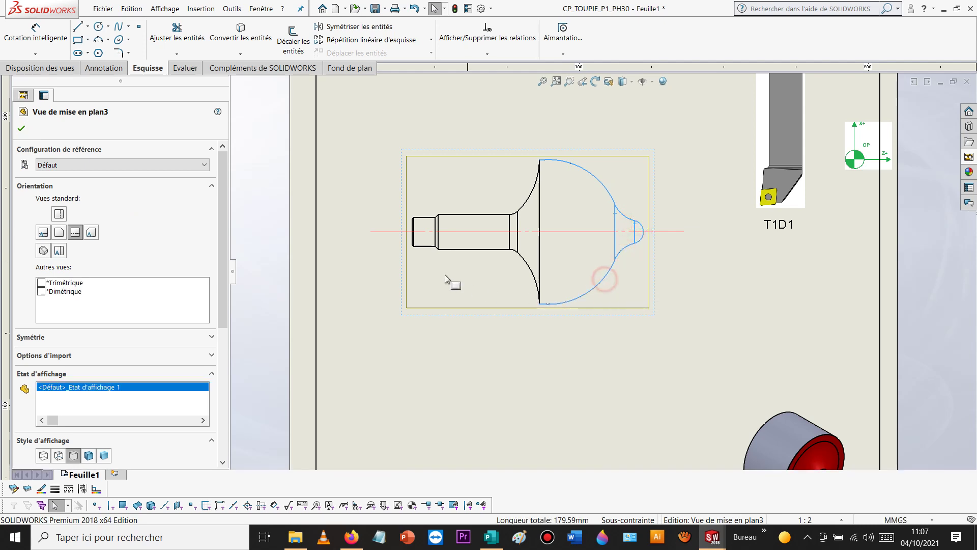
{"action": "left_click", "coordinate": [42, 487]}
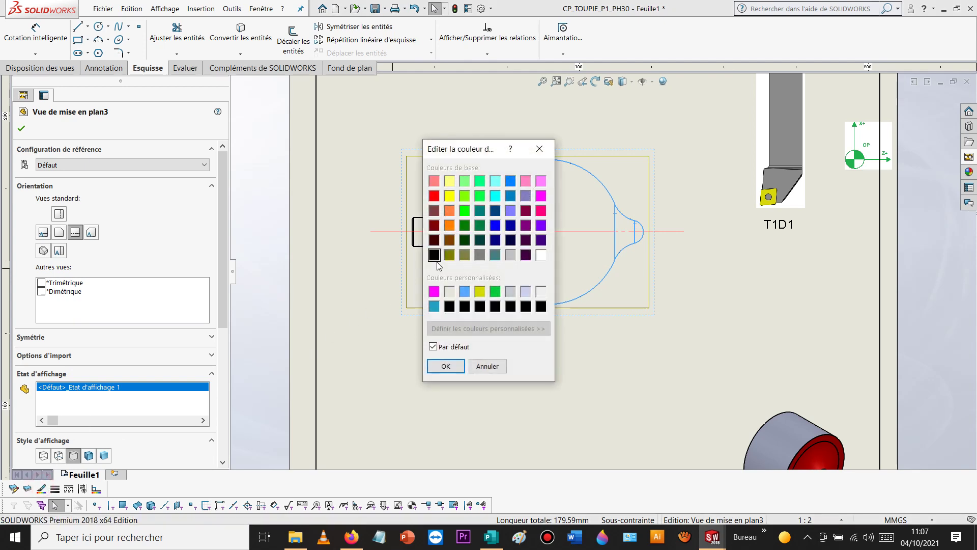
{"action": "left_click", "coordinate": [434, 196]}
{"action": "left_click", "coordinate": [445, 366]}
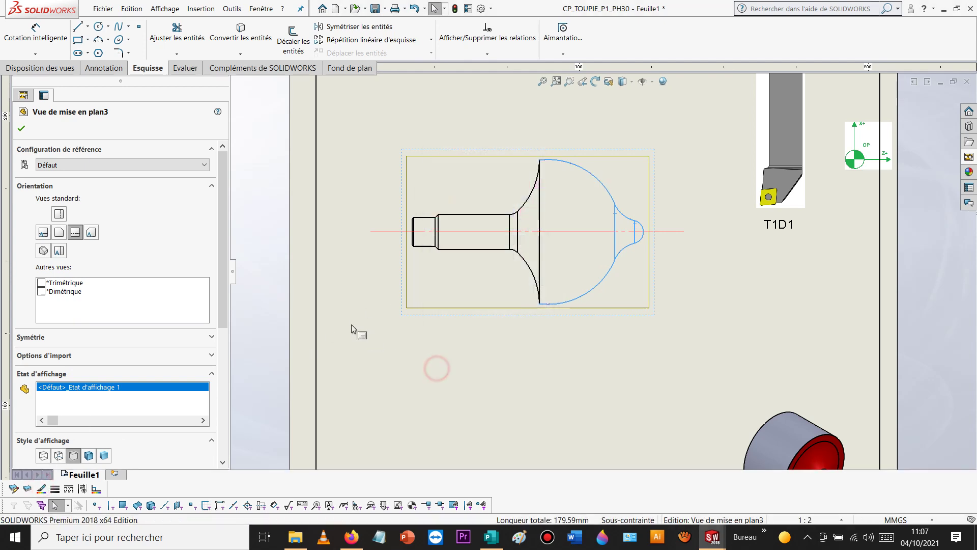
{"action": "left_click", "coordinate": [258, 219]}
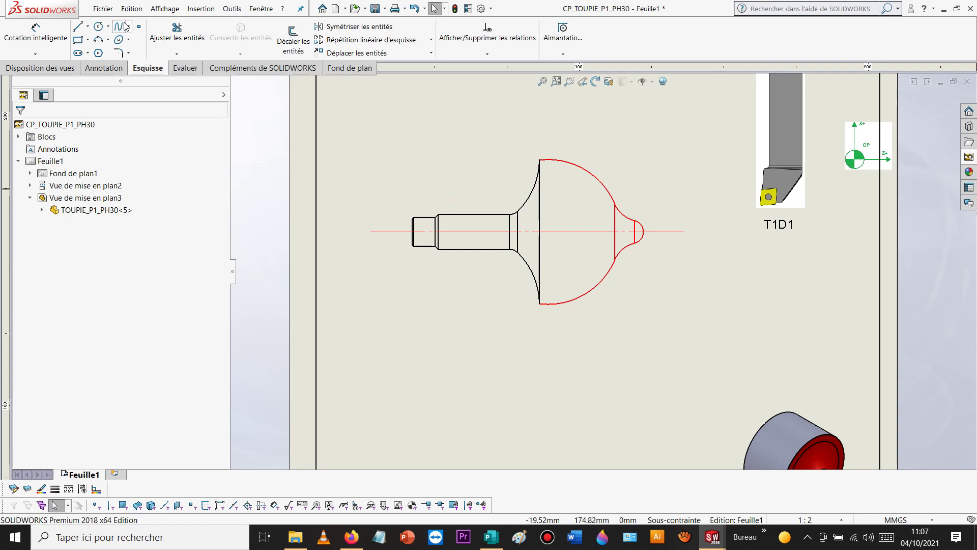
{"action": "left_click", "coordinate": [36, 32]}
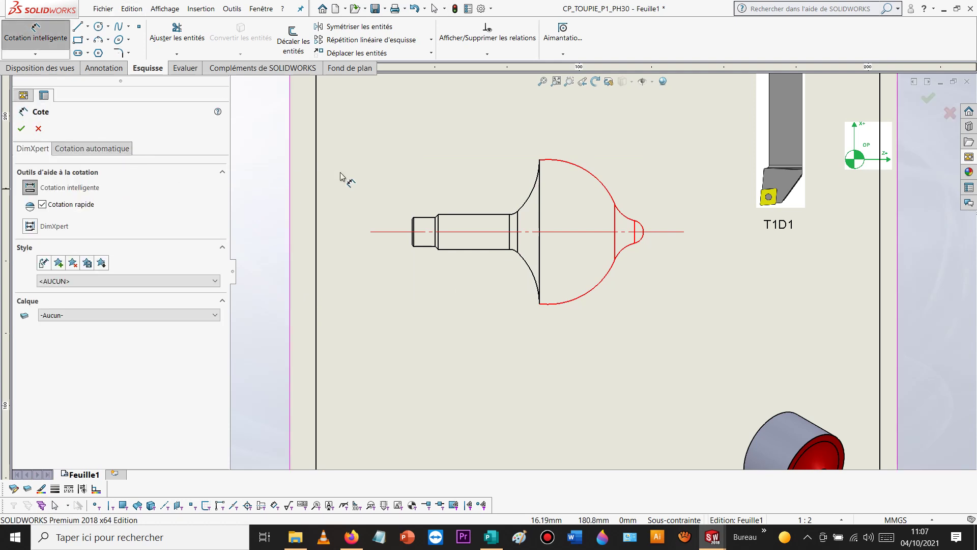
{"action": "left_click", "coordinate": [412, 229]}
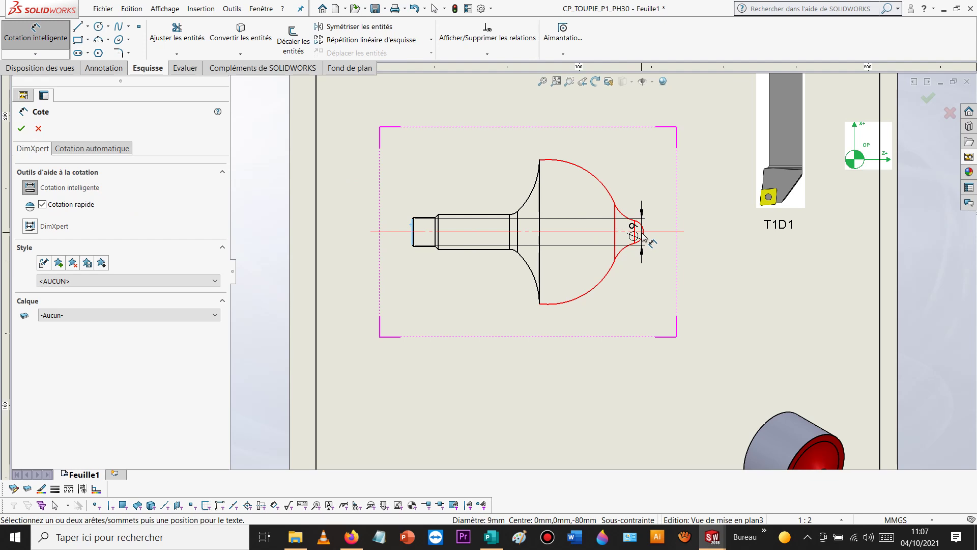
{"action": "scroll", "coordinate": [643, 237], "scroll_direction": "down", "scroll_amount": 3}
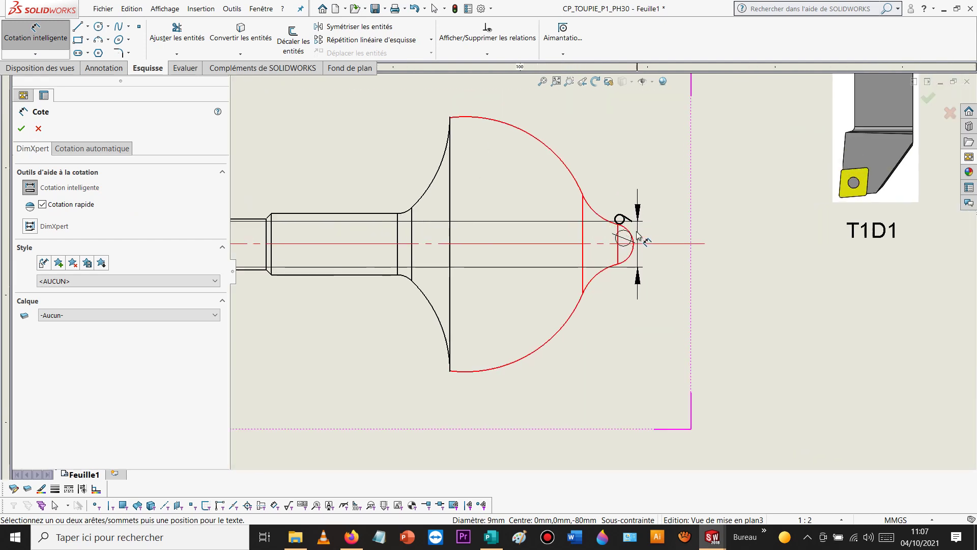
{"action": "left_click", "coordinate": [629, 237]}
{"action": "scroll", "coordinate": [601, 331], "scroll_direction": "up", "scroll_amount": 2}
{"action": "key", "text": "Escape"}
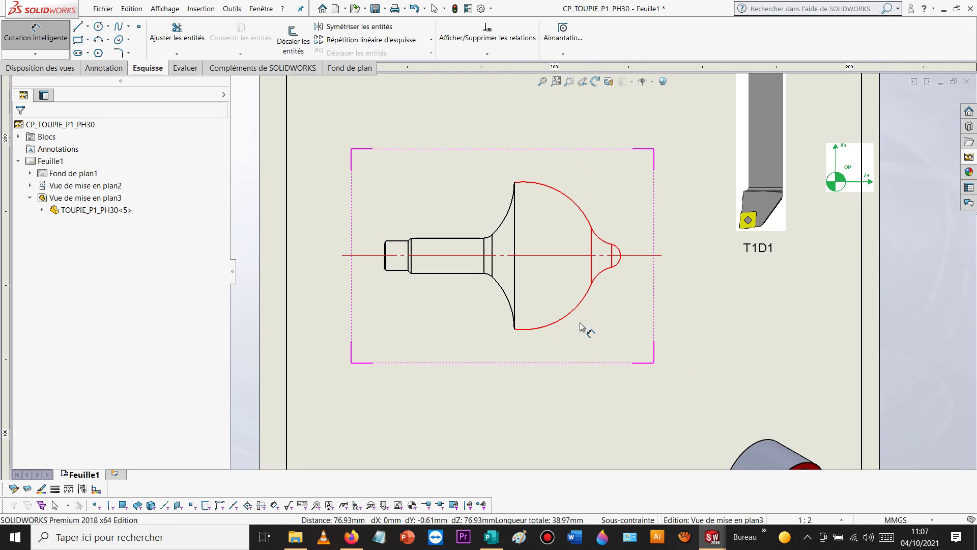
Step: Sketch a vertical line about 3.35 mm long downward from the point where the small tip meets the axis
{"action": "key", "text": "Escape"}
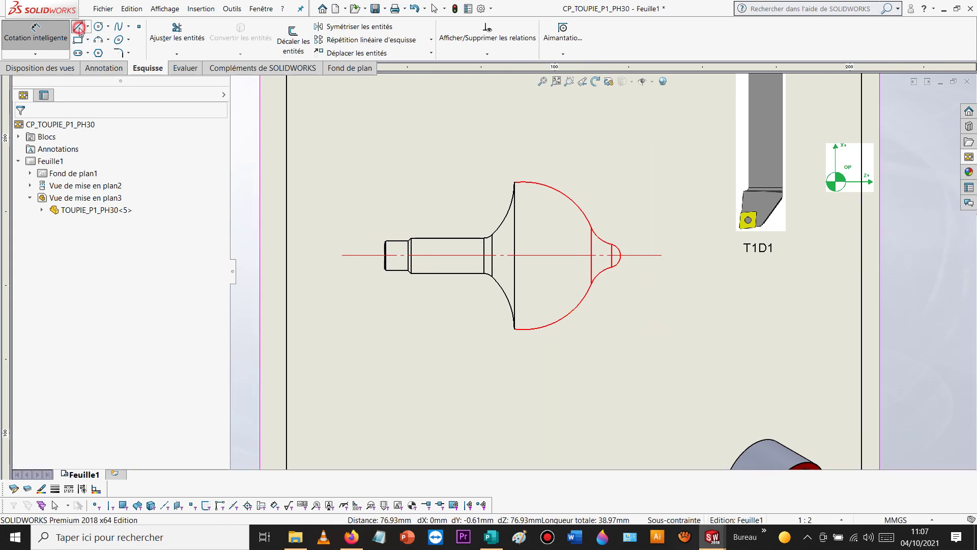
{"action": "left_click", "coordinate": [79, 27]}
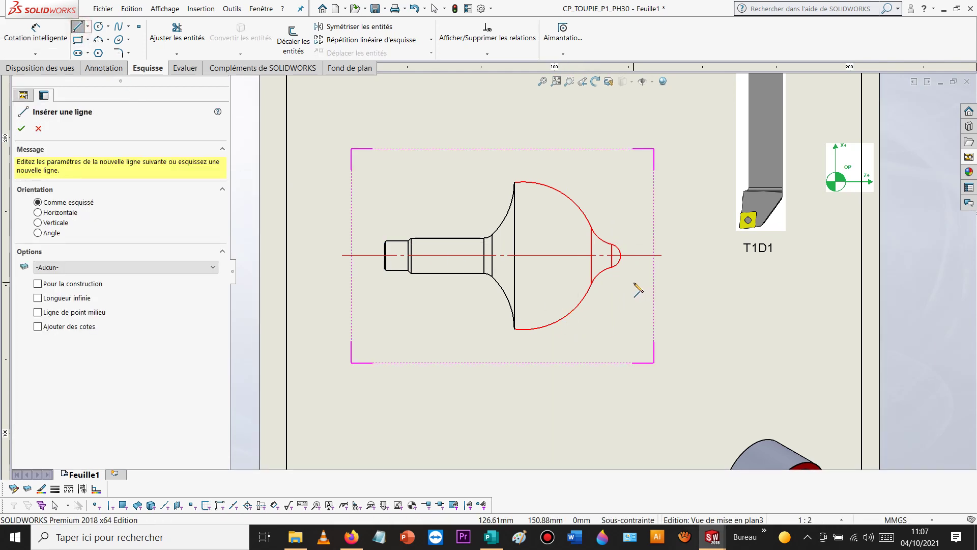
{"action": "scroll", "coordinate": [636, 288], "scroll_direction": "down", "scroll_amount": 5}
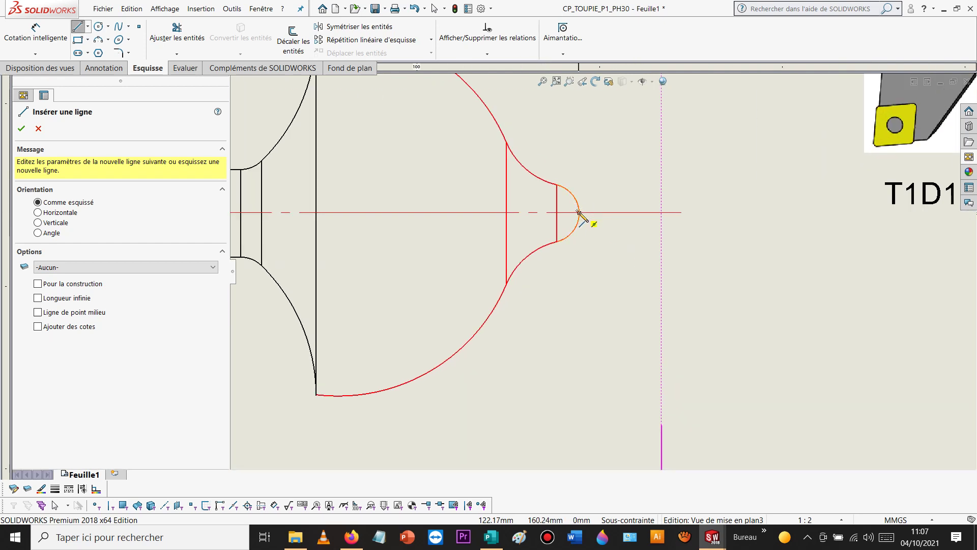
{"action": "left_click", "coordinate": [580, 213]}
{"action": "left_click", "coordinate": [579, 237]}
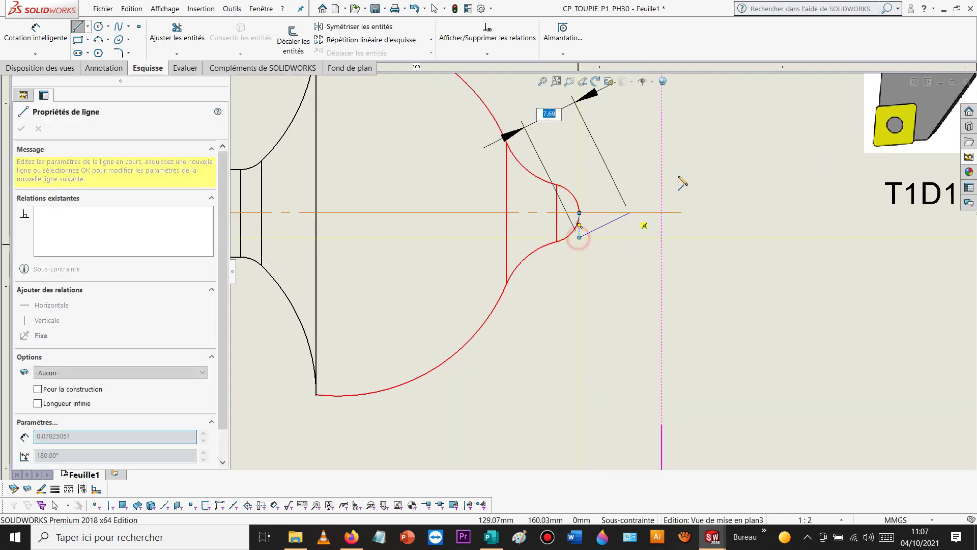
{"action": "key", "text": "Escape"}
{"action": "key", "text": "Escape"}
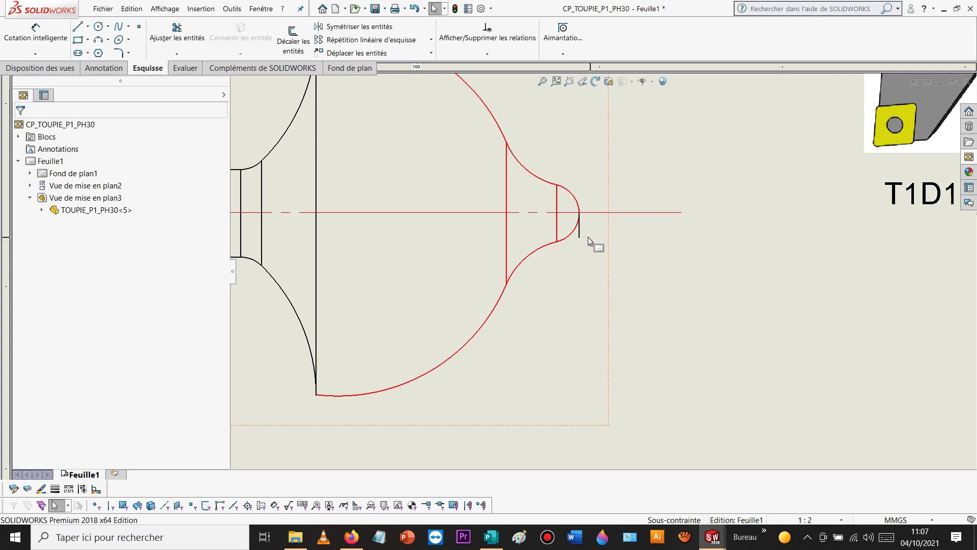
Step: Set the thickness of the short vertical line at the tip to 0.18 mm
{"action": "left_click", "coordinate": [580, 228]}
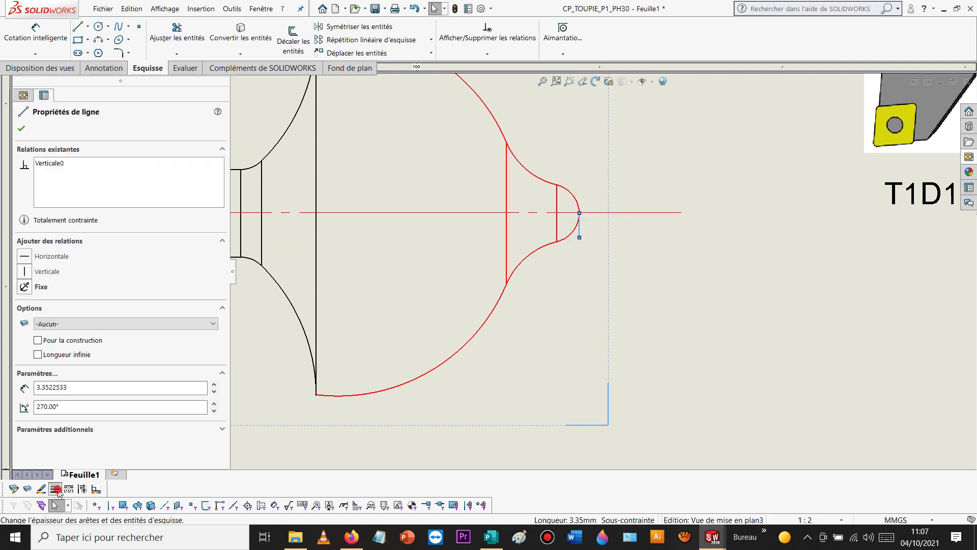
{"action": "left_click", "coordinate": [55, 489]}
{"action": "left_click", "coordinate": [76, 403]}
{"action": "left_click", "coordinate": [713, 367]}
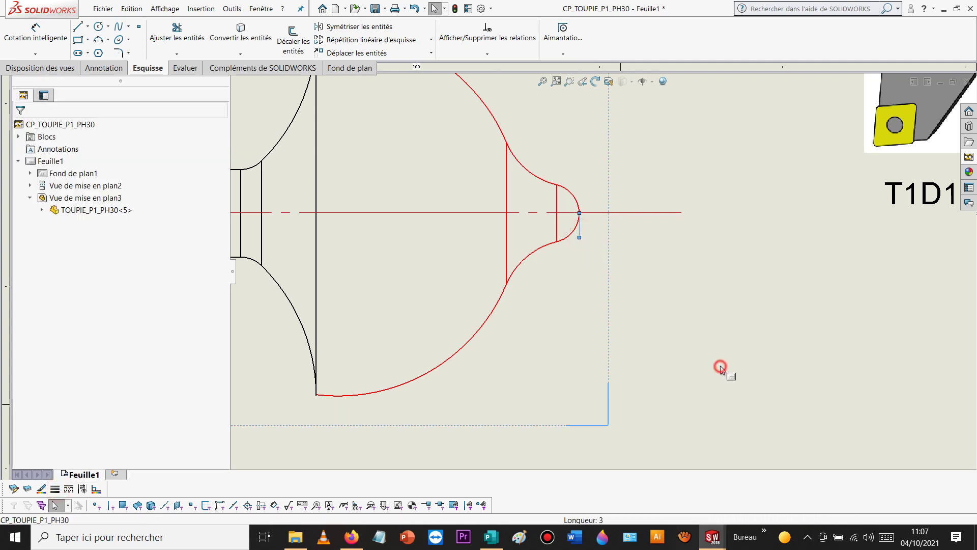
Step: Dimension the part's overall length from the short line at the tip to the shank's end face, placing it below the view
{"action": "scroll", "coordinate": [712, 368], "scroll_direction": "up", "scroll_amount": 3}
{"action": "left_click", "coordinate": [35, 32]}
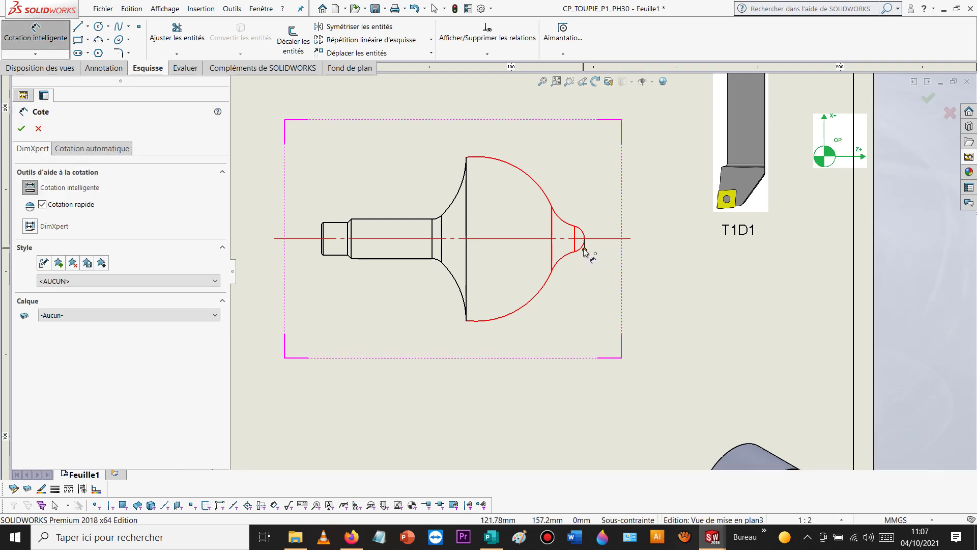
{"action": "left_click", "coordinate": [584, 245]}
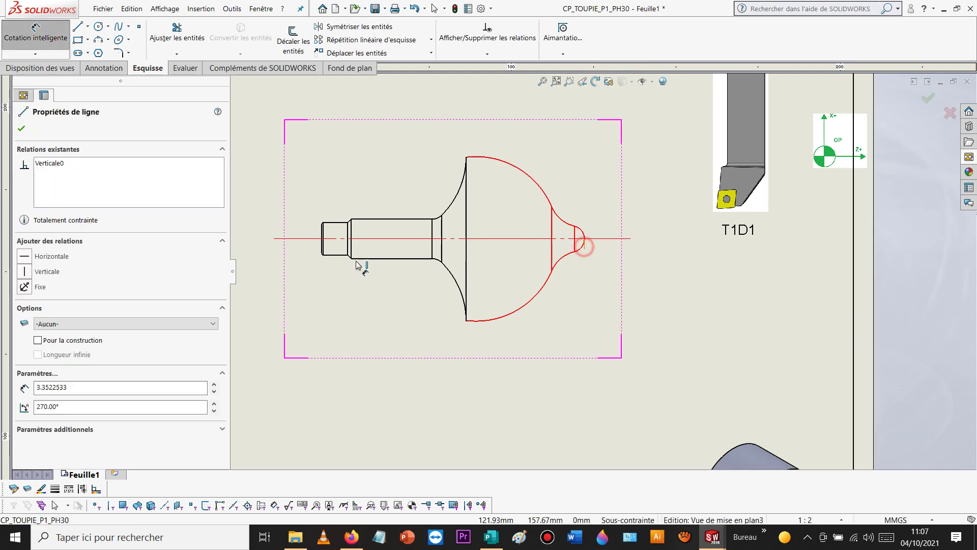
{"action": "left_click", "coordinate": [322, 234]}
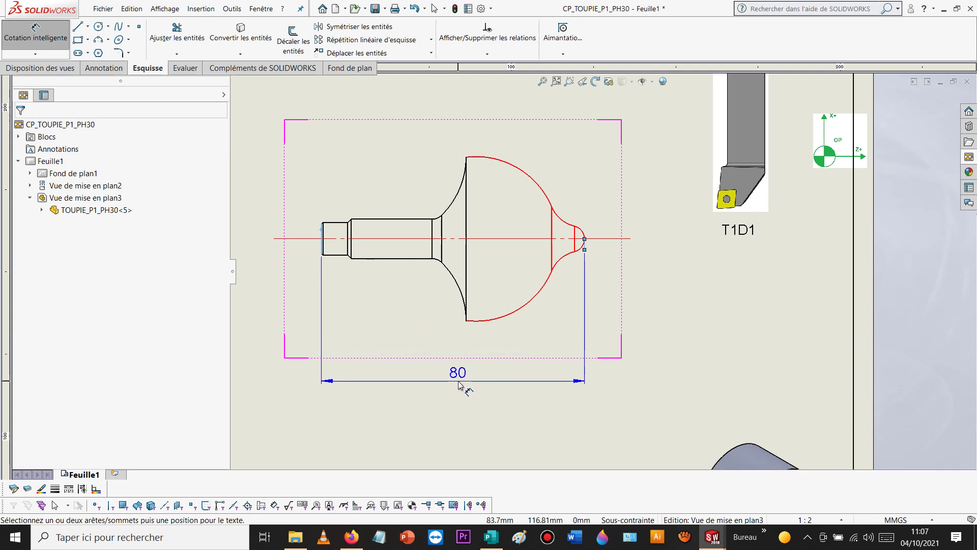
{"action": "left_click", "coordinate": [460, 385]}
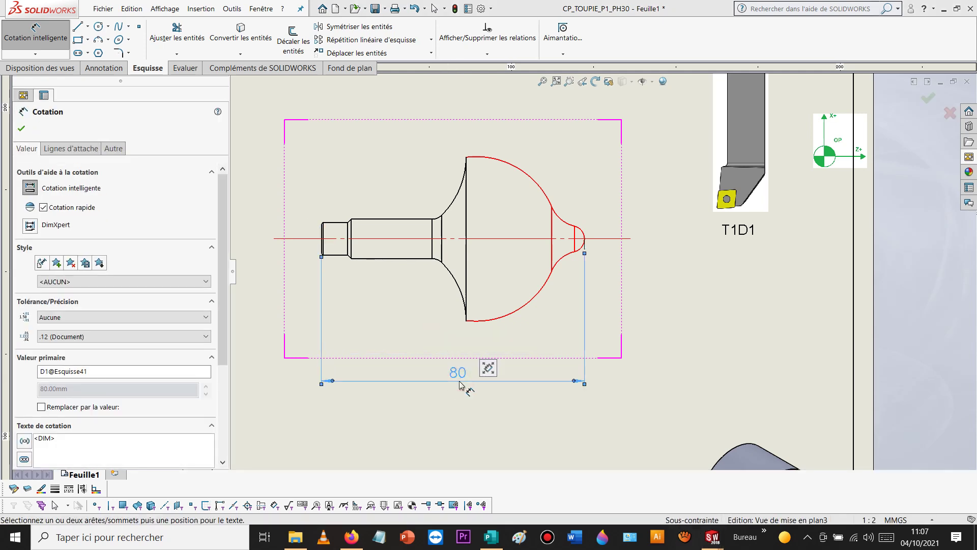
Step: Give the overall length dimension a symmetric tolerance (Symétrique) of ±0.20 mm
{"action": "left_click", "coordinate": [105, 318]}
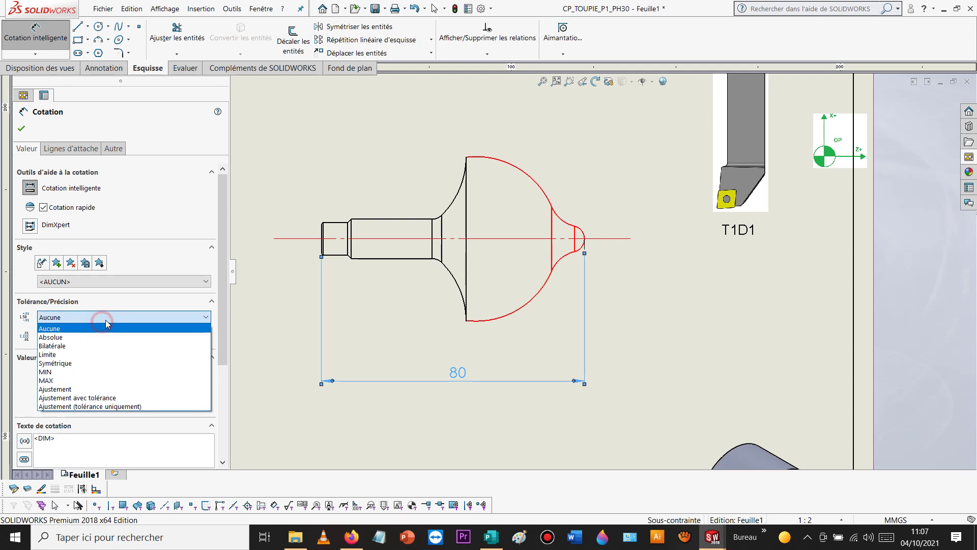
{"action": "left_click", "coordinate": [109, 362]}
{"action": "left_click", "coordinate": [76, 337]}
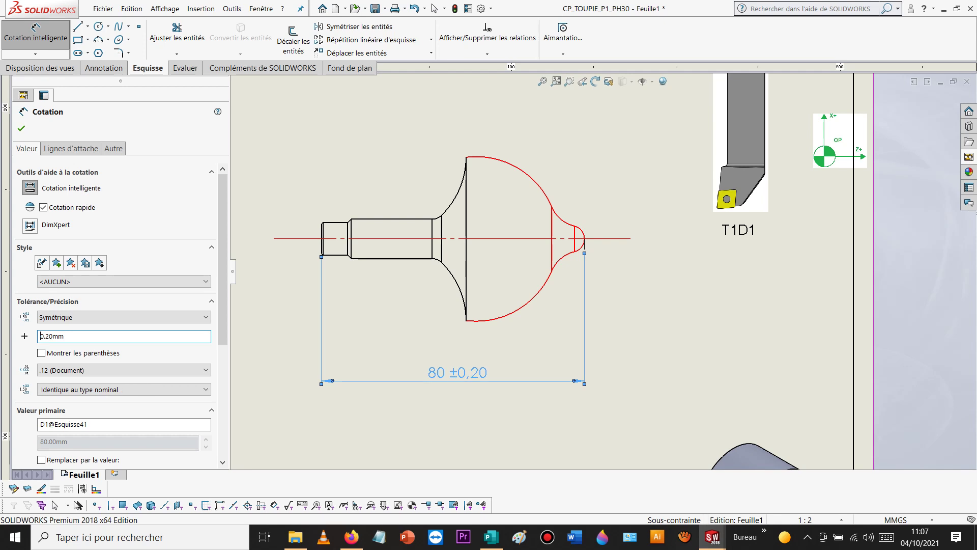
{"action": "left_click", "coordinate": [21, 128]}
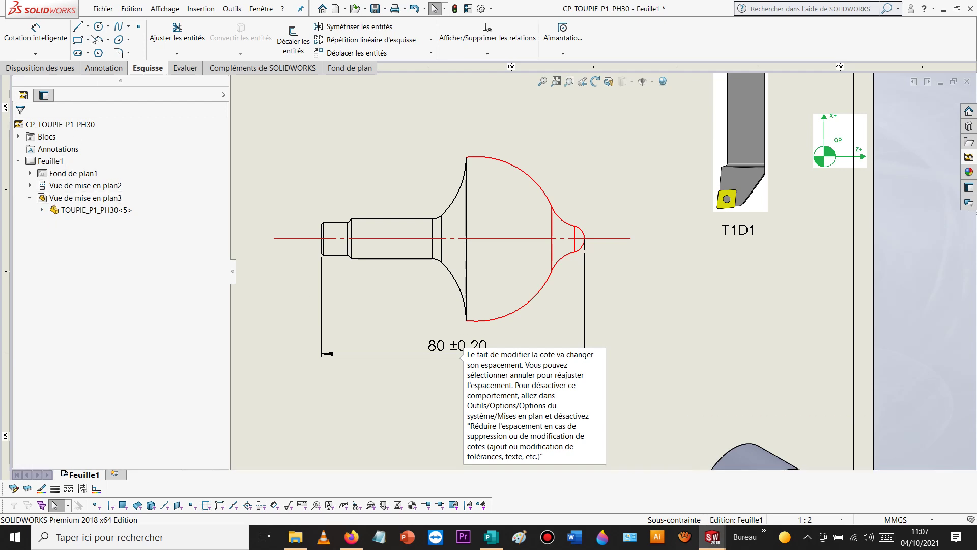
Step: Dimension the radius of the large rounded body above the view, with horizontal text on a broken leader
{"action": "left_click", "coordinate": [36, 33]}
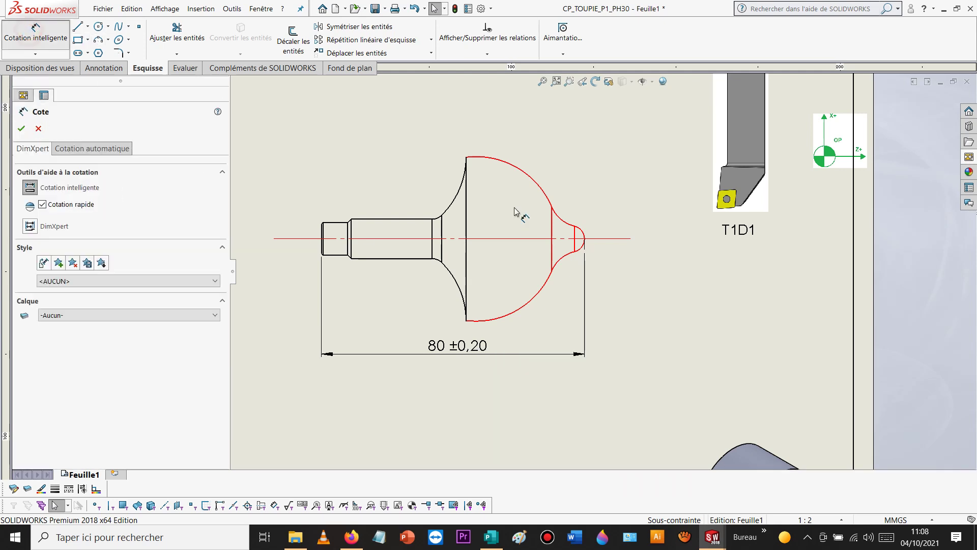
{"action": "left_click", "coordinate": [516, 169]}
{"action": "left_click", "coordinate": [532, 118]}
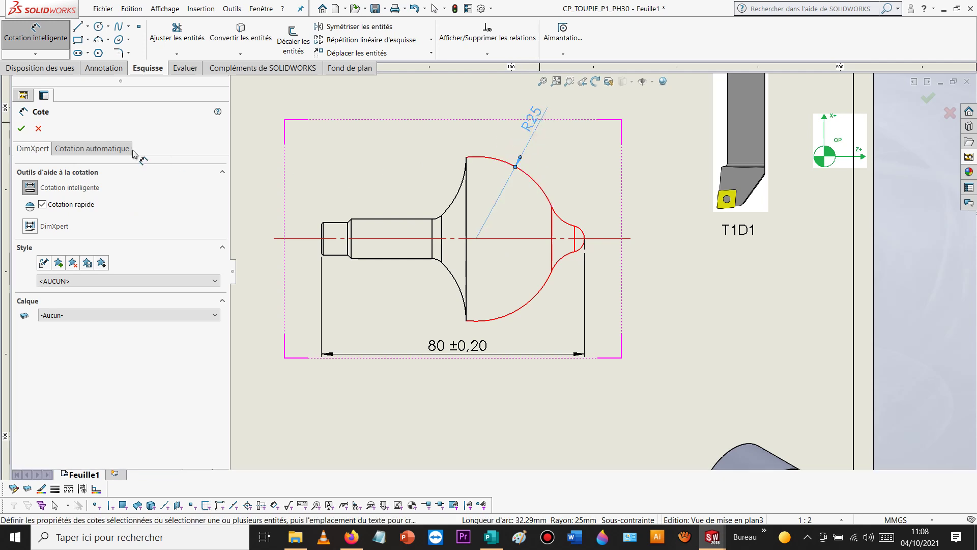
{"action": "left_click", "coordinate": [95, 149]}
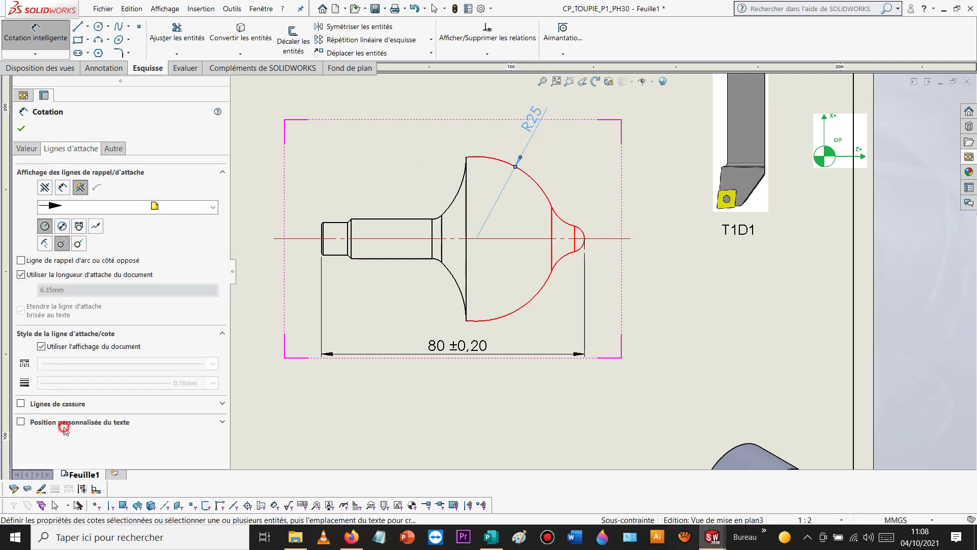
{"action": "left_click", "coordinate": [74, 422]}
{"action": "left_click", "coordinate": [59, 440]}
{"action": "left_click", "coordinate": [26, 131]}
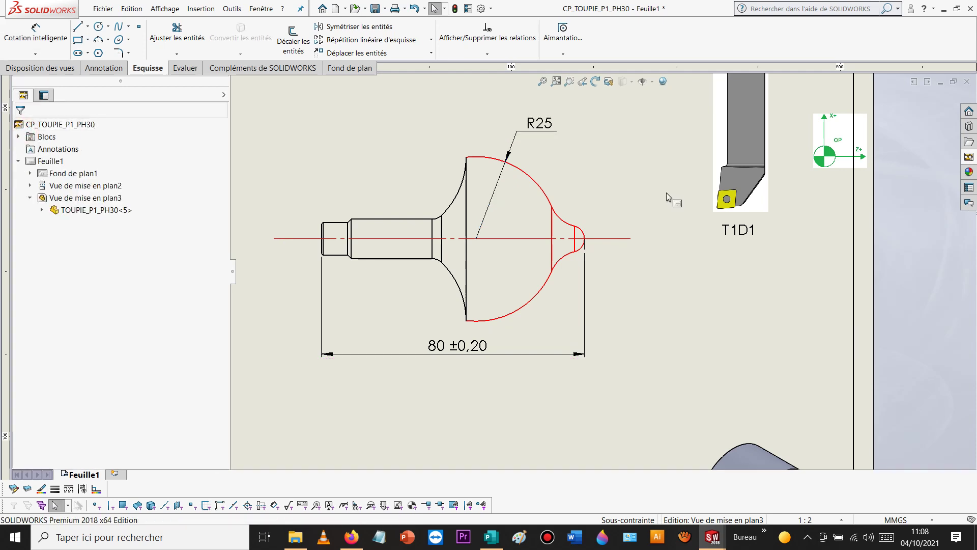
Step: Dimension the radius of the concave arc before the tip, with horizontal text on a broken leader, and move it clear of the contour
{"action": "left_click", "coordinate": [34, 34]}
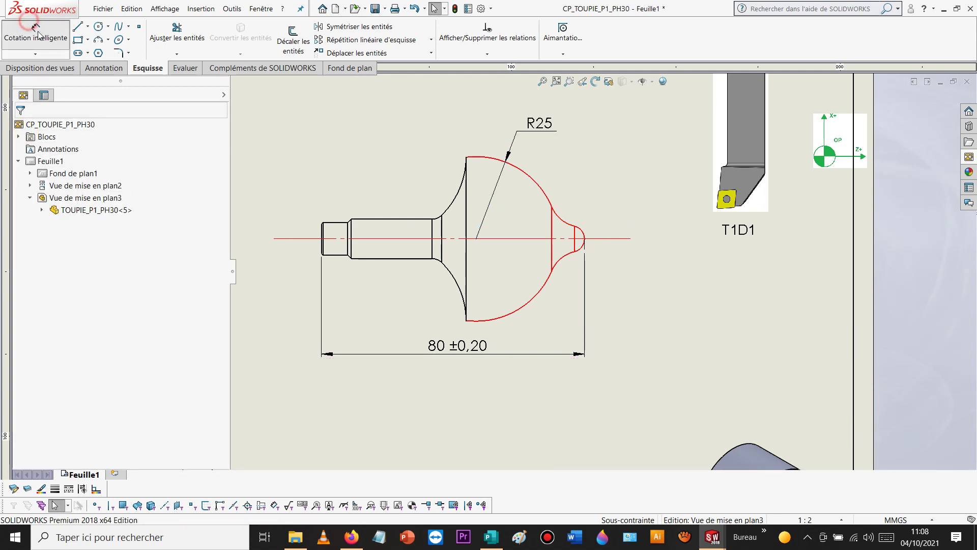
{"action": "left_click", "coordinate": [565, 223]}
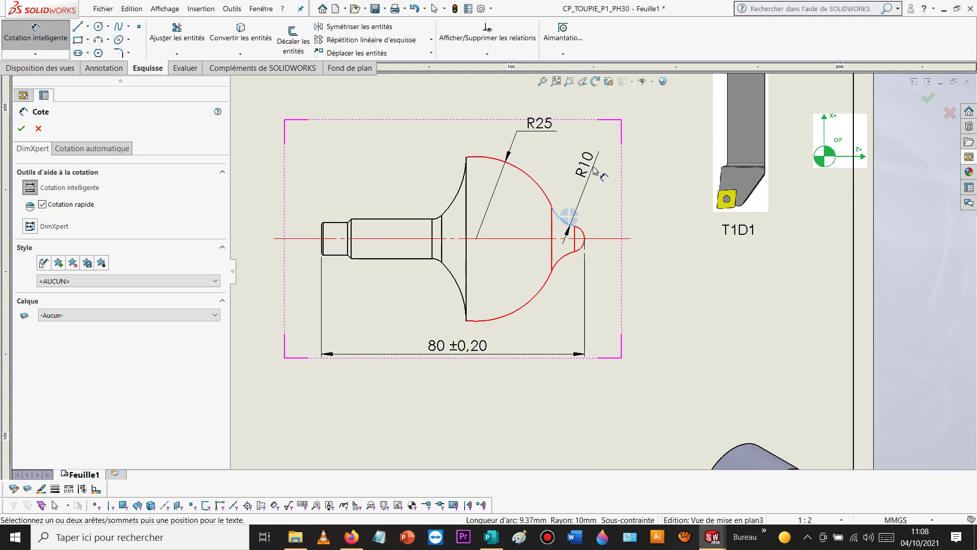
{"action": "left_click", "coordinate": [590, 166]}
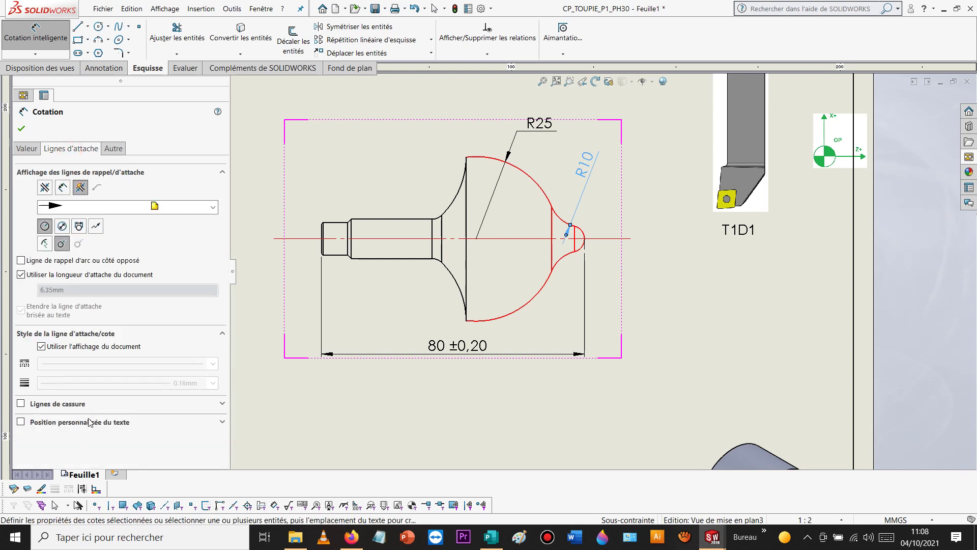
{"action": "left_click", "coordinate": [87, 422]}
{"action": "left_click", "coordinate": [56, 438]}
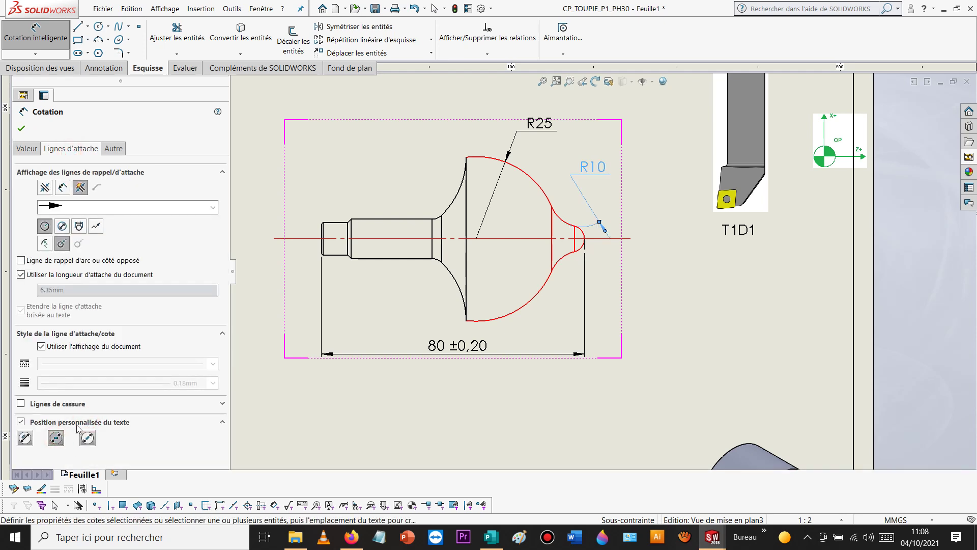
{"action": "left_click_drag", "start_coordinate": [596, 163], "coordinate": [617, 161]}
{"action": "left_click", "coordinate": [674, 97]}
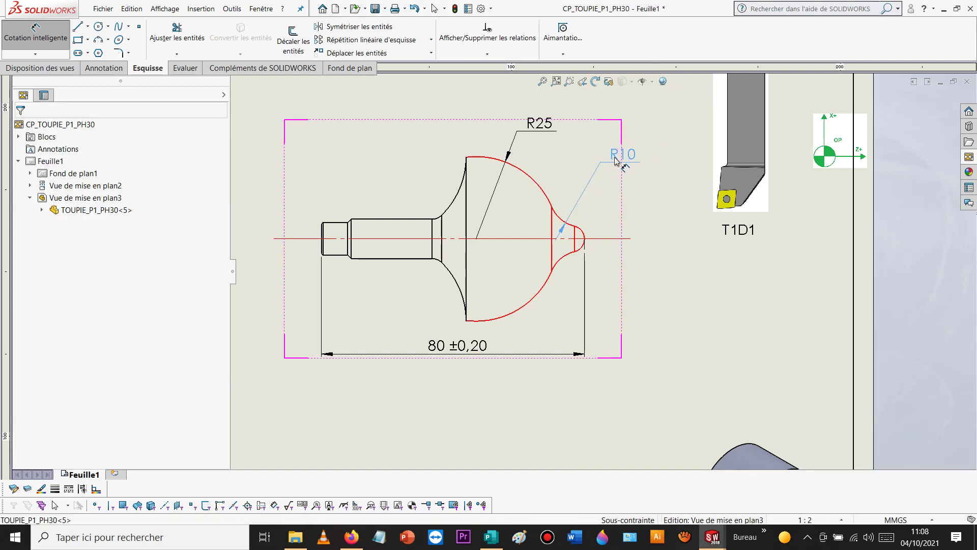
{"action": "left_click", "coordinate": [668, 116]}
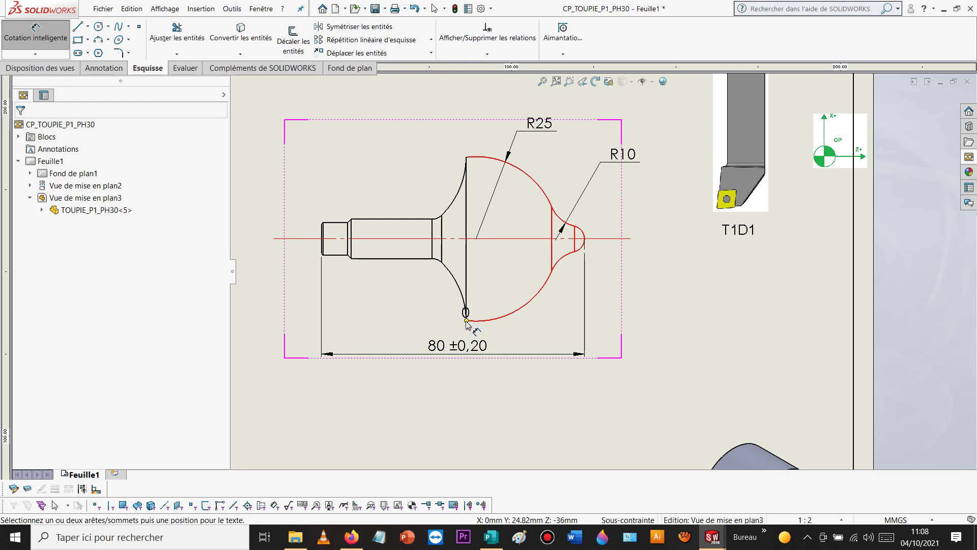
Step: Sketch a vertical line about 50 mm long across the rounded body's largest diameter, through the centre of its arc
{"action": "left_click", "coordinate": [467, 321]}
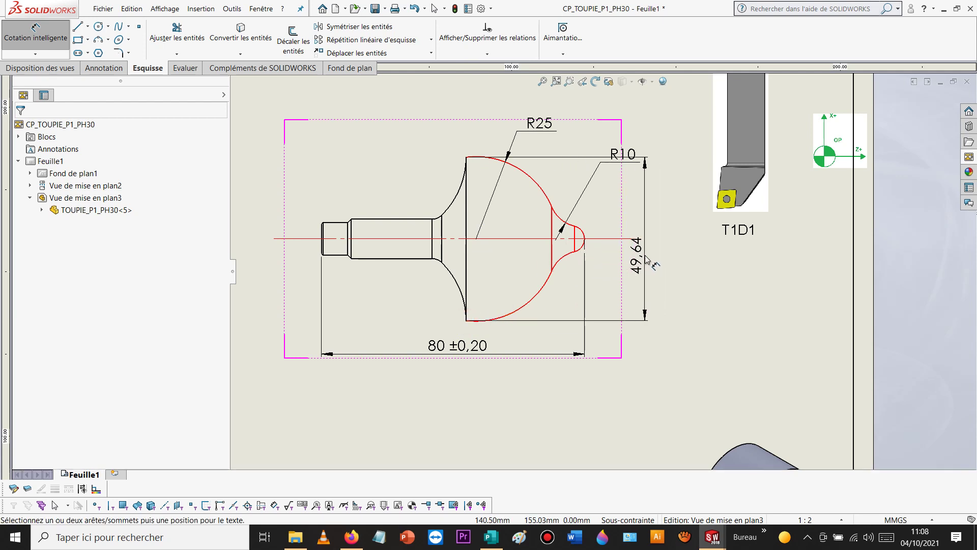
{"action": "key", "text": "Escape"}
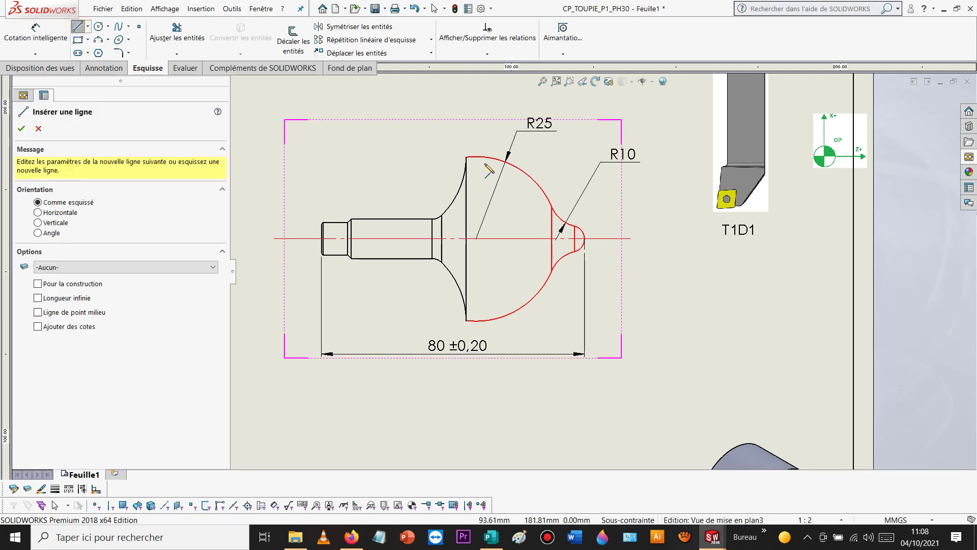
{"action": "left_click", "coordinate": [476, 156]}
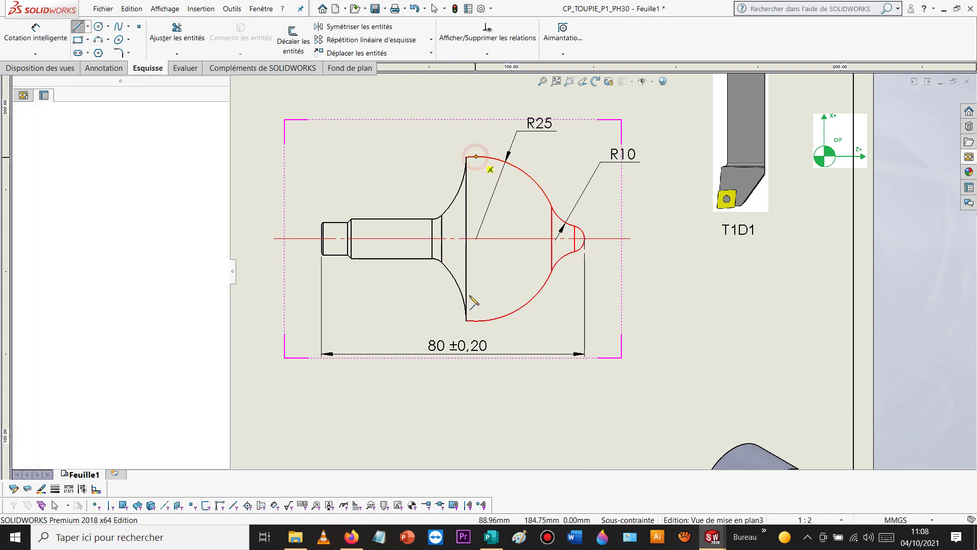
{"action": "left_click", "coordinate": [476, 320]}
{"action": "key", "text": "Escape"}
{"action": "key", "text": "Escape"}
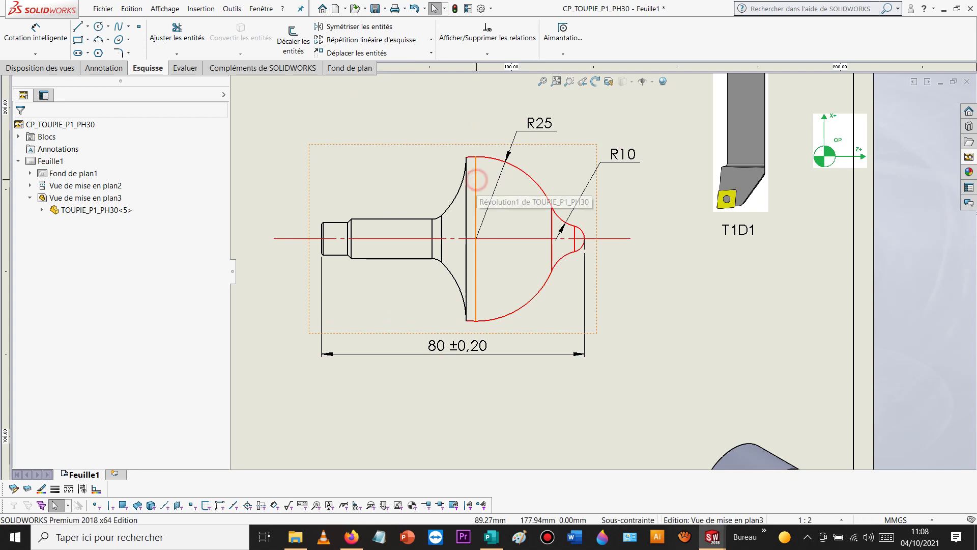
Step: Set the thickness of the vertical line across the rounded body to 0.18 mm
{"action": "left_click", "coordinate": [477, 184]}
{"action": "left_click", "coordinate": [61, 488]}
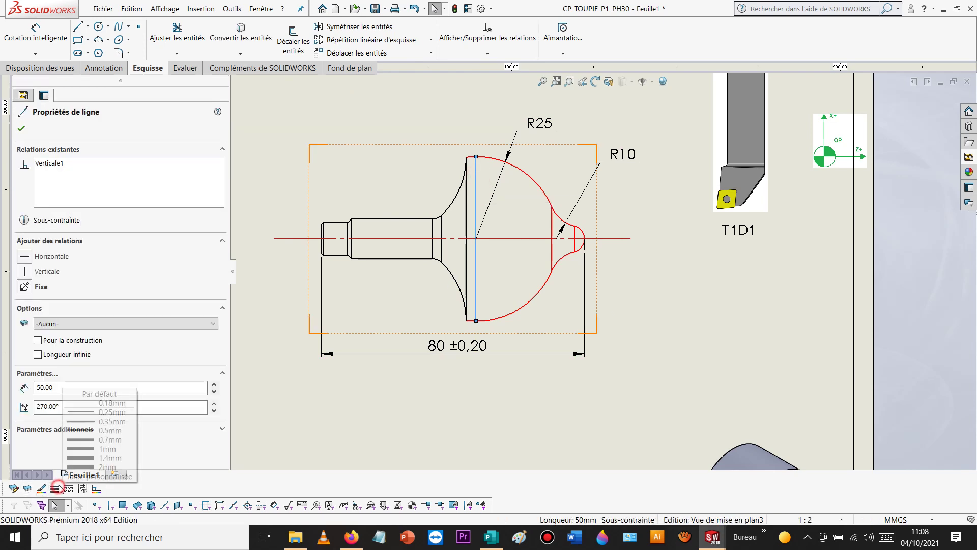
{"action": "left_click", "coordinate": [82, 400]}
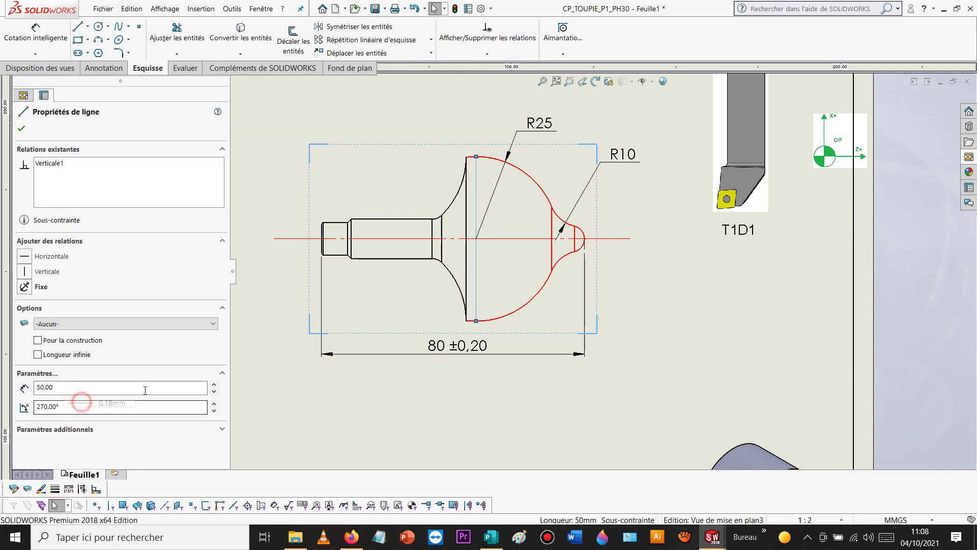
Step: Dimension the vertical line across the rounded body, placing the dimension beyond the tip with its text centred near the axis
{"action": "left_click", "coordinate": [35, 33]}
{"action": "left_click", "coordinate": [477, 192]}
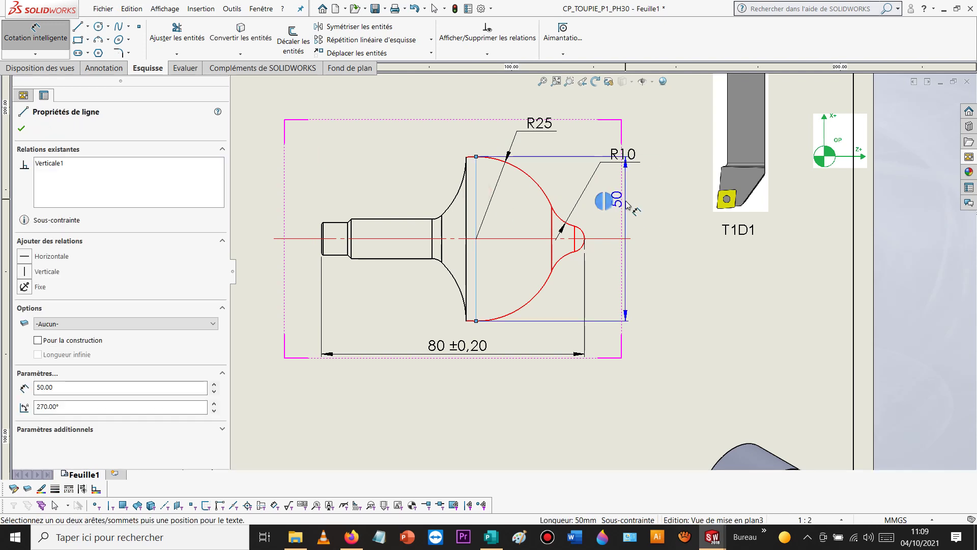
{"action": "left_click", "coordinate": [651, 211]}
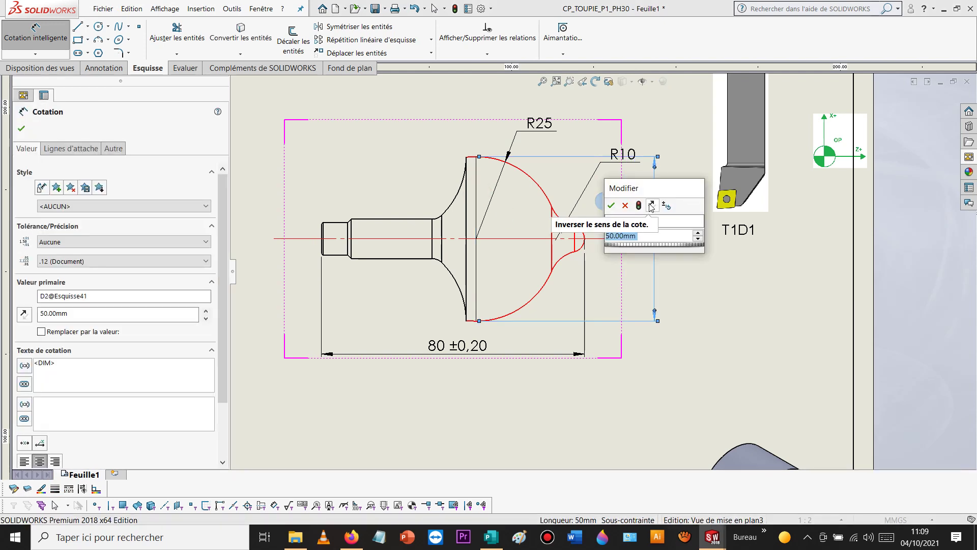
{"action": "left_click", "coordinate": [612, 205]}
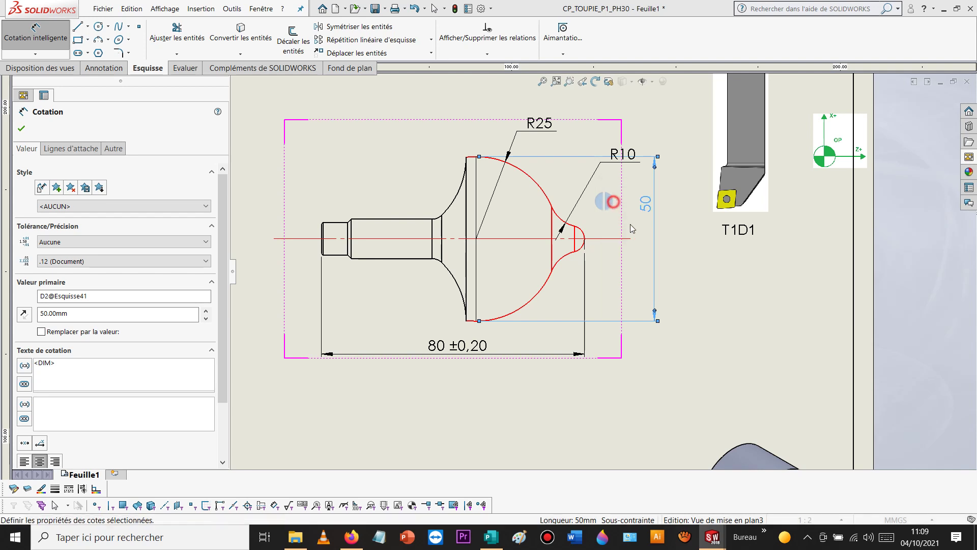
{"action": "left_click_drag", "start_coordinate": [653, 254], "coordinate": [660, 244]}
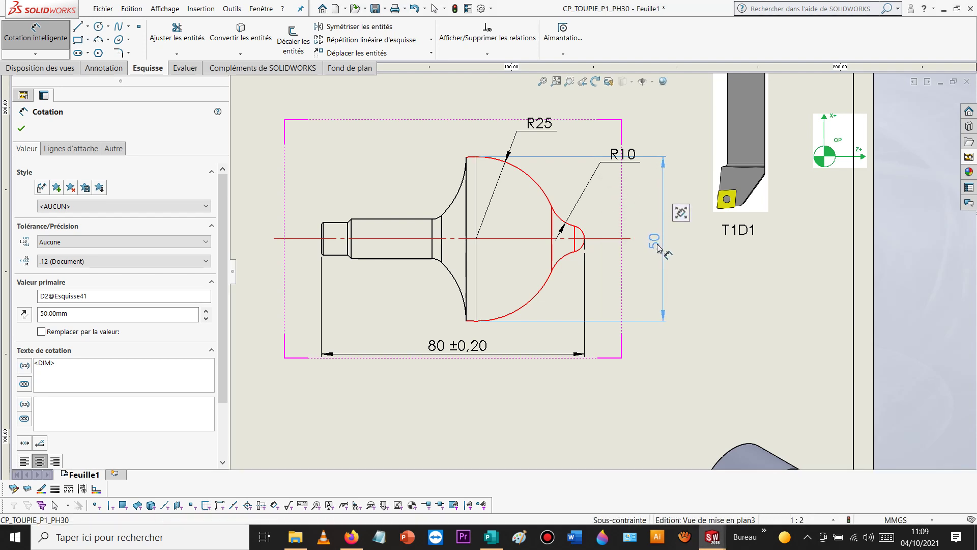
{"action": "left_click", "coordinate": [737, 298]}
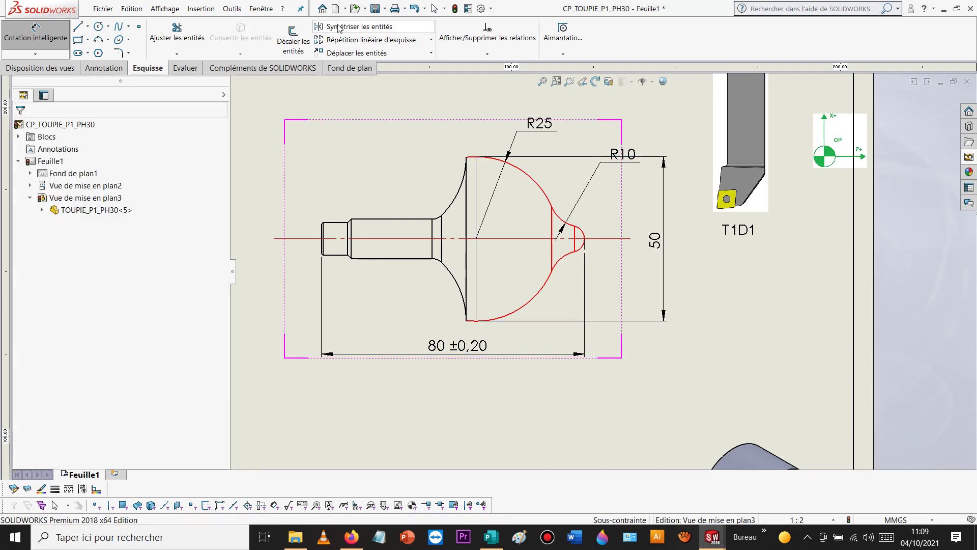
Step: Add a concentricity tolerance of 0.1 relative to datum A, attached to the 50 dimension with its frame beyond the dimension's lower end
{"action": "left_click", "coordinate": [665, 181]}
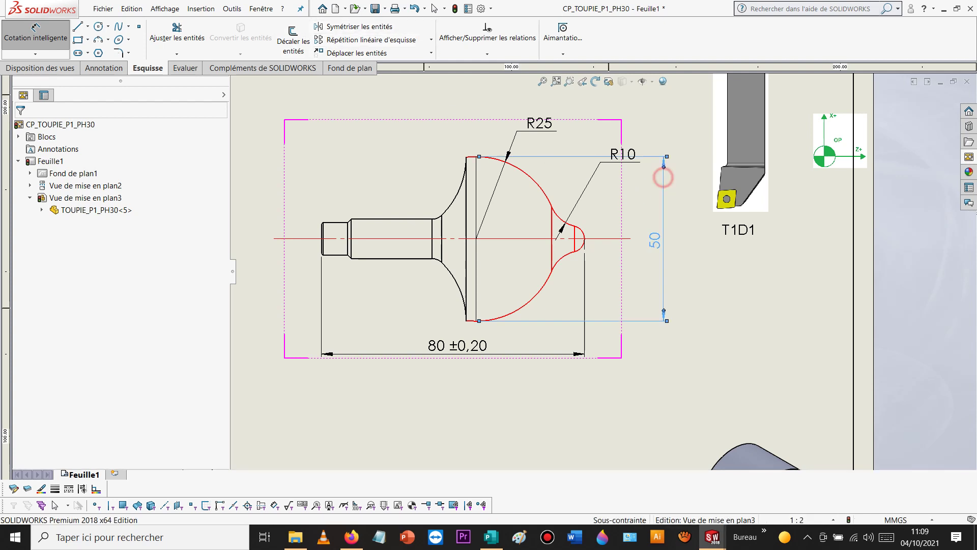
{"action": "left_click", "coordinate": [104, 68]}
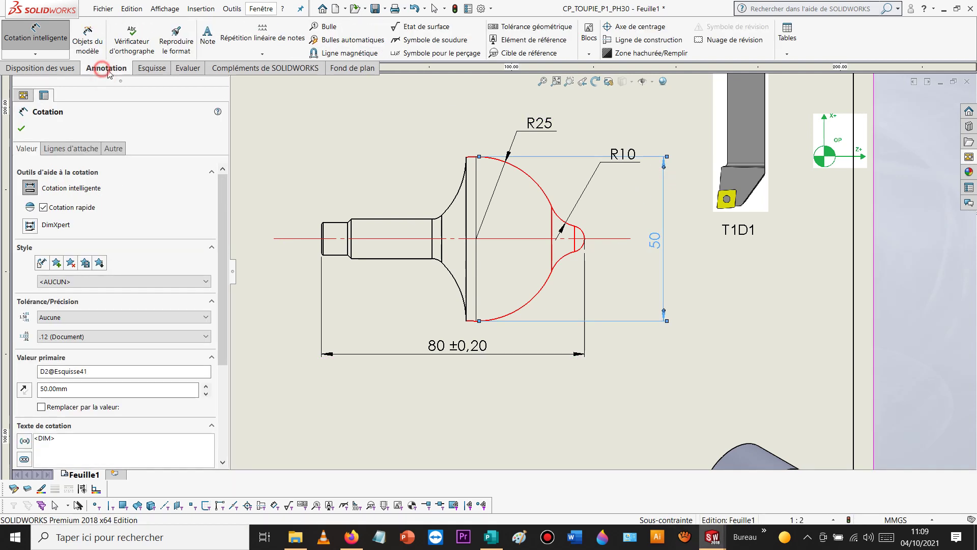
{"action": "left_click", "coordinate": [556, 26]}
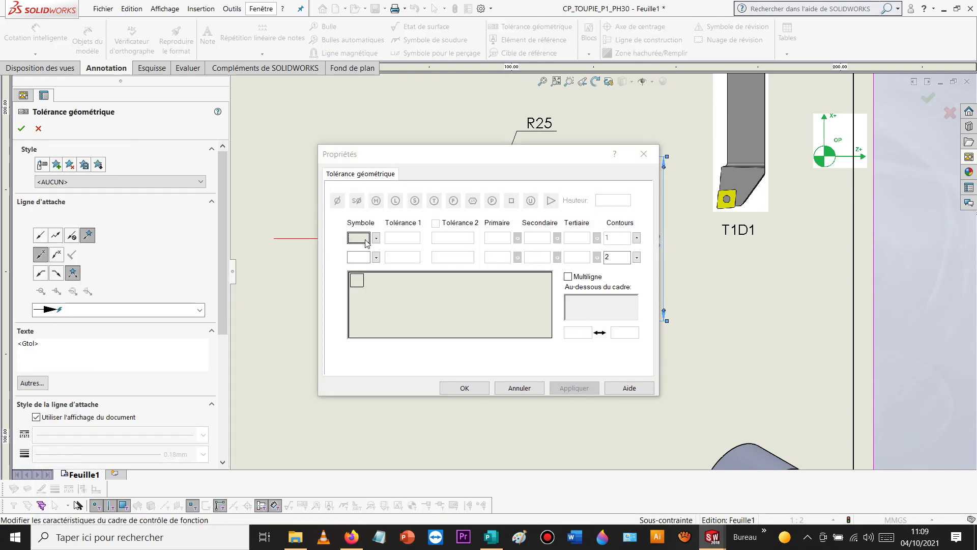
{"action": "left_click", "coordinate": [376, 238]}
{"action": "left_click", "coordinate": [358, 281]}
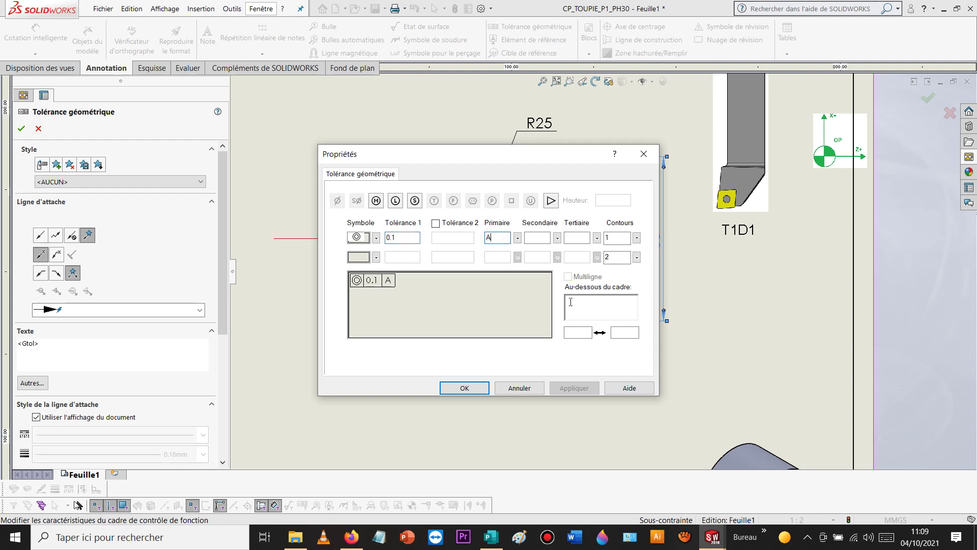
{"action": "left_click", "coordinate": [464, 388]}
{"action": "left_click", "coordinate": [680, 192]}
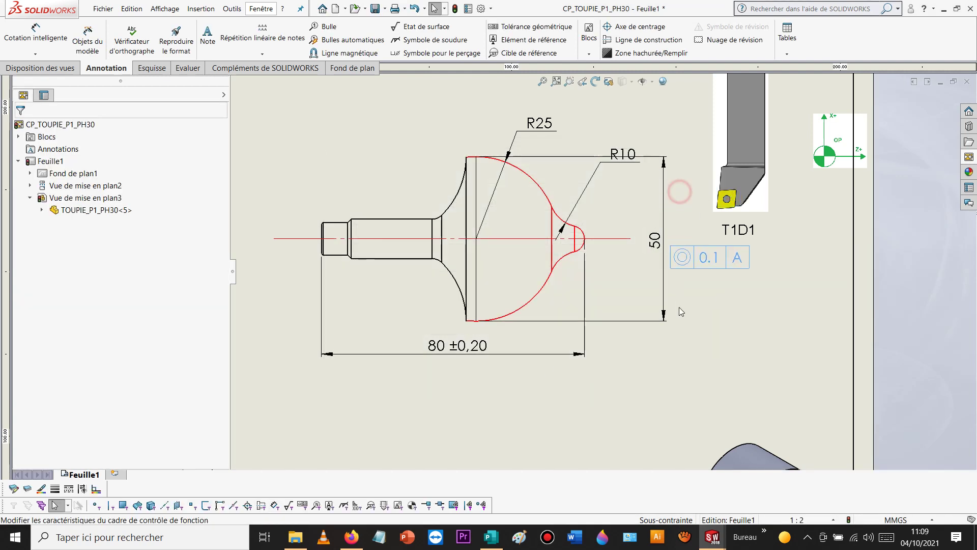
{"action": "left_click_drag", "start_coordinate": [648, 391], "coordinate": [687, 359]}
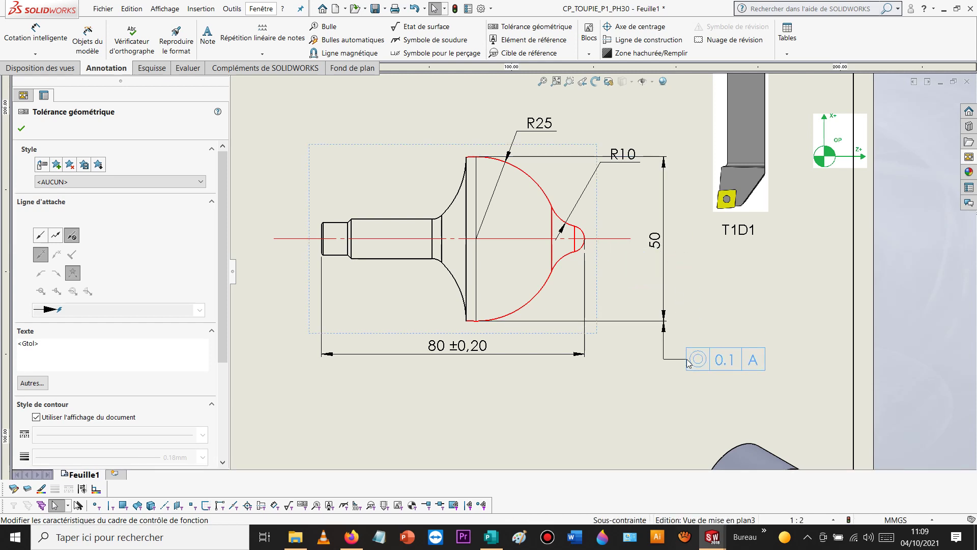
{"action": "left_click", "coordinate": [758, 281]}
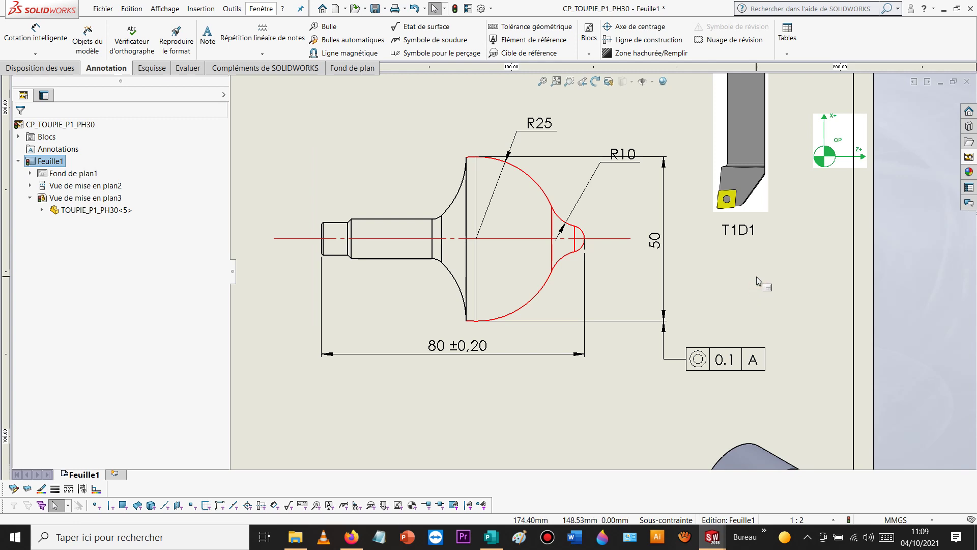
Step: Dimension the length from the rounded body's flat face to the tip below the part, and move the overall length dimension beneath it
{"action": "left_click", "coordinate": [38, 28]}
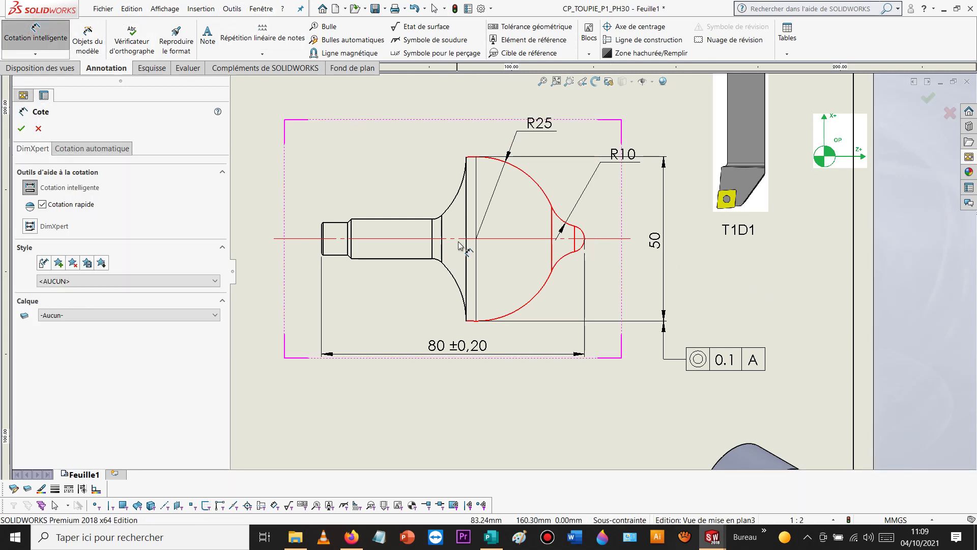
{"action": "left_click", "coordinate": [467, 275]}
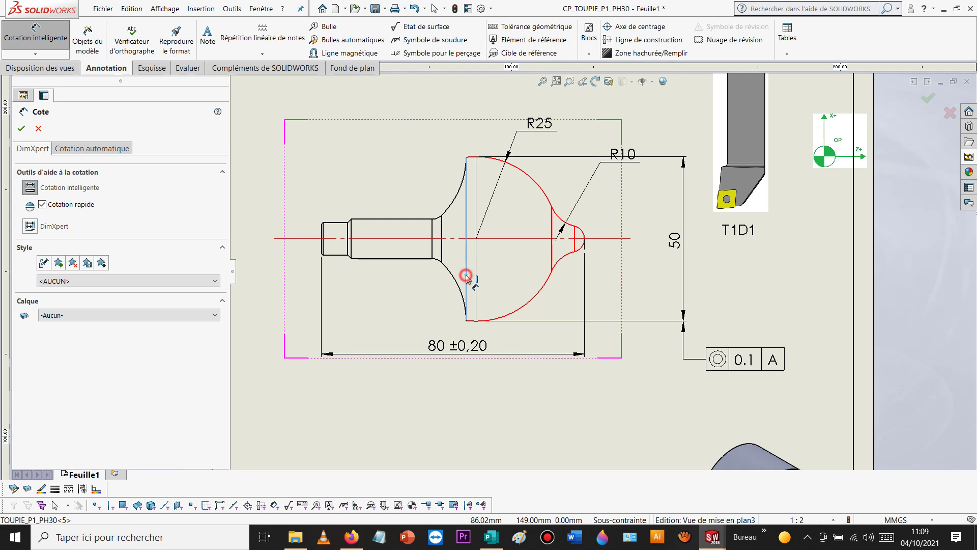
{"action": "left_click", "coordinate": [585, 239]}
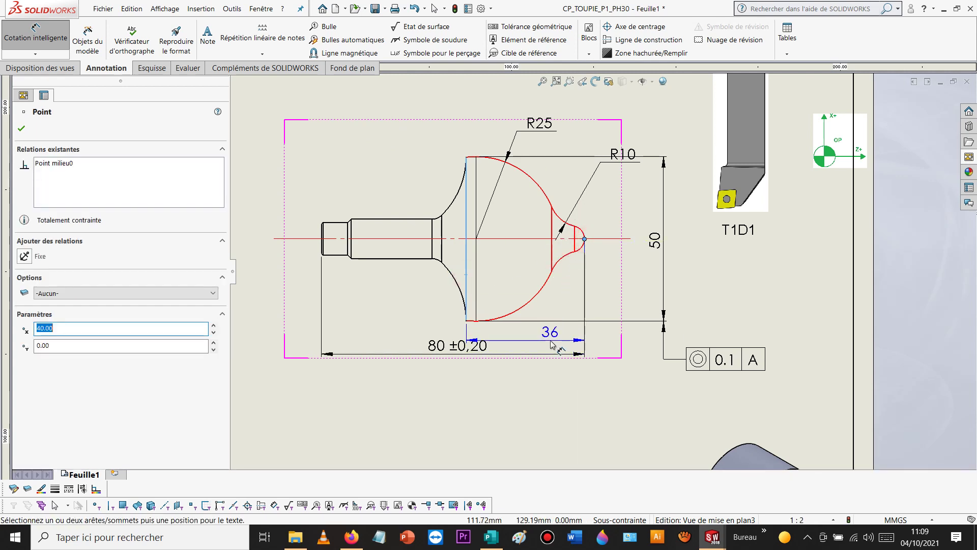
{"action": "left_click", "coordinate": [546, 387]}
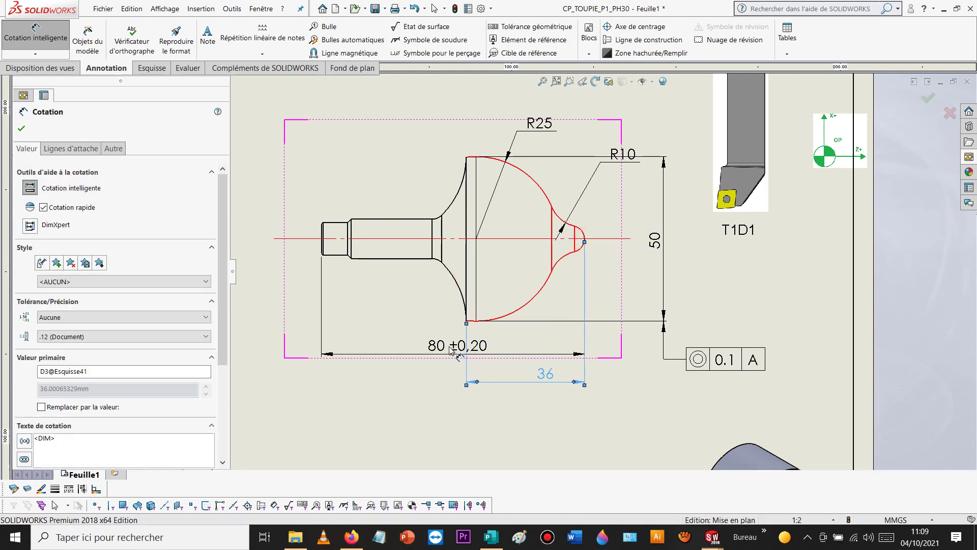
{"action": "left_click_drag", "start_coordinate": [451, 346], "coordinate": [453, 399]}
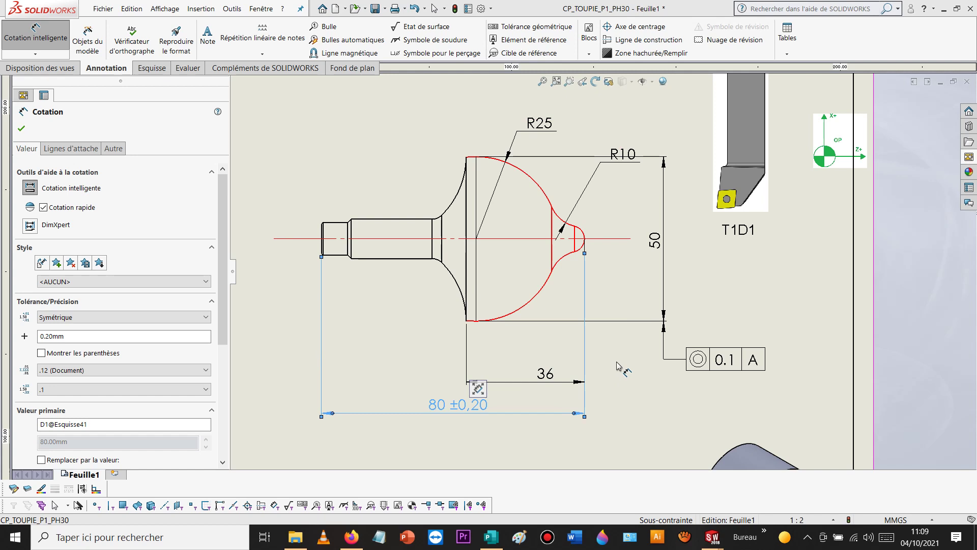
{"action": "left_click", "coordinate": [631, 395]}
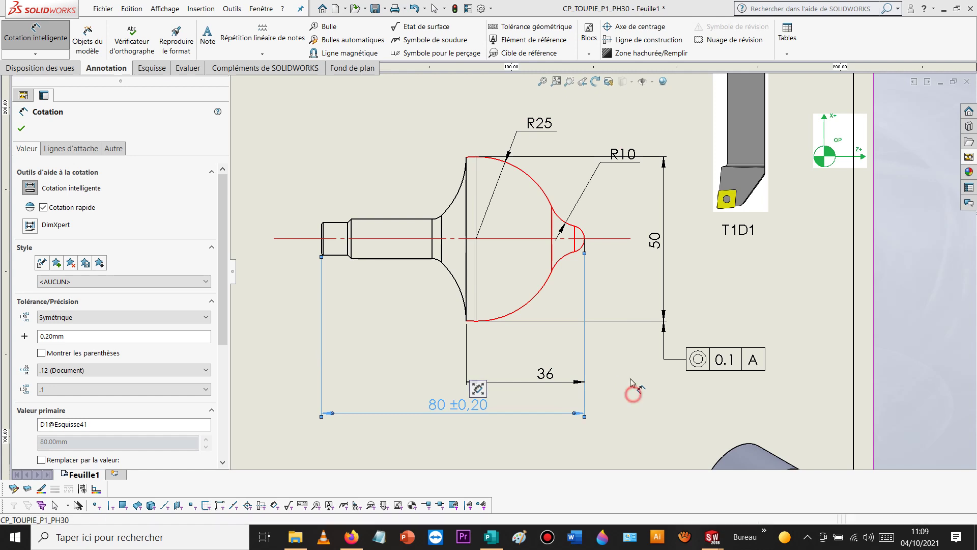
Step: Dimension the tip arc's radius with horizontal text on a broken leader clear of the contour, and move the R10 dimension closer to its arc
{"action": "left_click", "coordinate": [581, 248]}
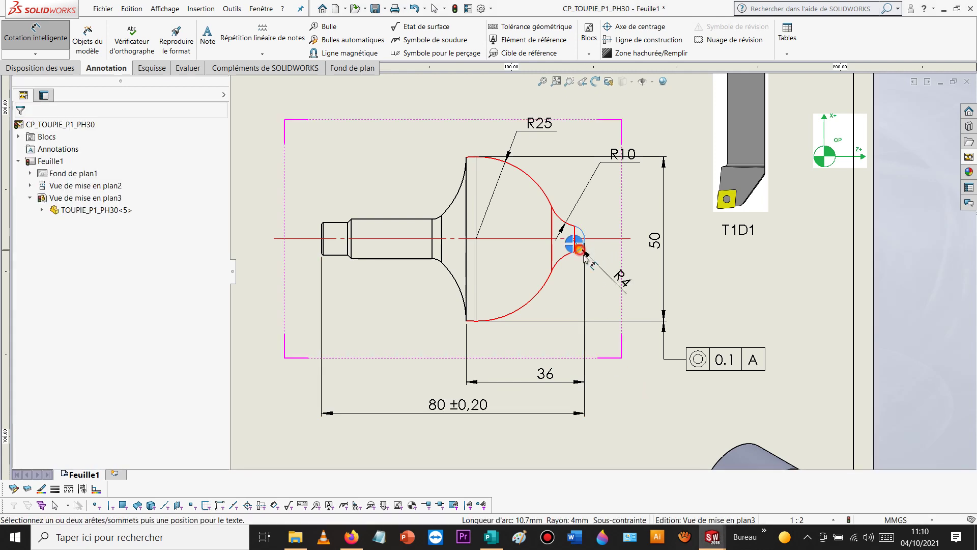
{"action": "left_click", "coordinate": [617, 291]}
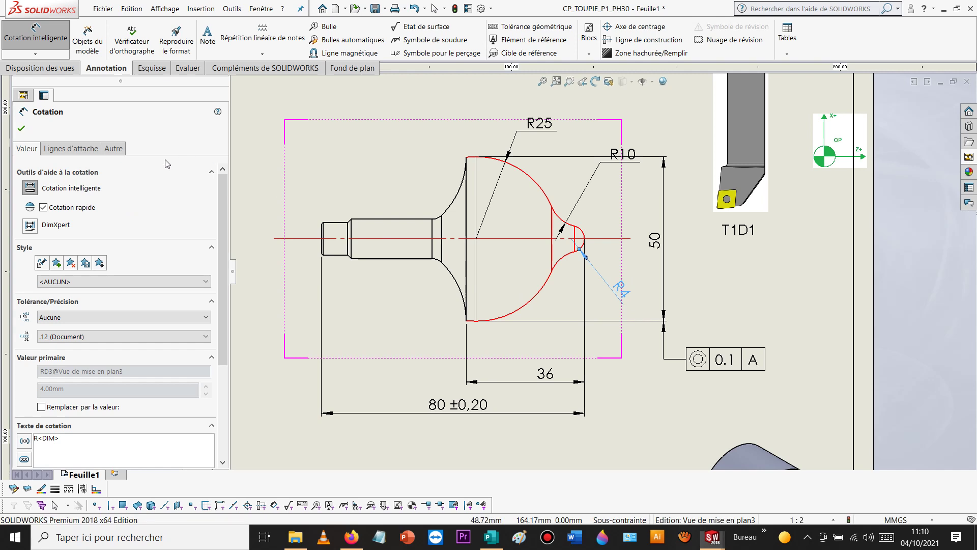
{"action": "left_click", "coordinate": [71, 148]}
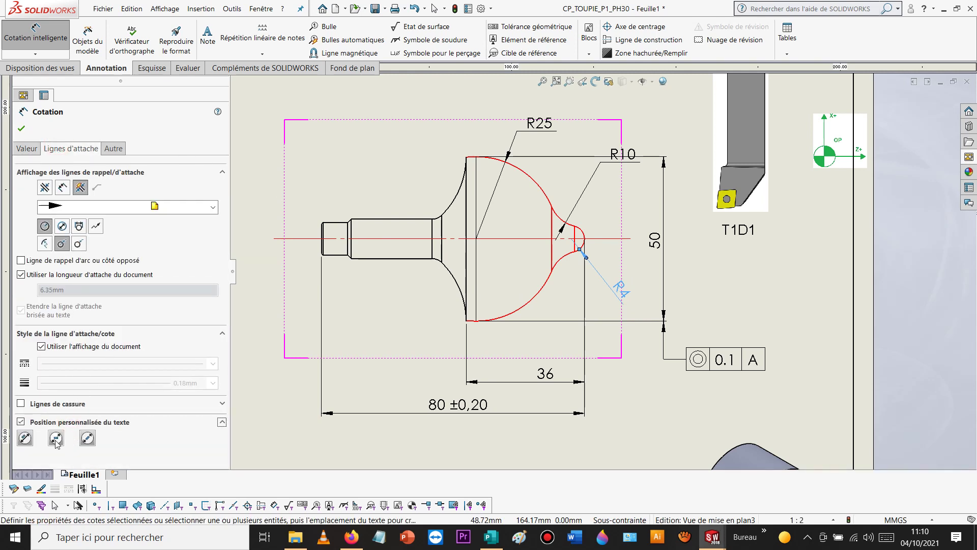
{"action": "left_click", "coordinate": [20, 130]}
{"action": "left_click_drag", "start_coordinate": [634, 342], "coordinate": [619, 290]}
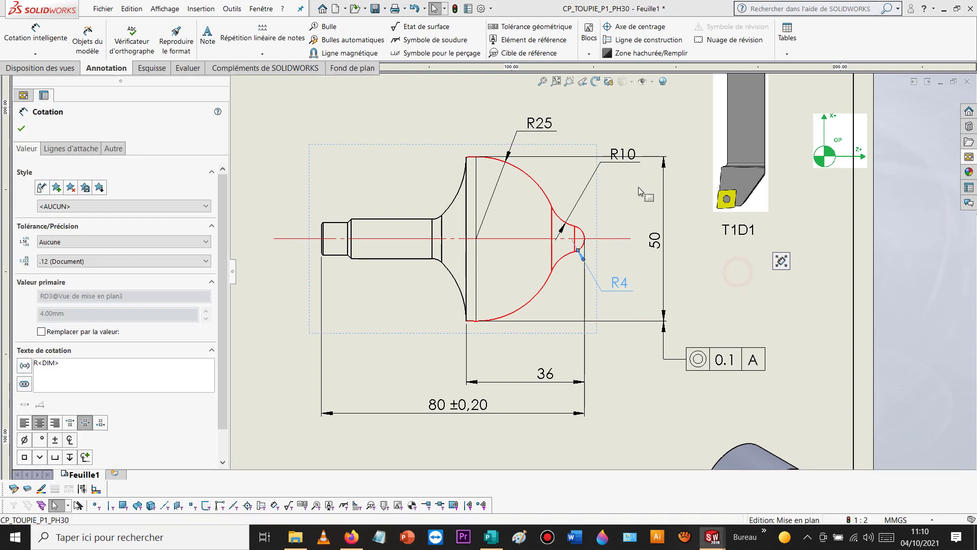
{"action": "left_click_drag", "start_coordinate": [620, 154], "coordinate": [605, 183]}
{"action": "left_click", "coordinate": [281, 113]}
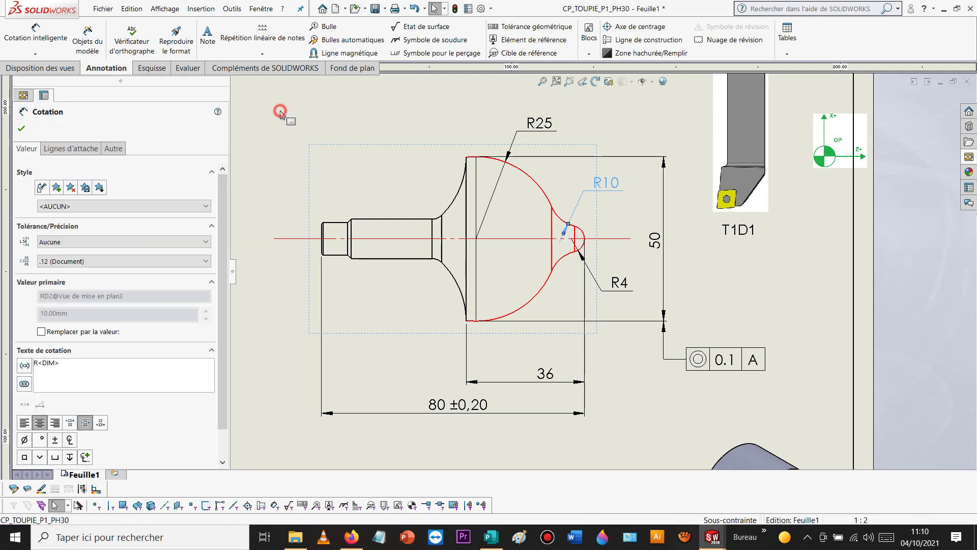
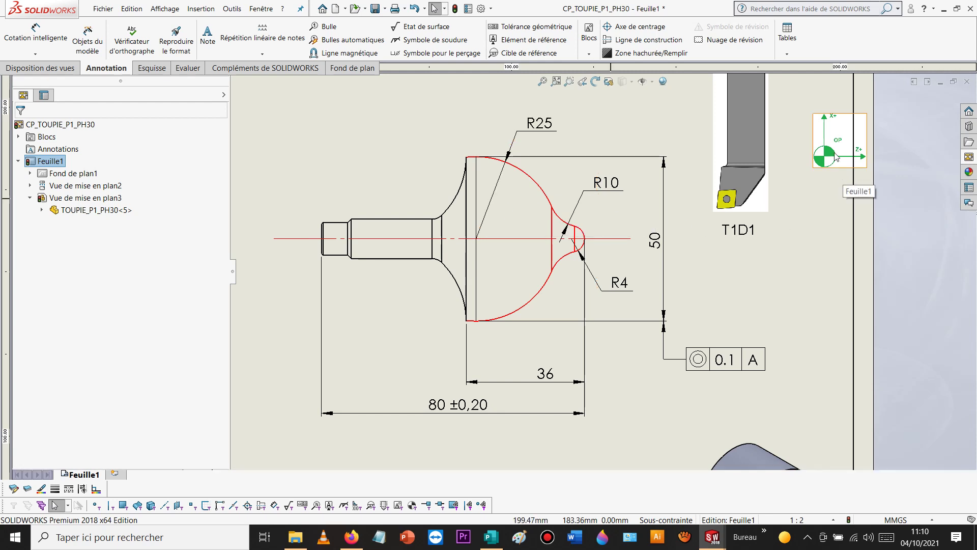
Step: Move the OP origin symbol image onto the part's tip, with its centre where the axis meets the end of the contour
{"action": "mouse_move", "coordinate": [859, 159]}
{"action": "left_mouse_down"}
{"action": "mouse_move", "coordinate": [695, 216]}
{"action": "mouse_move", "coordinate": [559, 234]}
{"action": "mouse_move", "coordinate": [572, 228]}
{"action": "left_mouse_up"}
{"action": "scroll", "coordinate": [600, 237], "scroll_direction": "up", "scroll_amount": 6}
{"action": "scroll", "coordinate": [580, 241], "scroll_direction": "up", "scroll_amount": 3}
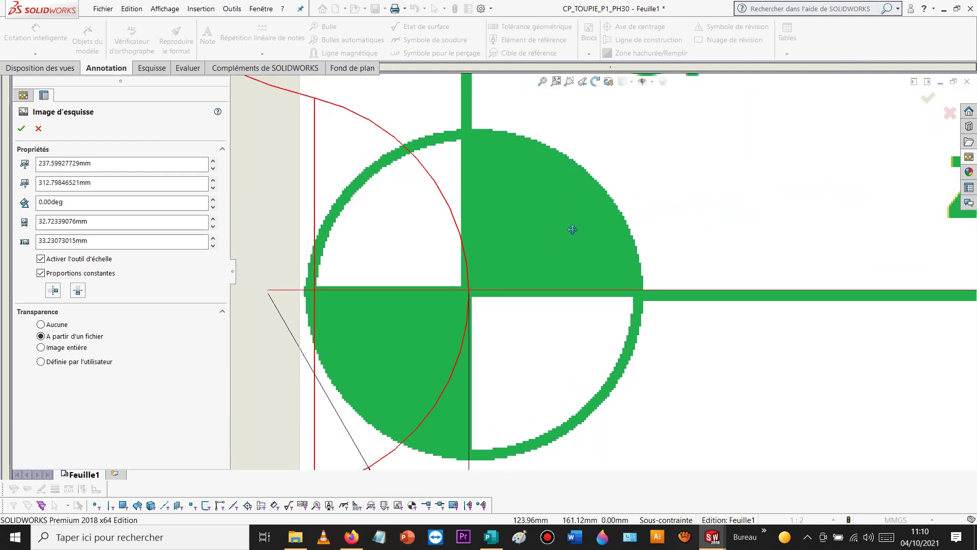
{"action": "scroll", "coordinate": [572, 232], "scroll_direction": "down", "scroll_amount": 8}
{"action": "scroll", "coordinate": [581, 254], "scroll_direction": "down", "scroll_amount": 4}
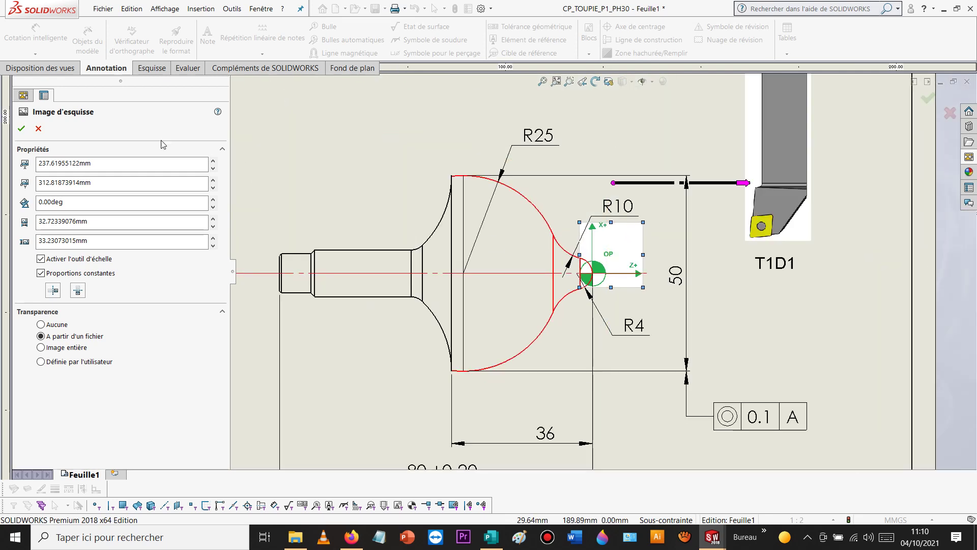
{"action": "left_click", "coordinate": [21, 129]}
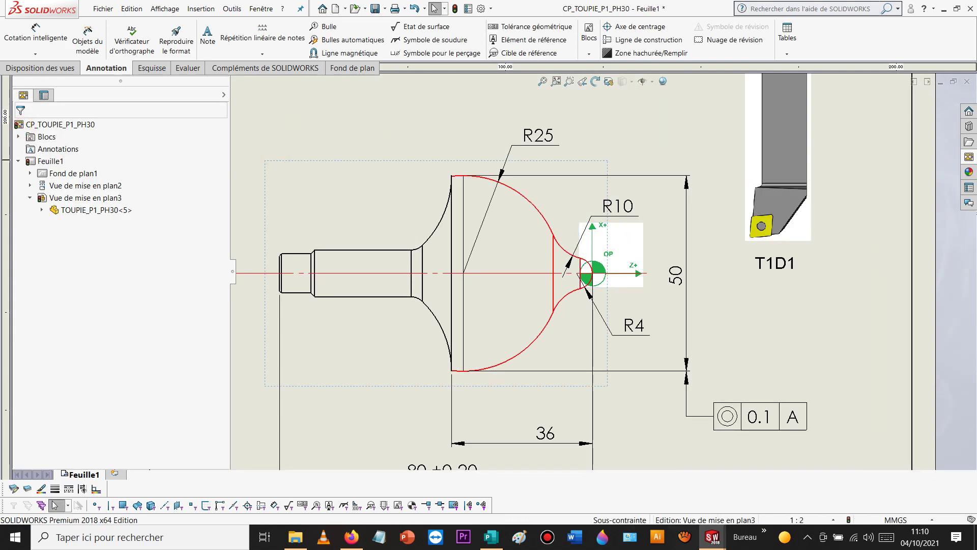
Step: Insert the image Fichier 13.png from the Symbole technologique folder into the sheet
{"action": "left_click", "coordinate": [274, 169]}
{"action": "scroll", "coordinate": [328, 187], "scroll_direction": "down", "scroll_amount": 2}
{"action": "left_click", "coordinate": [421, 139]}
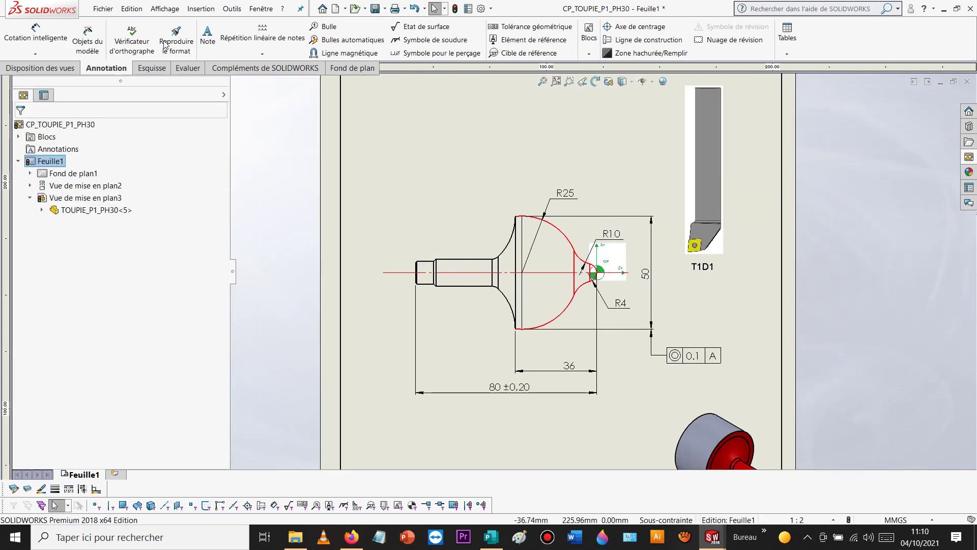
{"action": "left_click", "coordinate": [241, 8]}
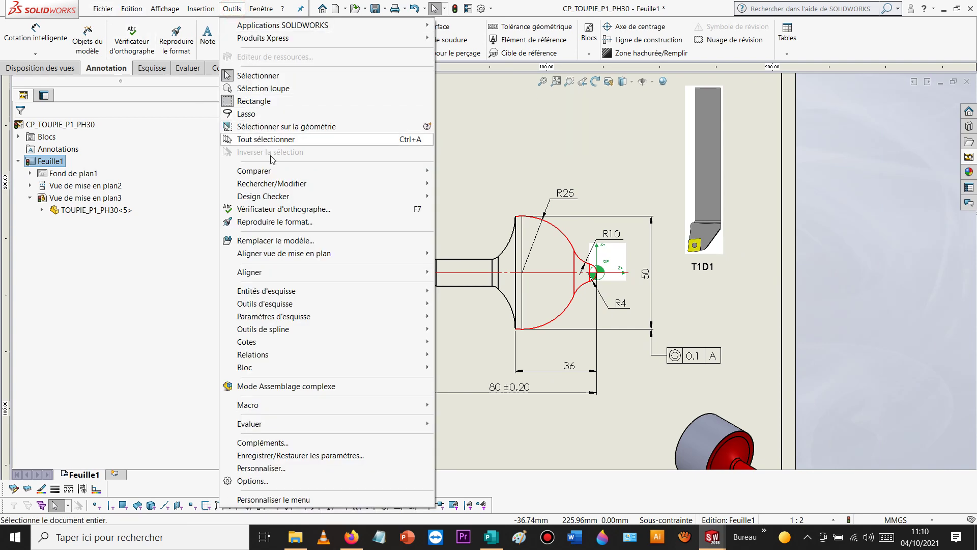
{"action": "mouse_move", "coordinate": [202, 9]}
{"action": "left_click", "coordinate": [224, 126]}
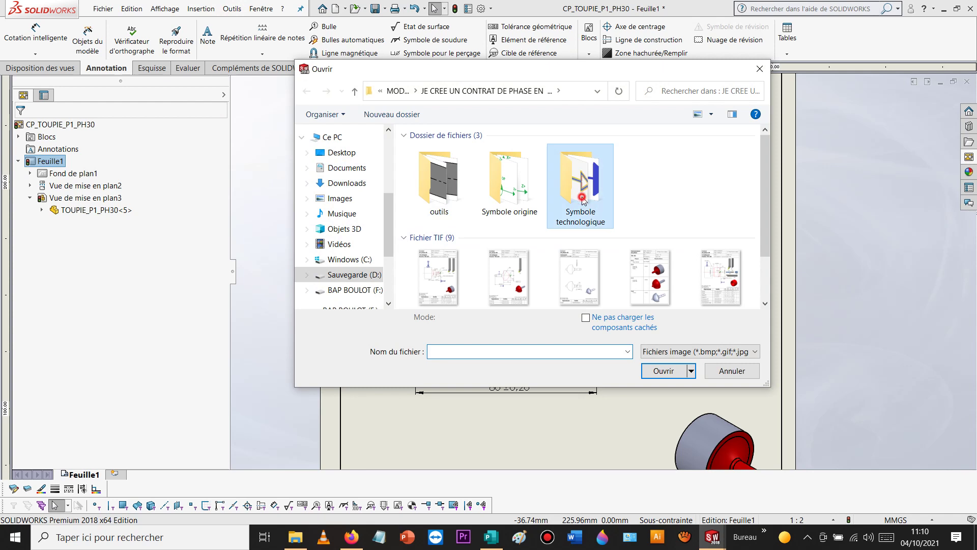
{"action": "double_click", "coordinate": [584, 198]}
{"action": "scroll", "coordinate": [597, 248], "scroll_direction": "down", "scroll_amount": 3}
{"action": "scroll", "coordinate": [597, 248], "scroll_direction": "up", "scroll_amount": 2}
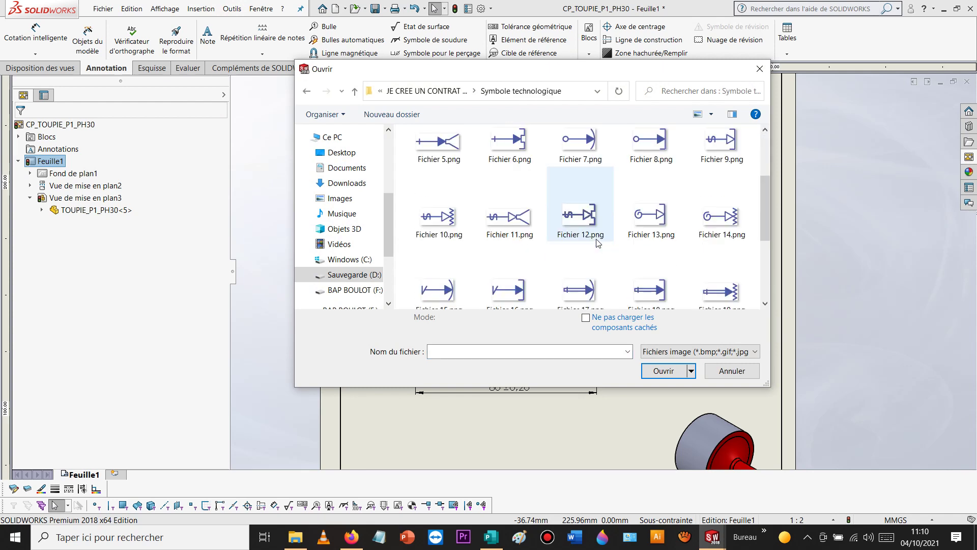
{"action": "double_click", "coordinate": [651, 216]}
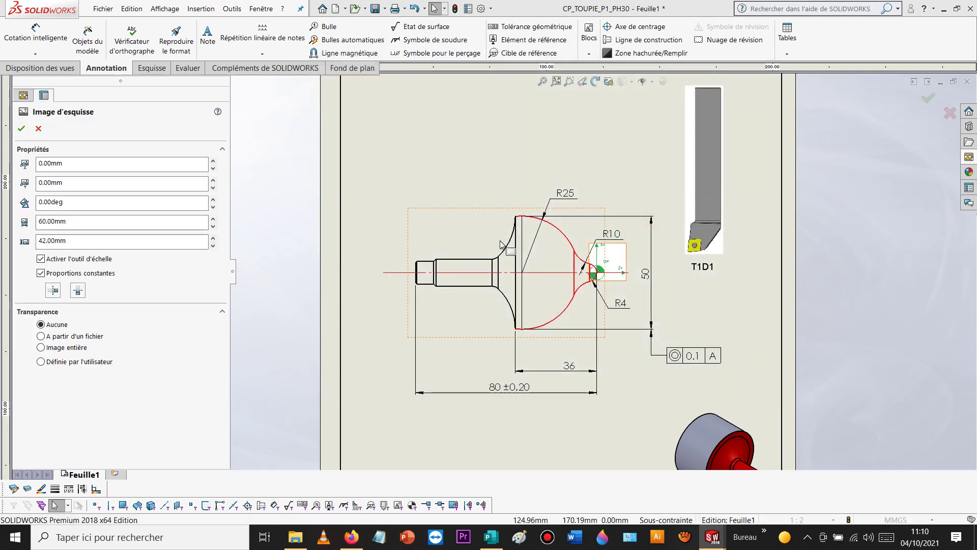
Step: Rotate the inserted technological symbol to 270 degrees and place it against the upper edge of the shank's long cylinder
{"action": "key", "text": "f"}
{"action": "scroll", "coordinate": [500, 418], "scroll_direction": "down", "scroll_amount": 3}
{"action": "left_click_drag", "start_coordinate": [477, 442], "coordinate": [487, 98]}
{"action": "scroll", "coordinate": [539, 163], "scroll_direction": "up", "scroll_amount": 4}
{"action": "scroll", "coordinate": [575, 197], "scroll_direction": "down", "scroll_amount": 5}
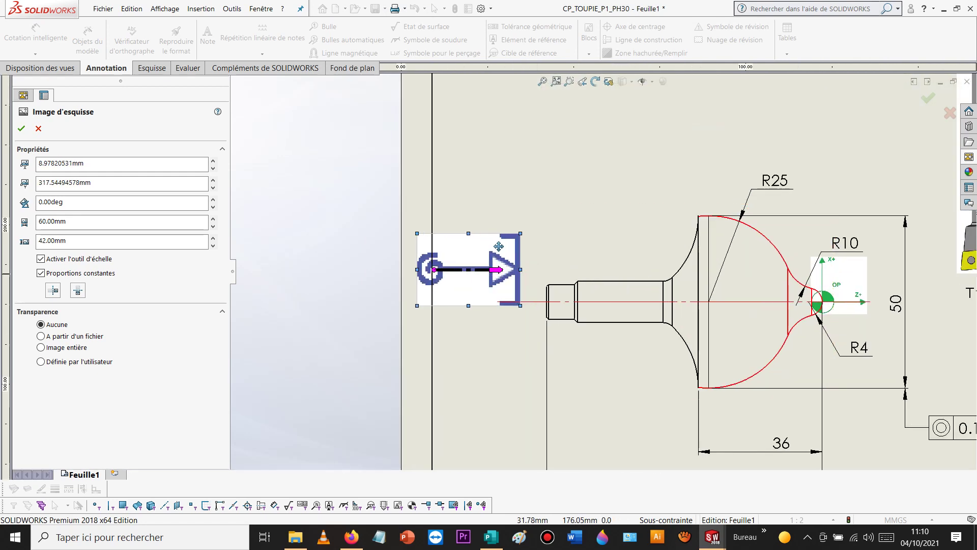
{"action": "left_click", "coordinate": [76, 203]}
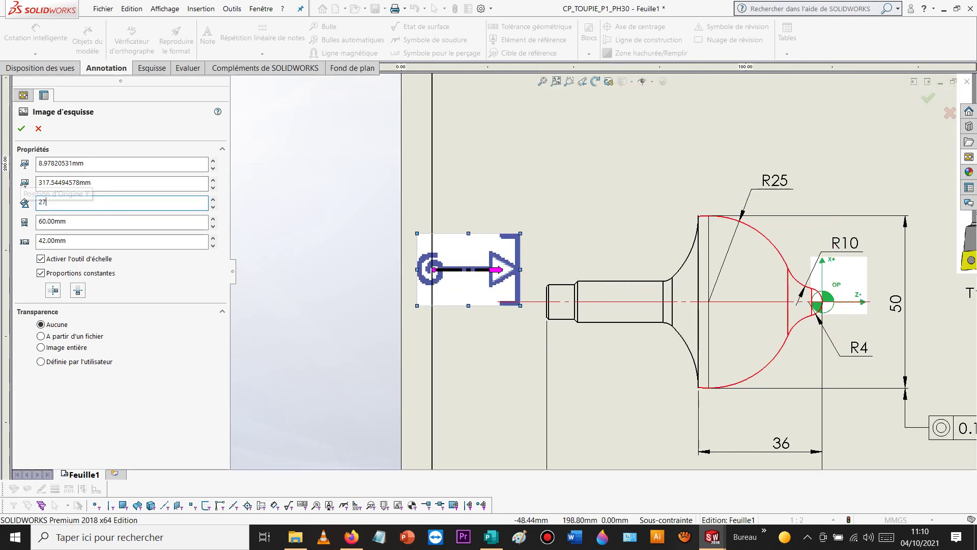
{"action": "key", "text": "Return"}
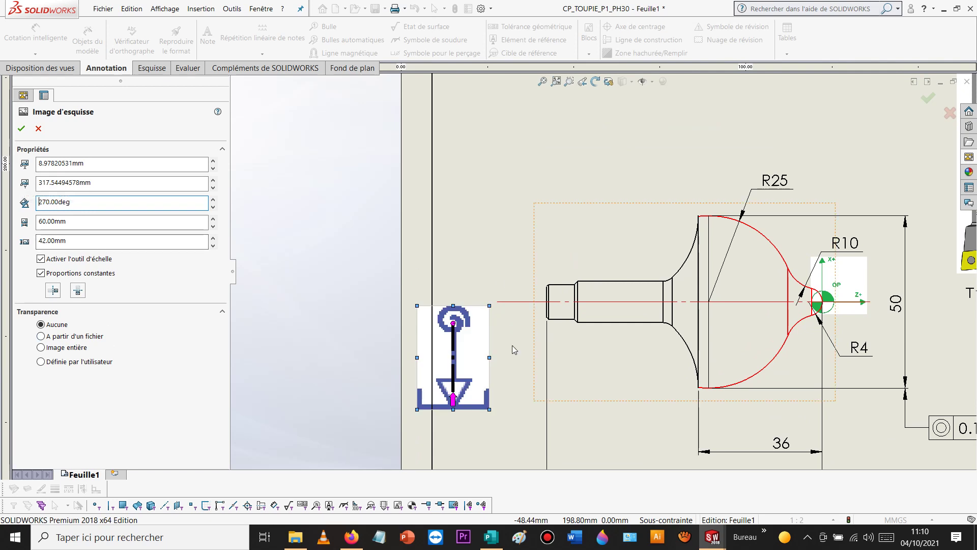
{"action": "left_click_drag", "start_coordinate": [451, 341], "coordinate": [616, 213]}
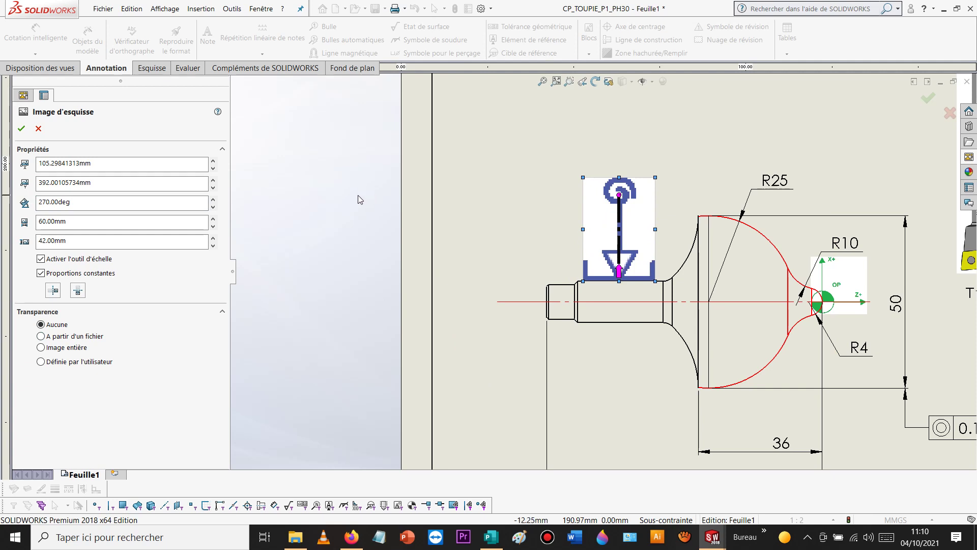
{"action": "left_click", "coordinate": [23, 129]}
Step: Insert the technological symbol image Fichier 2.png into the sheet
{"action": "left_click", "coordinate": [201, 8]}
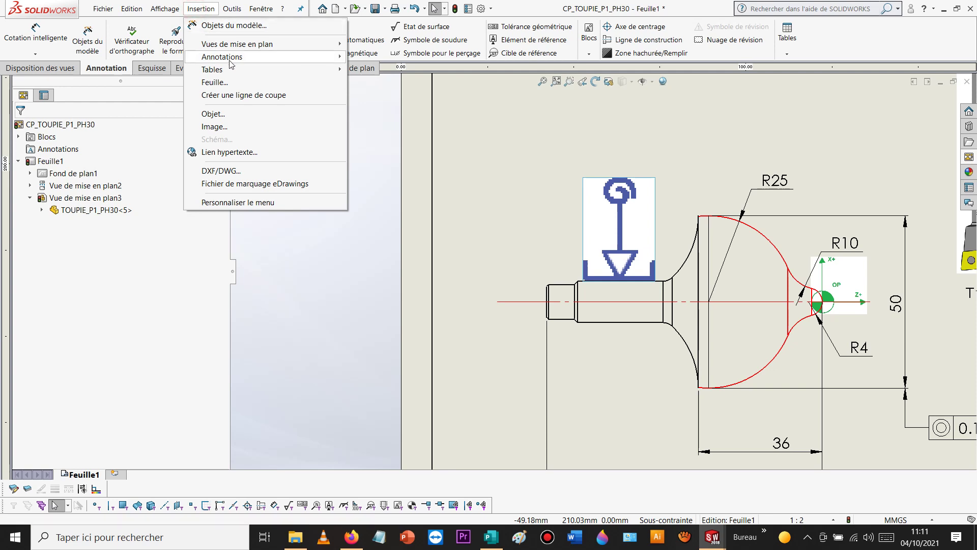
{"action": "left_click", "coordinate": [236, 127]}
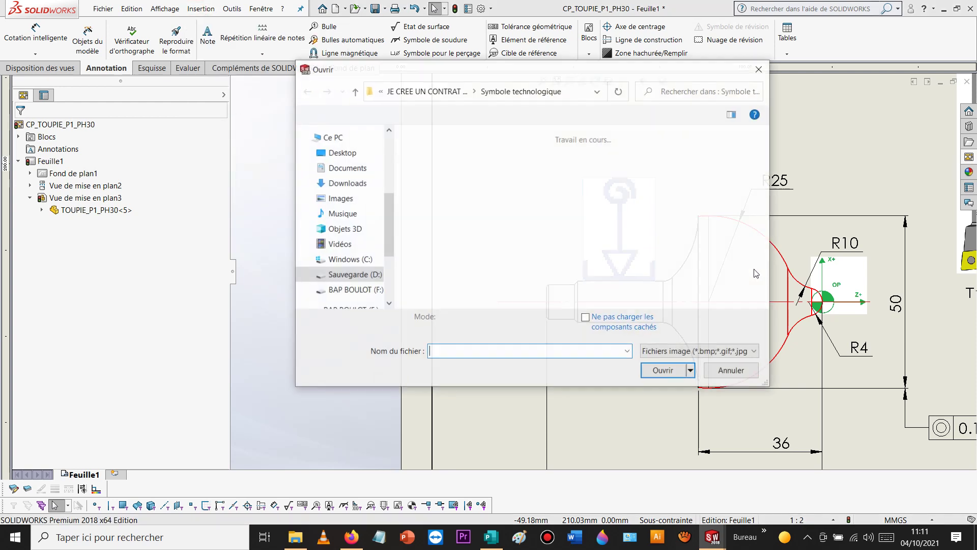
{"action": "left_click", "coordinate": [578, 193]}
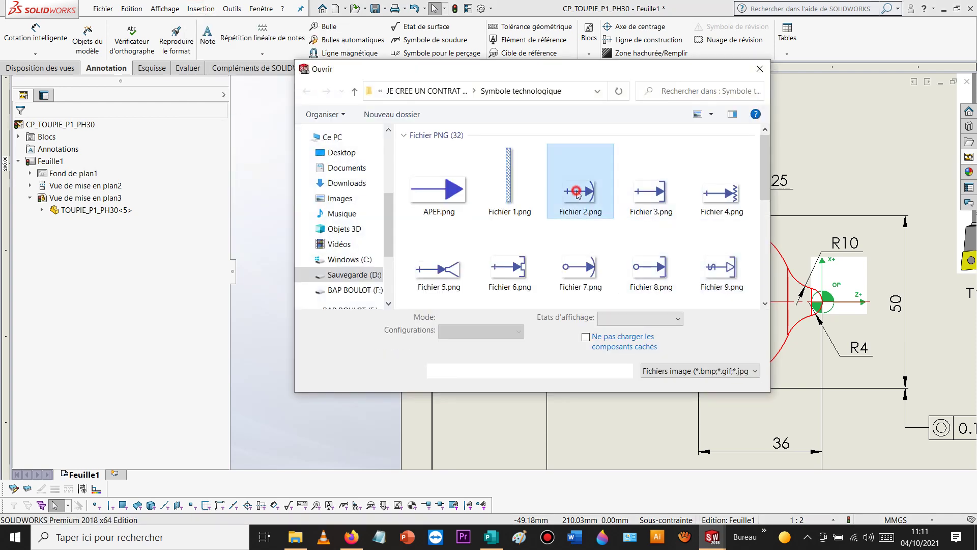
{"action": "double_click", "coordinate": [578, 192]}
{"action": "scroll", "coordinate": [558, 292], "scroll_direction": "down", "scroll_amount": 5}
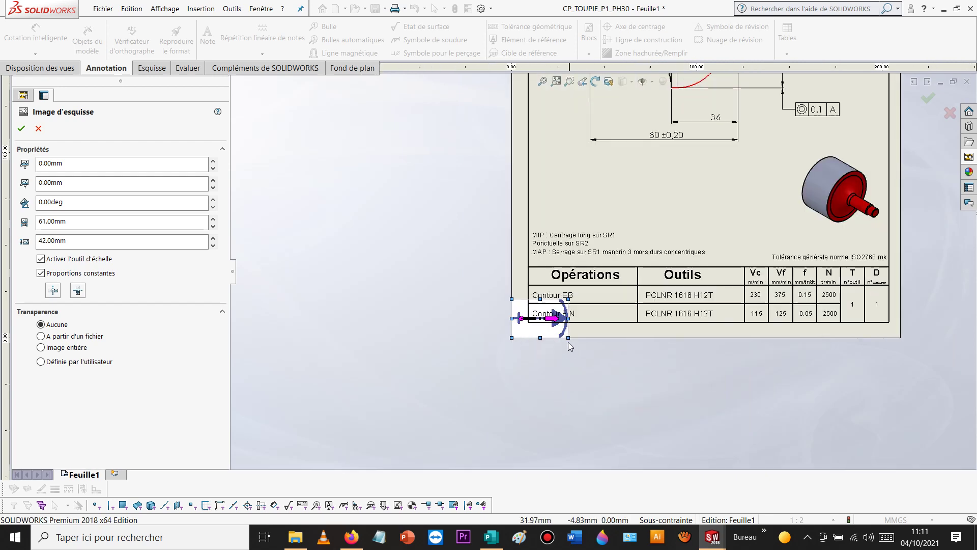
Step: Move the inserted technological symbol against the shank's free end, aligned with the part's axis
{"action": "mouse_move", "coordinate": [552, 318]}
{"action": "left_mouse_down"}
{"action": "mouse_move", "coordinate": [544, 109]}
{"action": "mouse_move", "coordinate": [622, 295]}
{"action": "left_mouse_up"}
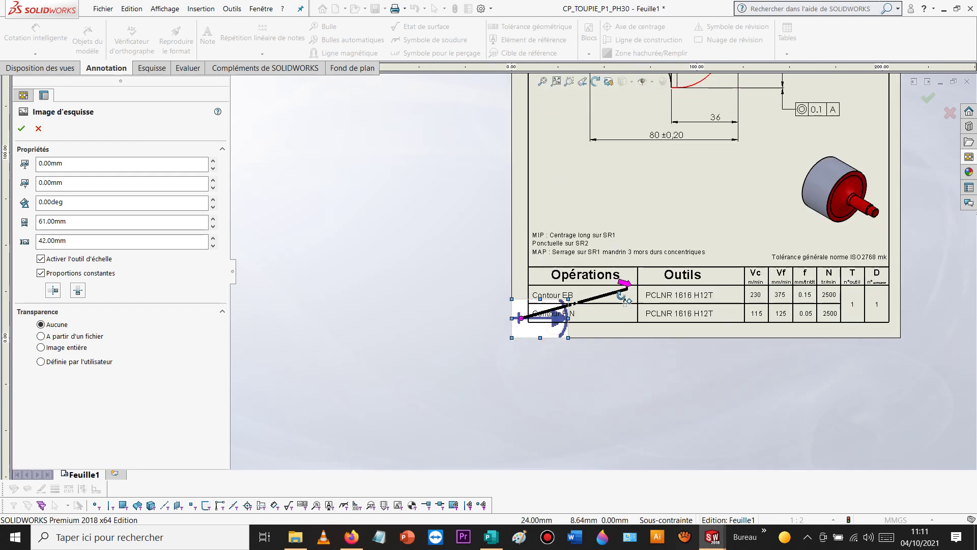
{"action": "mouse_move", "coordinate": [557, 312]}
{"action": "left_mouse_down"}
{"action": "mouse_move", "coordinate": [514, 46]}
{"action": "mouse_move", "coordinate": [542, 117]}
{"action": "left_mouse_up"}
{"action": "scroll", "coordinate": [550, 132], "scroll_direction": "up", "scroll_amount": 7}
{"action": "scroll", "coordinate": [609, 199], "scroll_direction": "down", "scroll_amount": 11}
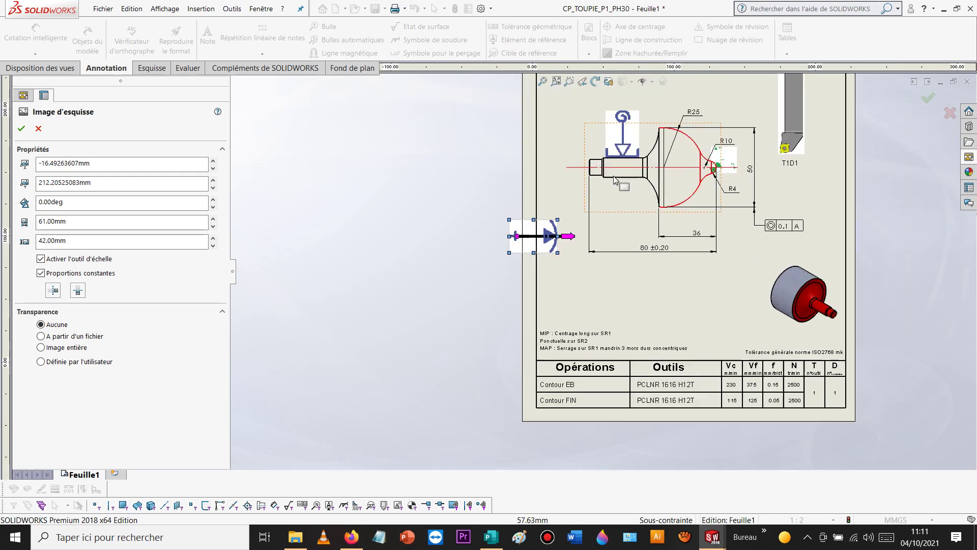
{"action": "mouse_move", "coordinate": [442, 354]}
{"action": "left_mouse_down"}
{"action": "mouse_move", "coordinate": [496, 195]}
{"action": "mouse_move", "coordinate": [520, 182]}
{"action": "left_mouse_up"}
{"action": "scroll", "coordinate": [521, 182], "scroll_direction": "down", "scroll_amount": 5}
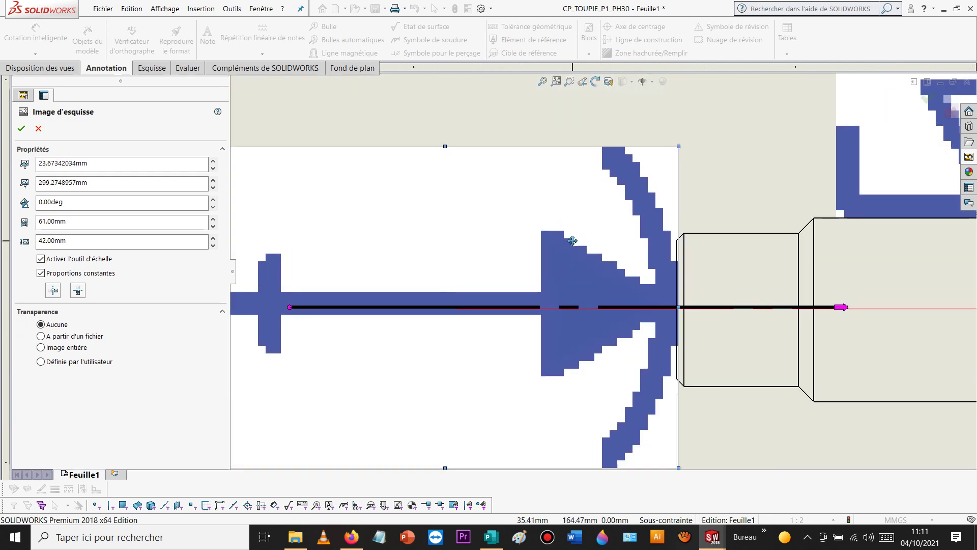
{"action": "scroll", "coordinate": [573, 241], "scroll_direction": "up", "scroll_amount": 8}
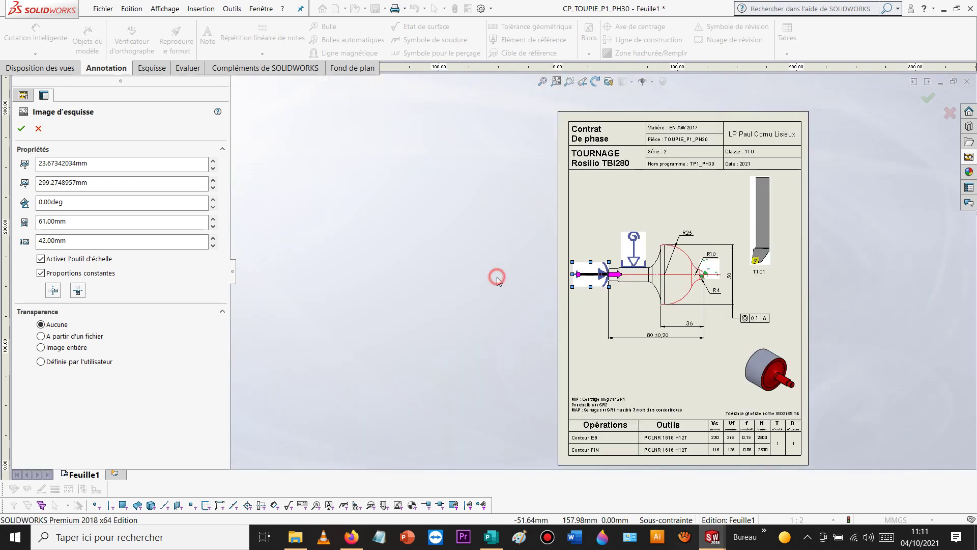
{"action": "left_click", "coordinate": [22, 128]}
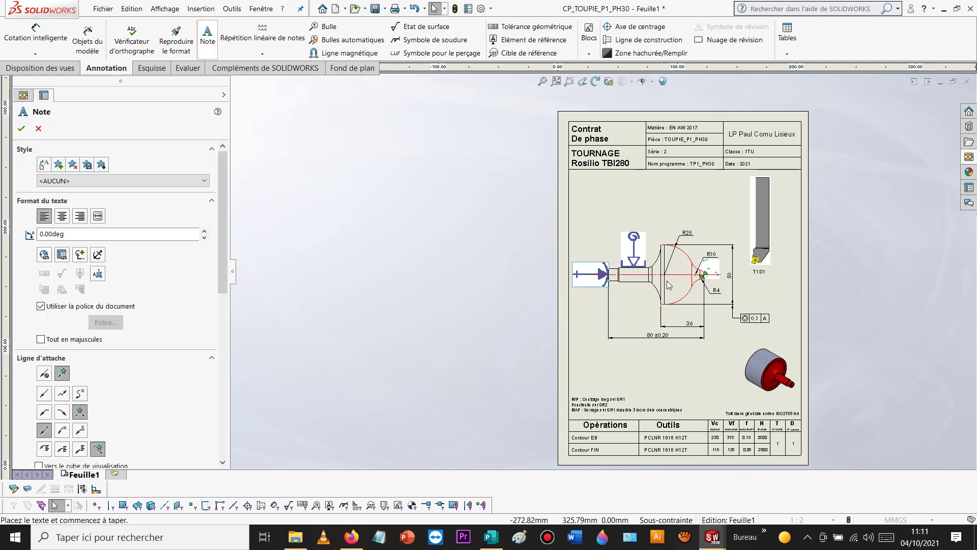
Step: Add the leader note SR1 pointing to the lower edge of the shank's long cylinder
{"action": "scroll", "coordinate": [698, 324], "scroll_direction": "down", "scroll_amount": 5}
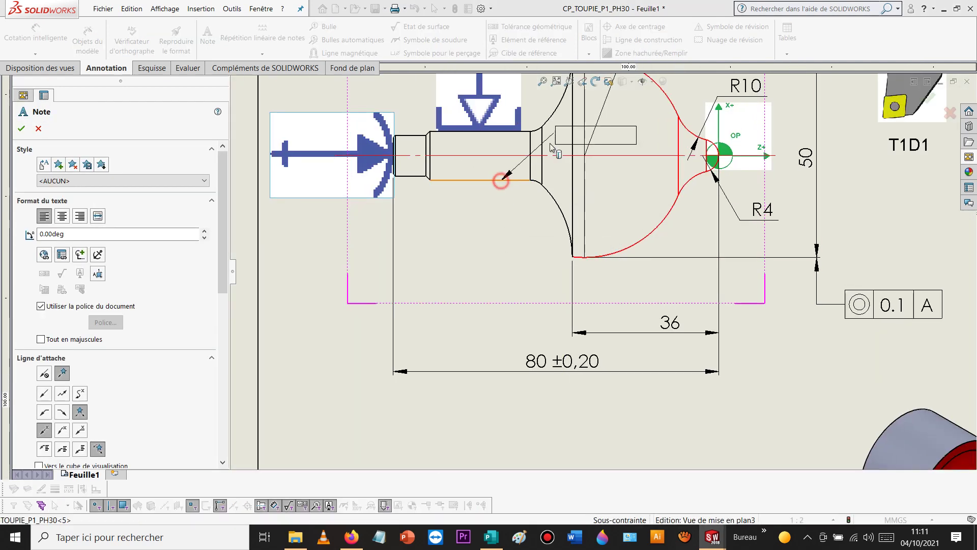
{"action": "left_click", "coordinate": [503, 182]}
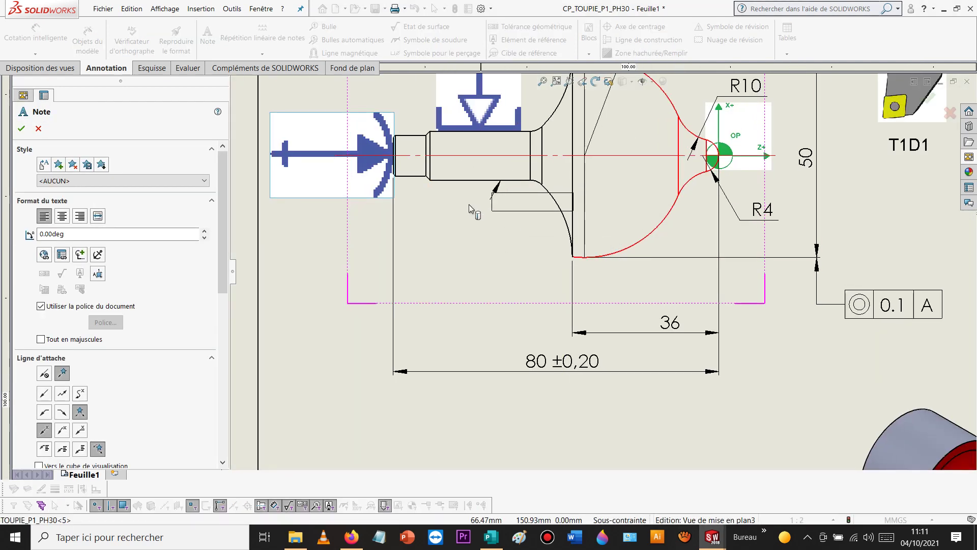
{"action": "left_click", "coordinate": [379, 247]}
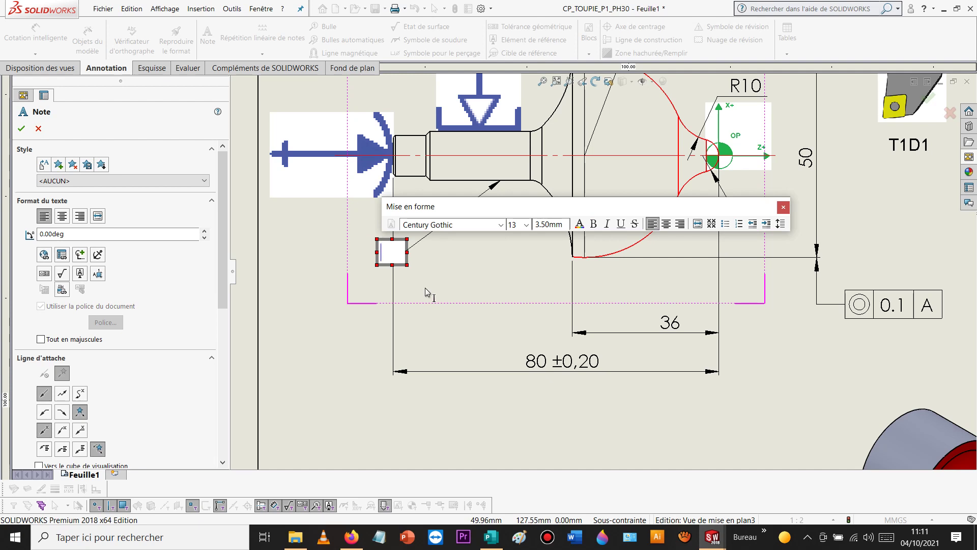
{"action": "type", "text": "SR1"}
{"action": "left_click", "coordinate": [340, 309]}
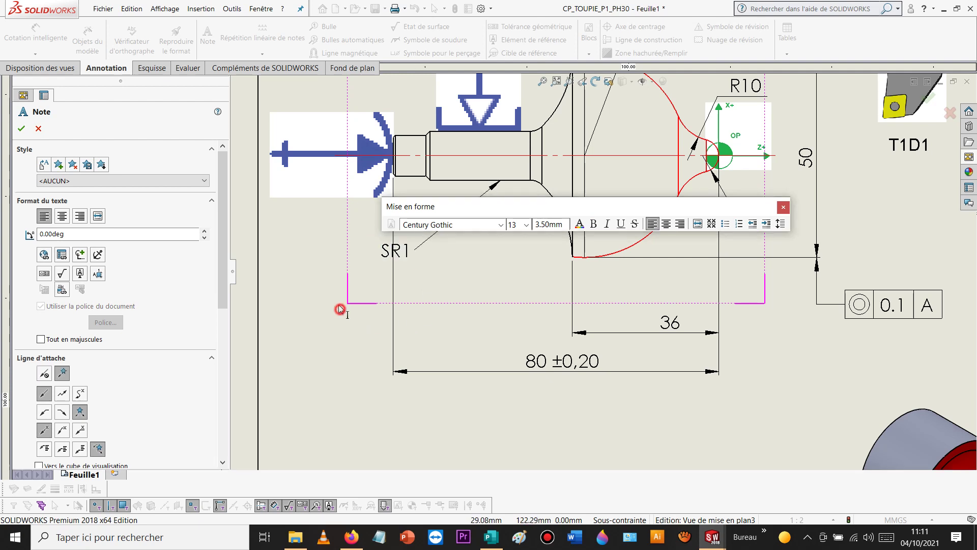
Step: Add the leader note SR2 pointing to the end face of the shank
{"action": "left_click", "coordinate": [397, 171]}
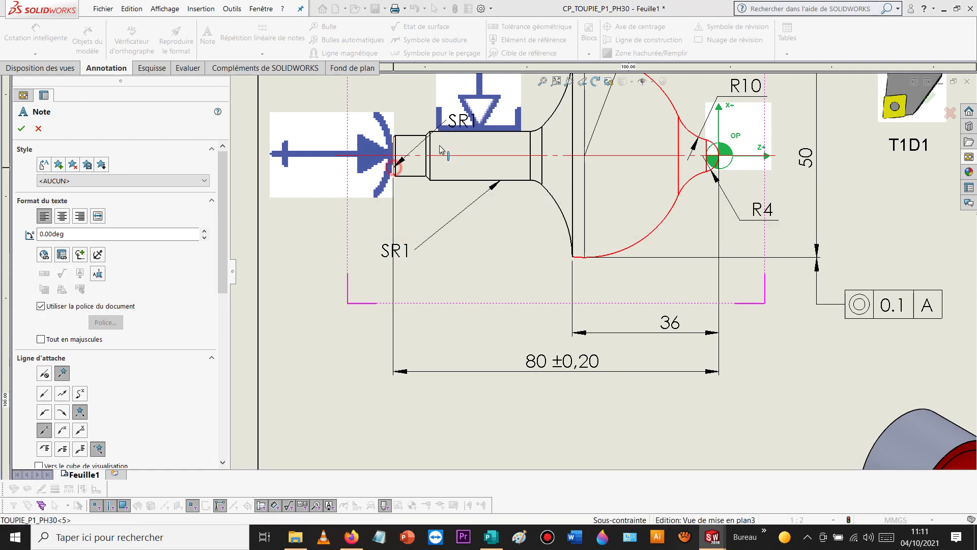
{"action": "left_click", "coordinate": [320, 225]}
{"action": "double_click", "coordinate": [349, 246]}
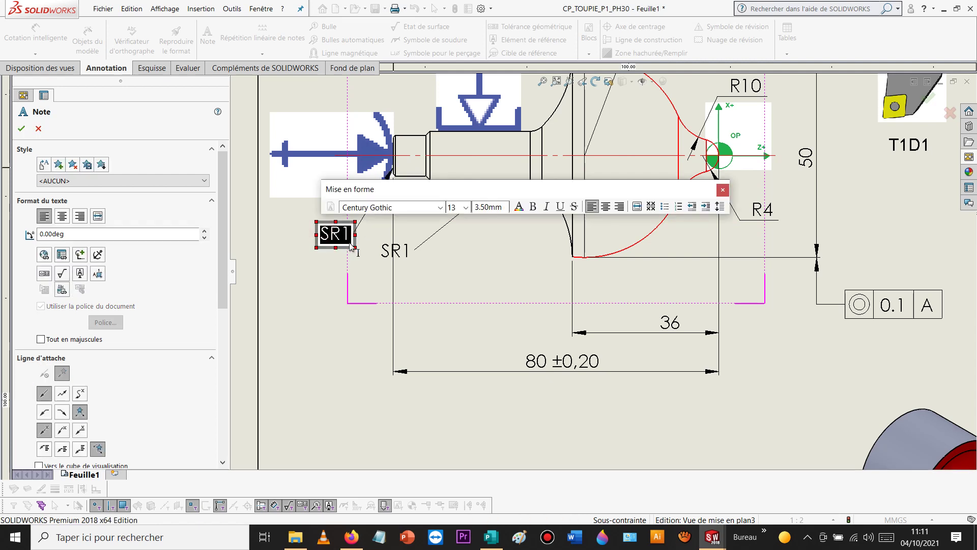
{"action": "type", "text": "SR2"}
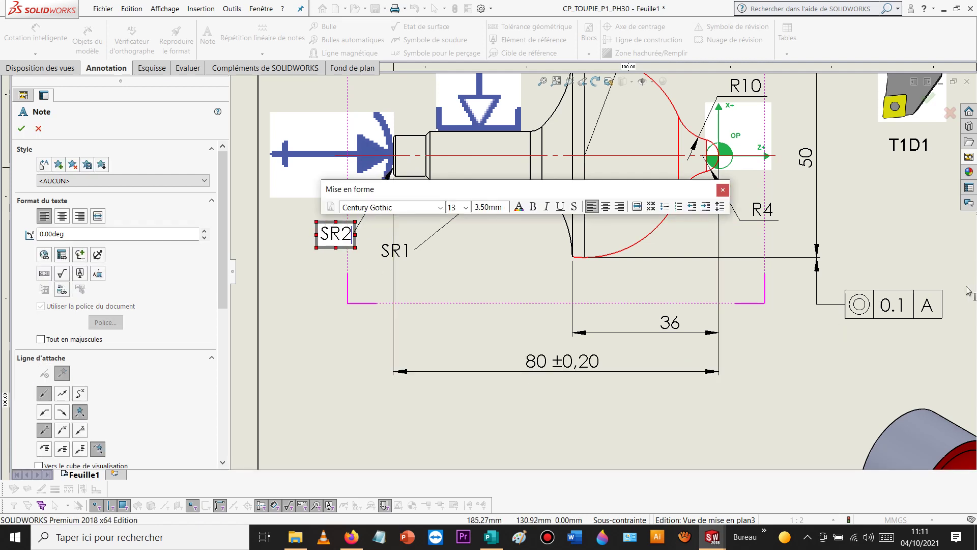
{"action": "left_click", "coordinate": [814, 366]}
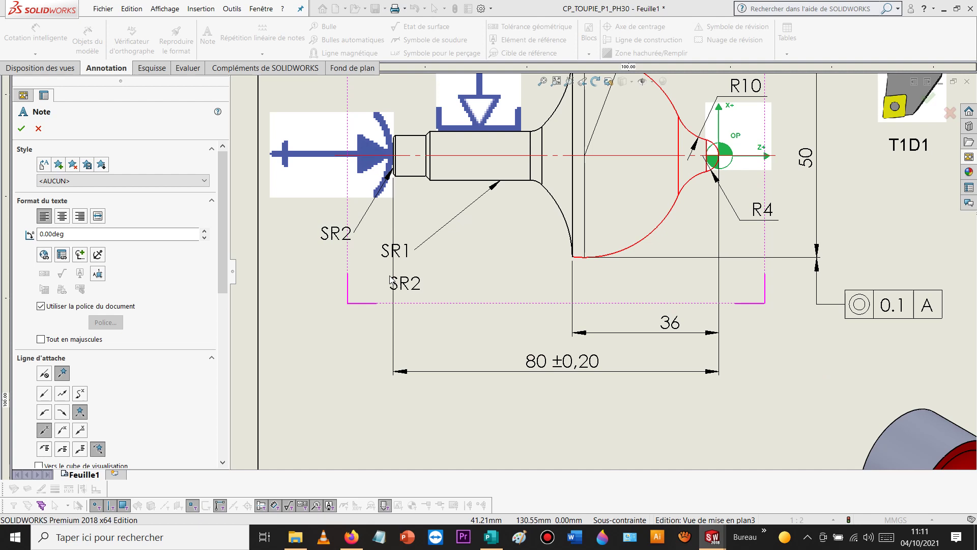
{"action": "key", "text": "Escape"}
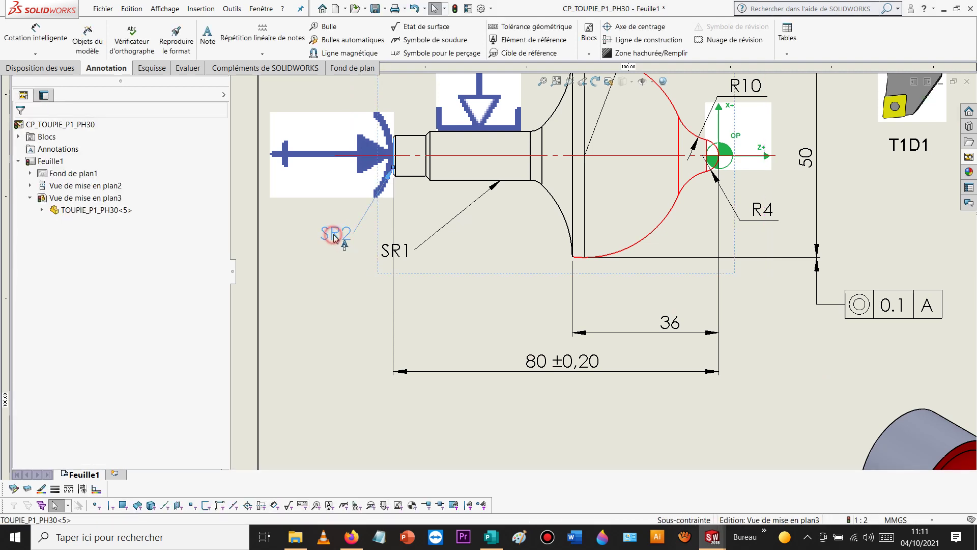
Step: Change the SR2 note's font to Arial and reduce its text size
{"action": "left_click", "coordinate": [335, 233]}
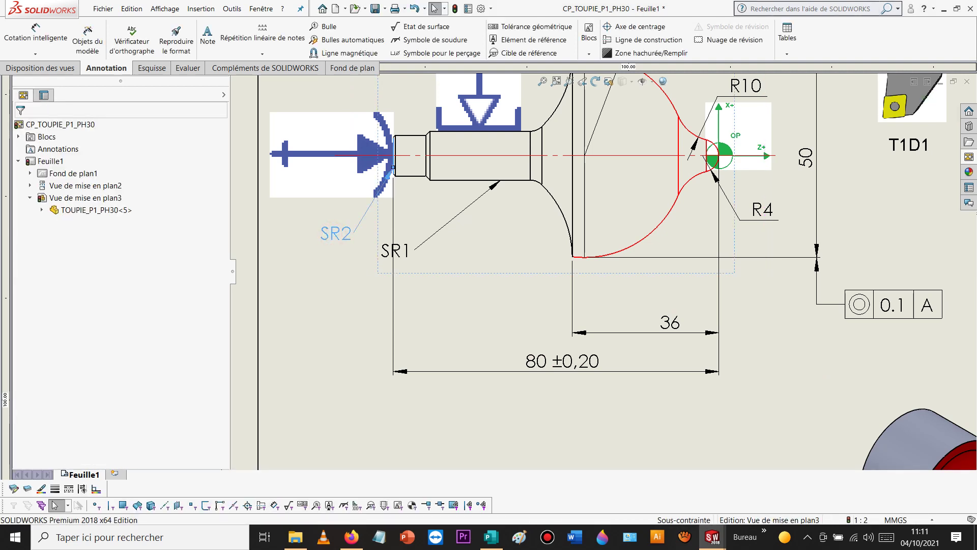
{"action": "double_click", "coordinate": [335, 235]}
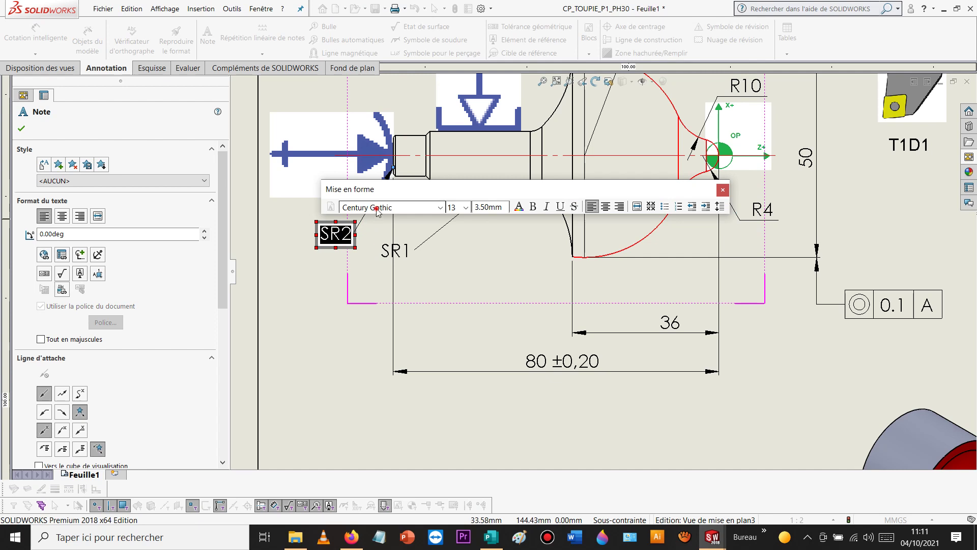
{"action": "left_click", "coordinate": [441, 208]}
{"action": "type", "text": "ARI"}
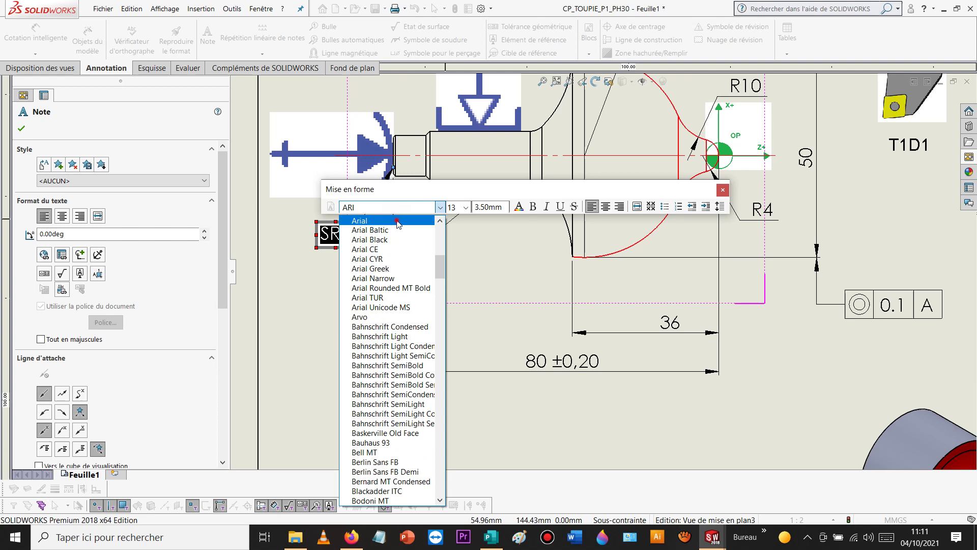
{"action": "left_click", "coordinate": [398, 224]}
{"action": "left_click", "coordinate": [465, 208]}
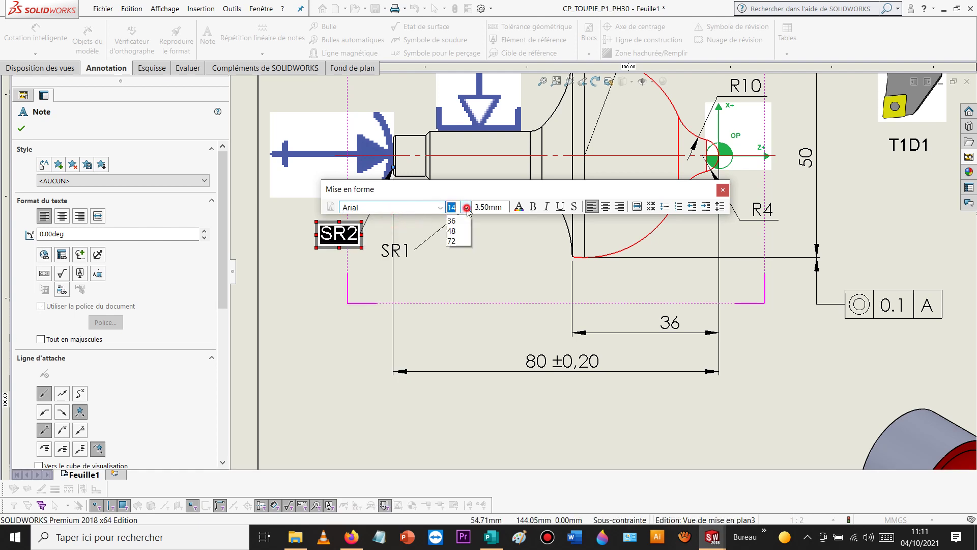
{"action": "left_click", "coordinate": [450, 261]}
{"action": "left_click", "coordinate": [420, 253]}
Step: Set the SR1 note's text to Arial, size 12
{"action": "left_click", "coordinate": [401, 251]}
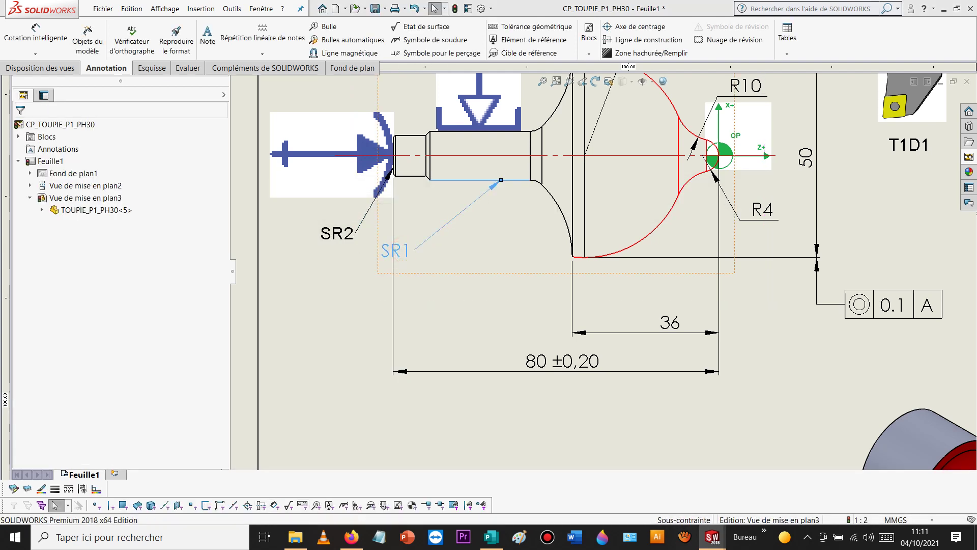
{"action": "double_click", "coordinate": [396, 251]}
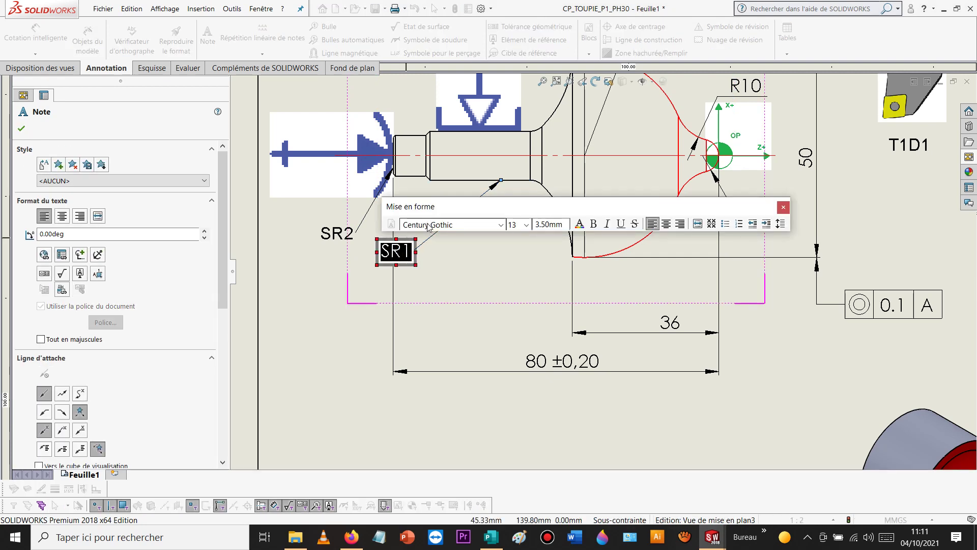
{"action": "left_click", "coordinate": [502, 224]}
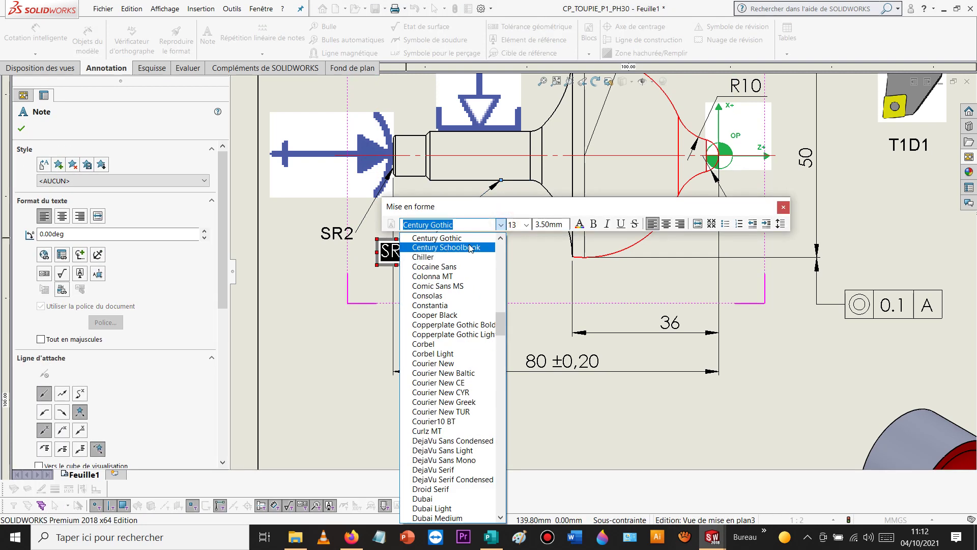
{"action": "type", "text": "ARI"}
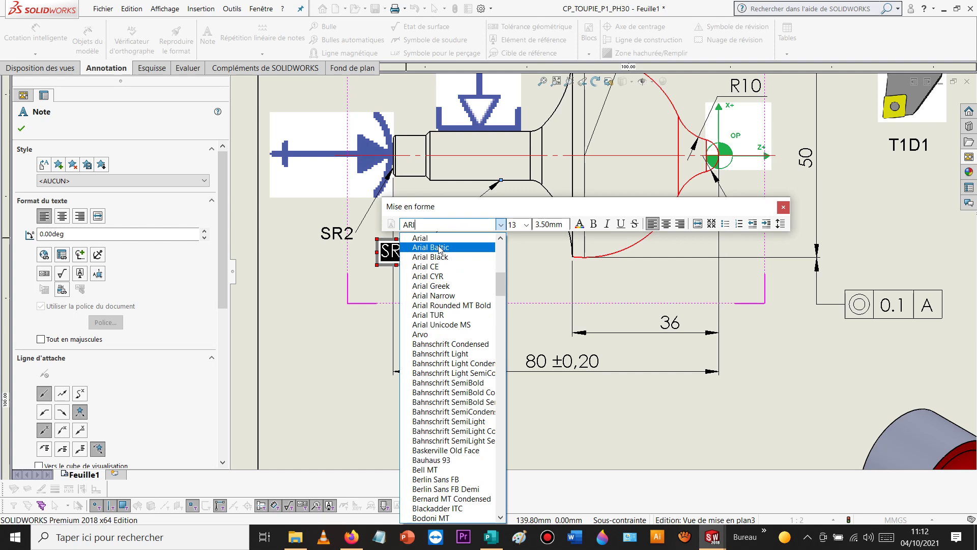
{"action": "left_click", "coordinate": [458, 238]}
{"action": "left_click", "coordinate": [528, 226]}
{"action": "left_click", "coordinate": [528, 225]}
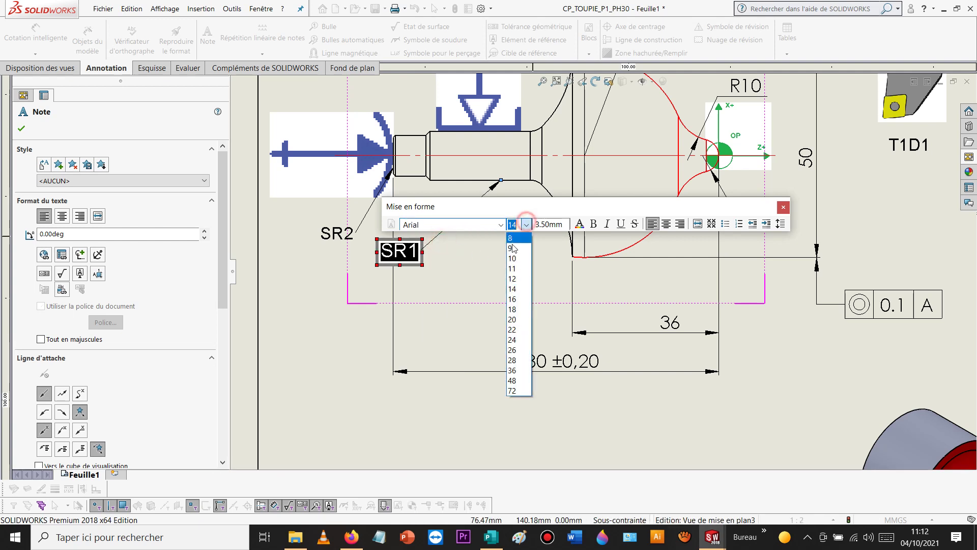
{"action": "left_click", "coordinate": [518, 275]}
{"action": "left_click", "coordinate": [354, 324]}
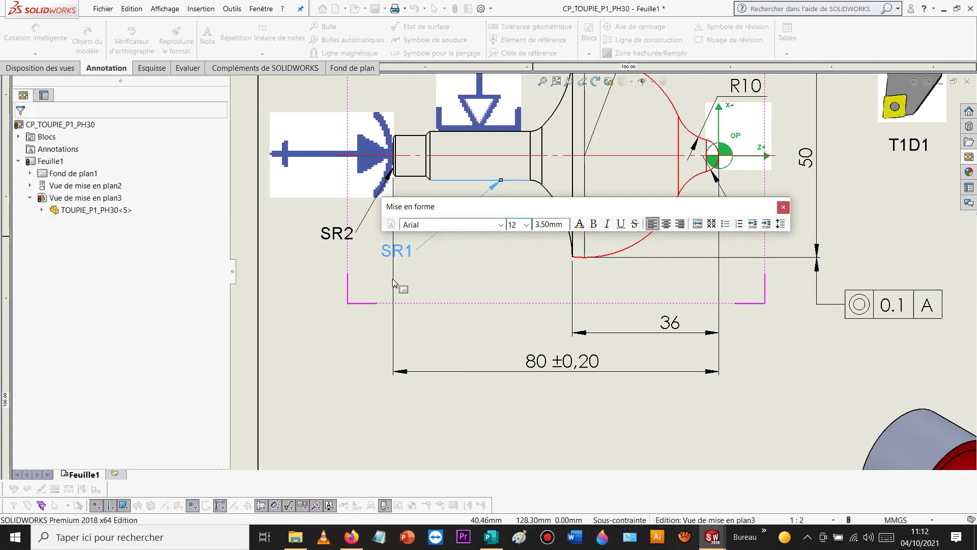
Step: Save the completed phase 30 contract drawing with the whole sheet in view
{"action": "key", "text": "f"}
{"action": "left_click", "coordinate": [500, 260]}
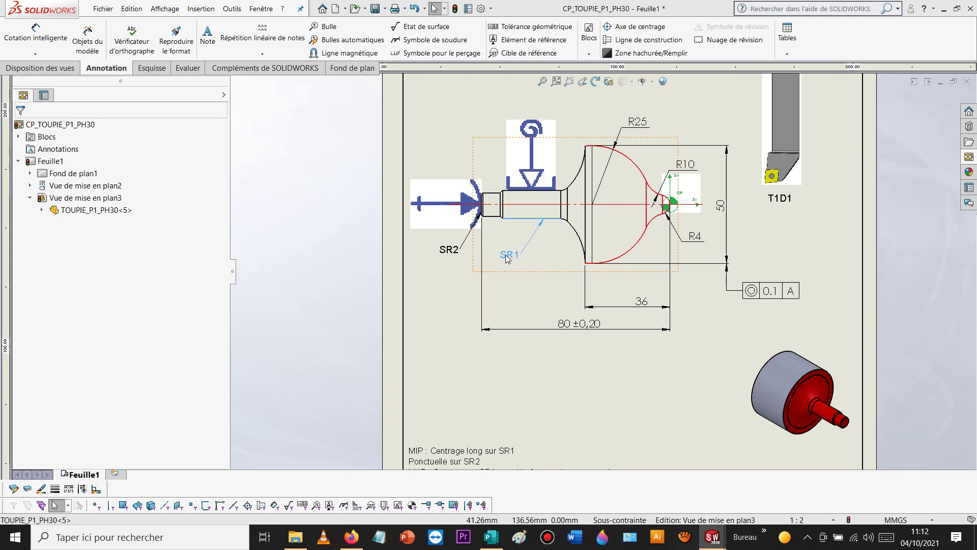
{"action": "left_click", "coordinate": [564, 380]}
{"action": "key", "text": "f"}
{"action": "scroll", "coordinate": [650, 240], "scroll_direction": "down", "scroll_amount": 2}
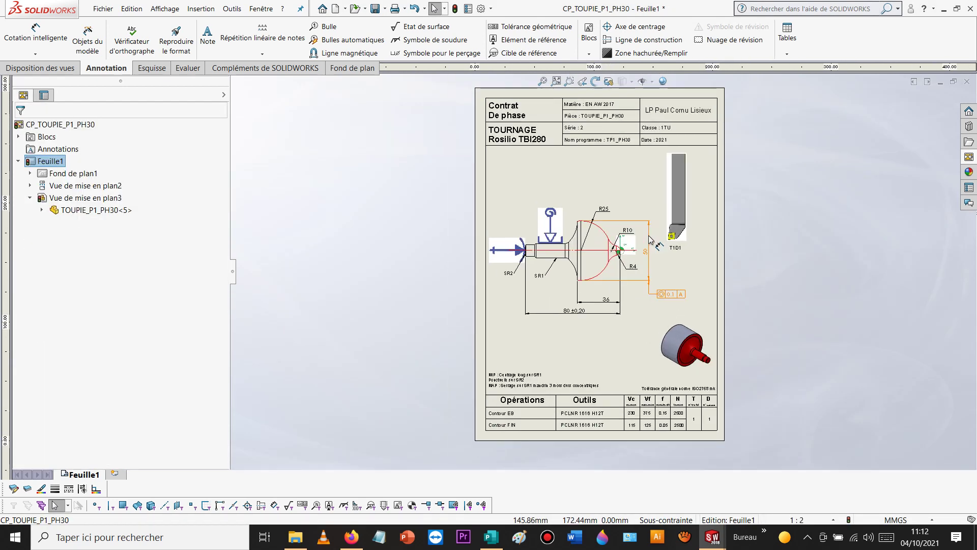
{"action": "scroll", "coordinate": [636, 224], "scroll_direction": "down", "scroll_amount": 2}
{"action": "key", "text": "f"}
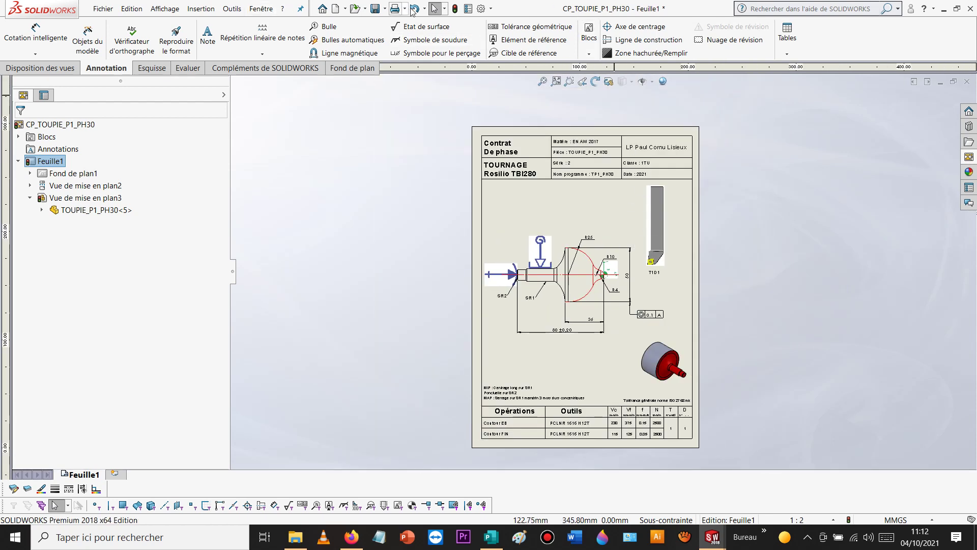
{"action": "left_click", "coordinate": [375, 8]}
Step: Export the sheet to the Desktop as the TIF image CP_TOUPIE_P1_PH30.TIF
{"action": "left_click", "coordinate": [103, 9]}
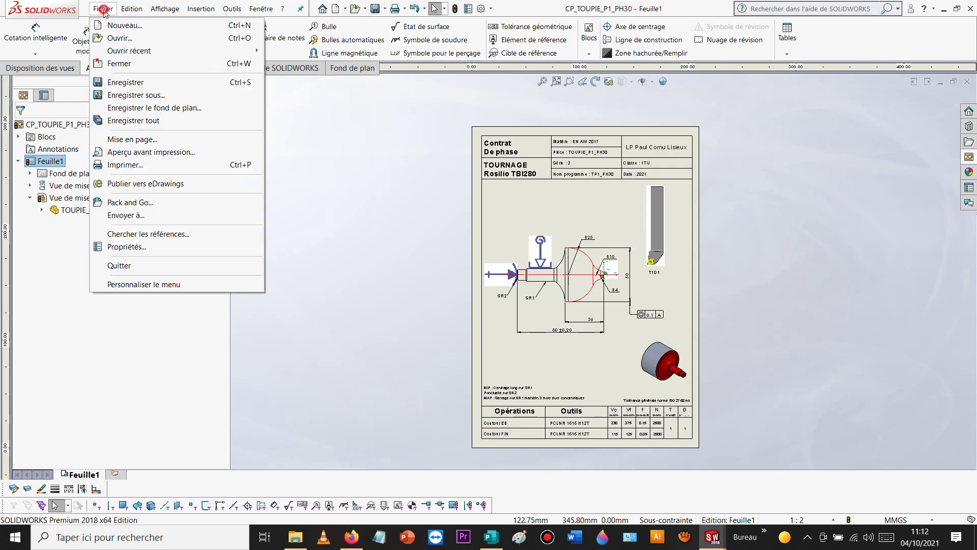
{"action": "left_click", "coordinate": [163, 95]}
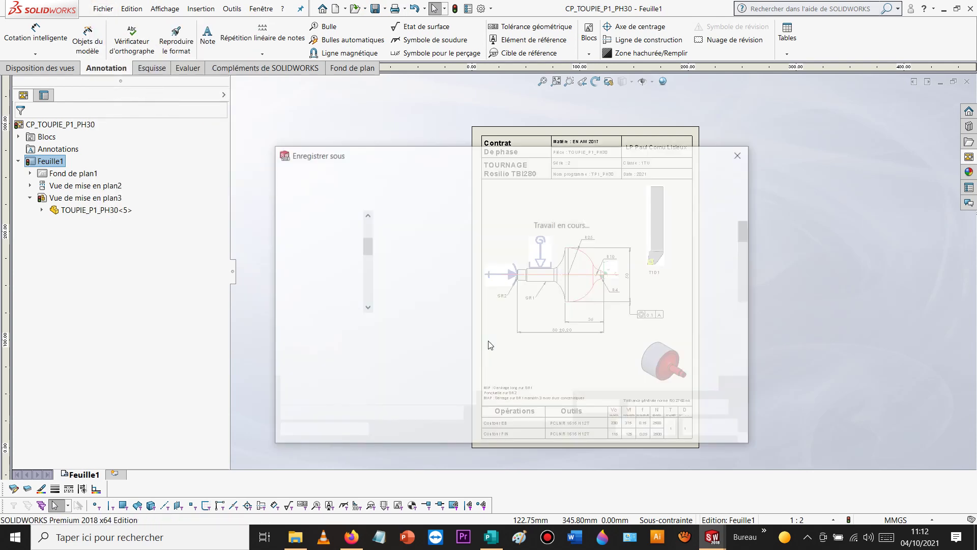
{"action": "left_click", "coordinate": [423, 342]}
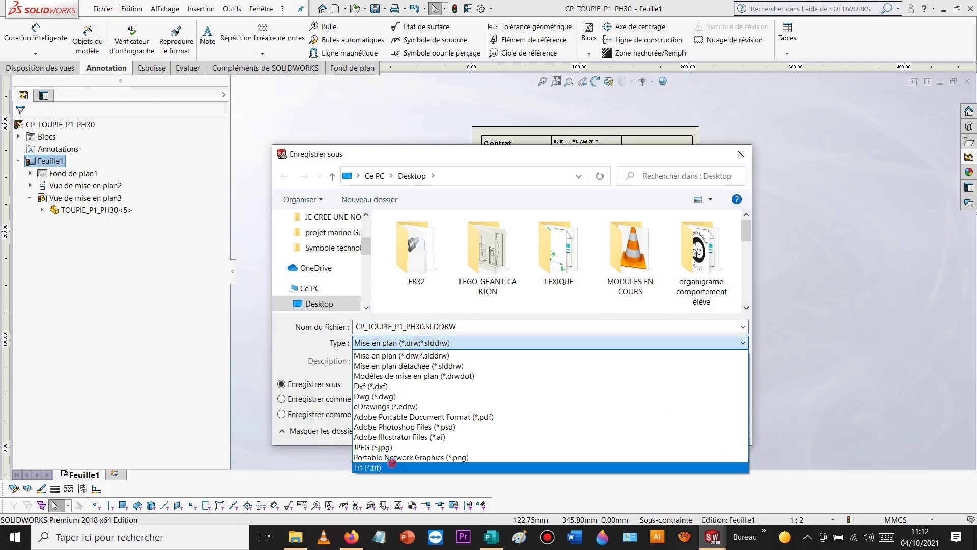
{"action": "left_click", "coordinate": [391, 467]}
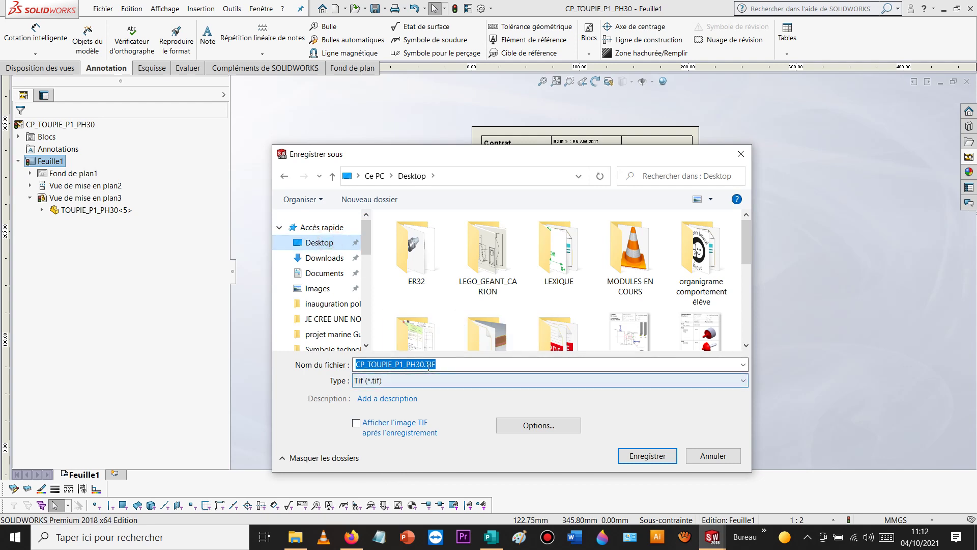
{"action": "left_click", "coordinate": [645, 457]}
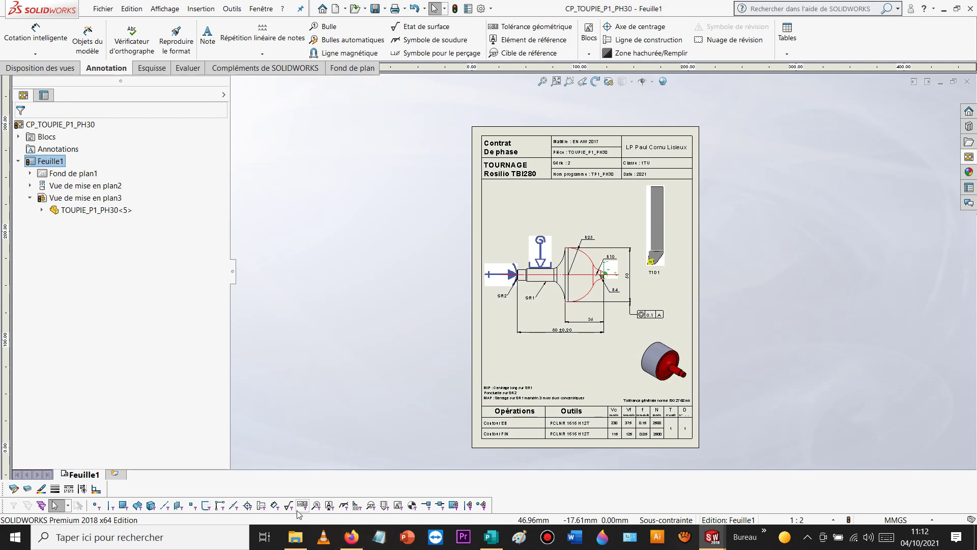
Step: Switch to File Explorer and open CP_TOUPIE_P1_PH30.TIF from the Desktop in Paint
{"action": "left_click", "coordinate": [295, 537]}
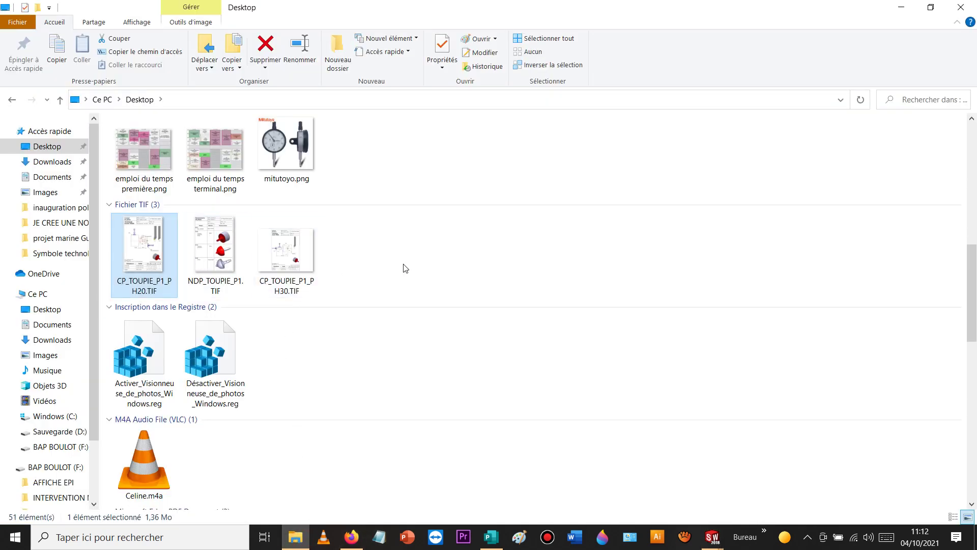
{"action": "left_click", "coordinate": [296, 257]}
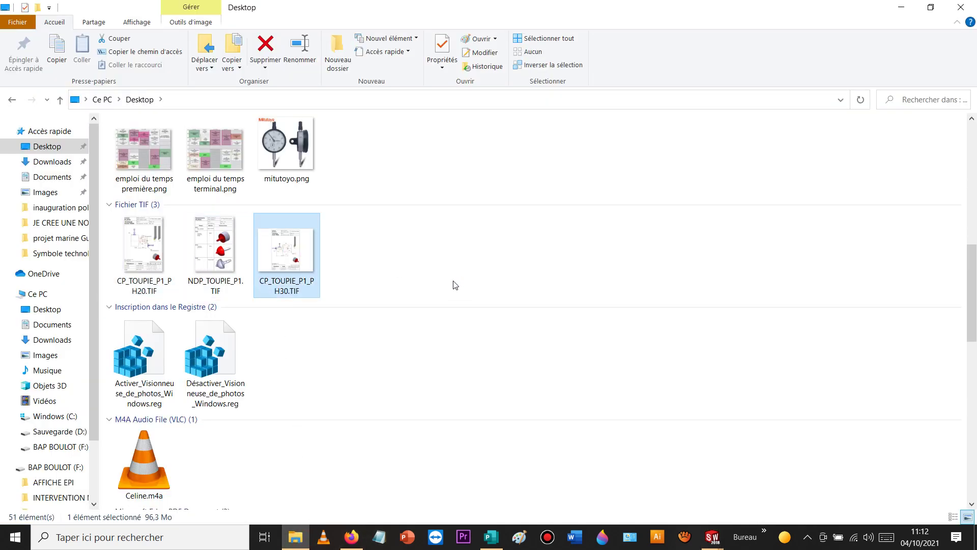
{"action": "key", "text": "Return"}
{"action": "scroll", "coordinate": [384, 290], "scroll_direction": "down", "scroll_amount": 5}
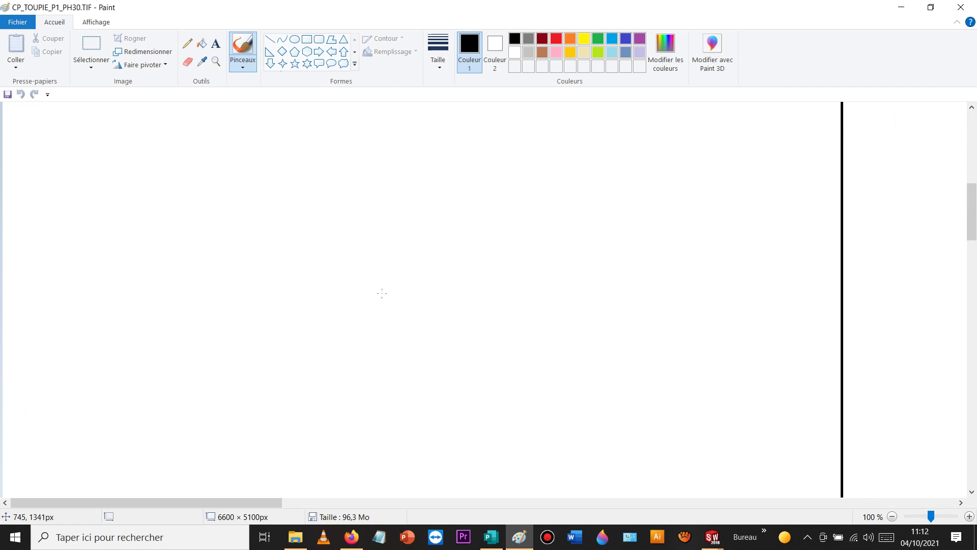
Step: Trim the image's empty margins by shifting the contract and reducing the canvas to 3472 × 4872 px, and save it
{"action": "scroll", "coordinate": [382, 293], "scroll_direction": "down", "scroll_amount": 4, "text": "ctrl"}
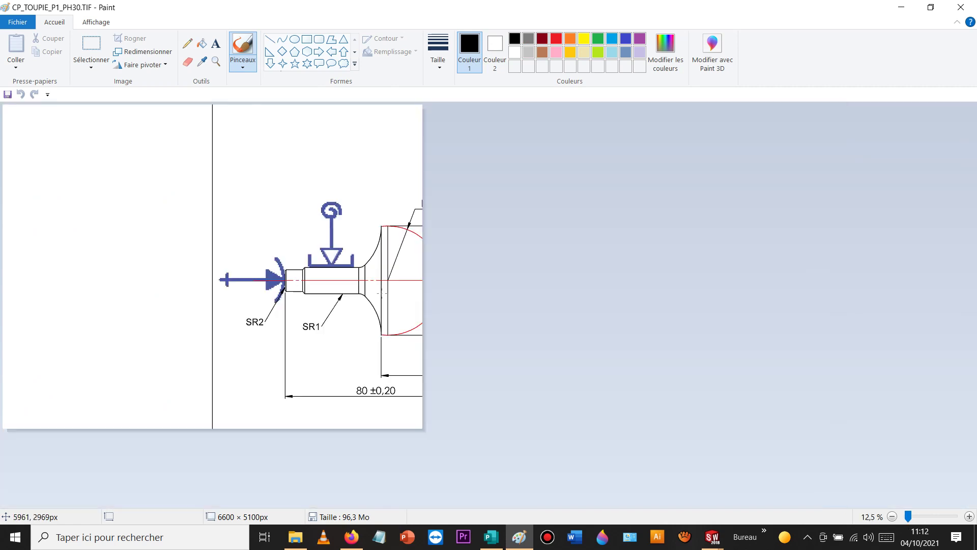
{"action": "left_click", "coordinate": [87, 42]}
{"action": "left_click_drag", "start_coordinate": [98, 110], "coordinate": [535, 447]}
{"action": "left_click", "coordinate": [252, 301]}
{"action": "left_click_drag", "start_coordinate": [205, 295], "coordinate": [152, 289]}
{"action": "left_click", "coordinate": [364, 331]}
{"action": "left_click_drag", "start_coordinate": [425, 428], "coordinate": [224, 414]}
{"action": "left_click", "coordinate": [7, 94]}
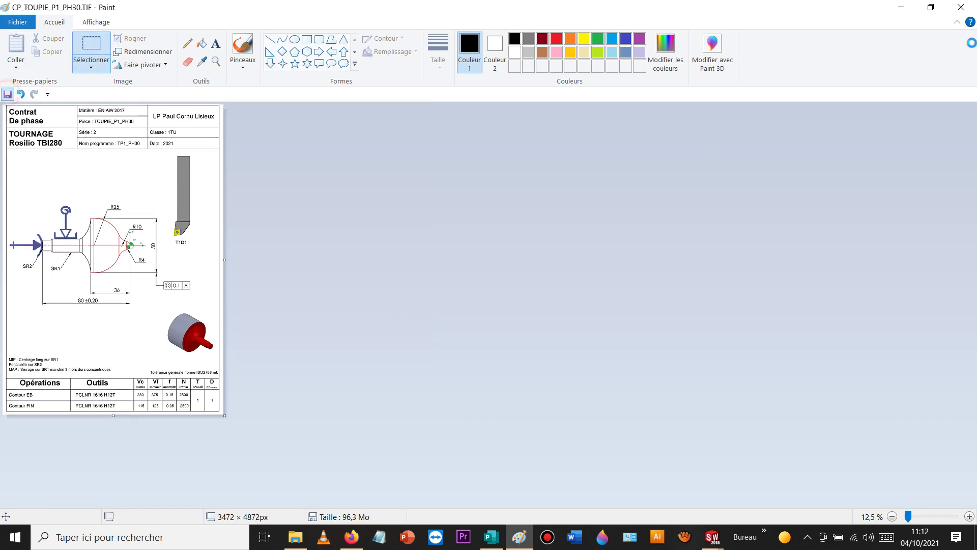
Step: Close Paint and bring the trimmed phase 30 contract image into the Publisher document DOSSIER TECHNIQUE TOUPIE_P1, beside page 2
{"action": "left_click", "coordinate": [972, 9]}
{"action": "left_click_drag", "start_coordinate": [290, 255], "coordinate": [402, 426]}
{"action": "left_click_drag", "start_coordinate": [208, 353], "coordinate": [207, 346]}
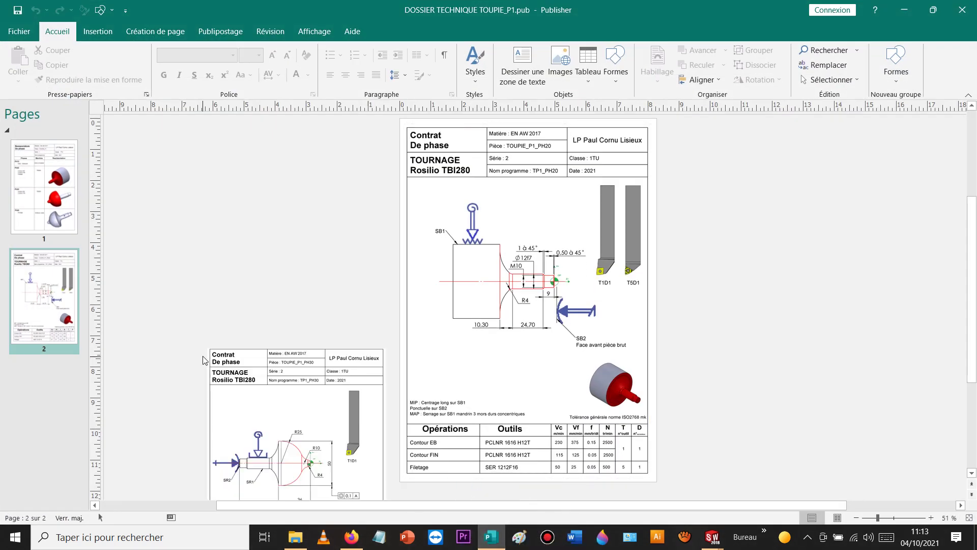
Step: Insert one blank page after page 2
{"action": "right_click", "coordinate": [34, 305]}
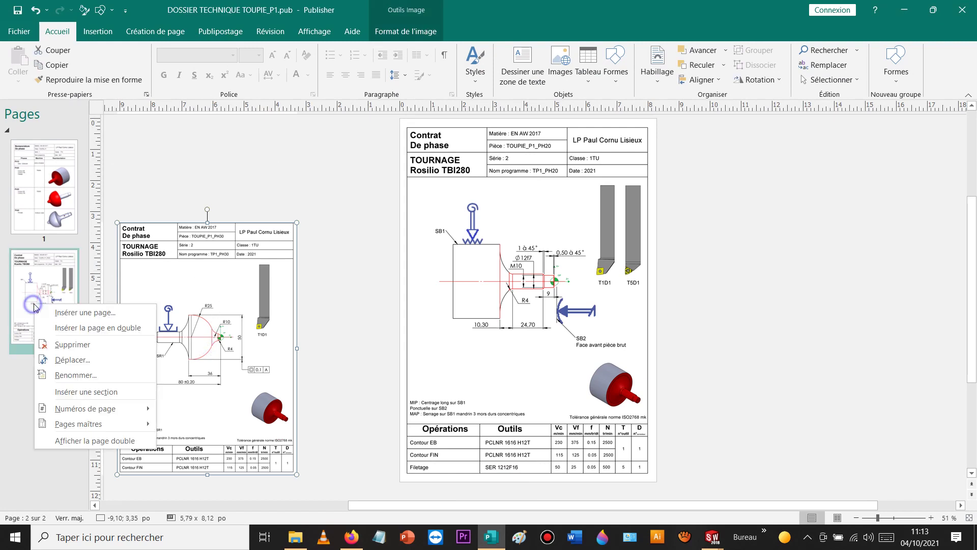
{"action": "left_click", "coordinate": [75, 312]}
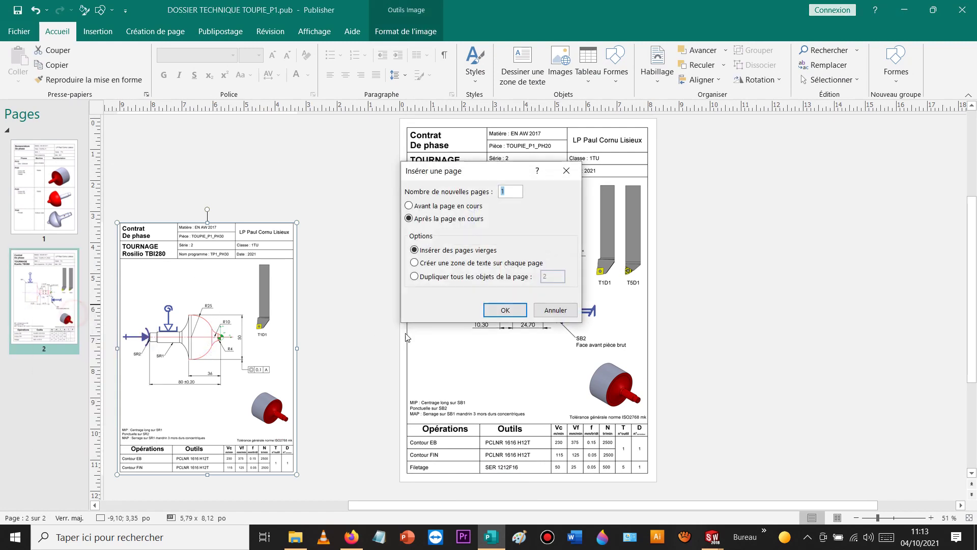
{"action": "left_click", "coordinate": [504, 310]}
Step: Place the phase 30 contract image on page 3, enlarged to about 7,94 × 11,14 po and centred to fill the page
{"action": "left_click_drag", "start_coordinate": [220, 326], "coordinate": [504, 230]}
{"action": "left_click_drag", "start_coordinate": [582, 379], "coordinate": [631, 477]}
{"action": "key", "text": "Down"}
{"action": "key", "text": "Down"}
{"action": "key", "text": "Down"}
{"action": "key", "text": "Down"}
{"action": "key", "text": "Down"}
{"action": "key", "text": "Right"}
{"action": "key", "text": "Up"}
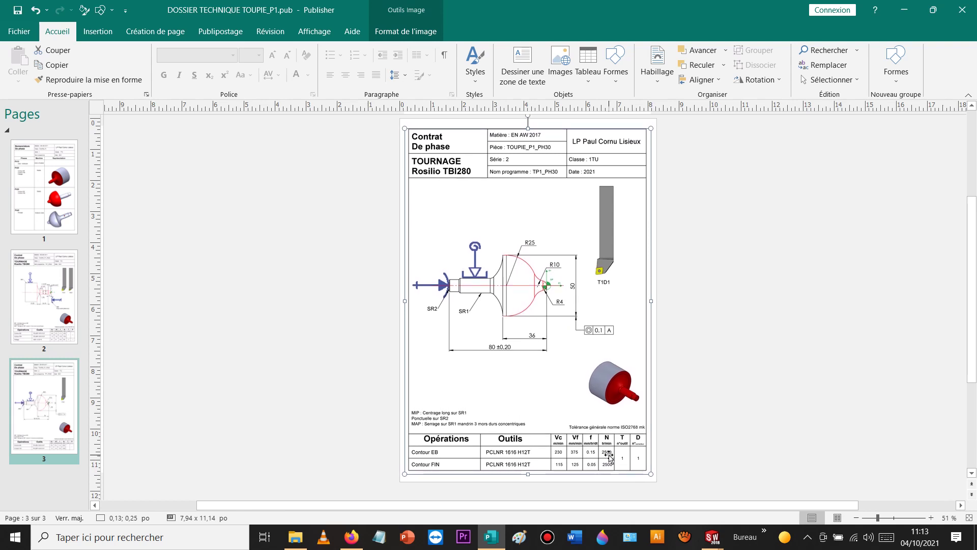
{"action": "left_click", "coordinate": [708, 316]}
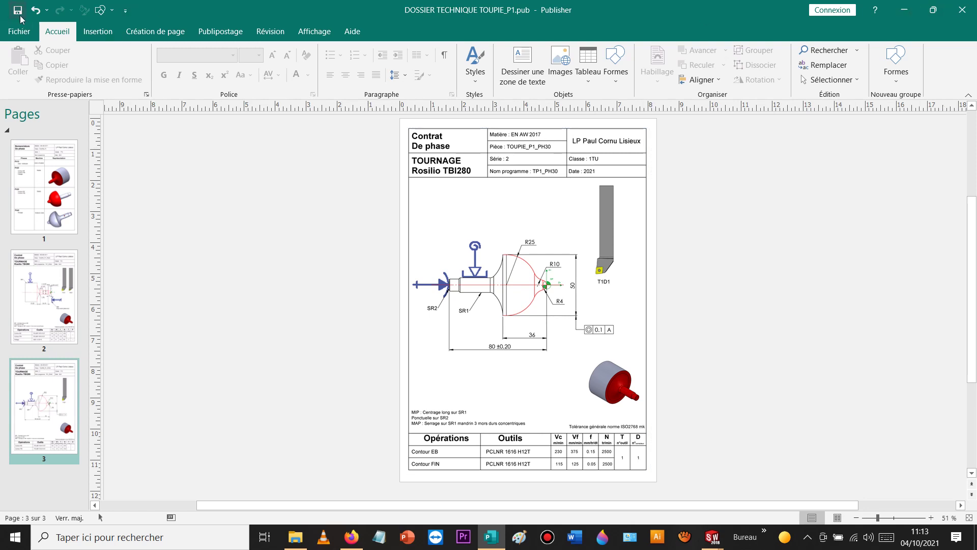
Step: Switch to SOLIDWORKS with the CP_TOUPIE_P1_PH30 drawing
{"action": "left_click", "coordinate": [911, 12]}
{"action": "left_click", "coordinate": [900, 6]}
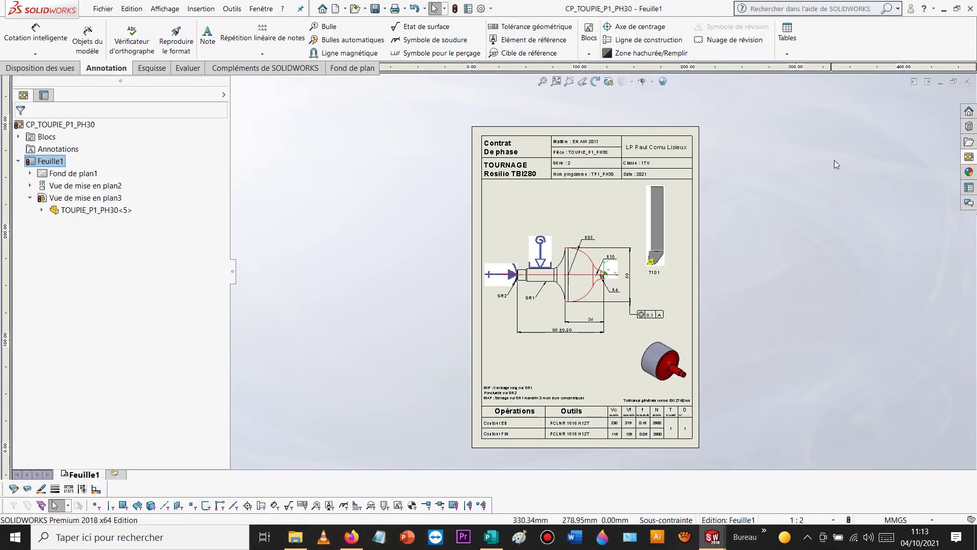
{"action": "left_click", "coordinate": [842, 187]}
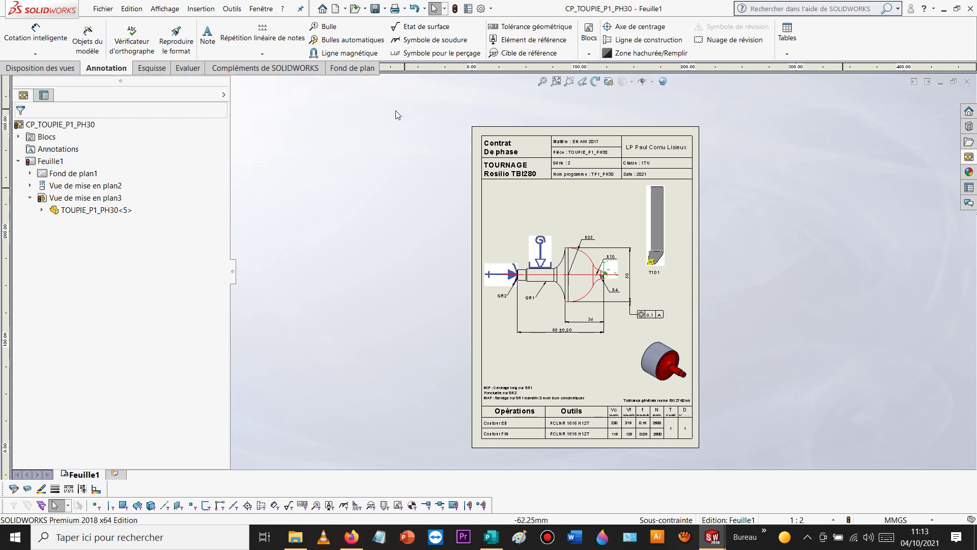
Step: Save the drawing on the Desktop as a copy named CP_TOUPIE_P1_PH40.SLDDRW and open that copy
{"action": "left_click", "coordinate": [109, 10]}
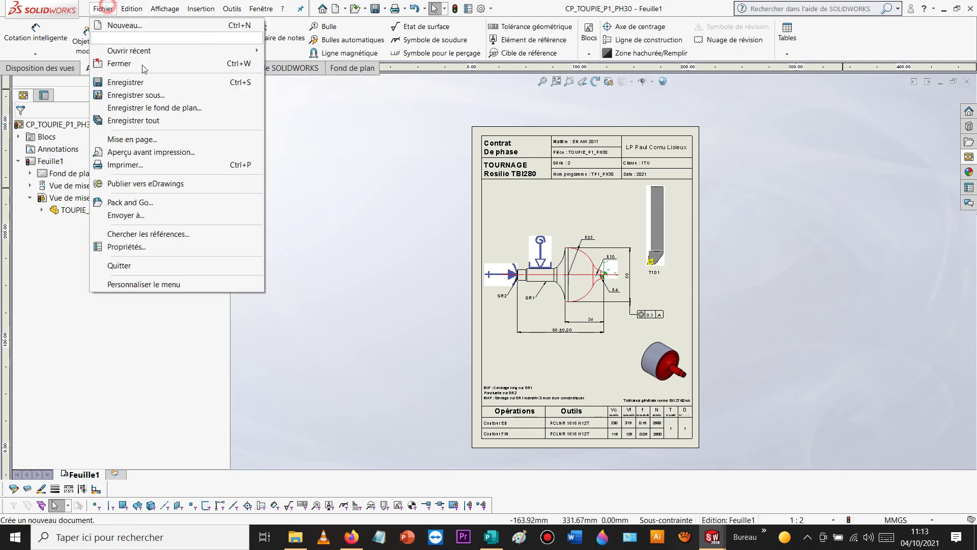
{"action": "left_click", "coordinate": [159, 94]}
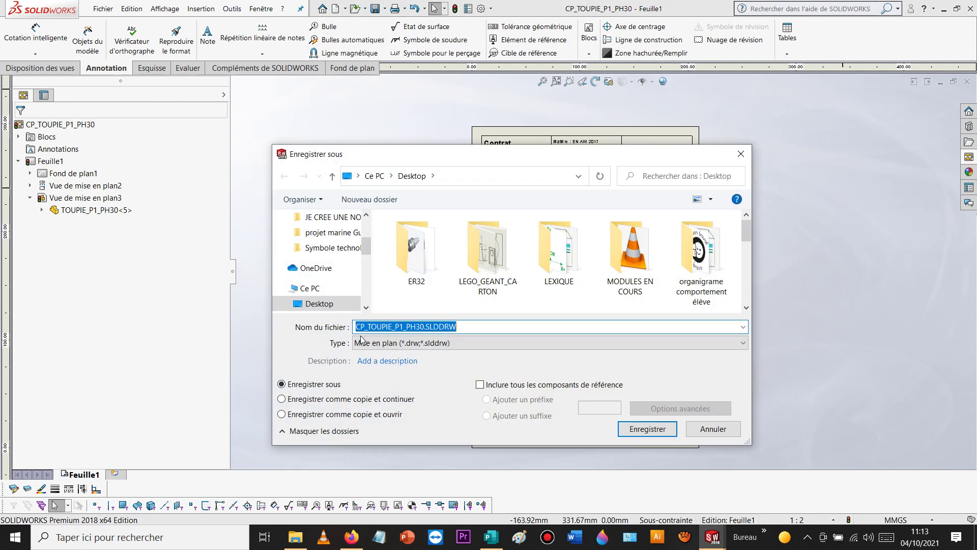
{"action": "left_click", "coordinate": [301, 415]}
{"action": "scroll", "coordinate": [336, 254], "scroll_direction": "up", "scroll_amount": 5}
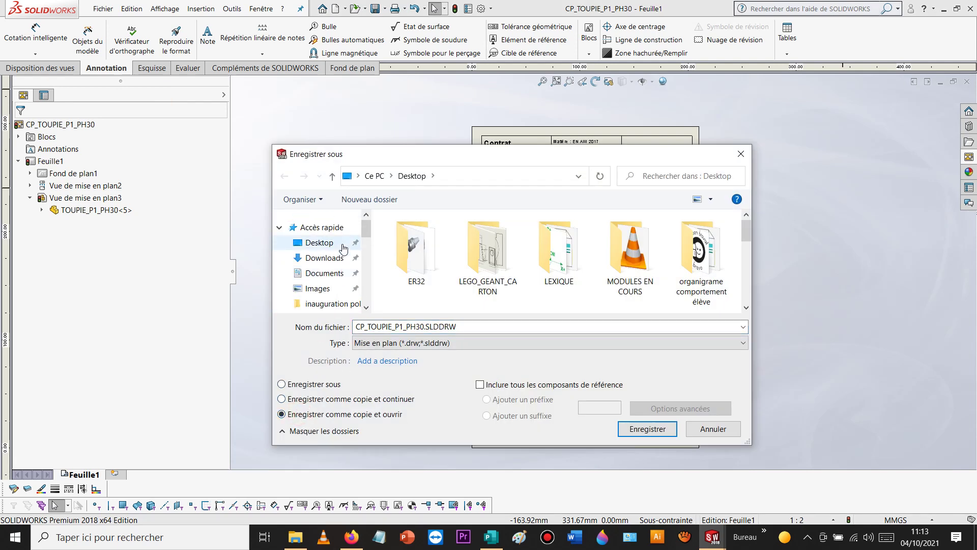
{"action": "left_click", "coordinate": [330, 244]}
{"action": "scroll", "coordinate": [540, 268], "scroll_direction": "down", "scroll_amount": 5}
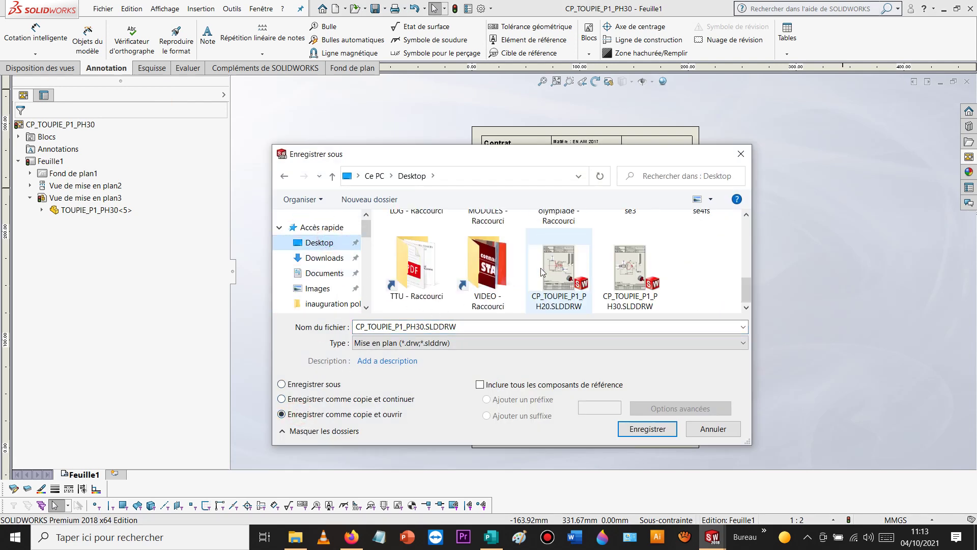
{"action": "left_click", "coordinate": [562, 272]}
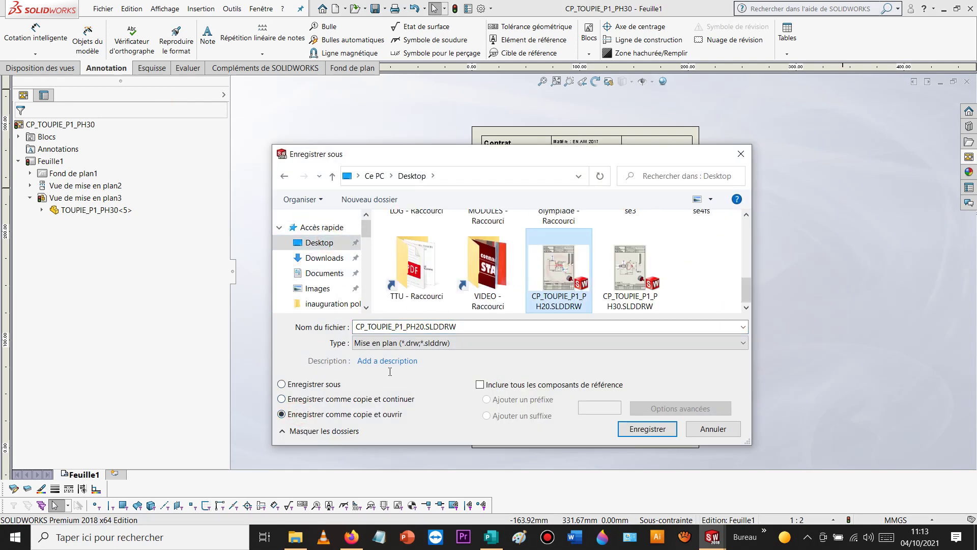
{"action": "left_click", "coordinate": [419, 323]}
{"action": "left_click", "coordinate": [420, 323]}
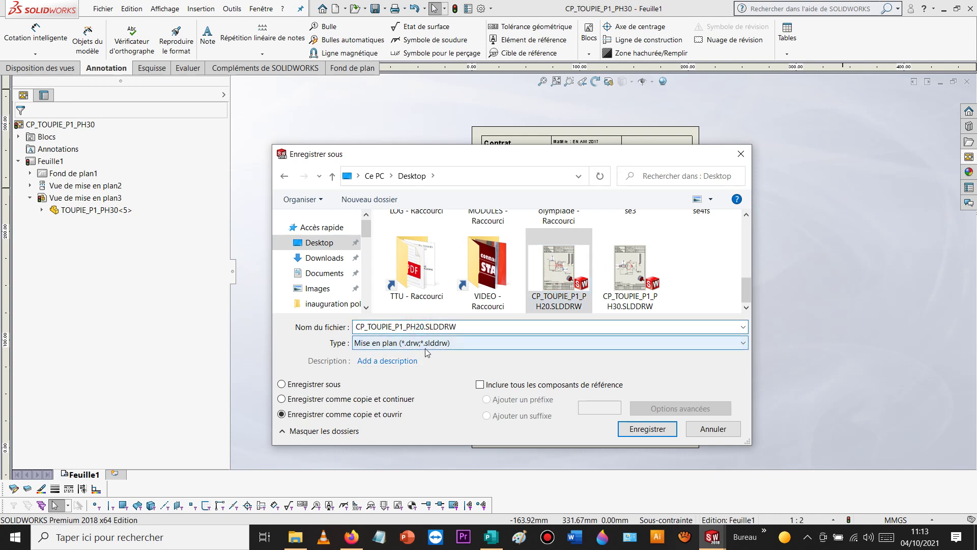
{"action": "key", "text": "BackSpace"}
{"action": "type", "text": "4"}
{"action": "left_click", "coordinate": [648, 429]}
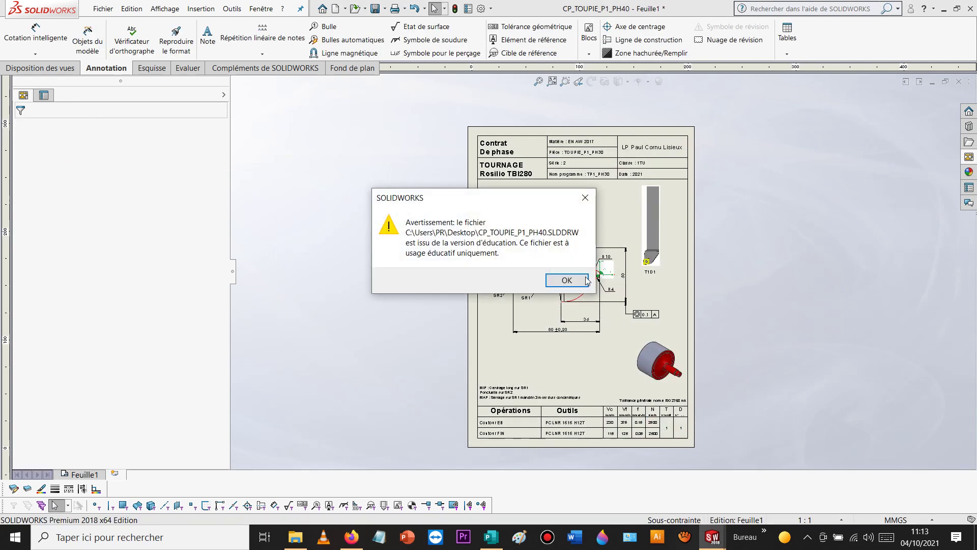
{"action": "left_click", "coordinate": [586, 279]}
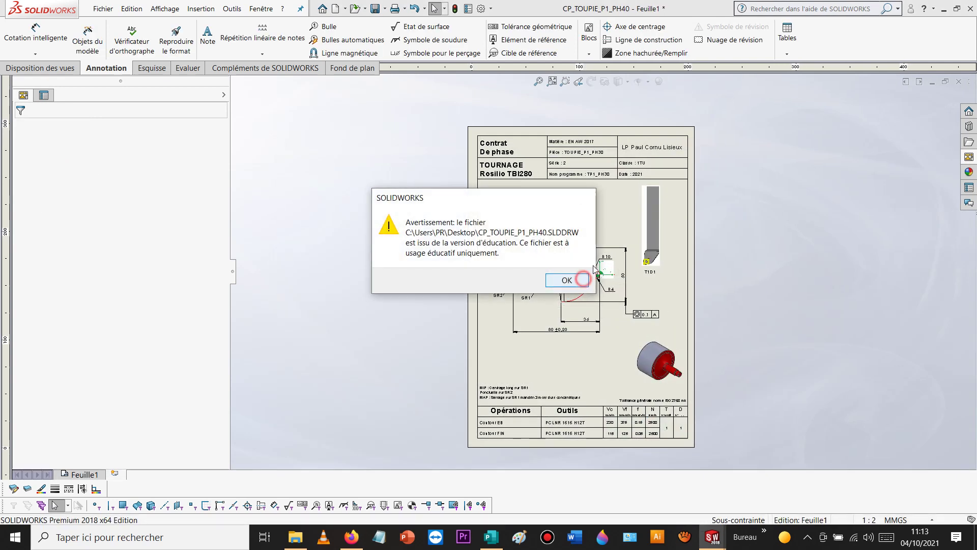
Step: Edit the sheet format and change the Pièce note in the title block to TOUPIE_P1_PH40
{"action": "right_click", "coordinate": [615, 214]}
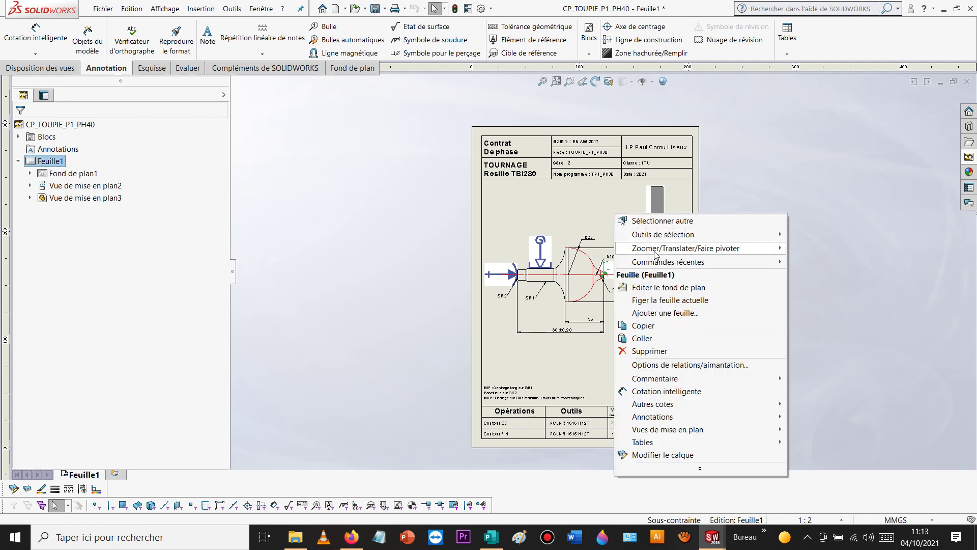
{"action": "left_click", "coordinate": [661, 288]}
{"action": "scroll", "coordinate": [600, 173], "scroll_direction": "down", "scroll_amount": 2}
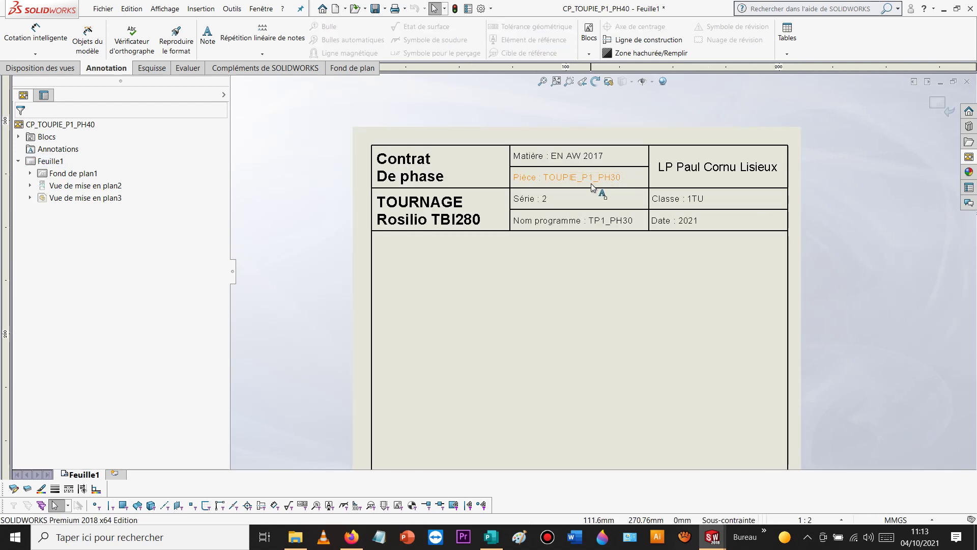
{"action": "scroll", "coordinate": [532, 199], "scroll_direction": "down", "scroll_amount": 3}
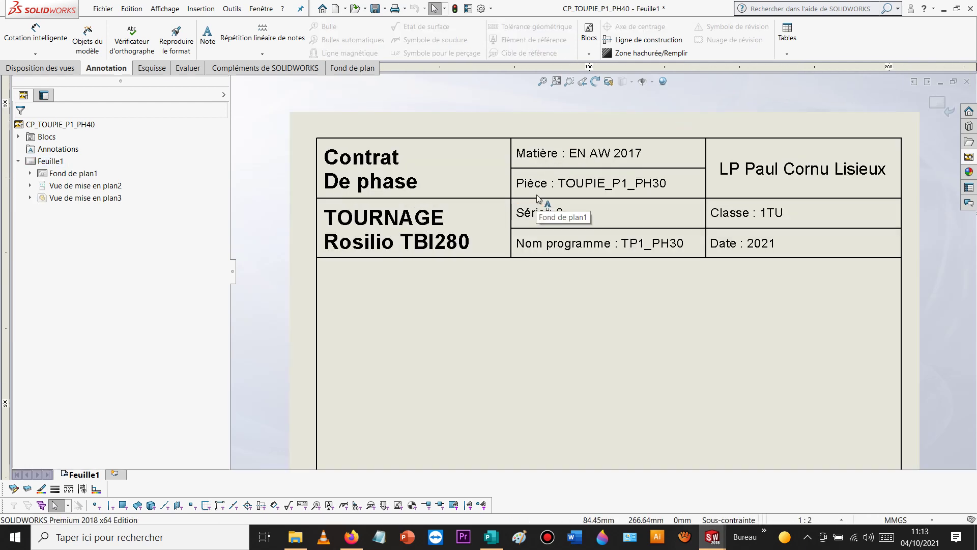
{"action": "left_click", "coordinate": [655, 183]}
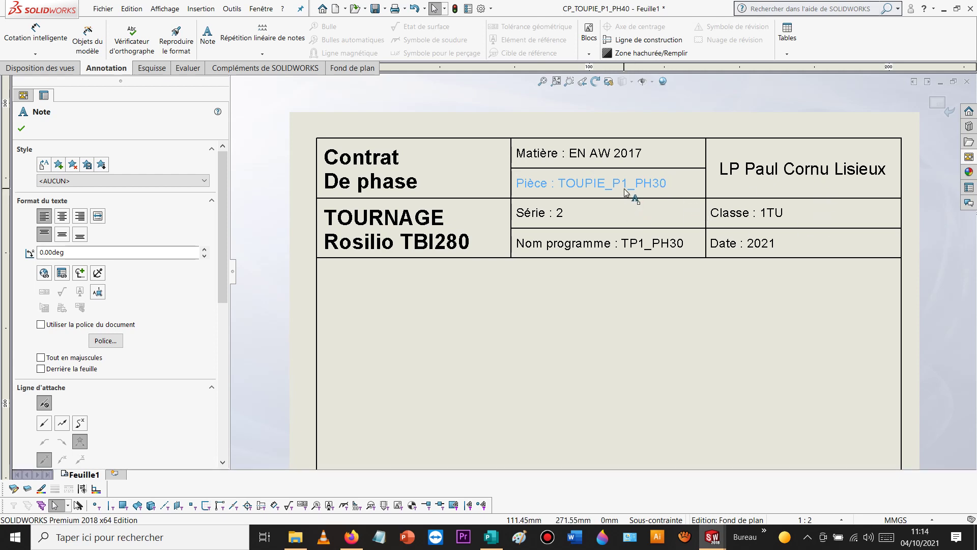
{"action": "double_click", "coordinate": [662, 187]}
{"action": "left_click", "coordinate": [662, 187]}
{"action": "key", "text": "BackSpace"}
{"action": "type", "text": "4"}
{"action": "left_click", "coordinate": [661, 353]}
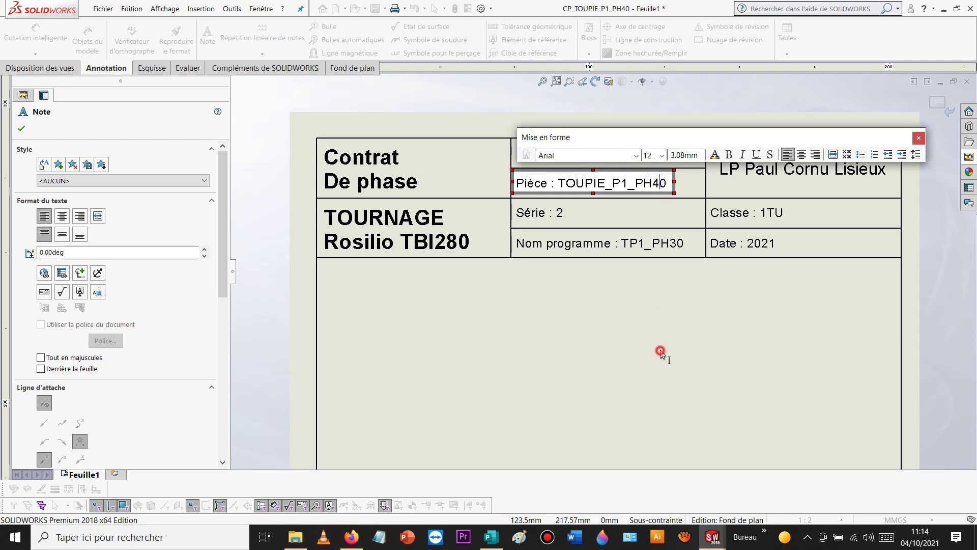
Step: Replace the machine name under TOURNAGE in the title block with PERCEUSE A COLONNE
{"action": "left_click", "coordinate": [411, 234]}
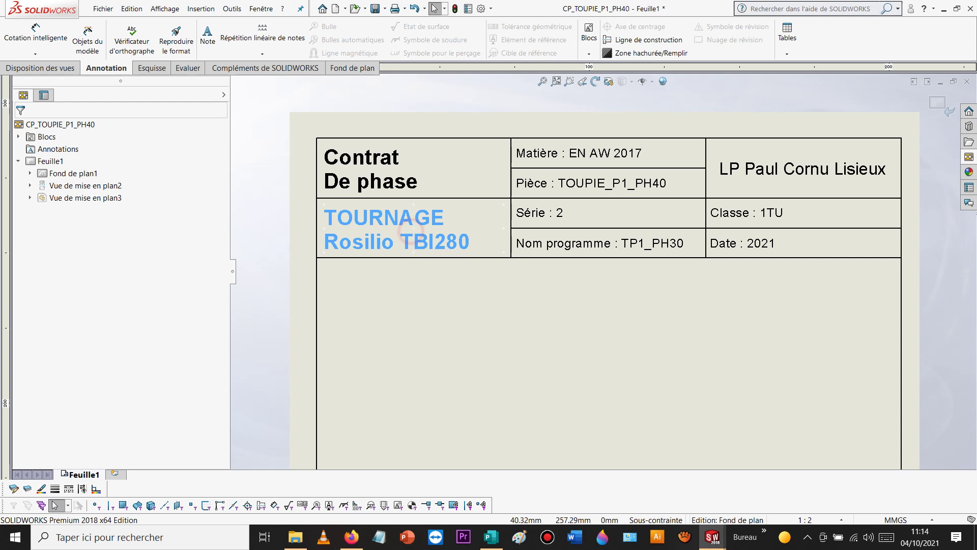
{"action": "double_click", "coordinate": [412, 234]}
{"action": "left_click_drag", "start_coordinate": [480, 244], "coordinate": [322, 250]}
{"action": "type", "text": "PER CEUSE"}
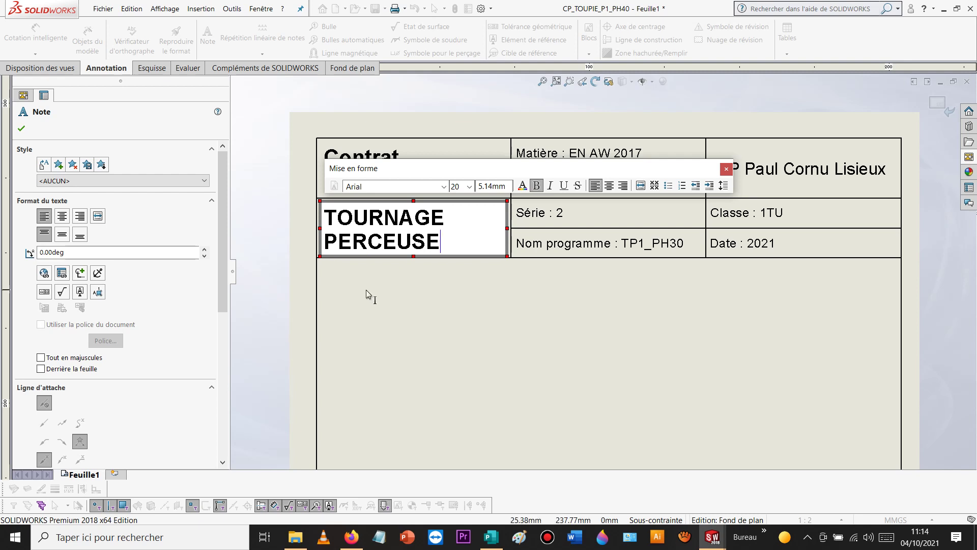
{"action": "type", "text": " A COLONNE"}
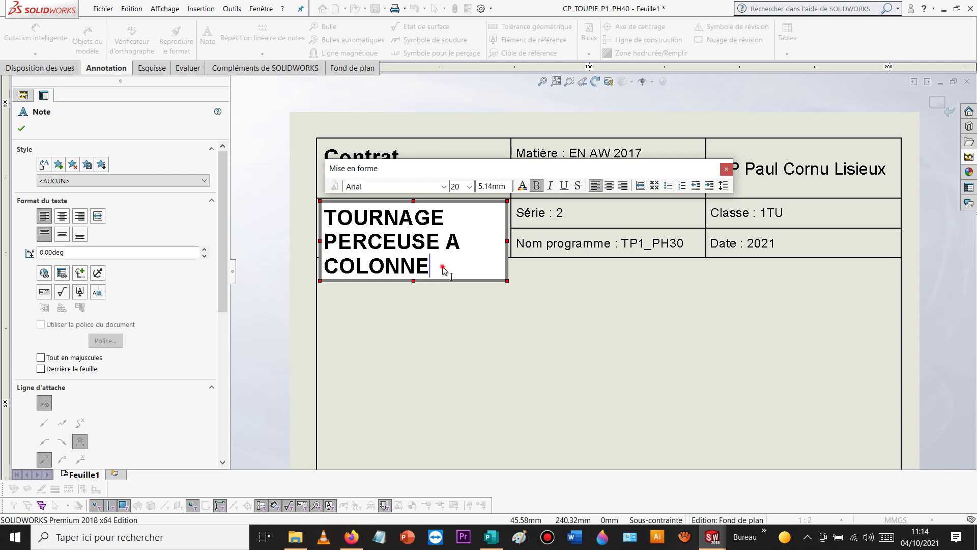
Step: Set the PERCEUSE A COLONNE text to size 14 so it fits on one line
{"action": "left_click_drag", "start_coordinate": [442, 270], "coordinate": [316, 241]}
{"action": "left_click", "coordinate": [469, 187]}
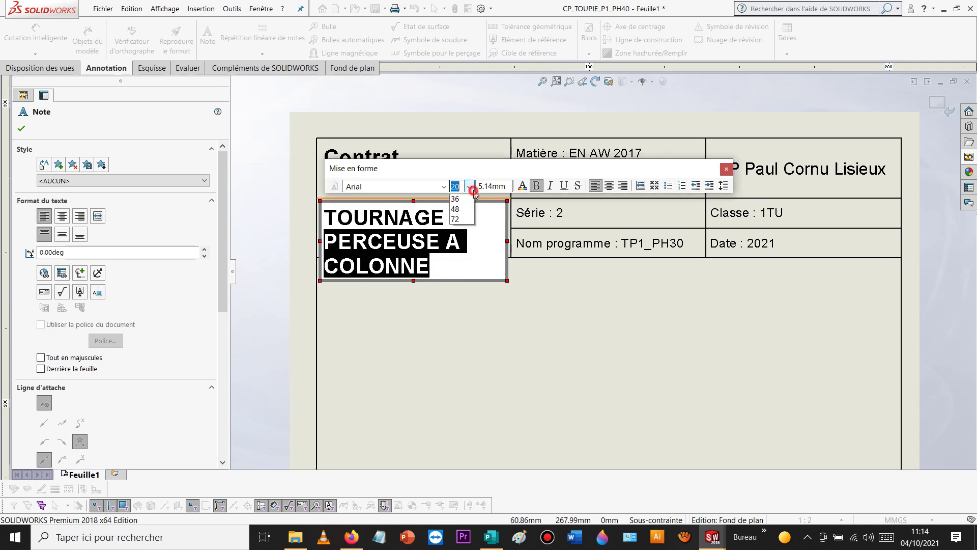
{"action": "left_click", "coordinate": [456, 250]}
{"action": "left_click", "coordinate": [458, 323]}
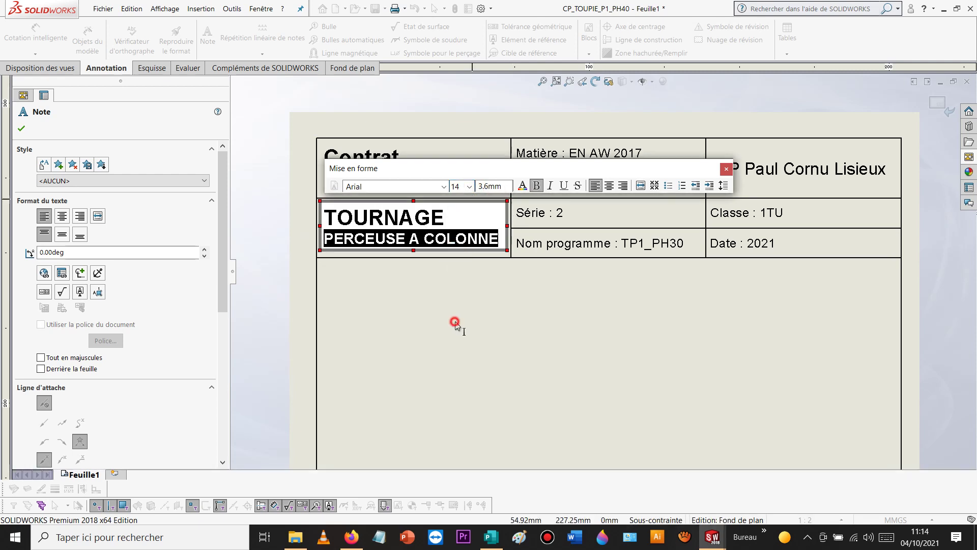
Step: Delete all the notes of the Contour FIN row in the operations table
{"action": "scroll", "coordinate": [689, 331], "scroll_direction": "up", "scroll_amount": 5}
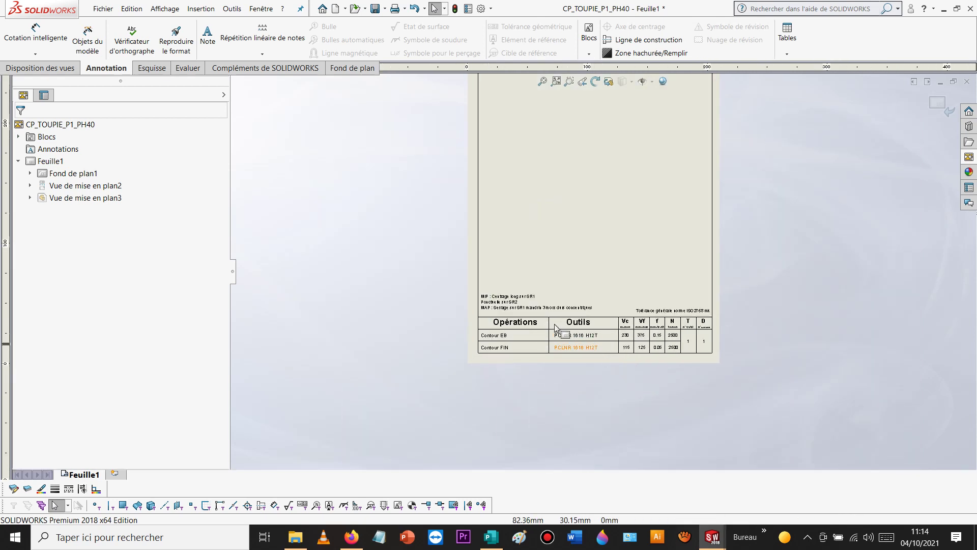
{"action": "scroll", "coordinate": [588, 343], "scroll_direction": "down", "scroll_amount": 5}
{"action": "scroll", "coordinate": [666, 331], "scroll_direction": "up", "scroll_amount": 3}
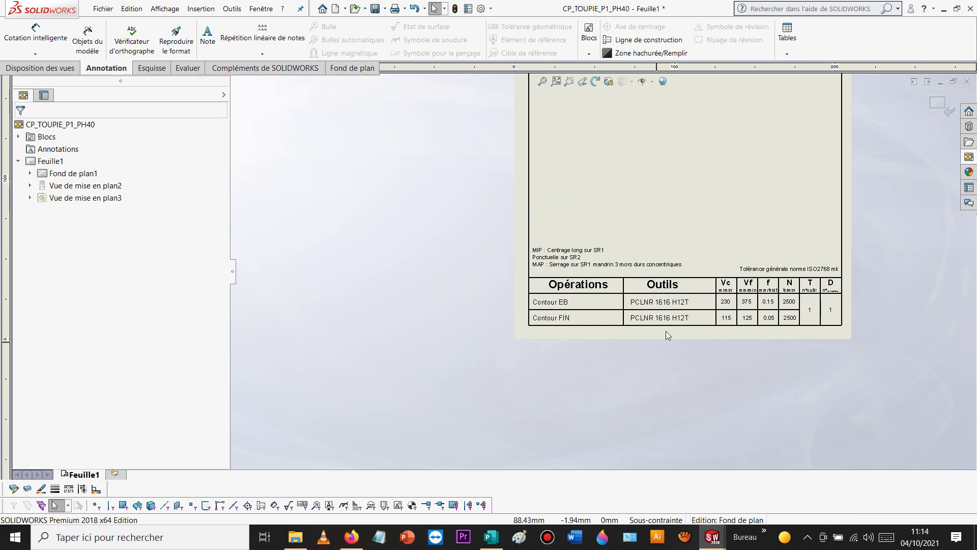
{"action": "scroll", "coordinate": [666, 331], "scroll_direction": "down", "scroll_amount": 2}
{"action": "left_click_drag", "start_coordinate": [357, 302], "coordinate": [914, 323]}
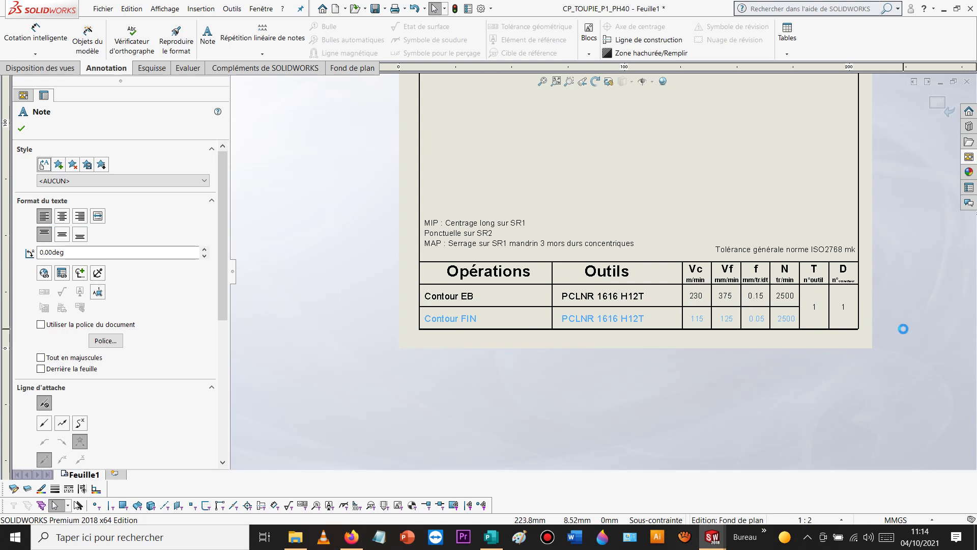
{"action": "key", "text": "Delete"}
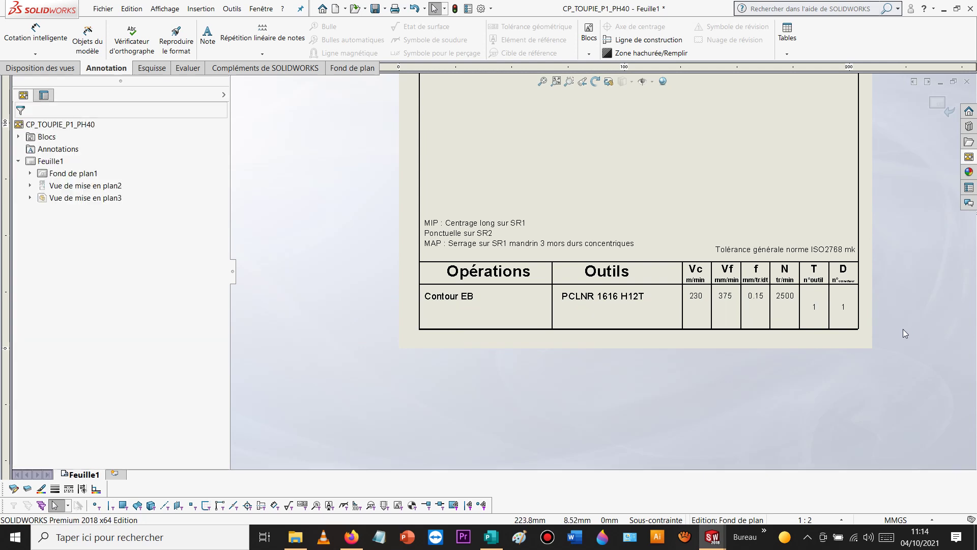
Step: Move the tool and corrector numbers in the T and D columns up level with the Contour EB row
{"action": "left_click", "coordinate": [815, 307]}
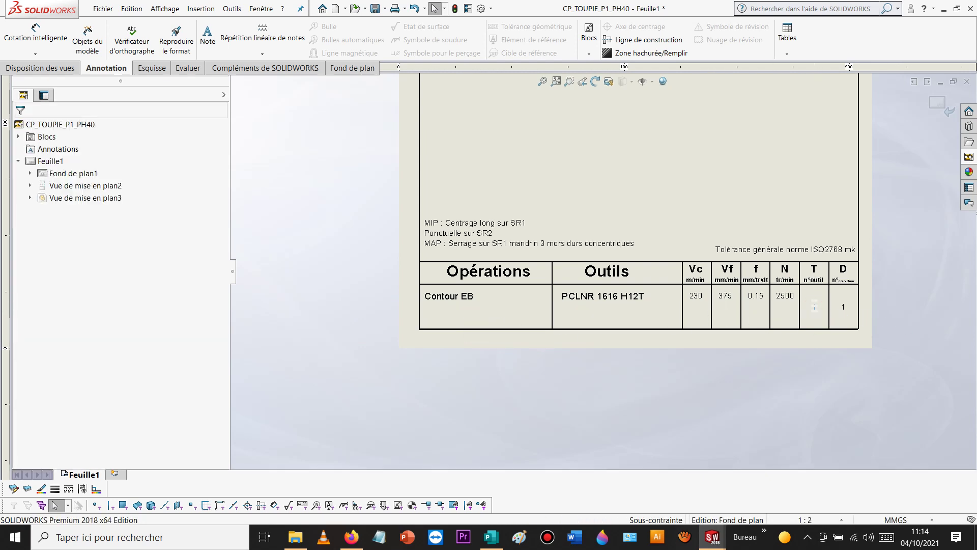
{"action": "left_click", "coordinate": [845, 306]}
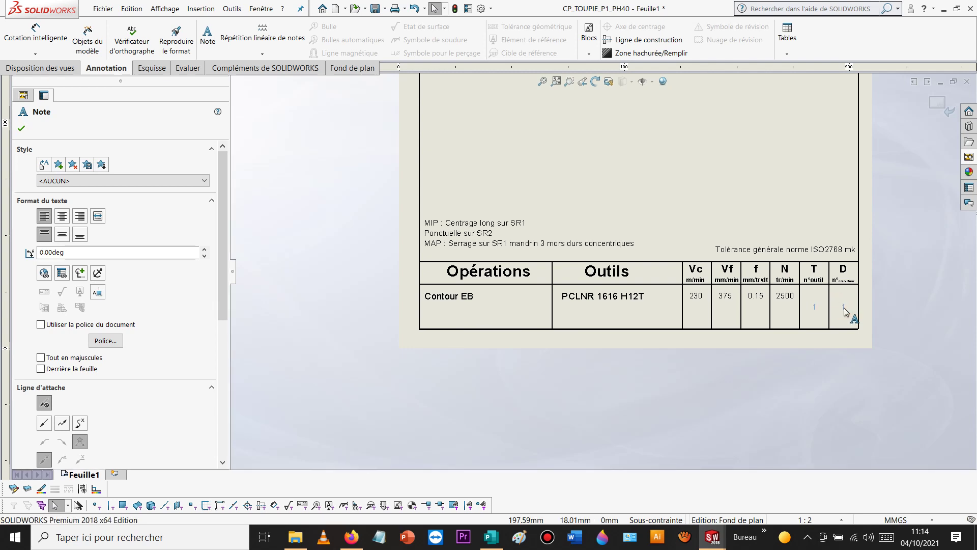
{"action": "scroll", "coordinate": [839, 307], "scroll_direction": "down", "scroll_amount": 4}
{"action": "scroll", "coordinate": [610, 316], "scroll_direction": "down", "scroll_amount": 3}
{"action": "left_click_drag", "start_coordinate": [651, 245], "coordinate": [647, 189]}
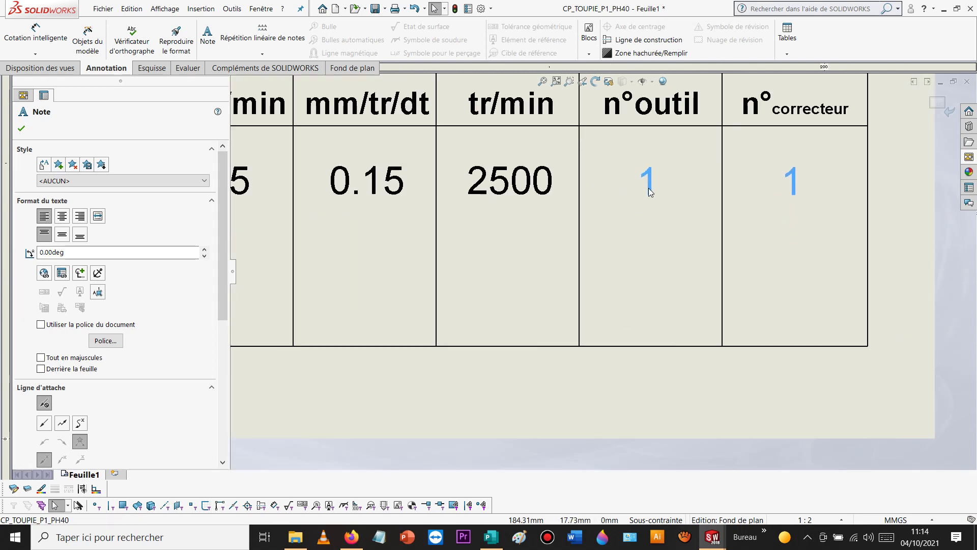
{"action": "left_click", "coordinate": [731, 397]}
{"action": "scroll", "coordinate": [732, 397], "scroll_direction": "up", "scroll_amount": 5}
{"action": "scroll", "coordinate": [732, 397], "scroll_direction": "up", "scroll_amount": 4}
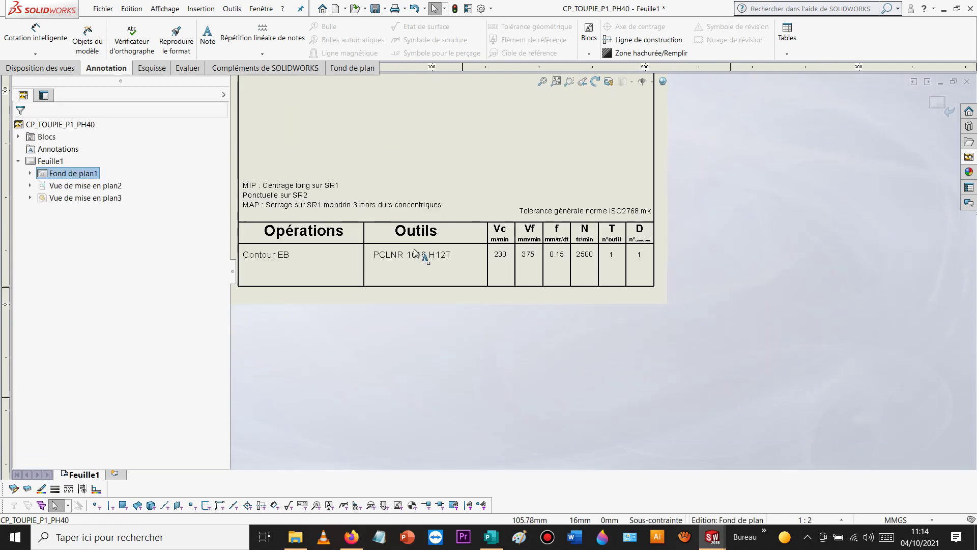
Step: Replace the two-line MIP description in the positioning note with "Montage d'usinage"
{"action": "mouse_move", "coordinate": [359, 177]}
{"action": "left_mouse_down"}
{"action": "mouse_move", "coordinate": [538, 248]}
{"action": "mouse_move", "coordinate": [686, 279]}
{"action": "left_mouse_up"}
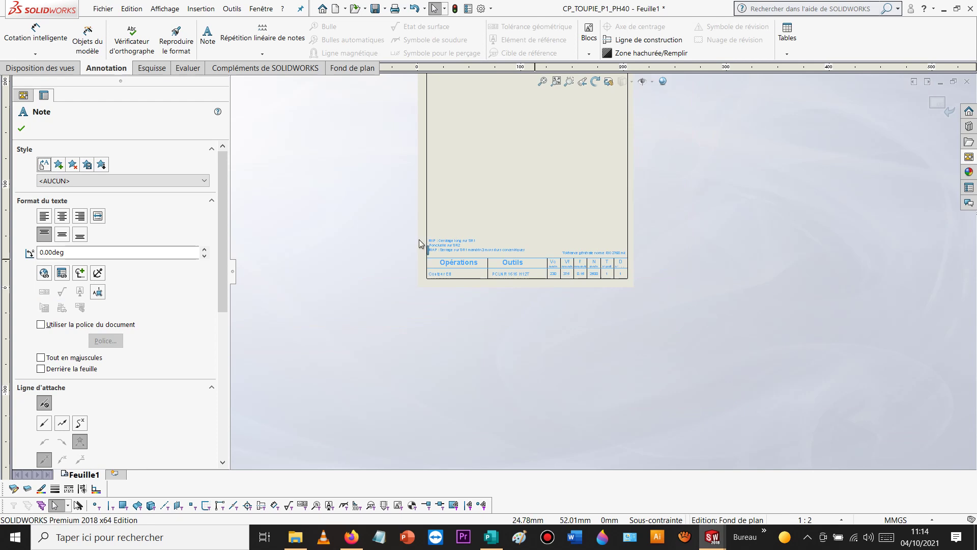
{"action": "left_click", "coordinate": [372, 244]}
{"action": "scroll", "coordinate": [488, 249], "scroll_direction": "down", "scroll_amount": 5}
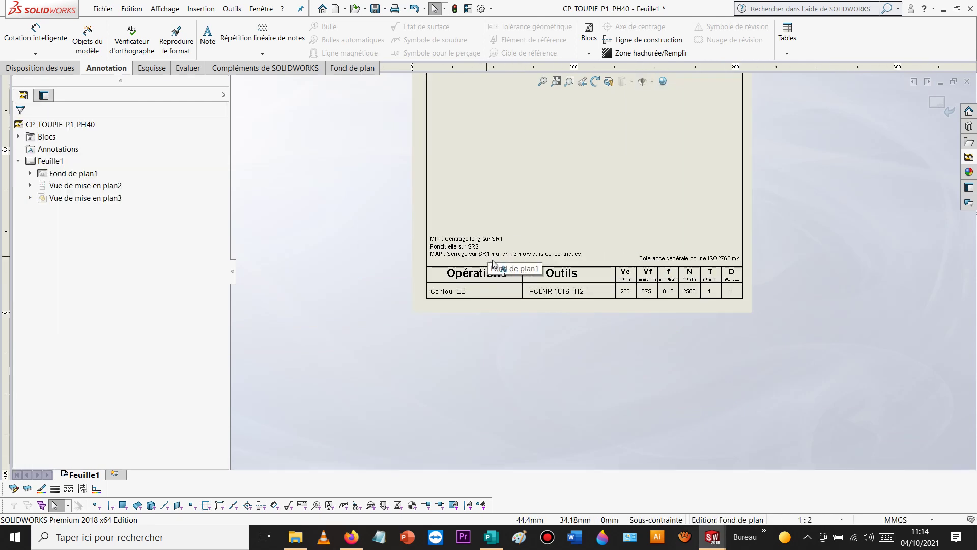
{"action": "left_click", "coordinate": [491, 225]}
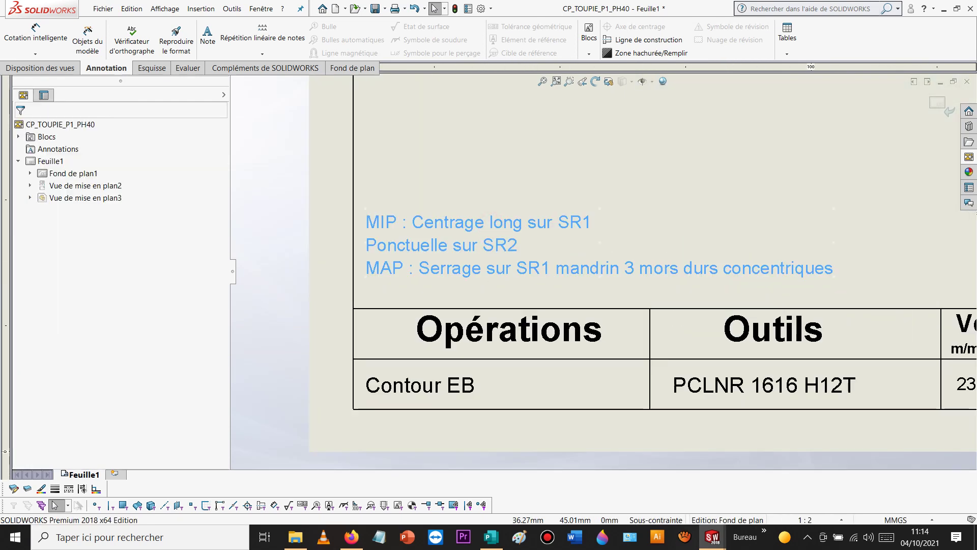
{"action": "double_click", "coordinate": [492, 226]}
{"action": "left_click_drag", "start_coordinate": [522, 248], "coordinate": [417, 229]}
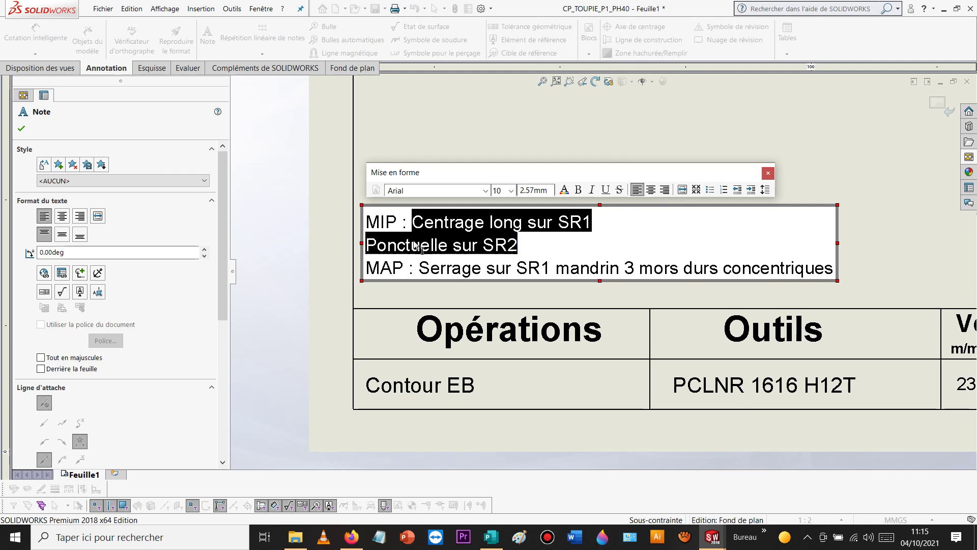
{"action": "type", "text": "M"}
{"action": "key", "text": "BackSpace"}
{"action": "key", "text": "BackSpace"}
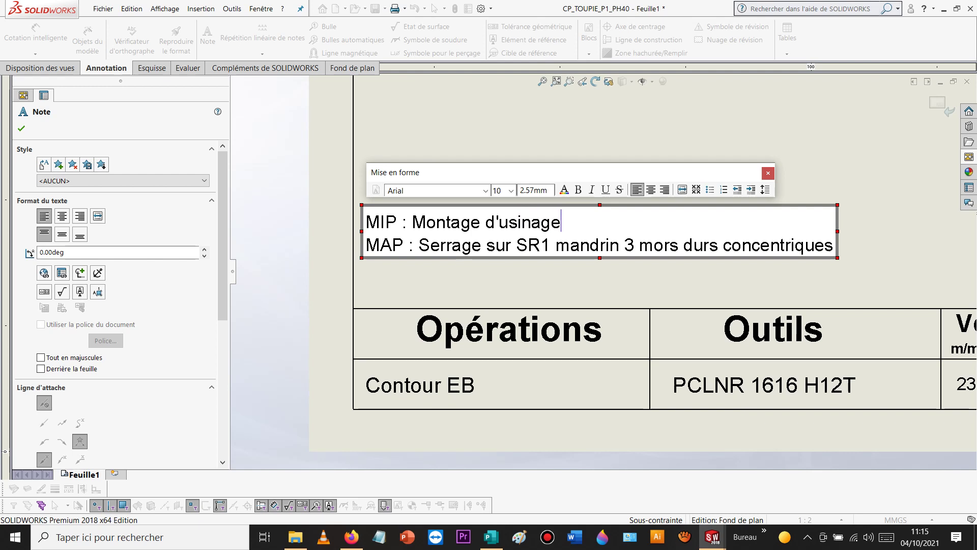
Step: Set the MAP description to "Montage d'usinage" and move the note down to just above the operations table
{"action": "left_click_drag", "start_coordinate": [834, 250], "coordinate": [423, 253]}
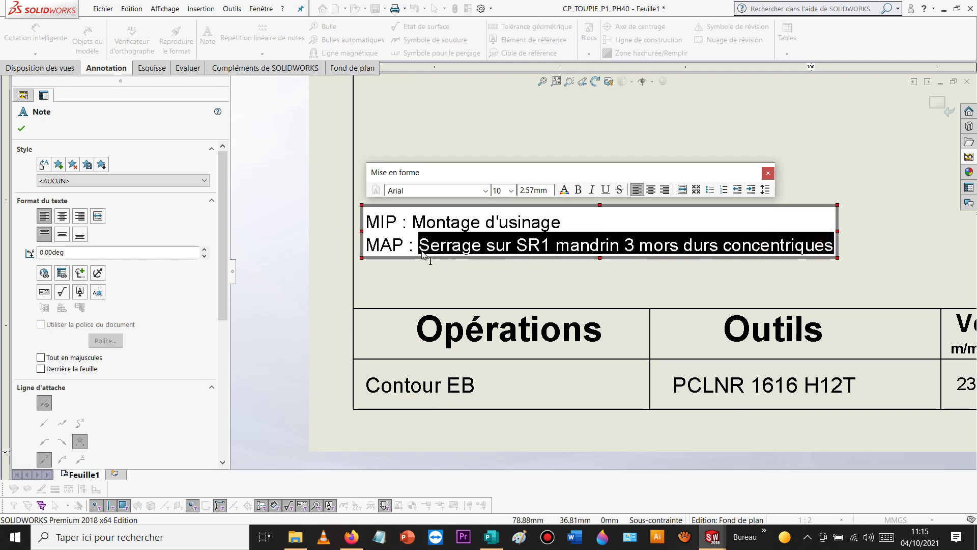
{"action": "type", "text": "MAP : Montage d'usinage"}
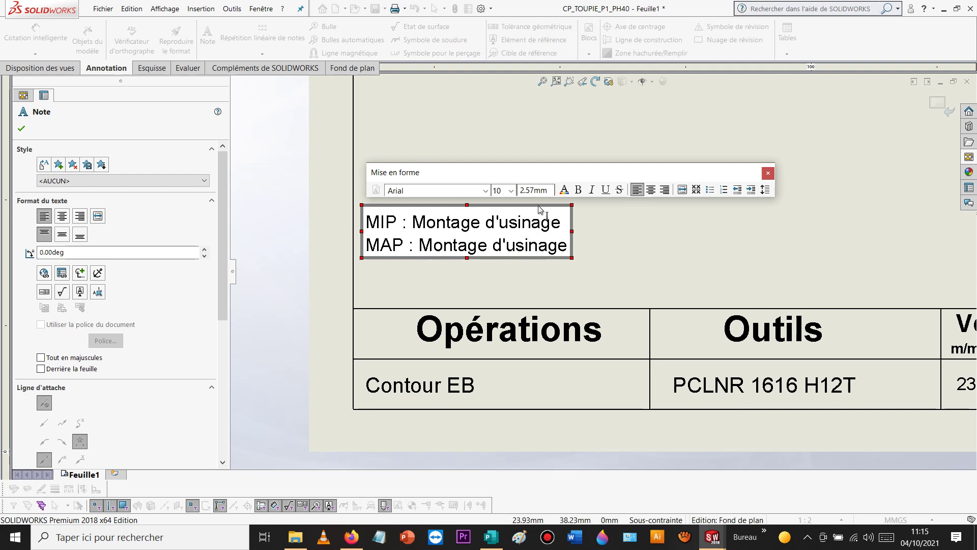
{"action": "left_click", "coordinate": [683, 106]}
{"action": "left_click_drag", "start_coordinate": [486, 245], "coordinate": [477, 274]}
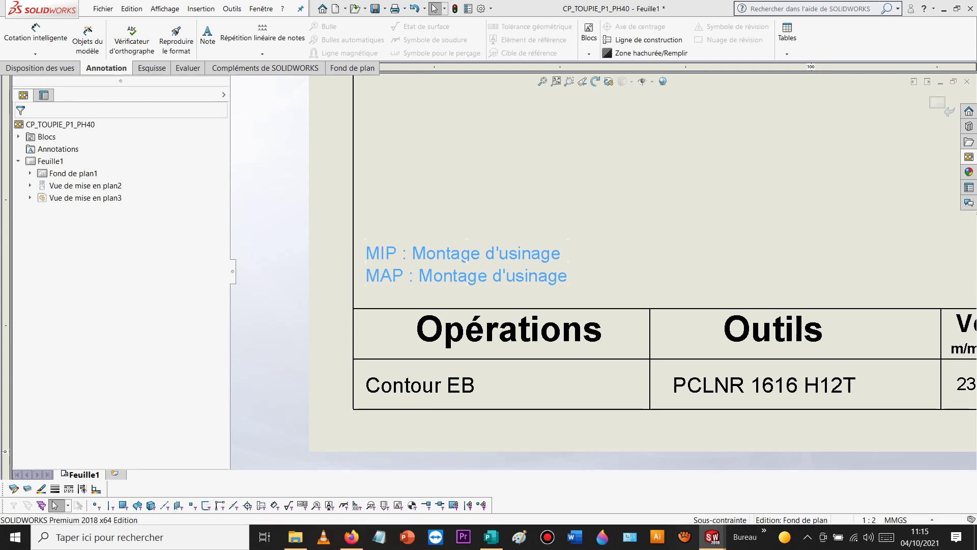
{"action": "left_click", "coordinate": [299, 221]}
Step: Return to the sheet and delete the clamping symbol above the shaft and the dimensioned front view of the part
{"action": "scroll", "coordinate": [716, 188], "scroll_direction": "up", "scroll_amount": 7}
{"action": "scroll", "coordinate": [717, 187], "scroll_direction": "down", "scroll_amount": 2}
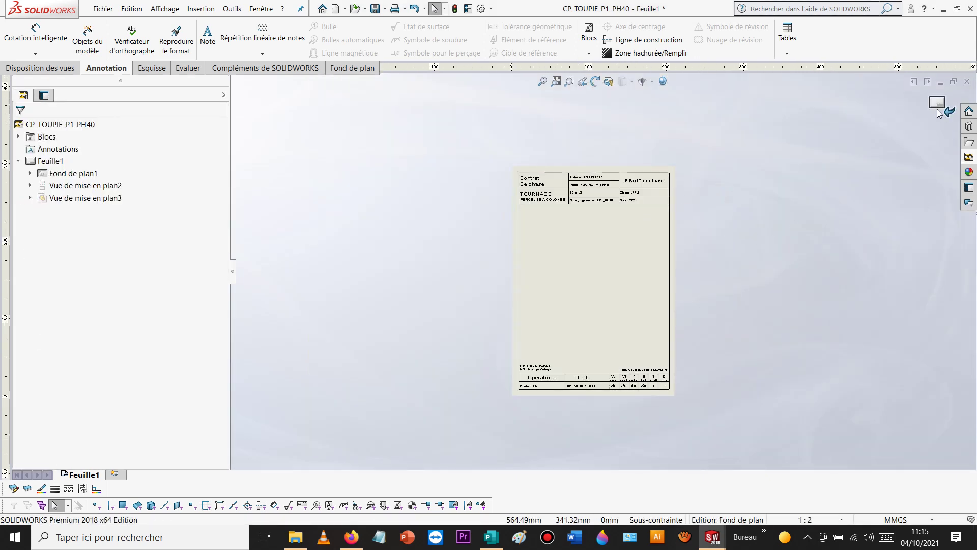
{"action": "scroll", "coordinate": [595, 330], "scroll_direction": "down", "scroll_amount": 5}
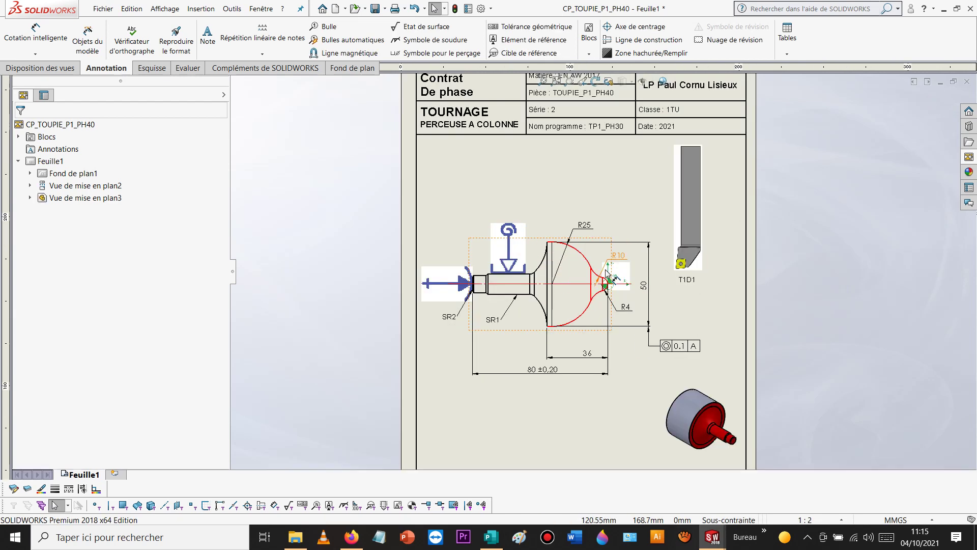
{"action": "left_click", "coordinate": [597, 333]}
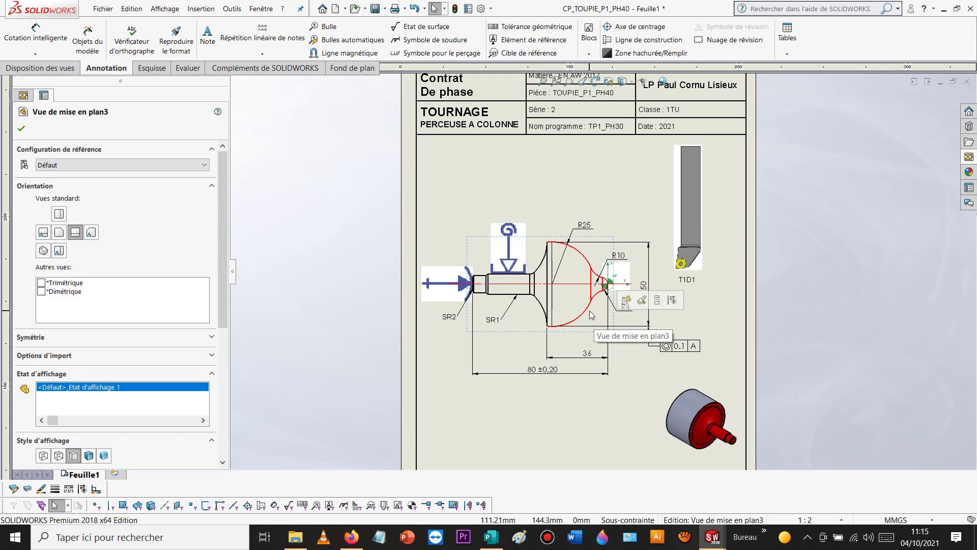
{"action": "left_click", "coordinate": [512, 232]}
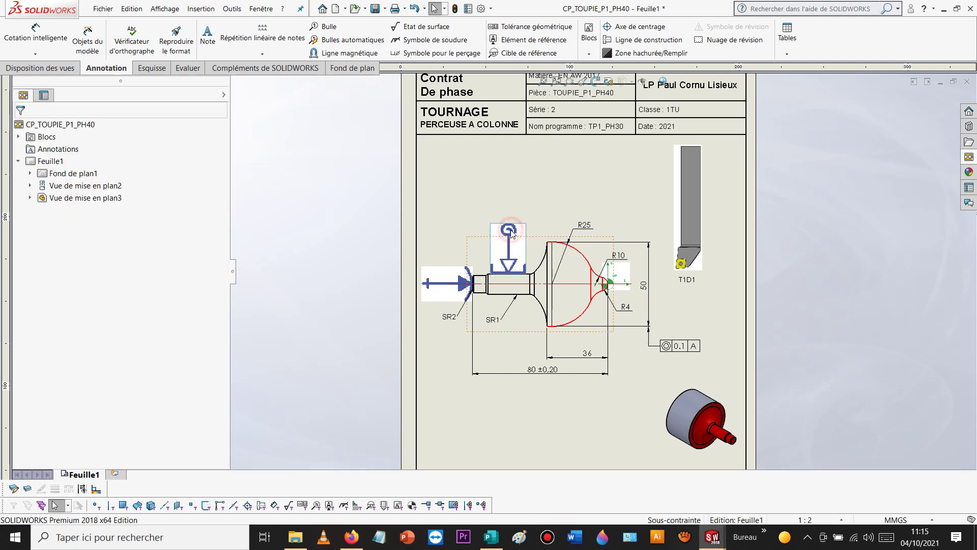
{"action": "key", "text": "Delete"}
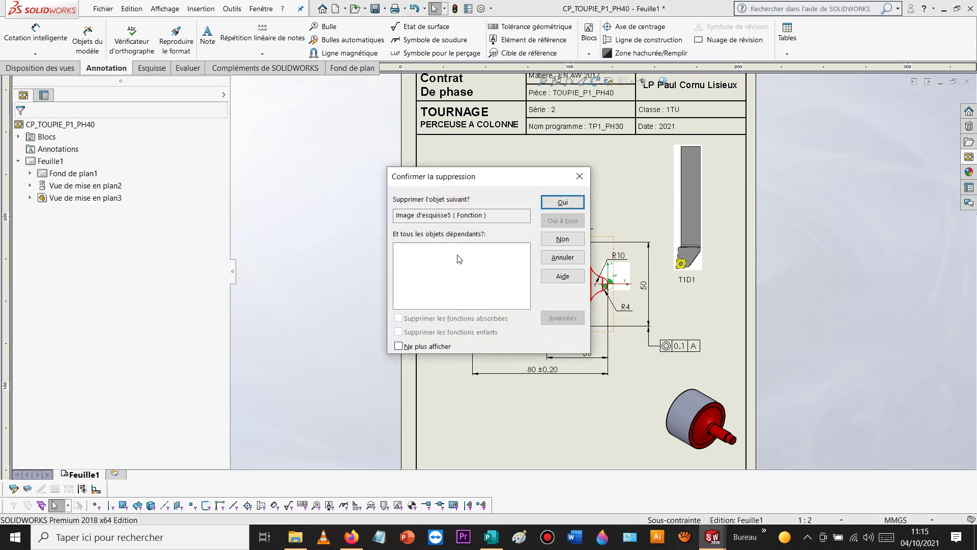
{"action": "left_click", "coordinate": [574, 207]}
{"action": "left_click", "coordinate": [517, 334]}
{"action": "key", "text": "Delete"}
{"action": "key", "text": "Return"}
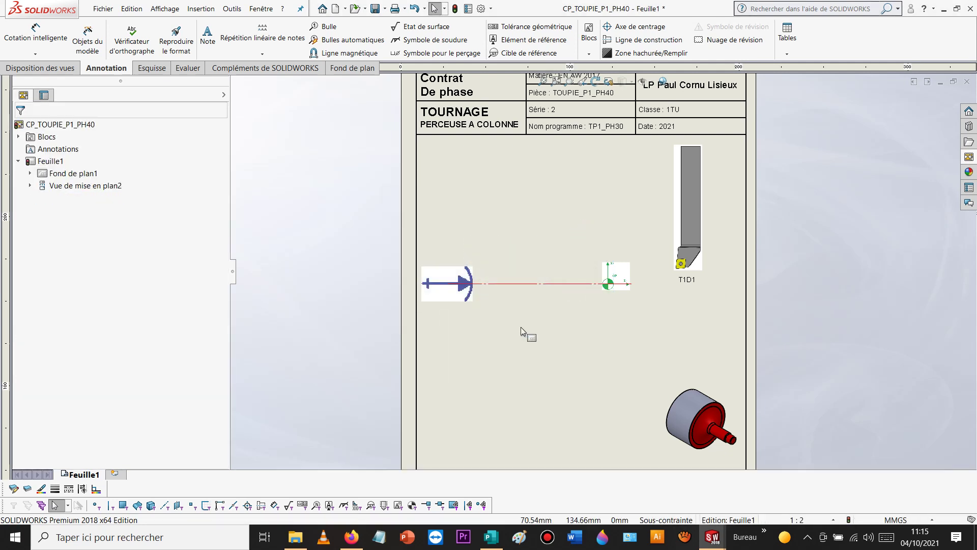
Step: Delete the leftover centreline, origin symbol, turning tool picture and blue arrow locating symbol from the sheet
{"action": "left_click_drag", "start_coordinate": [339, 211], "coordinate": [653, 302]}
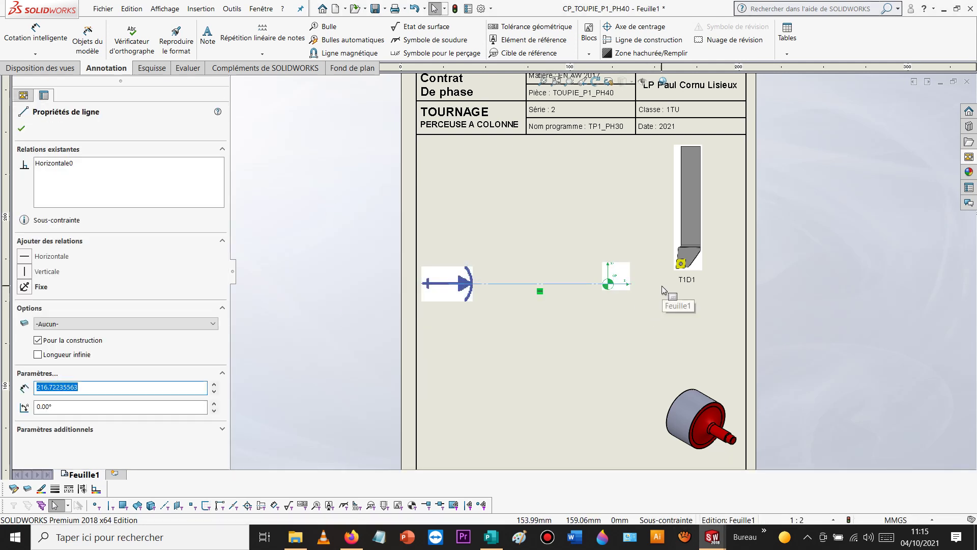
{"action": "key", "text": "Delete"}
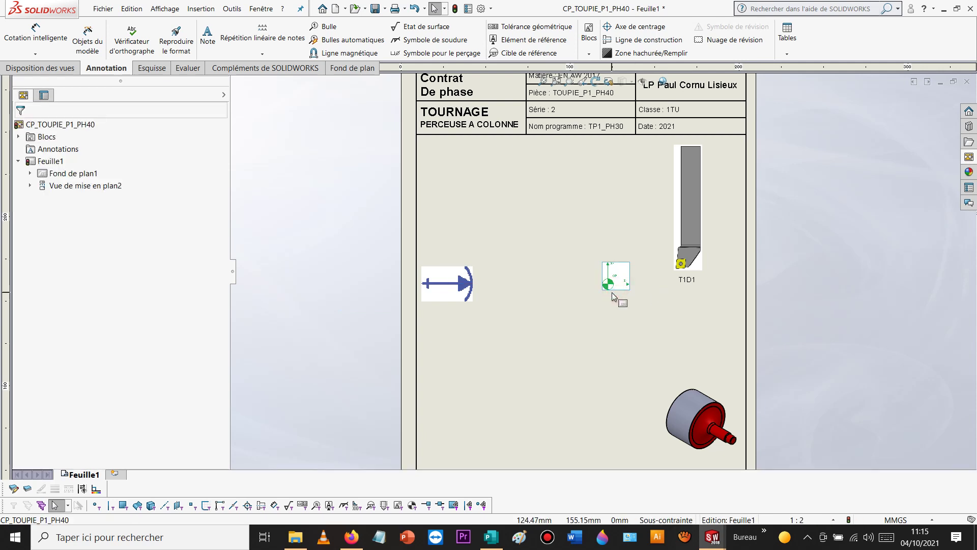
{"action": "key", "text": "Delete"}
{"action": "key", "text": "Return"}
{"action": "key", "text": "Delete"}
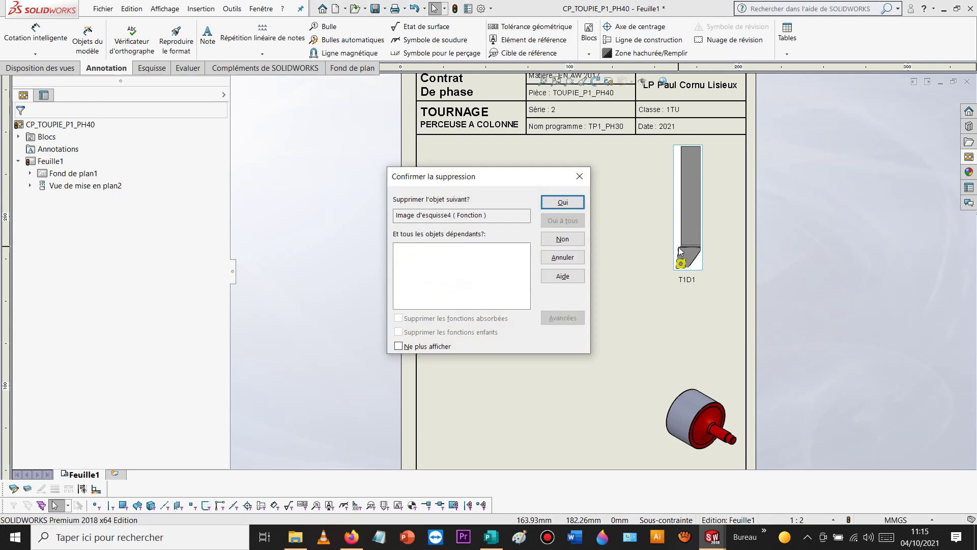
{"action": "key", "text": "Return"}
{"action": "left_click", "coordinate": [435, 291]}
{"action": "key", "text": "Delete"}
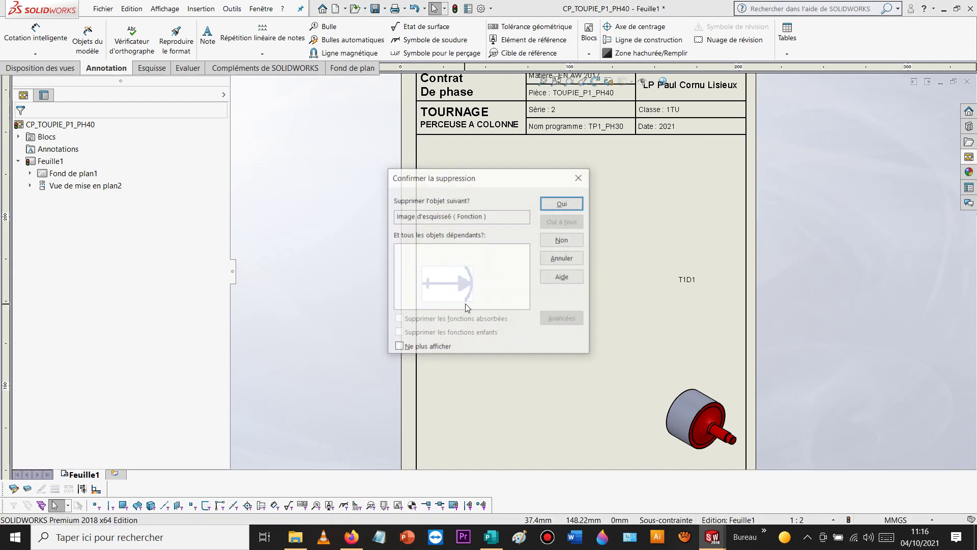
{"action": "key", "text": "Return"}
Step: Delete the shaded isometric view from the phase 40 sheet
{"action": "left_click", "coordinate": [704, 374]}
{"action": "key", "text": "Delete"}
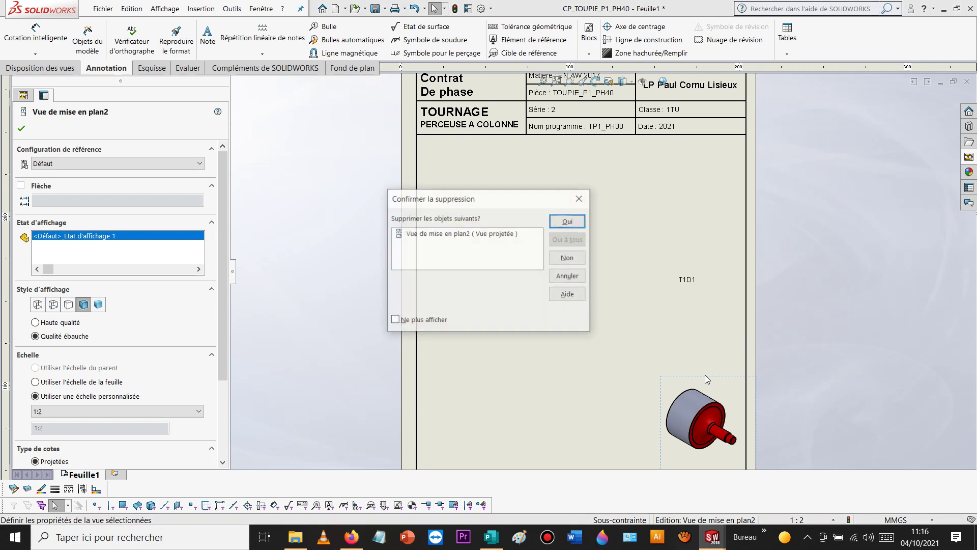
{"action": "key", "text": "Return"}
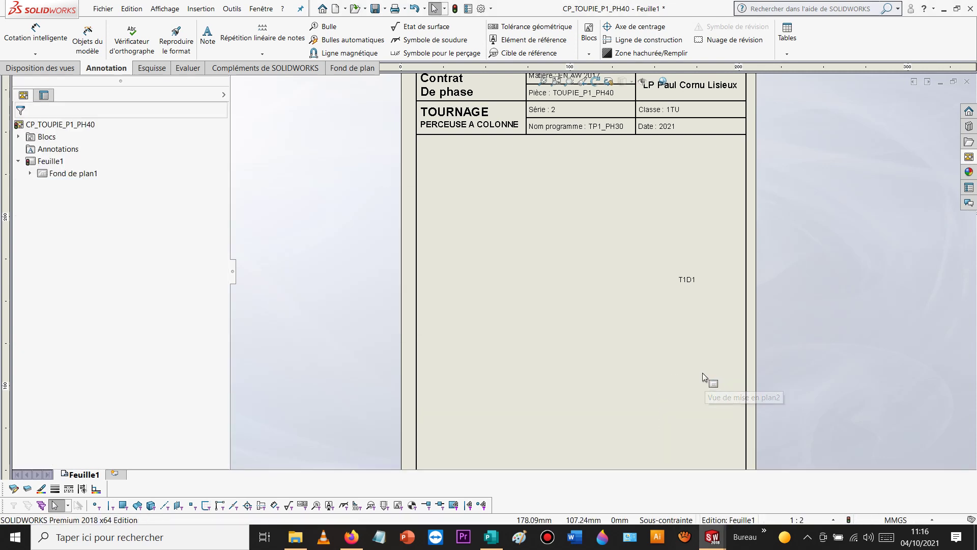
Step: Switch to the CP_TOUPIE_P1_PH30 drawing and delete its shaded isometric view
{"action": "left_click", "coordinate": [261, 9]}
{"action": "left_click", "coordinate": [307, 133]}
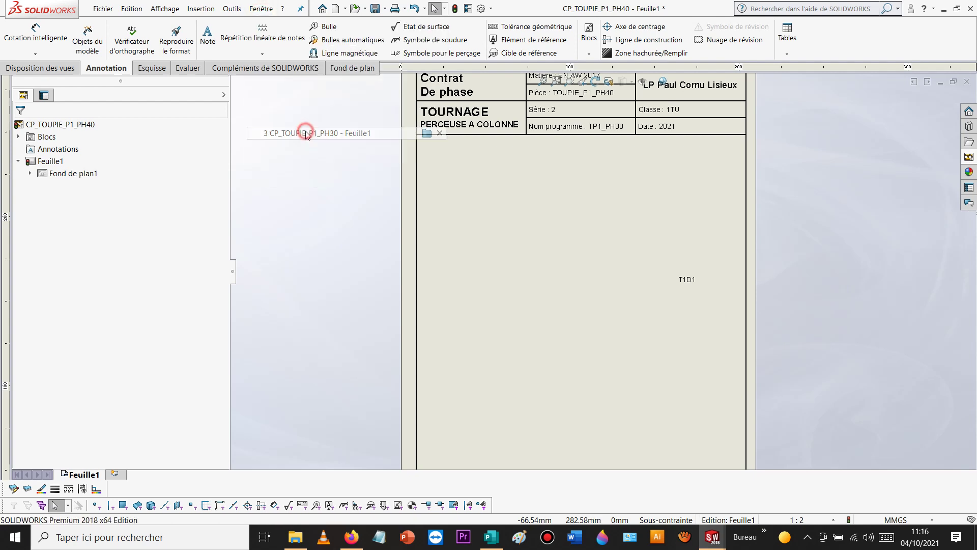
{"action": "scroll", "coordinate": [662, 364], "scroll_direction": "down", "scroll_amount": 3}
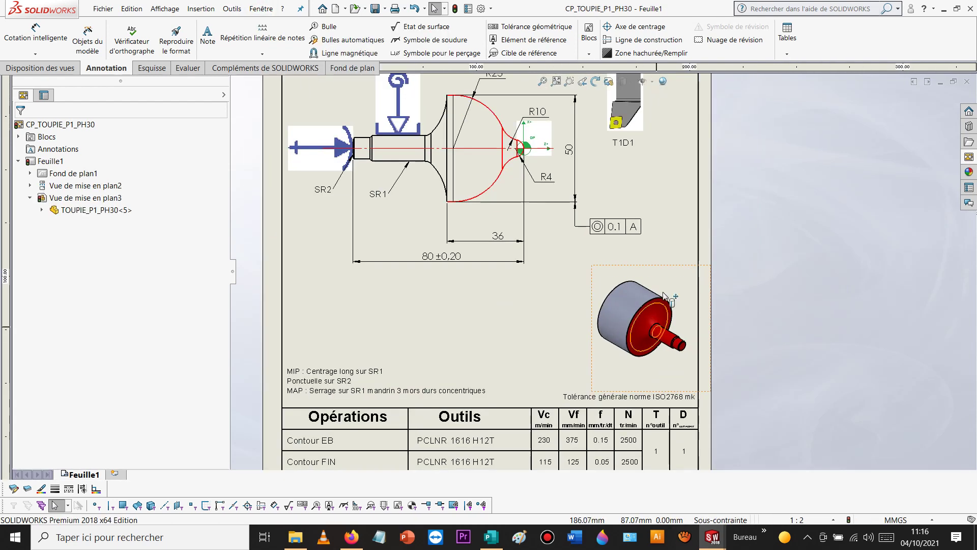
{"action": "left_click", "coordinate": [670, 269]}
{"action": "key", "text": "Delete"}
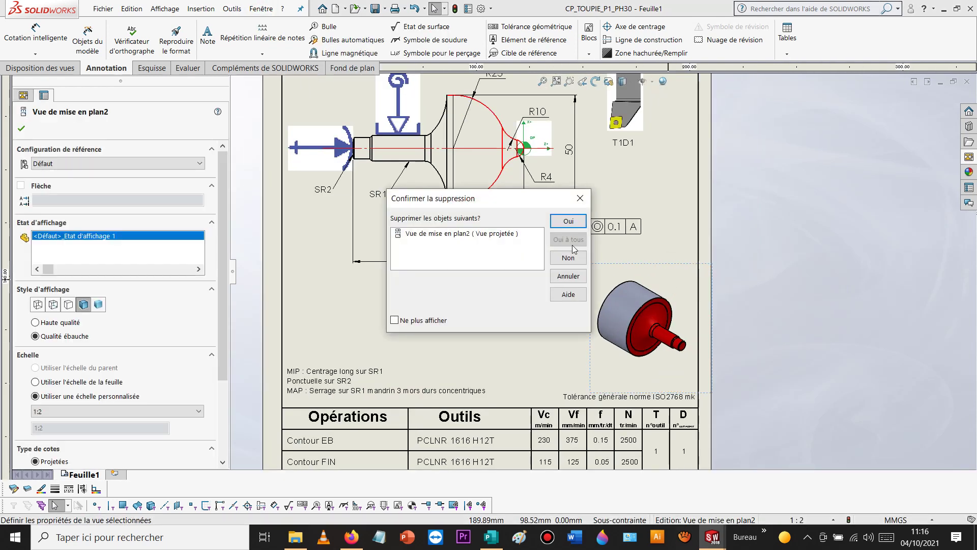
{"action": "left_click", "coordinate": [569, 221]}
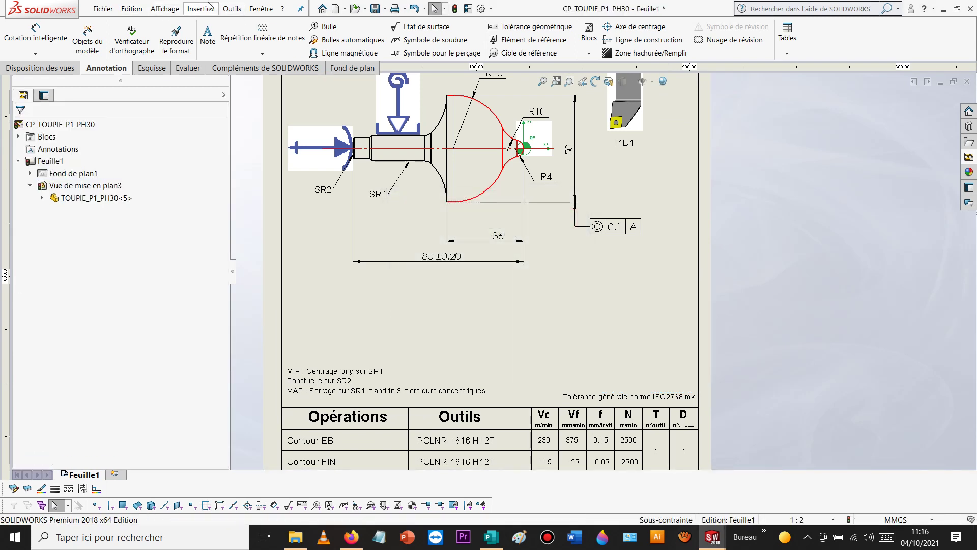
Step: Start inserting a picture into the CP_TOUPIE_P1_PH30 drawing
{"action": "left_click", "coordinate": [202, 11]}
{"action": "left_click", "coordinate": [219, 127]}
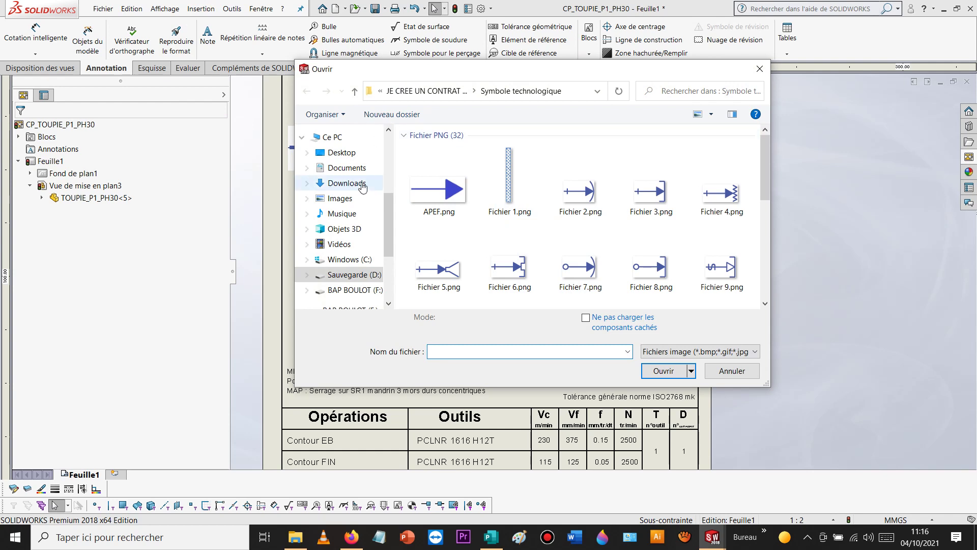
{"action": "left_click", "coordinate": [346, 276]}
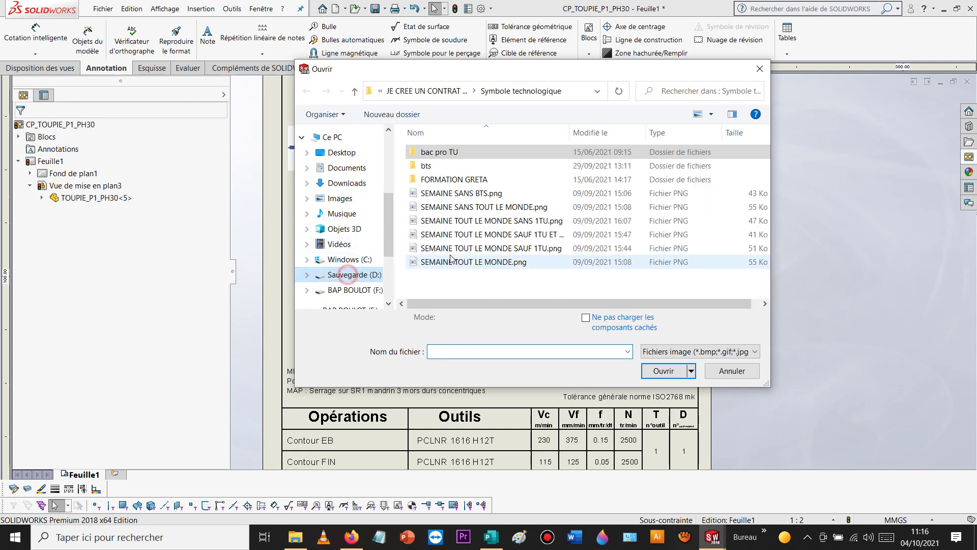
{"action": "double_click", "coordinate": [432, 152]}
{"action": "double_click", "coordinate": [431, 165]}
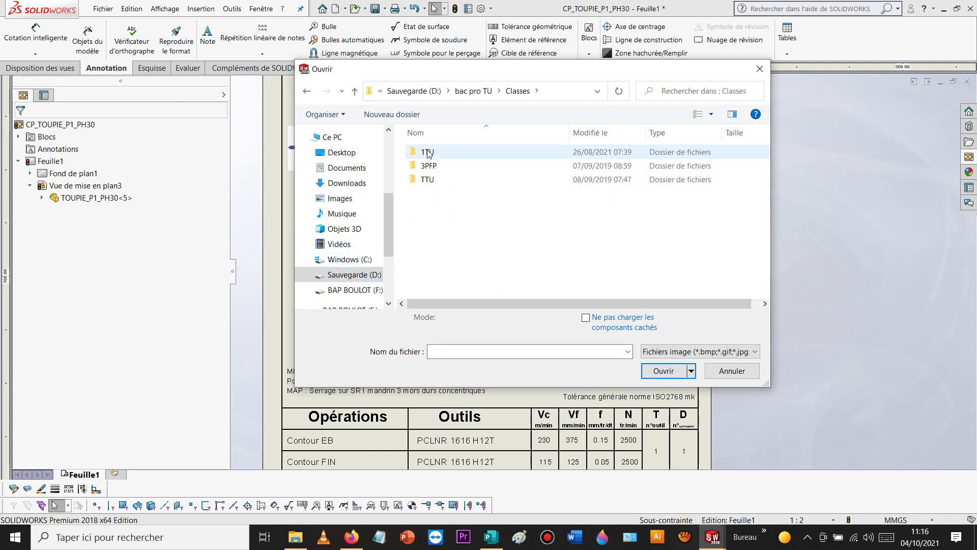
{"action": "double_click", "coordinate": [433, 152]}
{"action": "double_click", "coordinate": [436, 180]}
{"action": "scroll", "coordinate": [525, 280], "scroll_direction": "down", "scroll_amount": 1}
{"action": "double_click", "coordinate": [525, 281]}
{"action": "double_click", "coordinate": [432, 192]}
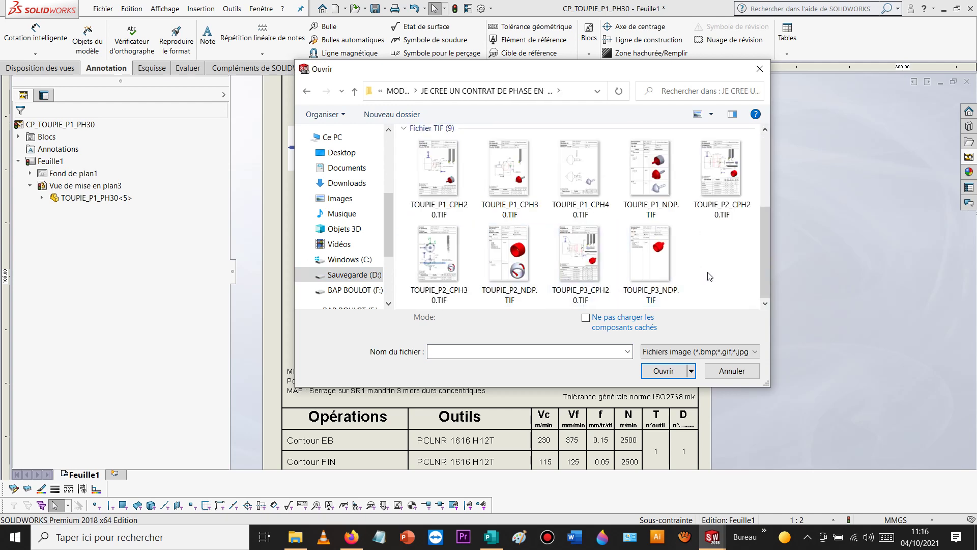
{"action": "left_click_drag", "start_coordinate": [763, 270], "coordinate": [775, 197]}
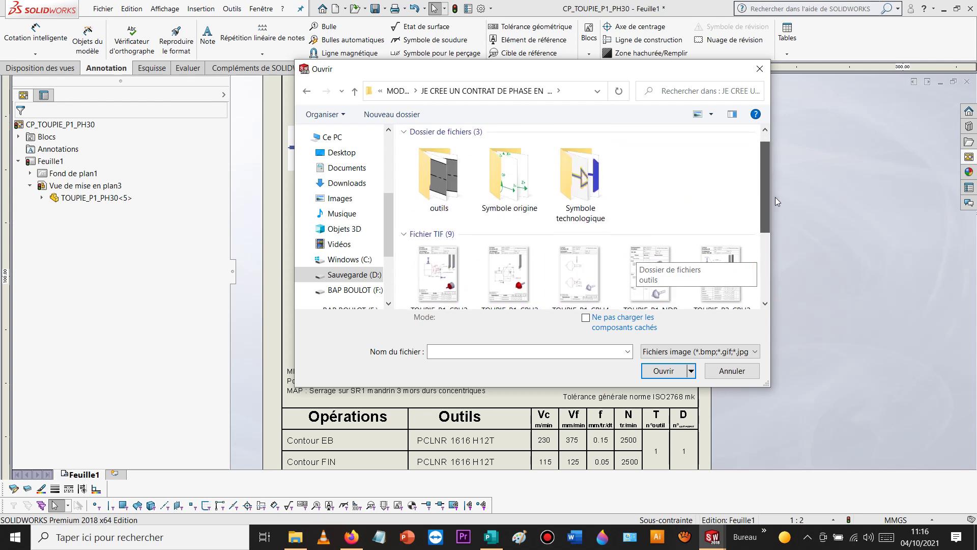
Step: Insert TOUPIE_P1_PH30.jpg from the Desktop, about 105 mm wide, and place it above the general tolerance note
{"action": "left_click", "coordinate": [333, 155]}
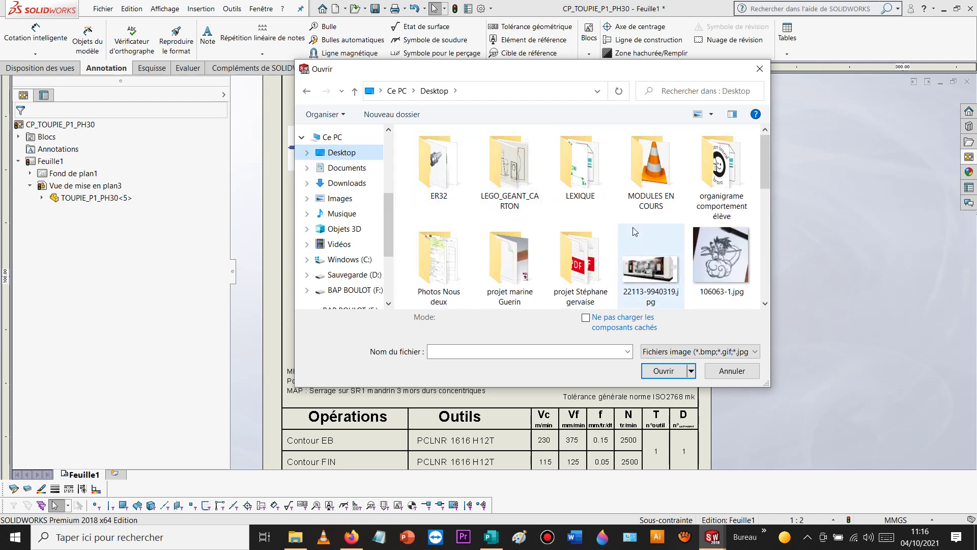
{"action": "scroll", "coordinate": [626, 229], "scroll_direction": "down", "scroll_amount": 5}
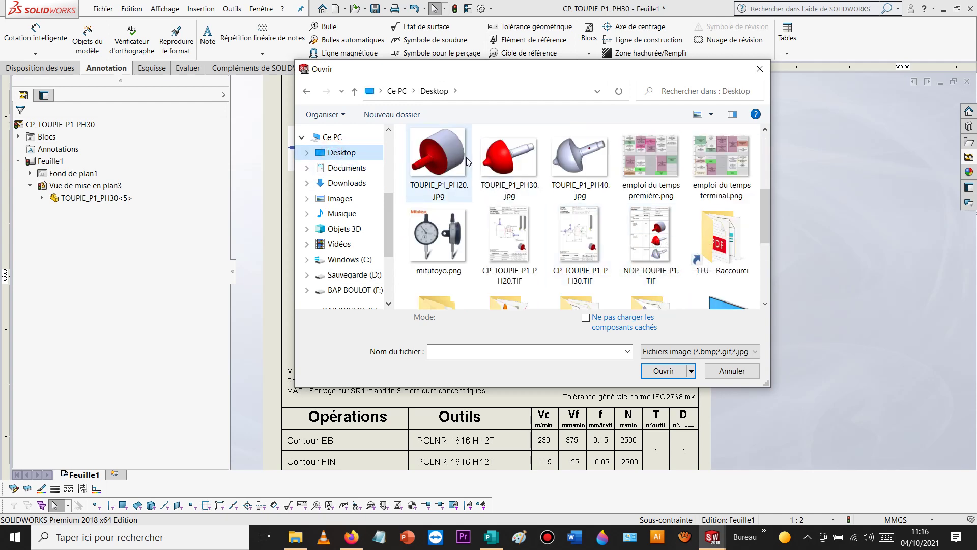
{"action": "double_click", "coordinate": [516, 158]}
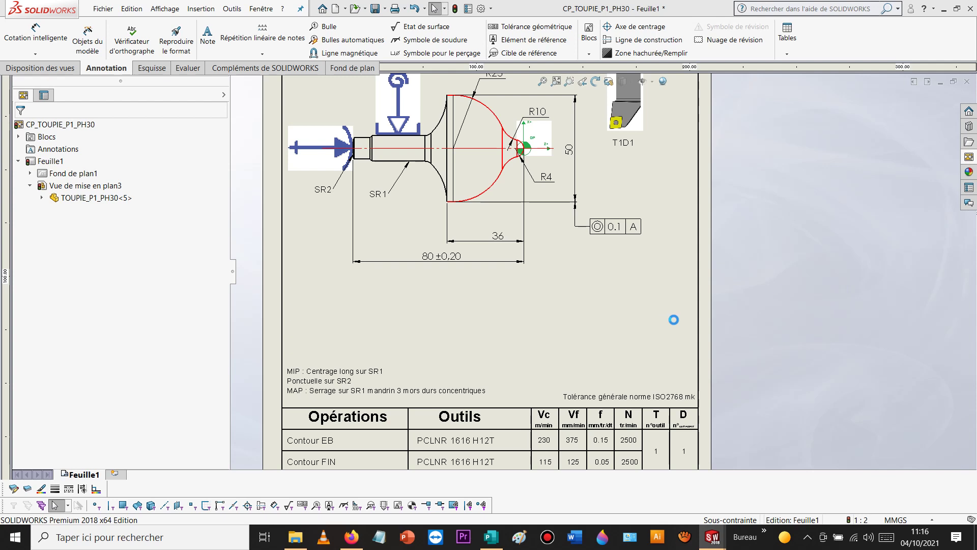
{"action": "left_click_drag", "start_coordinate": [374, 443], "coordinate": [619, 348]}
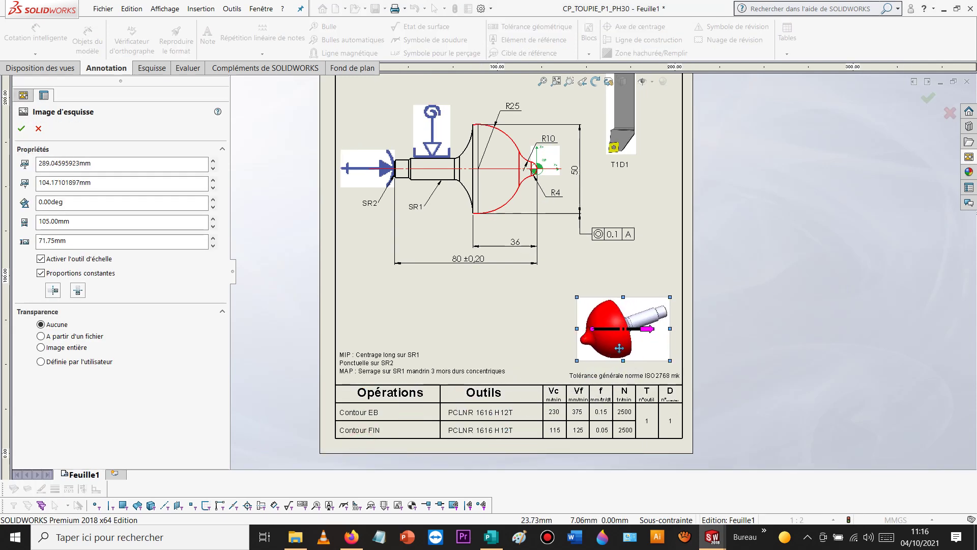
{"action": "left_click", "coordinate": [925, 98]}
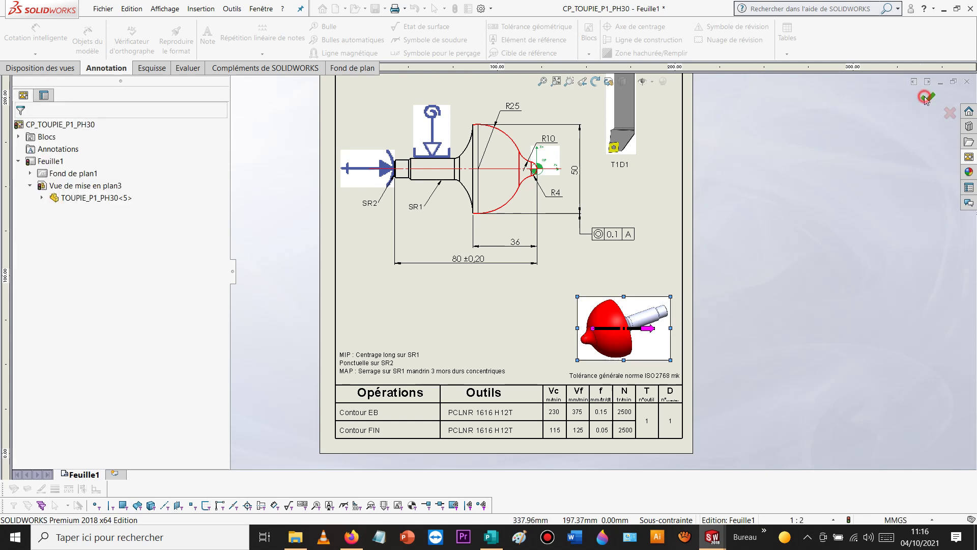
Step: Export the CP_TOUPIE_P1_PH30 drawing as a TIF image on the Desktop, replacing the existing CP_TOUPIE_P1_PH30.TIF
{"action": "key", "text": "ctrl+p"}
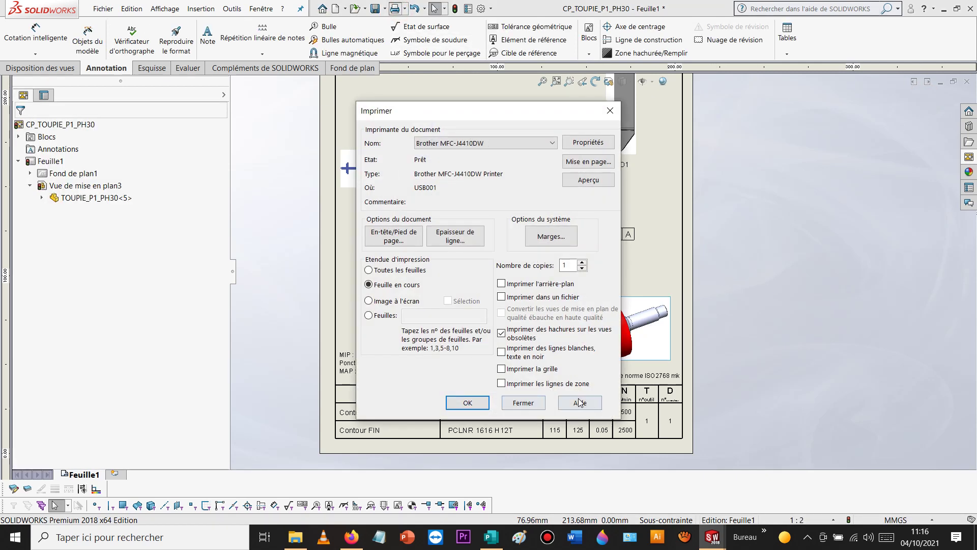
{"action": "left_click", "coordinate": [523, 402]}
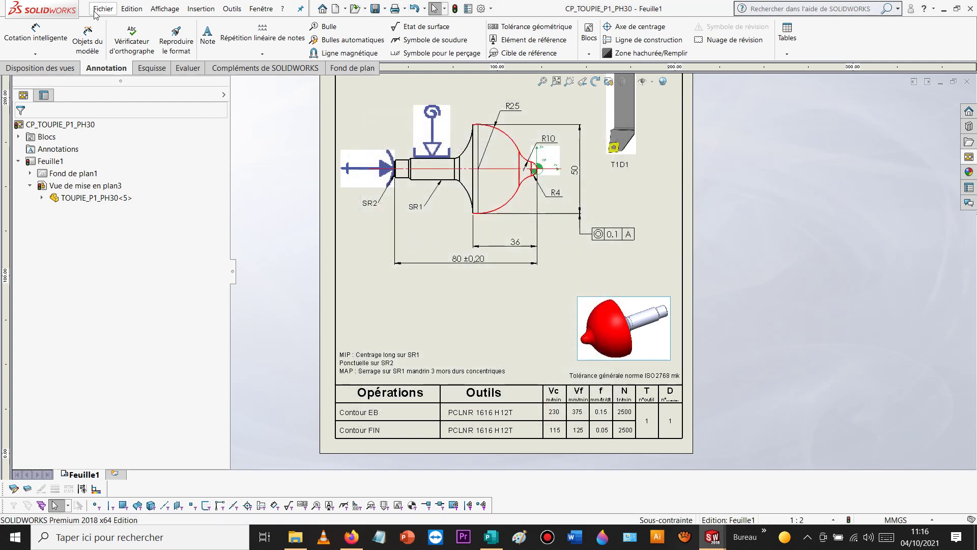
{"action": "left_click", "coordinate": [101, 13]}
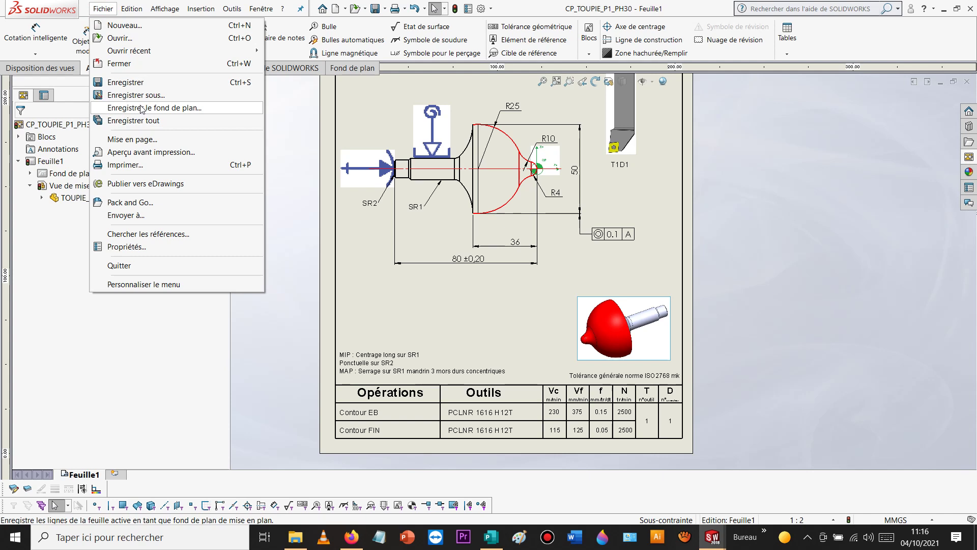
{"action": "left_click", "coordinate": [136, 95]}
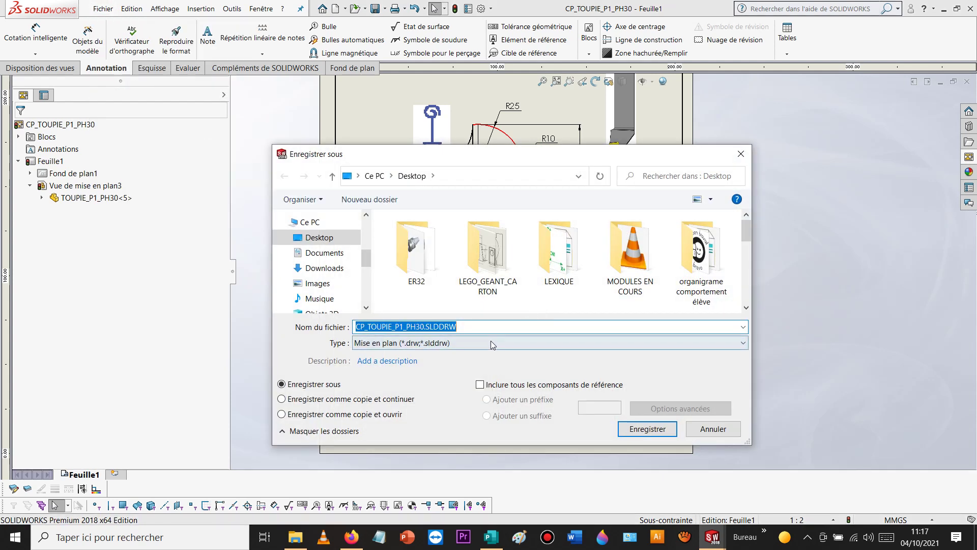
{"action": "left_click", "coordinate": [492, 344]}
{"action": "left_click", "coordinate": [378, 467]}
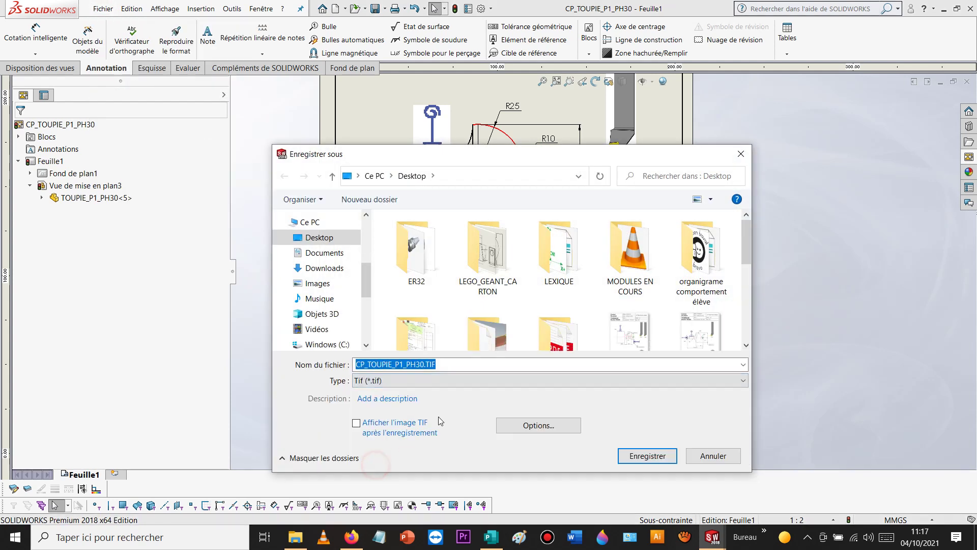
{"action": "scroll", "coordinate": [516, 307], "scroll_direction": "down", "scroll_amount": 3}
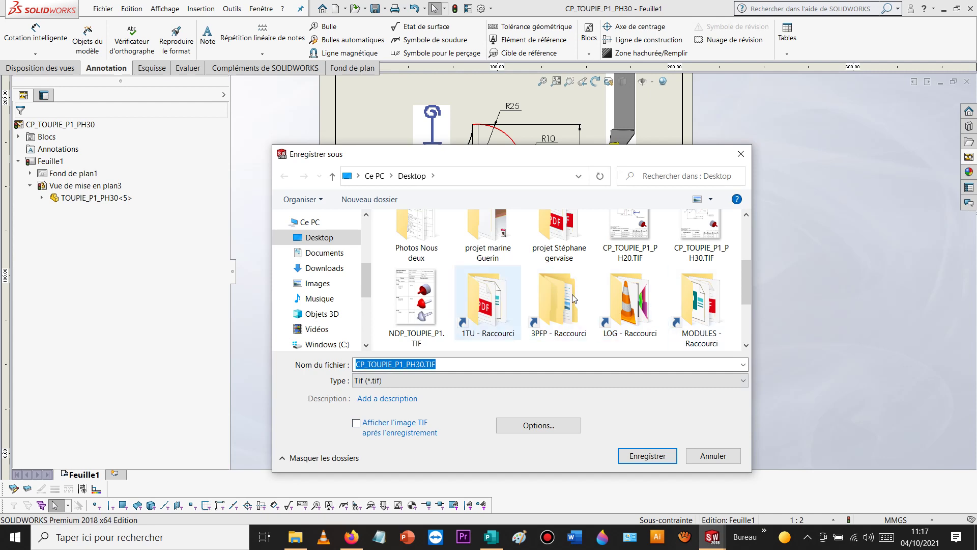
{"action": "double_click", "coordinate": [707, 227]}
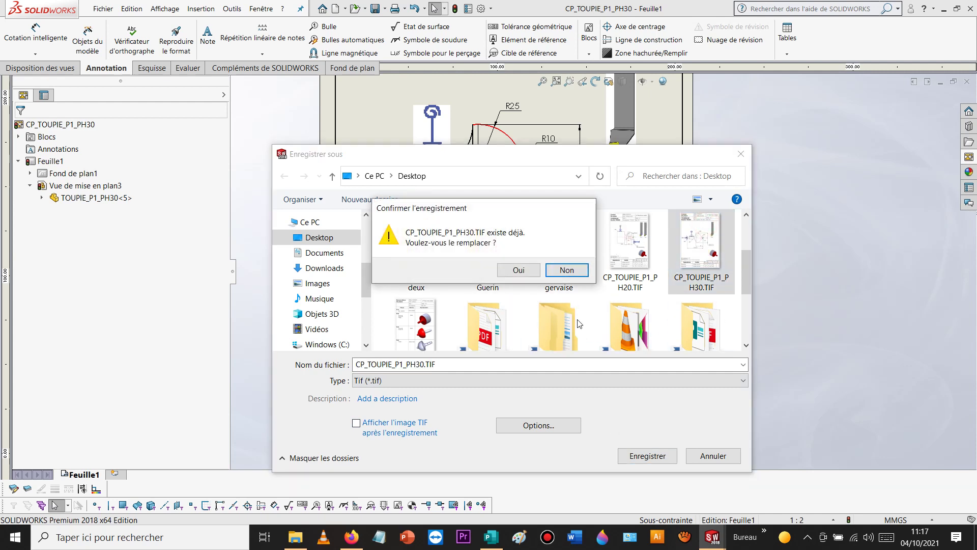
{"action": "left_click", "coordinate": [517, 270]}
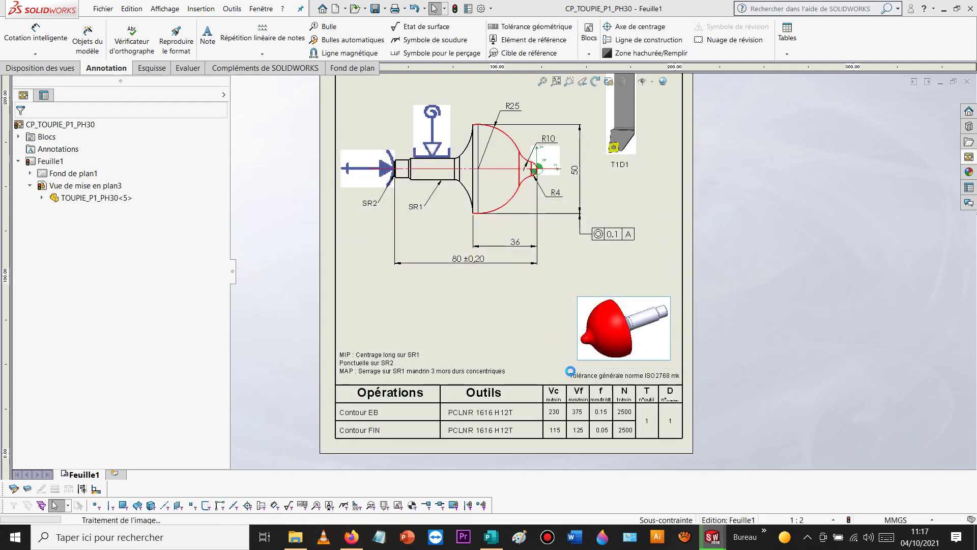
Step: Switch to File Explorer and open CP_TOUPIE_P1_PH30.TIF from the Desktop in Paint
{"action": "left_click", "coordinate": [302, 543]}
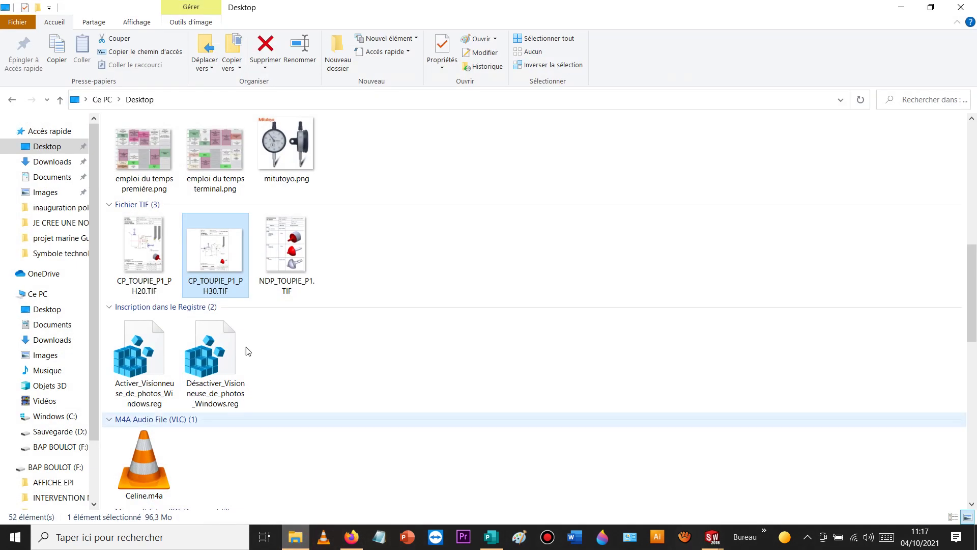
{"action": "double_click", "coordinate": [212, 254]}
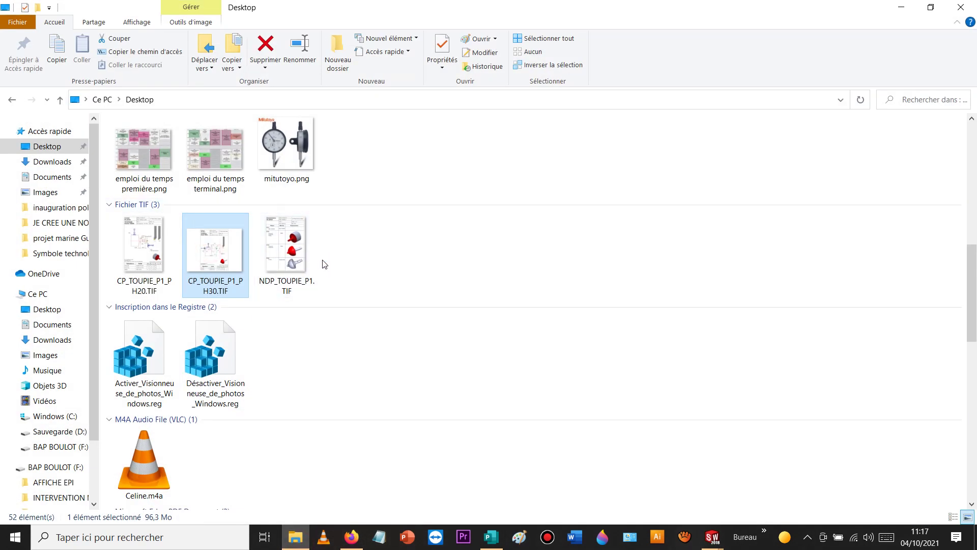
{"action": "scroll", "coordinate": [320, 276], "scroll_direction": "down", "scroll_amount": 3, "text": "ctrl"}
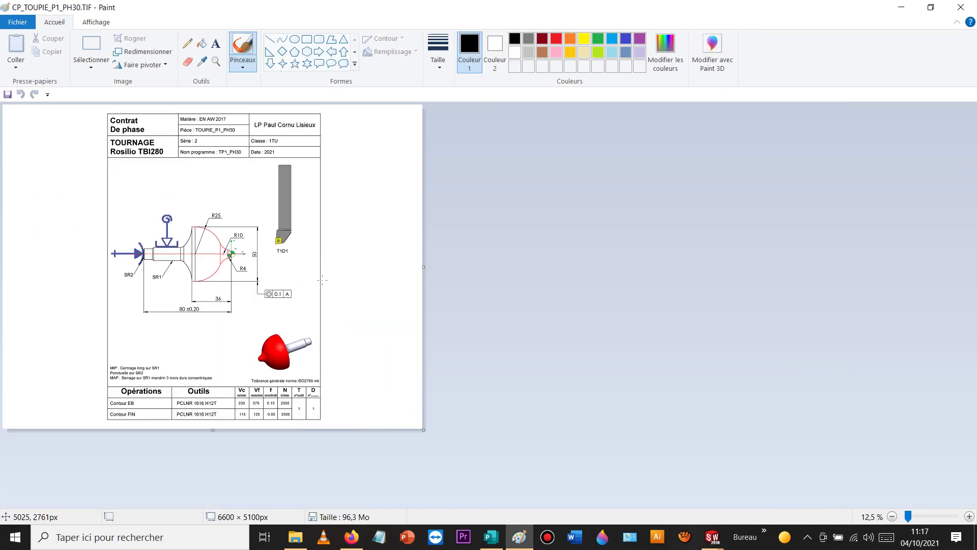
Step: Move the contract sheet to the canvas's upper-left corner, trim the canvas to about 3456 × 4904 px, and close the saved image
{"action": "left_click", "coordinate": [90, 41]}
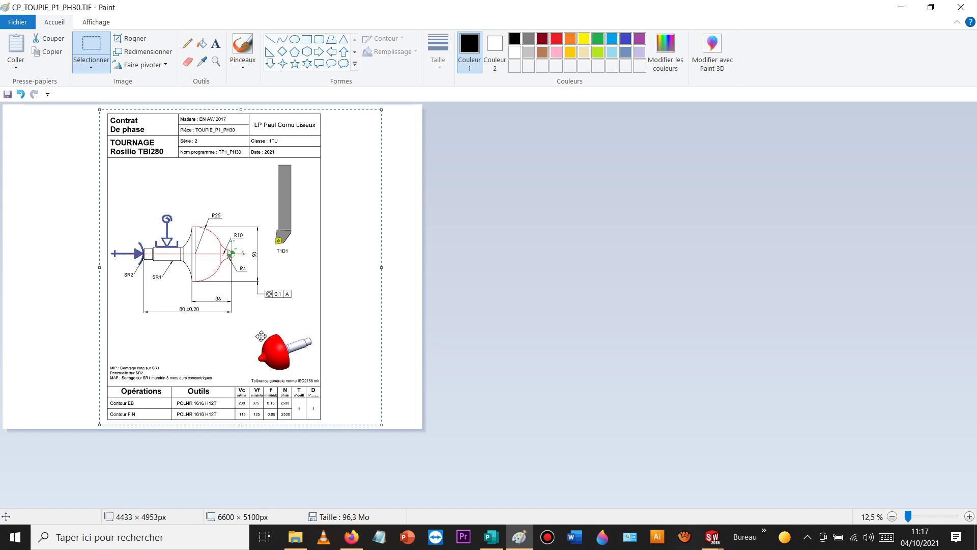
{"action": "left_click_drag", "start_coordinate": [189, 318], "coordinate": [159, 329]}
{"action": "left_click", "coordinate": [352, 368]}
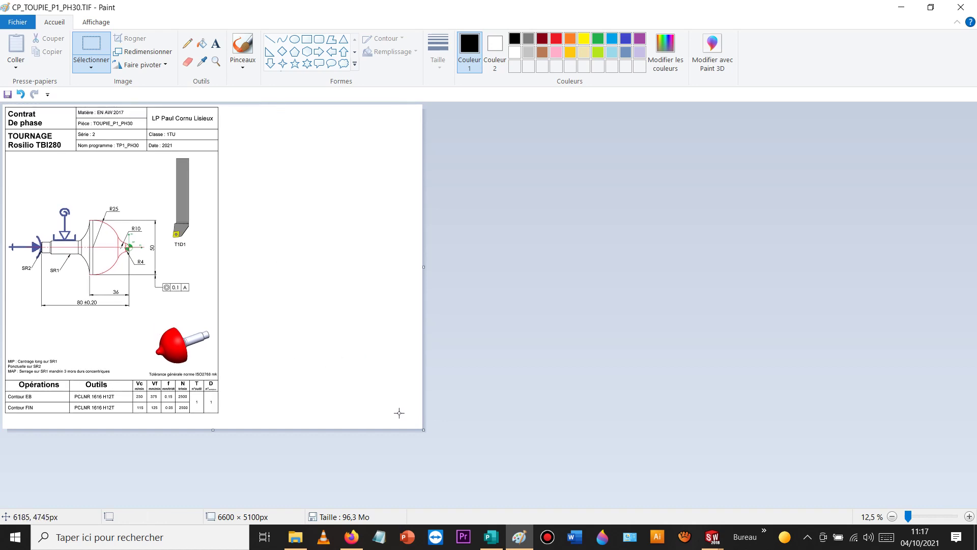
{"action": "left_click_drag", "start_coordinate": [423, 429], "coordinate": [223, 418]}
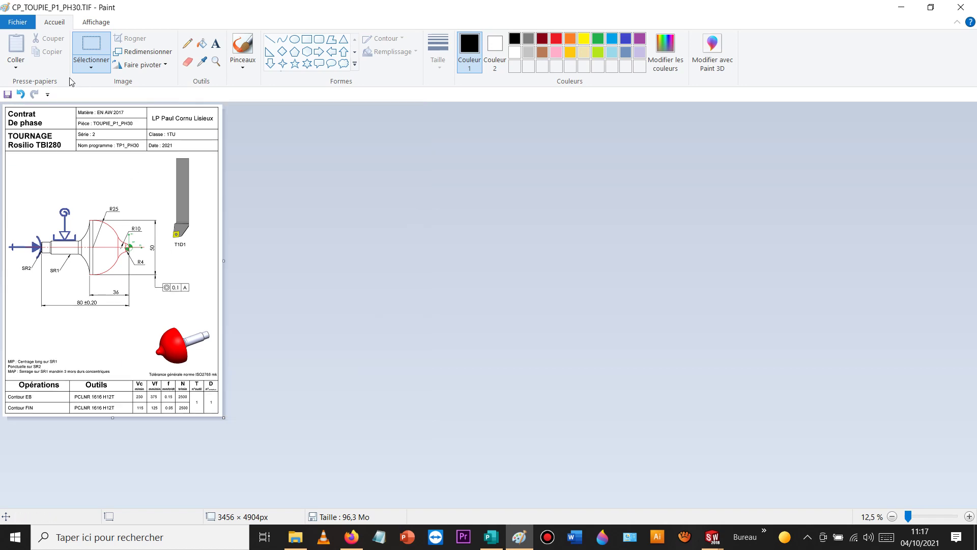
{"action": "left_click", "coordinate": [961, 8]}
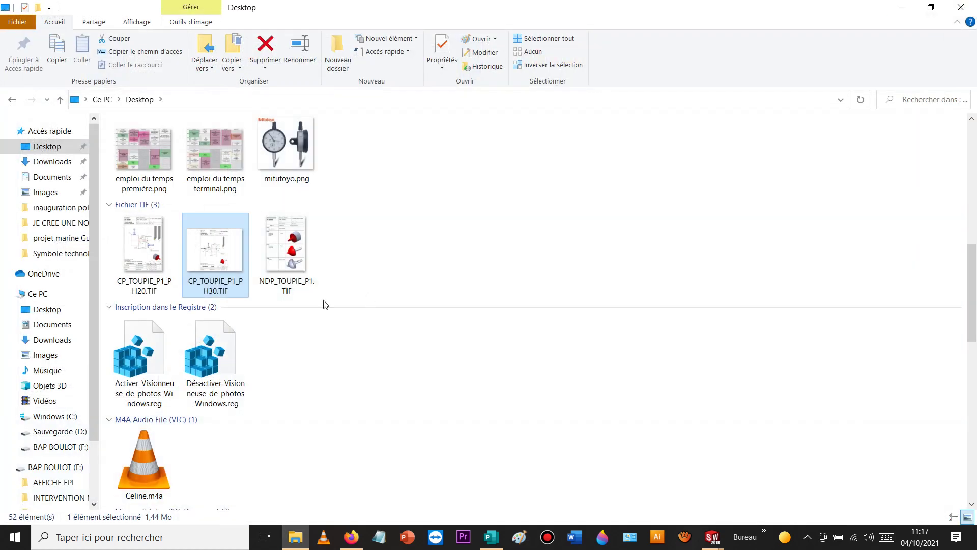
Step: Replace the old phase 30 contract on page 3 of the Publisher file with CP_TOUPIE_P1_PH30.TIF, enlarged to about 8.08 × 11.47 po
{"action": "left_click_drag", "start_coordinate": [217, 245], "coordinate": [260, 321]}
{"action": "left_click_drag", "start_coordinate": [458, 335], "coordinate": [458, 335]}
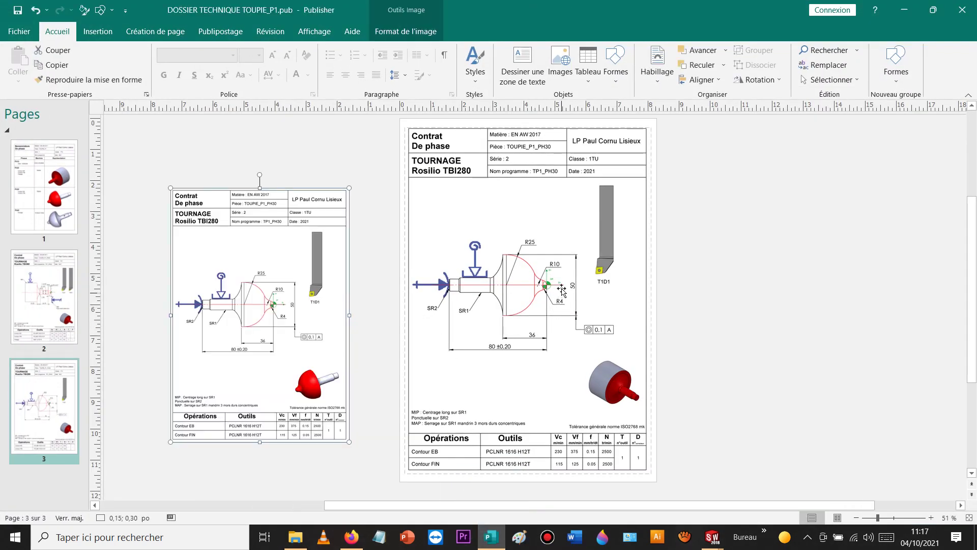
{"action": "left_click_drag", "start_coordinate": [300, 312], "coordinate": [533, 247]}
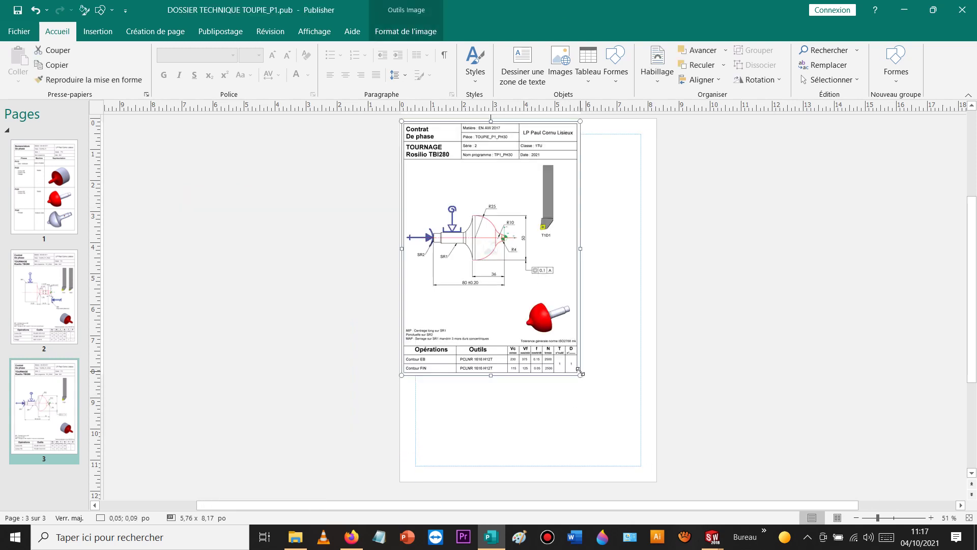
{"action": "left_click_drag", "start_coordinate": [594, 406], "coordinate": [627, 476]}
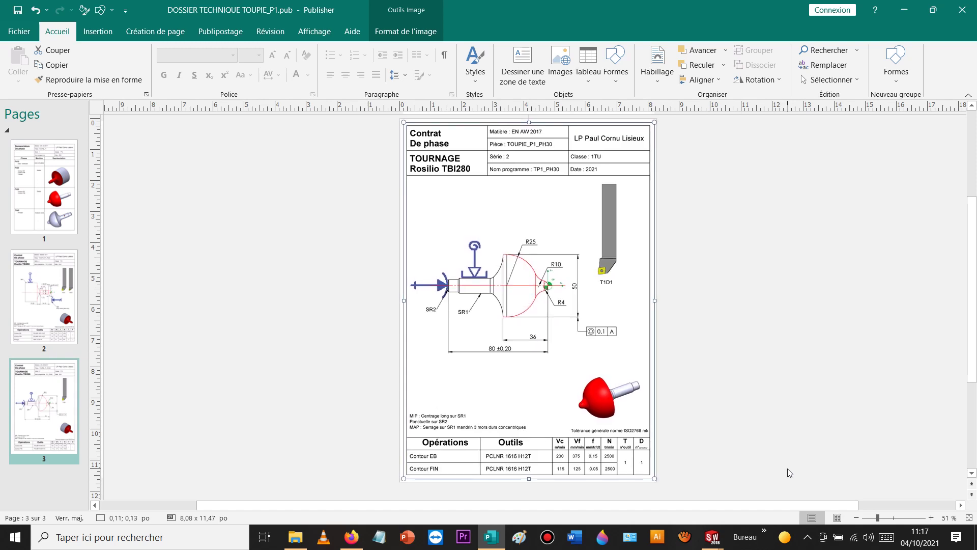
{"action": "left_click", "coordinate": [833, 286]}
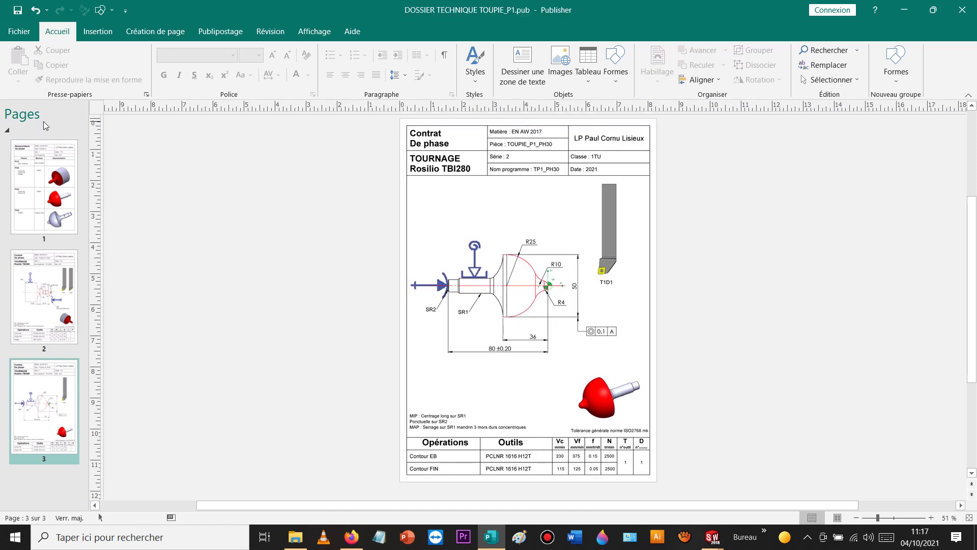
Step: Switch to SOLIDWORKS and close the contrat de phase vierge drawing
{"action": "left_click", "coordinate": [896, 8]}
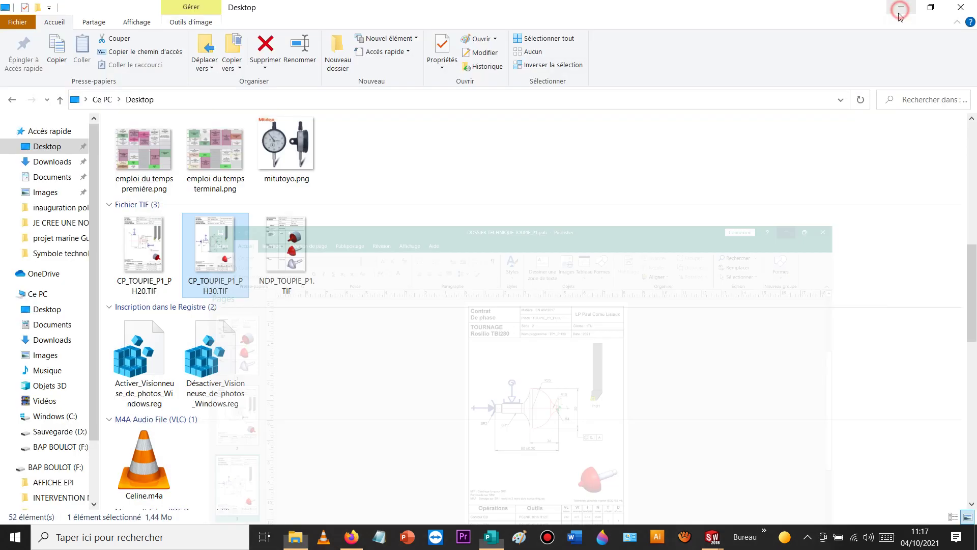
{"action": "mouse_move", "coordinate": [712, 537]}
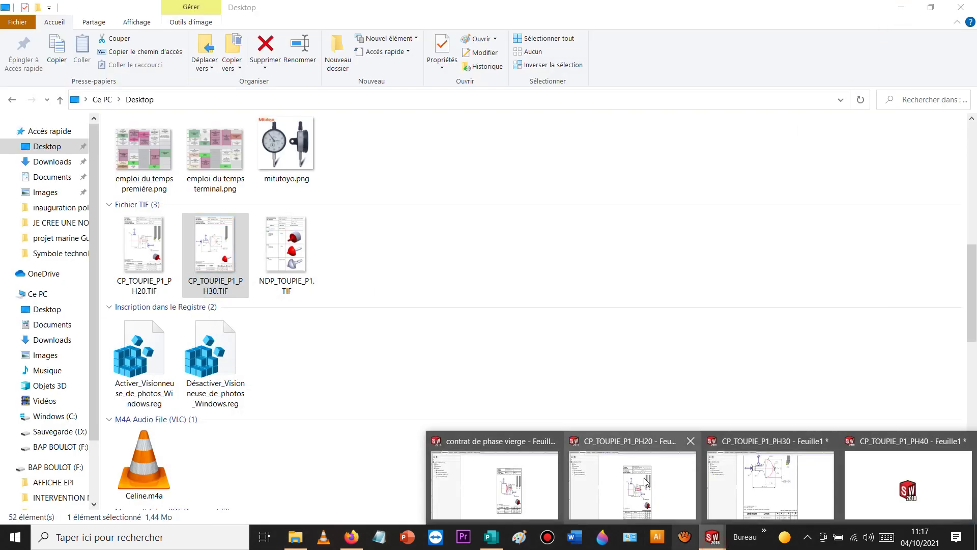
{"action": "left_click", "coordinate": [610, 476]}
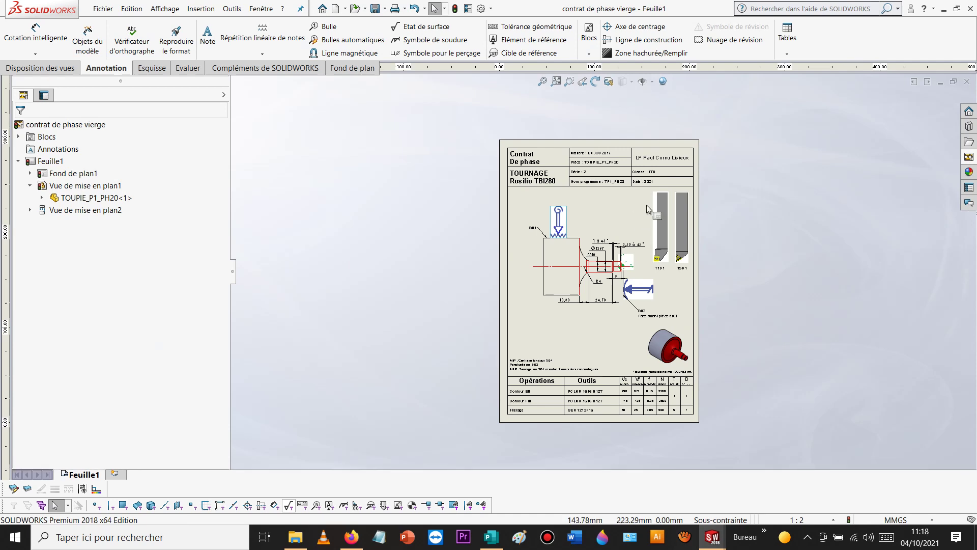
{"action": "scroll", "coordinate": [659, 193], "scroll_direction": "down", "scroll_amount": 2}
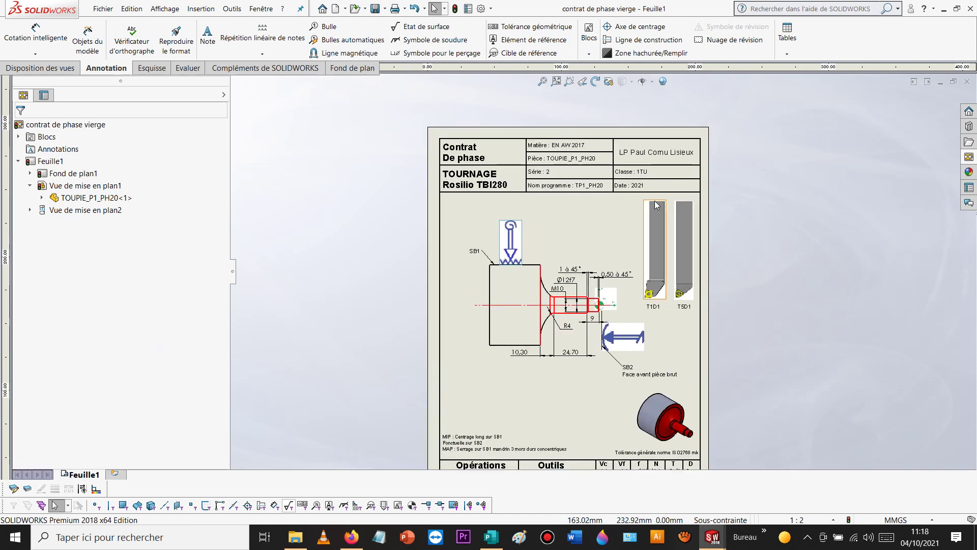
{"action": "left_click", "coordinate": [103, 9]}
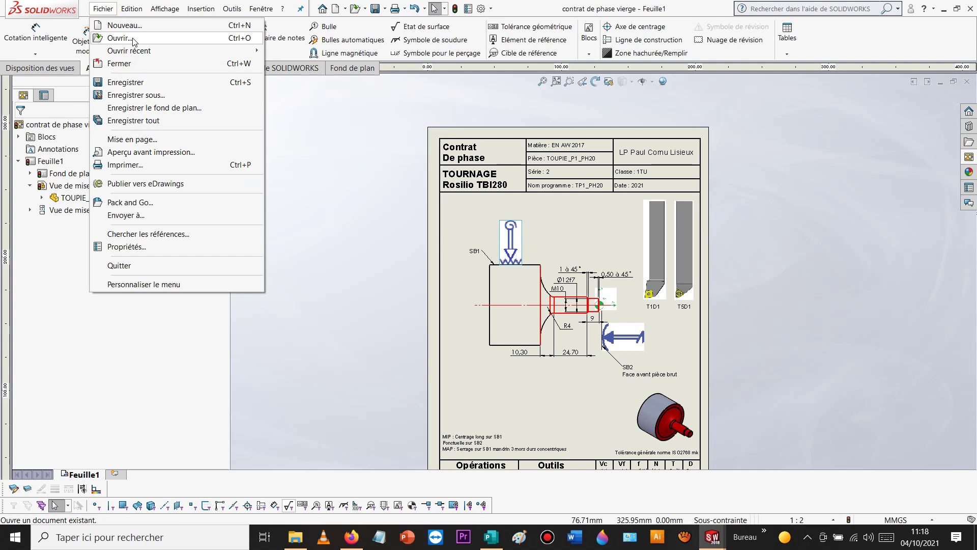
{"action": "left_click", "coordinate": [144, 64]}
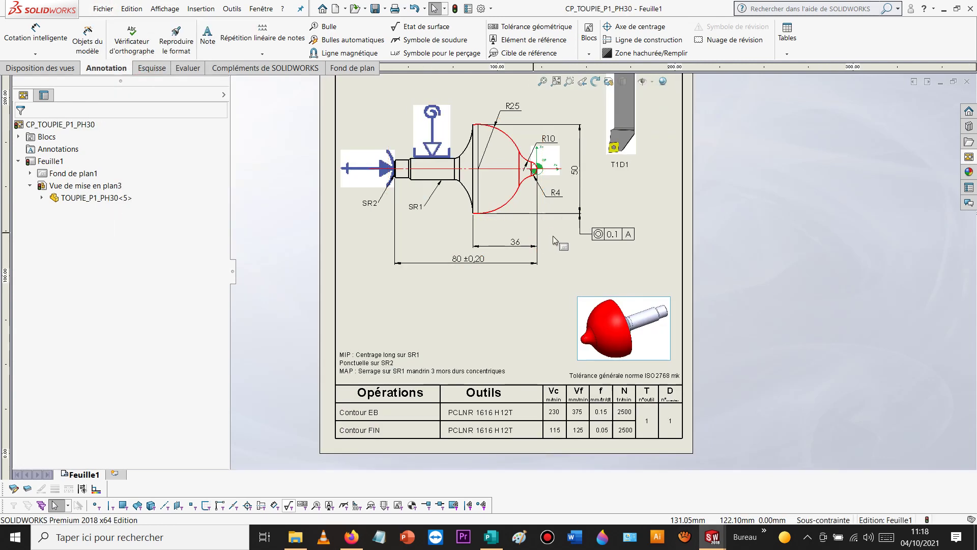
Step: Close the CP_TOUPIE_P1_PH30 drawing
{"action": "scroll", "coordinate": [558, 239], "scroll_direction": "up", "scroll_amount": 3}
{"action": "scroll", "coordinate": [555, 195], "scroll_direction": "down", "scroll_amount": 2}
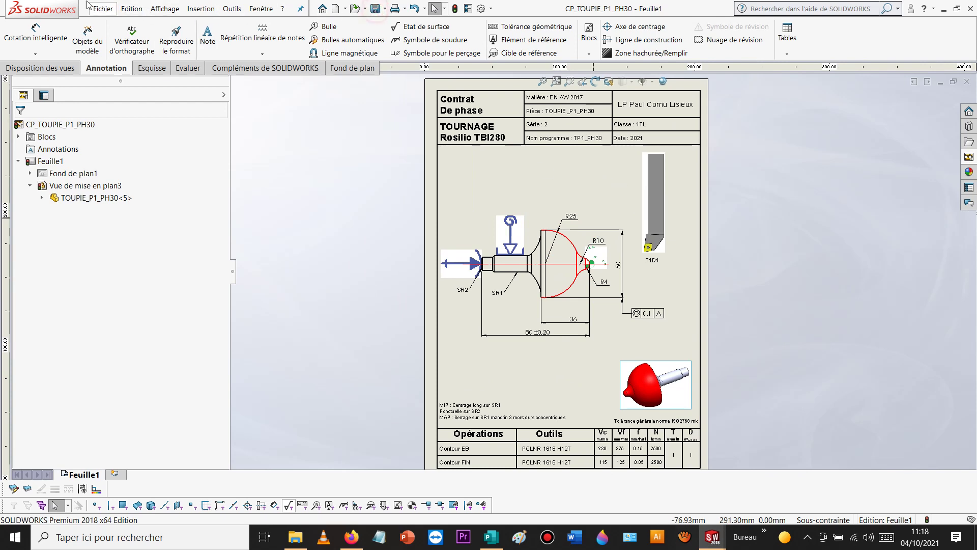
{"action": "left_click", "coordinate": [106, 9]}
{"action": "left_click", "coordinate": [118, 64]}
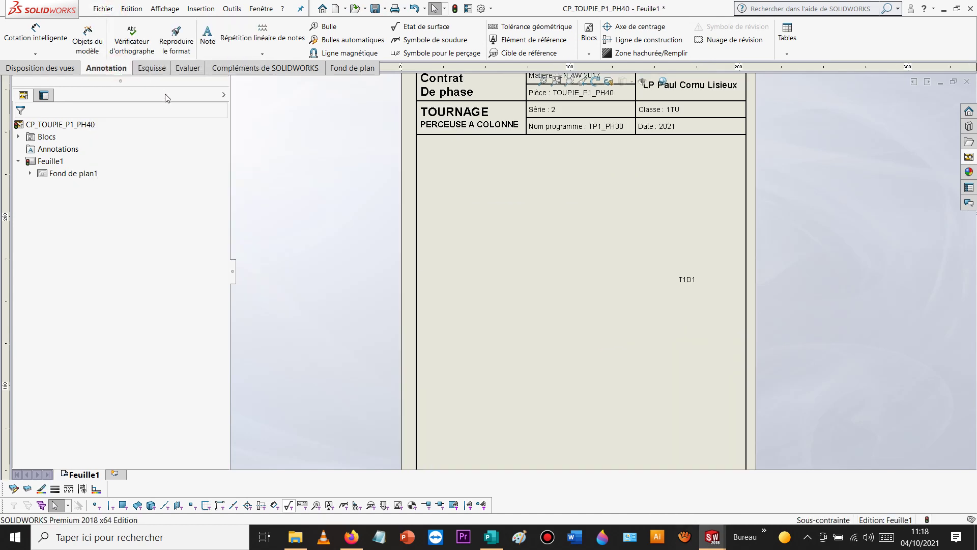
Step: Load TOUPIE_P1_PH40.SLDPRT from the JE CREE UN CONTRAT DE PHASE EN TOURNAGE folder on drive D as the source for the drawing views
{"action": "scroll", "coordinate": [615, 280], "scroll_direction": "down", "scroll_amount": 5}
{"action": "scroll", "coordinate": [615, 277], "scroll_direction": "up", "scroll_amount": 4}
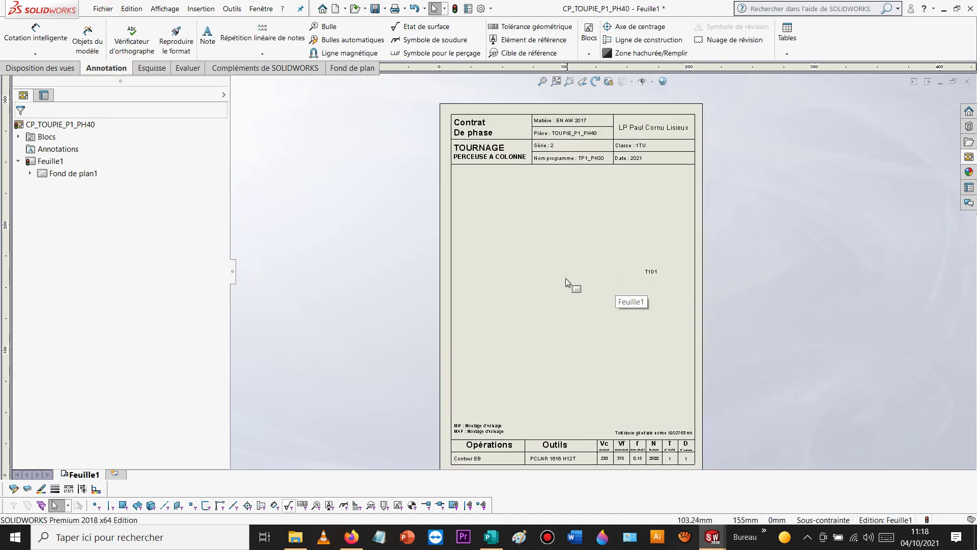
{"action": "left_click", "coordinate": [969, 156]}
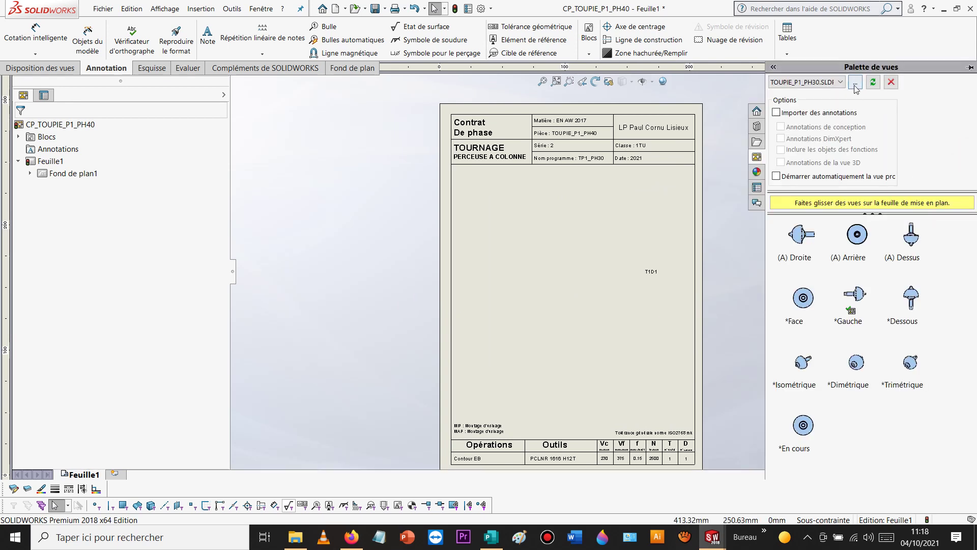
{"action": "scroll", "coordinate": [720, 214], "scroll_direction": "down", "scroll_amount": 2}
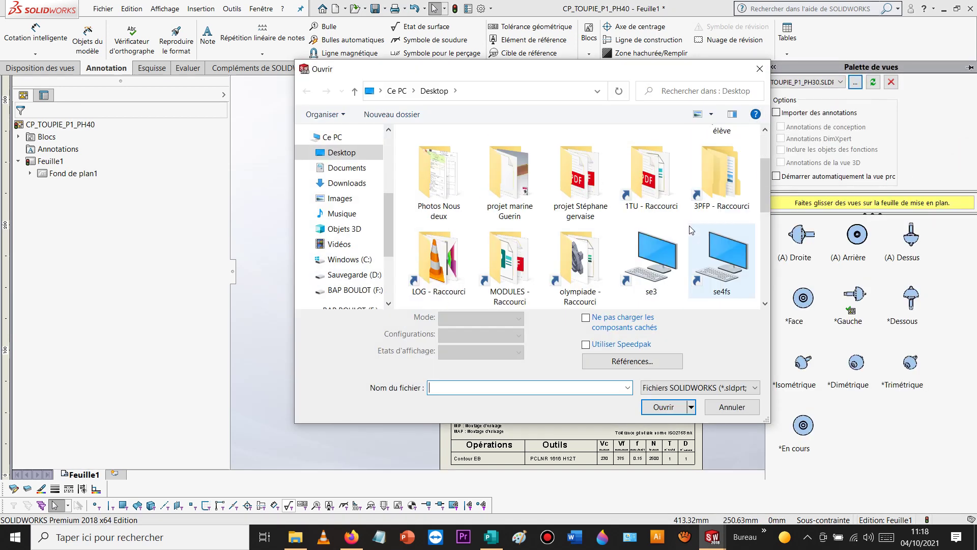
{"action": "left_click", "coordinate": [351, 274]}
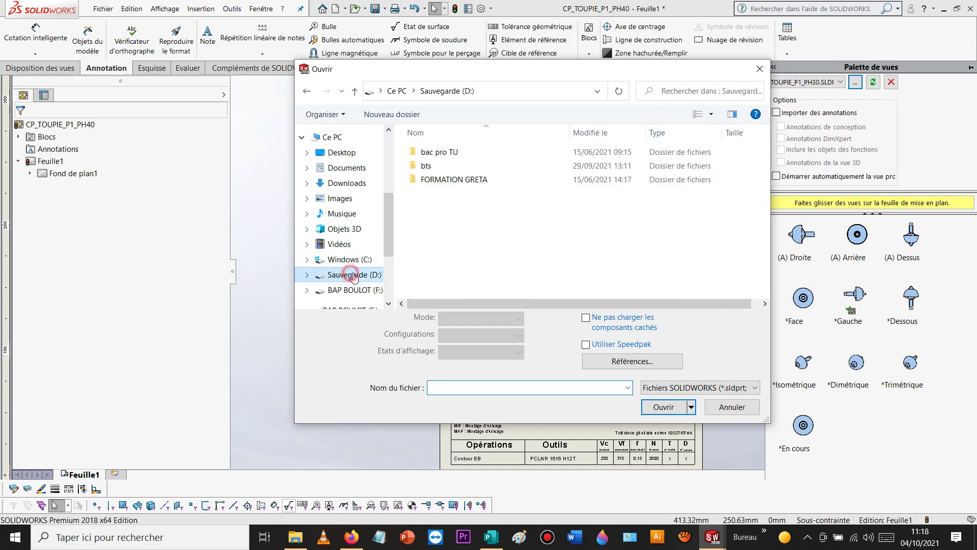
{"action": "double_click", "coordinate": [439, 153]}
{"action": "double_click", "coordinate": [424, 164]}
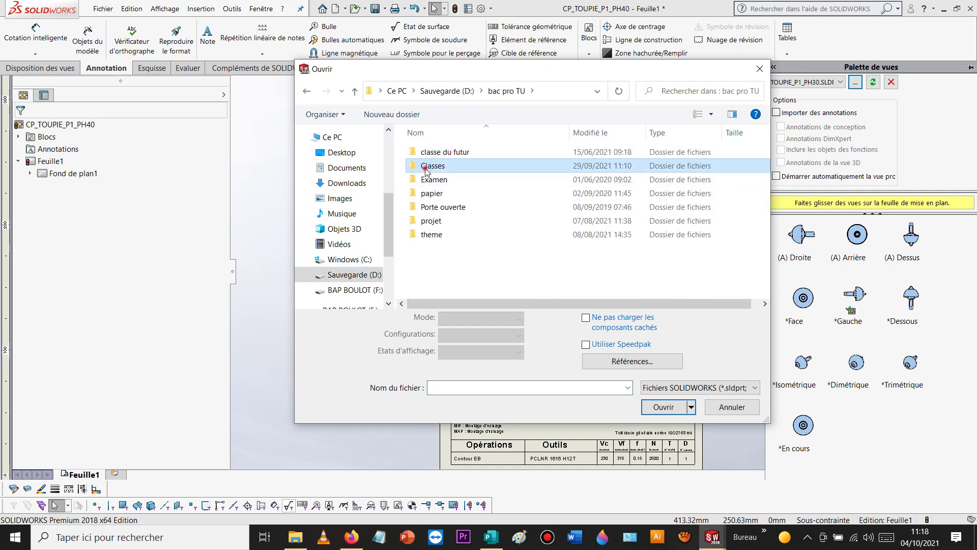
{"action": "double_click", "coordinate": [426, 153]}
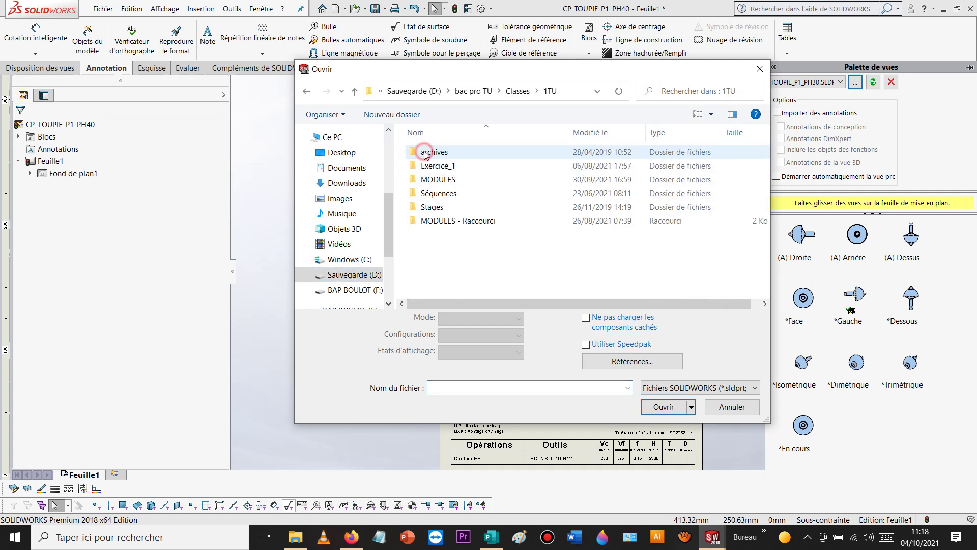
{"action": "double_click", "coordinate": [428, 179]}
{"action": "double_click", "coordinate": [580, 178]}
{"action": "double_click", "coordinate": [438, 183]}
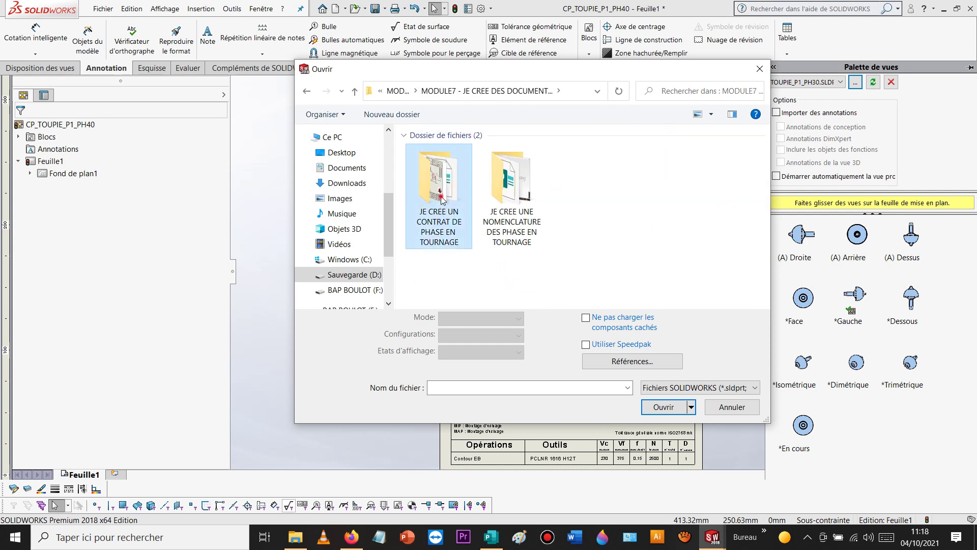
{"action": "scroll", "coordinate": [450, 207], "scroll_direction": "down", "scroll_amount": 3}
{"action": "left_click", "coordinate": [650, 194]}
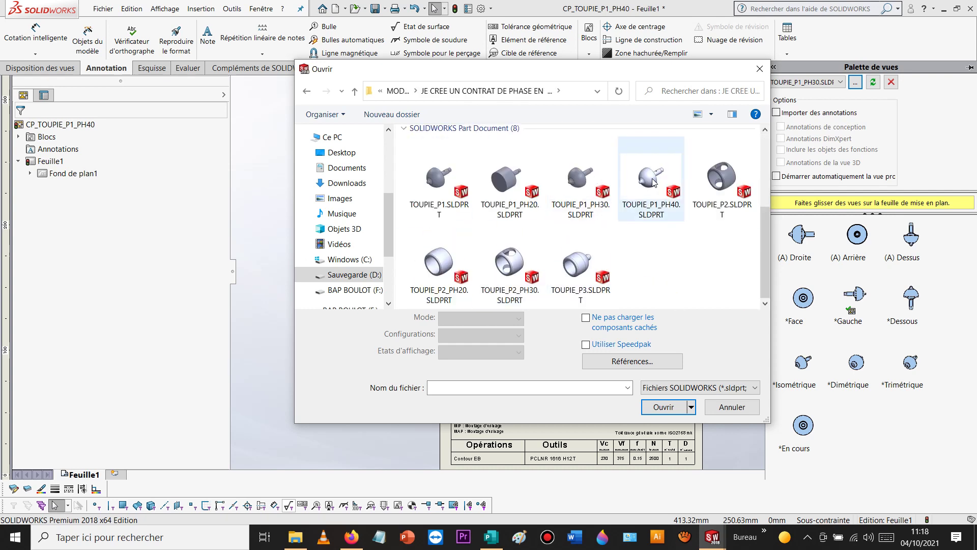
{"action": "double_click", "coordinate": [650, 193]}
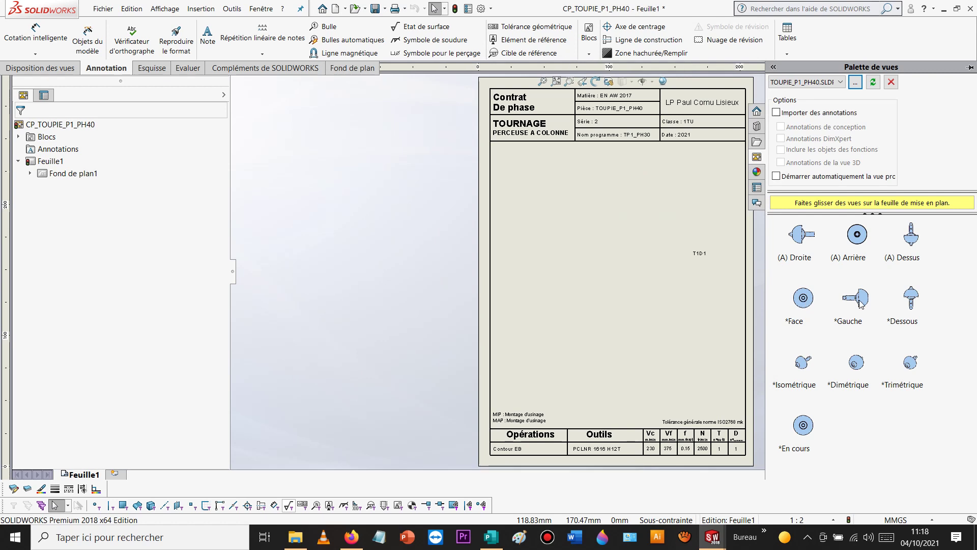
Step: Place the part's (A) Droite view in the upper half of the contract sheet and set its custom scale to 1:1
{"action": "left_click_drag", "start_coordinate": [803, 236], "coordinate": [575, 227]}
{"action": "left_click_drag", "start_coordinate": [574, 233], "coordinate": [574, 233]}
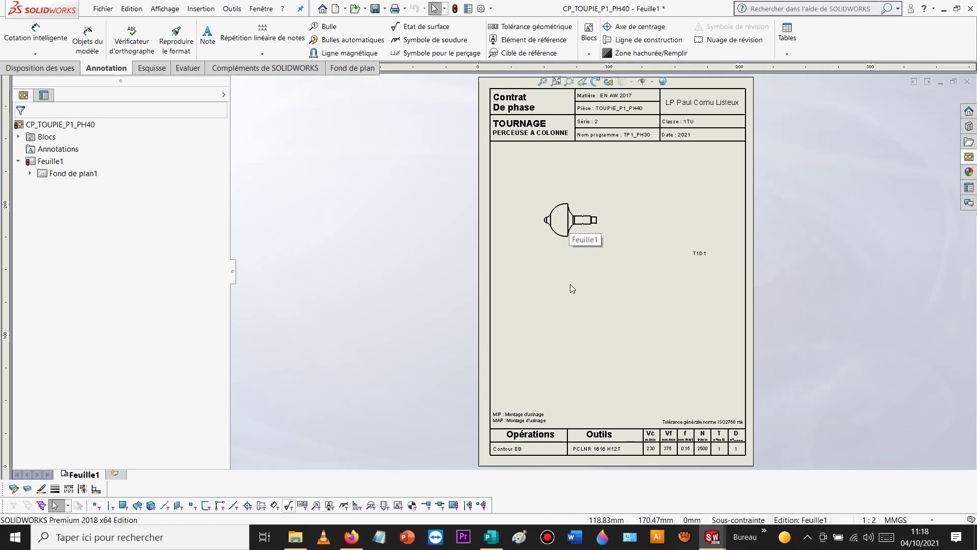
{"action": "left_click", "coordinate": [541, 251]}
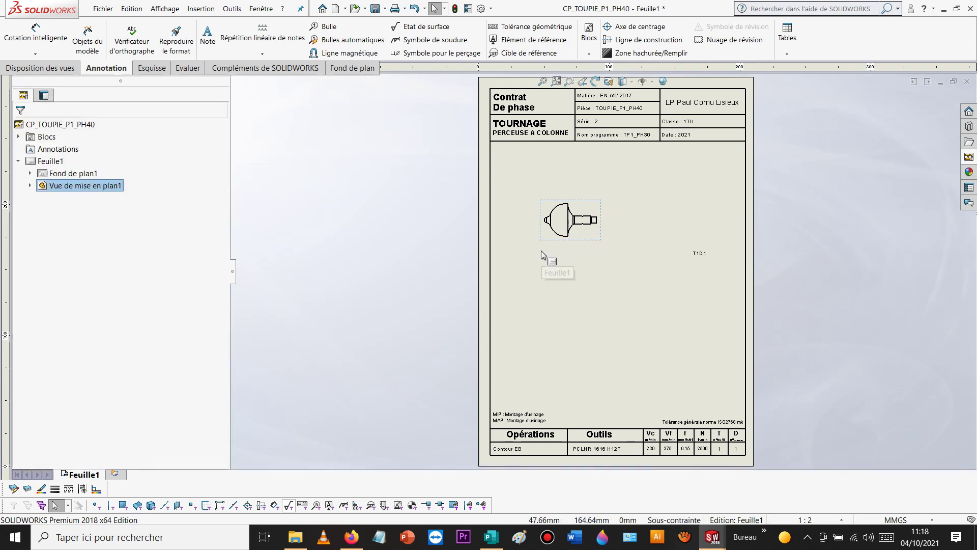
{"action": "left_click", "coordinate": [579, 241]}
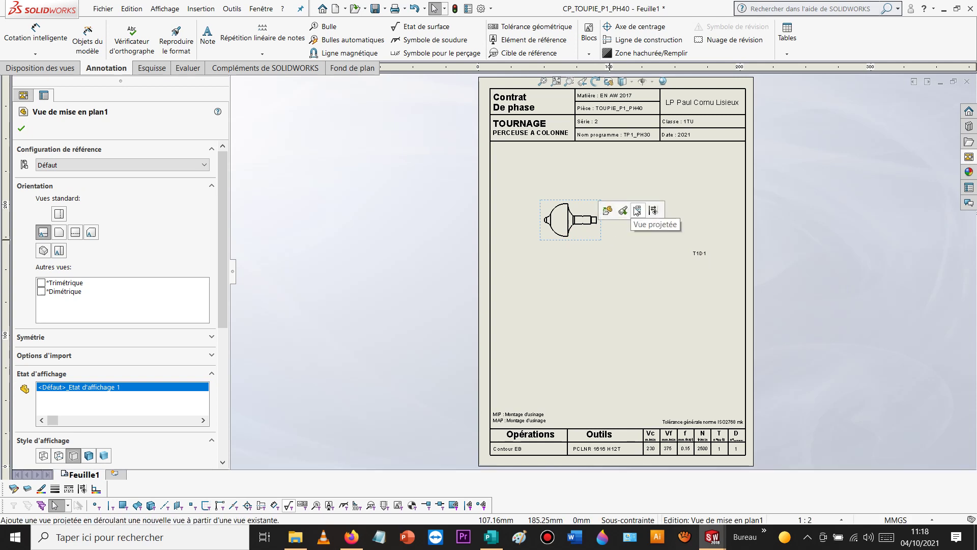
{"action": "scroll", "coordinate": [224, 320], "scroll_direction": "down", "scroll_amount": 4}
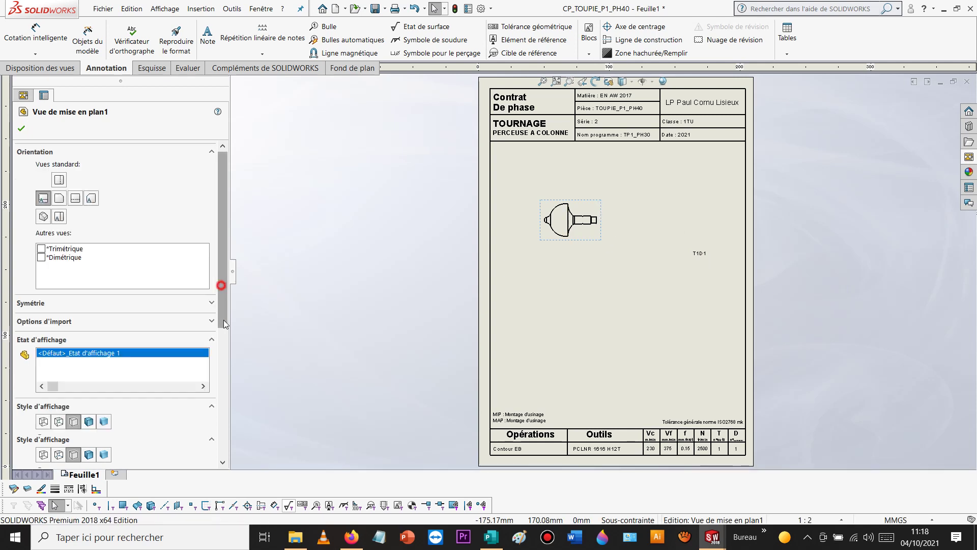
{"action": "left_click", "coordinate": [40, 404]}
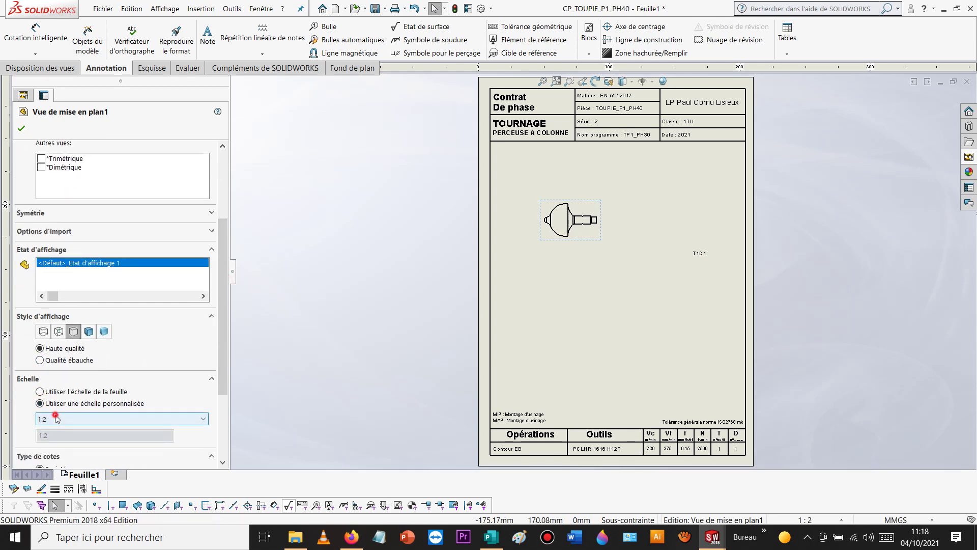
{"action": "left_click", "coordinate": [58, 418]}
{"action": "left_click", "coordinate": [61, 441]}
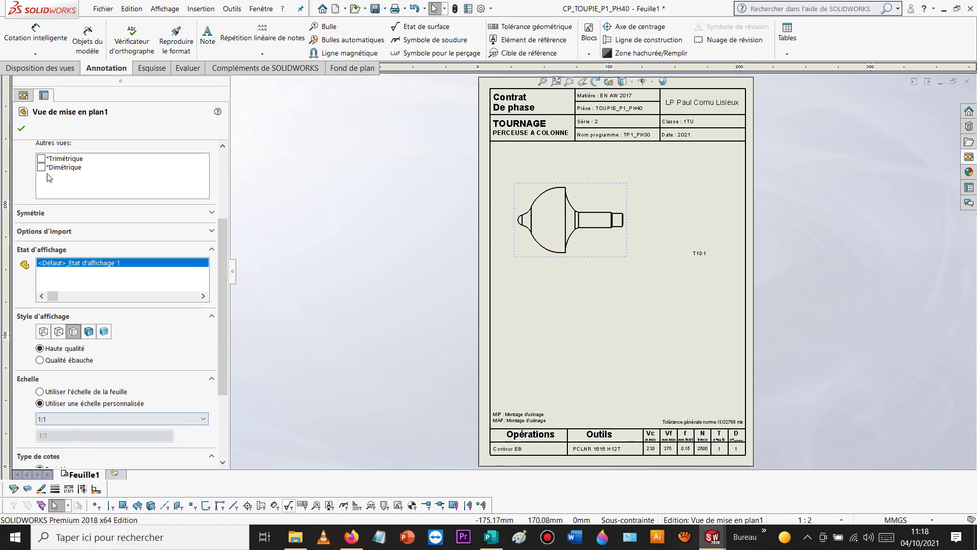
{"action": "left_click", "coordinate": [21, 129]}
Step: Add a projected view of the part directly below the first view, showing the drilled hole face-on
{"action": "left_click", "coordinate": [605, 254]}
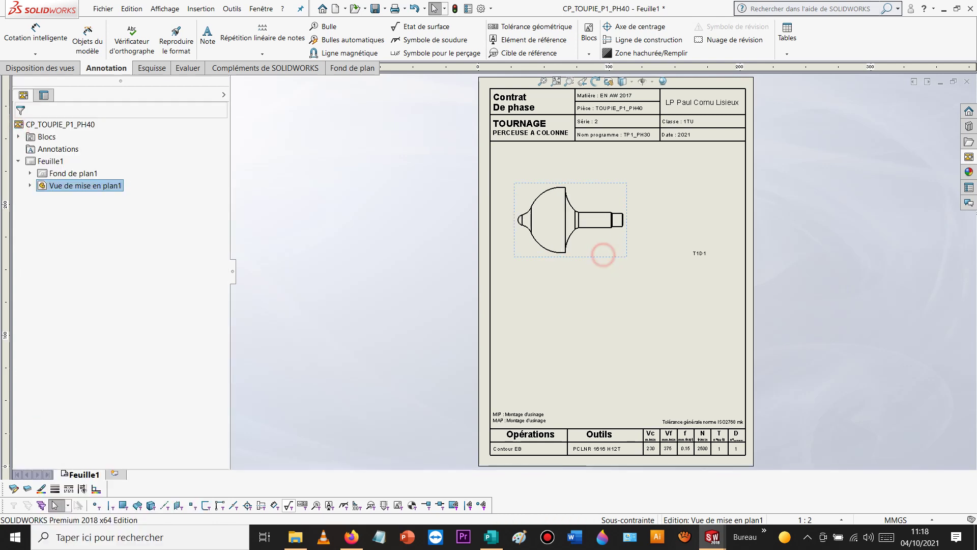
{"action": "left_click", "coordinate": [664, 225]}
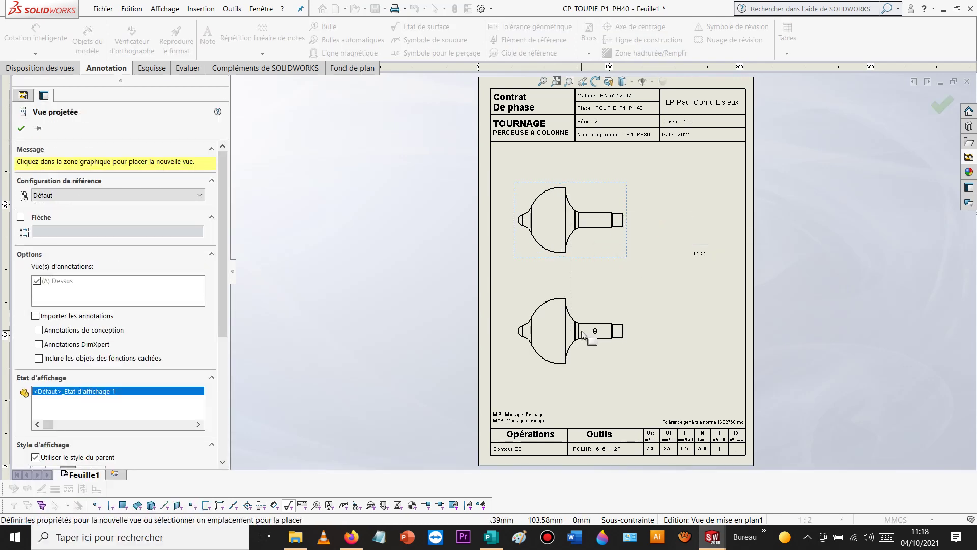
{"action": "left_click", "coordinate": [580, 323]}
{"action": "left_click", "coordinate": [466, 362]}
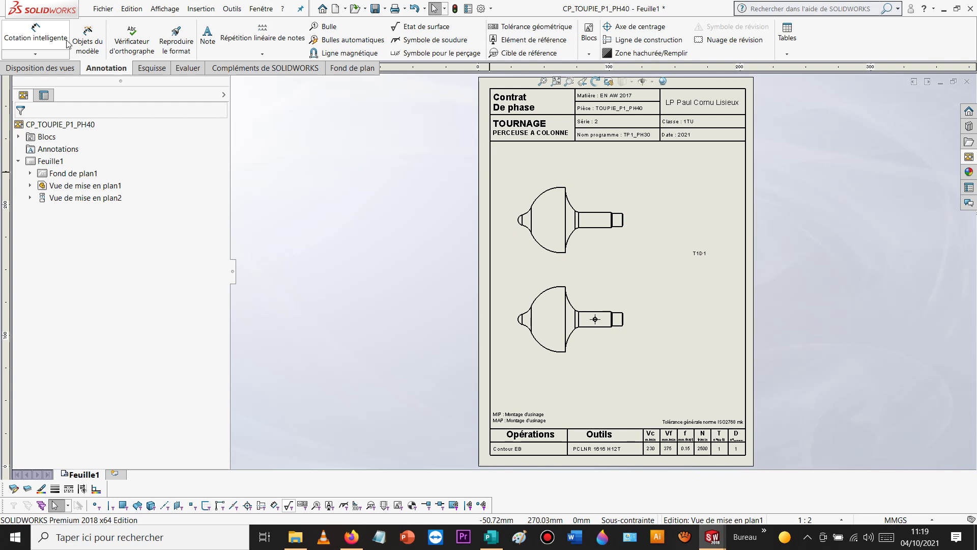
Step: Dimension the distance from the hole's centre to the shaft's end face, placing it below the shaft in the projected view
{"action": "left_click", "coordinate": [35, 30]}
{"action": "scroll", "coordinate": [580, 278], "scroll_direction": "down", "scroll_amount": 8}
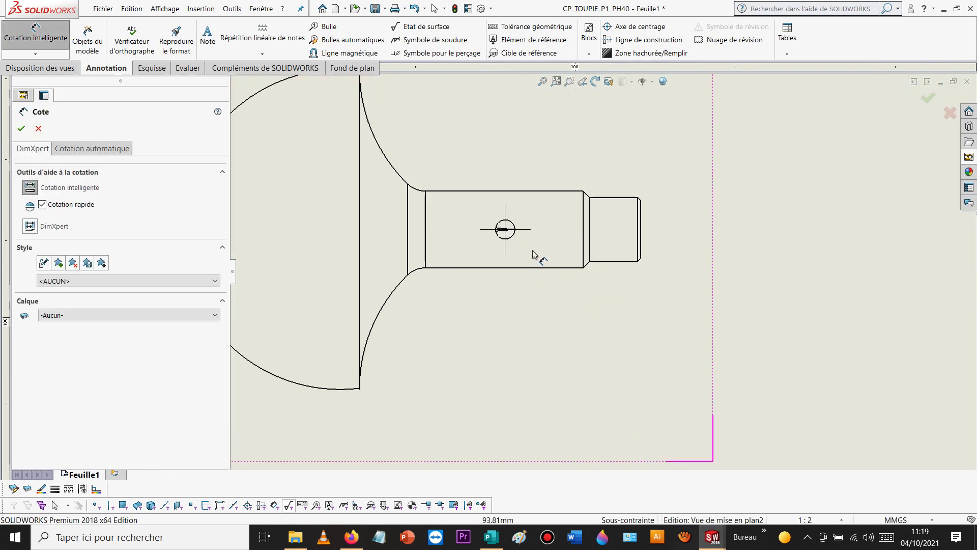
{"action": "left_click", "coordinate": [511, 240]}
{"action": "left_click", "coordinate": [640, 249]}
{"action": "left_click", "coordinate": [577, 358]}
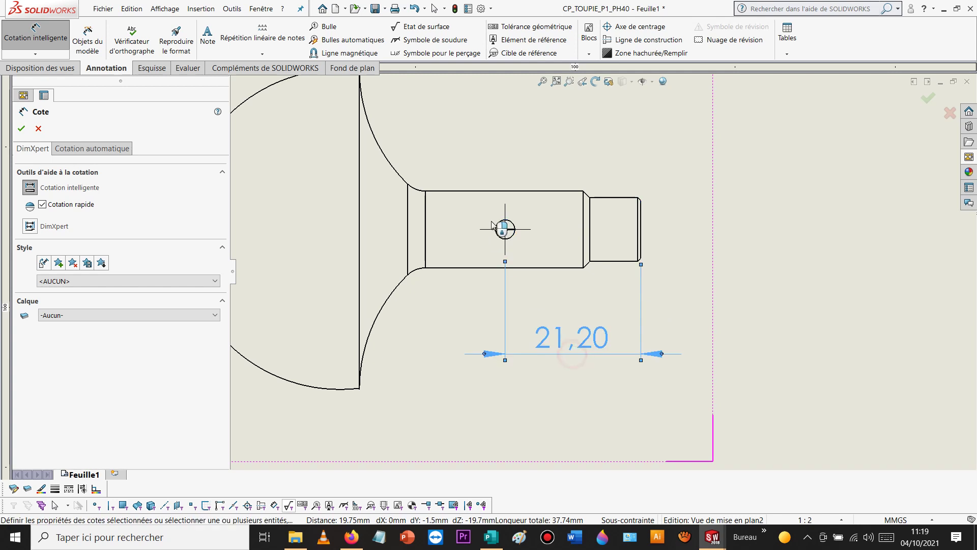
Step: Dimension the hole's diameter above the shaft and set a custom text position with a broken leader and horizontal text
{"action": "left_click", "coordinate": [511, 227]}
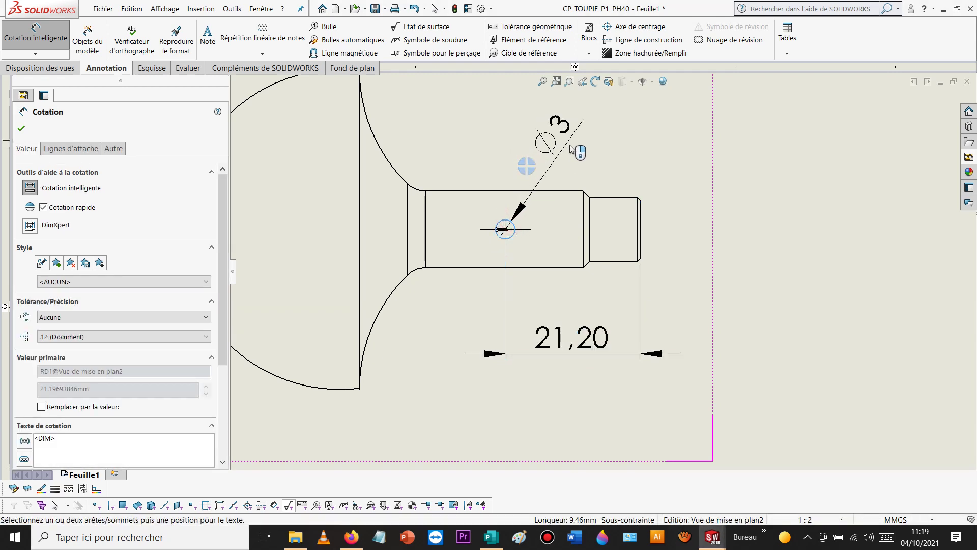
{"action": "left_click", "coordinate": [521, 157]}
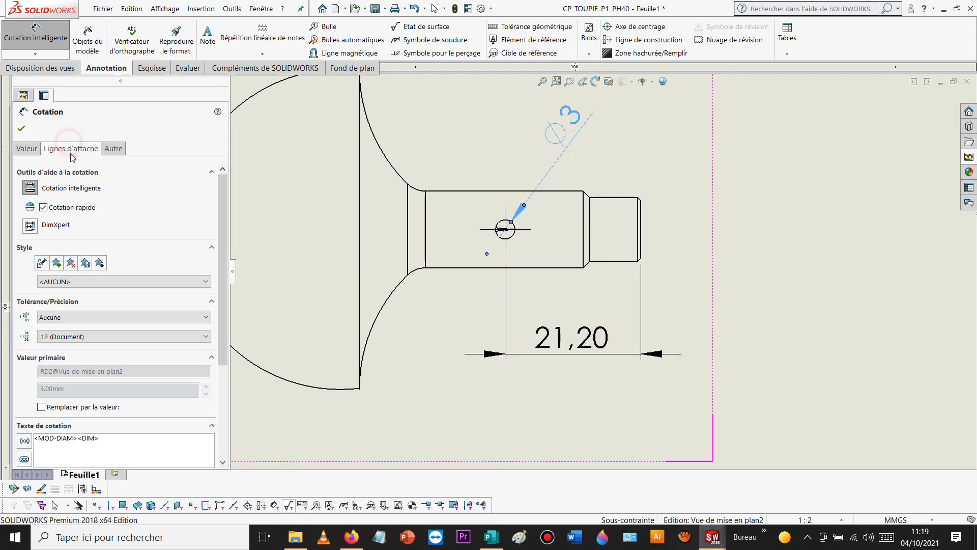
{"action": "left_click", "coordinate": [71, 149]}
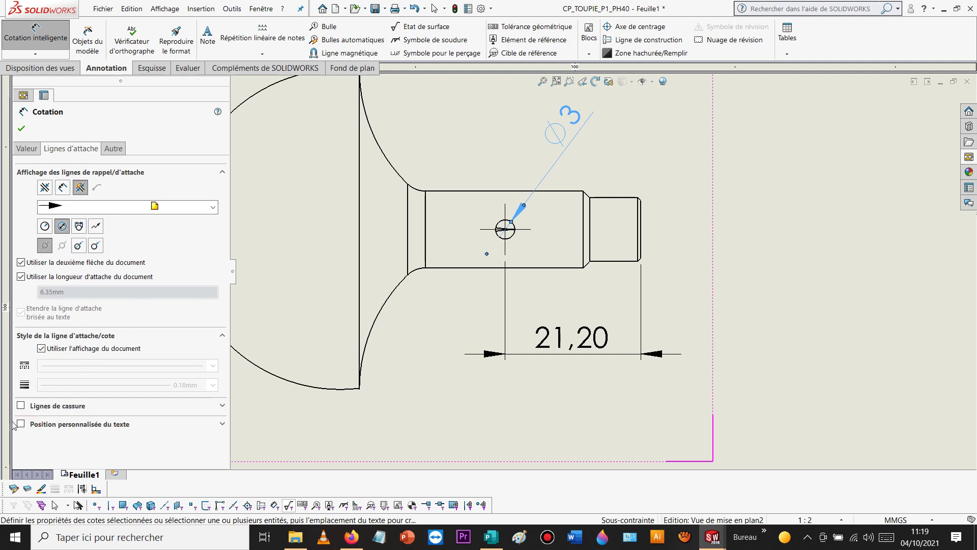
{"action": "left_click", "coordinate": [56, 441]}
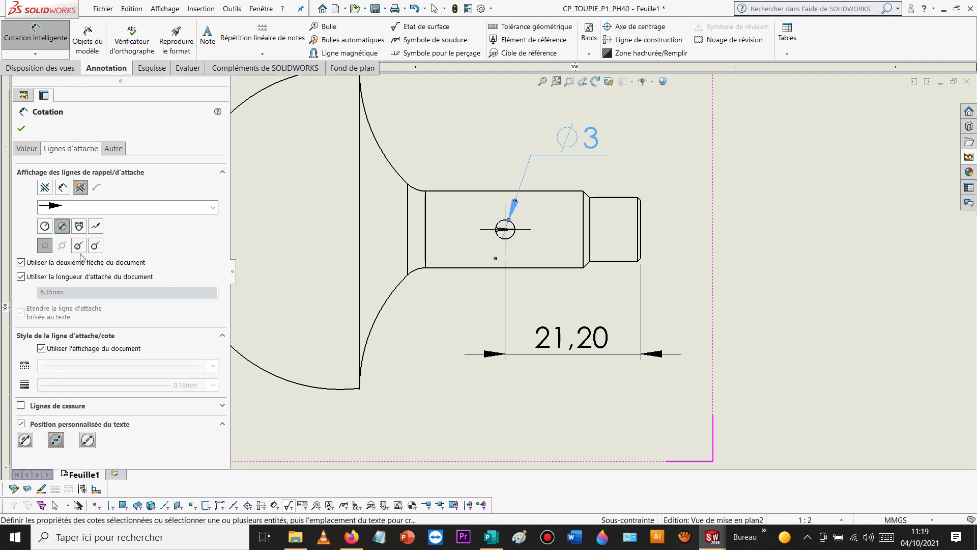
{"action": "left_click", "coordinate": [21, 128]}
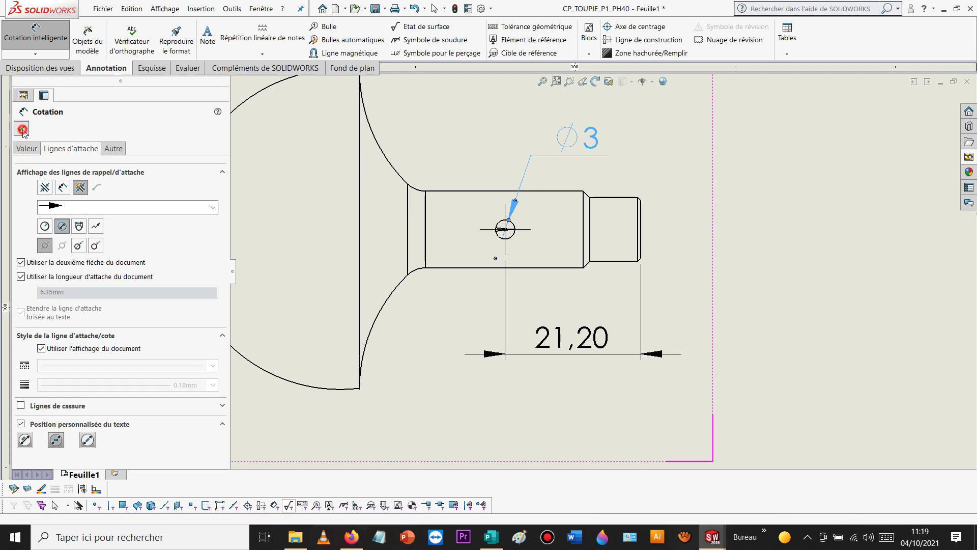
Step: Colour the hole's circular edge and centre mark red in the projected view
{"action": "left_click", "coordinate": [522, 232]}
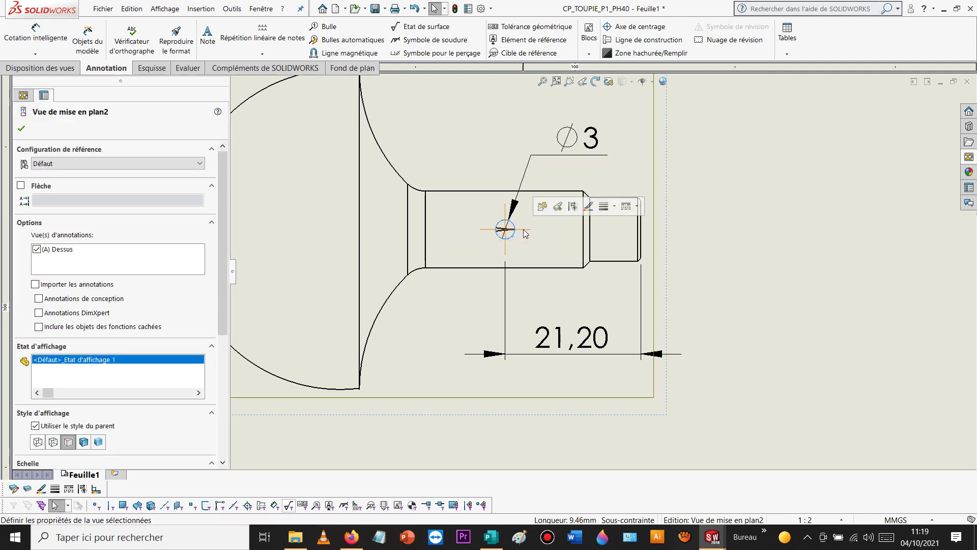
{"action": "left_click", "coordinate": [507, 229]}
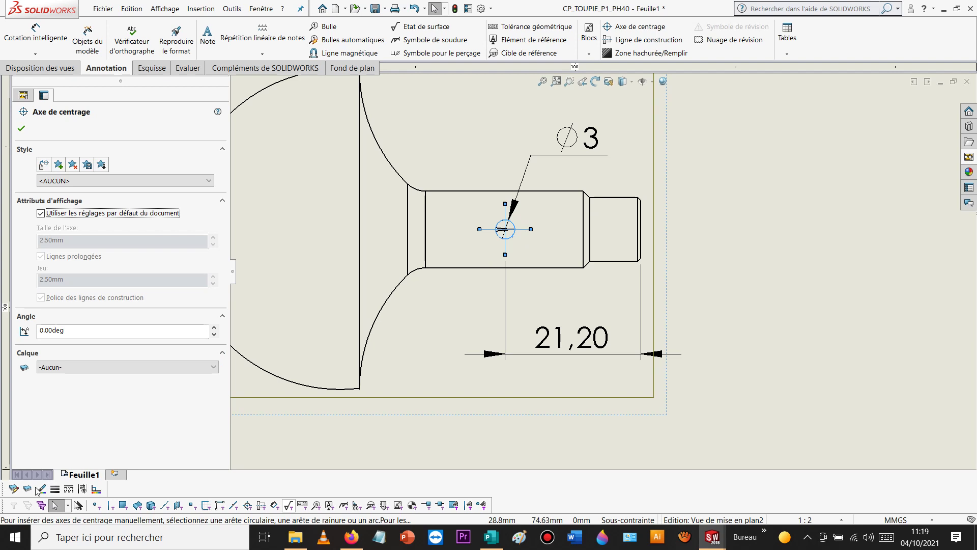
{"action": "left_click", "coordinate": [41, 489]}
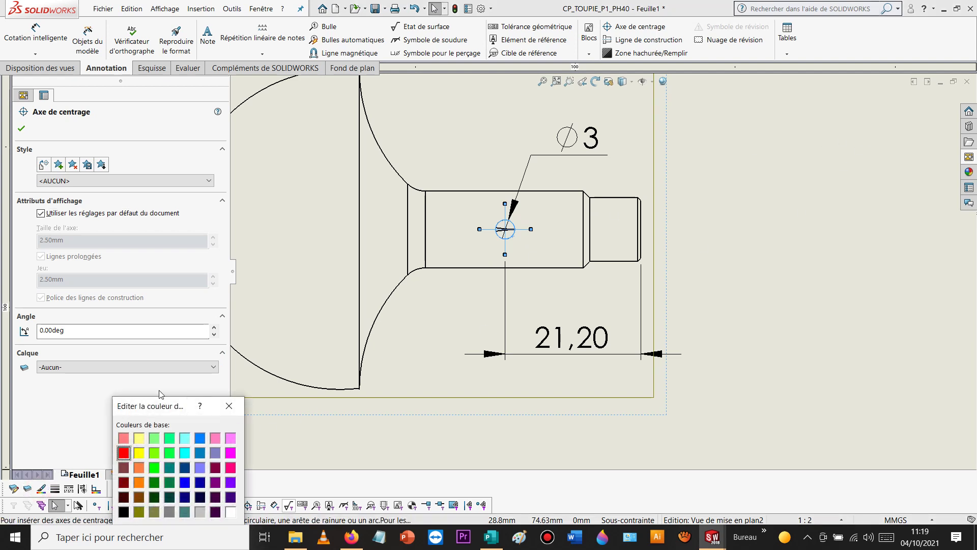
{"action": "left_click", "coordinate": [118, 434]}
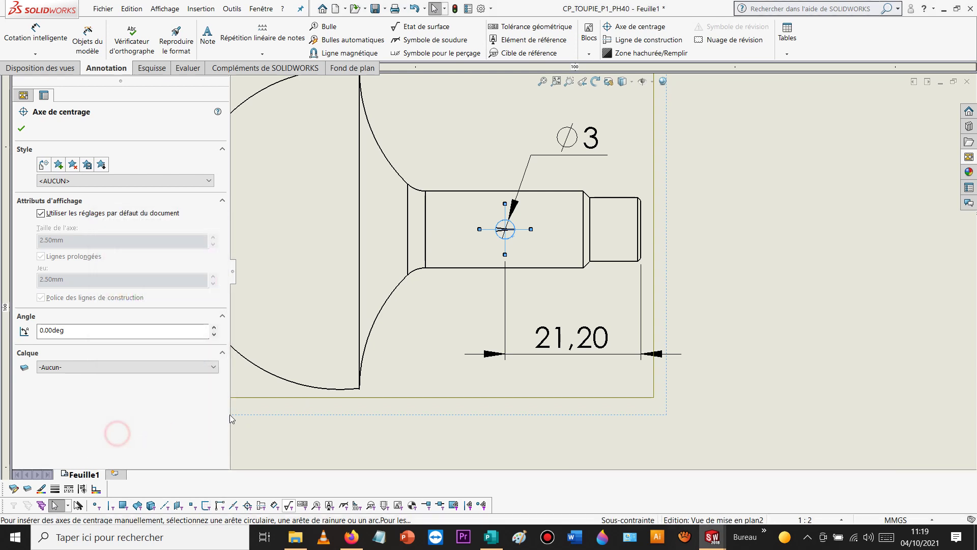
{"action": "left_click", "coordinate": [767, 183]}
{"action": "scroll", "coordinate": [766, 184], "scroll_direction": "up", "scroll_amount": 3}
{"action": "scroll", "coordinate": [764, 186], "scroll_direction": "up", "scroll_amount": 3}
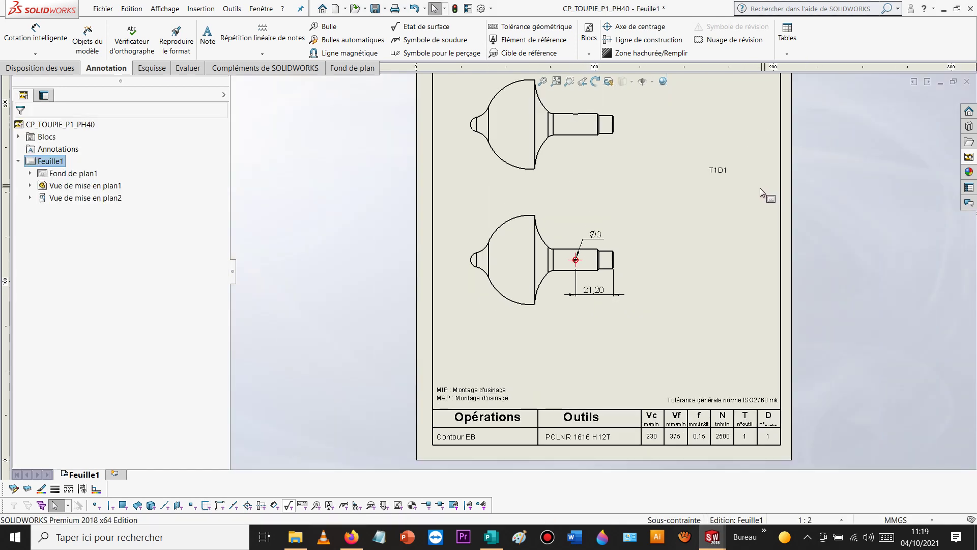
Step: Colour the two small hole edges on the shaft's outline red in the upper view
{"action": "scroll", "coordinate": [606, 160], "scroll_direction": "down", "scroll_amount": 4}
{"action": "scroll", "coordinate": [570, 138], "scroll_direction": "down", "scroll_amount": 2}
{"action": "left_click", "coordinate": [557, 133]}
{"action": "left_click", "coordinate": [556, 202], "text": "ctrl"}
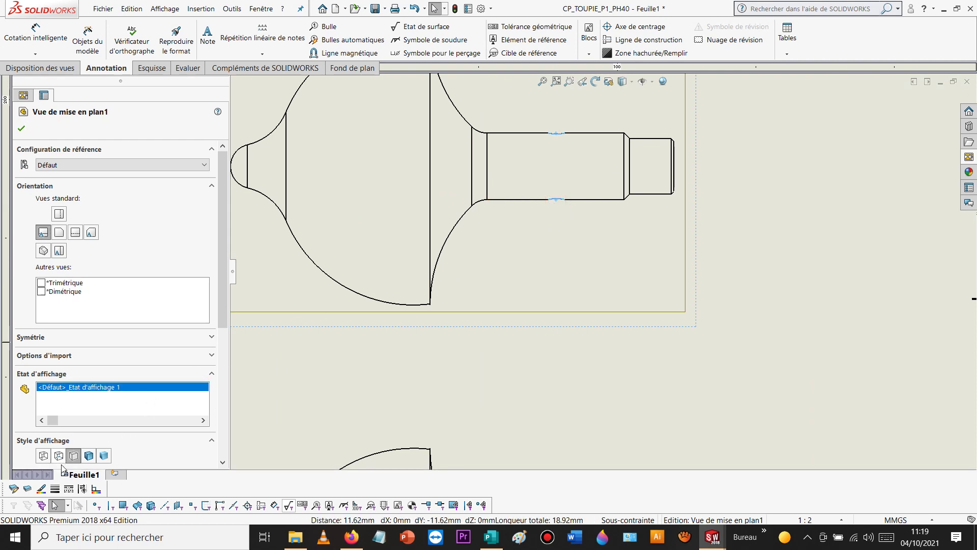
{"action": "left_click", "coordinate": [43, 489]}
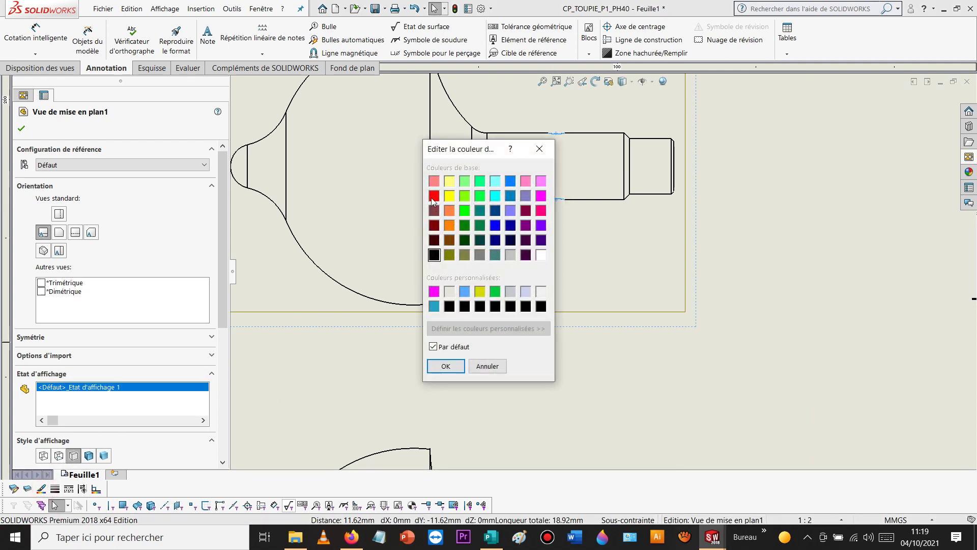
{"action": "left_click", "coordinate": [445, 366]}
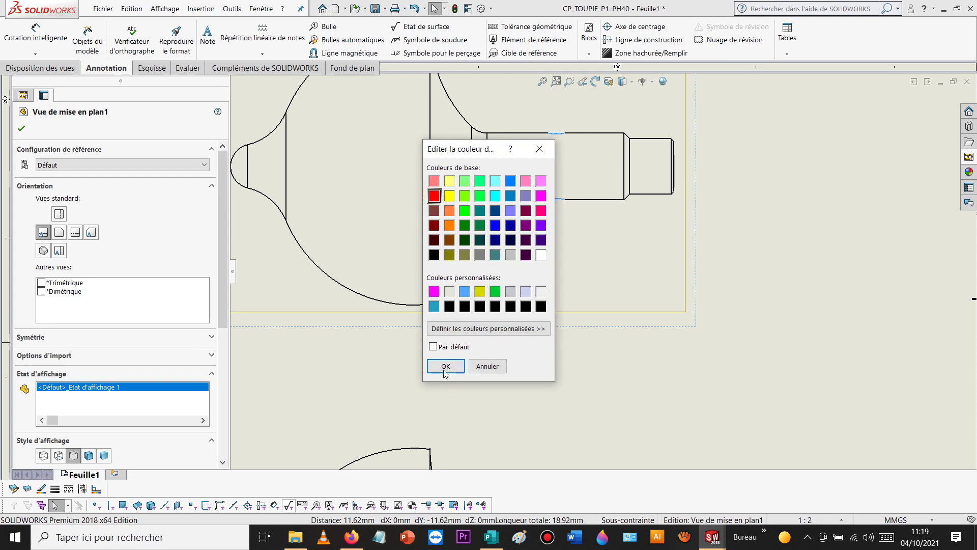
{"action": "left_click", "coordinate": [799, 201]}
{"action": "scroll", "coordinate": [786, 210], "scroll_direction": "up", "scroll_amount": 5}
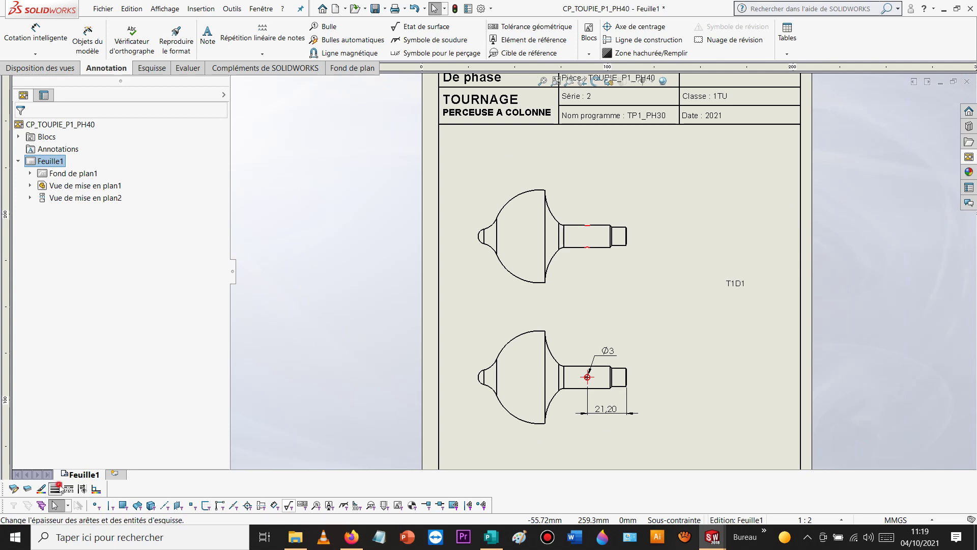
Step: Draw a horizontal construction centreline along the axis of the upper view, extending past both ends of the part
{"action": "left_click", "coordinate": [57, 489]}
{"action": "left_click", "coordinate": [80, 404]}
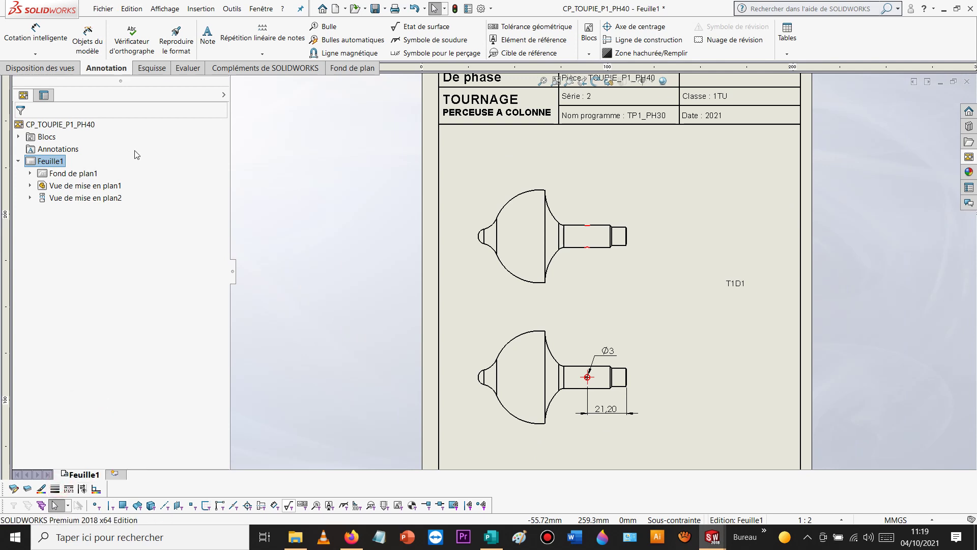
{"action": "left_click", "coordinate": [68, 72]}
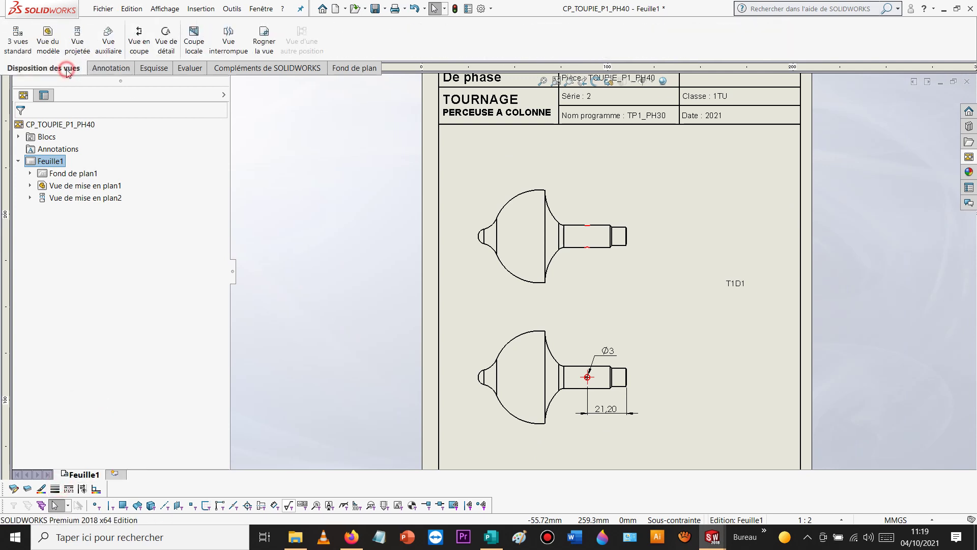
{"action": "left_click", "coordinate": [110, 69]}
{"action": "left_click", "coordinate": [152, 70]}
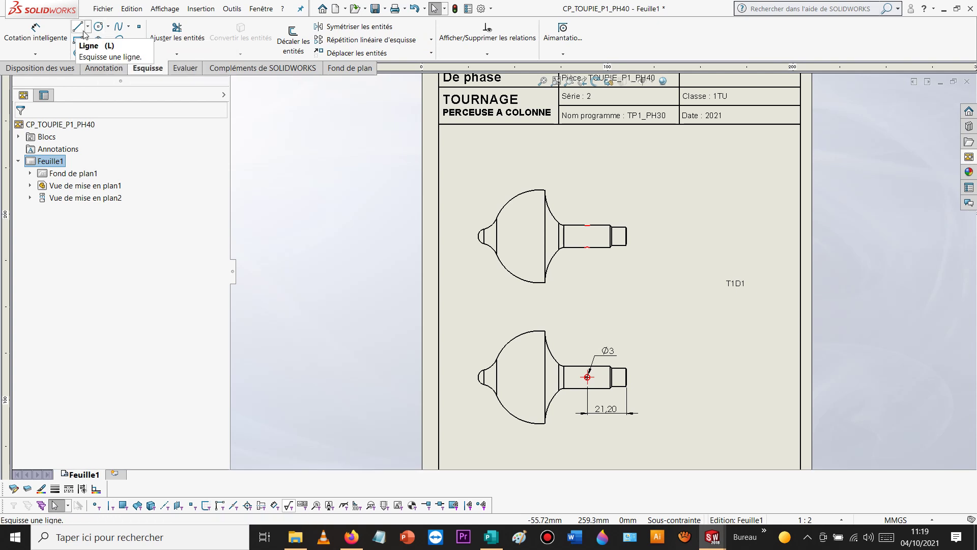
{"action": "left_click", "coordinate": [87, 33]}
{"action": "left_click", "coordinate": [104, 53]}
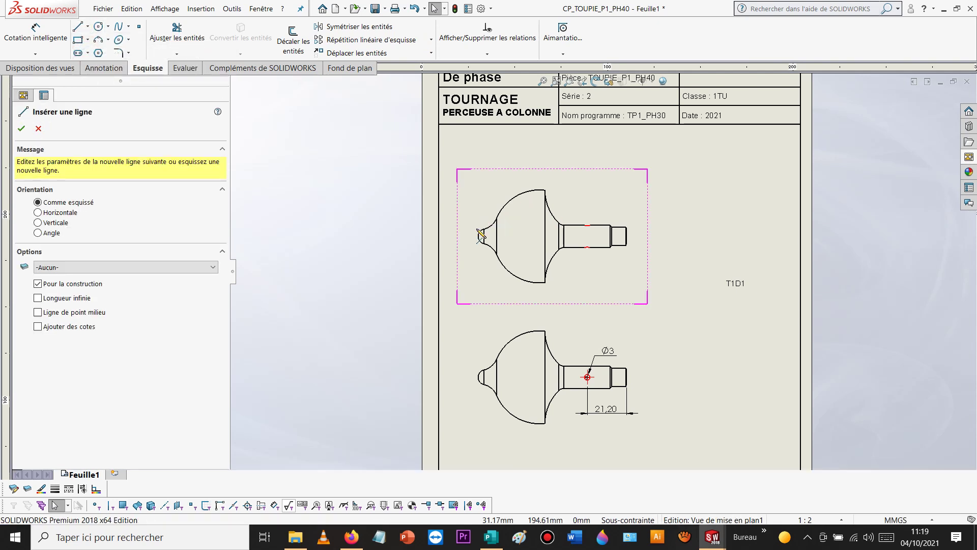
{"action": "mouse_move", "coordinate": [467, 236]}
{"action": "left_mouse_down"}
{"action": "mouse_move", "coordinate": [476, 245]}
{"action": "mouse_move", "coordinate": [639, 237]}
{"action": "left_mouse_up"}
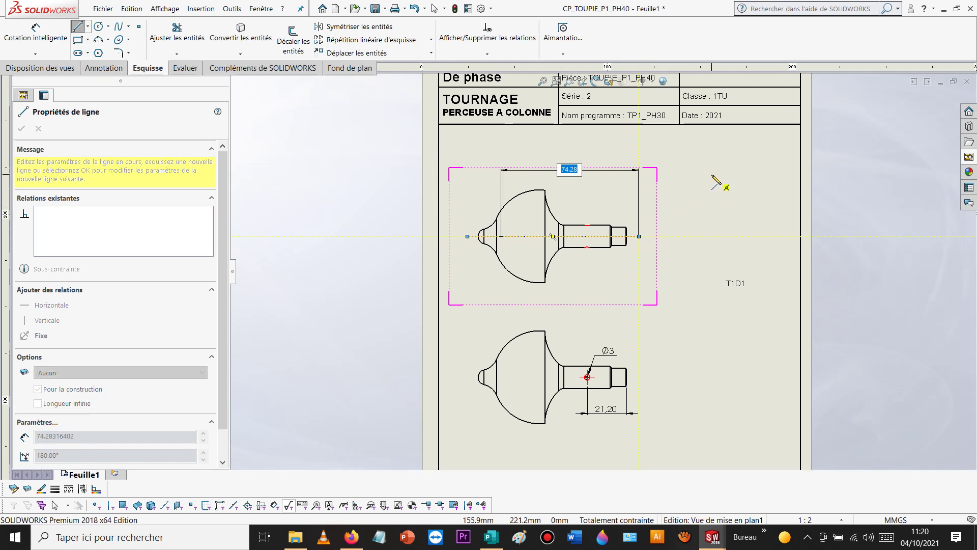
{"action": "key", "text": "Escape"}
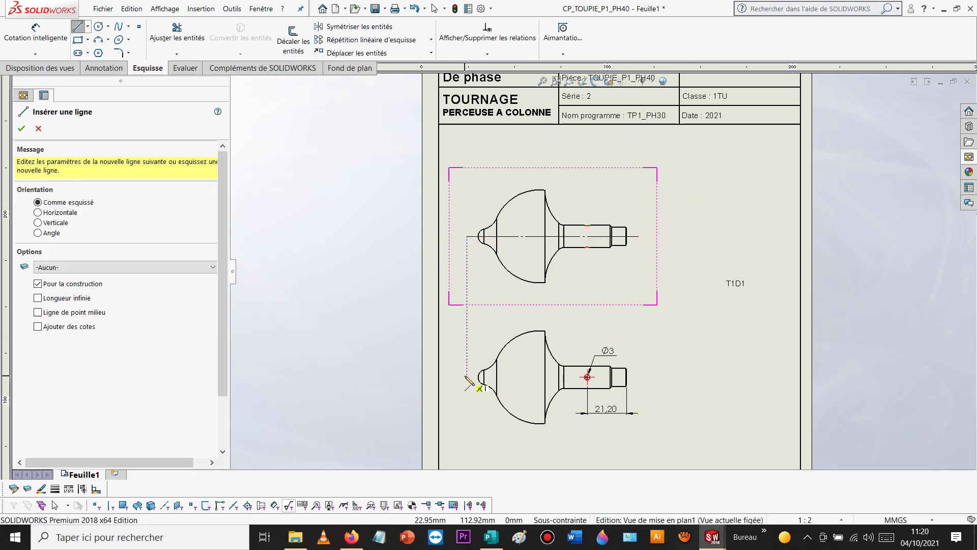
Step: Draw a matching horizontal construction centreline through the lower view's axis, aligned with the ends of the upper centreline
{"action": "left_click", "coordinate": [467, 377]}
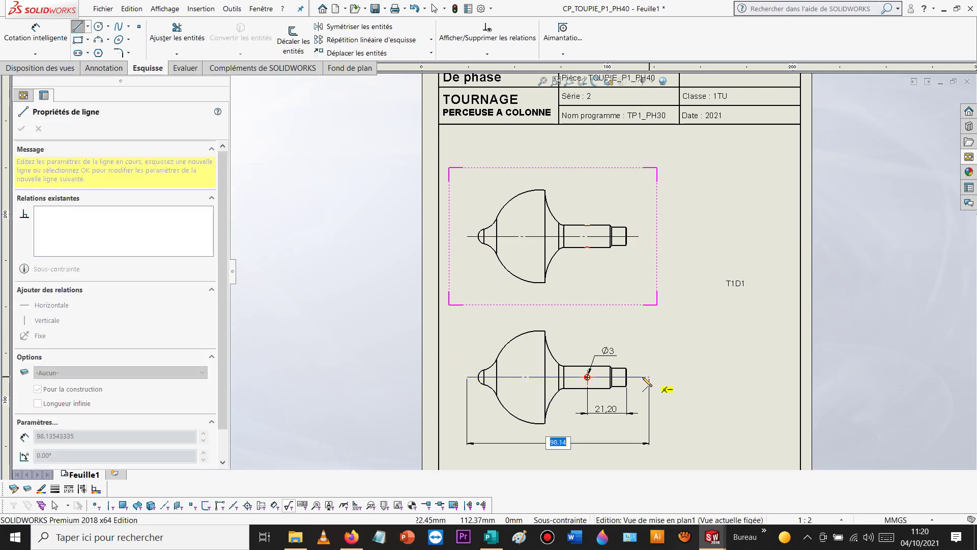
{"action": "left_click", "coordinate": [639, 377]}
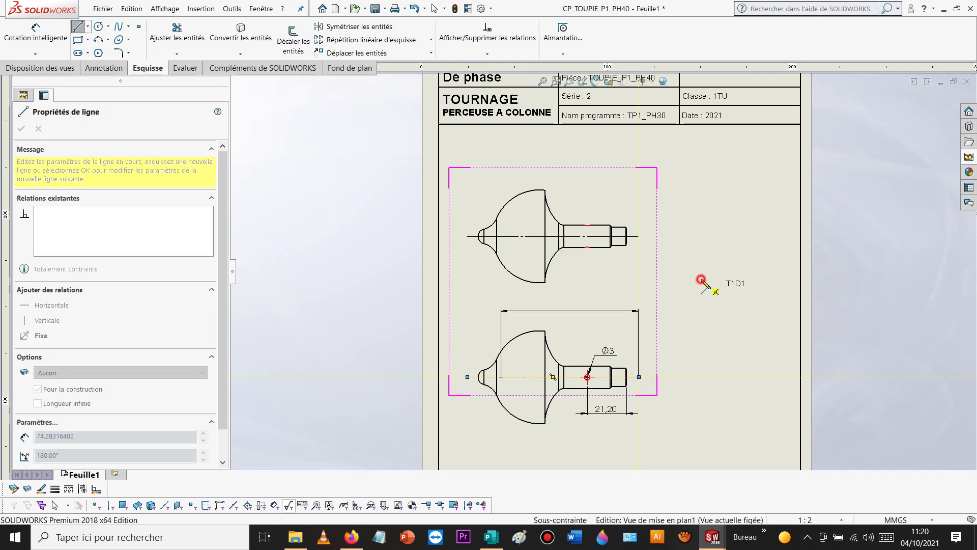
{"action": "key", "text": "Escape"}
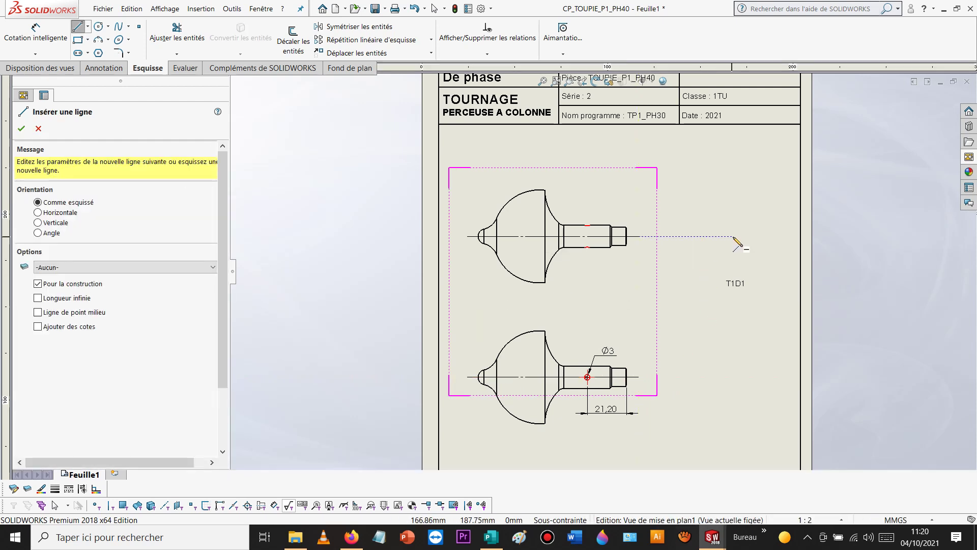
{"action": "left_click", "coordinate": [201, 9]}
{"action": "left_click", "coordinate": [254, 126]}
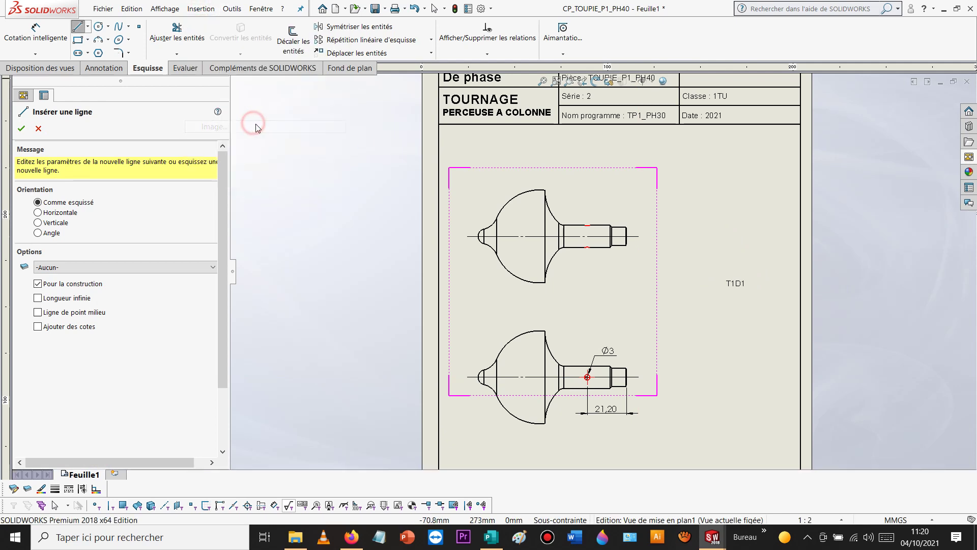
{"action": "double_click", "coordinate": [465, 183]}
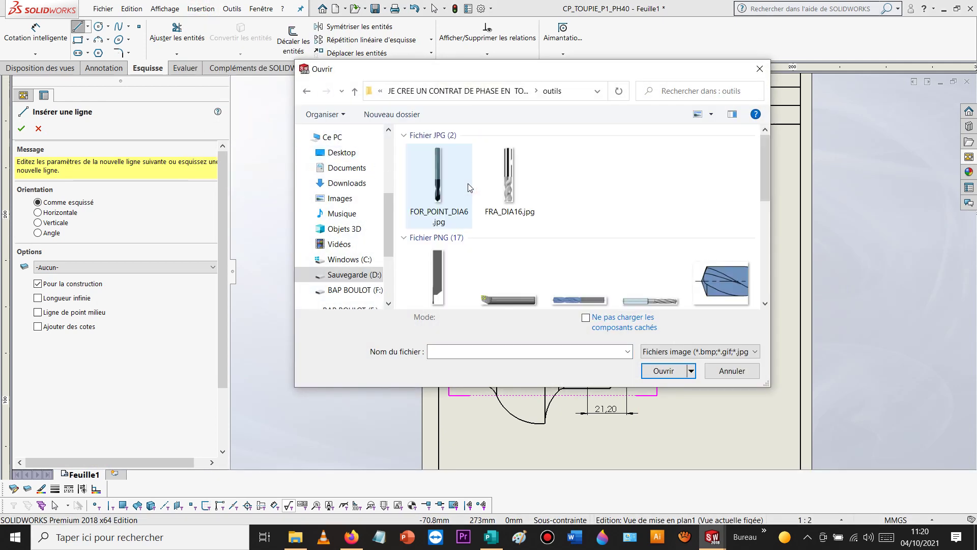
{"action": "scroll", "coordinate": [502, 199], "scroll_direction": "down", "scroll_amount": 3}
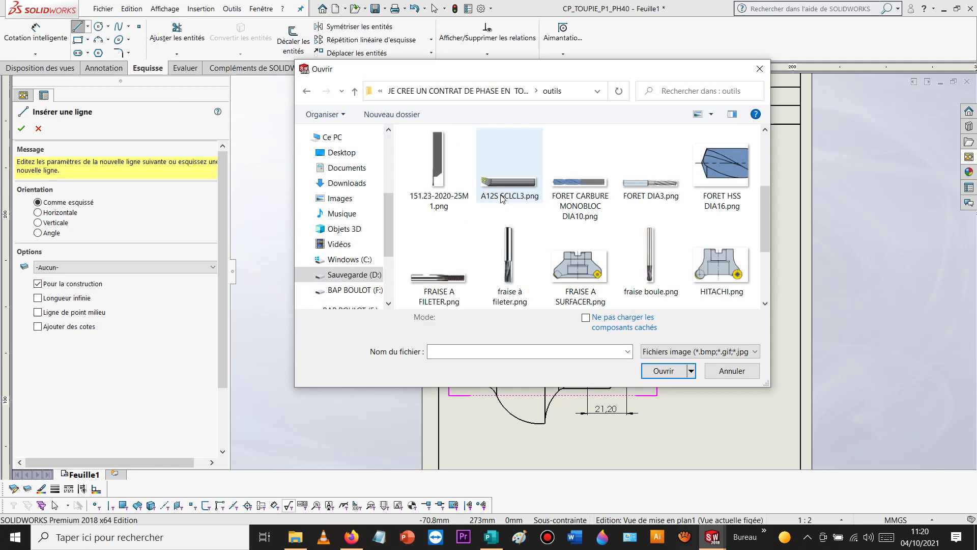
{"action": "double_click", "coordinate": [645, 187]}
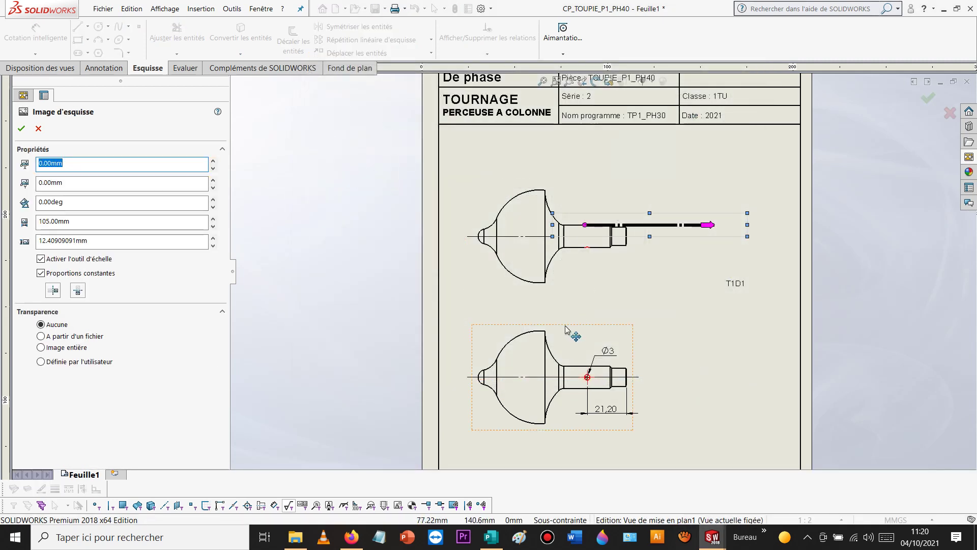
{"action": "scroll", "coordinate": [566, 326], "scroll_direction": "up", "scroll_amount": 7}
{"action": "scroll", "coordinate": [582, 368], "scroll_direction": "down", "scroll_amount": 1}
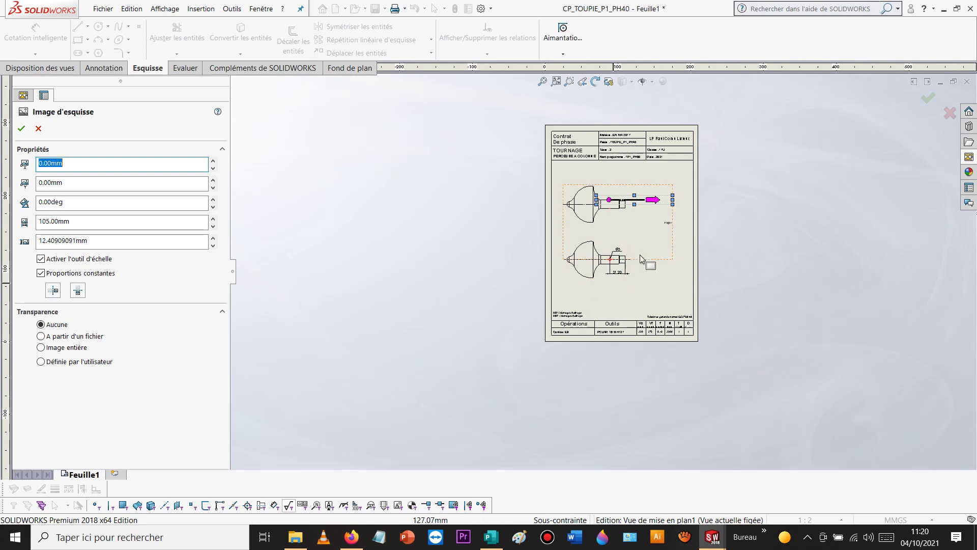
{"action": "scroll", "coordinate": [653, 230], "scroll_direction": "down", "scroll_amount": 3}
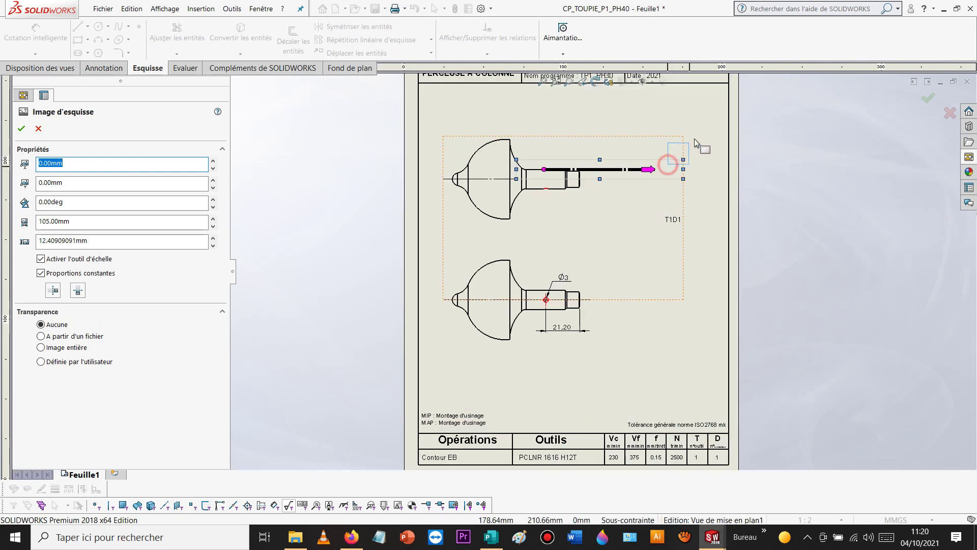
{"action": "key", "text": "Escape"}
{"action": "left_click", "coordinate": [808, 165]}
{"action": "key", "text": "Escape"}
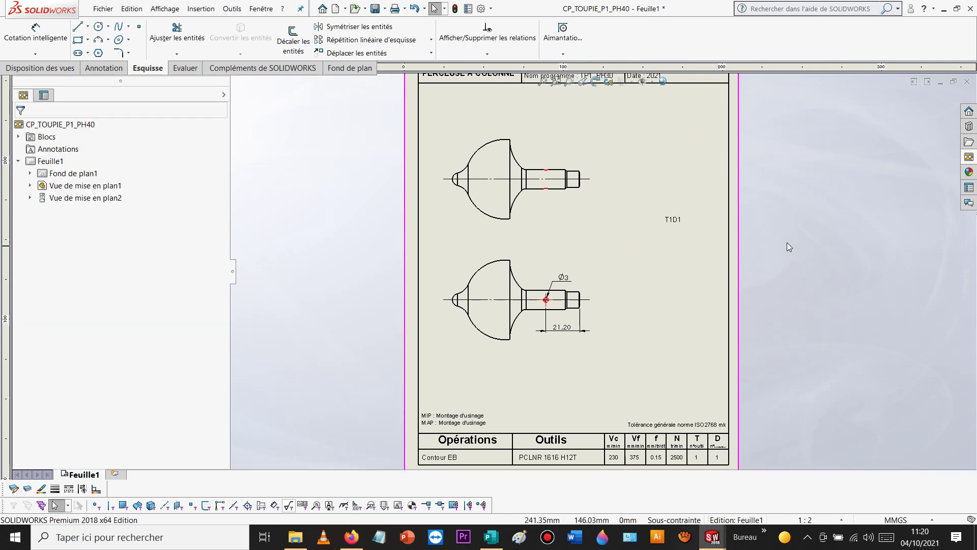
Step: Insert the drill image FORET DIA3.png on the sheet and move it beside the lower view, across the sheet's edge
{"action": "left_click", "coordinate": [233, 8]}
{"action": "mouse_move", "coordinate": [201, 9]}
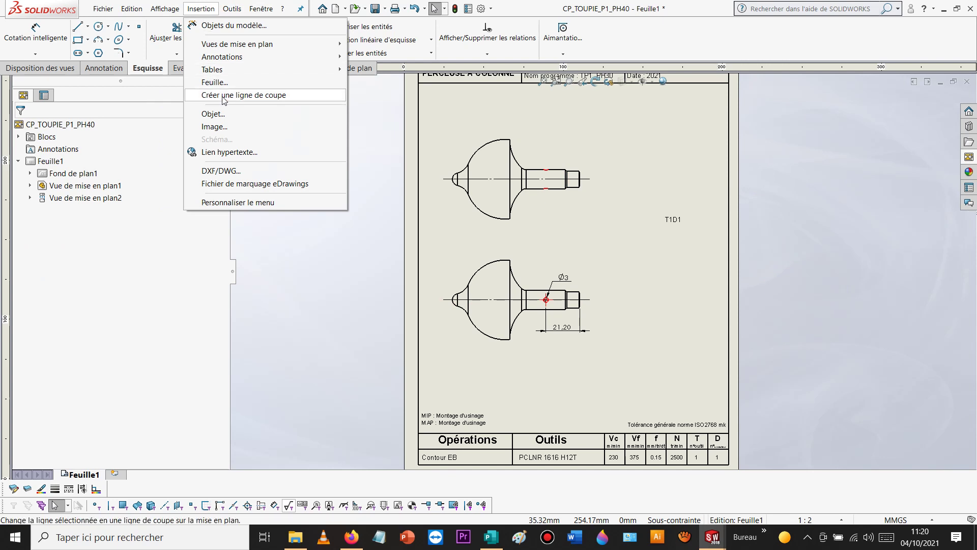
{"action": "left_click", "coordinate": [219, 127]}
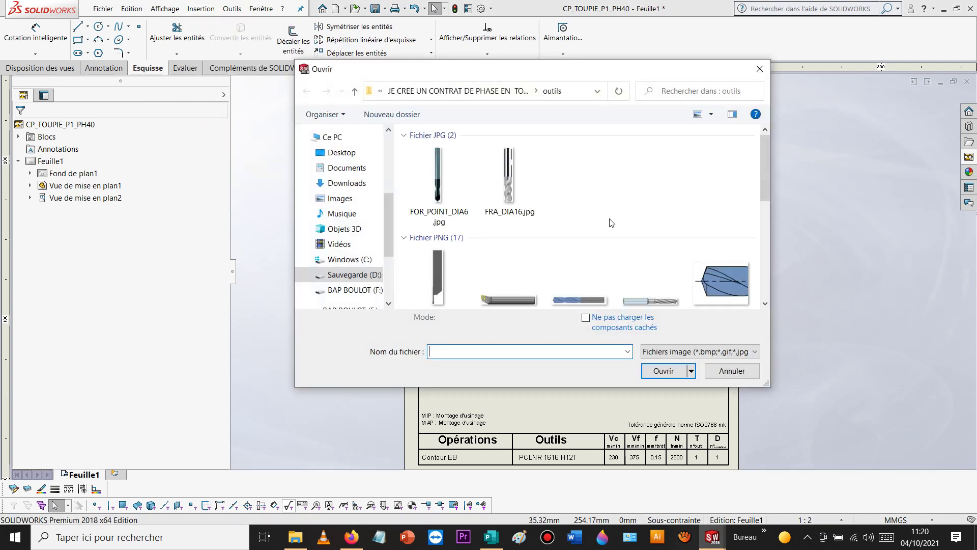
{"action": "left_click", "coordinate": [654, 299]}
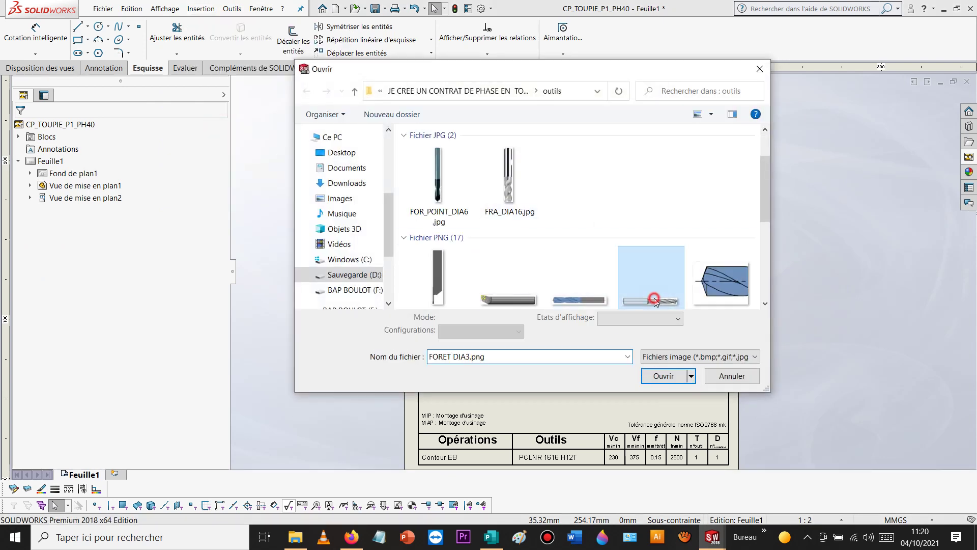
{"action": "double_click", "coordinate": [654, 263]}
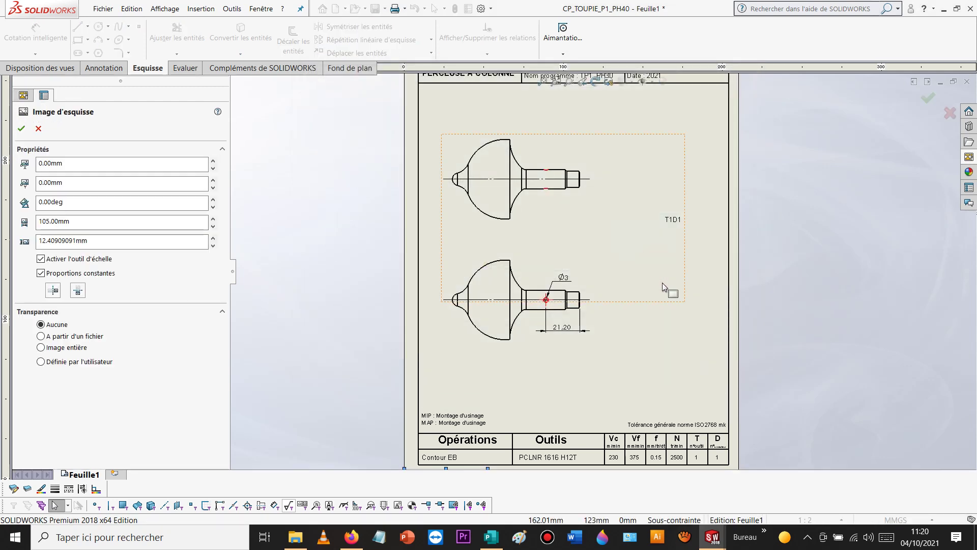
{"action": "scroll", "coordinate": [611, 356], "scroll_direction": "up", "scroll_amount": 3}
{"action": "scroll", "coordinate": [572, 326], "scroll_direction": "down", "scroll_amount": 3}
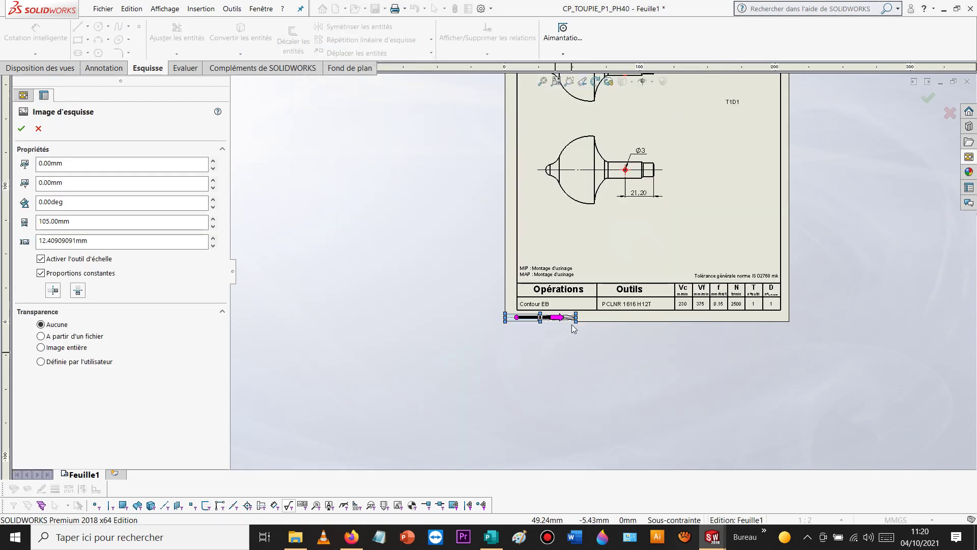
{"action": "left_click_drag", "start_coordinate": [570, 318], "coordinate": [818, 184]}
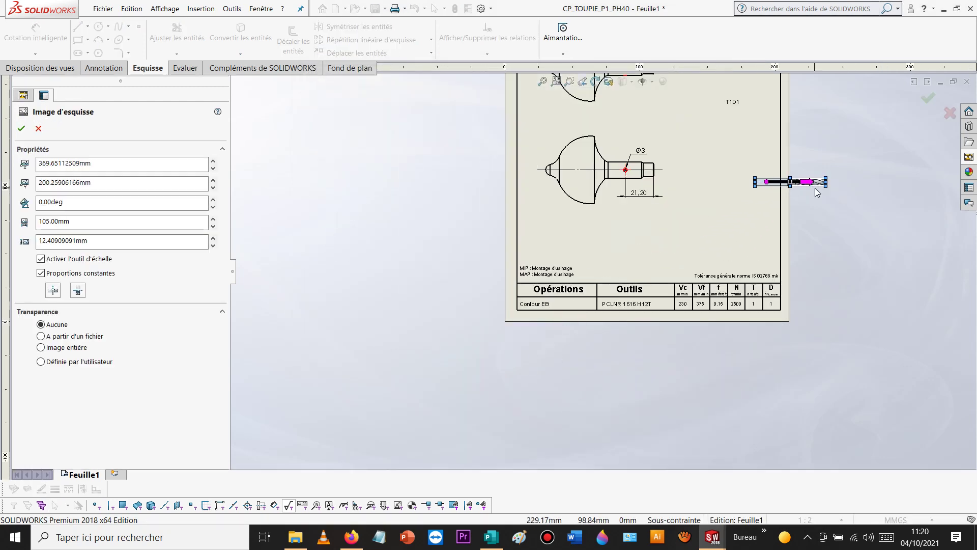
Step: Rotate the drill image to 270 degrees
{"action": "scroll", "coordinate": [777, 198], "scroll_direction": "down", "scroll_amount": 3}
{"action": "scroll", "coordinate": [777, 198], "scroll_direction": "down", "scroll_amount": 2}
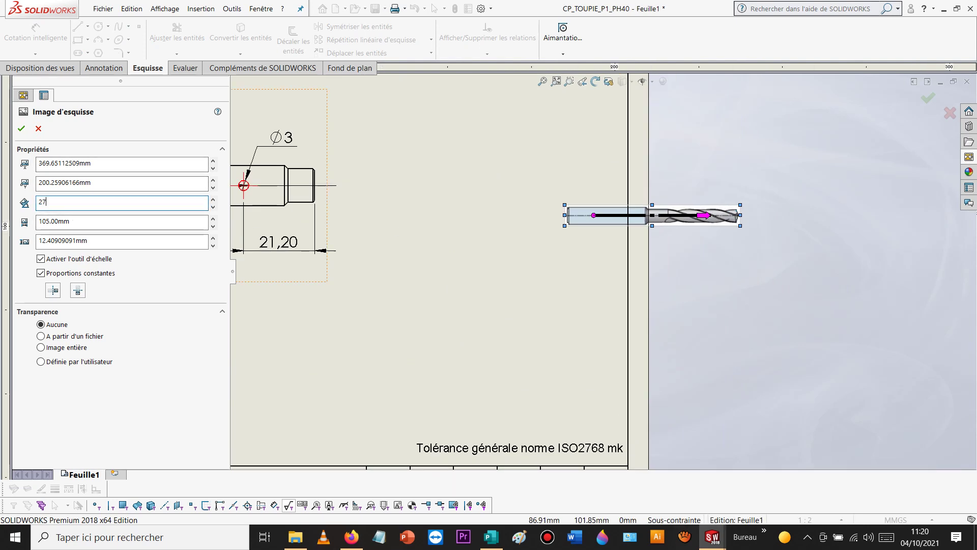
{"action": "type", "text": "270"}
{"action": "key", "text": "Return"}
Step: Move the drill image above the shaft's hole in the upper view
{"action": "scroll", "coordinate": [599, 283], "scroll_direction": "up", "scroll_amount": 3}
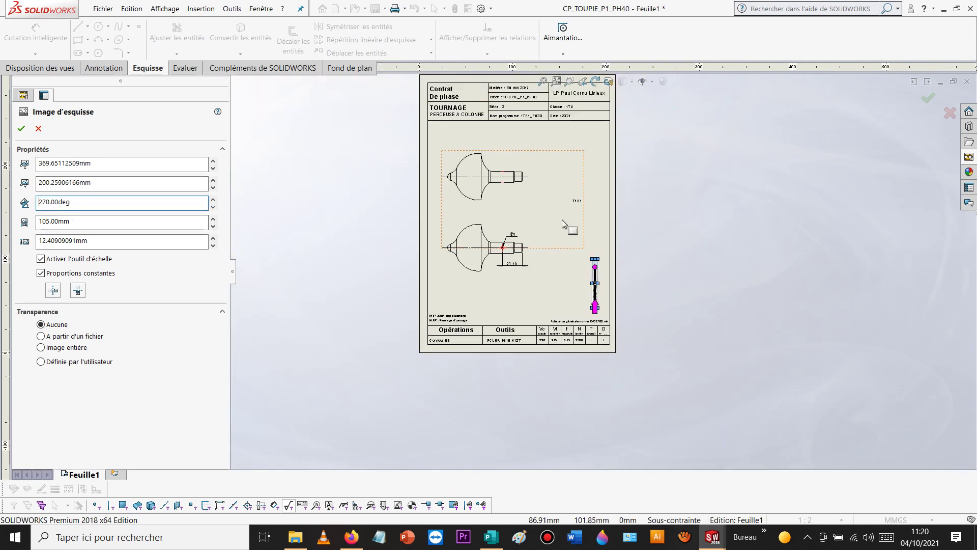
{"action": "left_click_drag", "start_coordinate": [606, 294], "coordinate": [525, 127]}
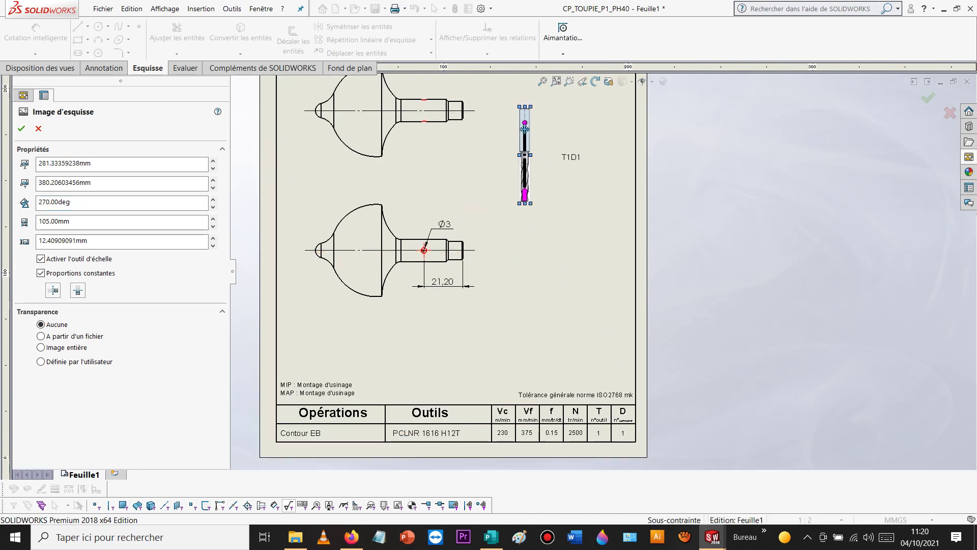
{"action": "scroll", "coordinate": [608, 267], "scroll_direction": "up", "scroll_amount": 4}
{"action": "scroll", "coordinate": [608, 267], "scroll_direction": "down", "scroll_amount": 4}
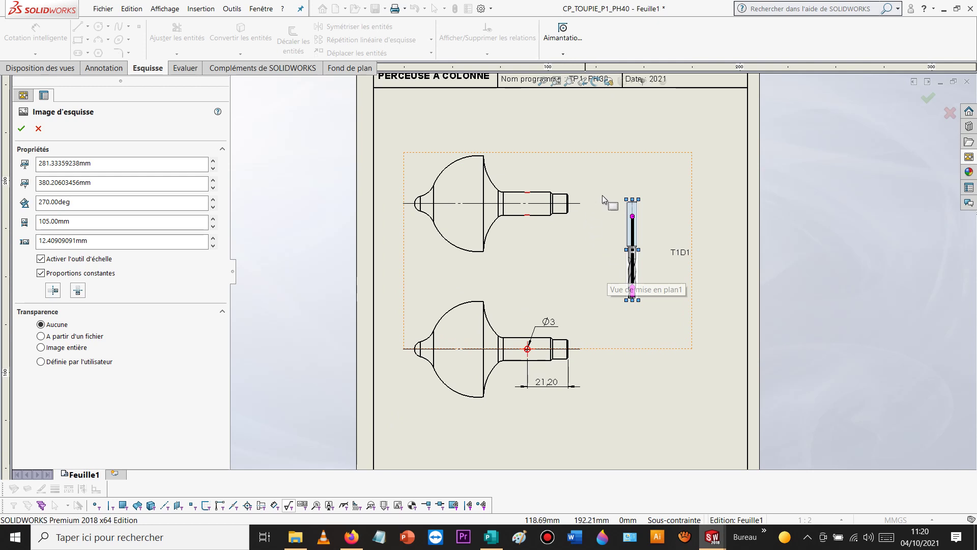
{"action": "mouse_move", "coordinate": [632, 232]}
{"action": "left_mouse_down"}
{"action": "mouse_move", "coordinate": [514, 106]}
{"action": "mouse_move", "coordinate": [532, 114]}
{"action": "left_mouse_up"}
Step: Scale the drill image down proportionally, centre it just above the red hole edge, and accept the image
{"action": "scroll", "coordinate": [529, 82], "scroll_direction": "down", "scroll_amount": 3}
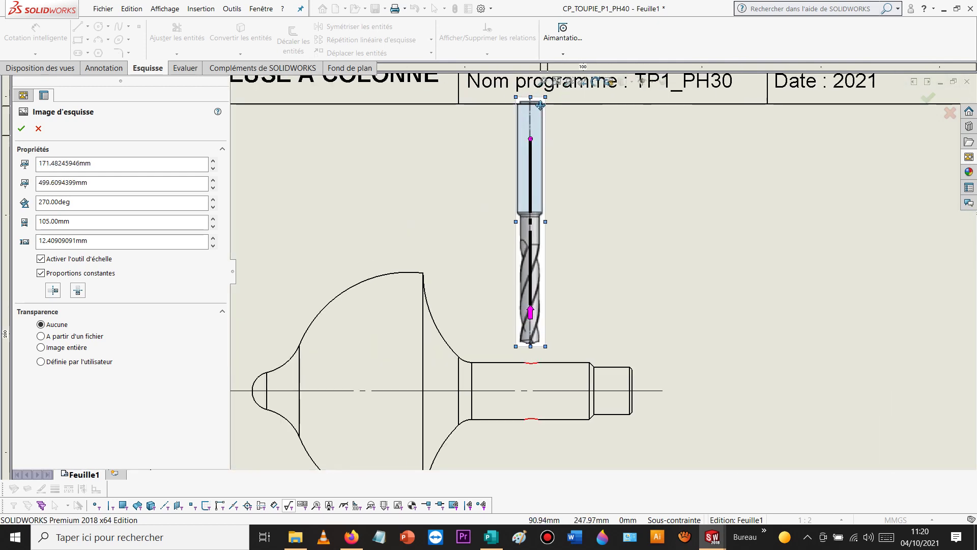
{"action": "mouse_move", "coordinate": [545, 98]}
{"action": "left_mouse_down"}
{"action": "mouse_move", "coordinate": [565, 102]}
{"action": "mouse_move", "coordinate": [510, 119]}
{"action": "mouse_move", "coordinate": [498, 185]}
{"action": "left_mouse_up"}
{"action": "left_click_drag", "start_coordinate": [522, 225], "coordinate": [529, 230]}
{"action": "left_click", "coordinate": [21, 129]}
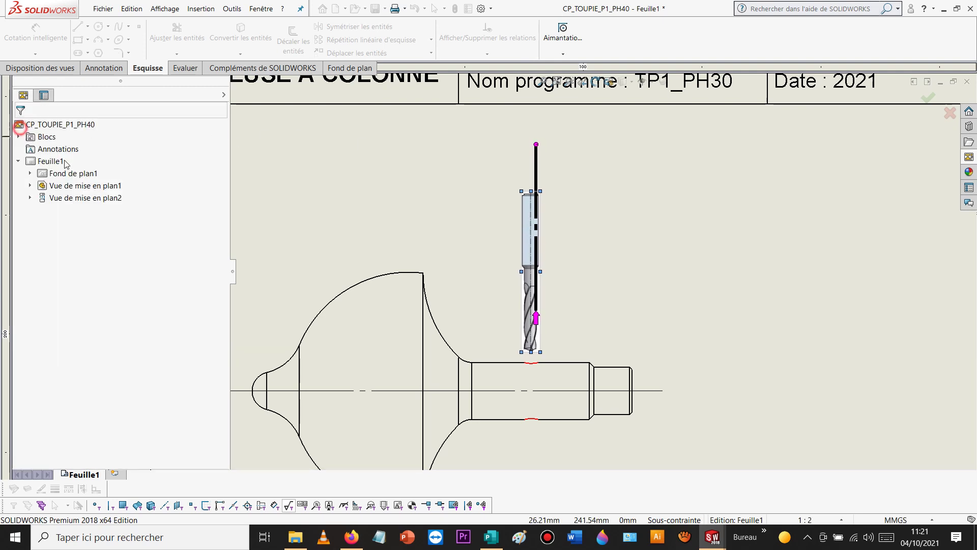
Step: Move the T1D1 label next to the drill image above the upper view
{"action": "scroll", "coordinate": [659, 256], "scroll_direction": "up", "scroll_amount": 6}
{"action": "left_click_drag", "start_coordinate": [693, 346], "coordinate": [601, 264]}
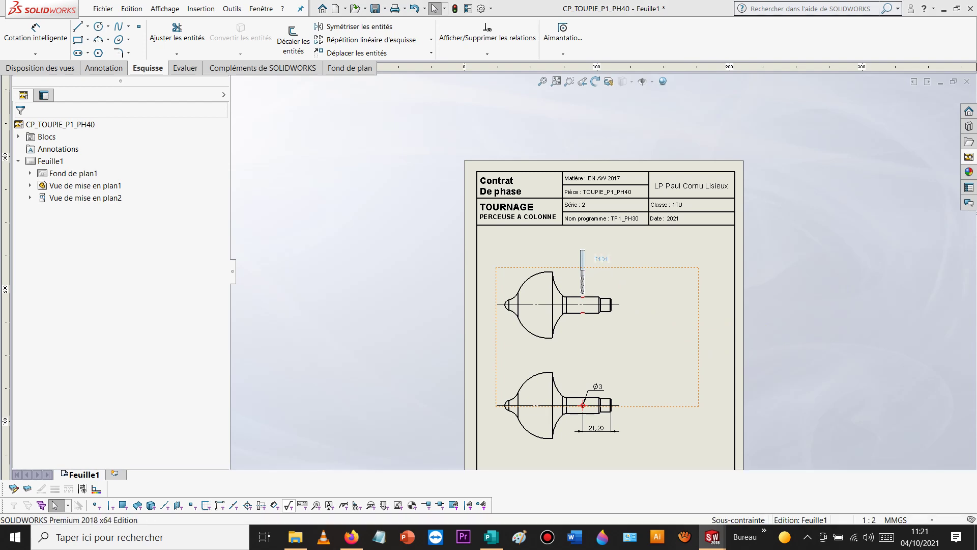
{"action": "left_click", "coordinate": [704, 308]}
Step: Create a projected end view of the part from the lower view and place it beside that view at the sheet's edge
{"action": "scroll", "coordinate": [645, 340], "scroll_direction": "up", "scroll_amount": 5}
{"action": "scroll", "coordinate": [621, 310], "scroll_direction": "down", "scroll_amount": 5}
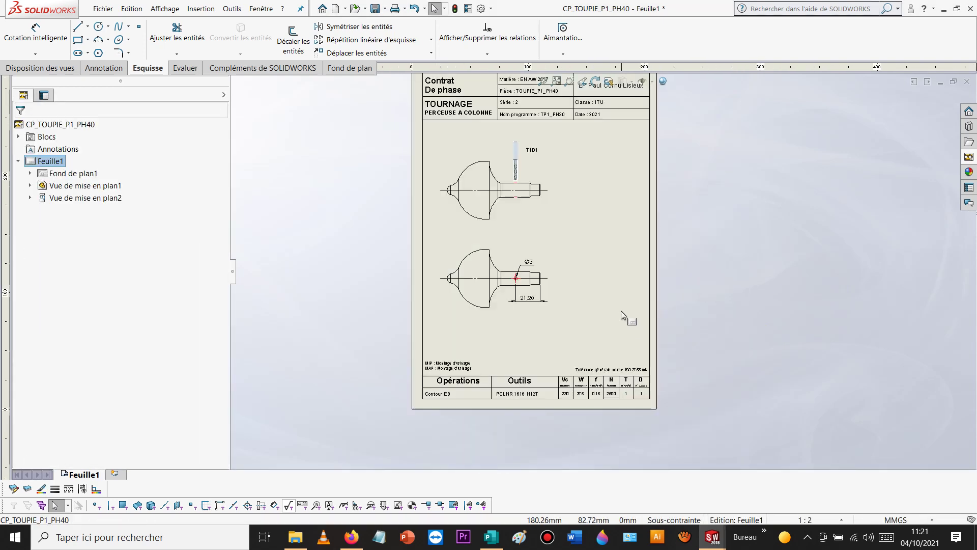
{"action": "scroll", "coordinate": [619, 310], "scroll_direction": "down", "scroll_amount": 3}
{"action": "left_click", "coordinate": [556, 244]}
{"action": "left_click", "coordinate": [557, 209]}
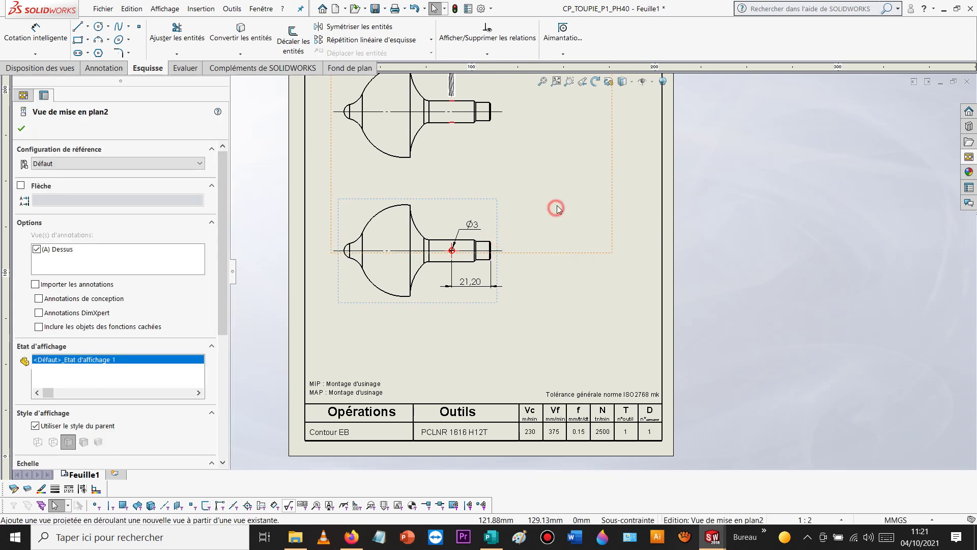
{"action": "left_click", "coordinate": [655, 204]}
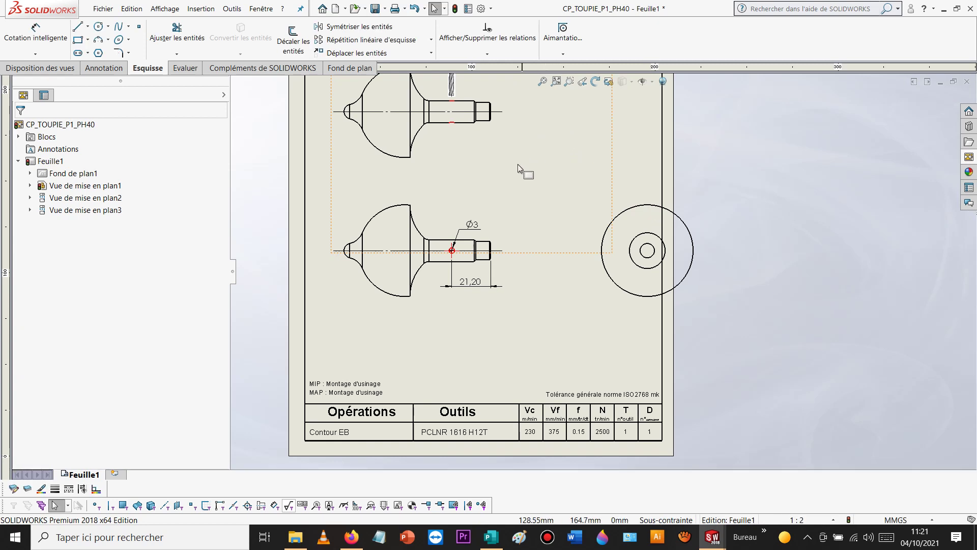
Step: Create a diagonally projected isometric view from the lower view and place it above the circular end view
{"action": "left_click", "coordinate": [499, 236]}
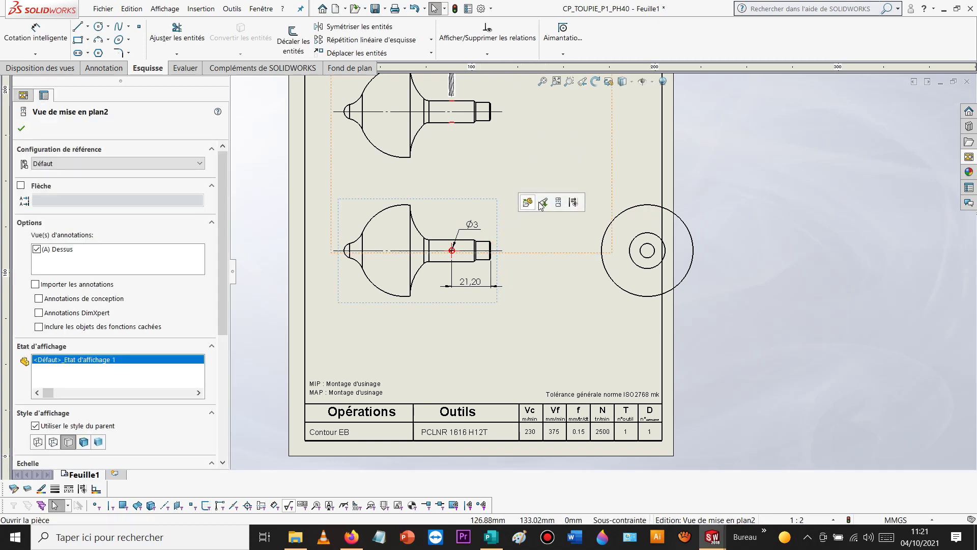
{"action": "left_click", "coordinate": [556, 203]}
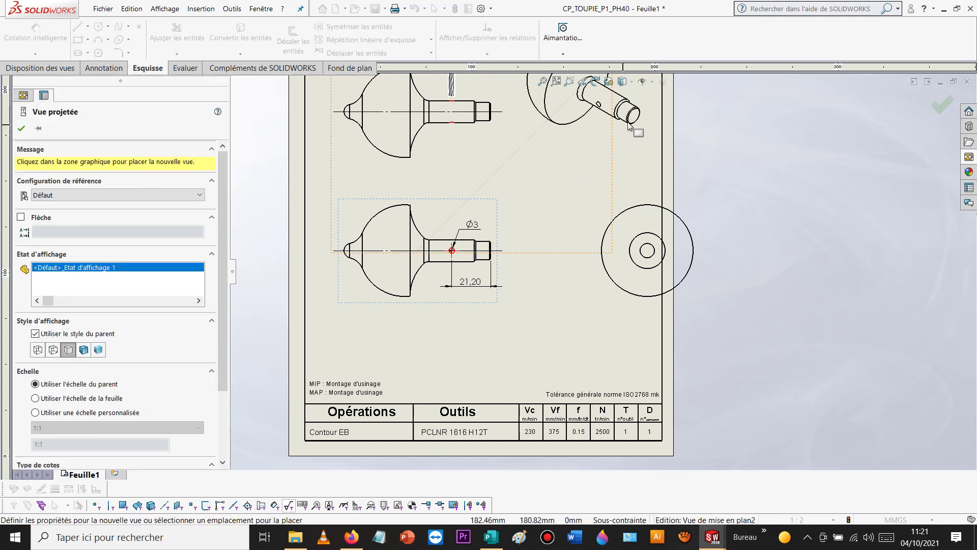
{"action": "left_click", "coordinate": [680, 169]}
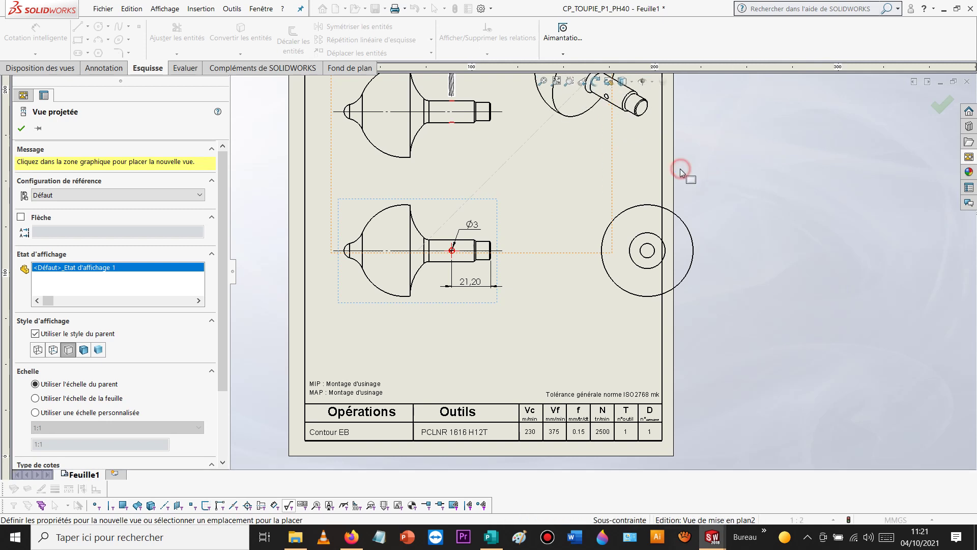
Step: Delete the circular end view and move the isometric view down into the free area above the operations table
{"action": "left_click", "coordinate": [698, 221]}
{"action": "key", "text": "Delete"}
{"action": "left_click", "coordinate": [580, 197]}
{"action": "left_click_drag", "start_coordinate": [607, 169], "coordinate": [605, 410]}
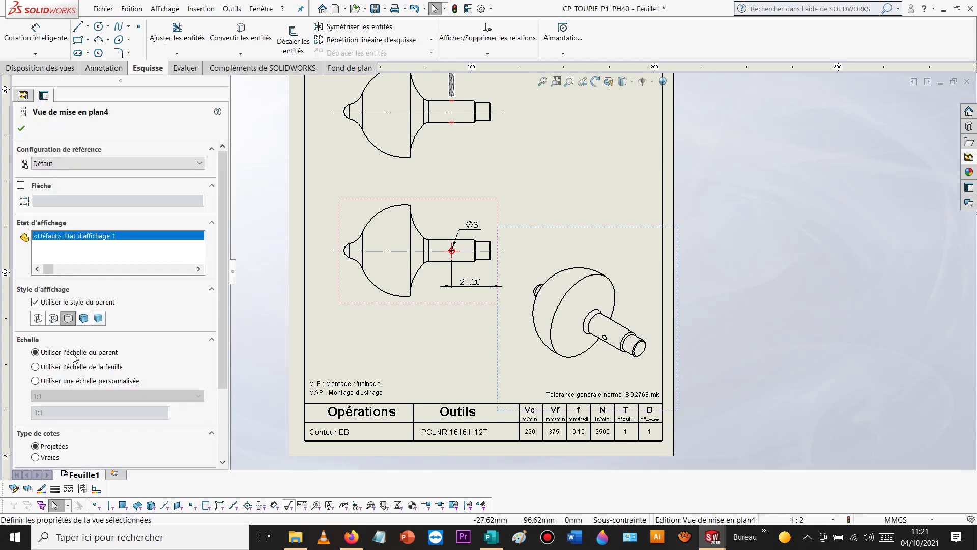
Step: Give the isometric view a custom 1:2 scale and shaded-with-edges display, and place it in the sheet's corner above the tolerance note
{"action": "left_click", "coordinate": [41, 382]}
{"action": "left_click", "coordinate": [45, 395]}
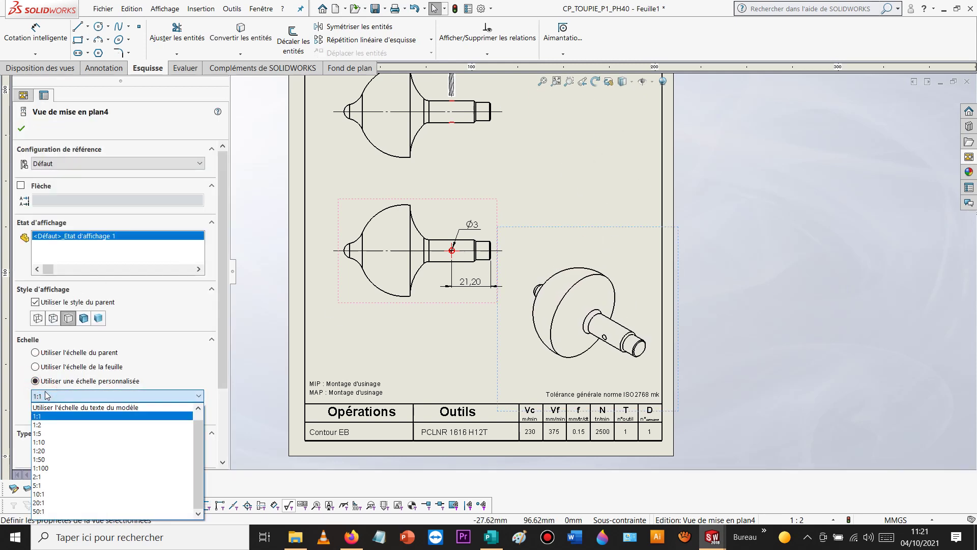
{"action": "left_click", "coordinate": [62, 426]}
{"action": "left_click", "coordinate": [84, 318]}
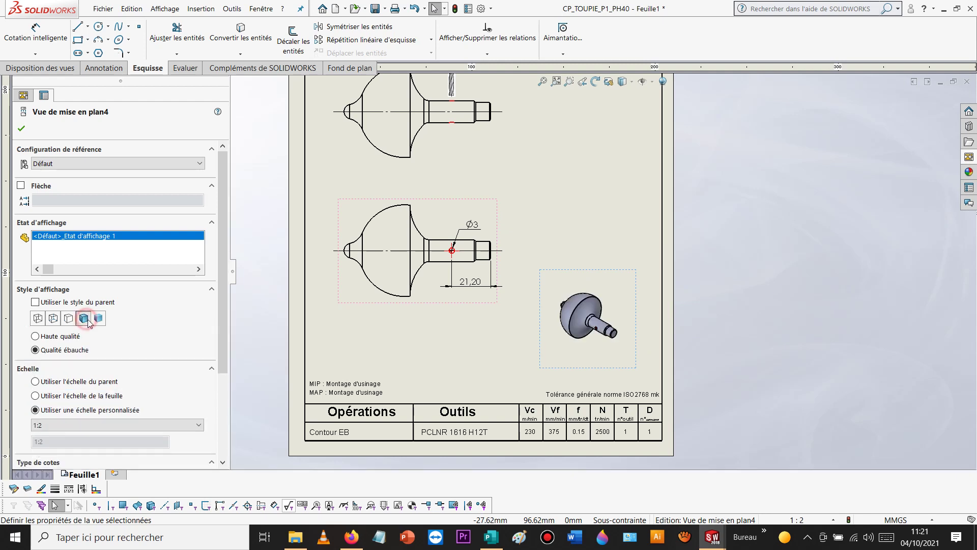
{"action": "left_click_drag", "start_coordinate": [638, 373], "coordinate": [657, 396]}
{"action": "left_click", "coordinate": [793, 282]}
Step: Save the drawing and export a TIF copy named CP_TOUPIE_P1_PH40.TIF to the Desktop
{"action": "scroll", "coordinate": [760, 234], "scroll_direction": "up", "scroll_amount": 5}
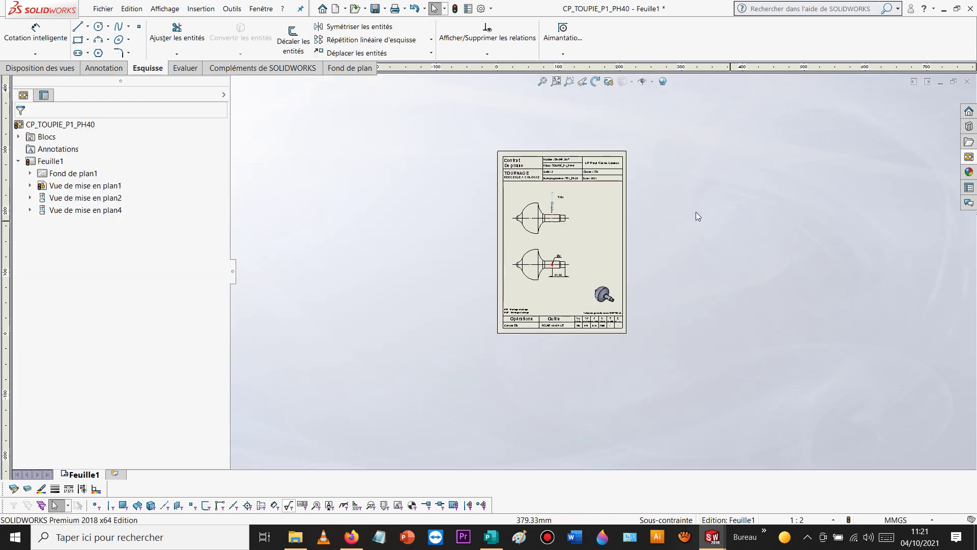
{"action": "scroll", "coordinate": [679, 148], "scroll_direction": "down", "scroll_amount": 2}
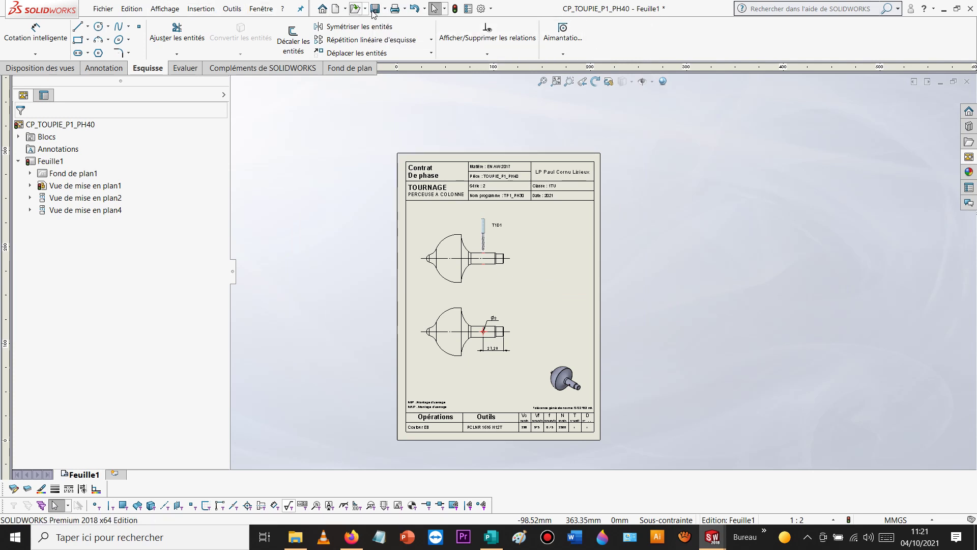
{"action": "left_click", "coordinate": [103, 8]}
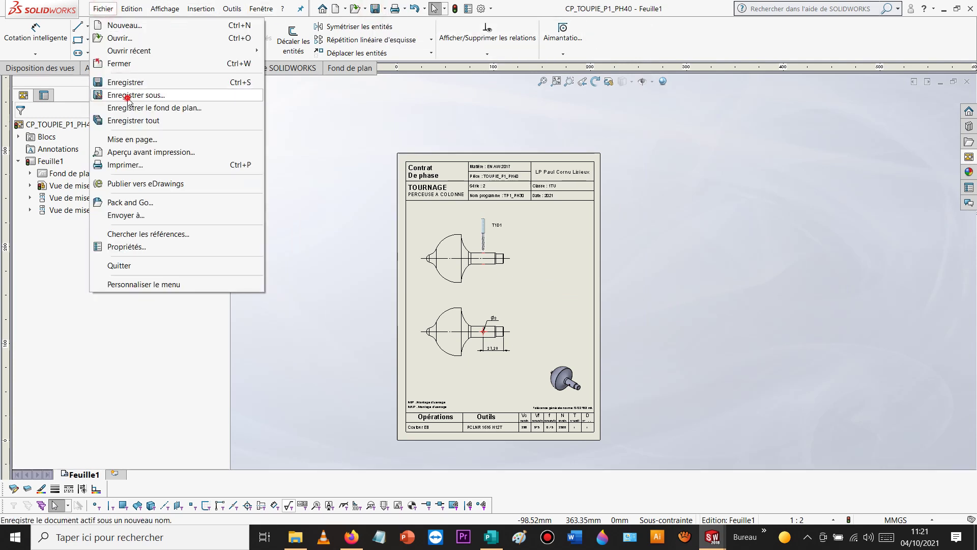
{"action": "left_click", "coordinate": [128, 96]}
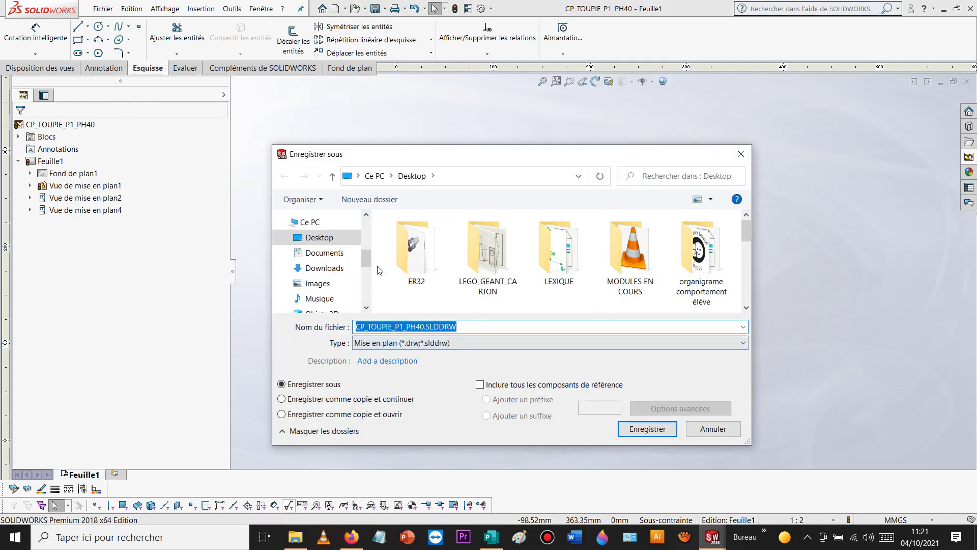
{"action": "left_click", "coordinate": [448, 342]}
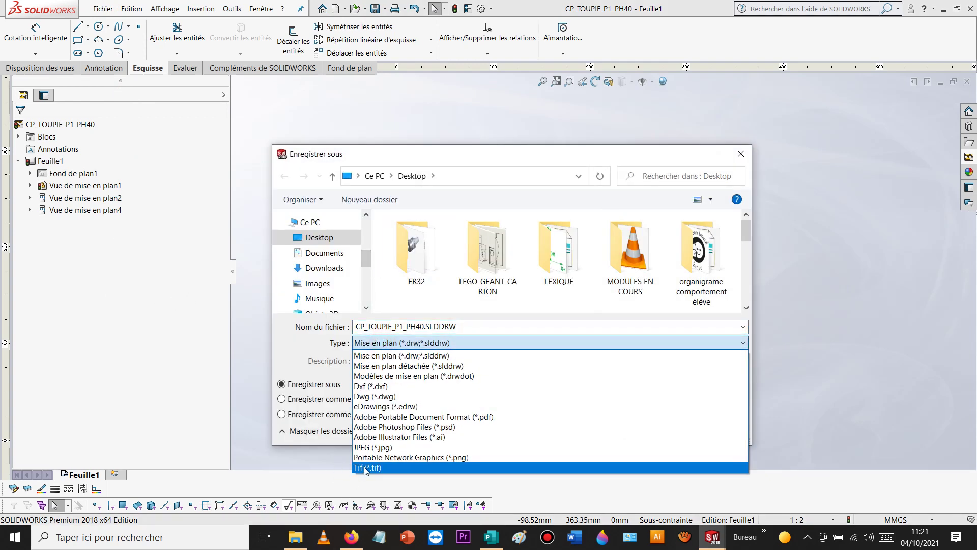
{"action": "left_click", "coordinate": [494, 454]}
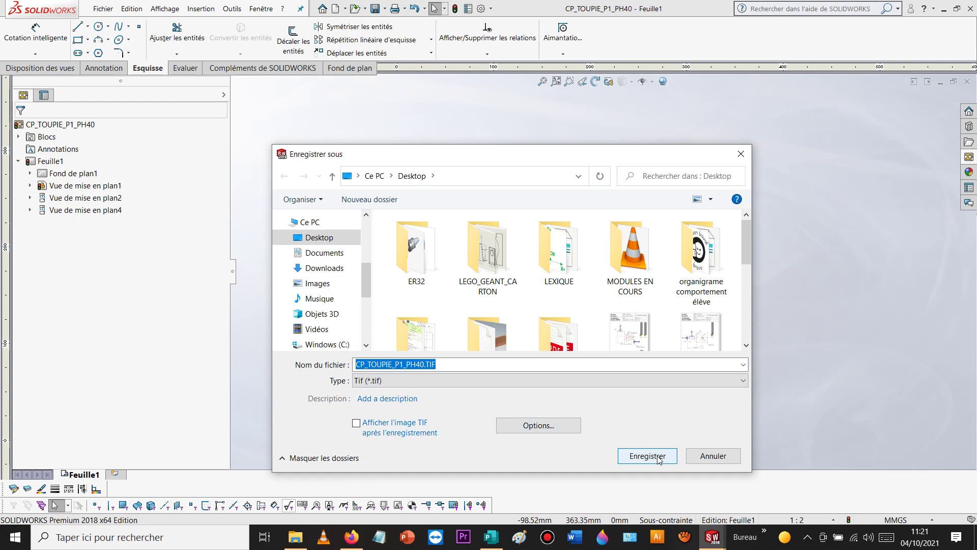
{"action": "left_click", "coordinate": [647, 456]}
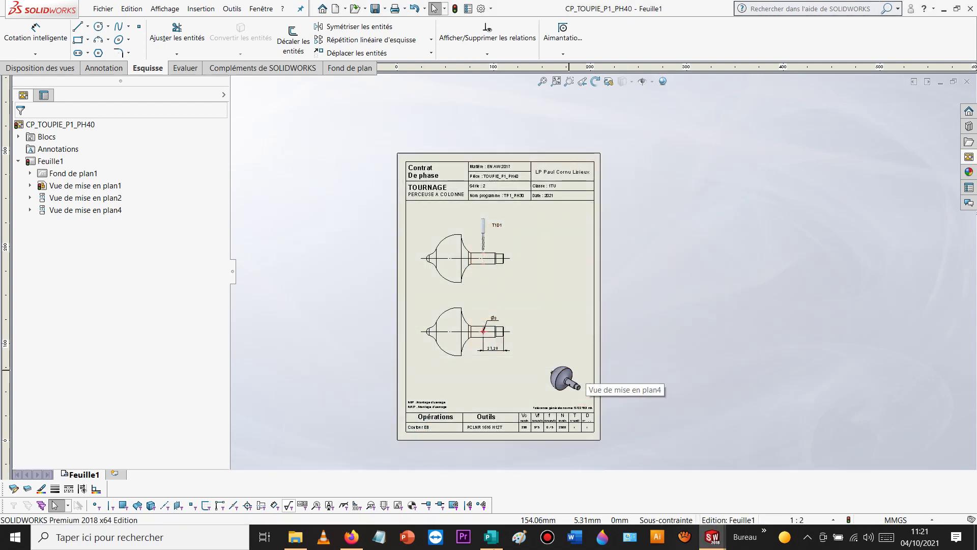
Step: Open CP_TOUPIE_P1_PH40.TIF from the Desktop in Paint and move the whole contract frame against the canvas's upper-left corner
{"action": "left_click", "coordinate": [295, 537]}
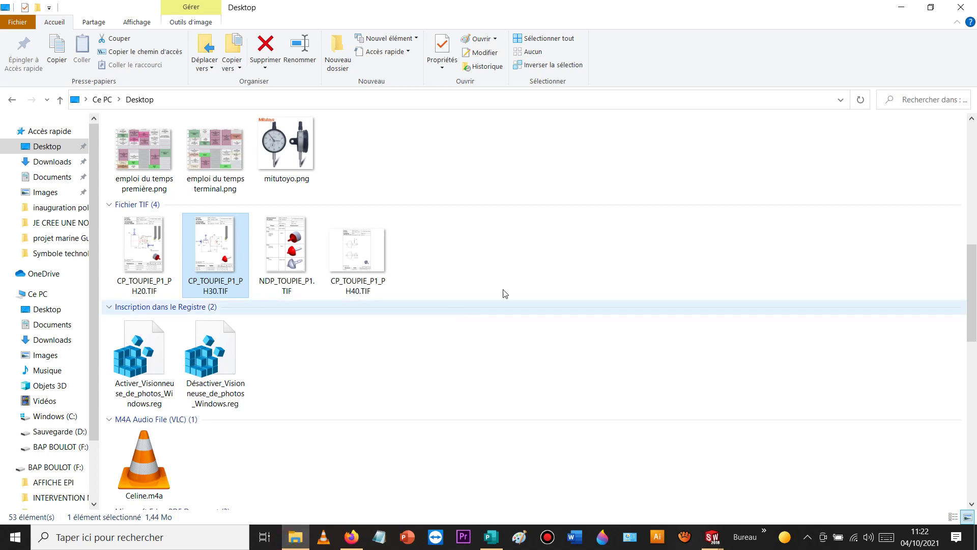
{"action": "left_click", "coordinate": [363, 257]}
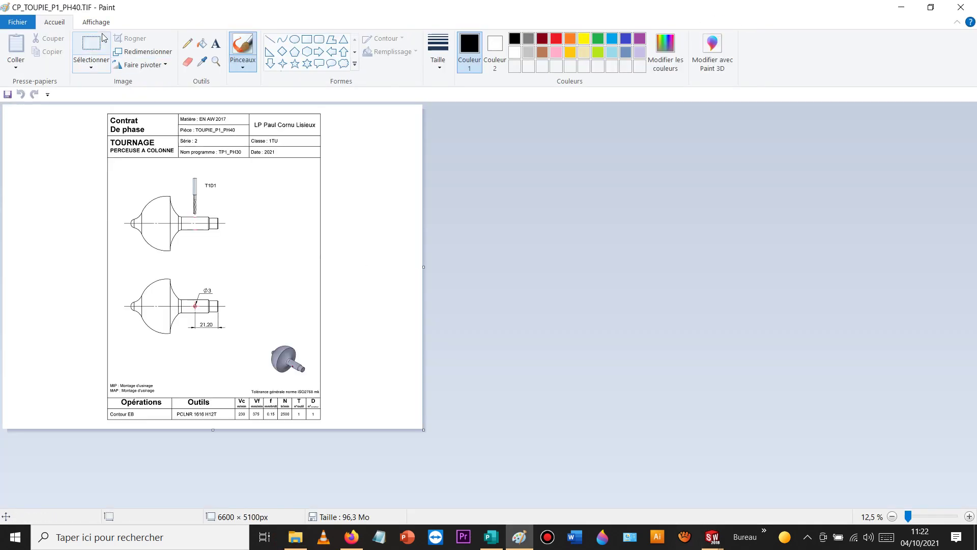
{"action": "left_click", "coordinate": [91, 45]}
{"action": "left_click_drag", "start_coordinate": [93, 107], "coordinate": [421, 473]}
{"action": "mouse_move", "coordinate": [231, 344]}
{"action": "left_mouse_down"}
{"action": "mouse_move", "coordinate": [167, 332]}
{"action": "mouse_move", "coordinate": [128, 339]}
{"action": "left_mouse_up"}
{"action": "left_click", "coordinate": [345, 365]}
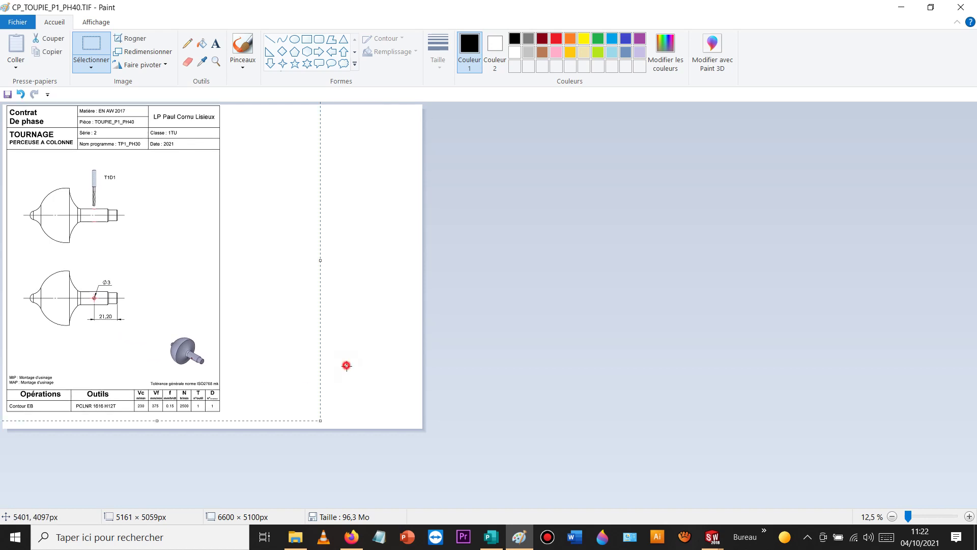
Step: Shrink the canvas around the contract frame to about 3472 × 4872 px, save the image and close Paint
{"action": "left_click_drag", "start_coordinate": [423, 429], "coordinate": [225, 416]}
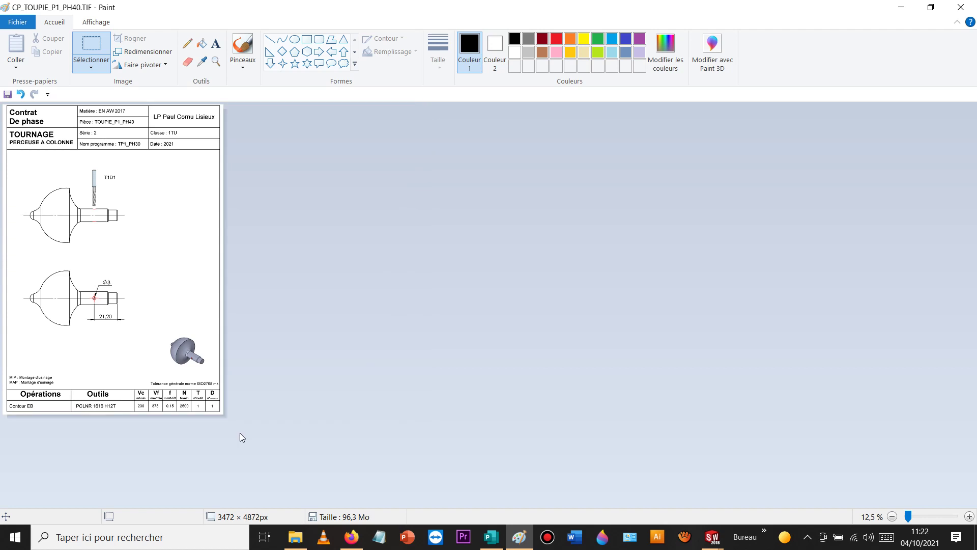
{"action": "left_click", "coordinate": [7, 95]}
{"action": "left_click", "coordinate": [961, 7]}
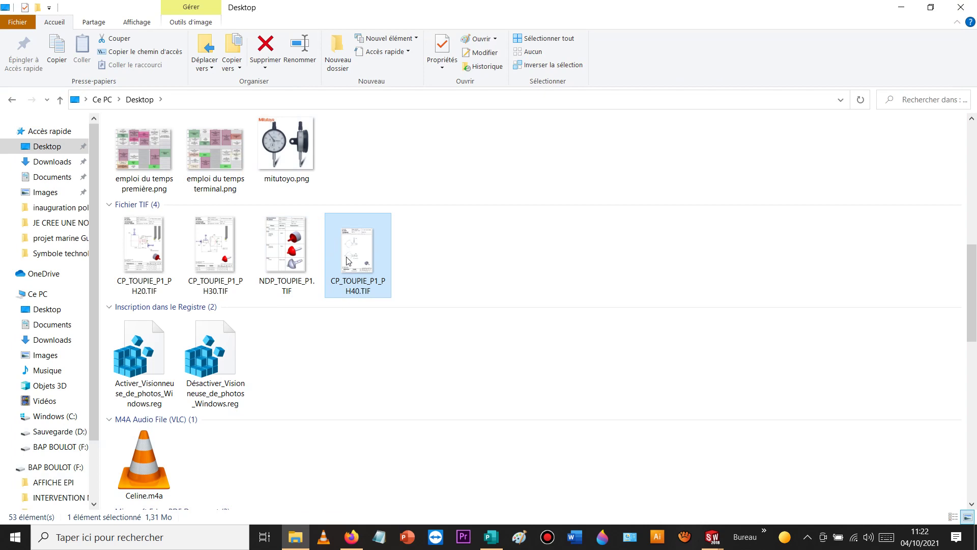
Step: Bring CP_TOUPIE_P1_PH40.TIF into the DOSSIER TECHNIQUE TOUPIE_P1 publication in Publisher and insert a blank page after page 3
{"action": "left_click_drag", "start_coordinate": [348, 261], "coordinate": [163, 329]}
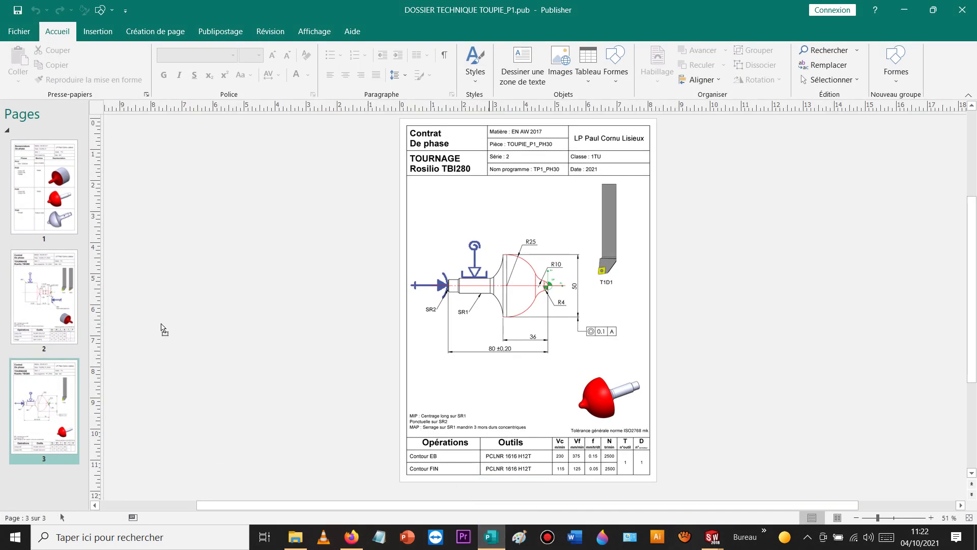
{"action": "right_click", "coordinate": [55, 392]}
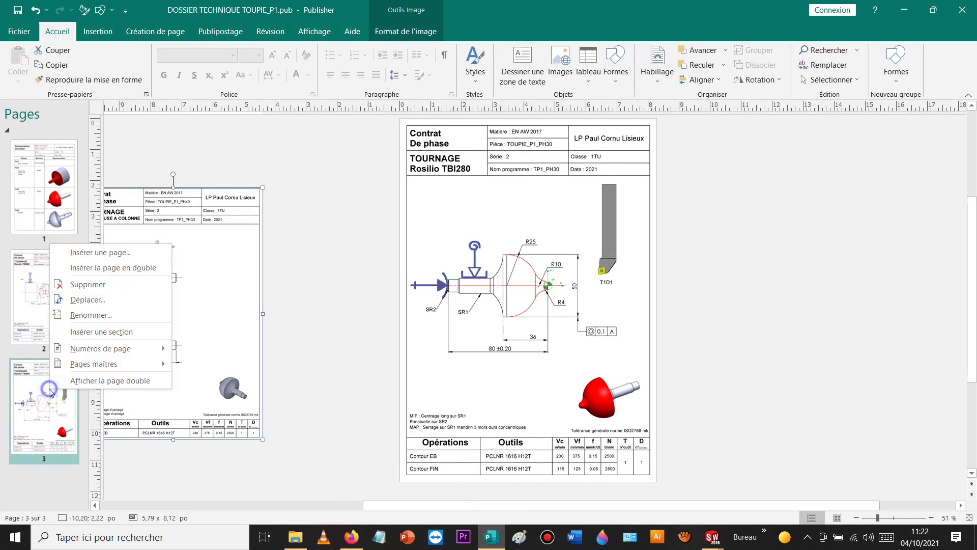
{"action": "left_click", "coordinate": [96, 249]}
{"action": "left_click", "coordinate": [506, 310]}
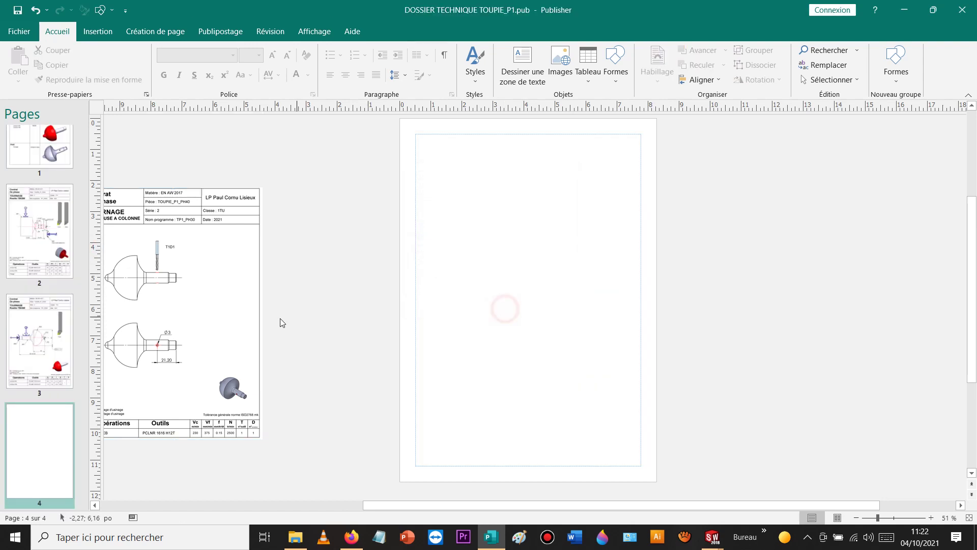
Step: Move the phase 40 contract image onto blank page 4 and enlarge it to fill the page, about 8.12 × 11.39 inches
{"action": "left_click_drag", "start_coordinate": [219, 301], "coordinate": [527, 236]}
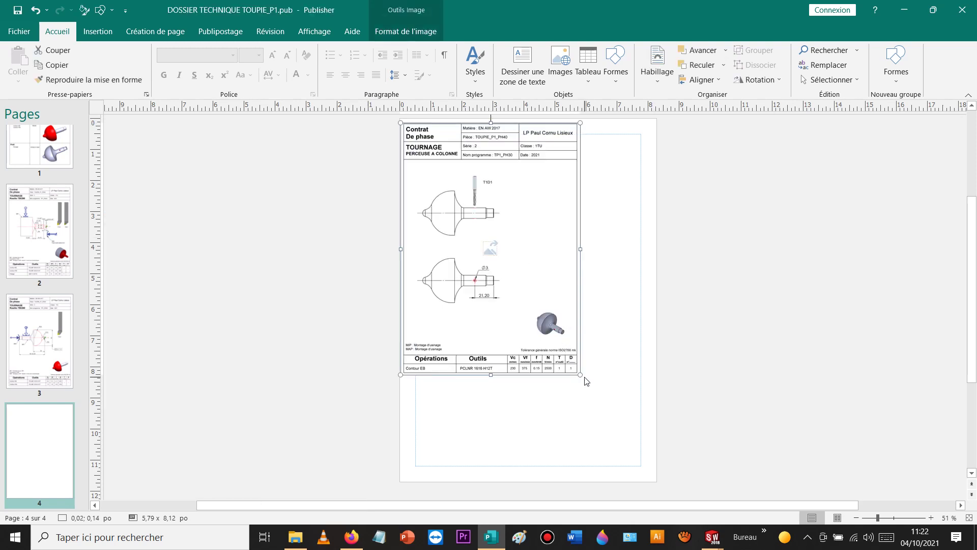
{"action": "left_click_drag", "start_coordinate": [581, 374], "coordinate": [614, 476]}
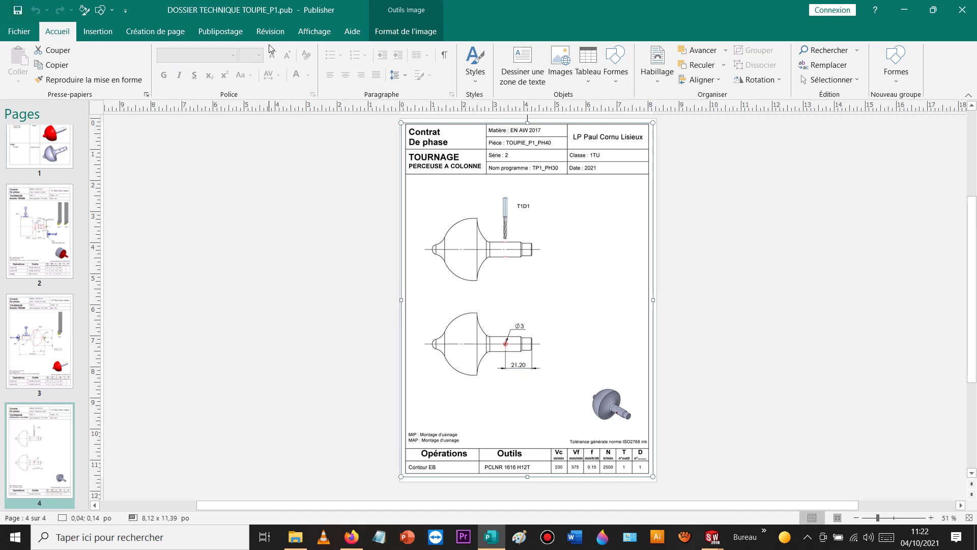
Step: Change the print layout from mosaic to one page per sheet and return to the publication
{"action": "left_click", "coordinate": [314, 32]}
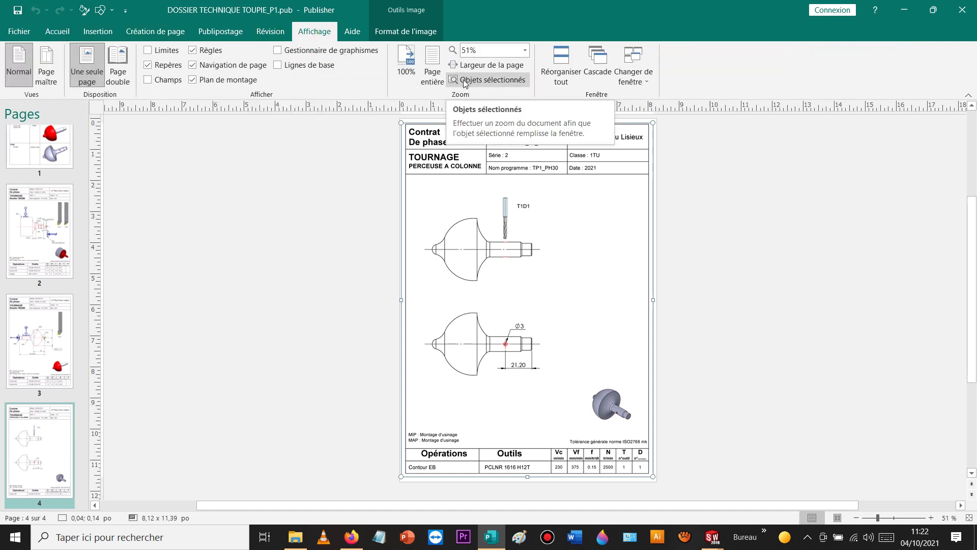
{"action": "left_click", "coordinate": [19, 32]}
{"action": "left_click", "coordinate": [51, 232]}
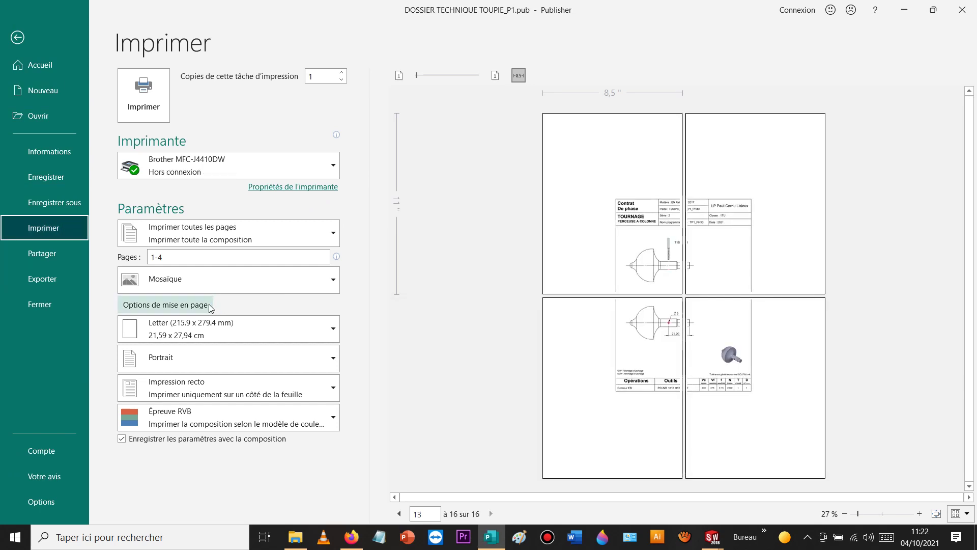
{"action": "left_click", "coordinate": [179, 284]}
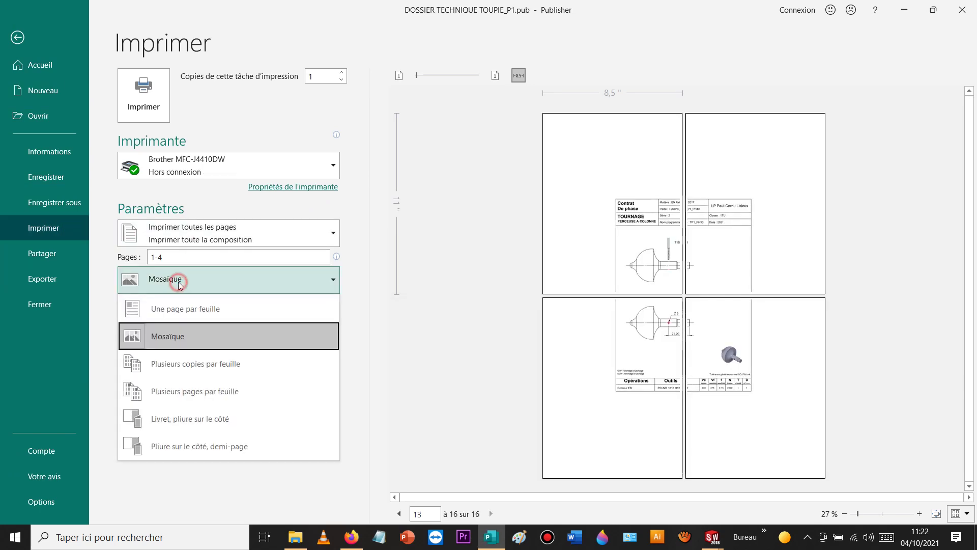
{"action": "left_click", "coordinate": [169, 305]}
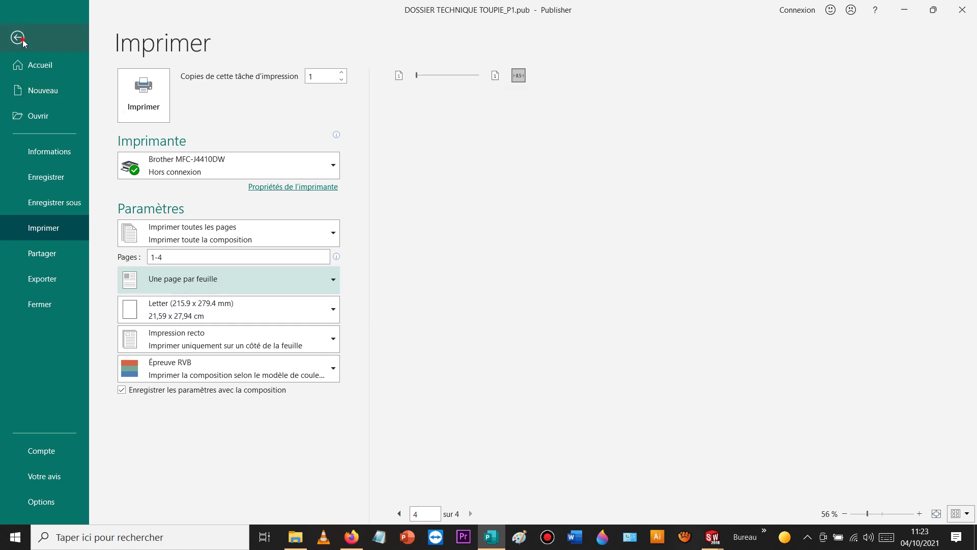
{"action": "left_click", "coordinate": [18, 37]}
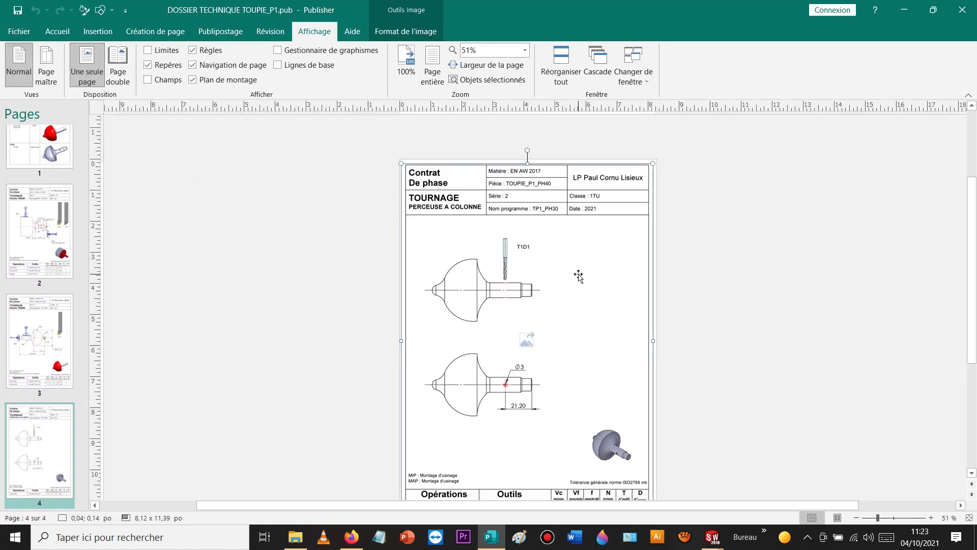
{"action": "scroll", "coordinate": [44, 257], "scroll_direction": "up", "scroll_amount": 3}
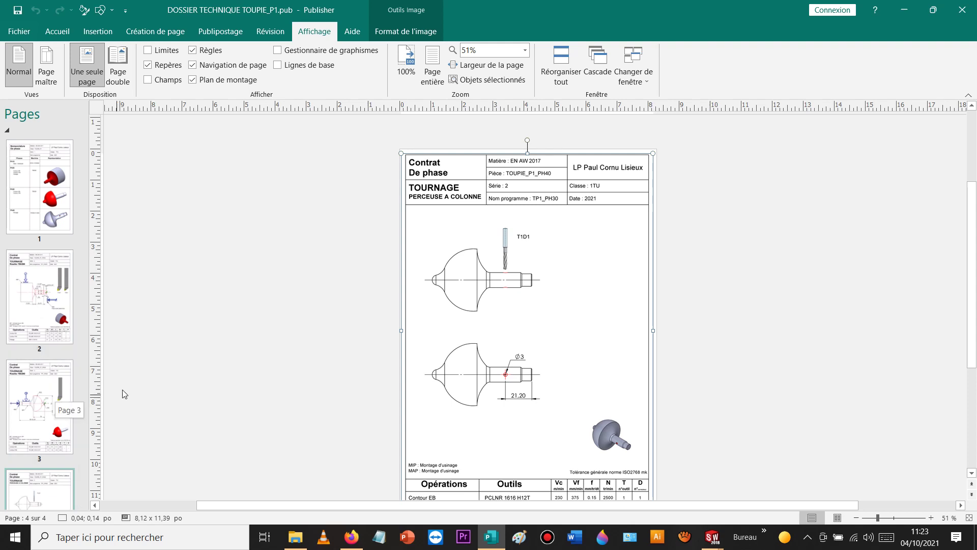
{"action": "left_click", "coordinate": [547, 538]}
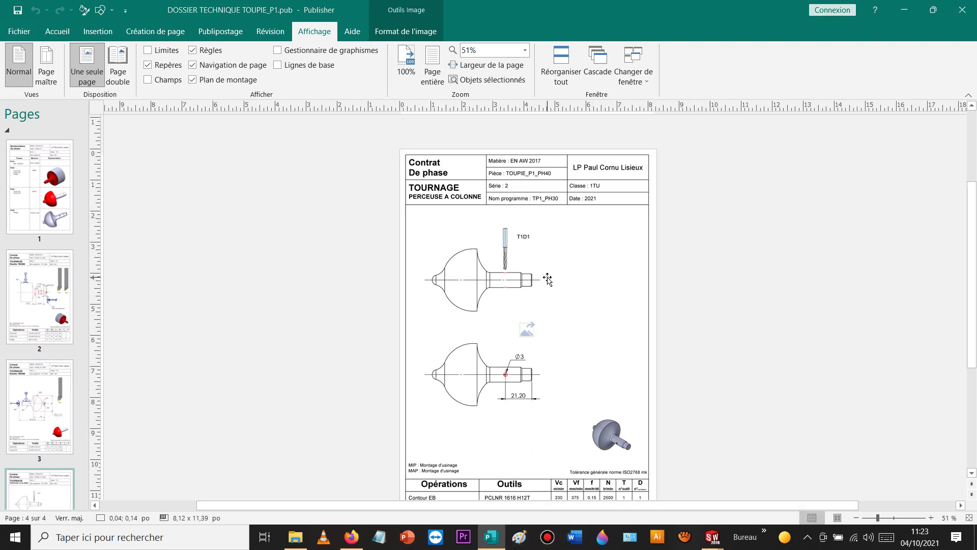